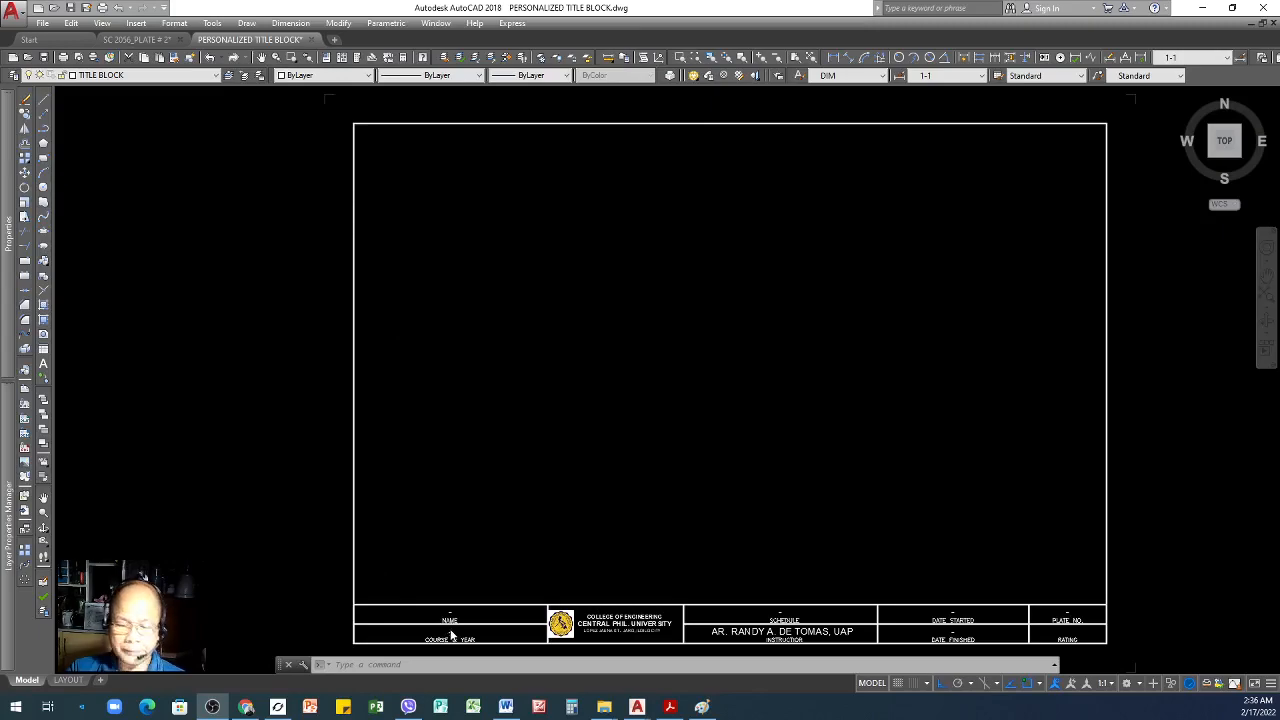
- Examine the name, course and year, schedule, date and plate number fields in the sheet's title block
{"action": "scroll", "coordinate": [449, 643], "scroll_direction": "up", "scroll_amount": 4}
{"action": "scroll", "coordinate": [457, 619], "scroll_direction": "down", "scroll_amount": 1}
{"action": "scroll", "coordinate": [460, 618], "scroll_direction": "up", "scroll_amount": 1}
{"action": "scroll", "coordinate": [463, 615], "scroll_direction": "up", "scroll_amount": 1}
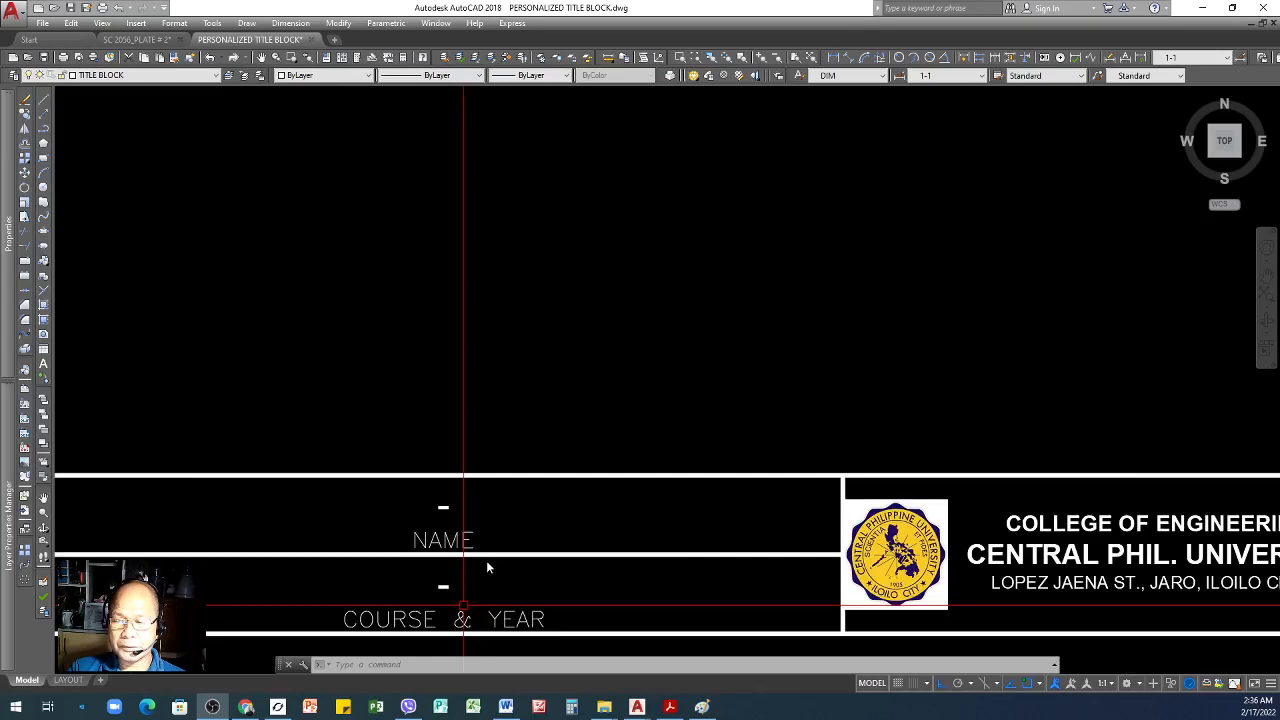
{"action": "scroll", "coordinate": [476, 444], "scroll_direction": "down", "scroll_amount": 2}
{"action": "scroll", "coordinate": [469, 487], "scroll_direction": "down", "scroll_amount": 2}
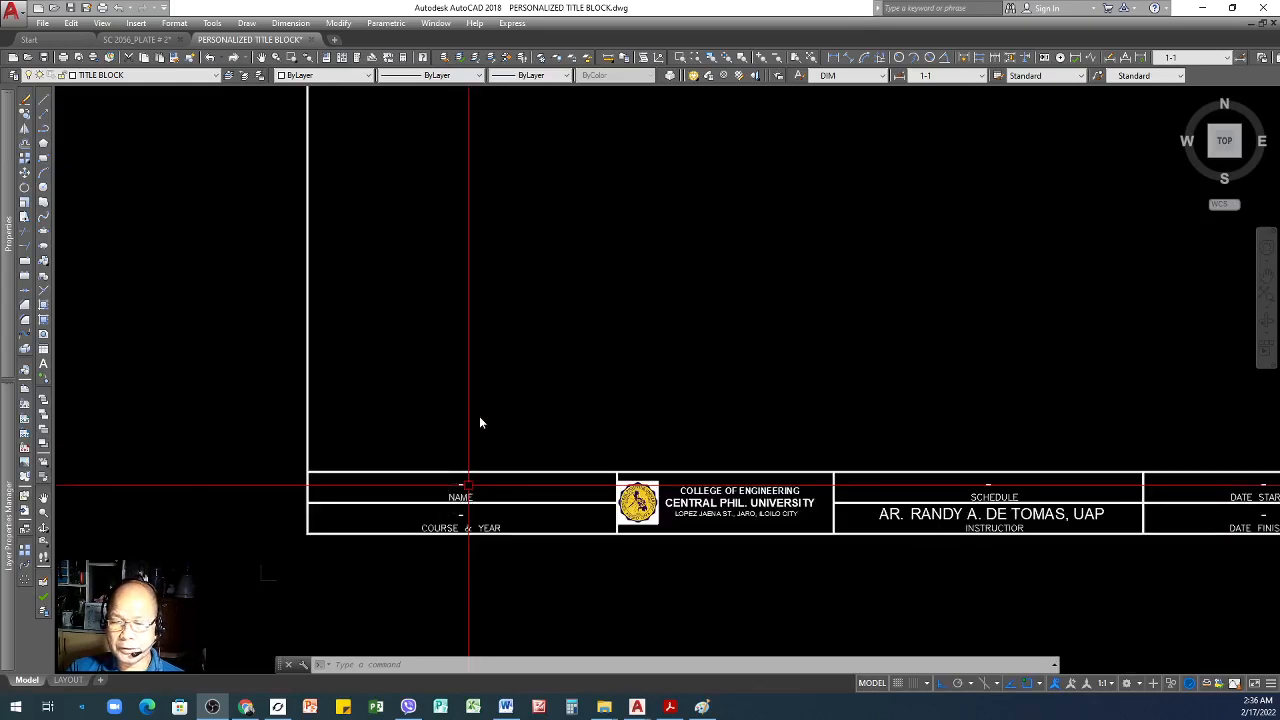
{"action": "left_click", "coordinate": [352, 552]}
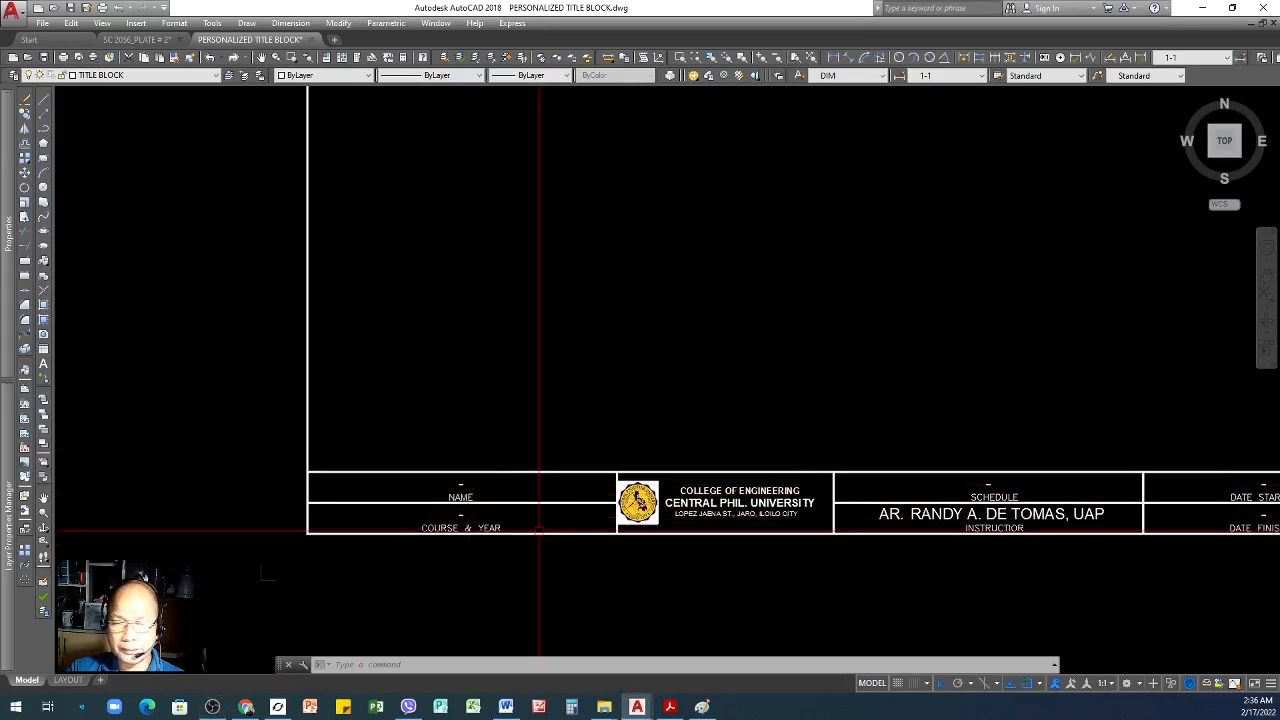
{"action": "scroll", "coordinate": [374, 540], "scroll_direction": "down", "scroll_amount": 3}
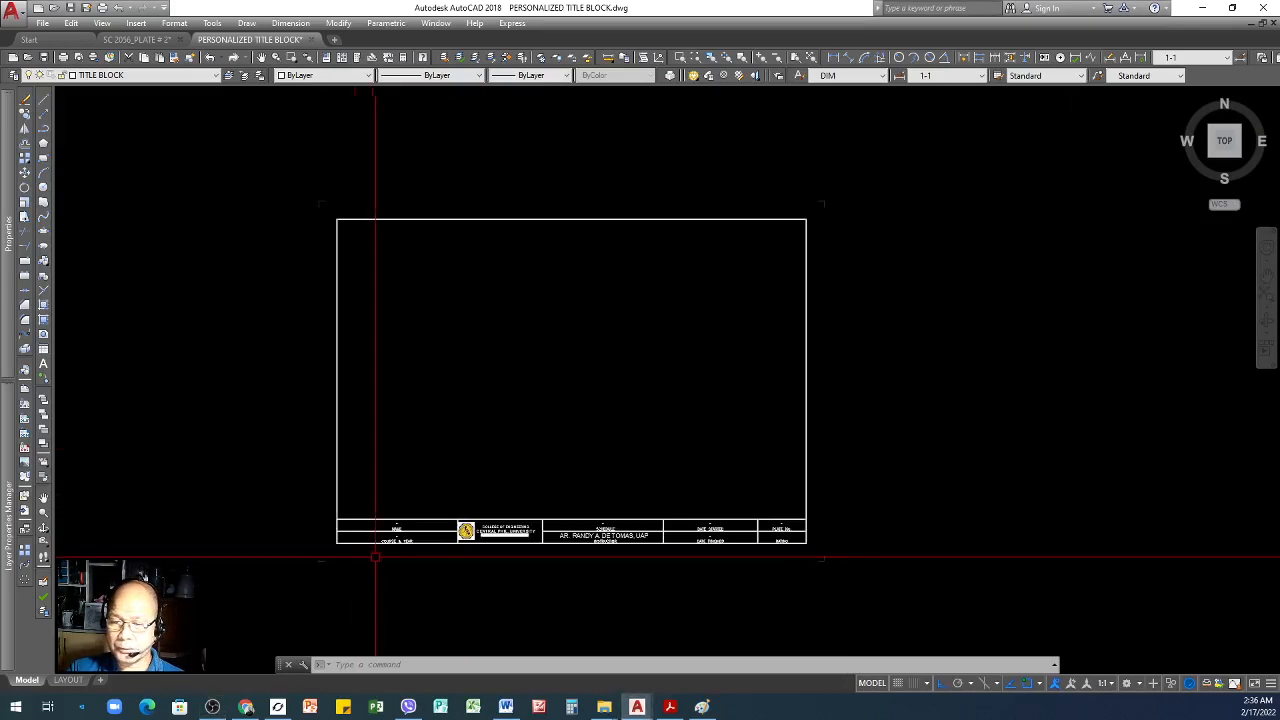
{"action": "scroll", "coordinate": [409, 560], "scroll_direction": "up", "scroll_amount": 2}
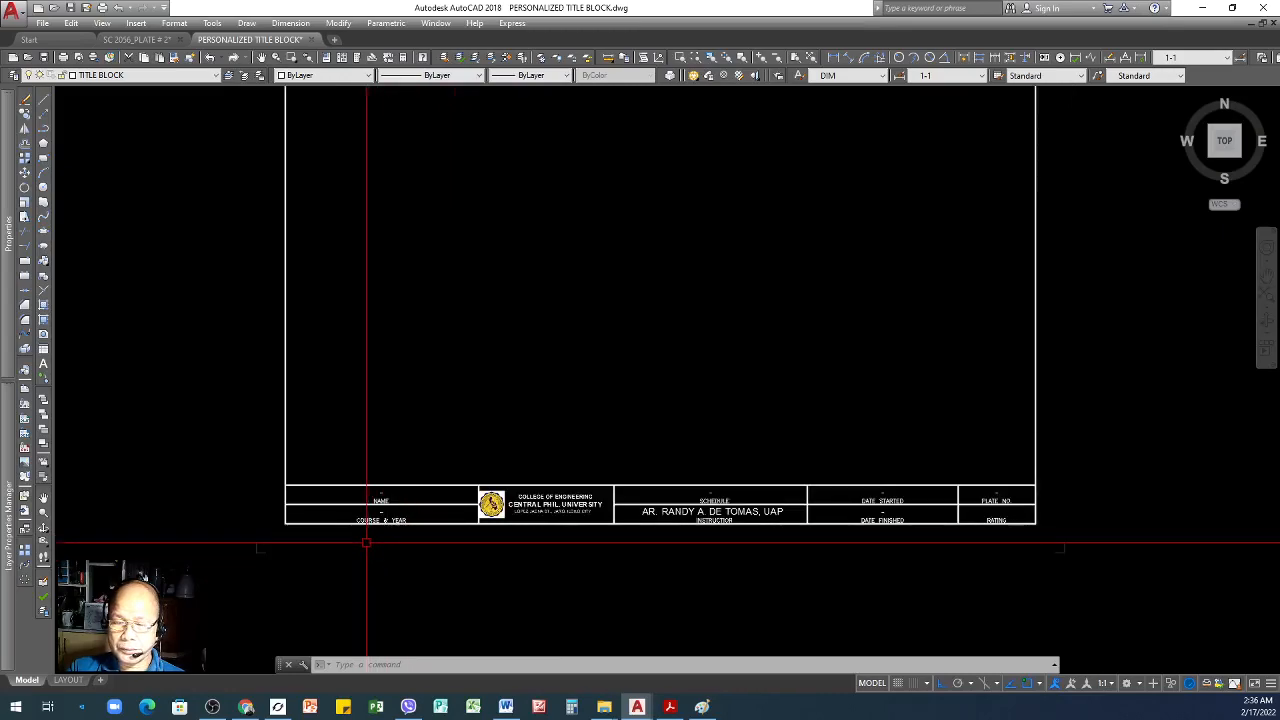
{"action": "scroll", "coordinate": [365, 542], "scroll_direction": "up", "scroll_amount": 2}
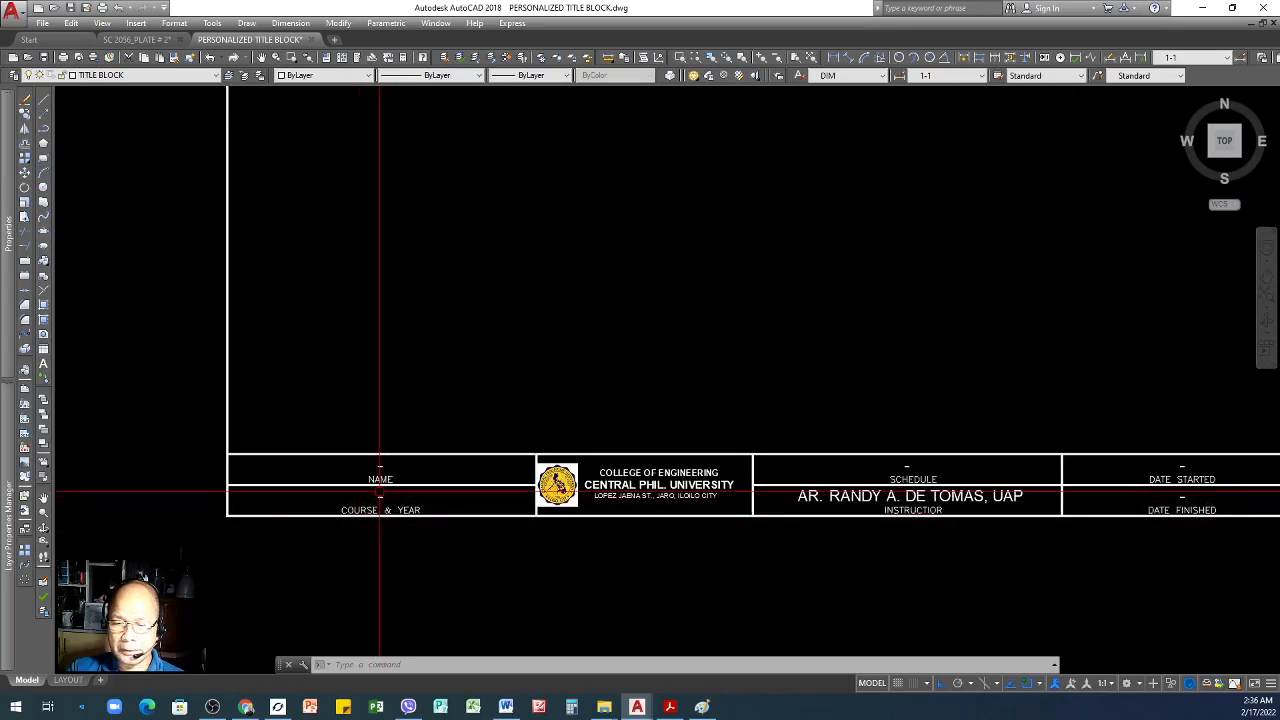
{"action": "scroll", "coordinate": [331, 505], "scroll_direction": "down", "scroll_amount": 2}
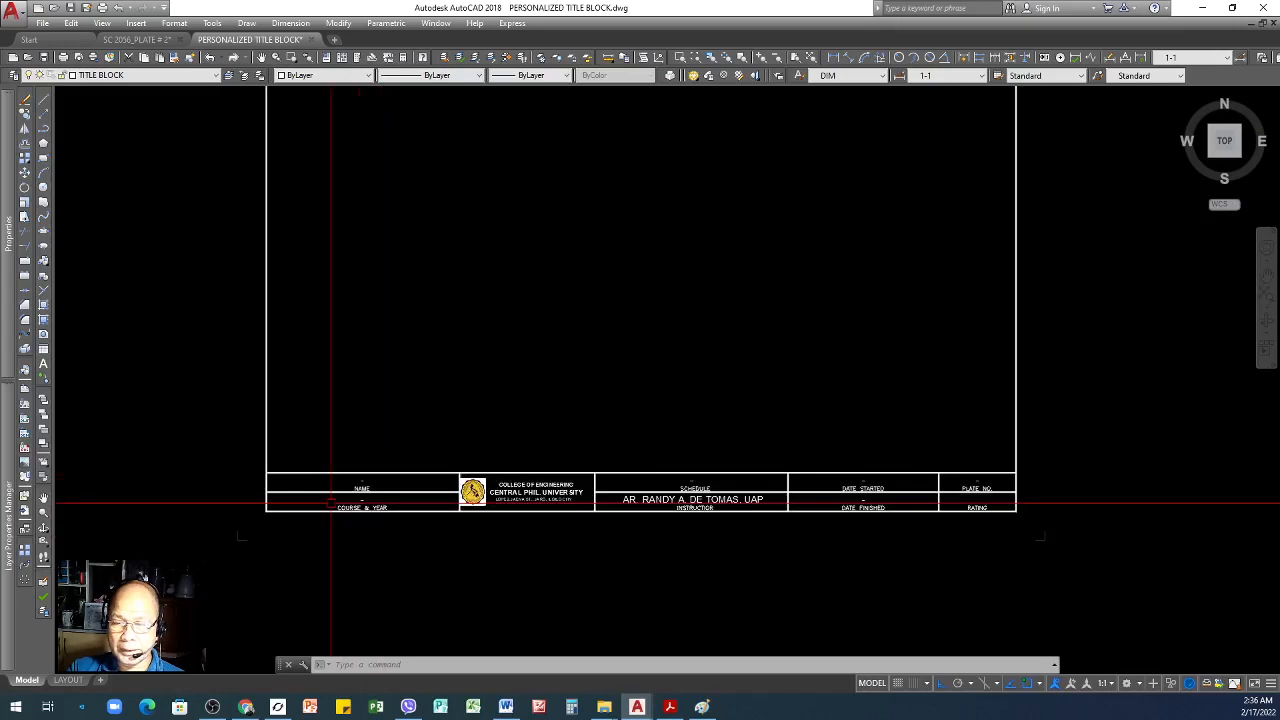
{"action": "scroll", "coordinate": [331, 505], "scroll_direction": "down", "scroll_amount": 2}
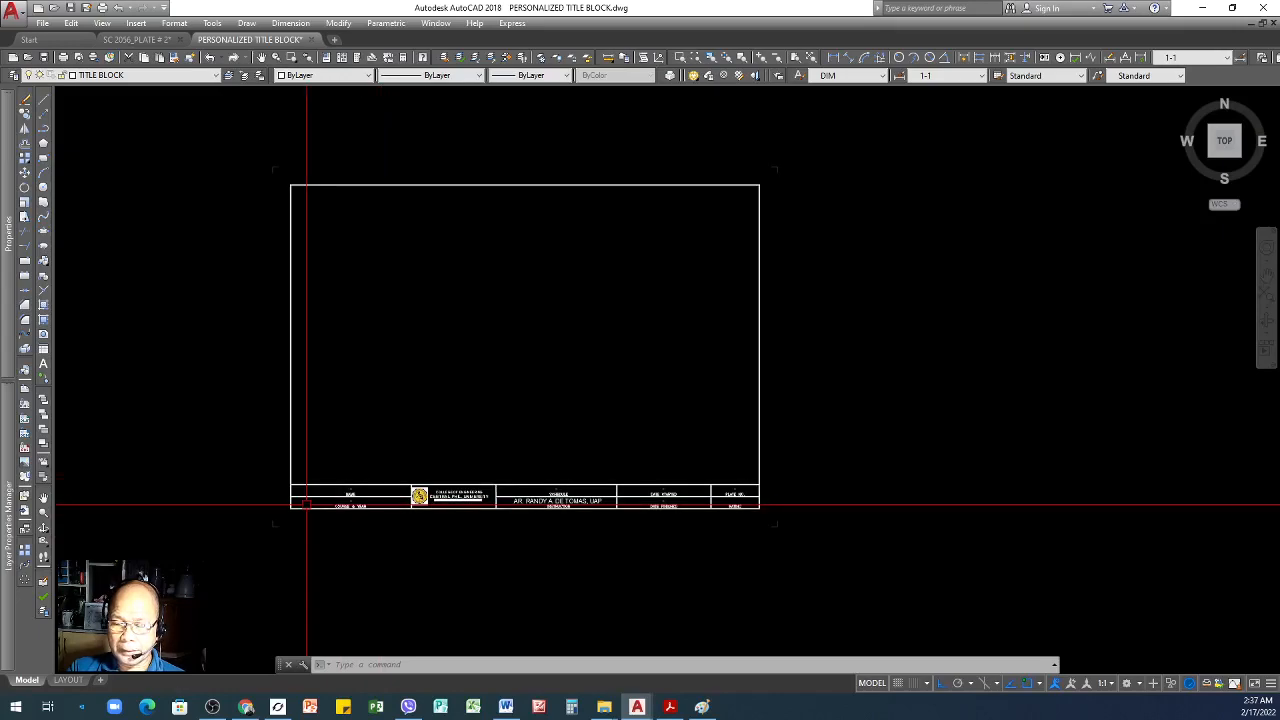
{"action": "scroll", "coordinate": [307, 505], "scroll_direction": "up", "scroll_amount": 2}
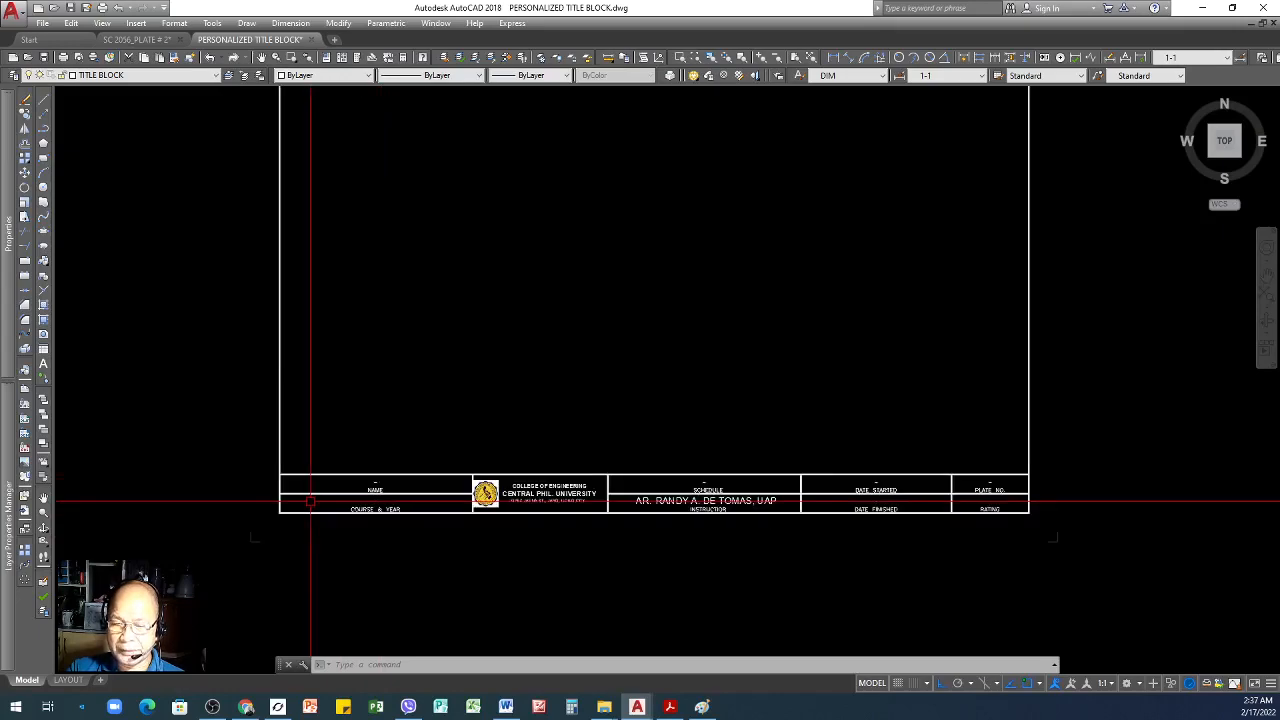
{"action": "scroll", "coordinate": [413, 503], "scroll_direction": "down", "scroll_amount": 2}
{"action": "scroll", "coordinate": [363, 493], "scroll_direction": "up", "scroll_amount": 6}
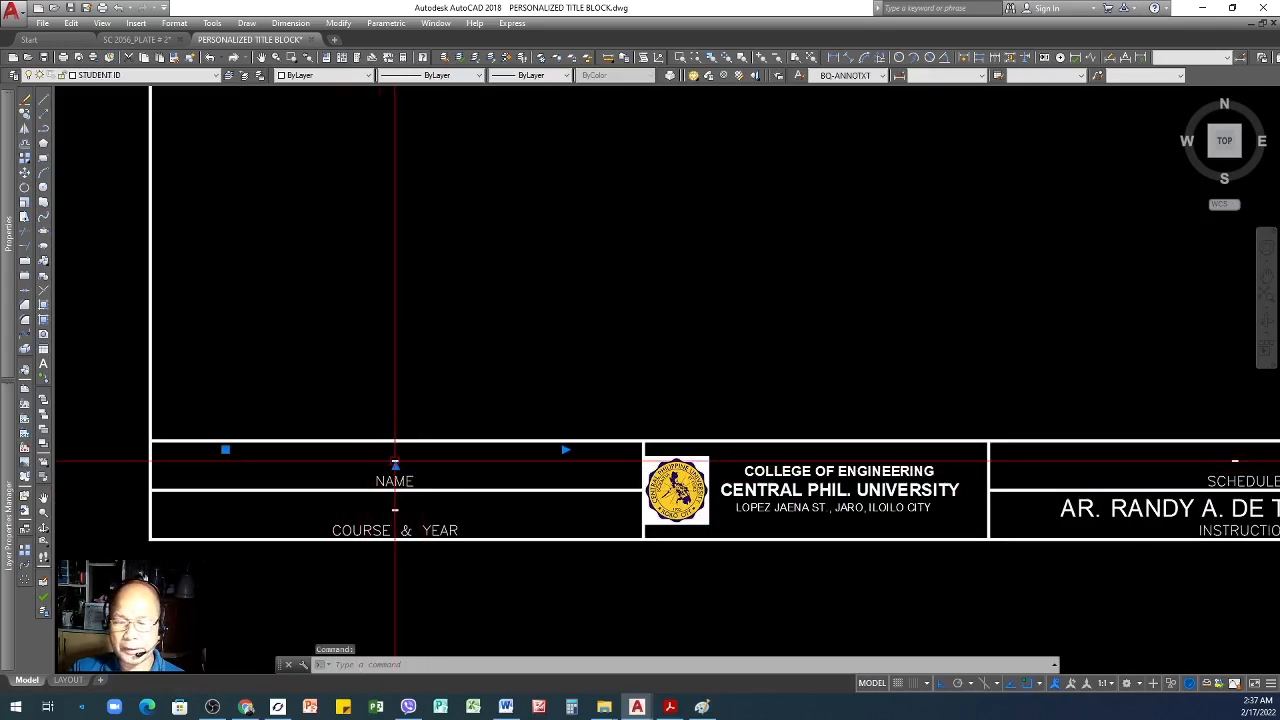
{"action": "key", "text": "Escape"}
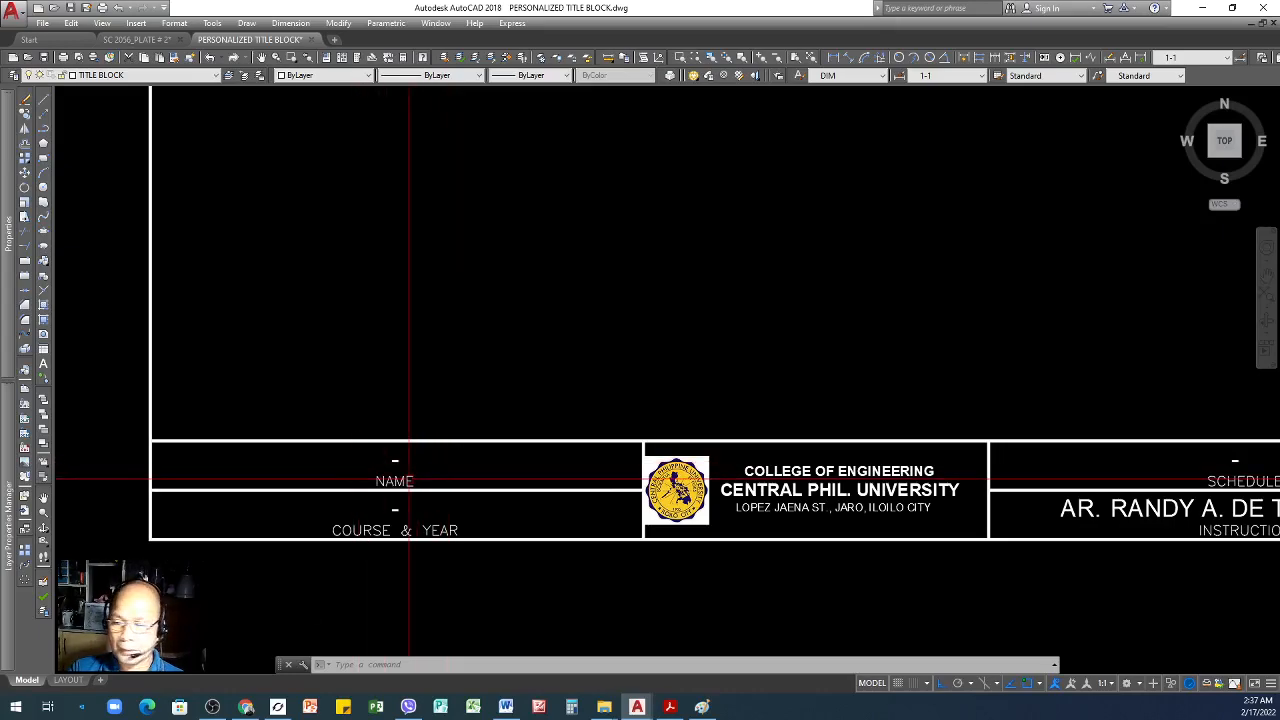
{"action": "scroll", "coordinate": [351, 477], "scroll_direction": "down", "scroll_amount": 3}
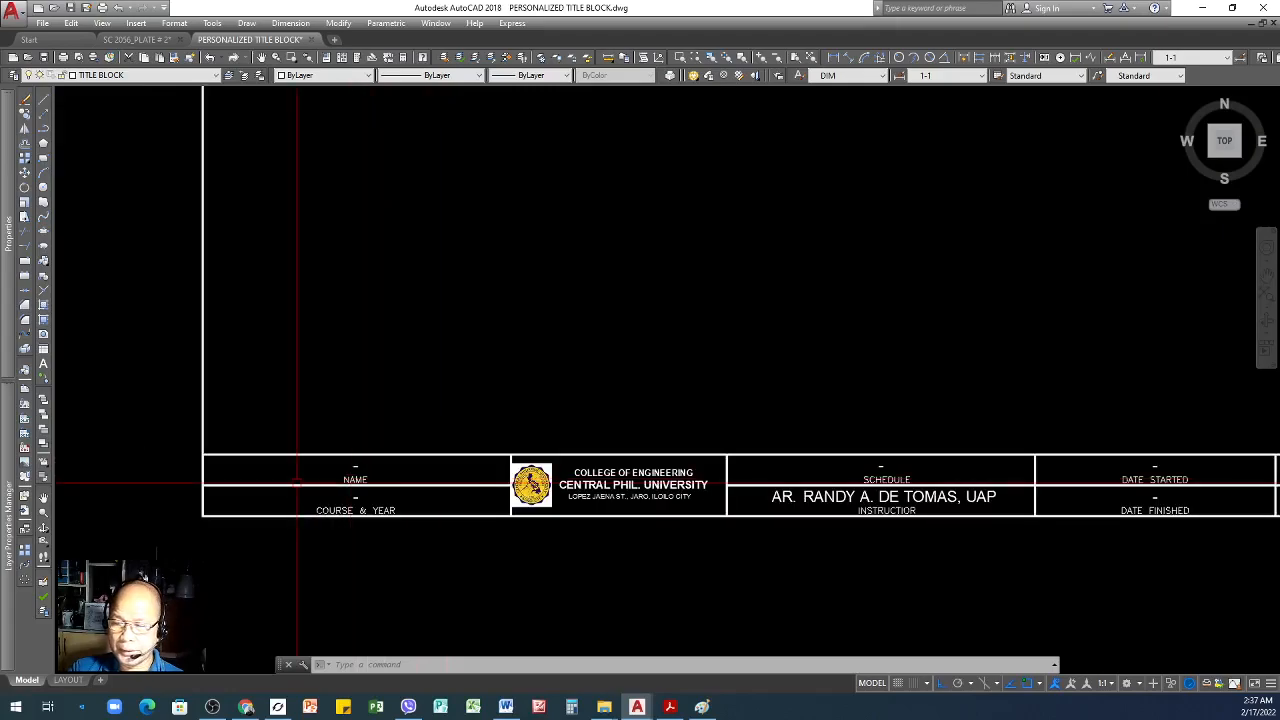
{"action": "scroll", "coordinate": [313, 492], "scroll_direction": "up", "scroll_amount": 2}
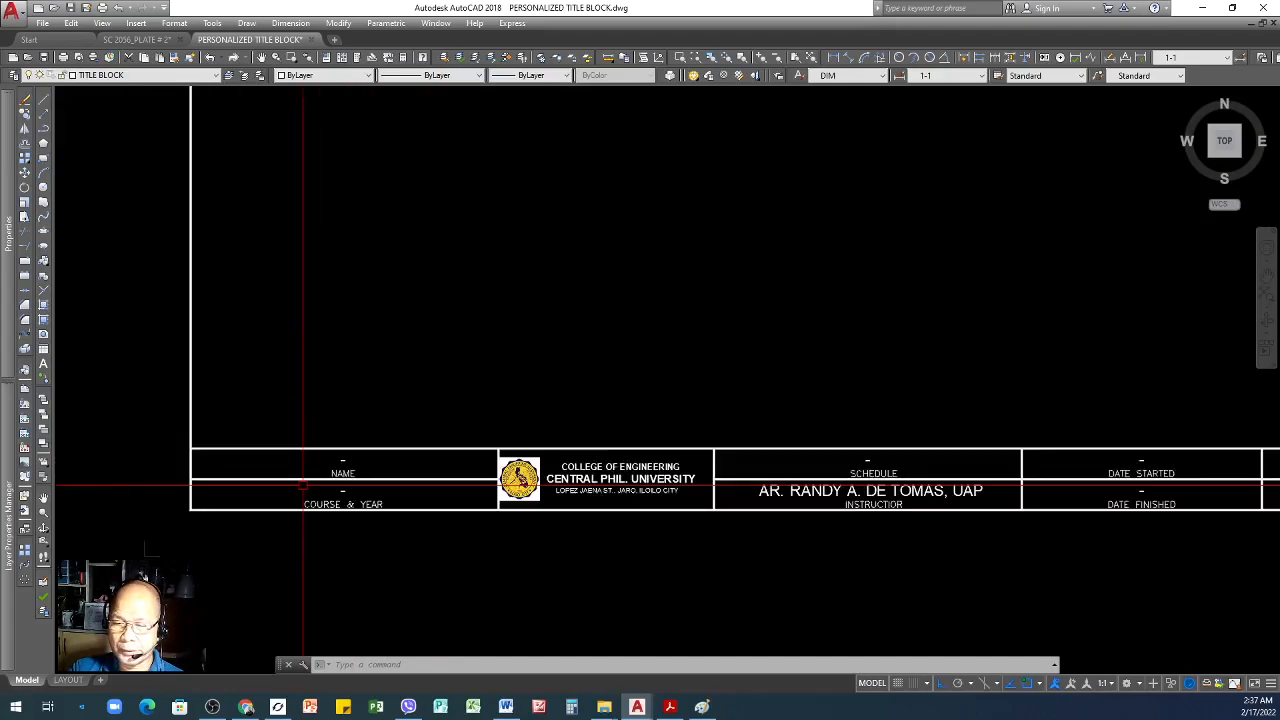
{"action": "scroll", "coordinate": [361, 490], "scroll_direction": "up", "scroll_amount": 2}
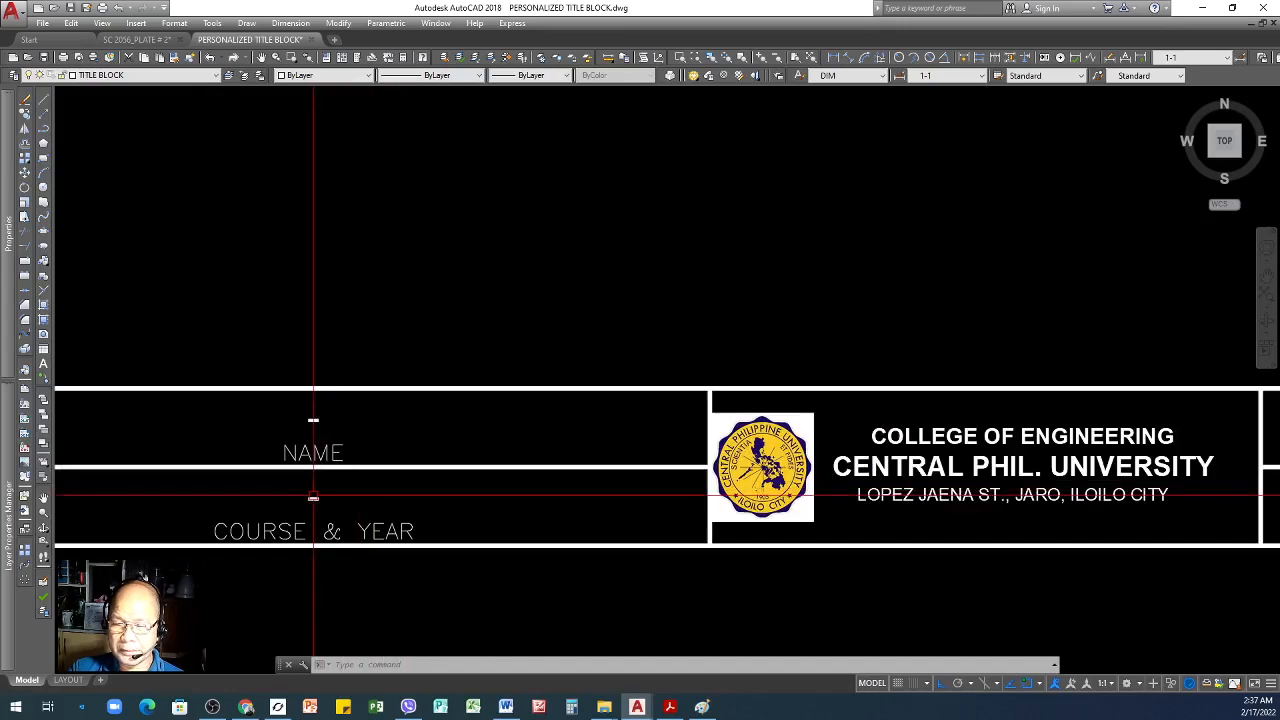
{"action": "scroll", "coordinate": [313, 497], "scroll_direction": "down", "scroll_amount": 1}
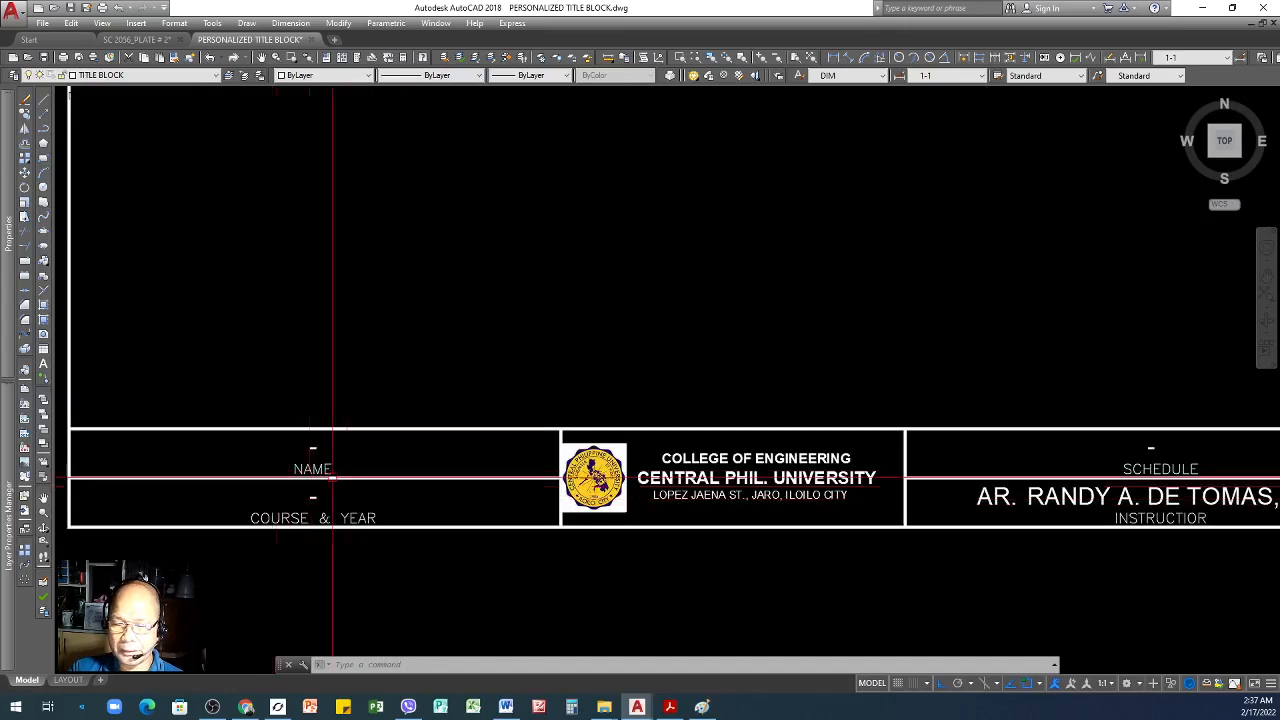
- Open and close the text editor on the placeholders above the Course & Year and Schedule labels
{"action": "double_click", "coordinate": [313, 497]}
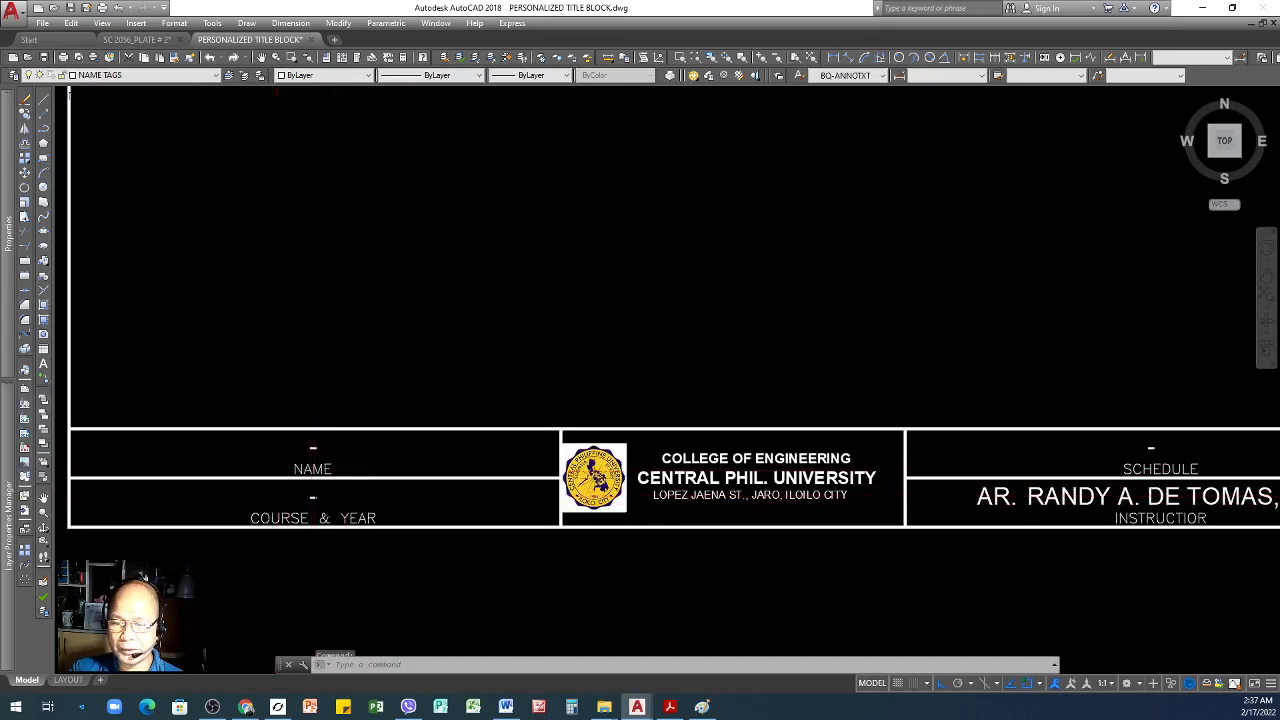
{"action": "left_click", "coordinate": [458, 568]}
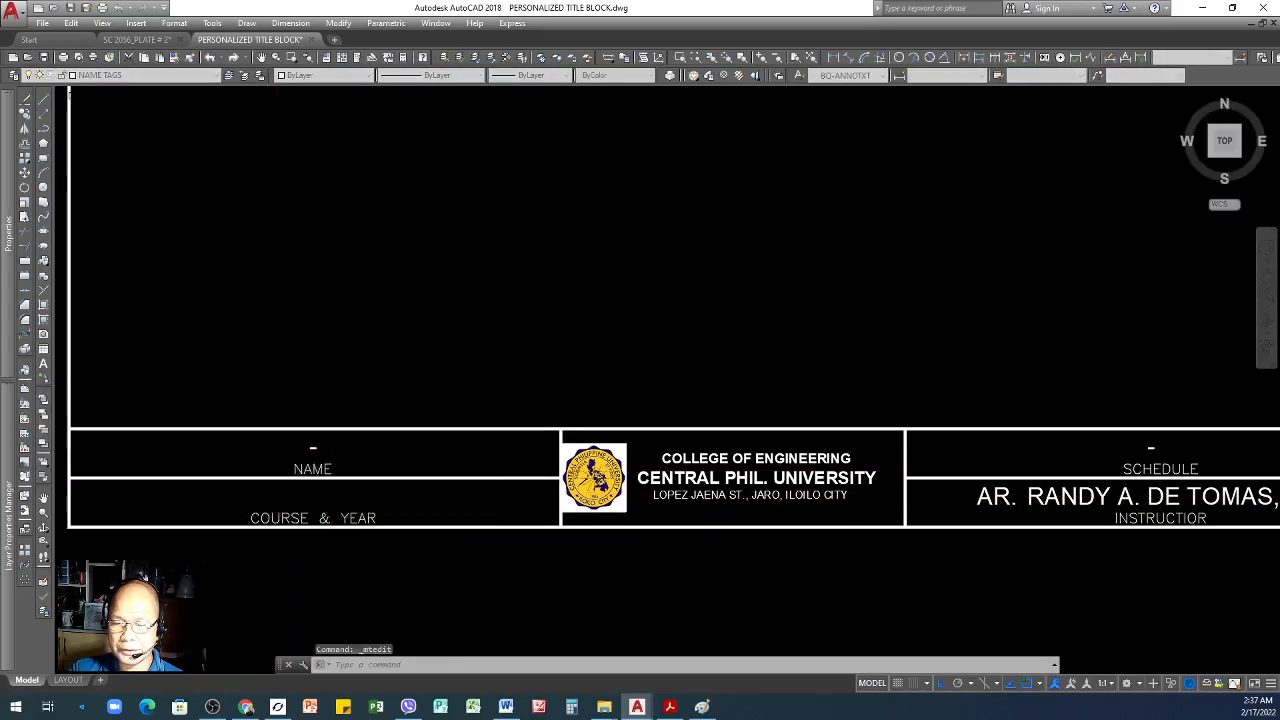
{"action": "scroll", "coordinate": [386, 430], "scroll_direction": "down", "scroll_amount": 1}
{"action": "scroll", "coordinate": [1132, 466], "scroll_direction": "up", "scroll_amount": 1}
{"action": "scroll", "coordinate": [709, 460], "scroll_direction": "down", "scroll_amount": 1}
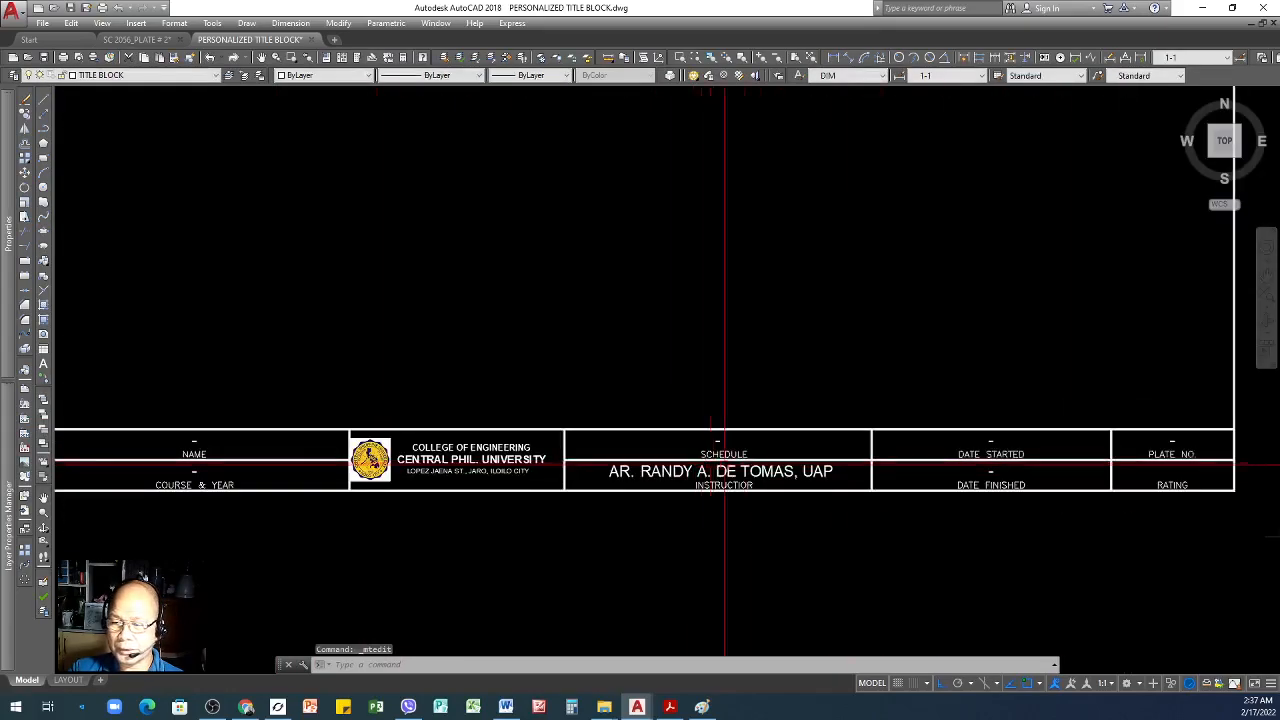
{"action": "scroll", "coordinate": [674, 450], "scroll_direction": "up", "scroll_amount": 1}
{"action": "double_click", "coordinate": [665, 432]}
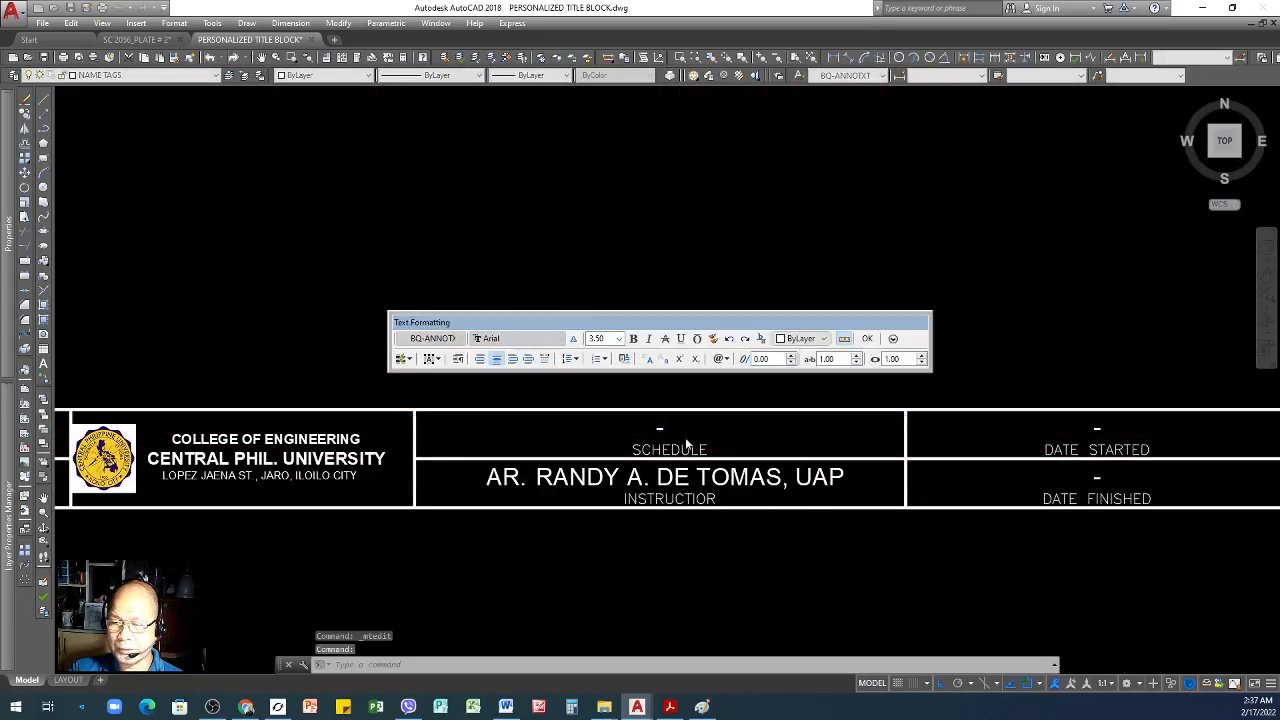
{"action": "left_click", "coordinate": [682, 541]}
- Replace the placeholder text above the Plate No. label with 2
{"action": "scroll", "coordinate": [777, 463], "scroll_direction": "down", "scroll_amount": 1}
{"action": "scroll", "coordinate": [775, 442], "scroll_direction": "up", "scroll_amount": 1}
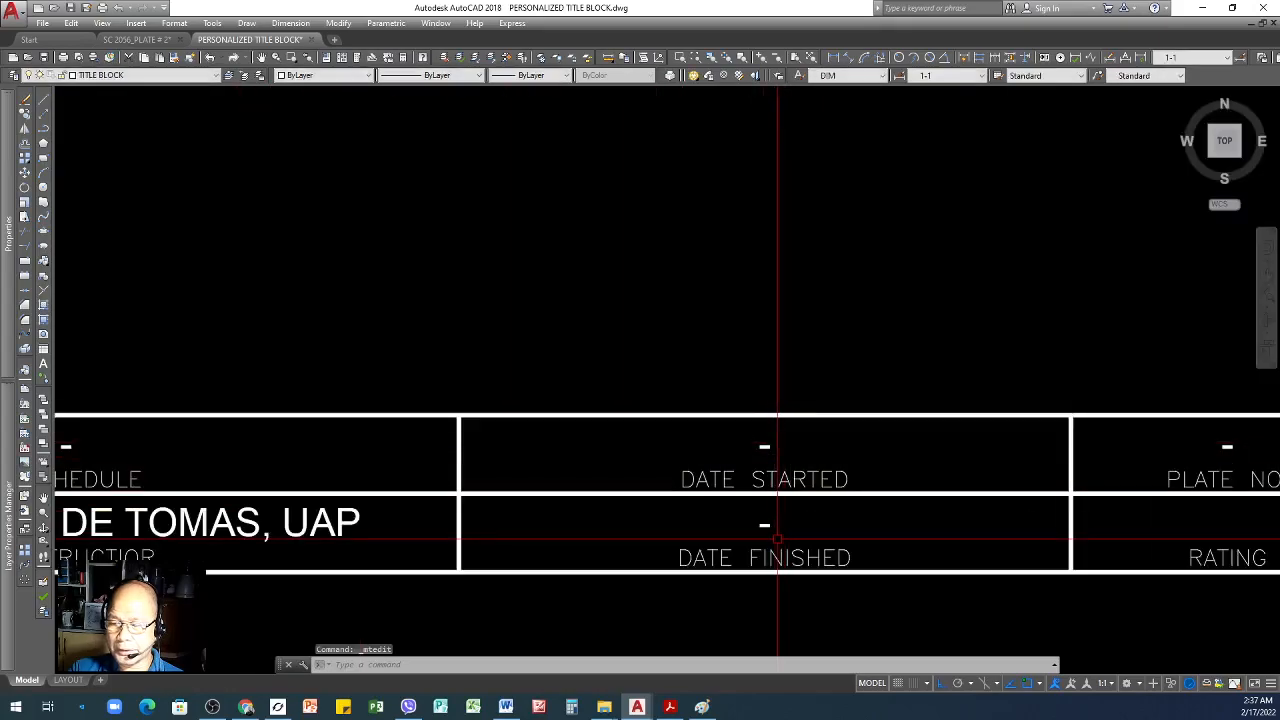
{"action": "scroll", "coordinate": [777, 445], "scroll_direction": "down", "scroll_amount": 1}
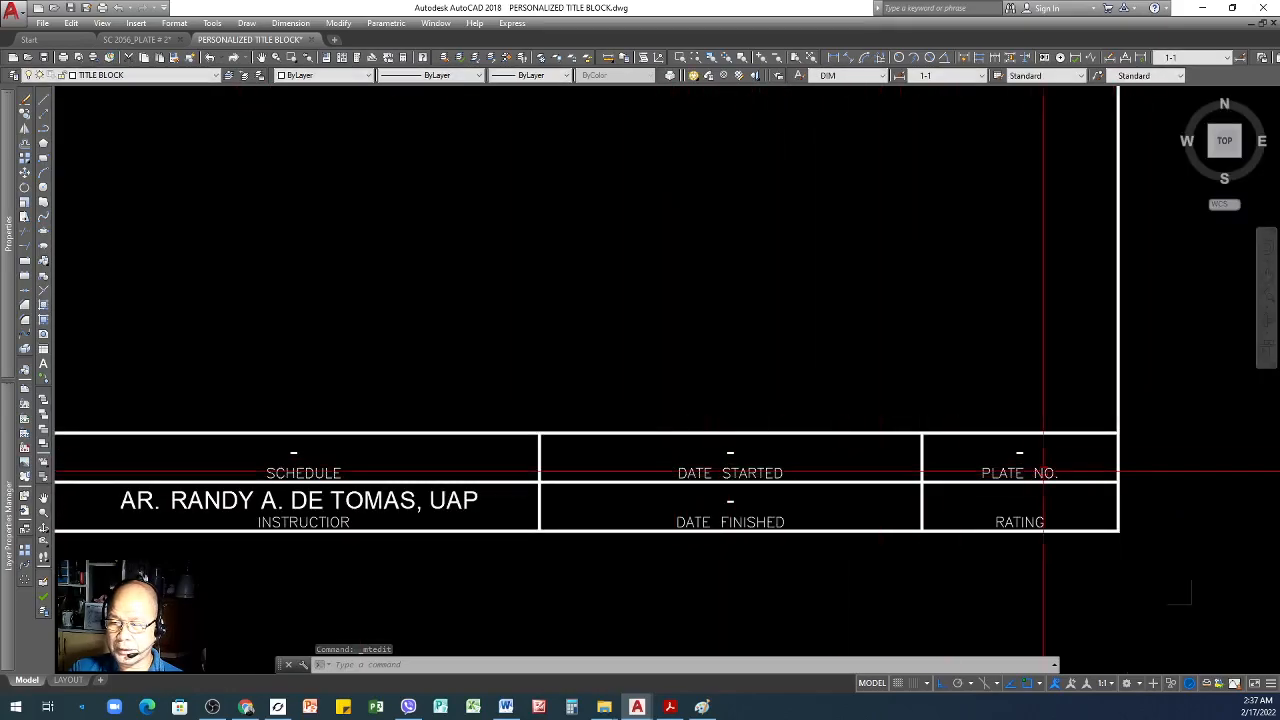
{"action": "scroll", "coordinate": [1015, 452], "scroll_direction": "up", "scroll_amount": 1}
{"action": "double_click", "coordinate": [1012, 451]}
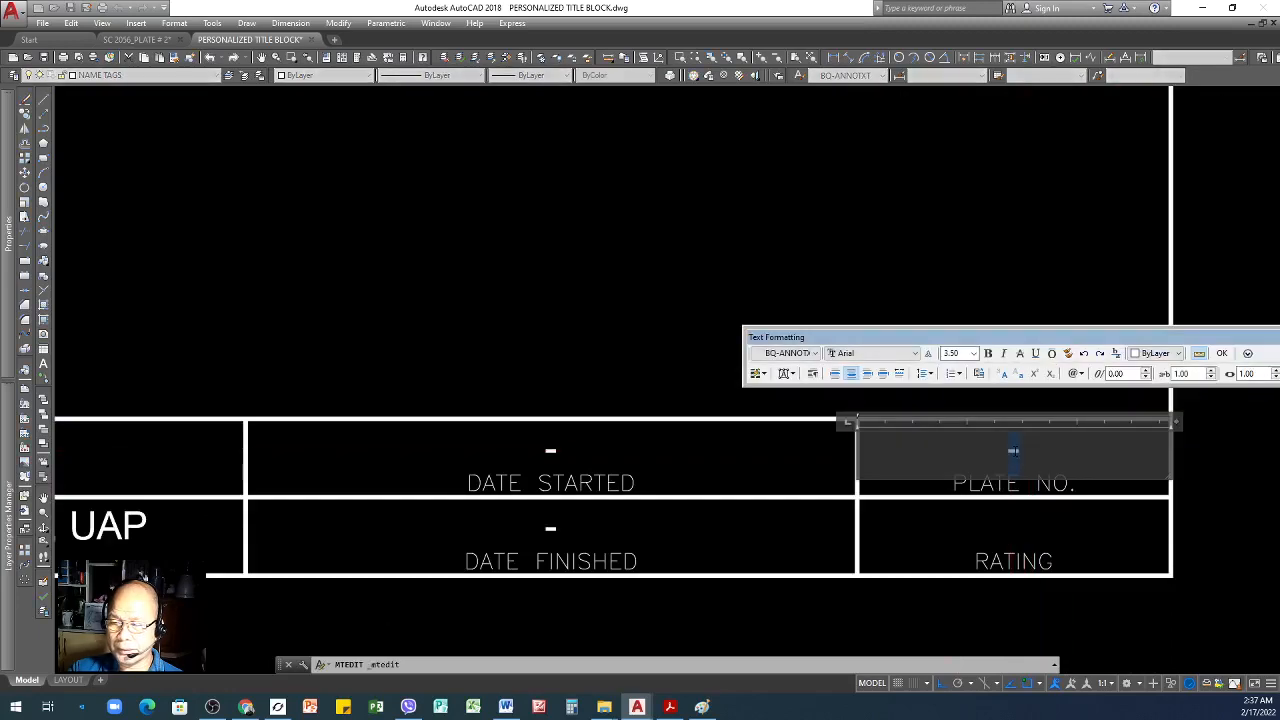
{"action": "left_click", "coordinate": [640, 347]}
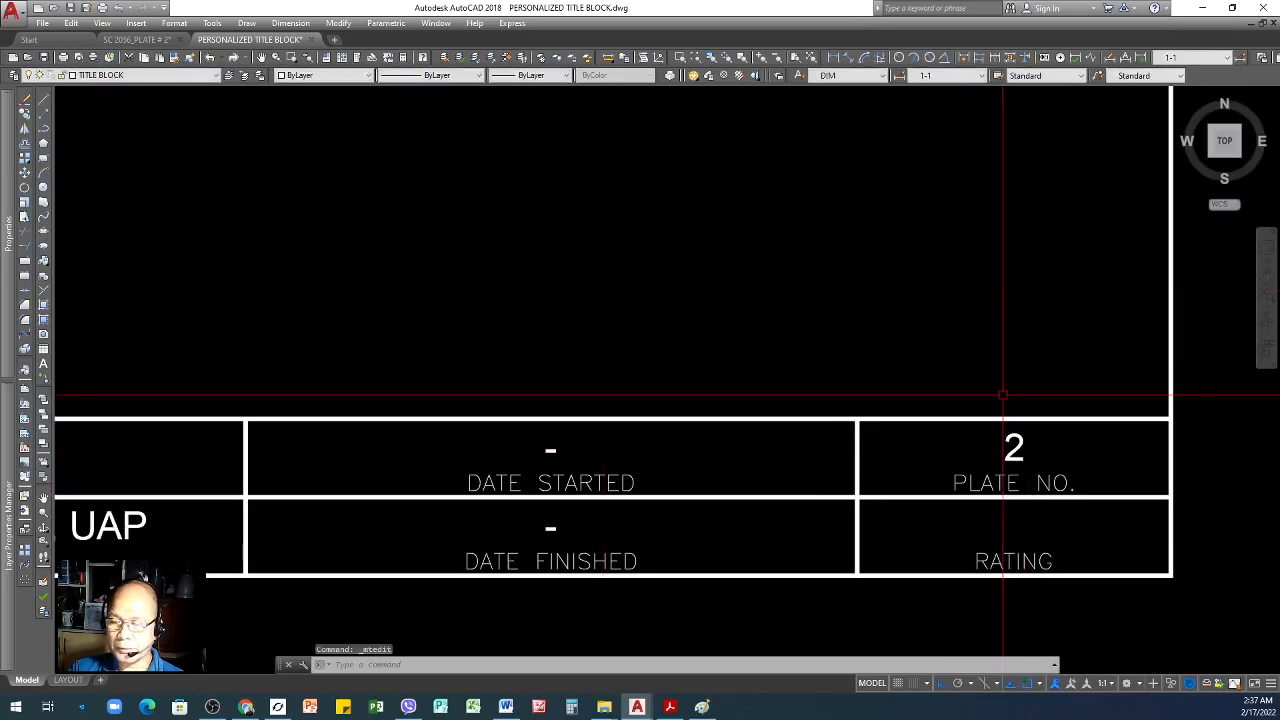
- Examine the Geometrical Patterns reference image beside the sheet, including its title, pattern dimensions and the spacing below the upper border
{"action": "scroll", "coordinate": [977, 463], "scroll_direction": "down", "scroll_amount": 6}
{"action": "scroll", "coordinate": [773, 321], "scroll_direction": "up", "scroll_amount": 2}
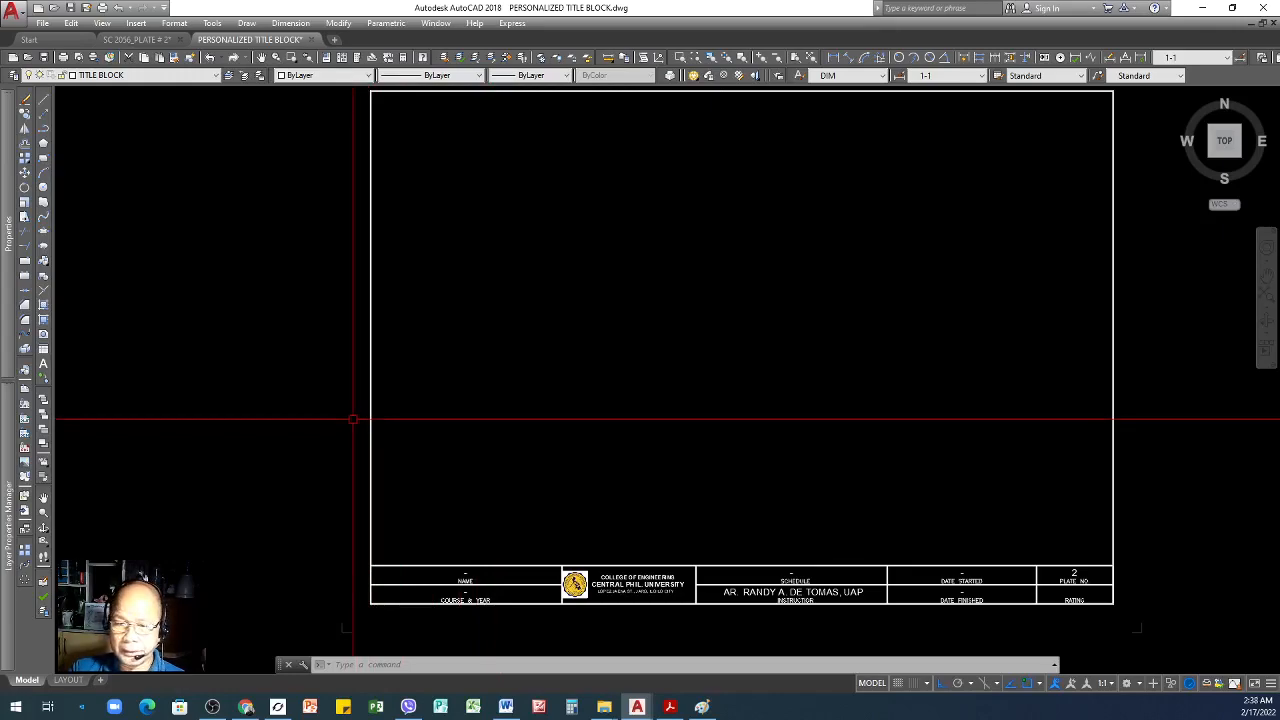
{"action": "scroll", "coordinate": [352, 420], "scroll_direction": "down", "scroll_amount": 4}
{"action": "scroll", "coordinate": [417, 391], "scroll_direction": "down", "scroll_amount": 4}
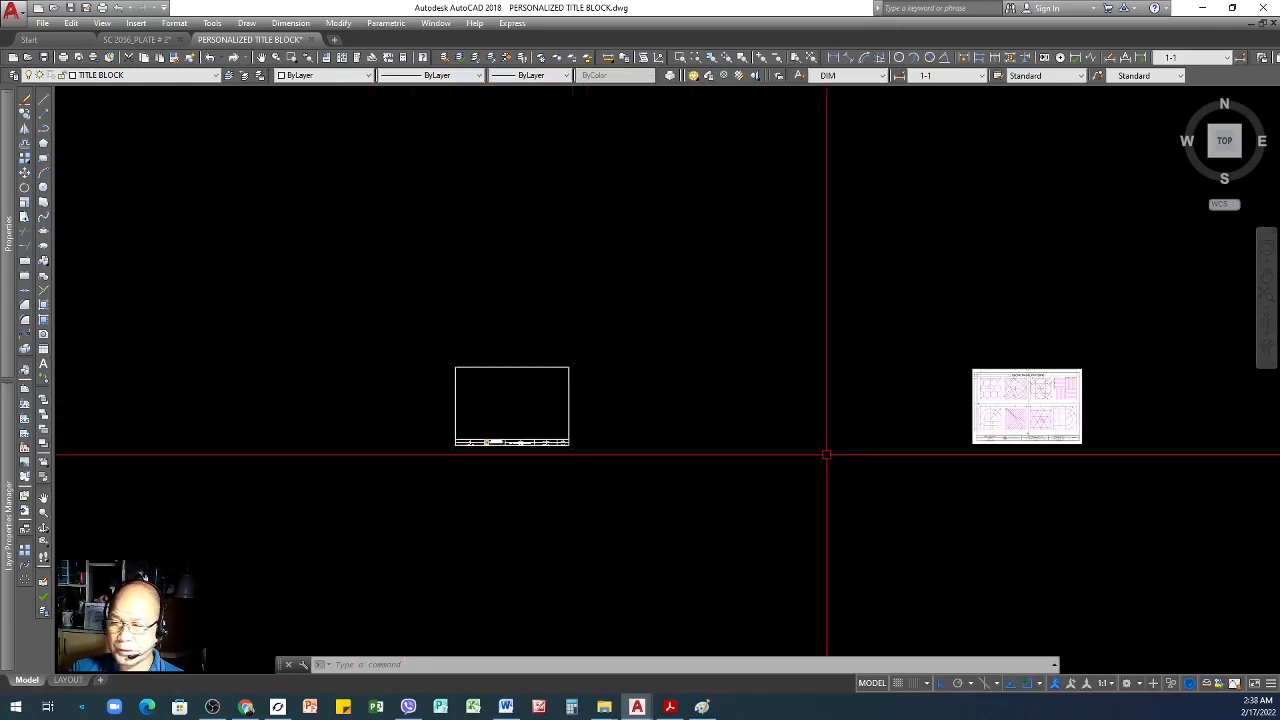
{"action": "scroll", "coordinate": [1071, 413], "scroll_direction": "up", "scroll_amount": 6}
{"action": "scroll", "coordinate": [846, 317], "scroll_direction": "up", "scroll_amount": 2}
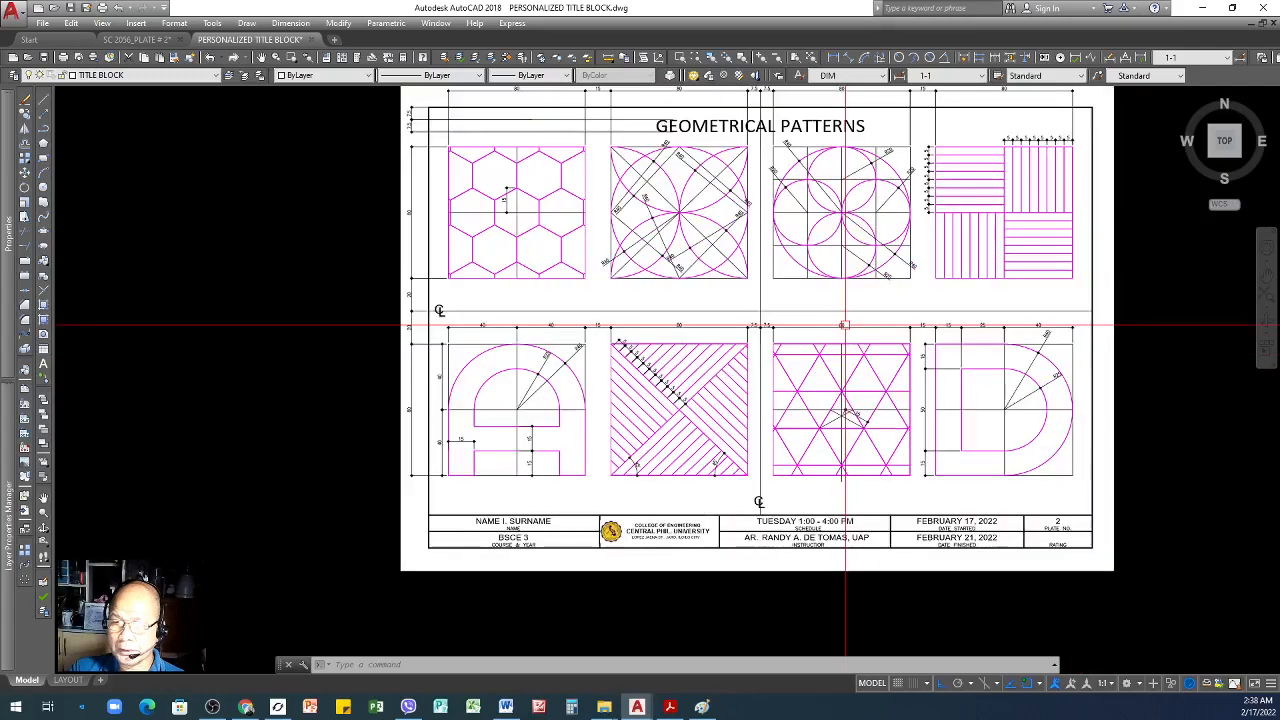
{"action": "scroll", "coordinate": [663, 345], "scroll_direction": "down", "scroll_amount": 2}
{"action": "scroll", "coordinate": [749, 341], "scroll_direction": "up", "scroll_amount": 2}
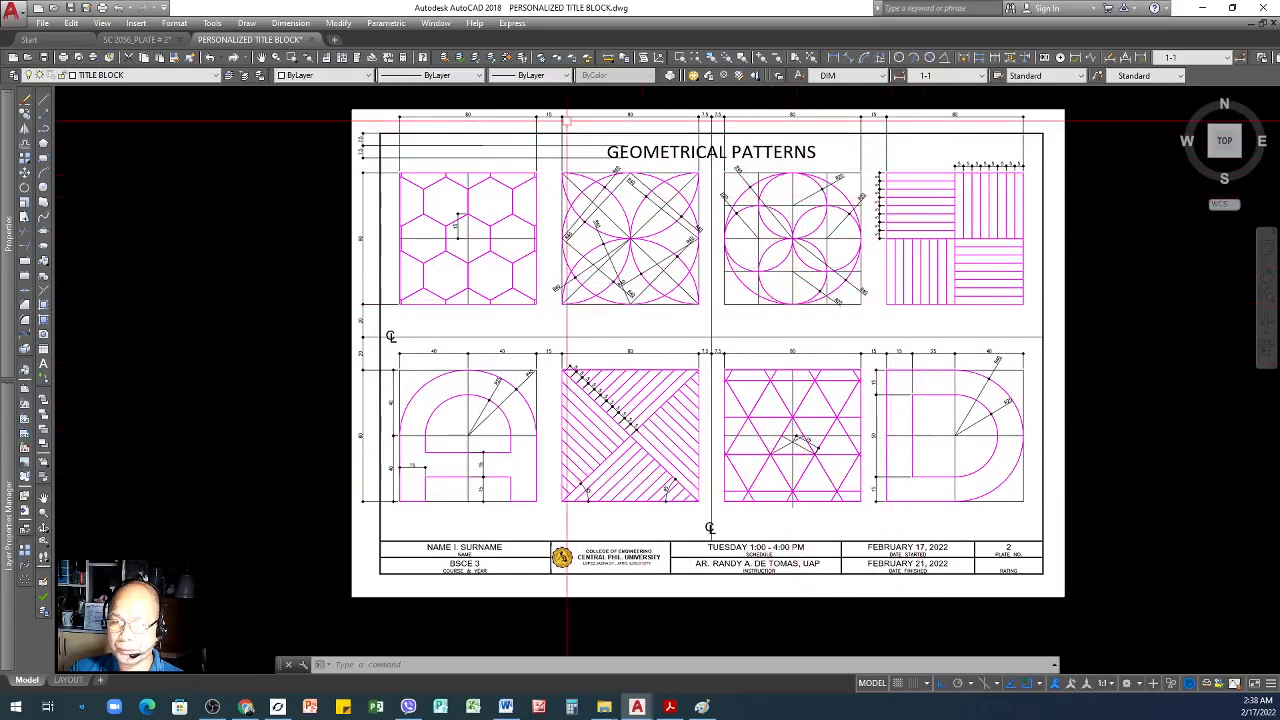
{"action": "scroll", "coordinate": [703, 140], "scroll_direction": "up", "scroll_amount": 2}
{"action": "scroll", "coordinate": [703, 140], "scroll_direction": "up", "scroll_amount": 2}
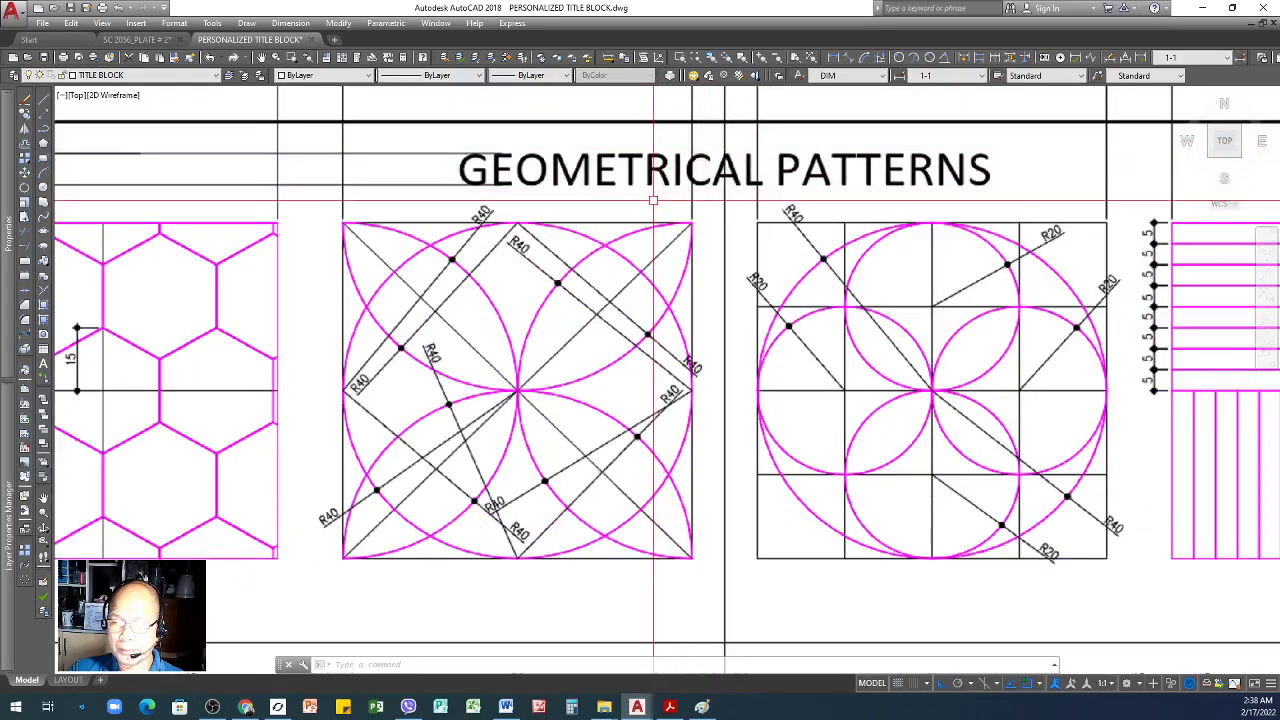
{"action": "scroll", "coordinate": [654, 197], "scroll_direction": "down", "scroll_amount": 4}
{"action": "scroll", "coordinate": [730, 193], "scroll_direction": "up", "scroll_amount": 2}
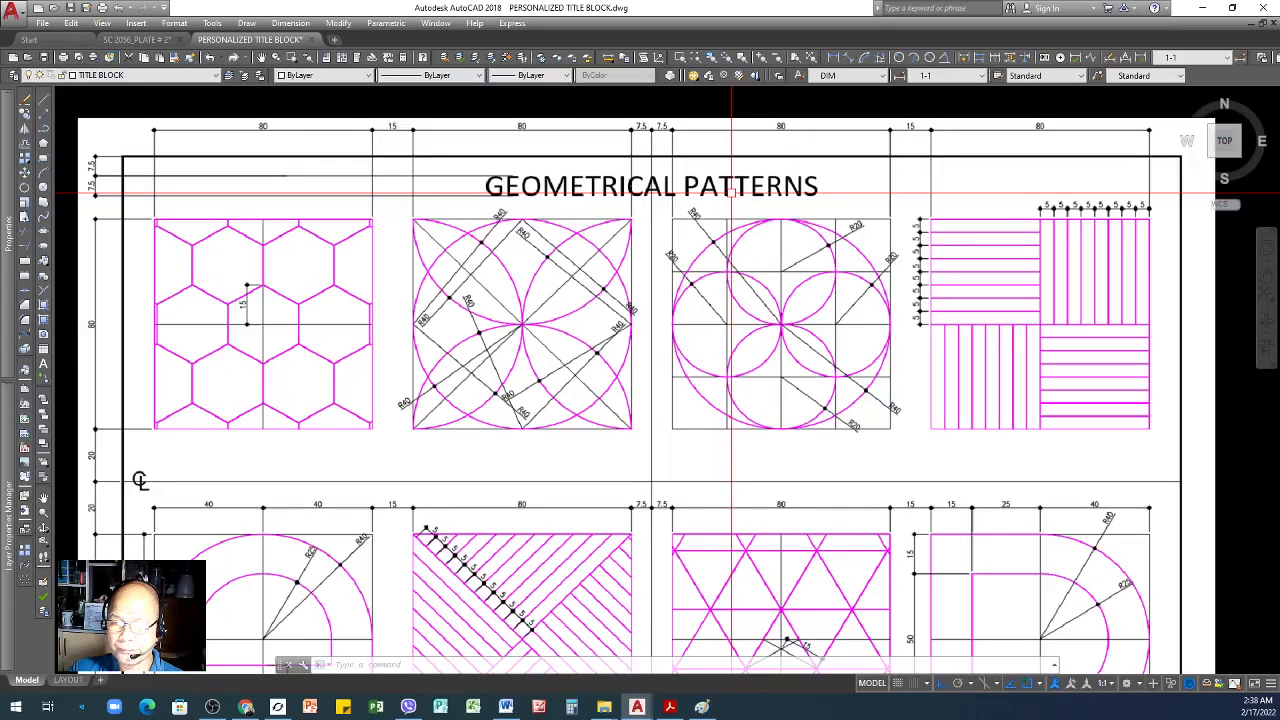
{"action": "scroll", "coordinate": [640, 200], "scroll_direction": "down", "scroll_amount": 2}
{"action": "scroll", "coordinate": [300, 185], "scroll_direction": "up", "scroll_amount": 2}
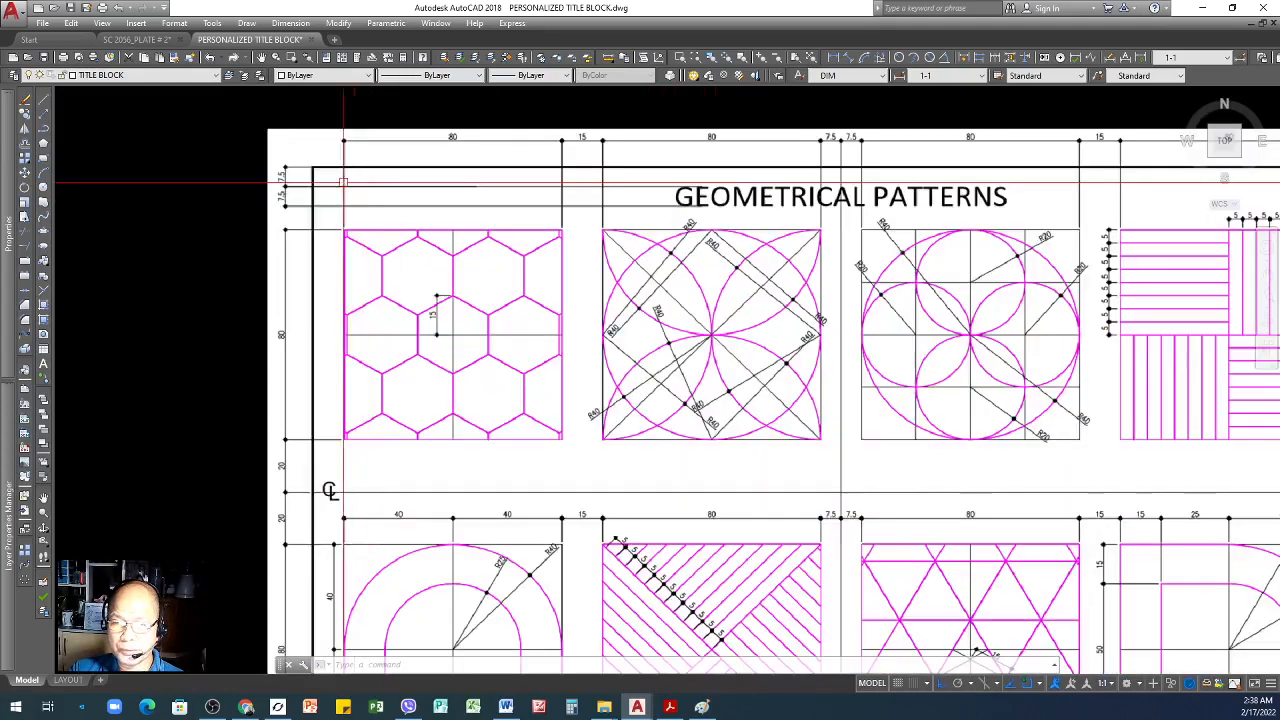
{"action": "scroll", "coordinate": [280, 183], "scroll_direction": "up", "scroll_amount": 3}
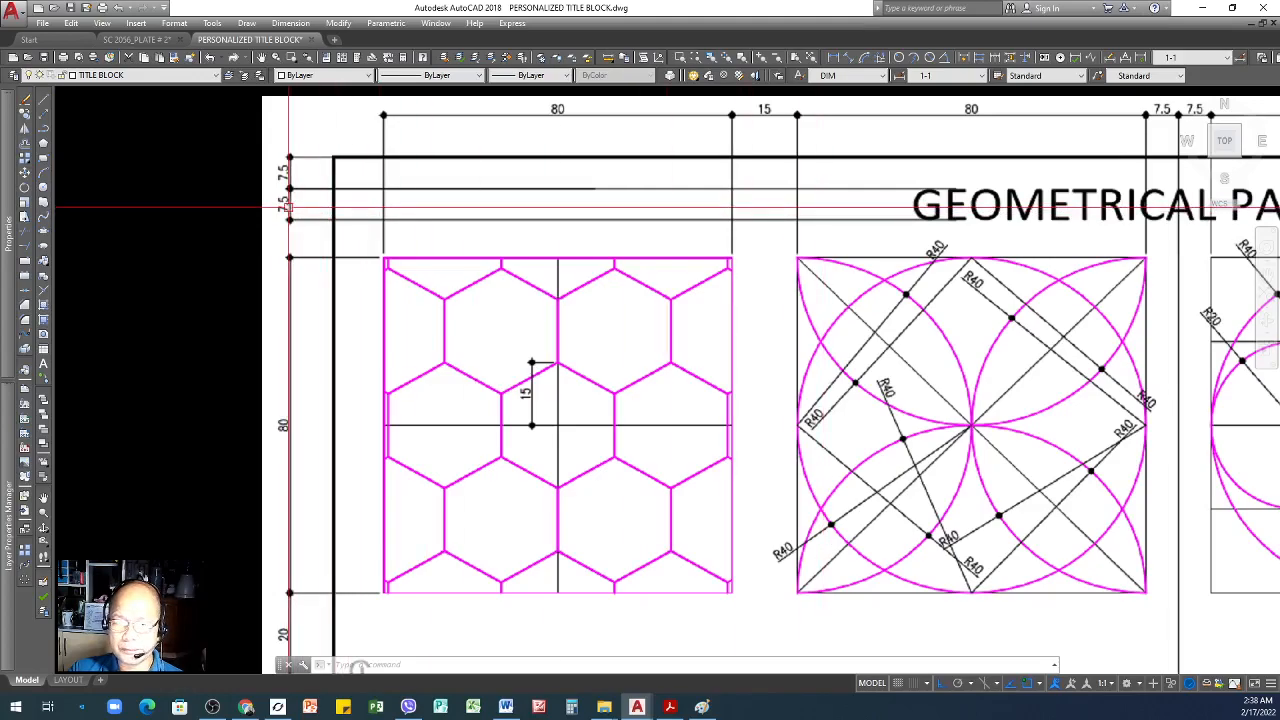
{"action": "scroll", "coordinate": [287, 206], "scroll_direction": "up", "scroll_amount": 2}
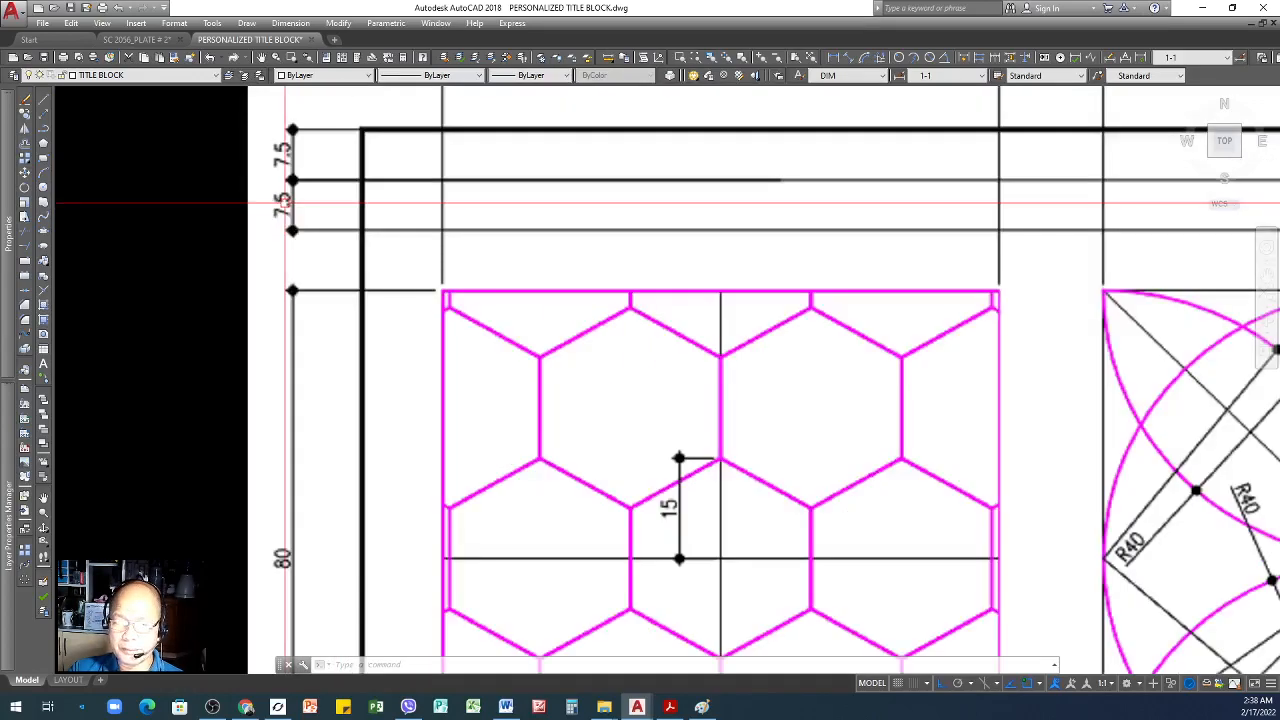
{"action": "scroll", "coordinate": [287, 205], "scroll_direction": "down", "scroll_amount": 5}
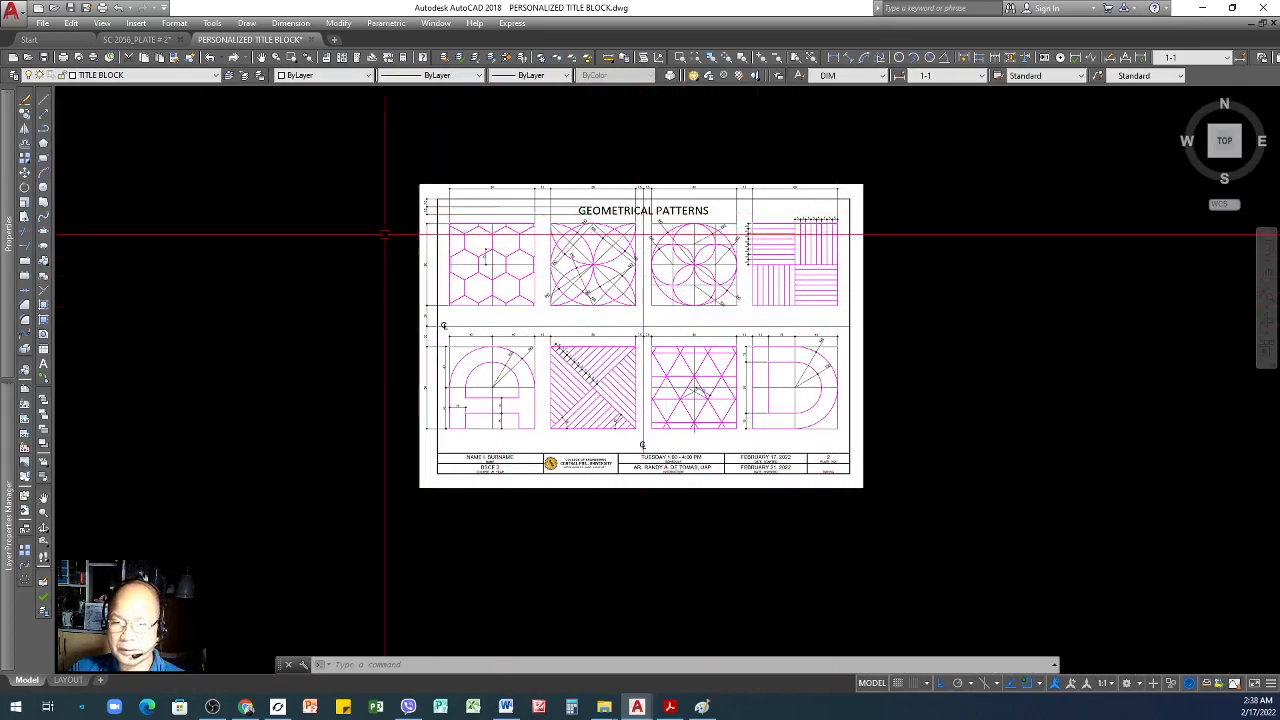
- Move the Geometrical Patterns reference image horizontally so it sits just beside the title block sheet
{"action": "scroll", "coordinate": [800, 258], "scroll_direction": "down", "scroll_amount": 3}
{"action": "left_click", "coordinate": [886, 226]}
{"action": "left_click", "coordinate": [677, 320]}
{"action": "scroll", "coordinate": [938, 350], "scroll_direction": "down", "scroll_amount": 2}
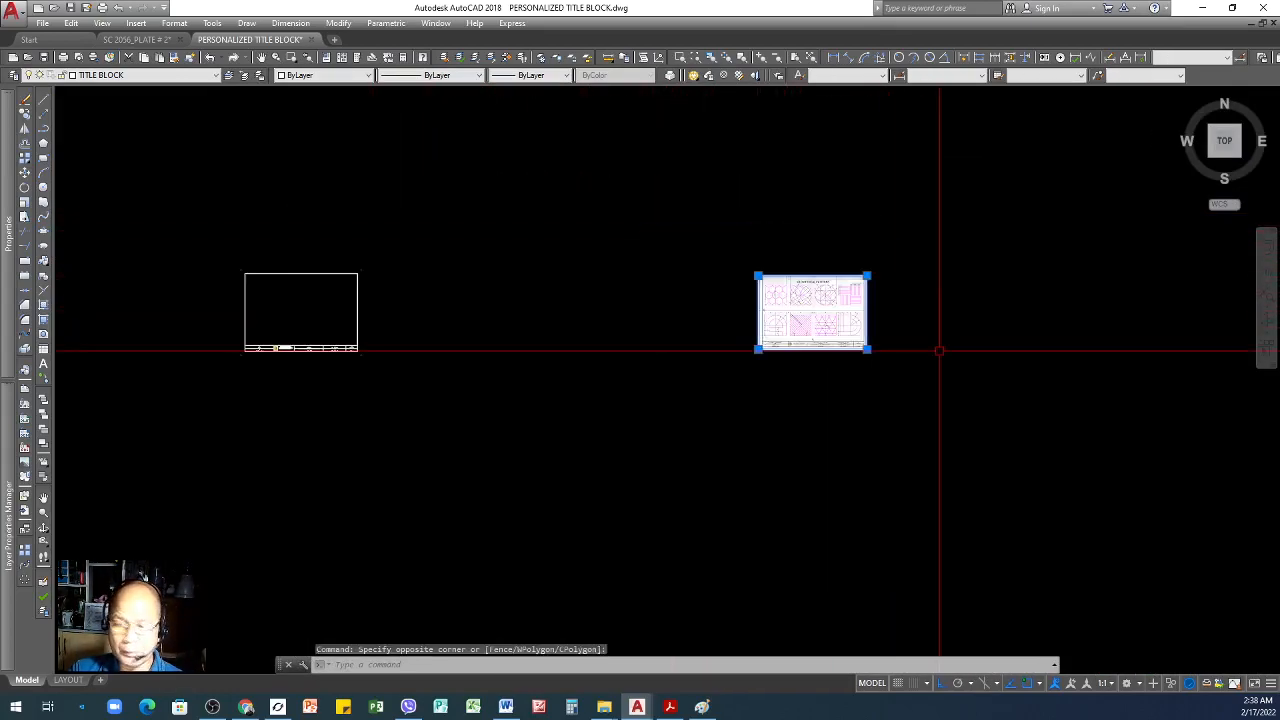
{"action": "type", "text": "m"}
{"action": "key", "text": "Return"}
{"action": "left_click", "coordinate": [845, 378]}
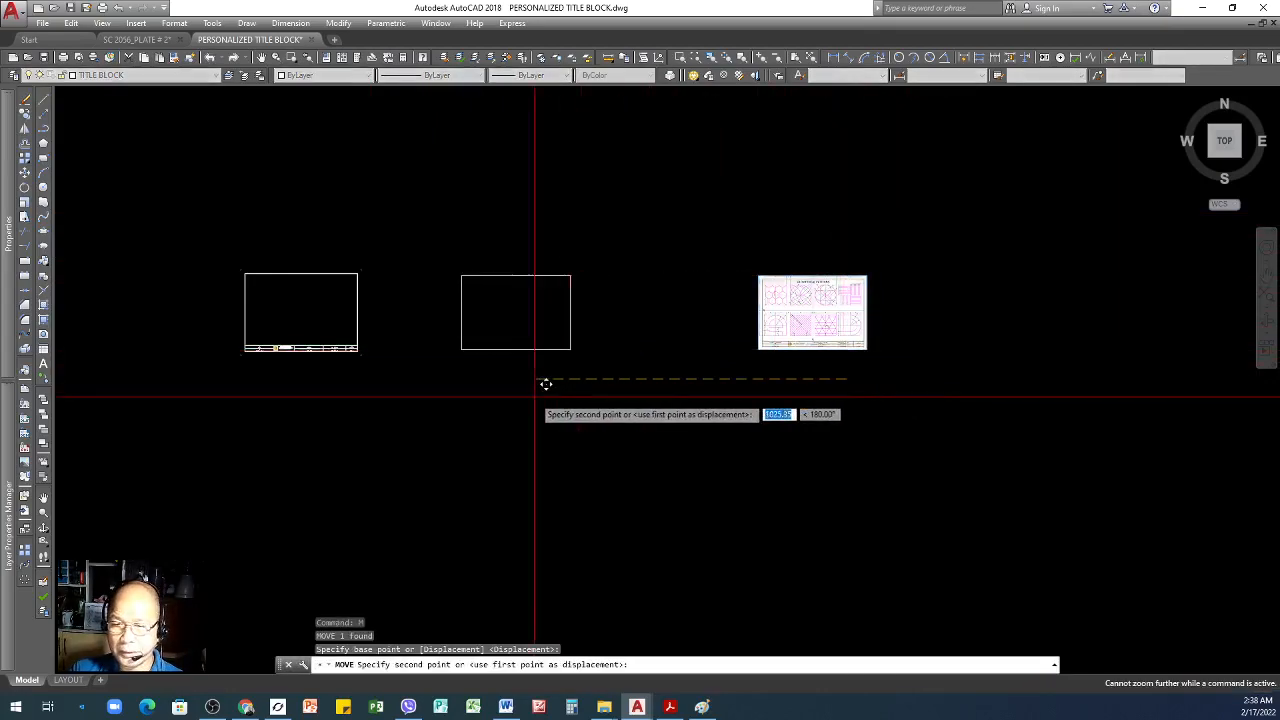
{"action": "left_click", "coordinate": [459, 397]}
{"action": "scroll", "coordinate": [267, 302], "scroll_direction": "up", "scroll_amount": 4}
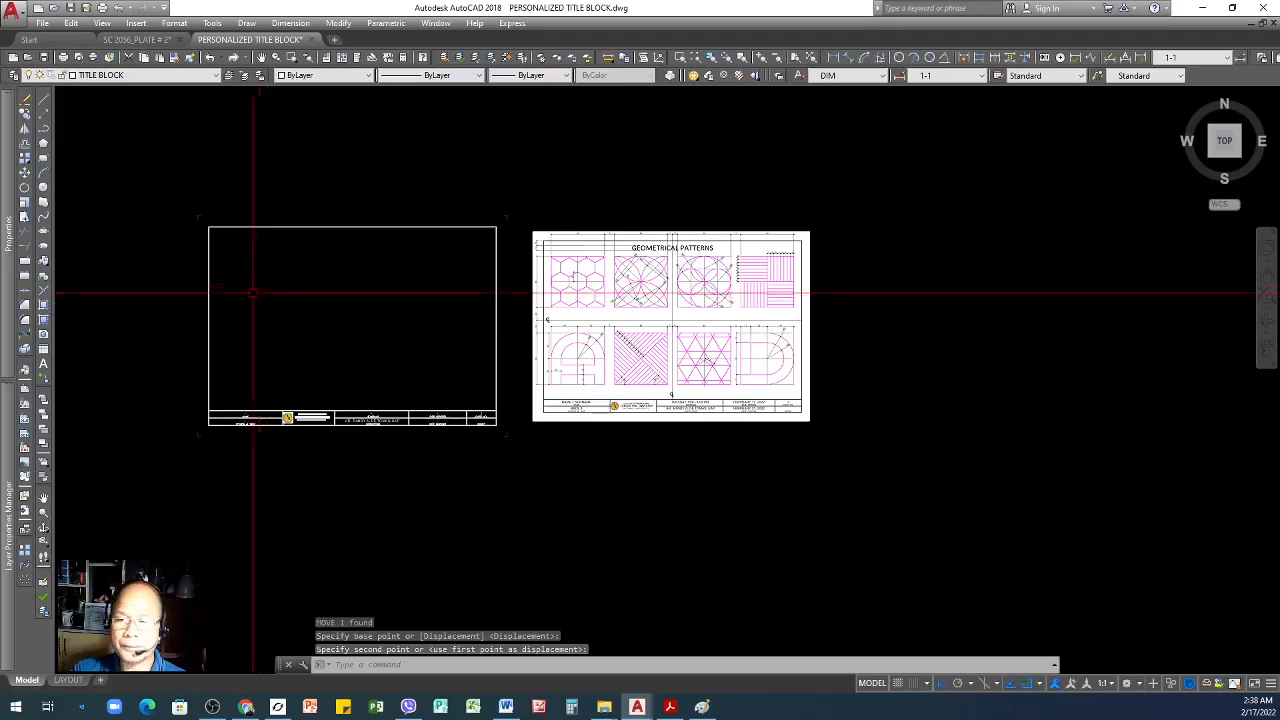
- Examine the reference image's magenta patterns, thin construction lines, centre lines and dimensions, and look through the available object colours
{"action": "scroll", "coordinate": [240, 271], "scroll_direction": "up", "scroll_amount": 2}
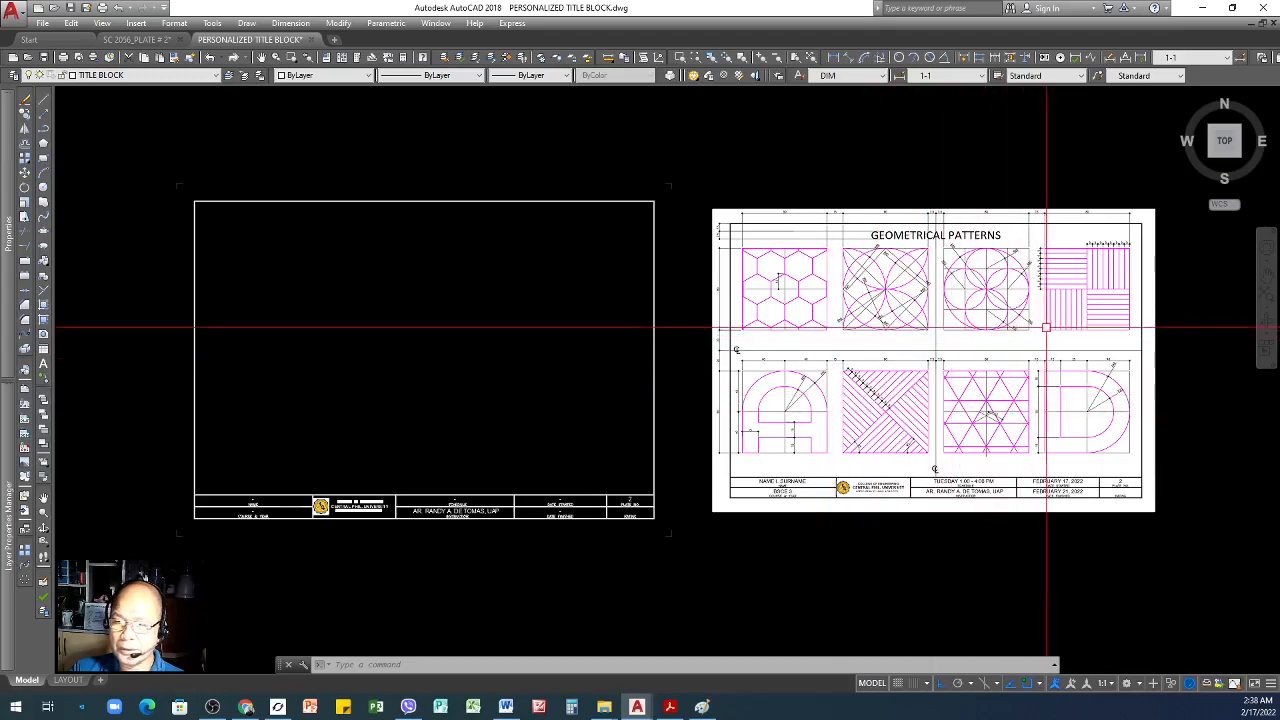
{"action": "scroll", "coordinate": [1045, 327], "scroll_direction": "up", "scroll_amount": 2}
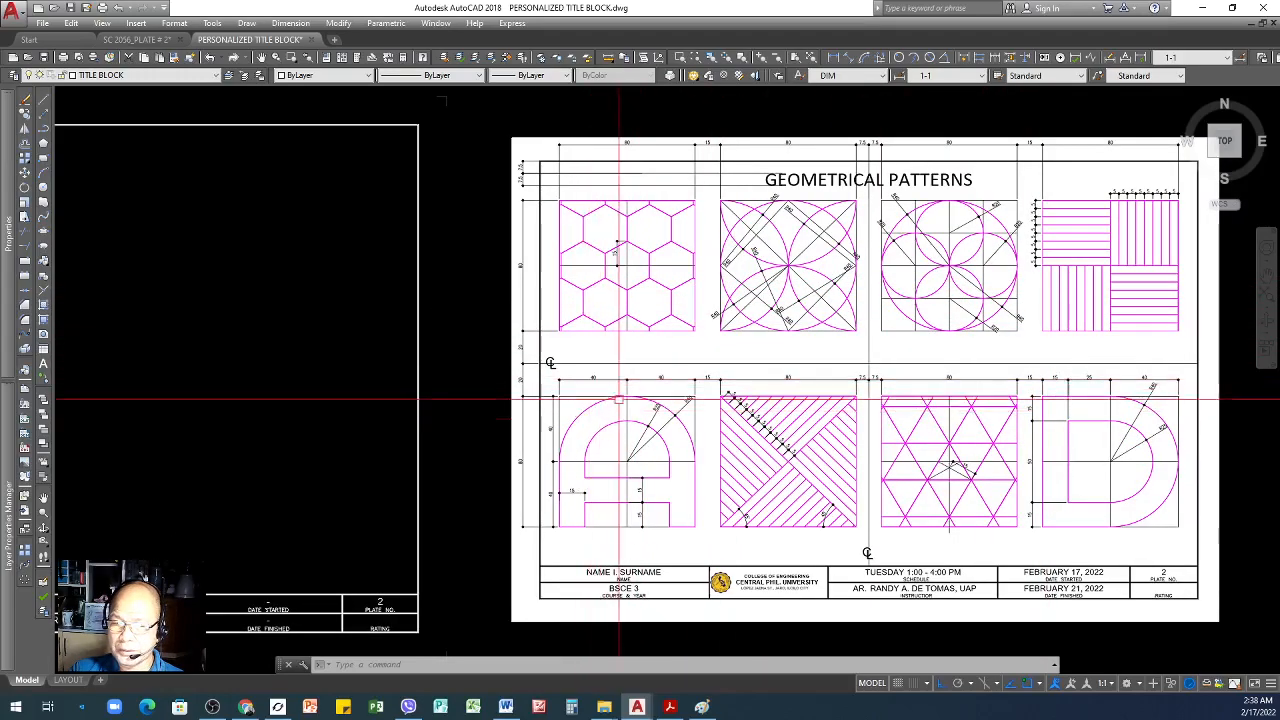
{"action": "scroll", "coordinate": [601, 435], "scroll_direction": "up", "scroll_amount": 2}
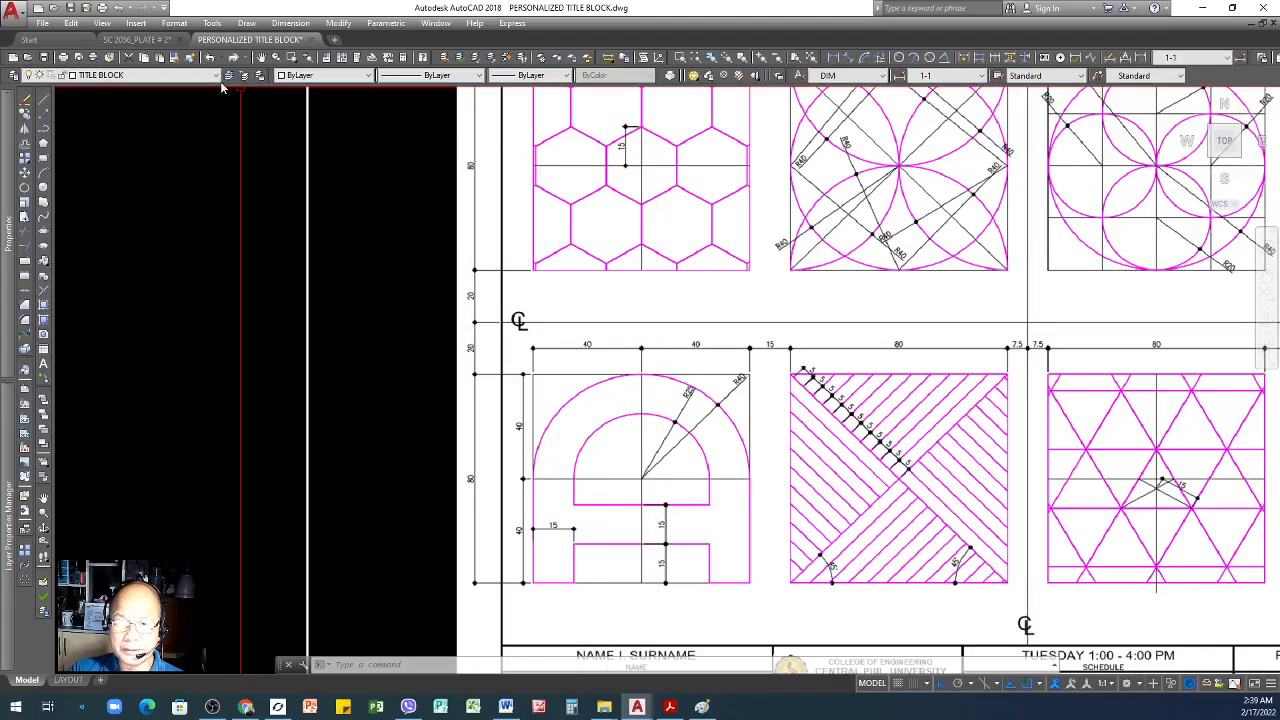
{"action": "left_click", "coordinate": [368, 76]}
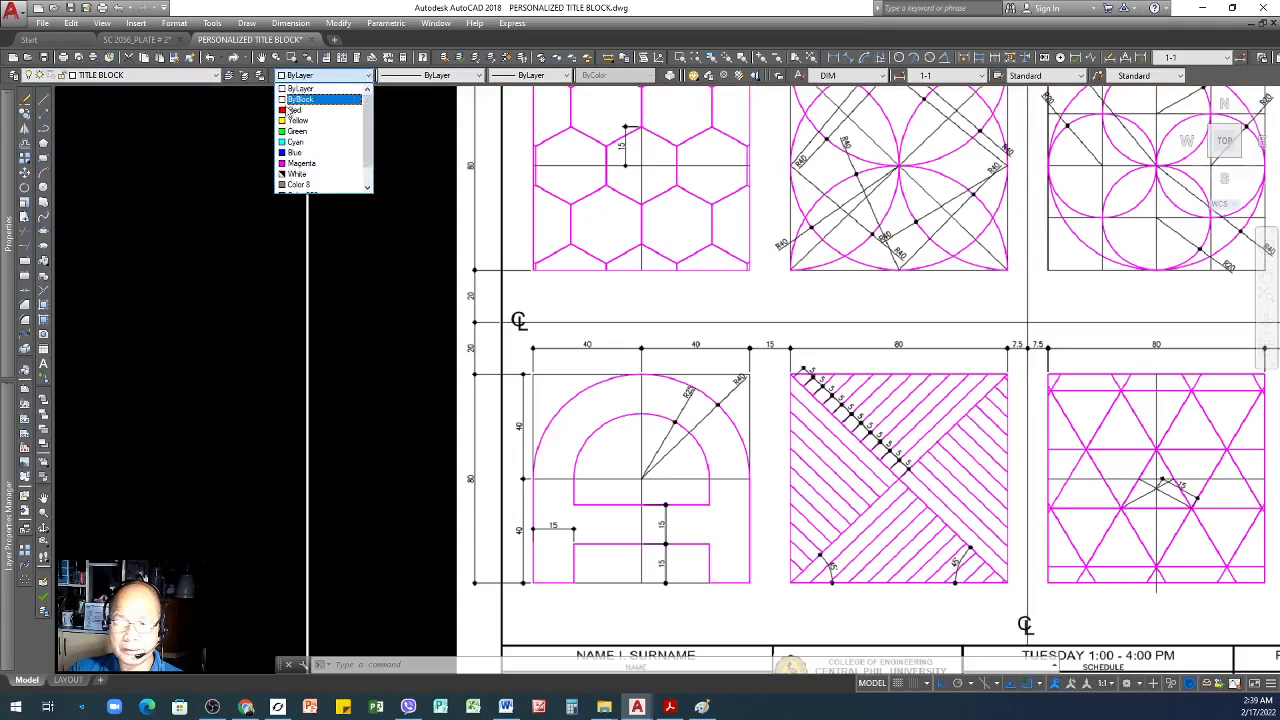
{"action": "left_click", "coordinate": [434, 289]}
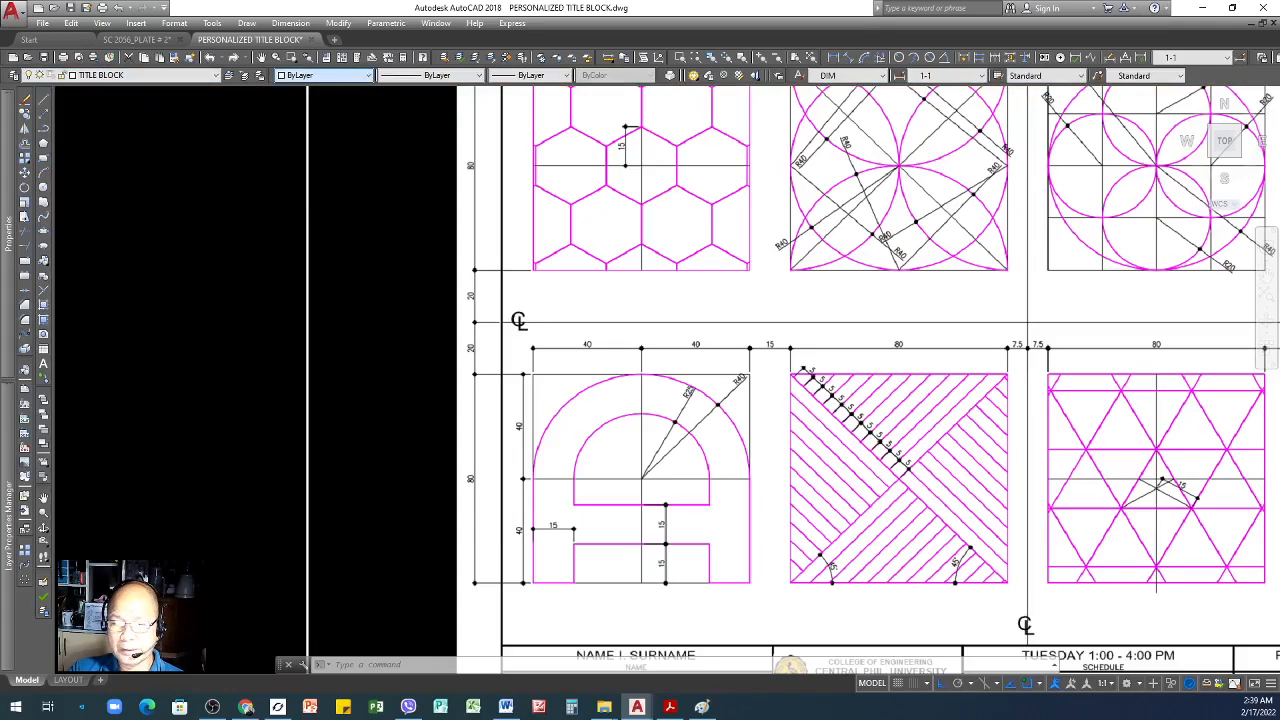
{"action": "scroll", "coordinate": [416, 340], "scroll_direction": "down", "scroll_amount": 2}
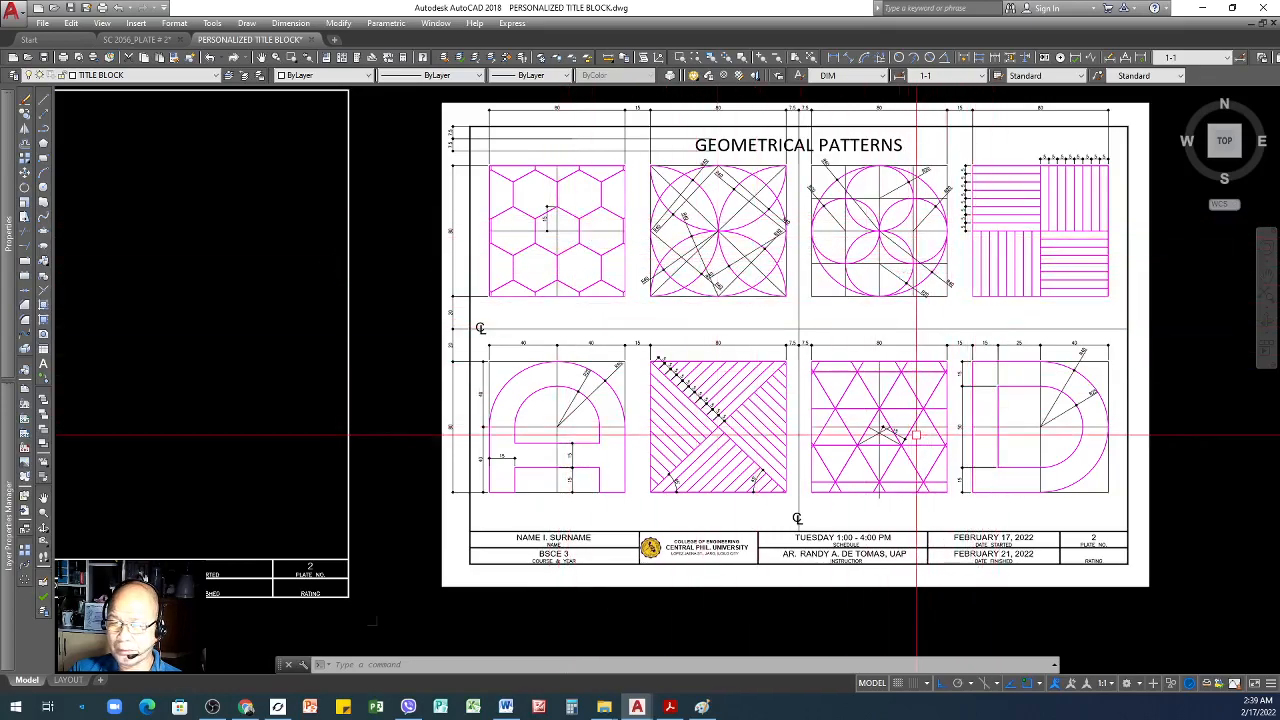
{"action": "scroll", "coordinate": [877, 455], "scroll_direction": "up", "scroll_amount": 5}
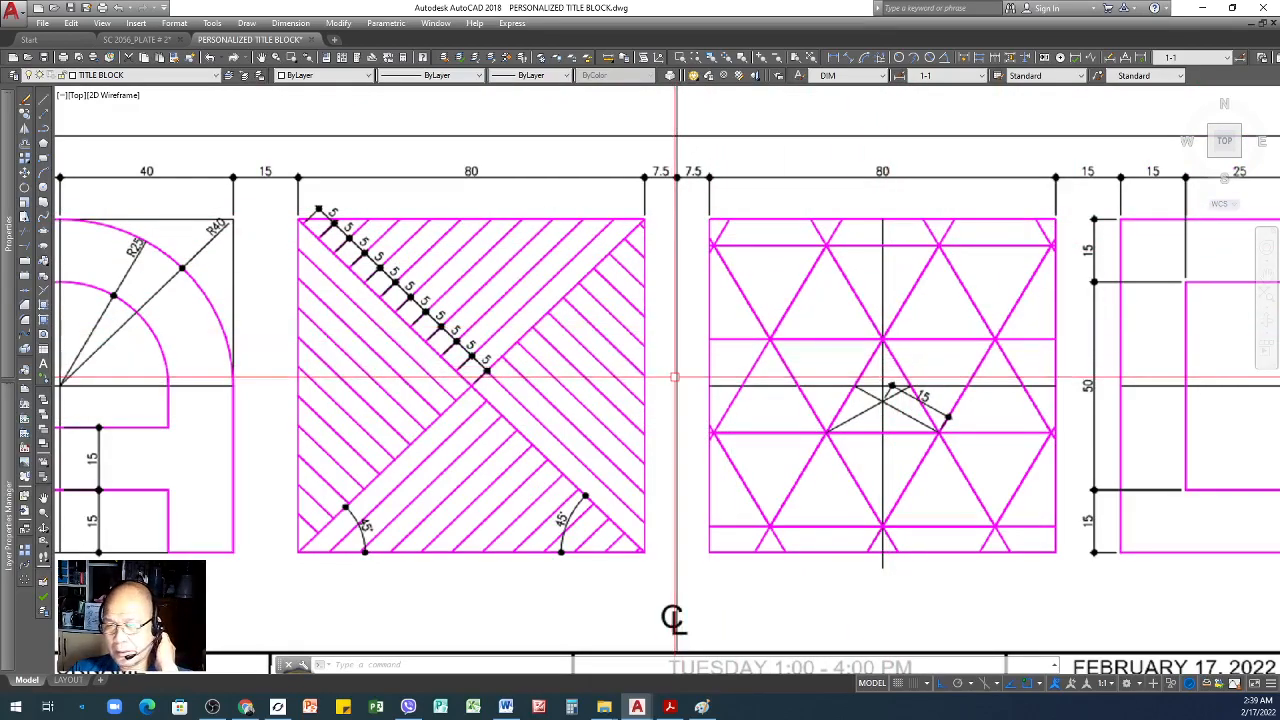
{"action": "scroll", "coordinate": [694, 369], "scroll_direction": "down", "scroll_amount": 3}
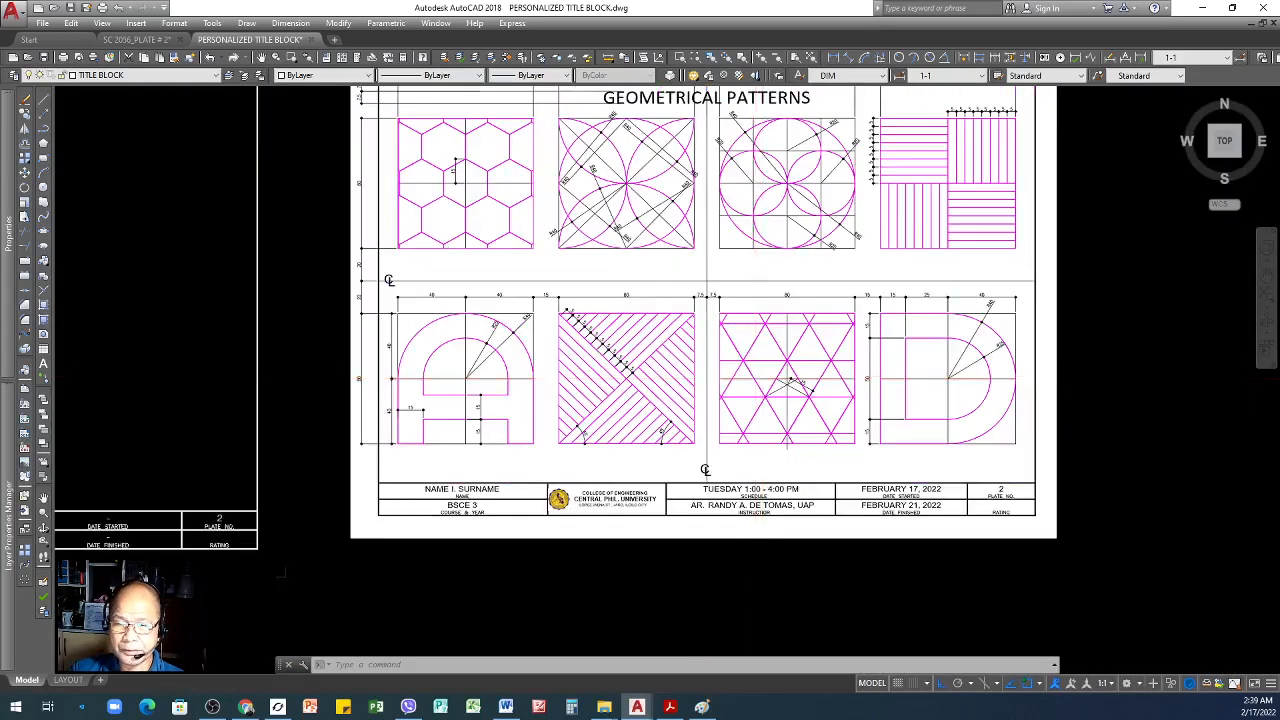
{"action": "scroll", "coordinate": [754, 378], "scroll_direction": "down", "scroll_amount": 2}
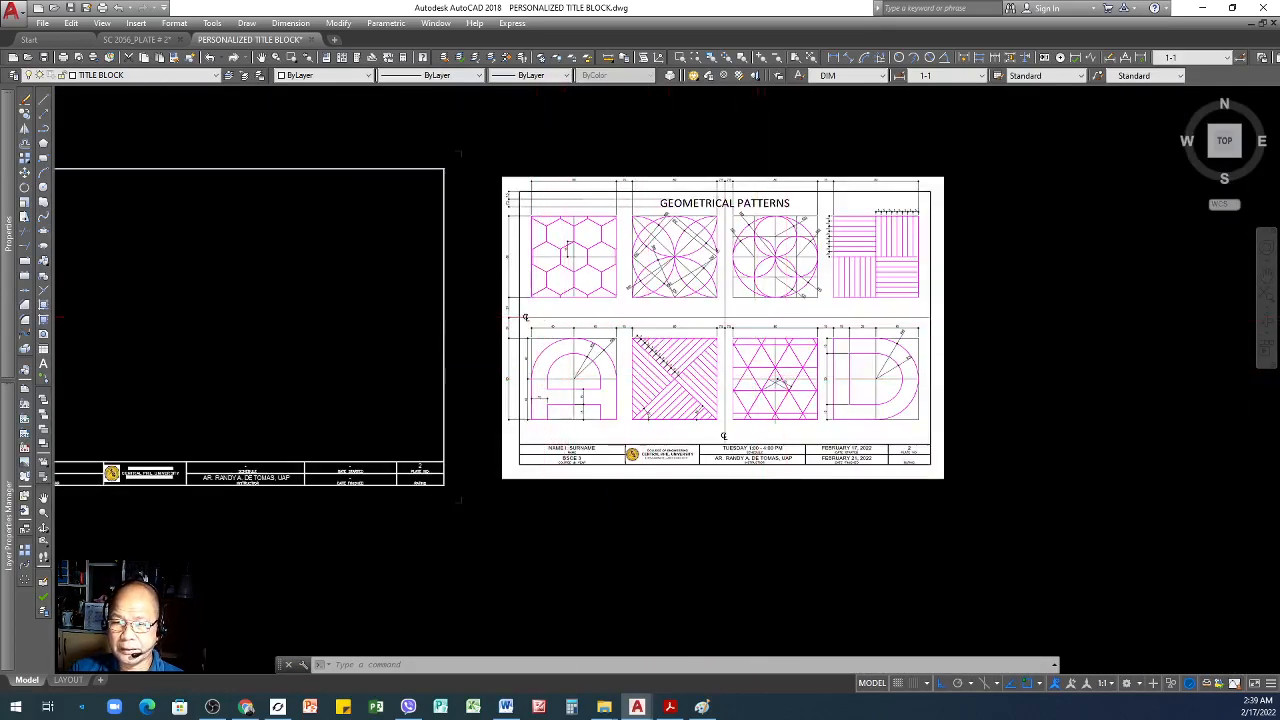
{"action": "scroll", "coordinate": [538, 317], "scroll_direction": "up", "scroll_amount": 2}
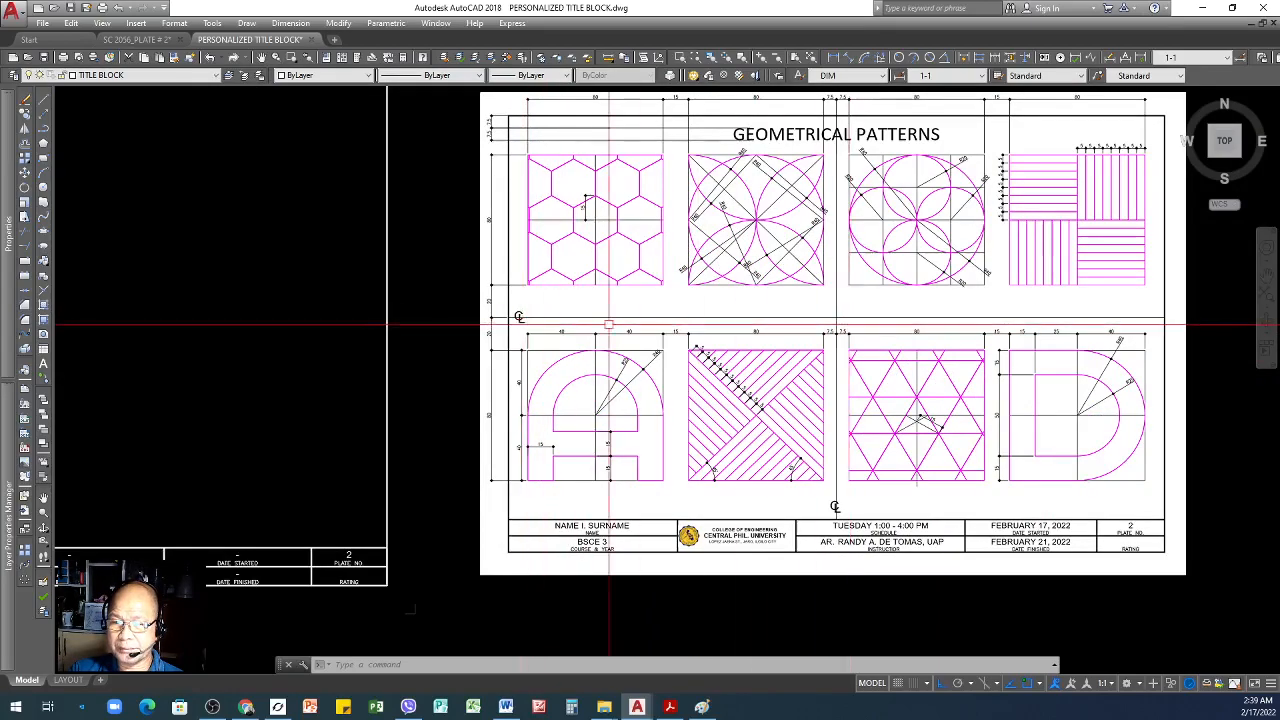
{"action": "scroll", "coordinate": [539, 320], "scroll_direction": "up", "scroll_amount": 1}
{"action": "scroll", "coordinate": [893, 361], "scroll_direction": "down", "scroll_amount": 3}
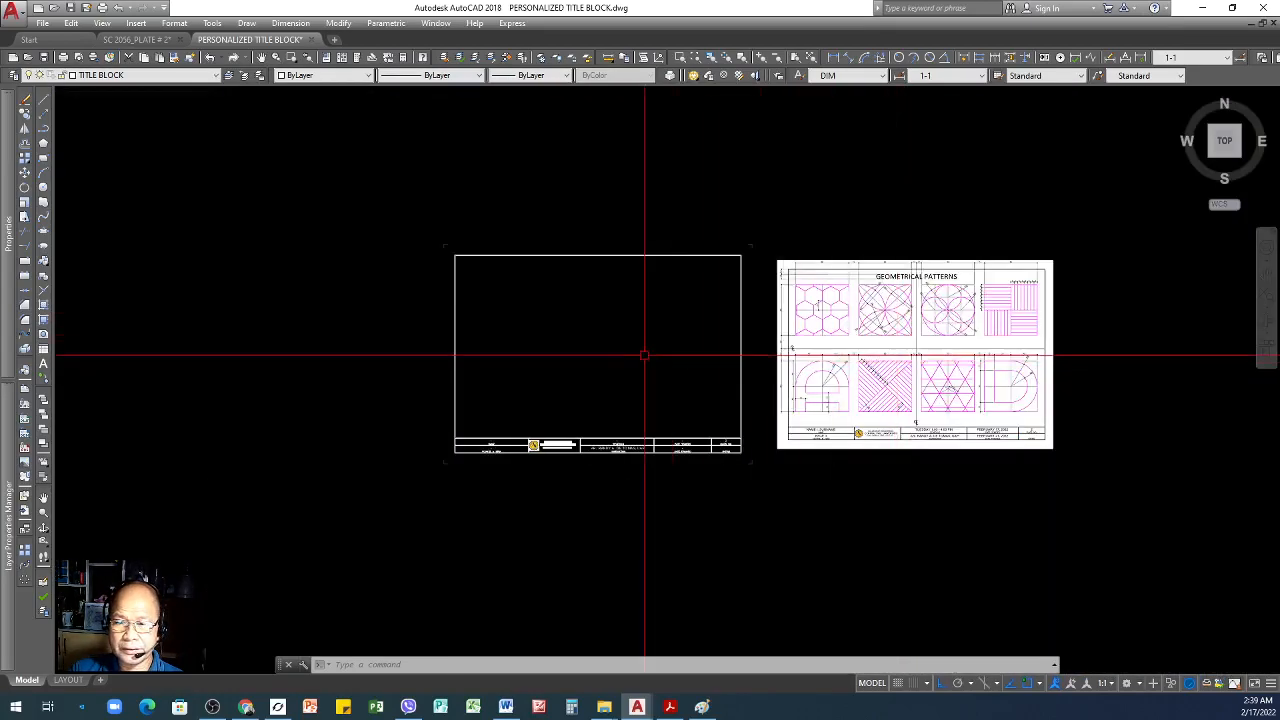
- Draw a vertical and a horizontal centre line across the drawing area above the title block, starting from the border midpoints
{"action": "scroll", "coordinate": [644, 355], "scroll_direction": "up", "scroll_amount": 2}
{"action": "type", "text": "l"}
{"action": "key", "text": "Return"}
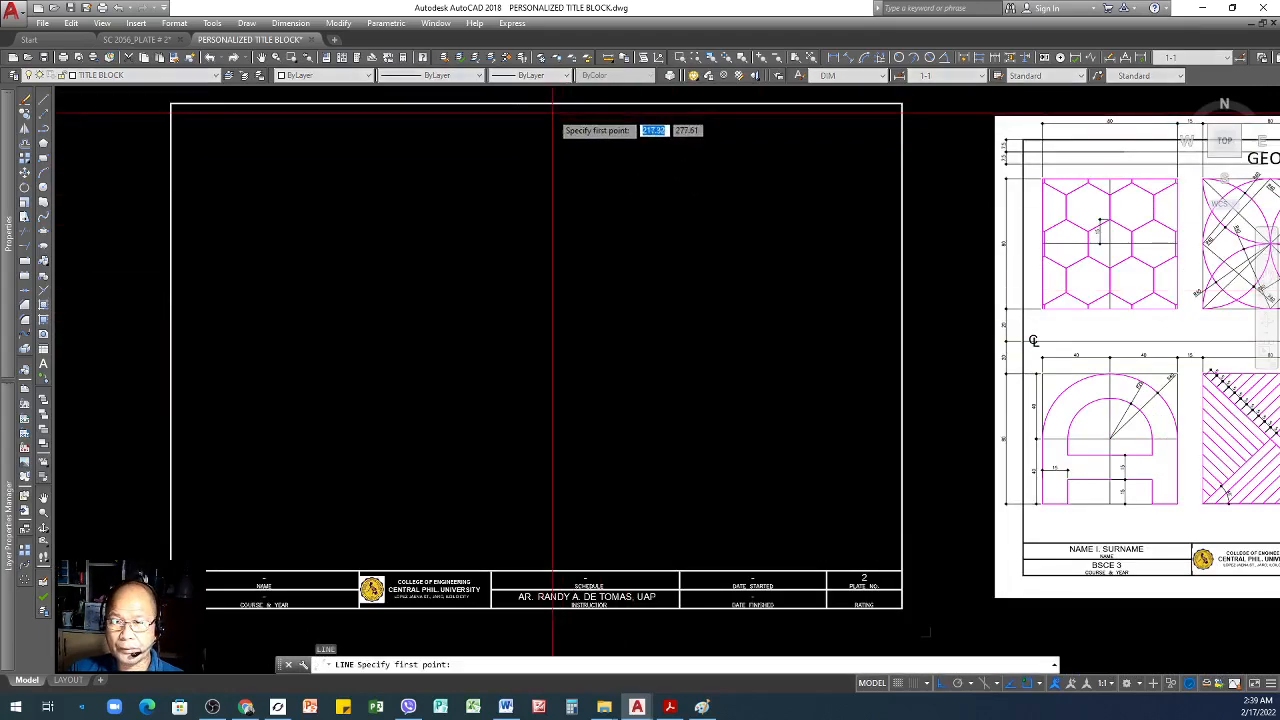
{"action": "left_click", "coordinate": [536, 103]}
{"action": "left_click", "coordinate": [536, 556]}
{"action": "key", "text": "Return"}
{"action": "key", "text": "Return"}
{"action": "left_click", "coordinate": [172, 337]}
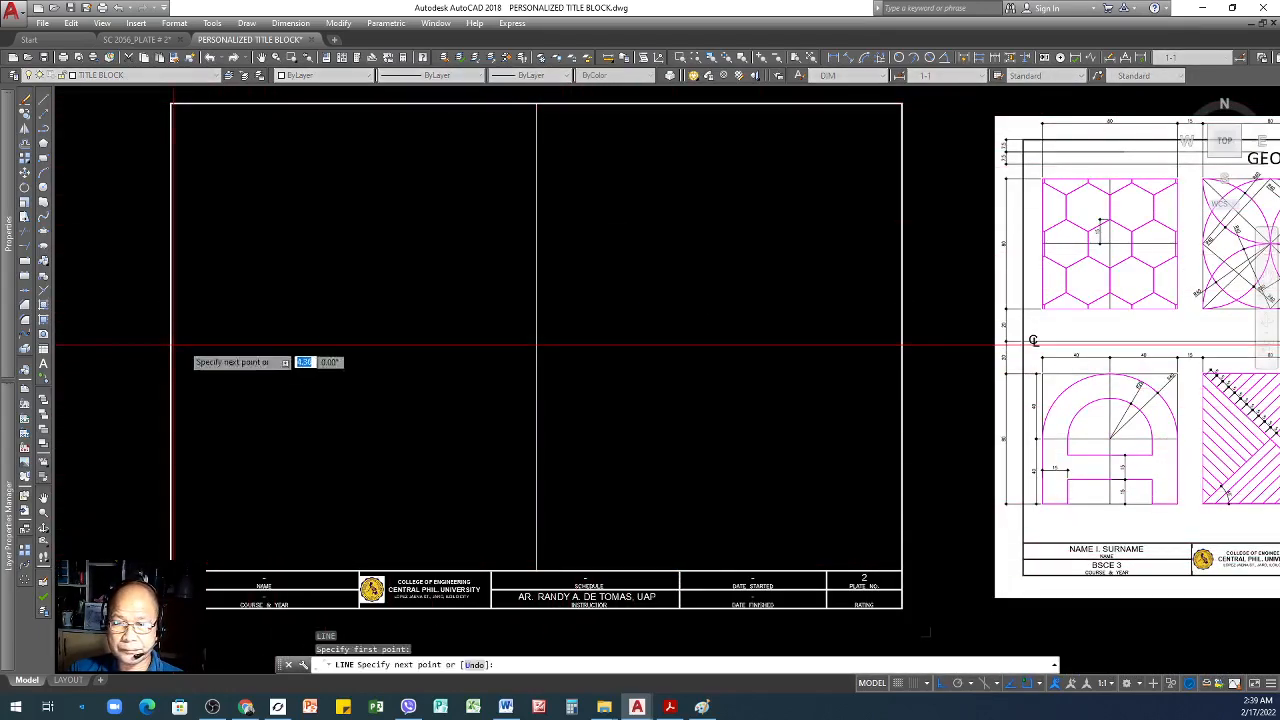
{"action": "left_click", "coordinate": [901, 337]}
{"action": "key", "text": "Return"}
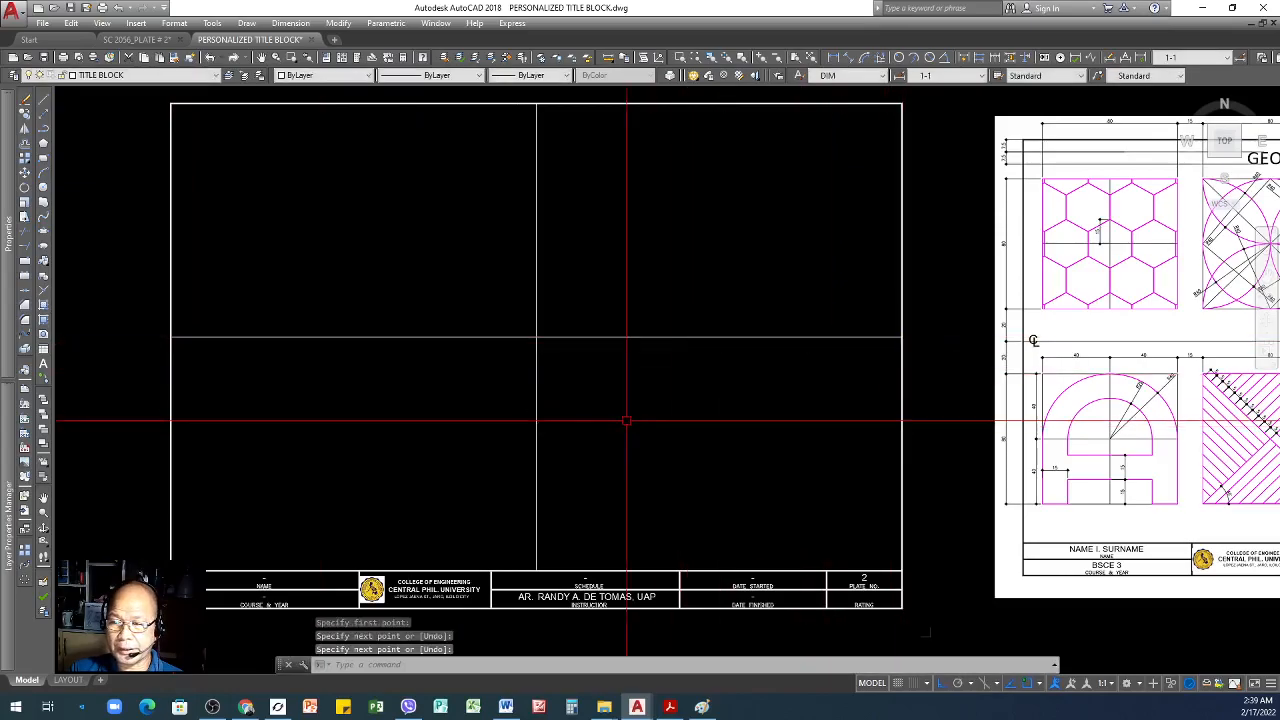
- Change the colour of both centre lines to Color 8
{"action": "left_click", "coordinate": [607, 291]}
{"action": "left_click", "coordinate": [500, 386]}
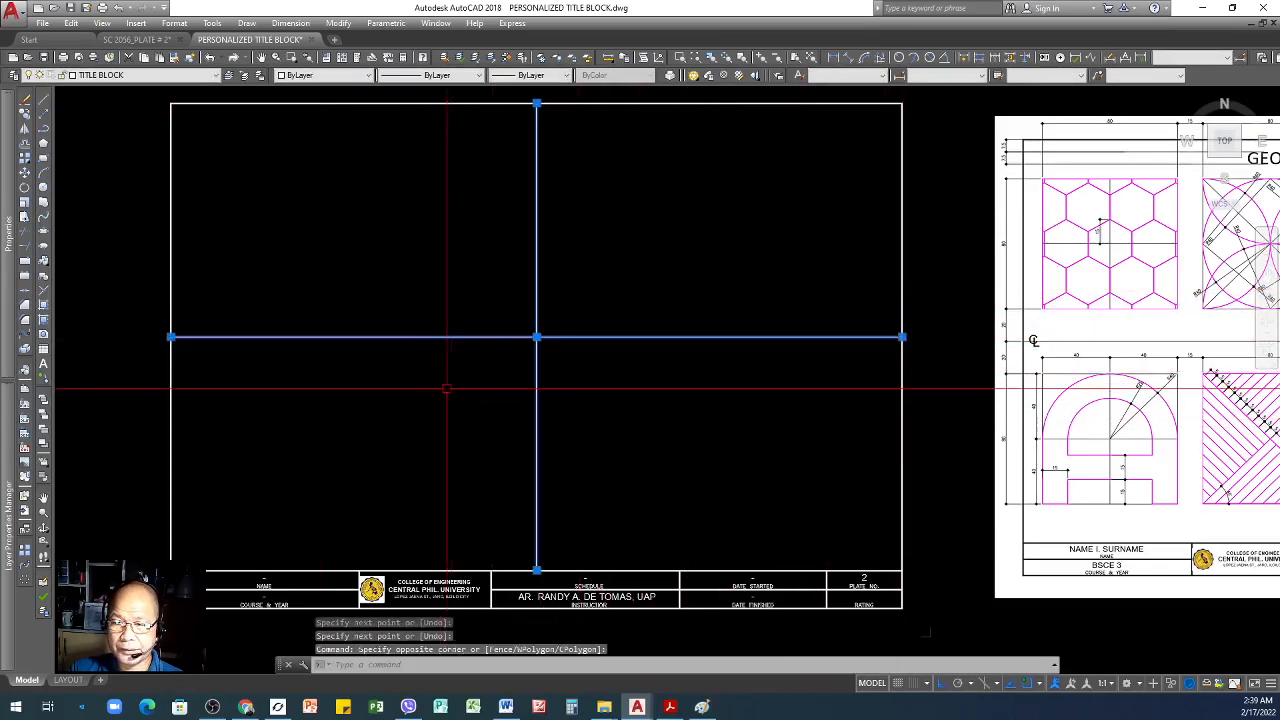
{"action": "left_click", "coordinate": [366, 77]}
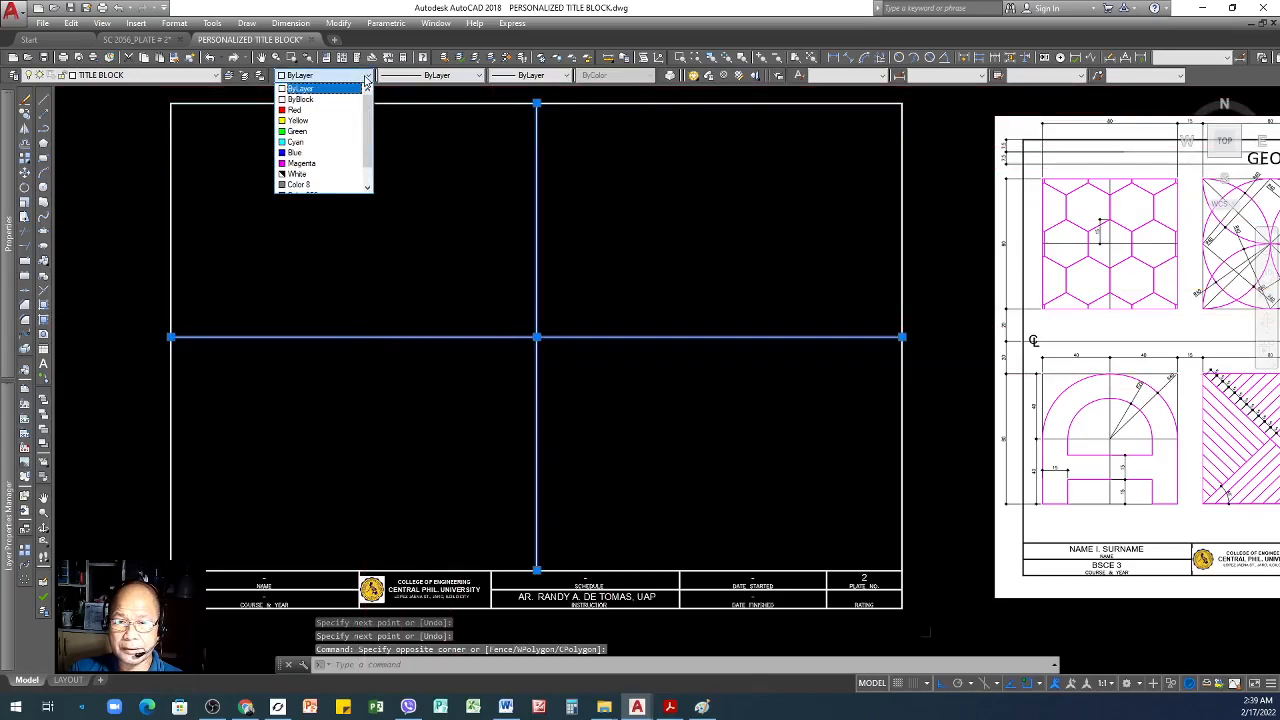
{"action": "left_click", "coordinate": [318, 185]}
{"action": "key", "text": "Escape"}
{"action": "key", "text": "Escape"}
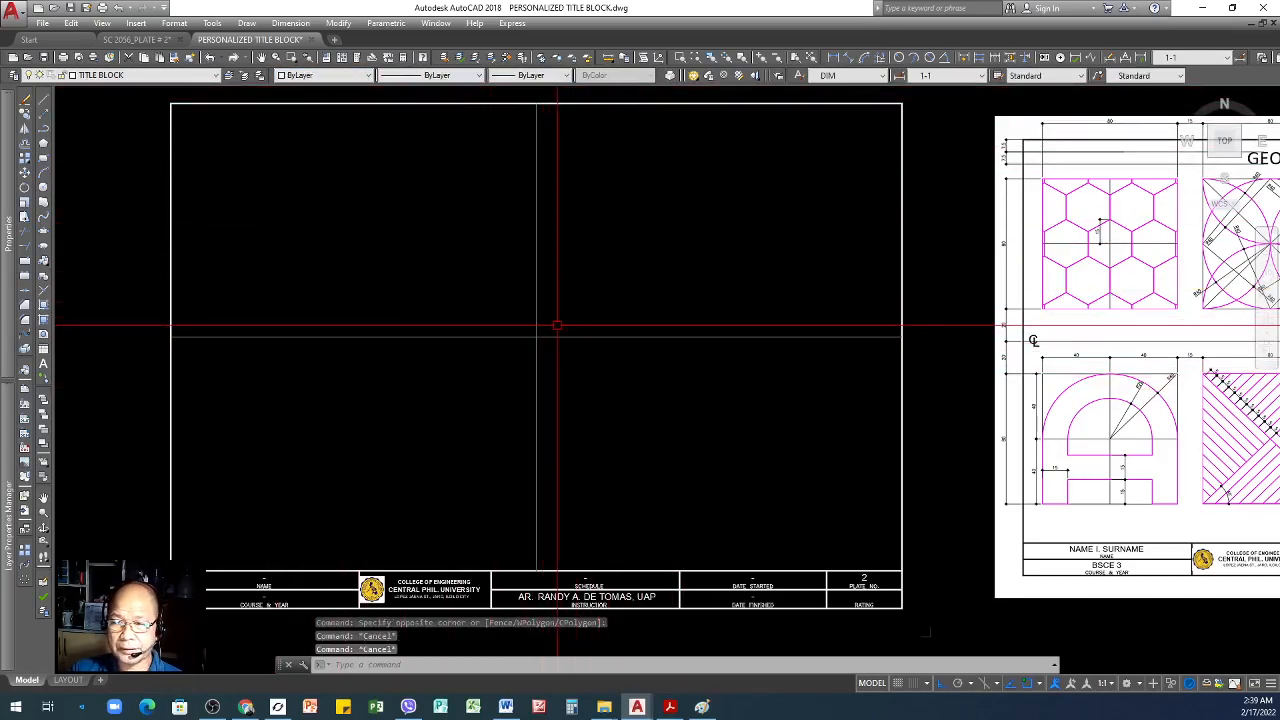
- Examine the spacing dimensions around the centre lines and between the patterns in the reference image
{"action": "scroll", "coordinate": [472, 323], "scroll_direction": "down", "scroll_amount": 2}
{"action": "scroll", "coordinate": [1034, 343], "scroll_direction": "up", "scroll_amount": 5}
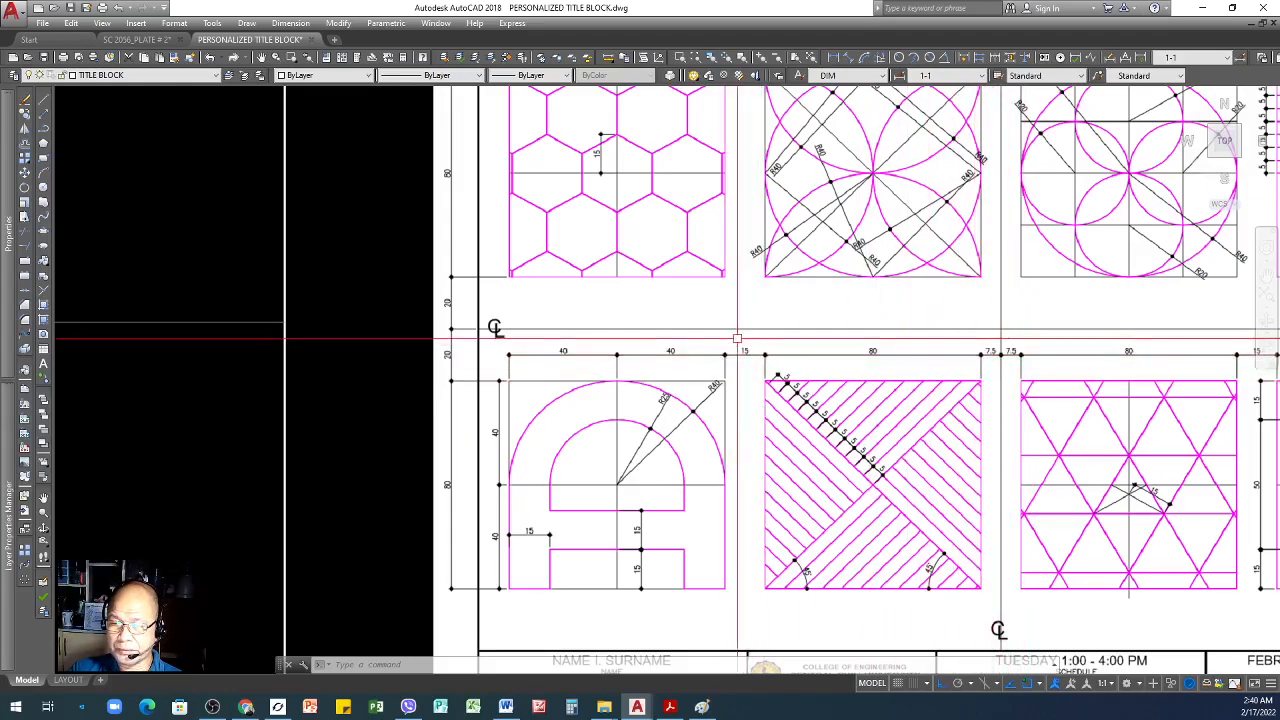
{"action": "scroll", "coordinate": [717, 383], "scroll_direction": "down", "scroll_amount": 2}
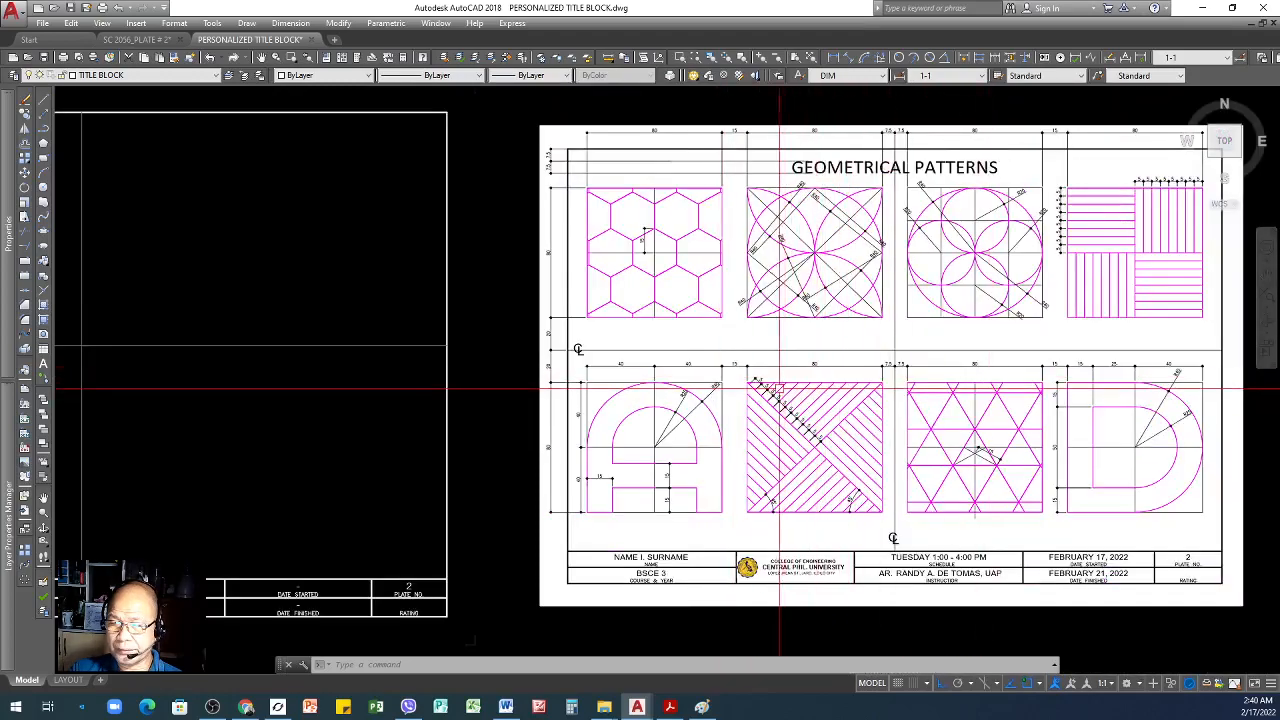
{"action": "scroll", "coordinate": [770, 386], "scroll_direction": "up", "scroll_amount": 2}
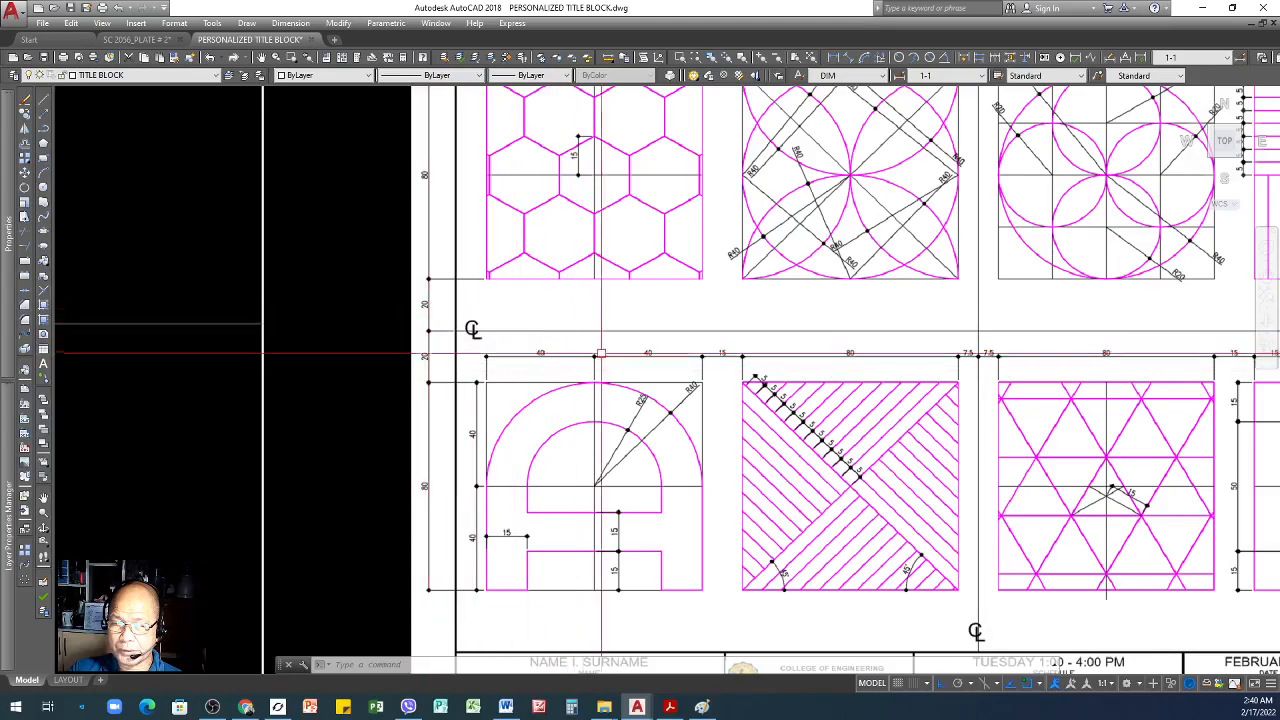
{"action": "scroll", "coordinate": [583, 352], "scroll_direction": "down", "scroll_amount": 4}
{"action": "scroll", "coordinate": [400, 360], "scroll_direction": "up", "scroll_amount": 3}
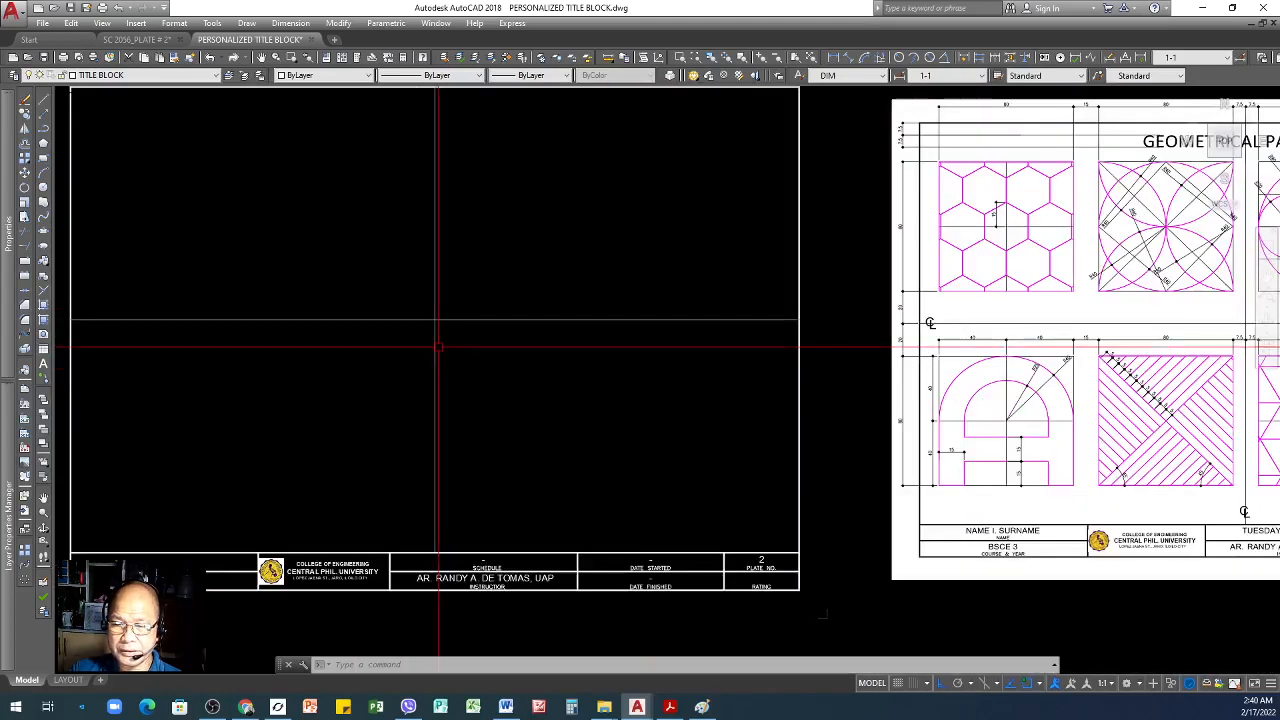
- Offset the vertical centre line by 7.5 to both sides
{"action": "scroll", "coordinate": [437, 345], "scroll_direction": "down", "scroll_amount": 1}
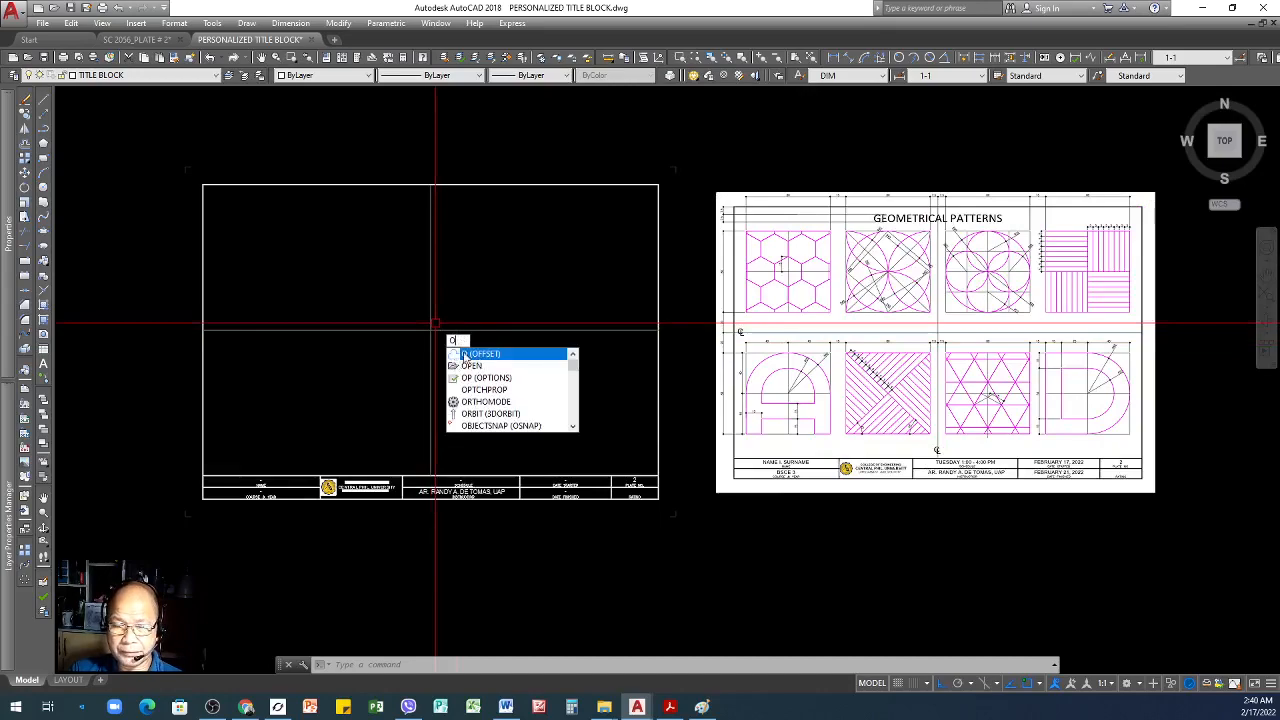
{"action": "key", "text": "Return"}
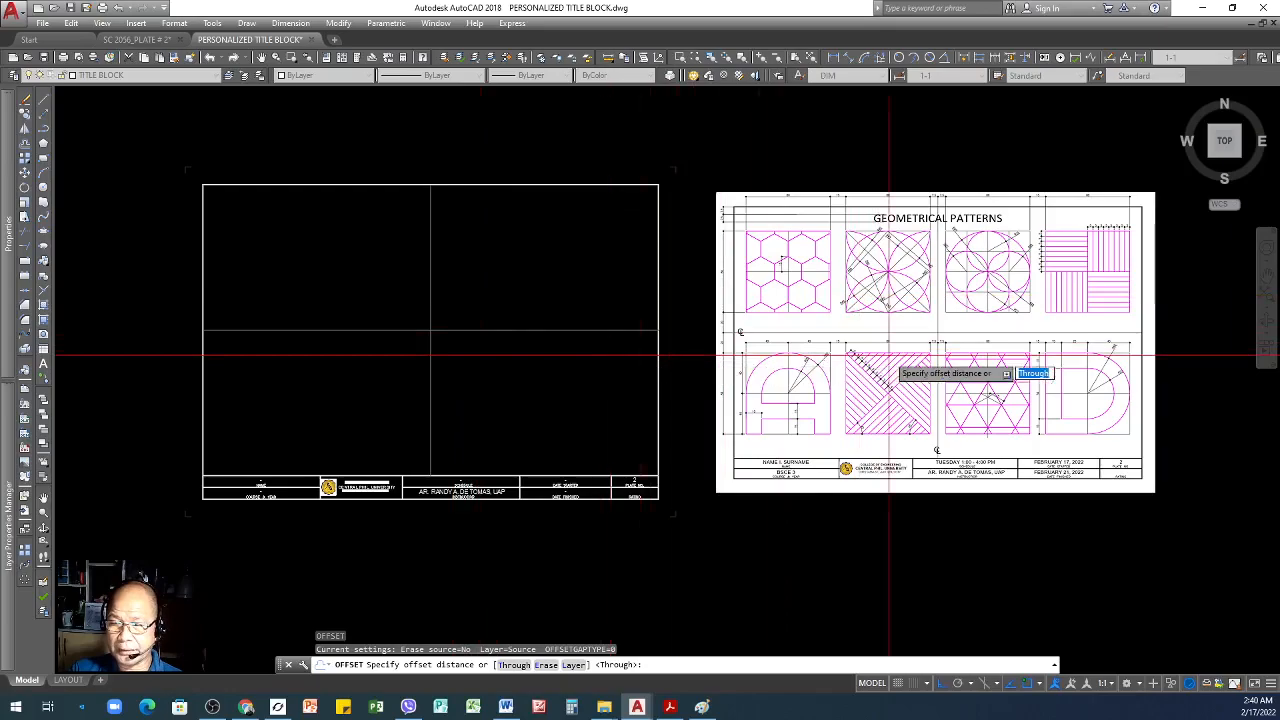
{"action": "scroll", "coordinate": [980, 343], "scroll_direction": "up", "scroll_amount": 4}
{"action": "scroll", "coordinate": [309, 340], "scroll_direction": "down", "scroll_amount": 5}
{"action": "scroll", "coordinate": [213, 313], "scroll_direction": "up", "scroll_amount": 3}
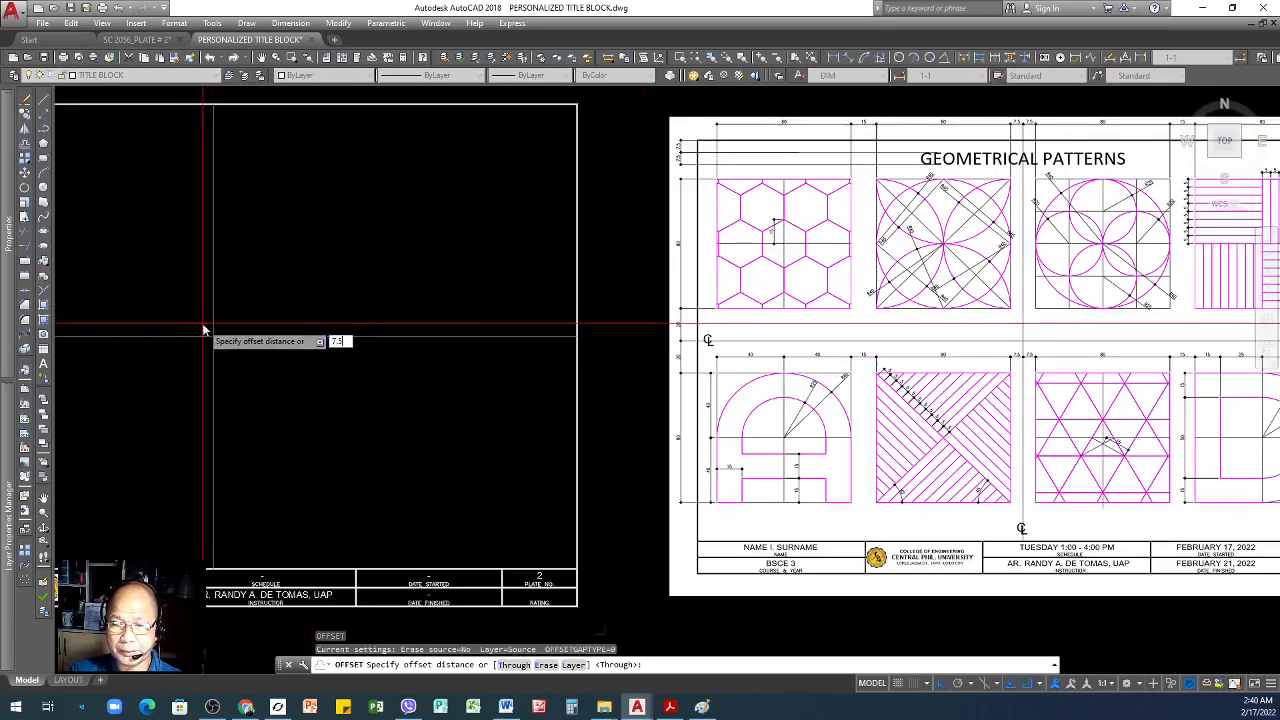
{"action": "key", "text": "Return"}
{"action": "left_click", "coordinate": [213, 317]}
{"action": "left_click", "coordinate": [290, 305]}
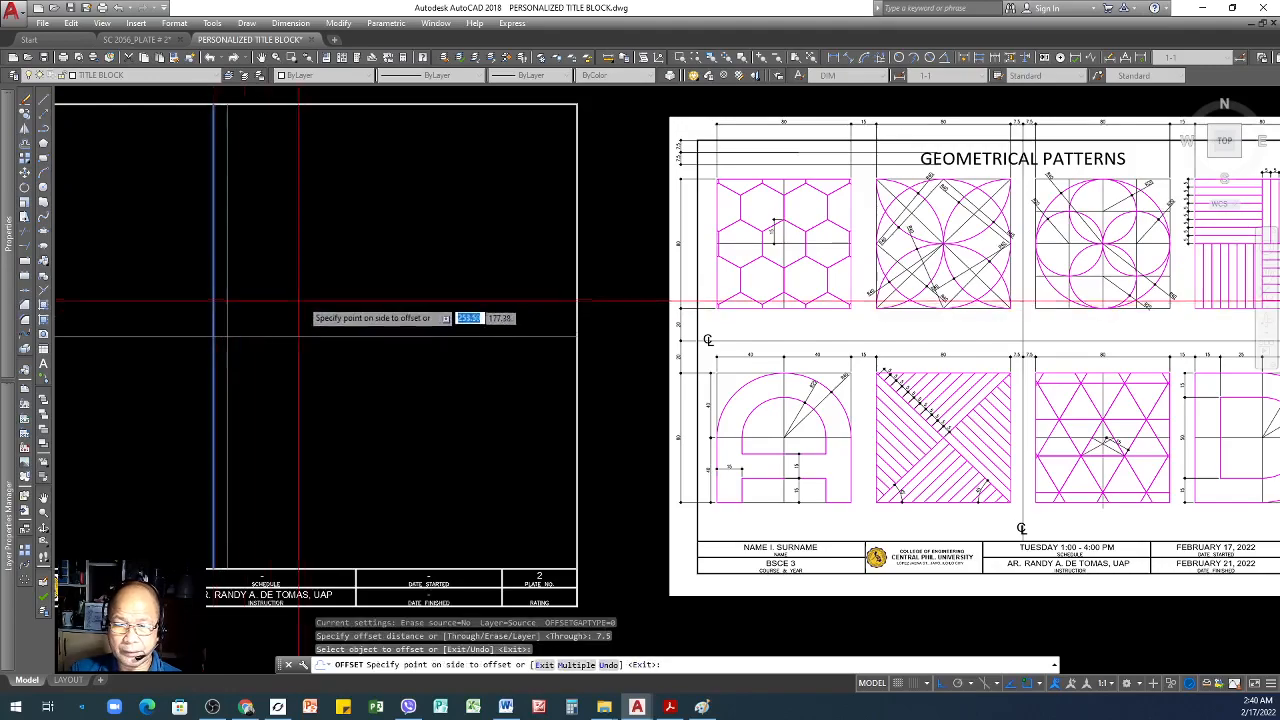
{"action": "left_click", "coordinate": [212, 298]}
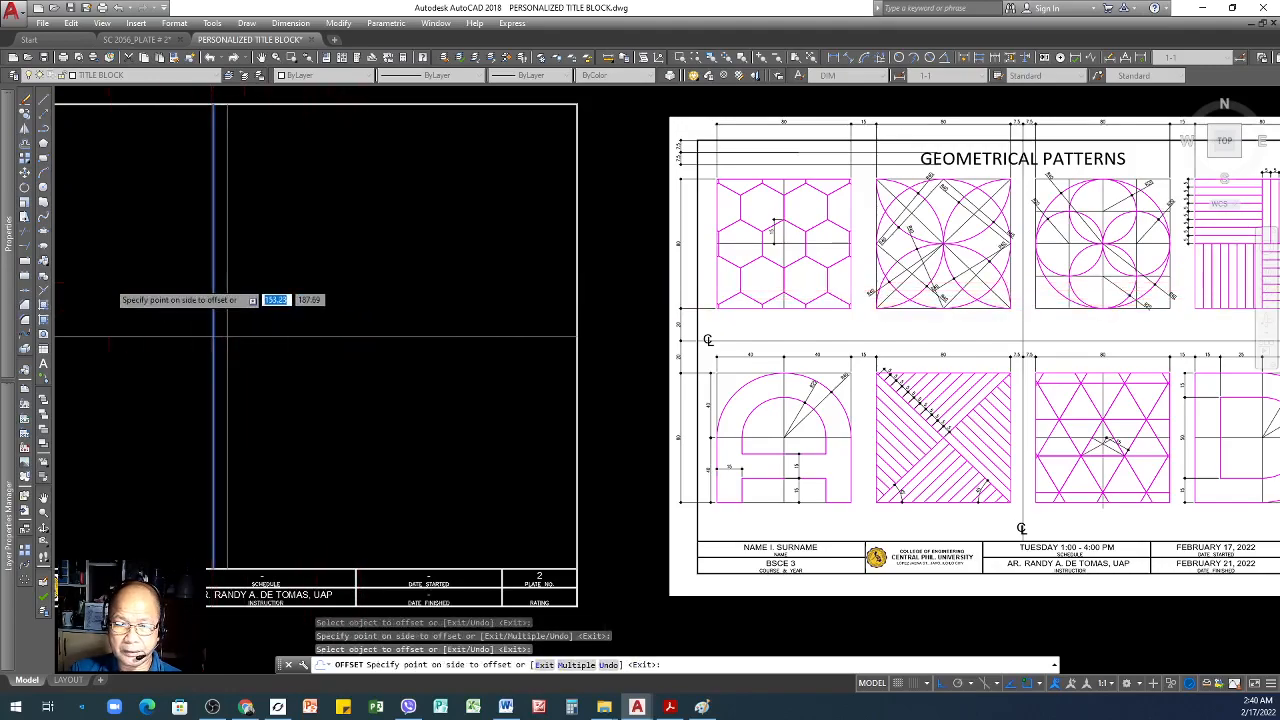
{"action": "left_click", "coordinate": [110, 300]}
{"action": "key", "text": "Return"}
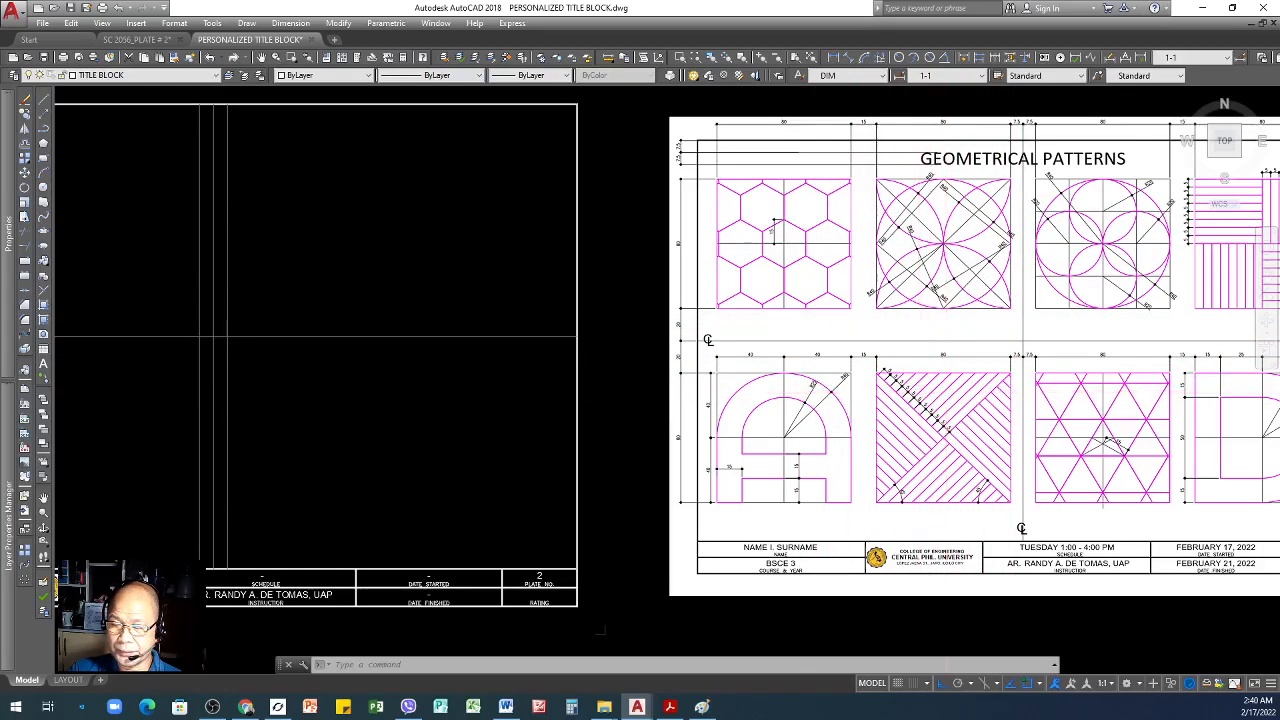
- Offset the two vertical lines flanking the vertical centre line outward by 80, one to each side
{"action": "scroll", "coordinate": [921, 394], "scroll_direction": "up", "scroll_amount": 2}
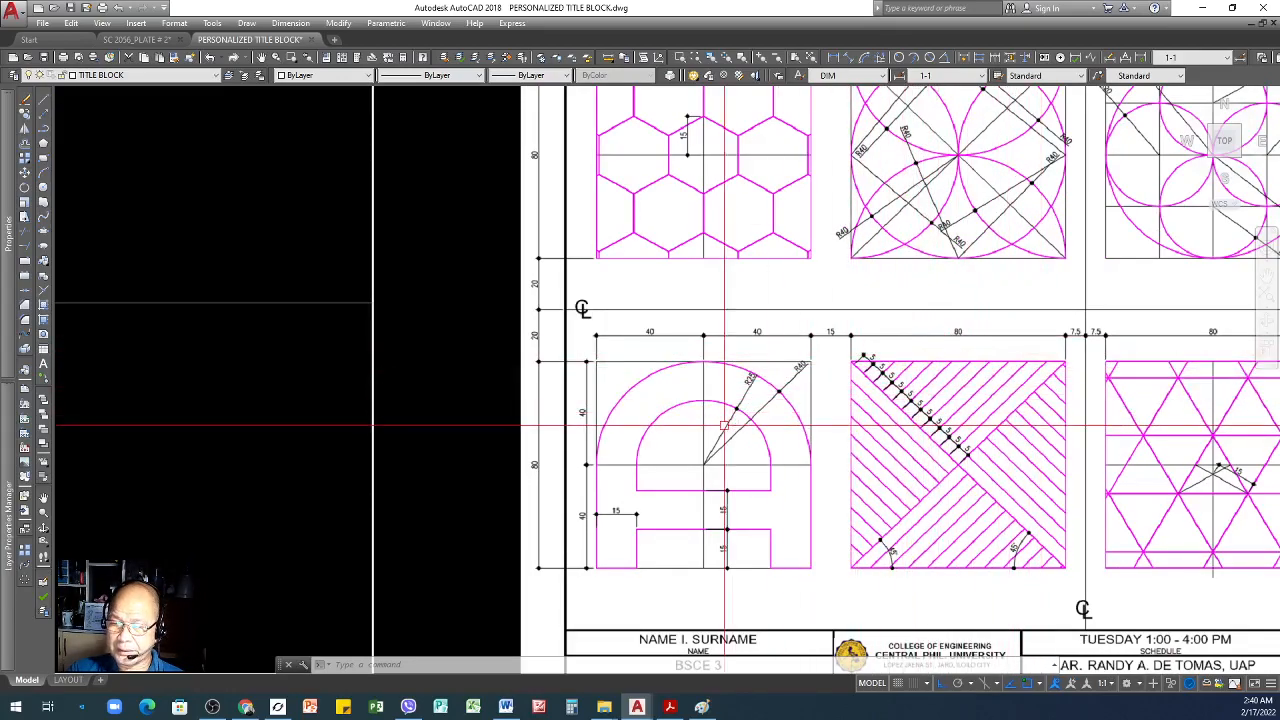
{"action": "scroll", "coordinate": [530, 458], "scroll_direction": "down", "scroll_amount": 5}
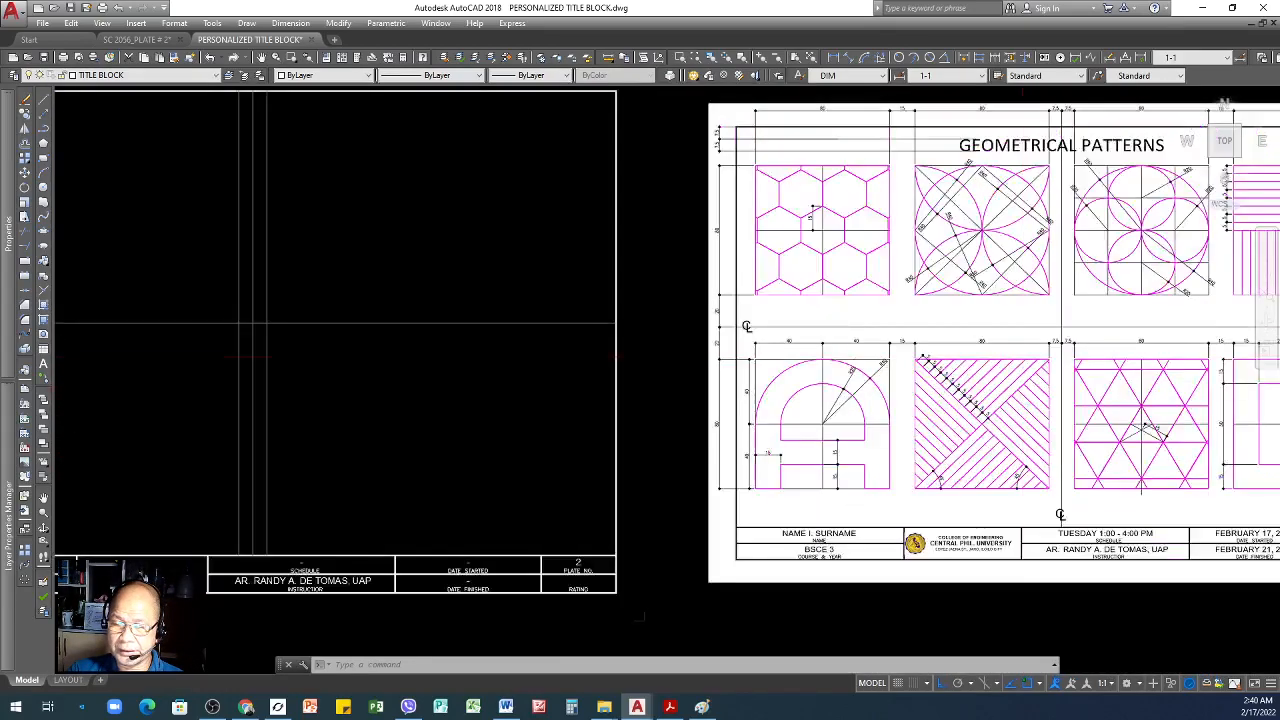
{"action": "scroll", "coordinate": [543, 330], "scroll_direction": "up", "scroll_amount": 2}
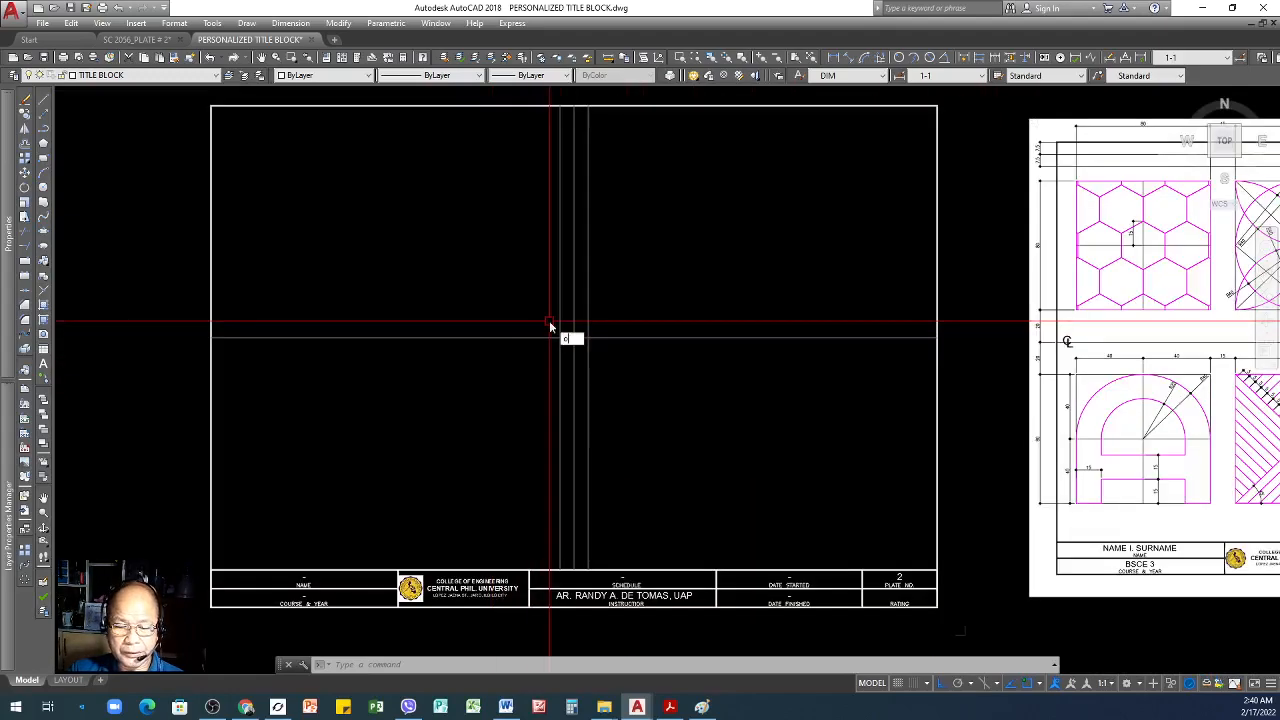
{"action": "key", "text": "Return"}
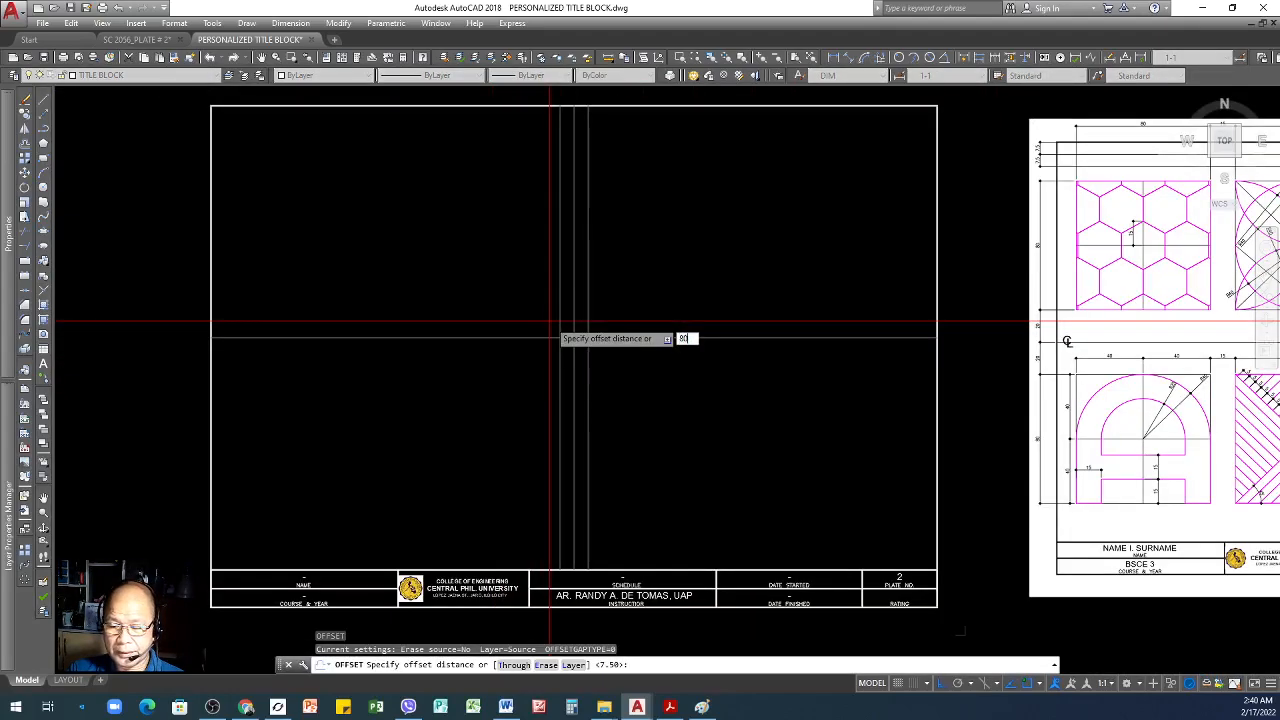
{"action": "key", "text": "Return"}
{"action": "left_click", "coordinate": [564, 311]}
{"action": "left_click", "coordinate": [515, 306]}
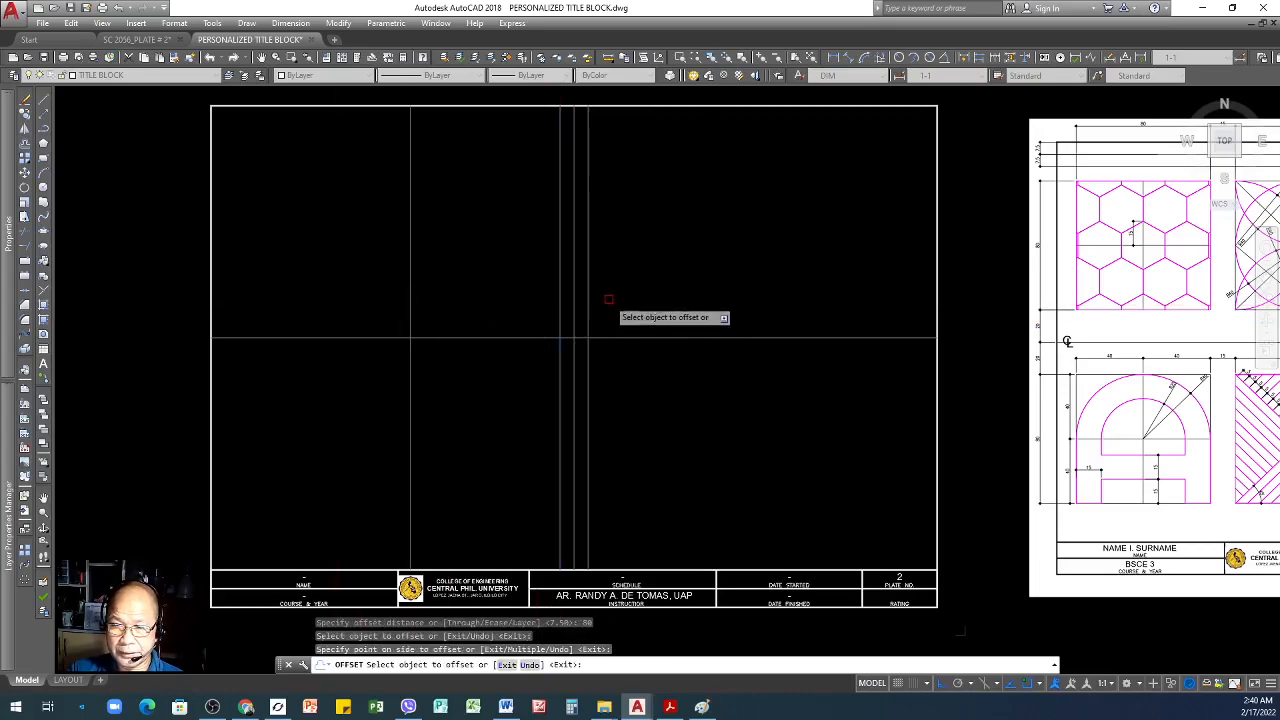
{"action": "left_click", "coordinate": [594, 289]}
{"action": "left_click", "coordinate": [815, 288]}
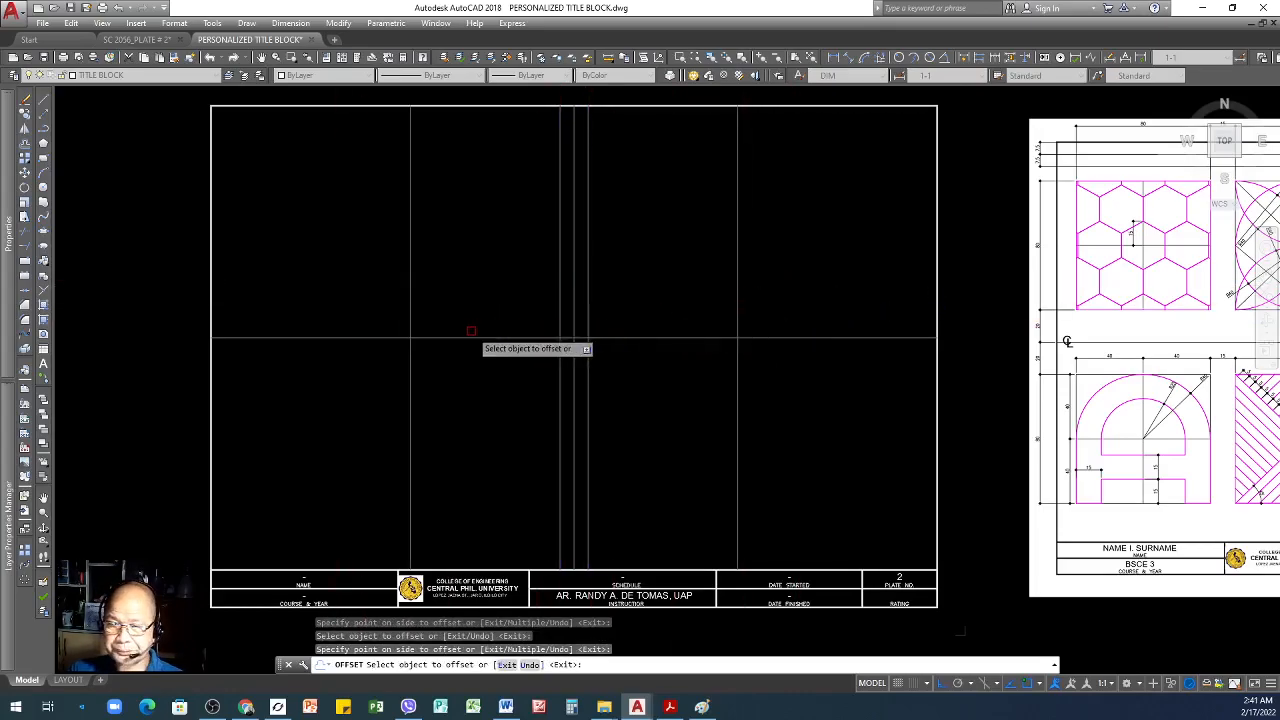
{"action": "key", "text": "Return"}
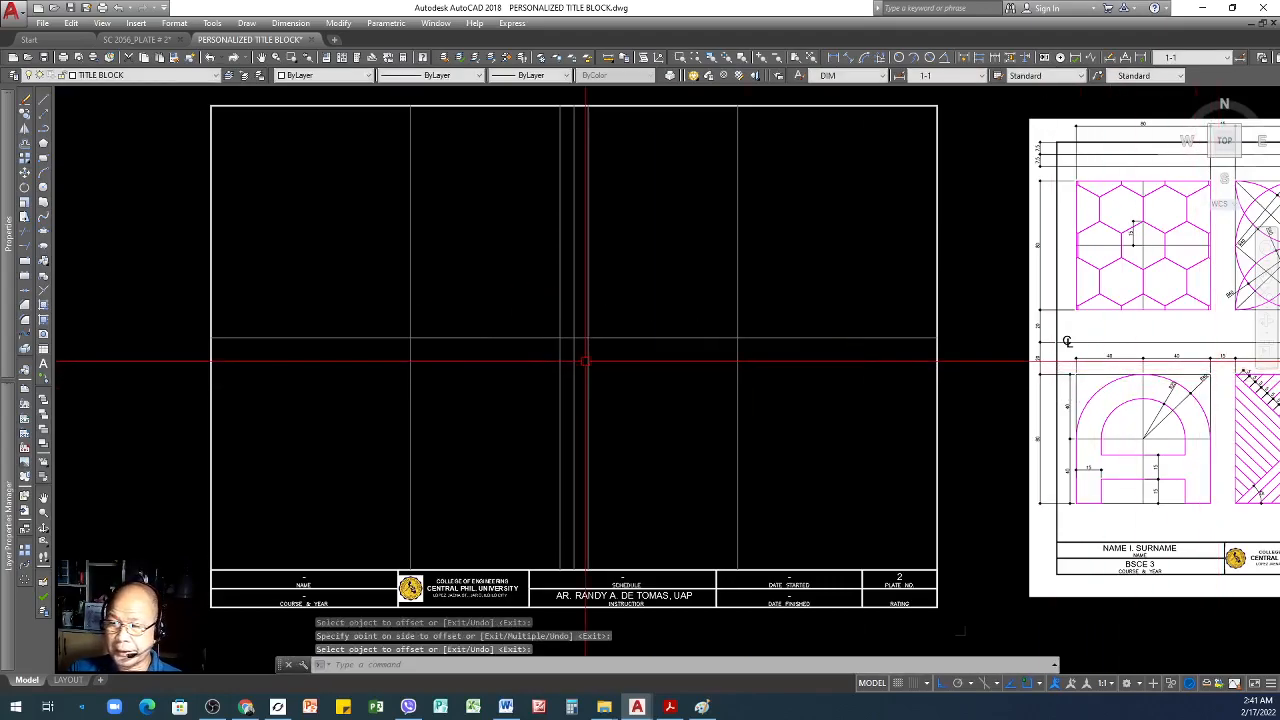
- Offset the outermost vertical grid line on each side outward by 15
{"action": "key", "text": "Return"}
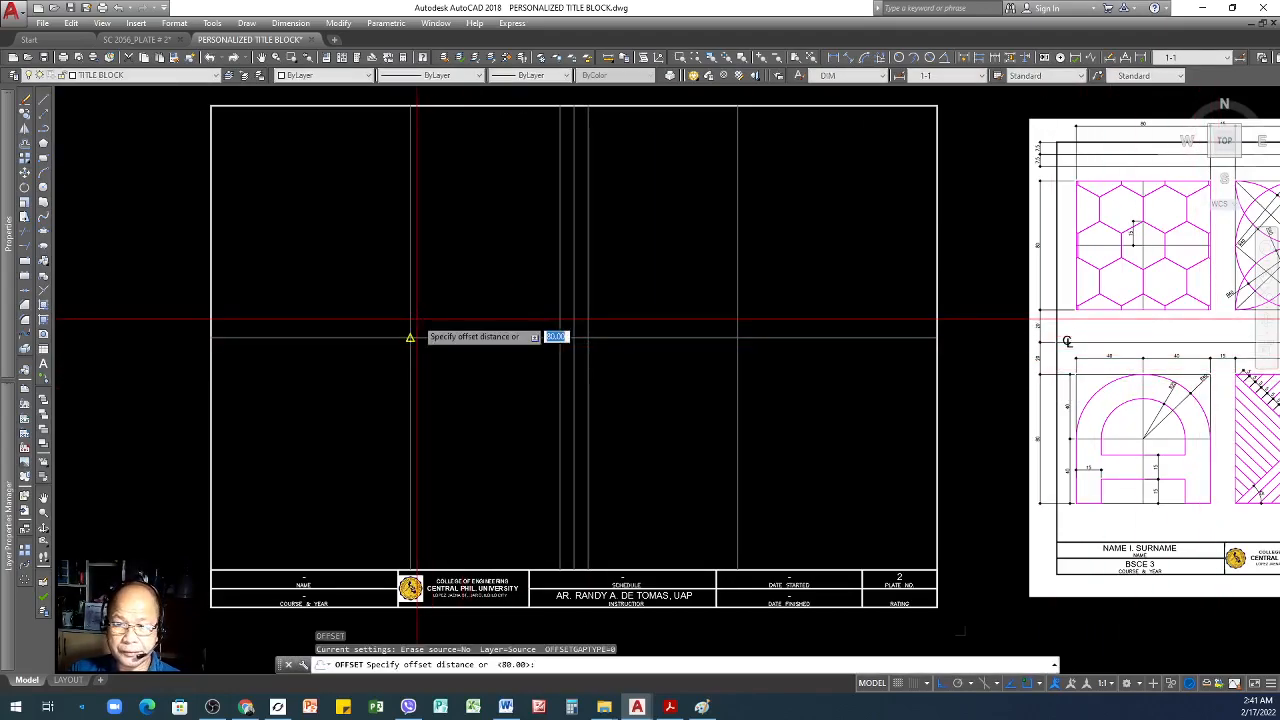
{"action": "type", "text": "15"}
{"action": "key", "text": "Return"}
{"action": "left_click", "coordinate": [410, 316]}
{"action": "left_click", "coordinate": [392, 318]}
{"action": "left_click", "coordinate": [735, 293]}
{"action": "left_click", "coordinate": [894, 298]}
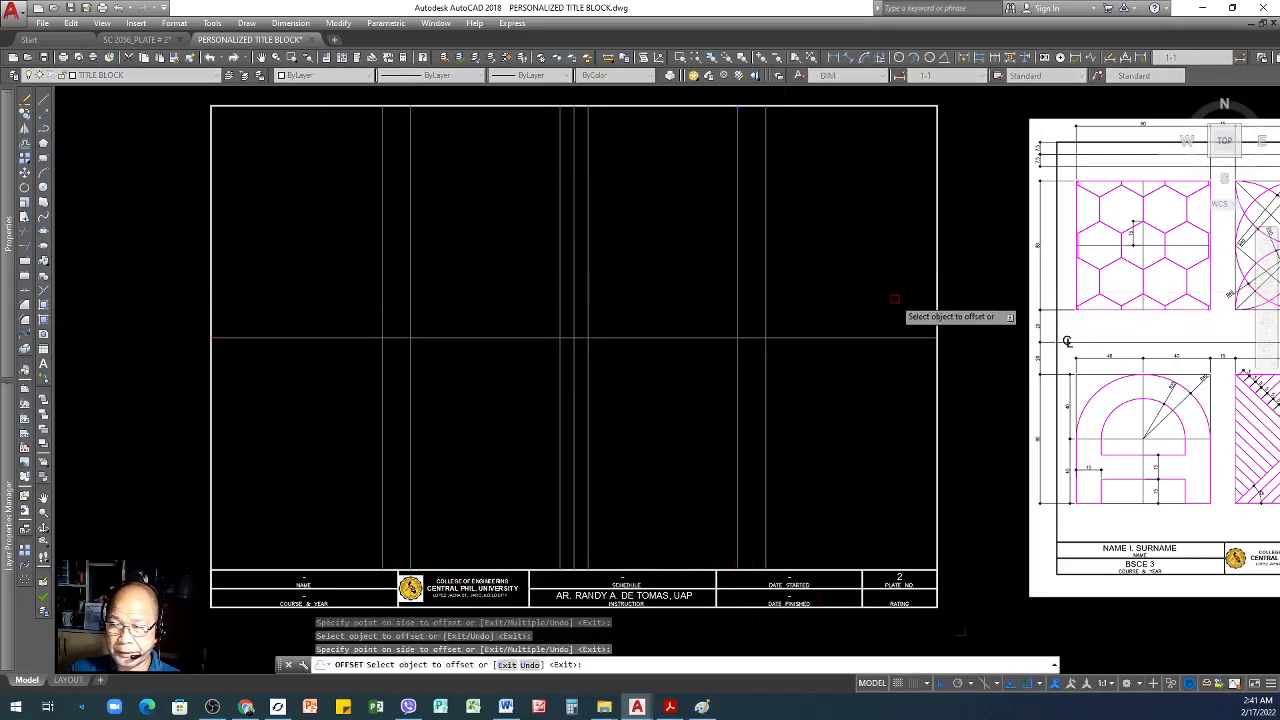
{"action": "key", "text": "Return"}
- Offset the new outermost vertical lines outward by 80 to complete the outer pattern columns
{"action": "key", "text": "Return"}
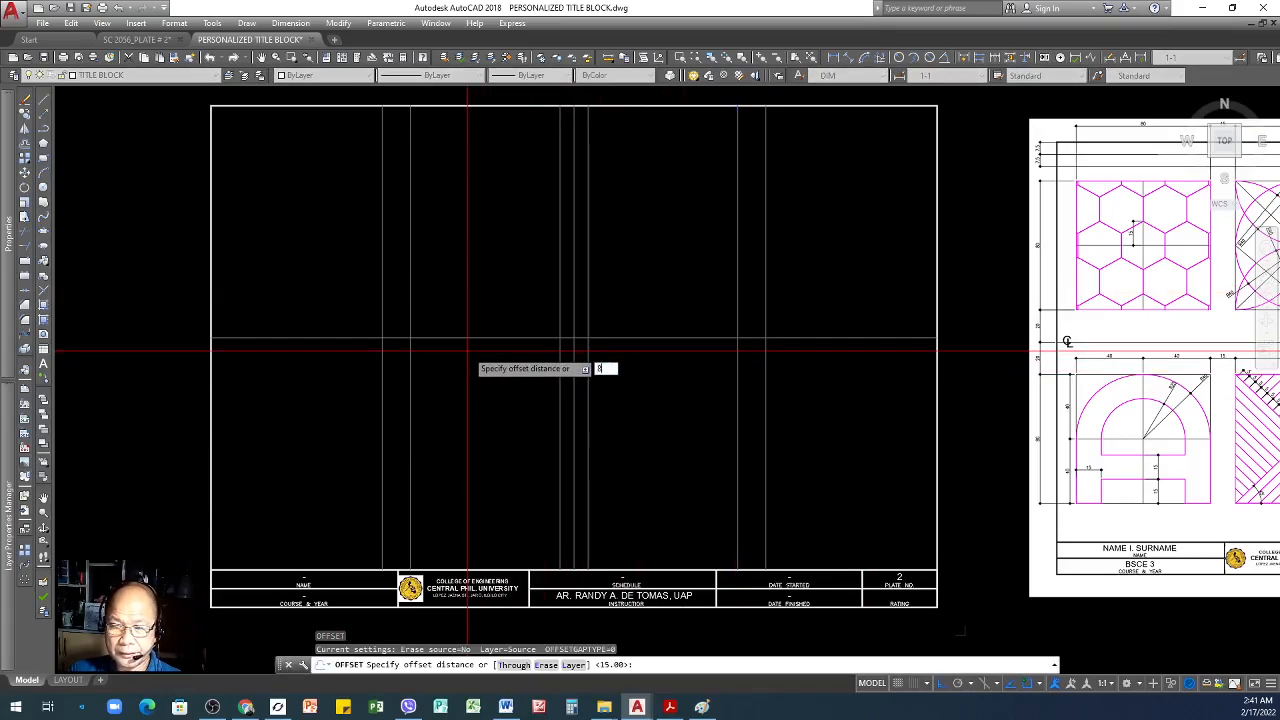
{"action": "key", "text": "Return"}
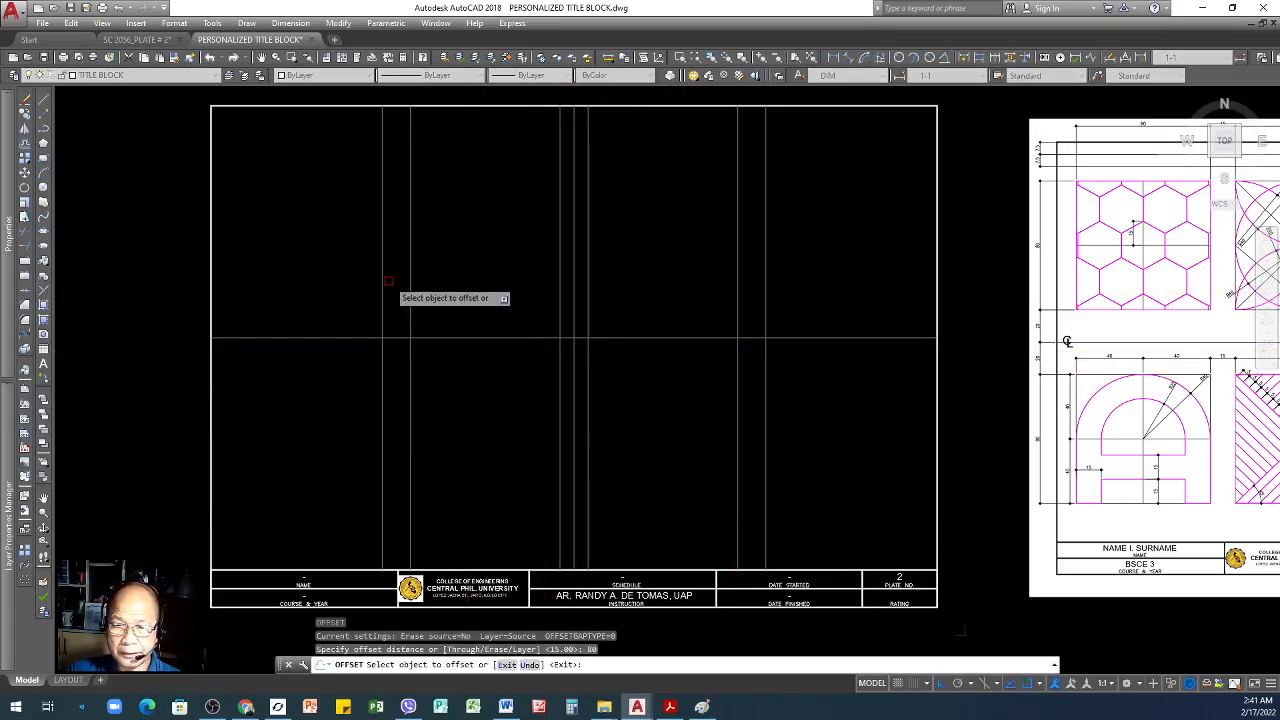
{"action": "left_click", "coordinate": [382, 272]}
{"action": "left_click", "coordinate": [287, 274]}
{"action": "left_click", "coordinate": [766, 276]}
{"action": "left_click", "coordinate": [958, 336]}
{"action": "key", "text": "Return"}
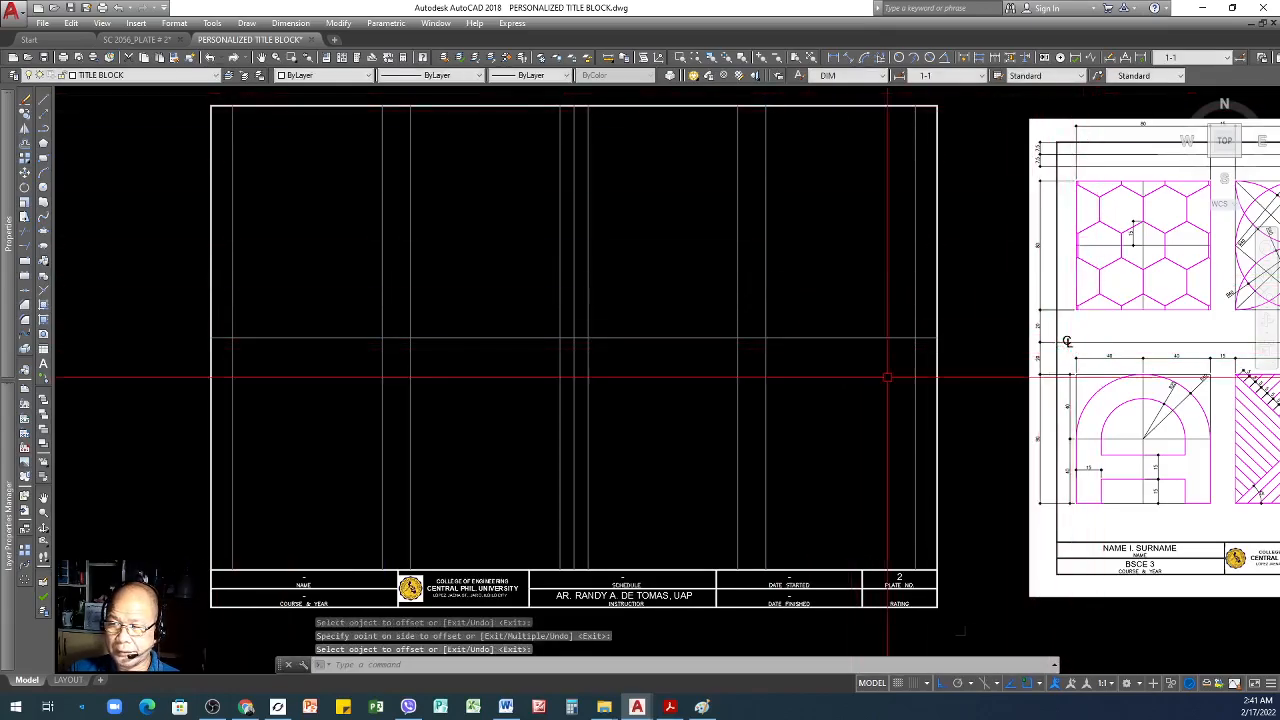
- Offset the horizontal centre line by 20 both upward and downward
{"action": "key", "text": "Return"}
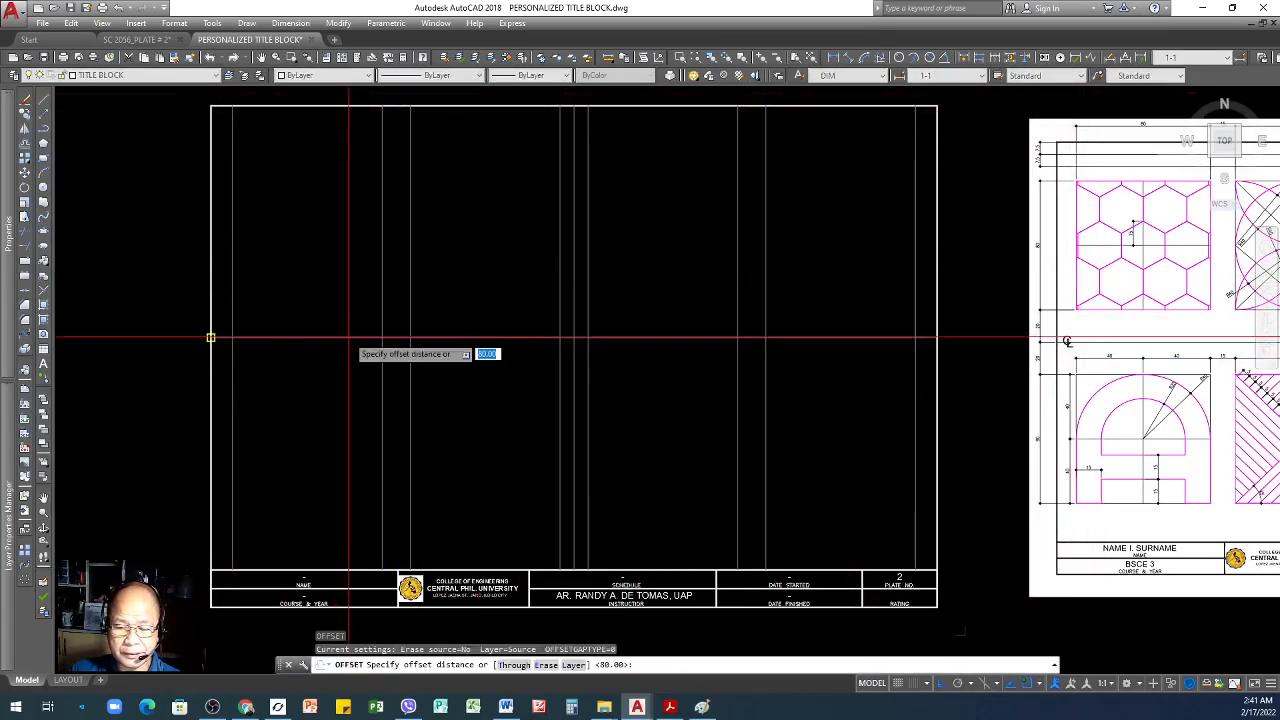
{"action": "type", "text": "20"}
{"action": "key", "text": "Return"}
{"action": "left_click", "coordinate": [332, 338]}
{"action": "left_click", "coordinate": [335, 312]}
{"action": "left_click", "coordinate": [331, 338]}
{"action": "left_click", "coordinate": [313, 489]}
{"action": "key", "text": "Return"}
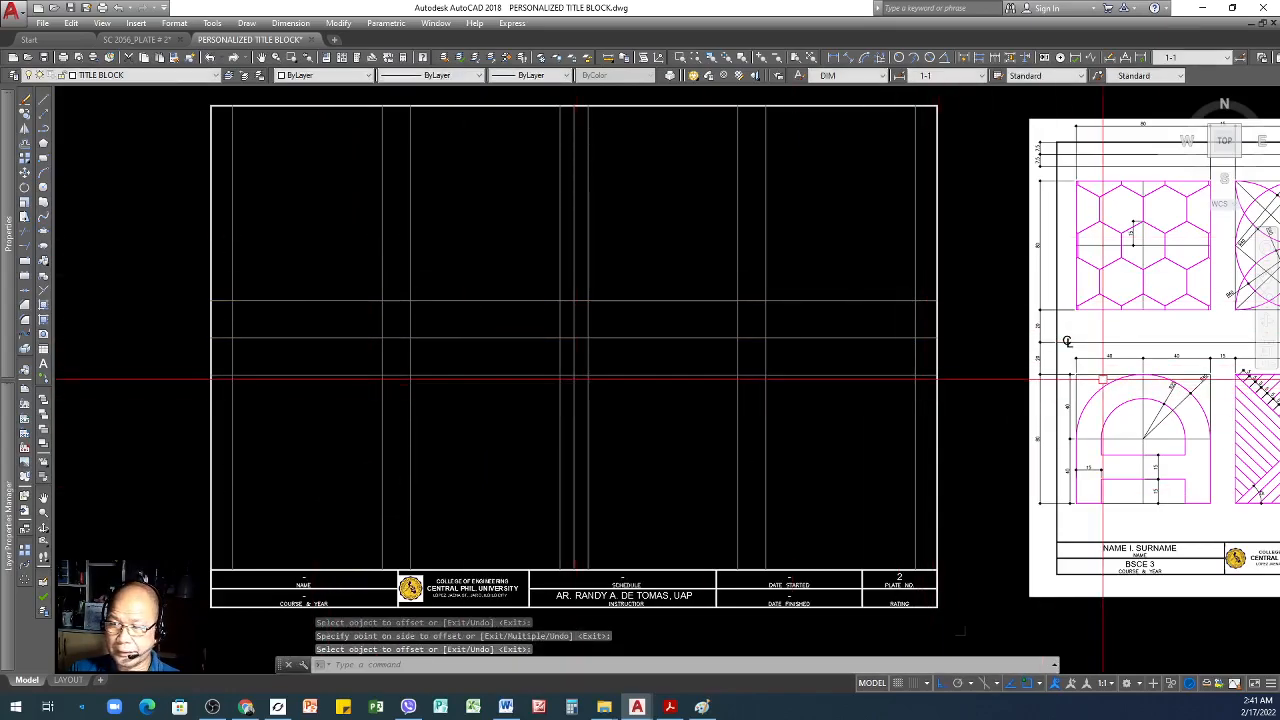
- Offset the lower horizontal line downward and the upper one upward by 80 to bound both pattern rows
{"action": "type", "text": "o"}
{"action": "key", "text": "Return"}
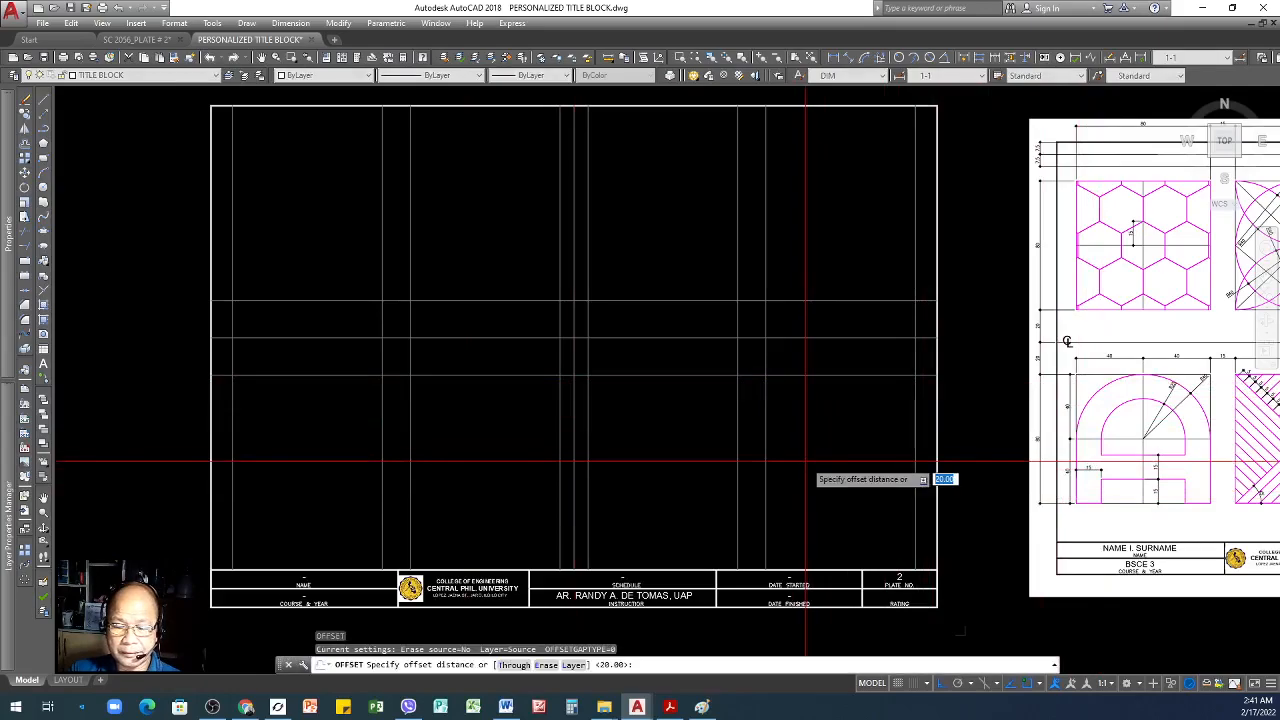
{"action": "type", "text": "80"}
{"action": "key", "text": "Return"}
{"action": "left_click", "coordinate": [308, 375]}
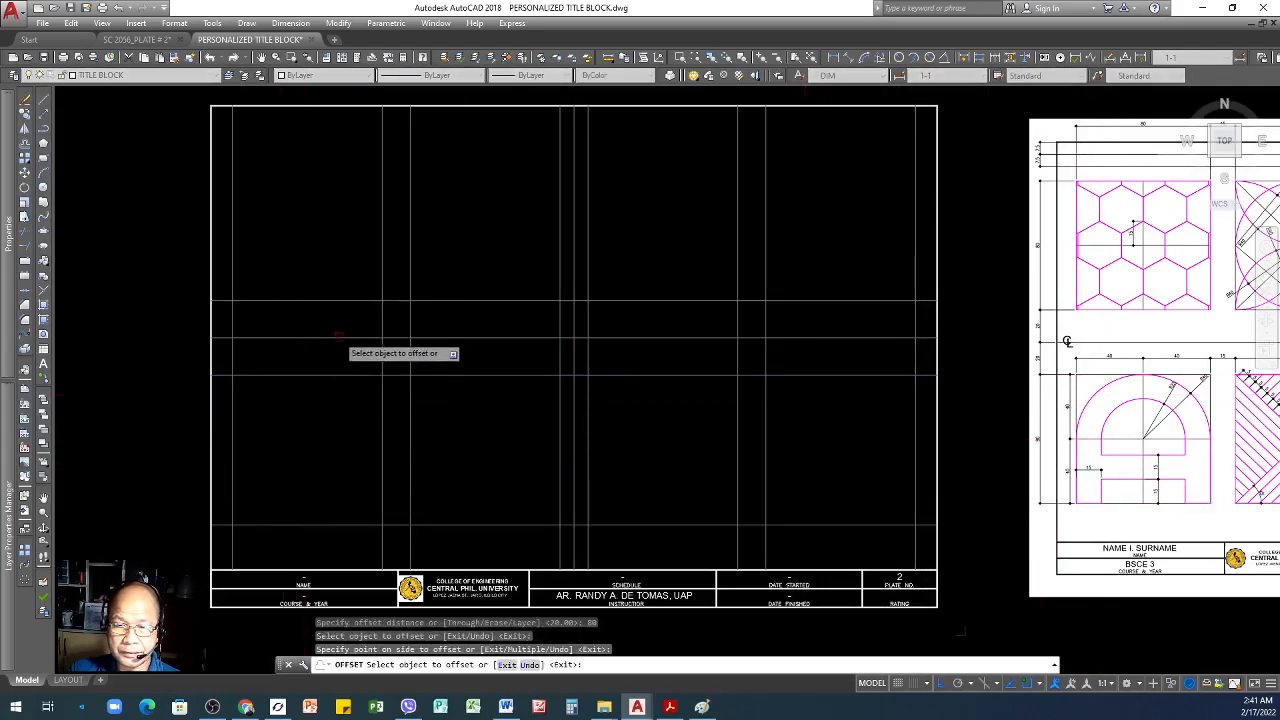
{"action": "left_click", "coordinate": [327, 300]}
{"action": "left_click", "coordinate": [318, 171]}
{"action": "key", "text": "Return"}
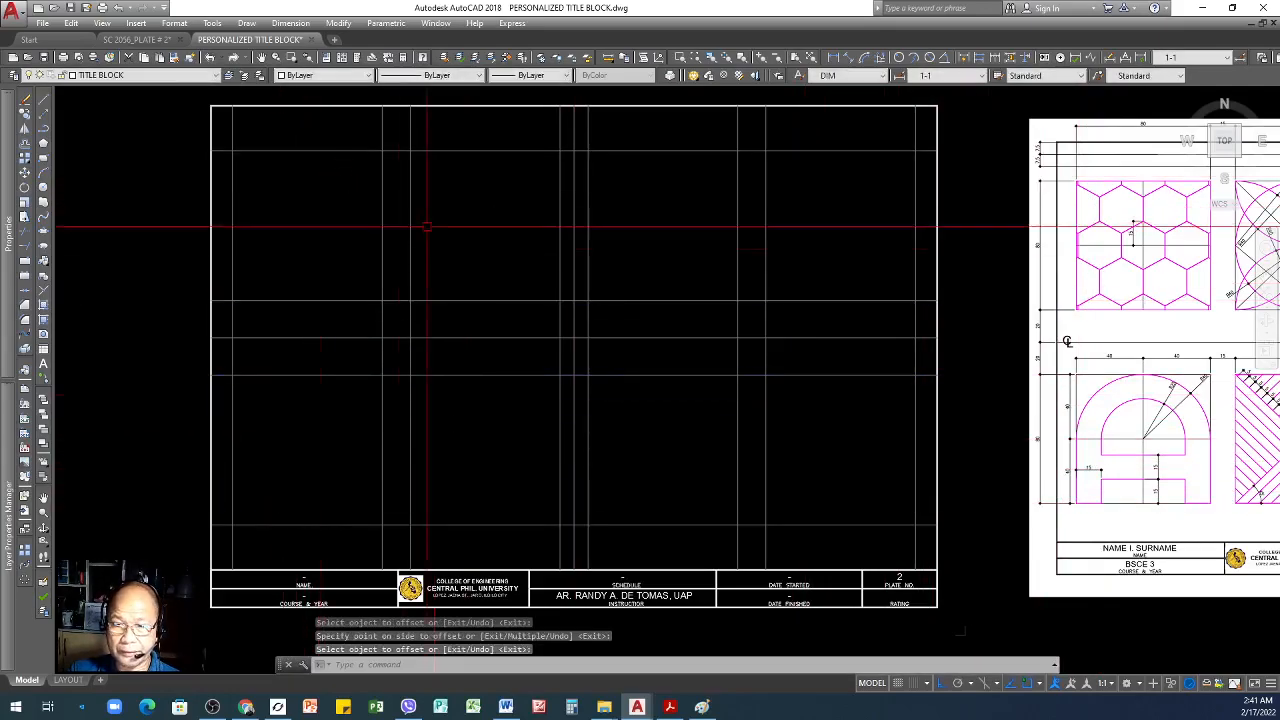
- Draw a rectangle over the upper-left 80 by 80 grid cell, snapping to the construction line intersections
{"action": "scroll", "coordinate": [415, 290], "scroll_direction": "down", "scroll_amount": 2}
{"action": "scroll", "coordinate": [500, 195], "scroll_direction": "up", "scroll_amount": 2}
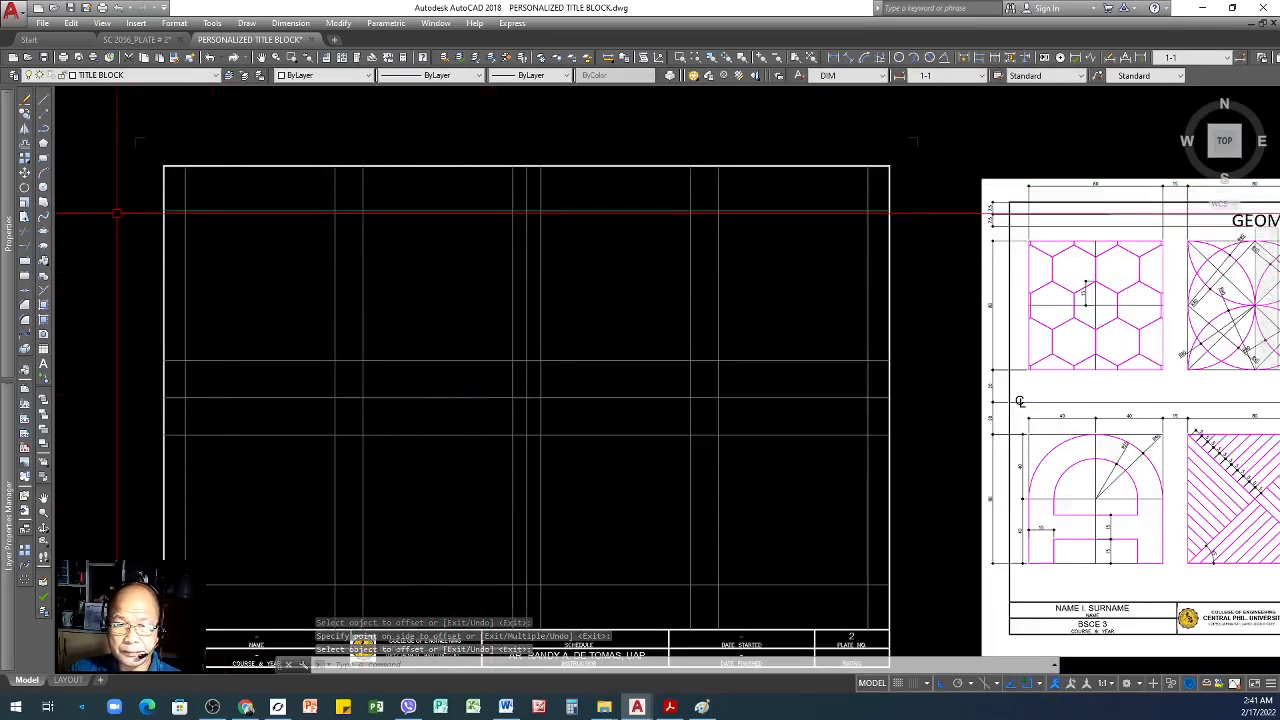
{"action": "left_click", "coordinate": [43, 158]}
{"action": "left_click", "coordinate": [185, 210]}
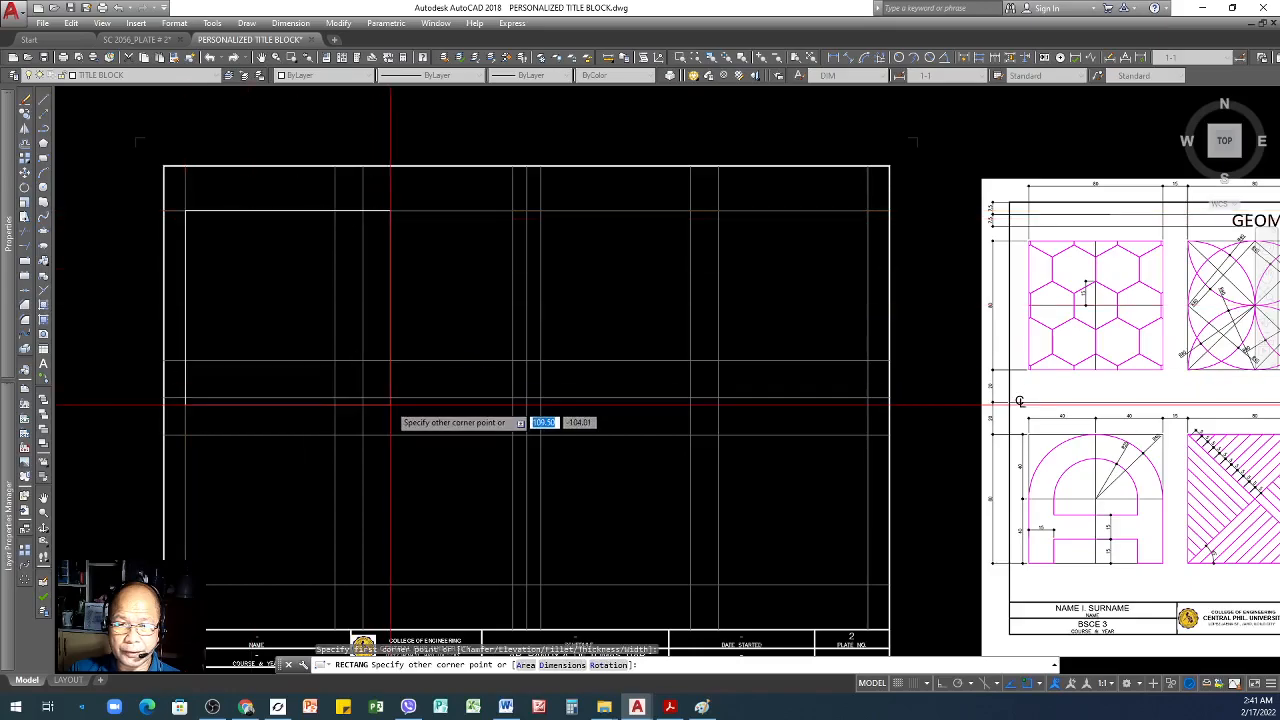
{"action": "left_click", "coordinate": [335, 360]}
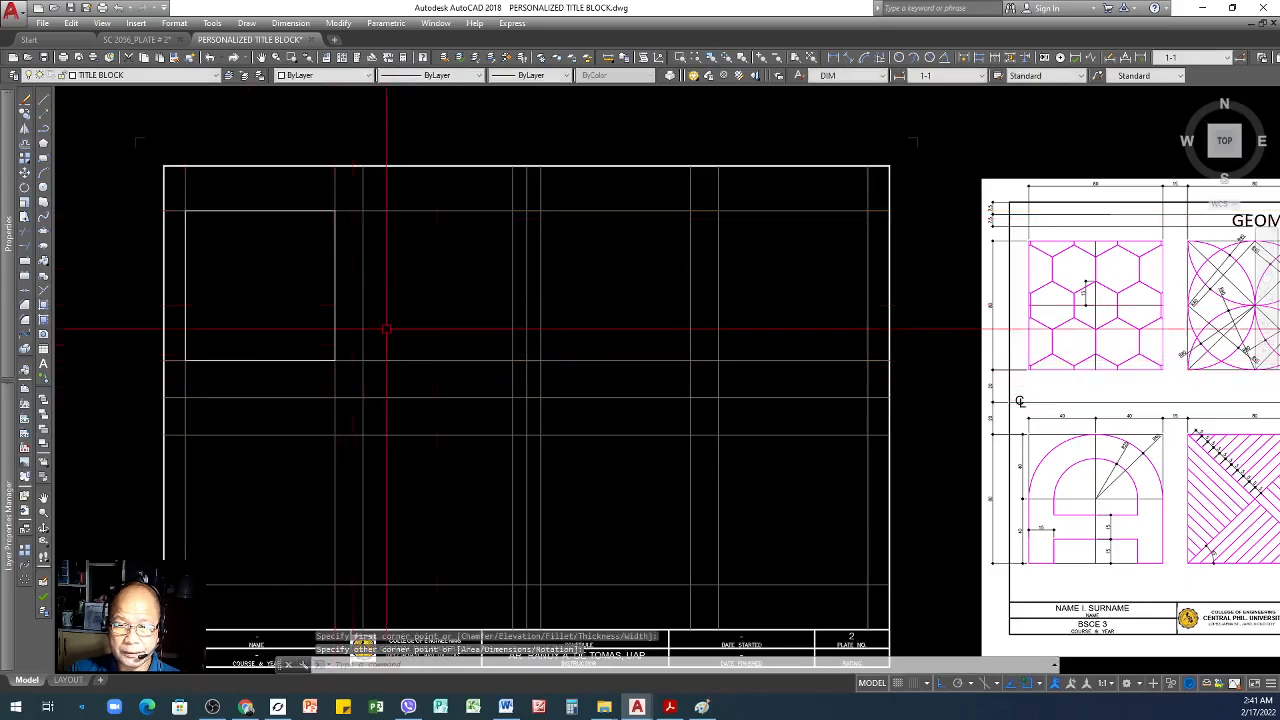
- Copy the square from its upper-left corner into the other three cells of the upper row
{"action": "left_click", "coordinate": [175, 192]}
{"action": "left_click", "coordinate": [346, 372]}
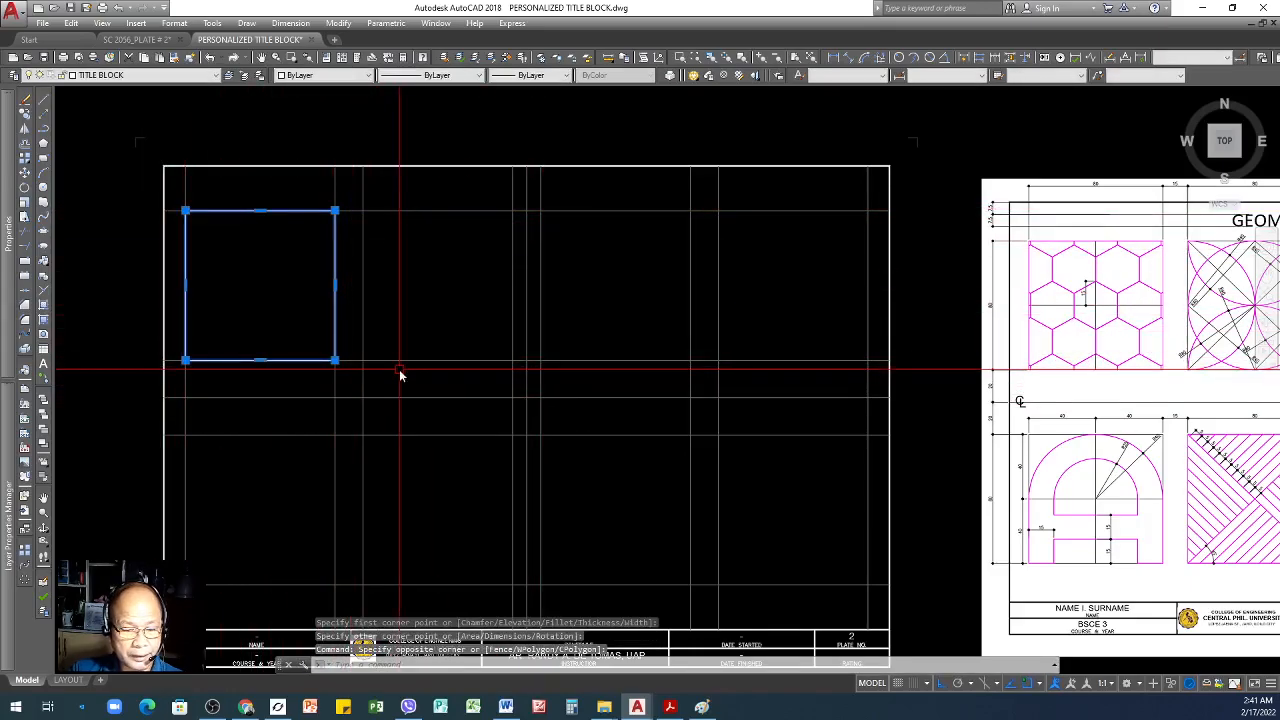
{"action": "type", "text": "COI"}
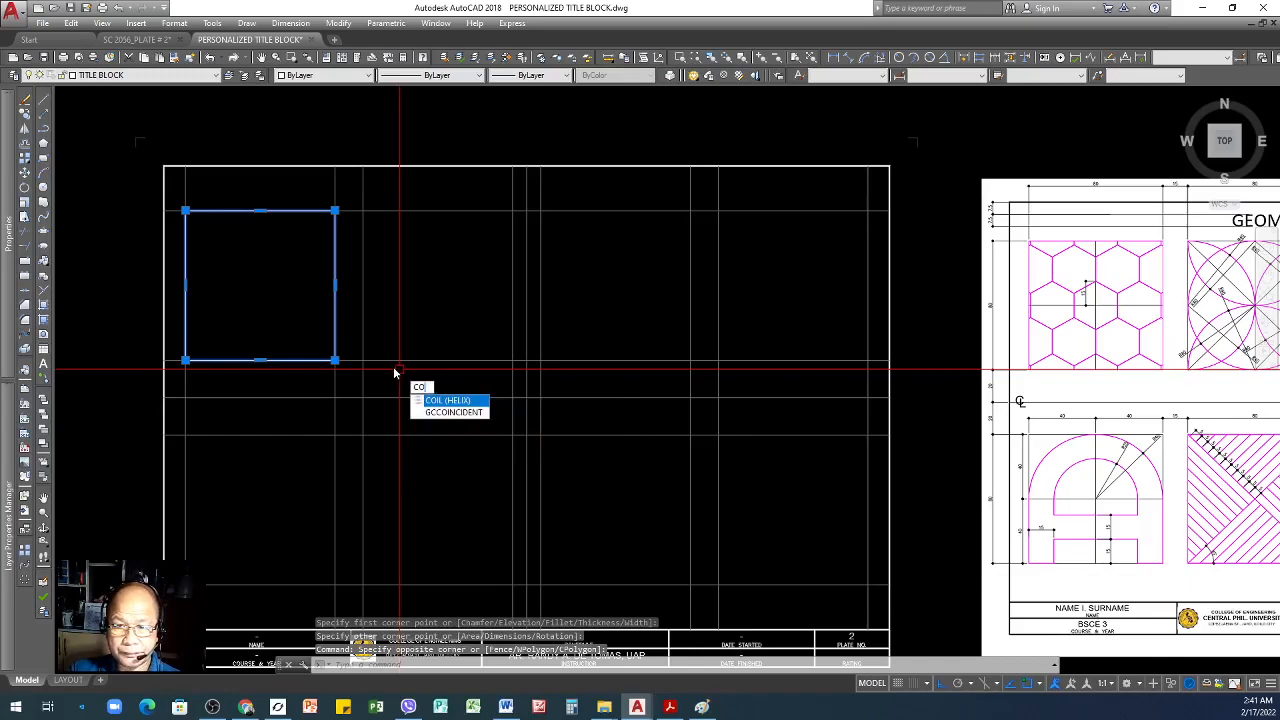
{"action": "key", "text": "Return"}
{"action": "left_click", "coordinate": [185, 210]}
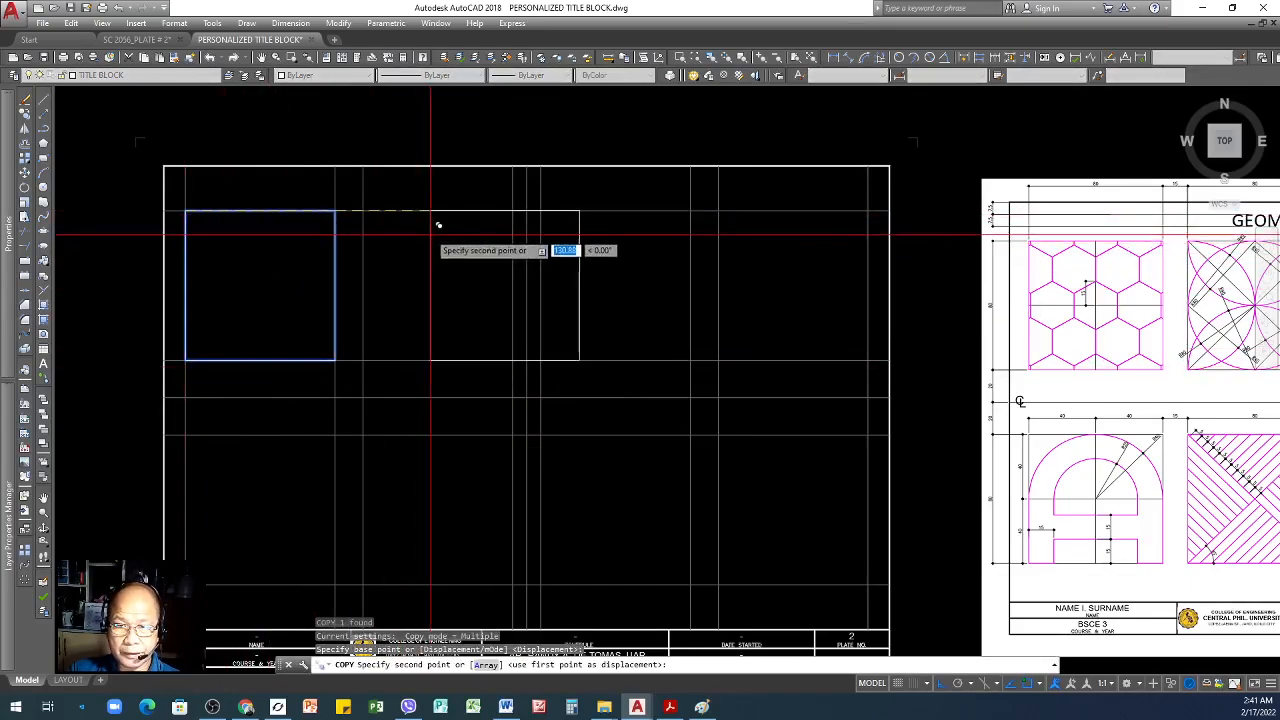
{"action": "left_click", "coordinate": [362, 210]}
{"action": "left_click", "coordinate": [540, 210]}
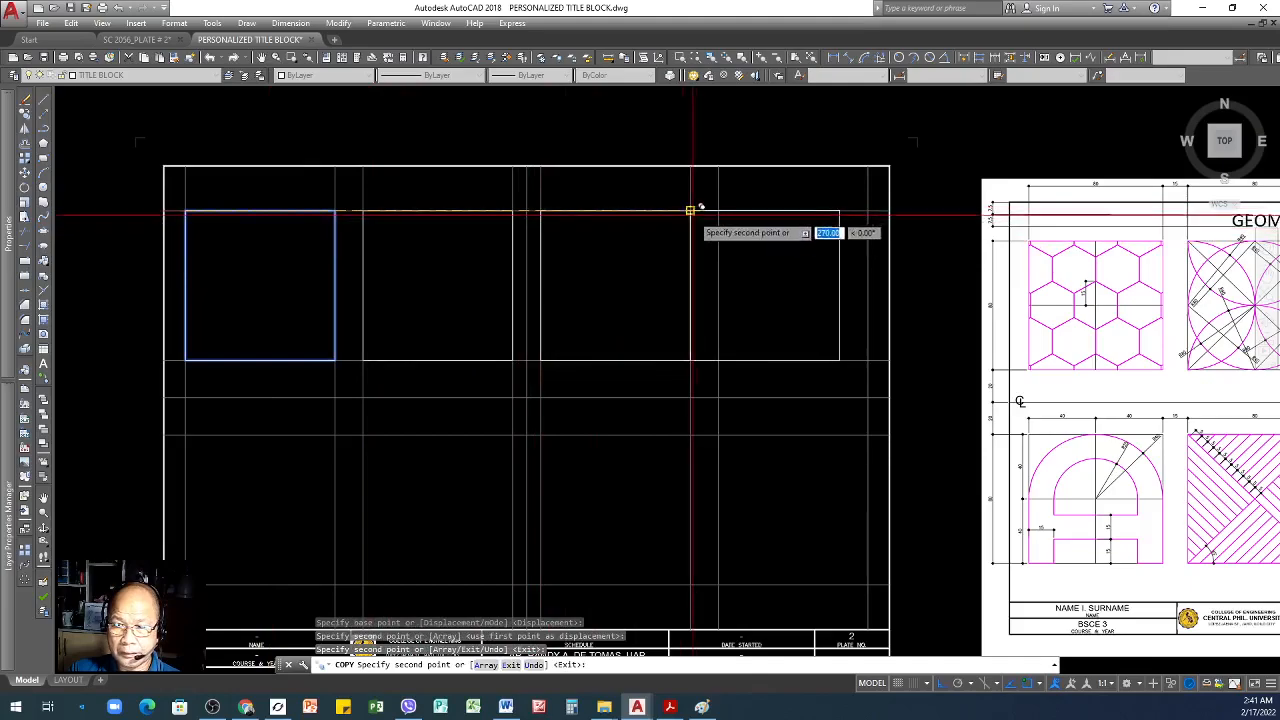
{"action": "left_click", "coordinate": [718, 210]}
{"action": "key", "text": "Return"}
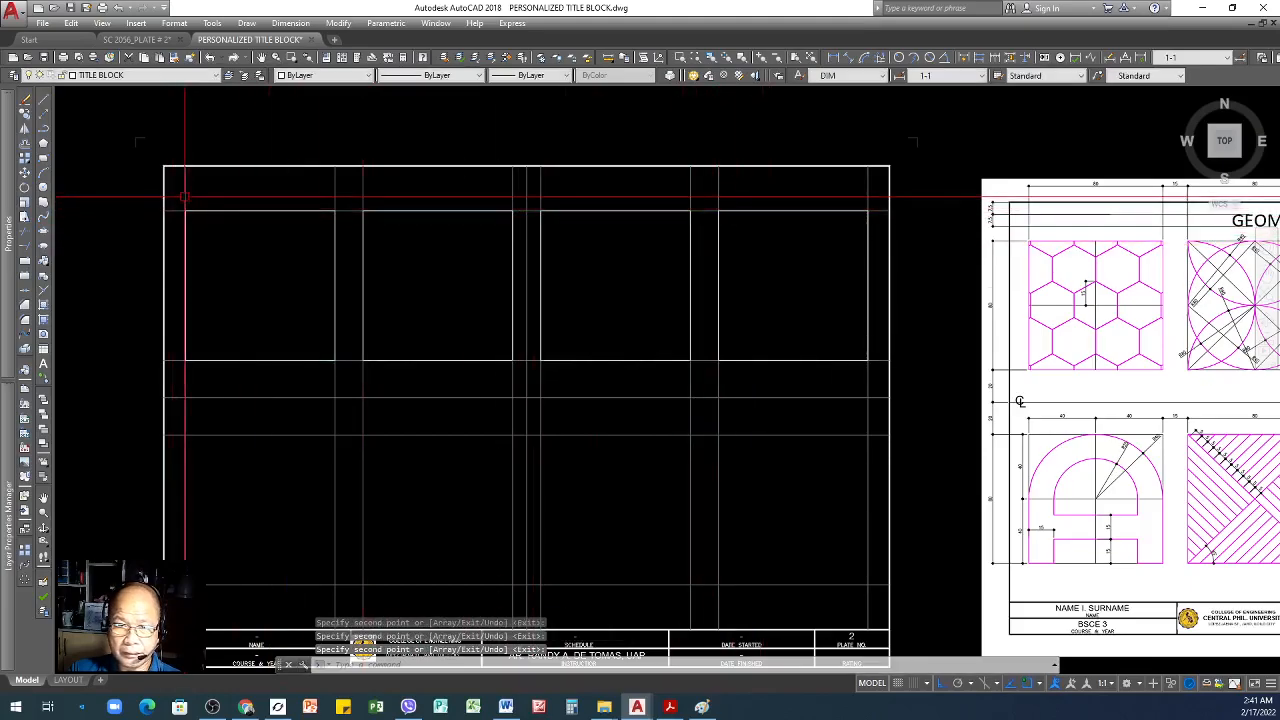
- Copy the four upper squares straight down onto the matching cells of the lower row
{"action": "left_click", "coordinate": [178, 190]}
{"action": "left_click", "coordinate": [876, 372]}
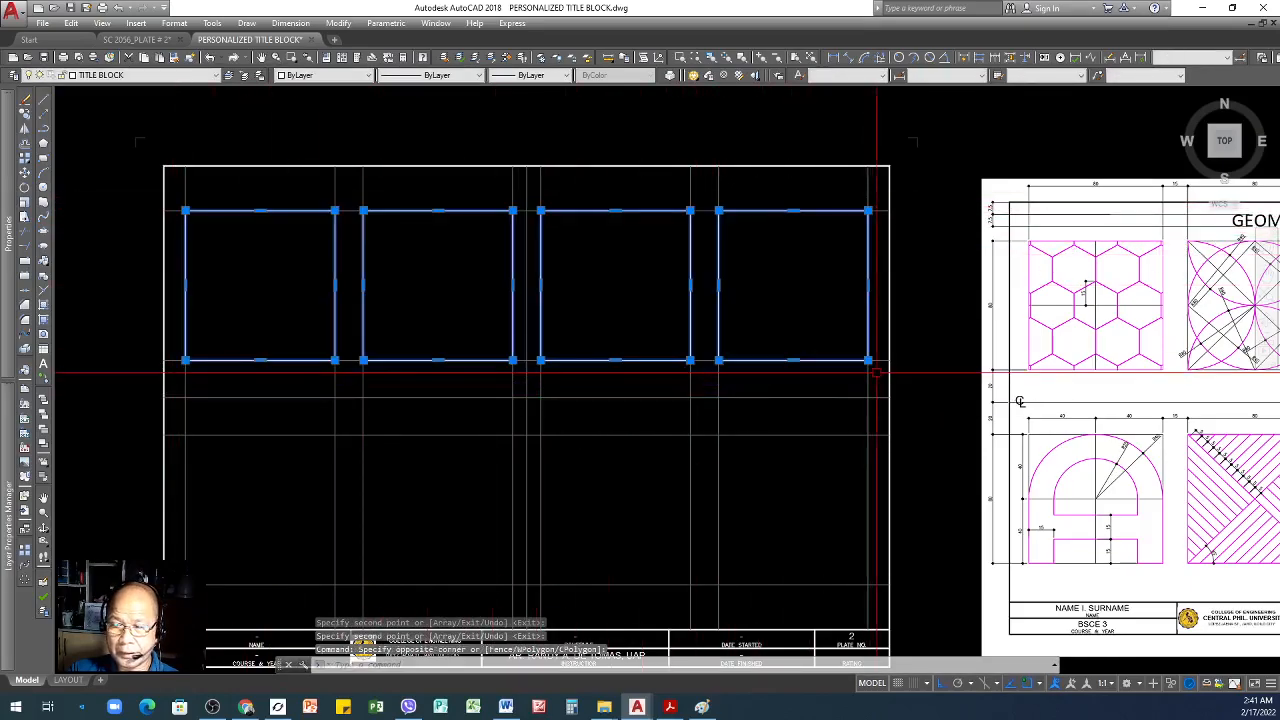
{"action": "type", "text": "co"}
{"action": "key", "text": "Return"}
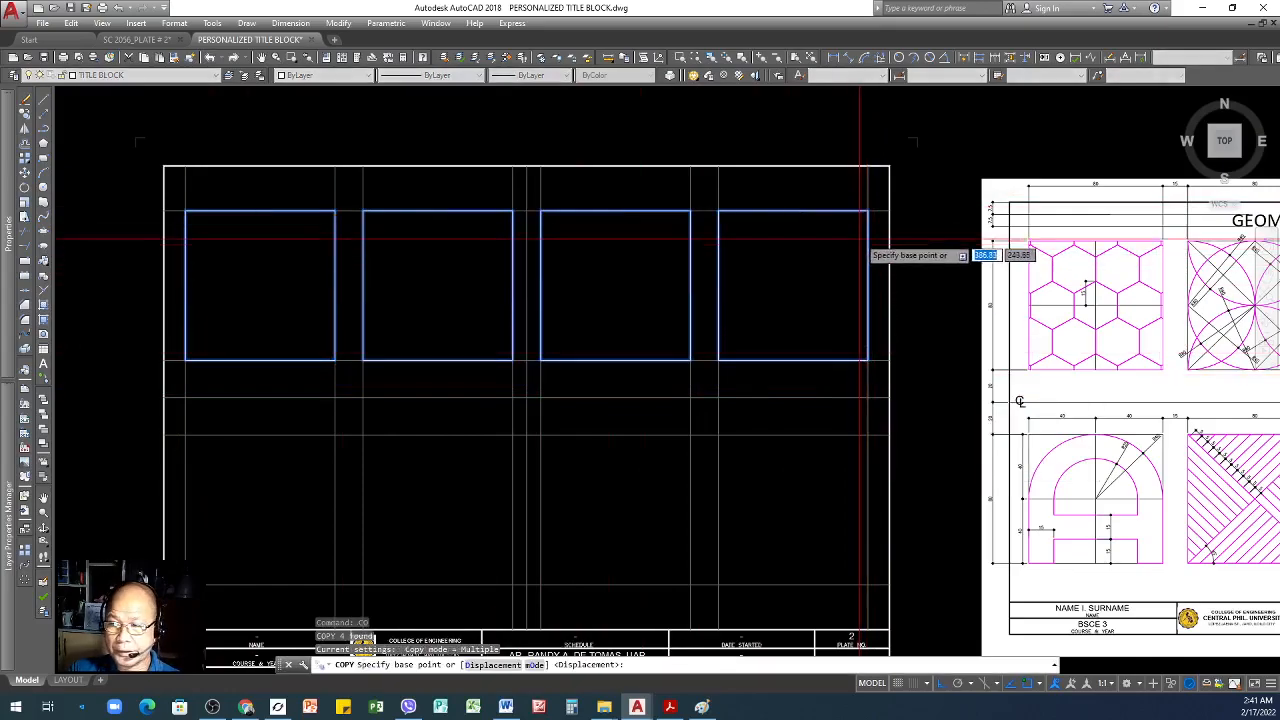
{"action": "left_click", "coordinate": [868, 210]}
{"action": "left_click", "coordinate": [868, 436]}
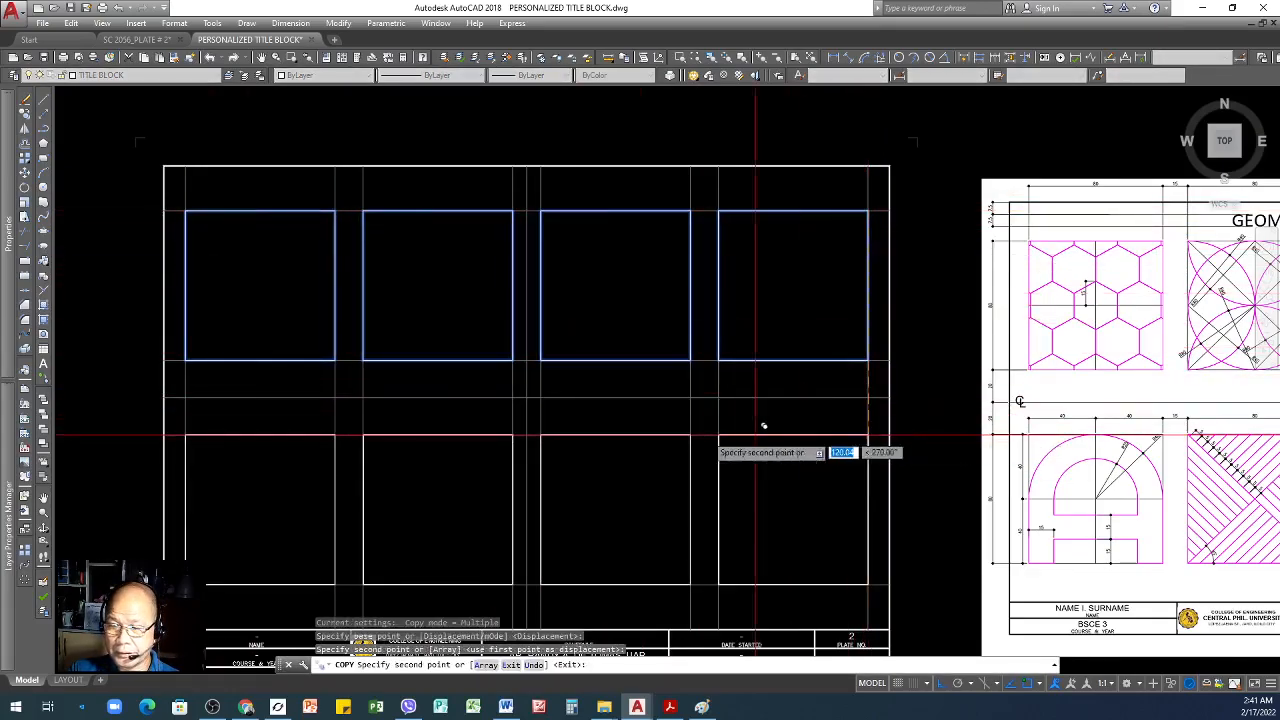
{"action": "key", "text": "Return"}
- Create a wide, shallow multiline text box just above the plate's frame for the title
{"action": "scroll", "coordinate": [561, 373], "scroll_direction": "down", "scroll_amount": 2}
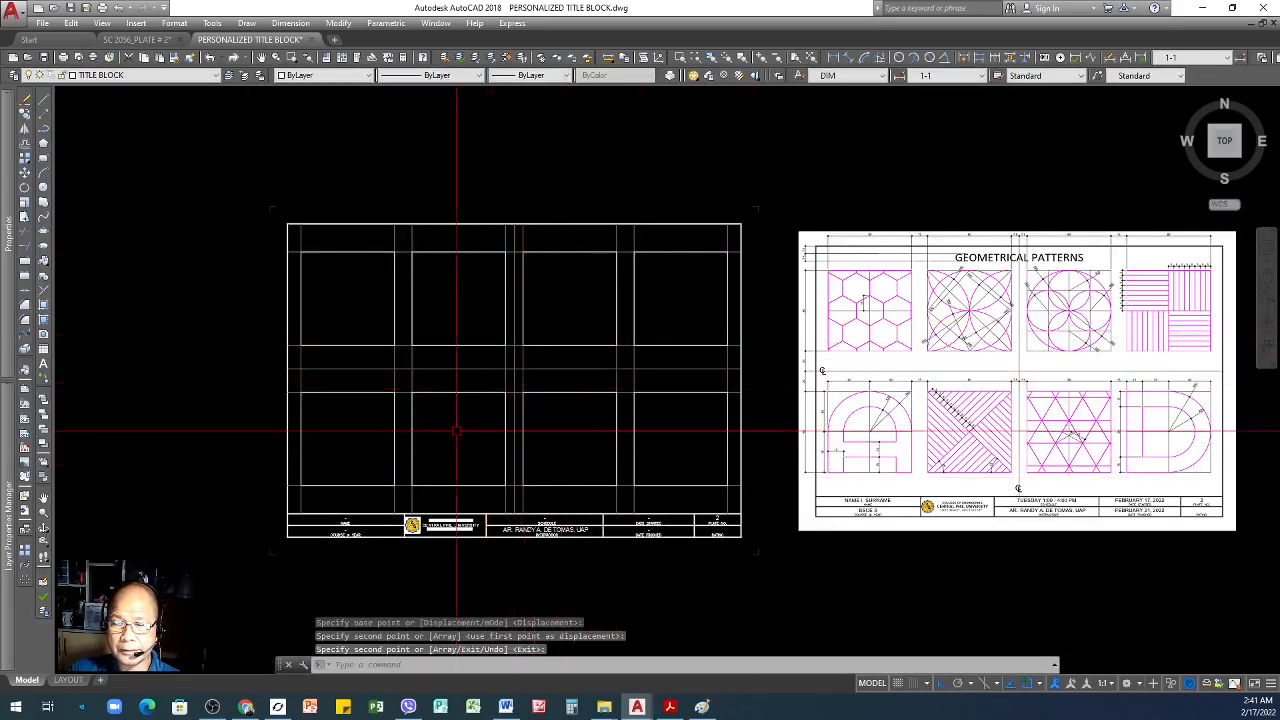
{"action": "scroll", "coordinate": [655, 452], "scroll_direction": "down", "scroll_amount": 2}
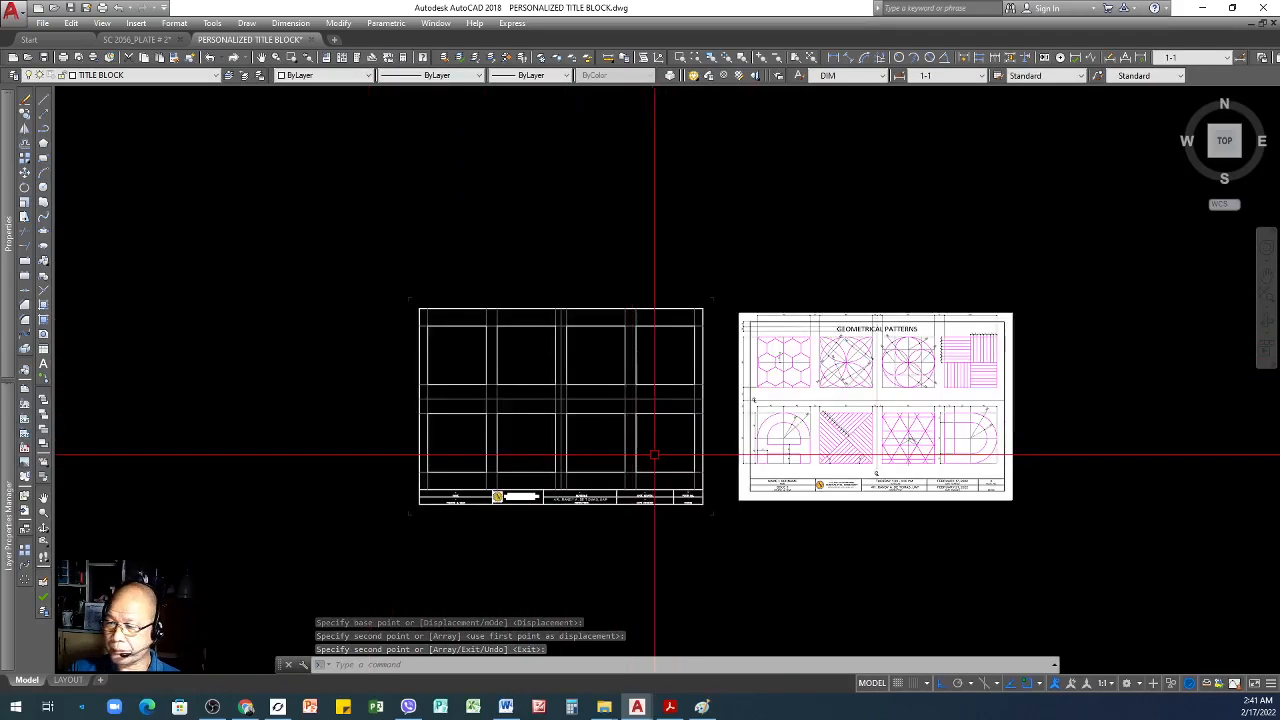
{"action": "scroll", "coordinate": [674, 411], "scroll_direction": "up", "scroll_amount": 2}
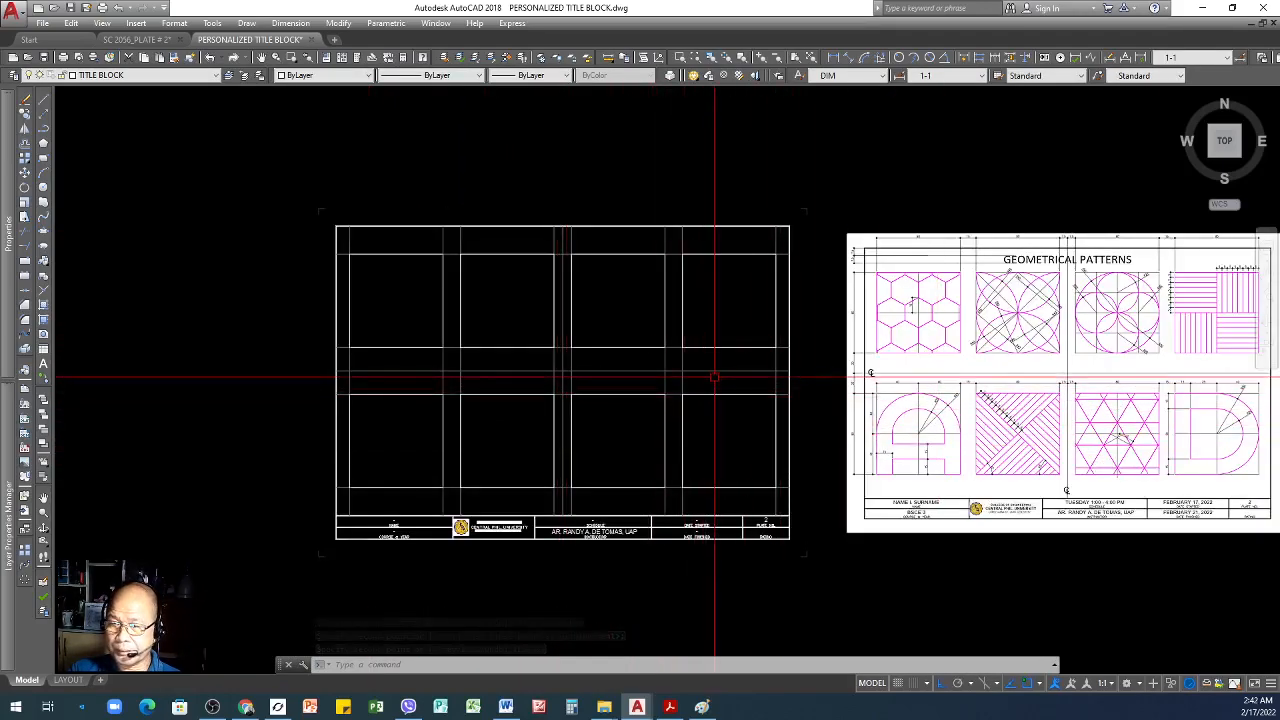
{"action": "left_click", "coordinate": [43, 368]}
{"action": "scroll", "coordinate": [487, 275], "scroll_direction": "up", "scroll_amount": 3}
{"action": "scroll", "coordinate": [517, 303], "scroll_direction": "down", "scroll_amount": 6}
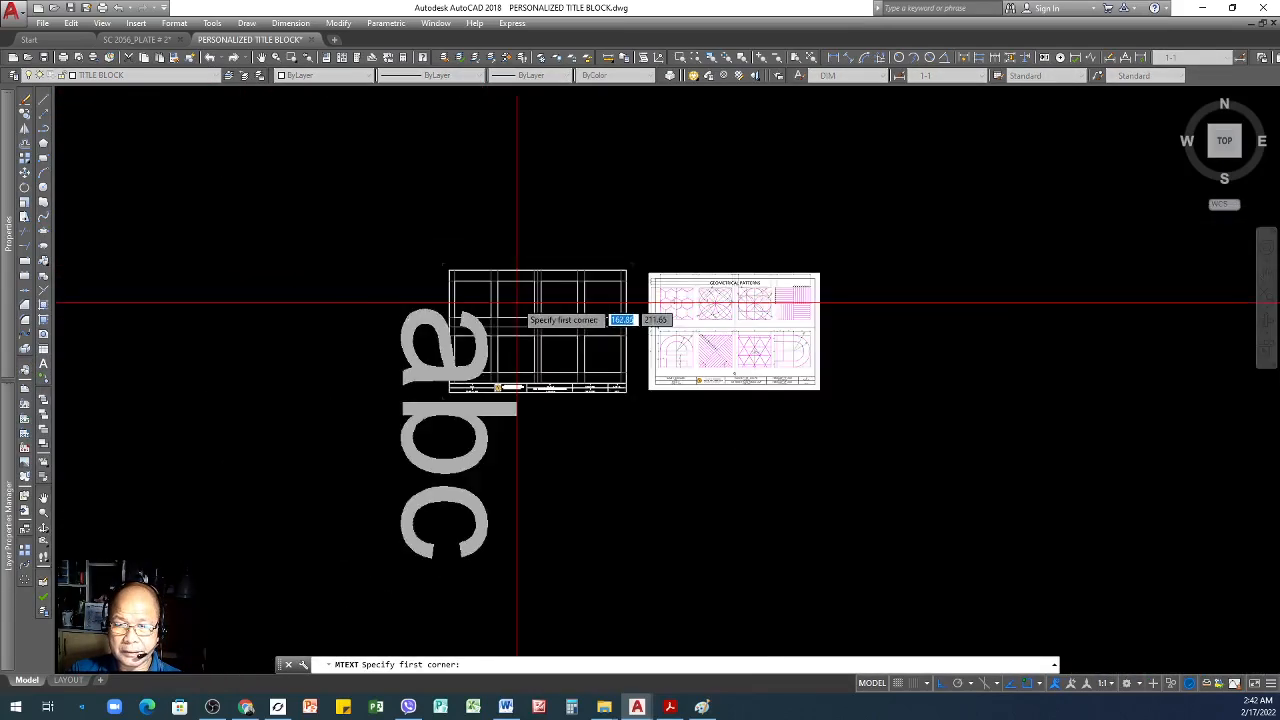
{"action": "scroll", "coordinate": [522, 256], "scroll_direction": "up", "scroll_amount": 5}
{"action": "left_click", "coordinate": [405, 252]}
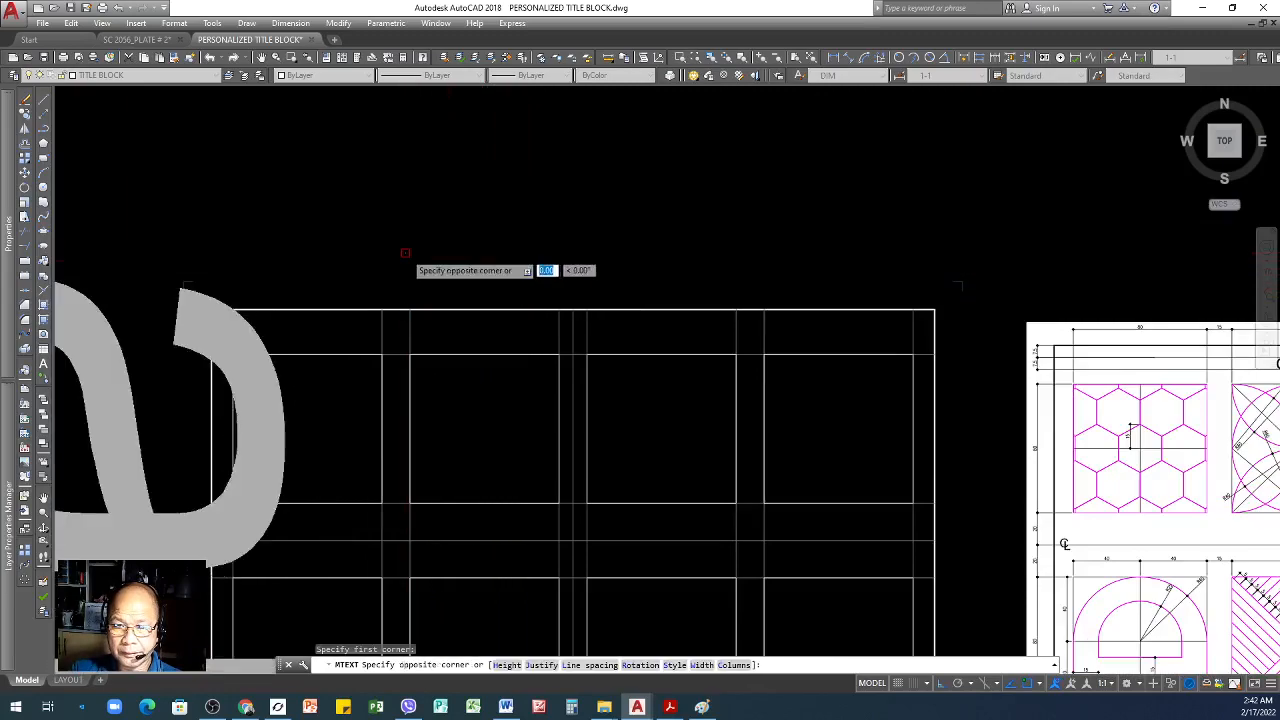
{"action": "left_click", "coordinate": [815, 290]}
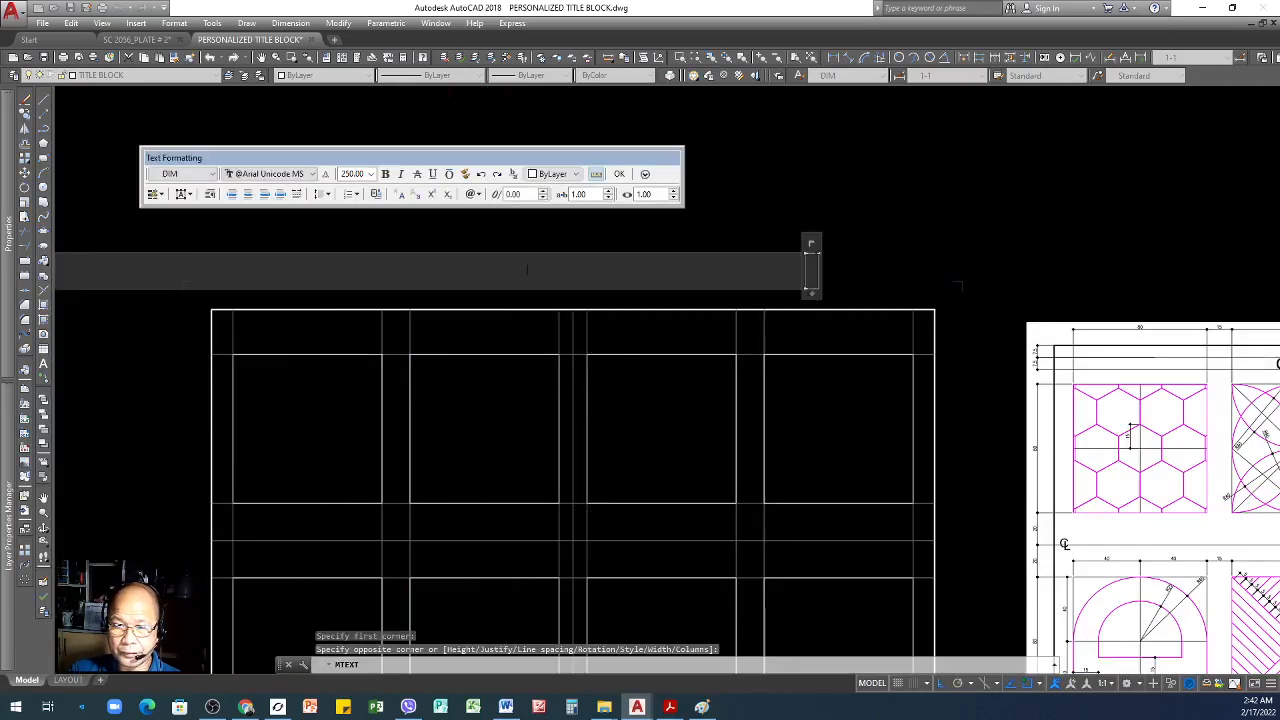
- Set the text font to Calibri with a height of 7.50 and enter the title "GEOMETRICAL PATTERNS"
{"action": "left_click", "coordinate": [313, 175]}
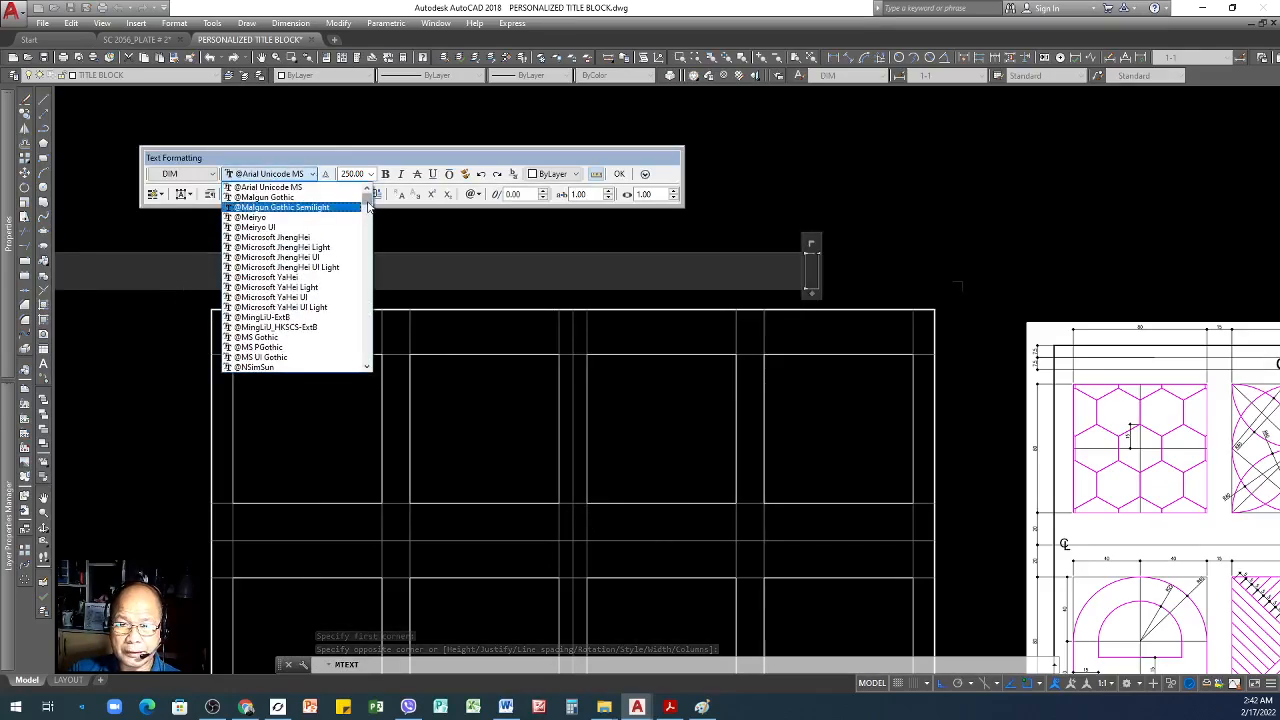
{"action": "left_click_drag", "start_coordinate": [368, 205], "coordinate": [372, 240]}
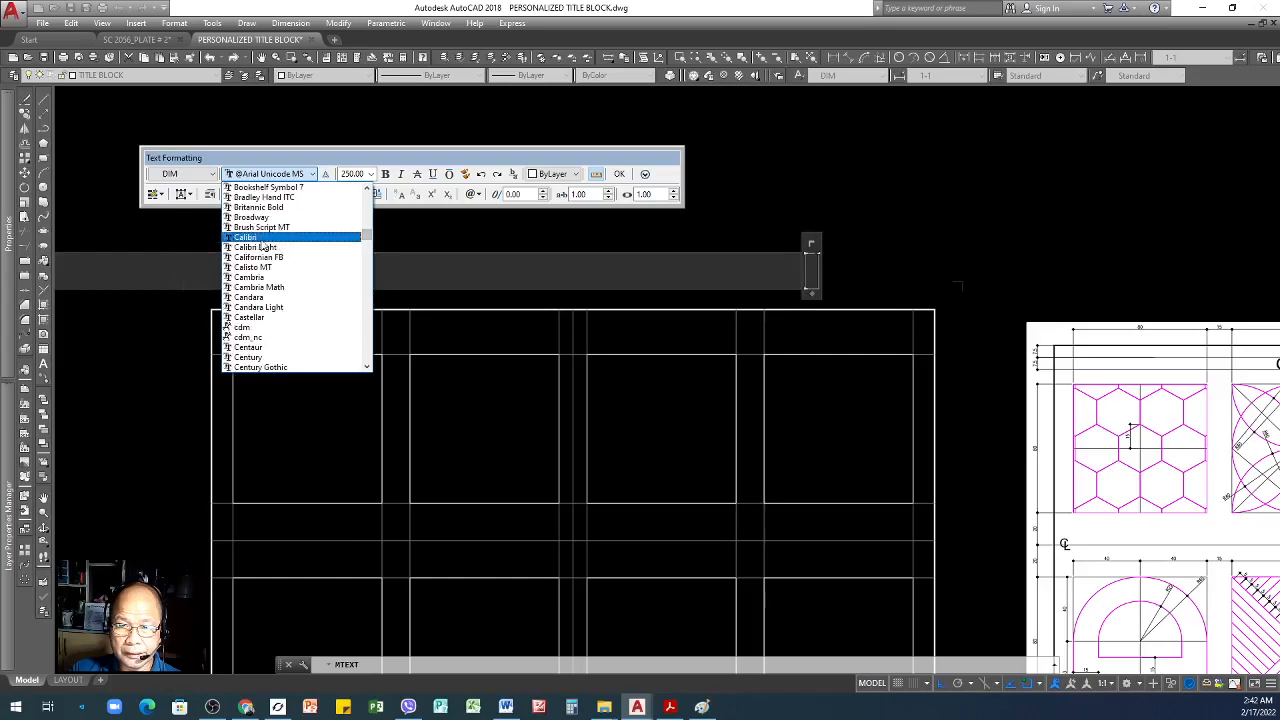
{"action": "left_click", "coordinate": [252, 239]}
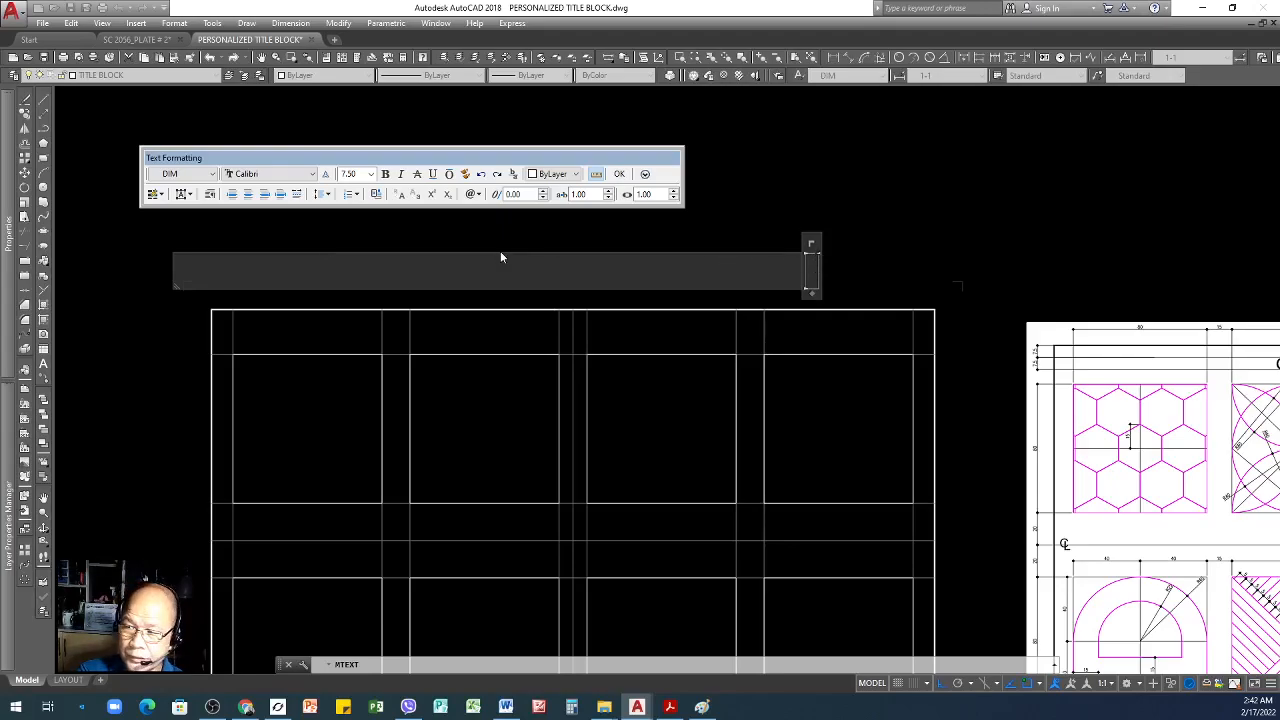
{"action": "type", "text": "GEOMETRICAL"}
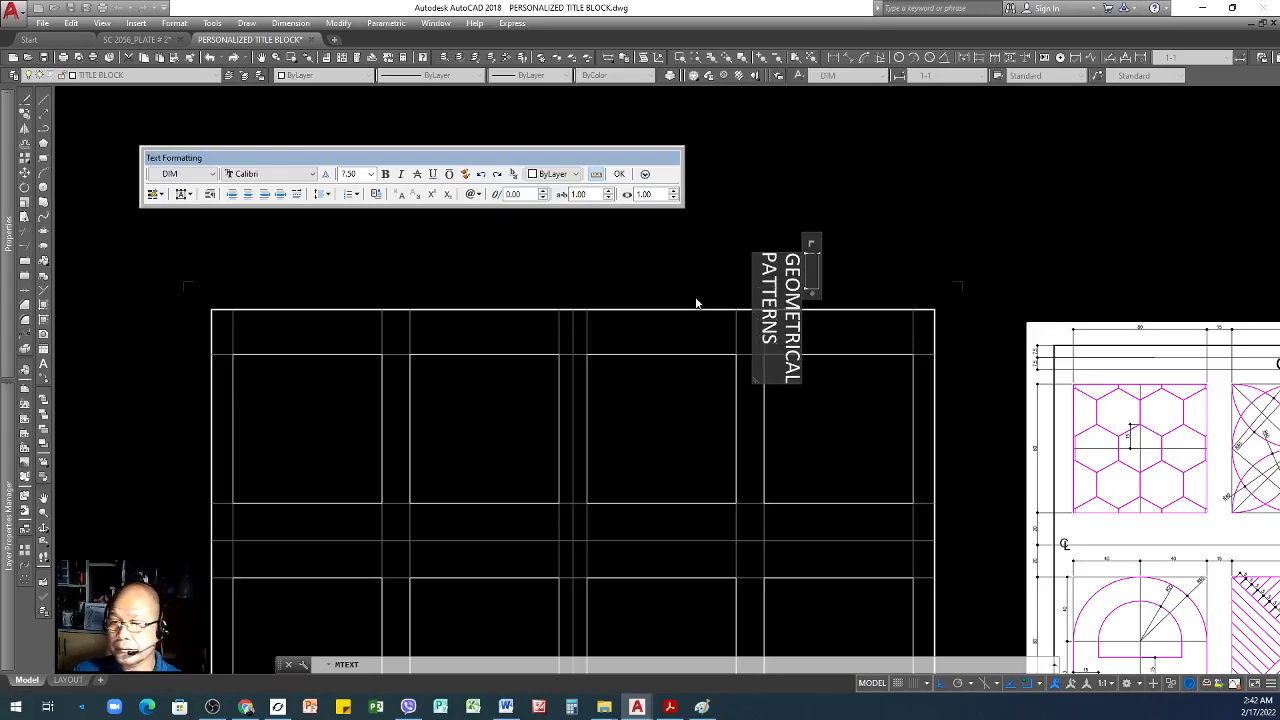
{"action": "left_click", "coordinate": [867, 300]}
- Stretch the title's text box lengthwise so both words fit on a single line
{"action": "scroll", "coordinate": [427, 340], "scroll_direction": "down", "scroll_amount": 2}
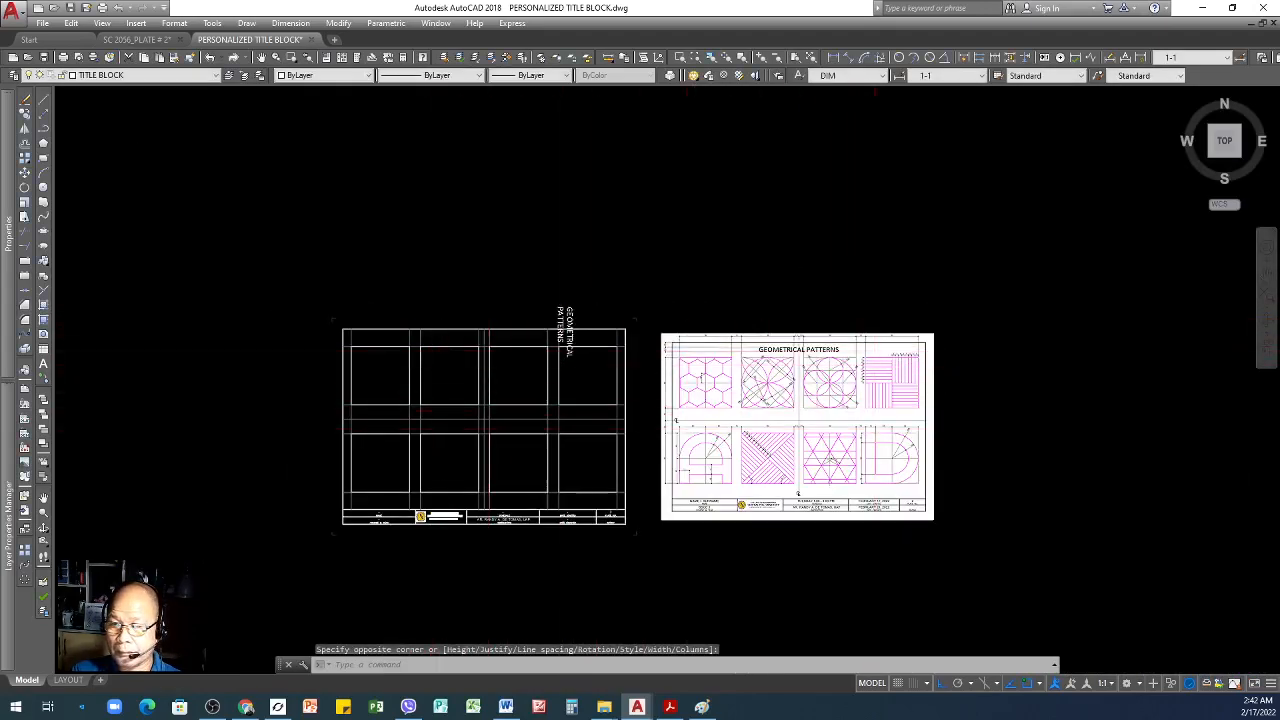
{"action": "scroll", "coordinate": [872, 426], "scroll_direction": "up", "scroll_amount": 2}
{"action": "scroll", "coordinate": [1080, 370], "scroll_direction": "down", "scroll_amount": 1}
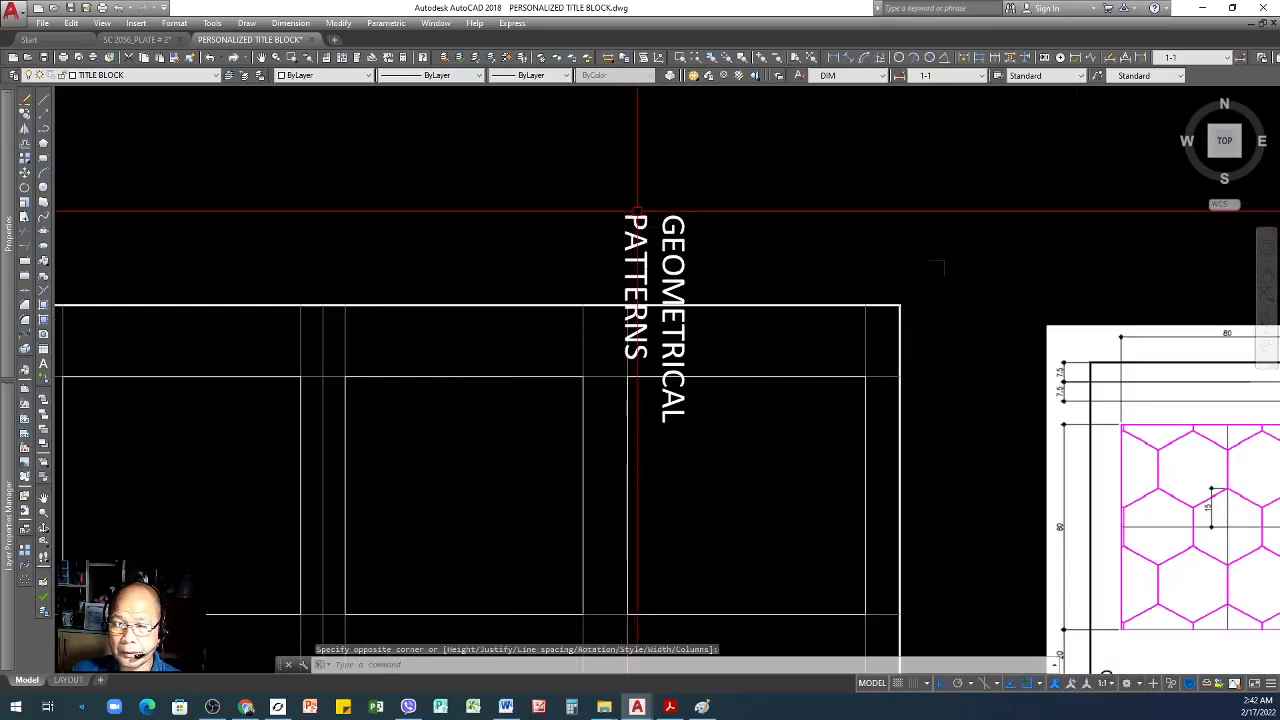
{"action": "left_click", "coordinate": [637, 227]}
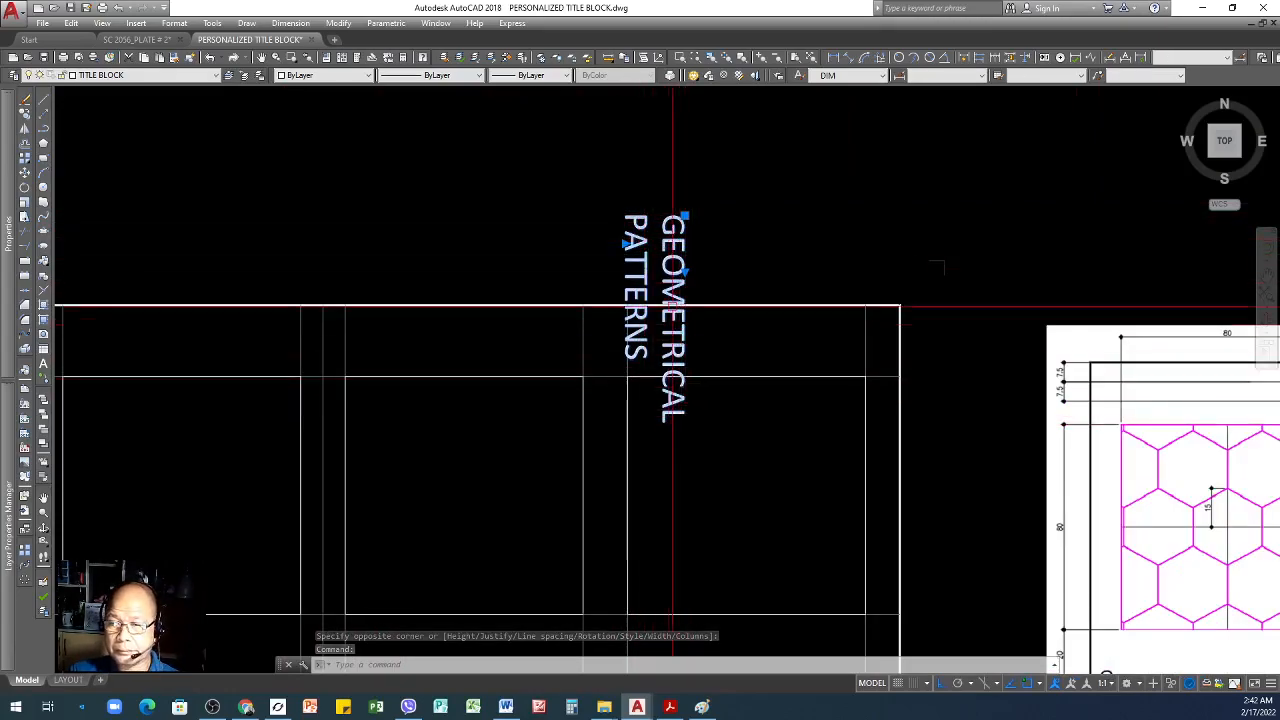
{"action": "scroll", "coordinate": [653, 310], "scroll_direction": "down", "scroll_amount": 1}
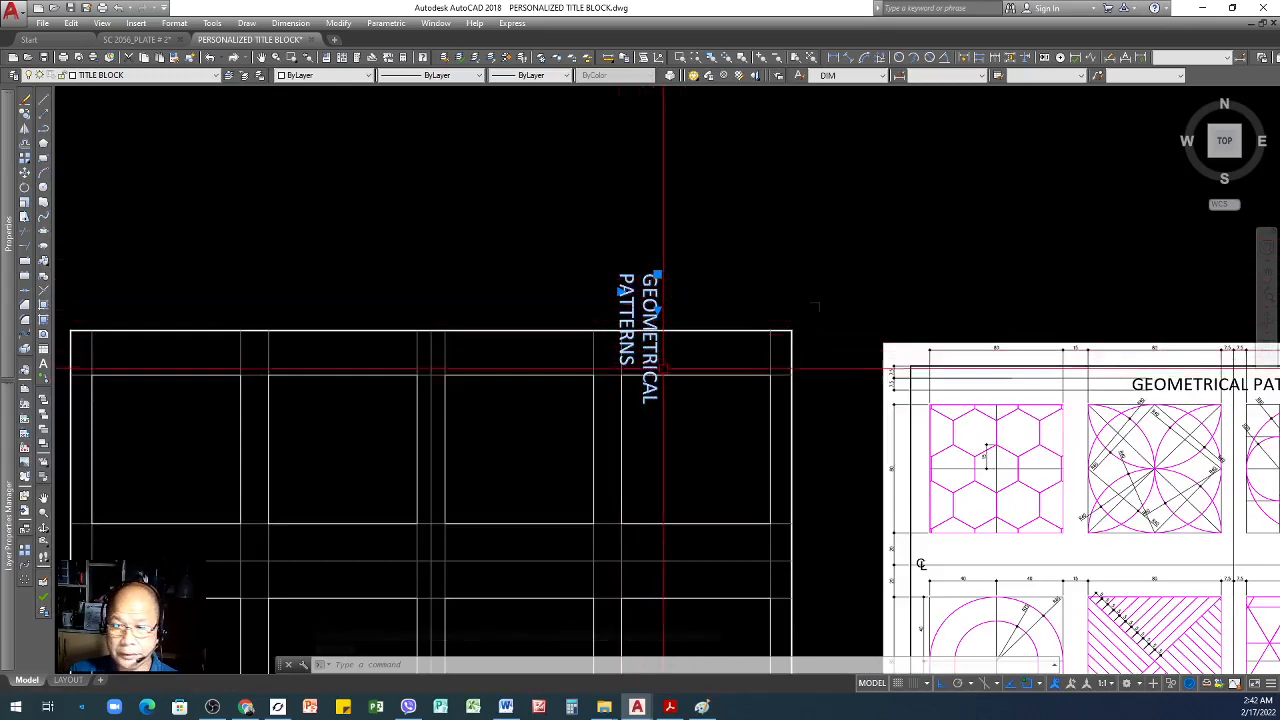
{"action": "left_click", "coordinate": [655, 309]}
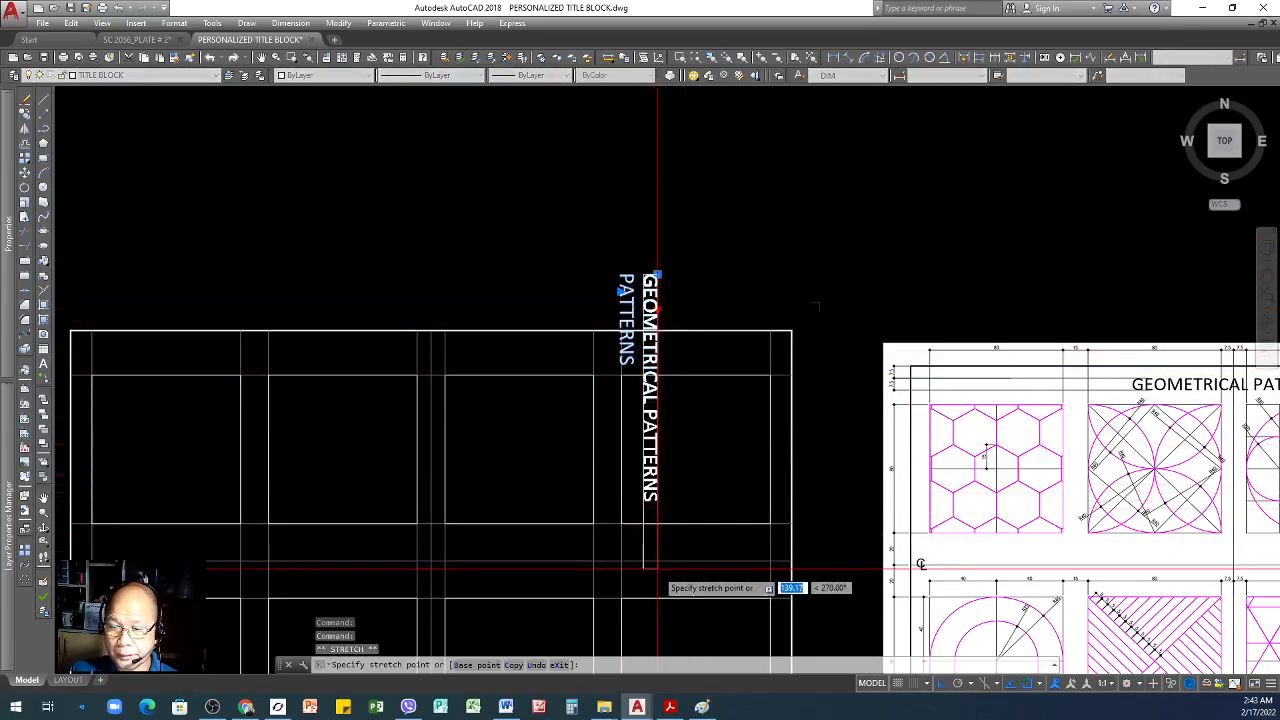
{"action": "key", "text": "Escape"}
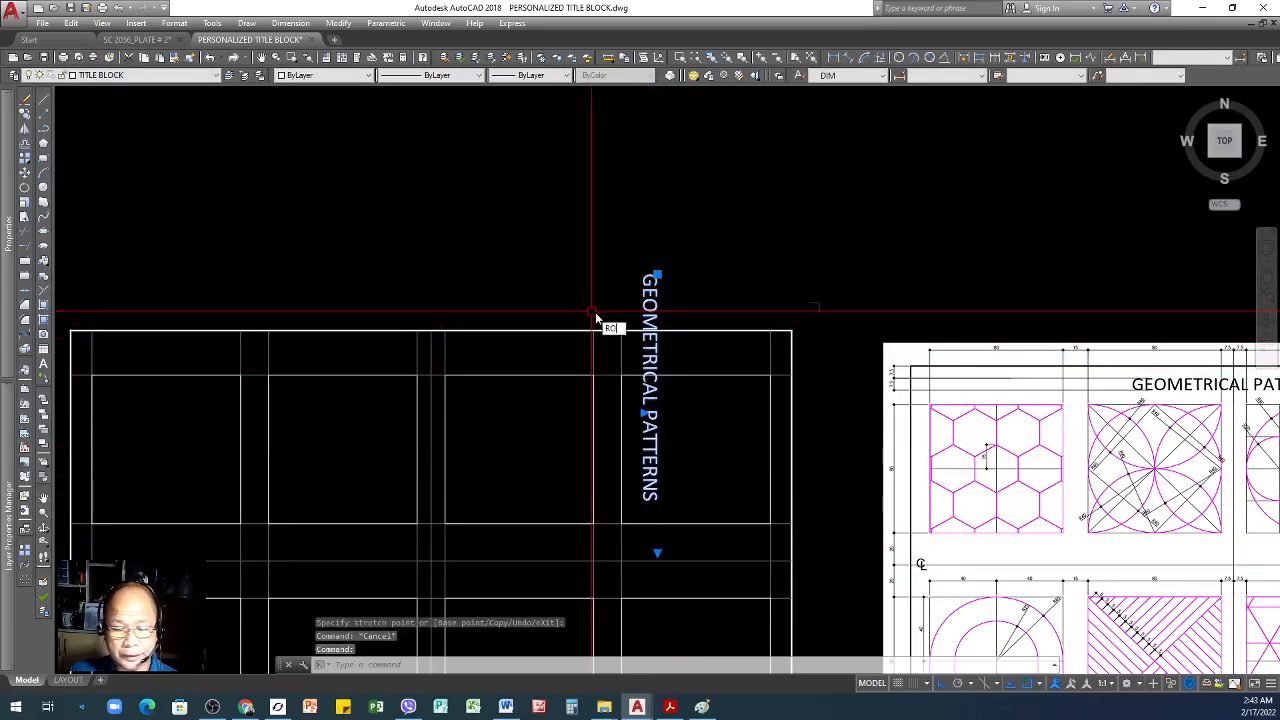
- Rotate the vertical title text by 90 degrees about a point near its beginning
{"action": "key", "text": "Return"}
{"action": "left_click", "coordinate": [648, 307]}
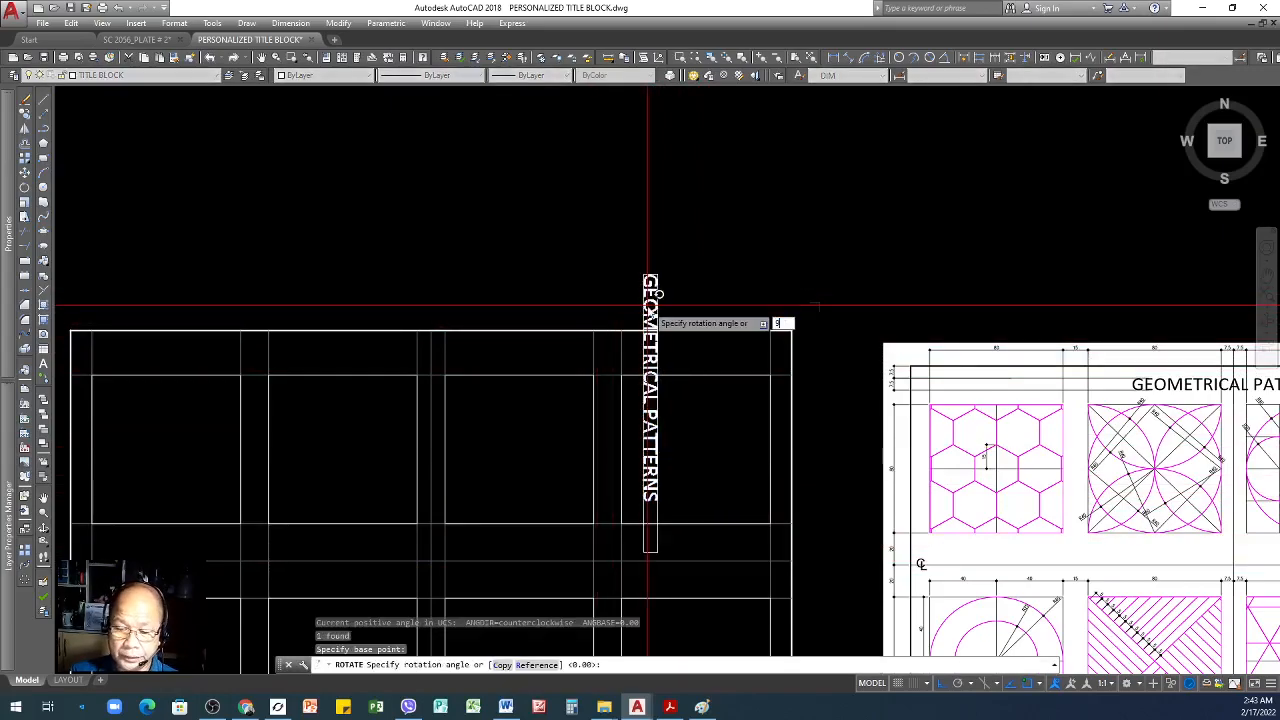
{"action": "type", "text": "90"}
{"action": "key", "text": "Return"}
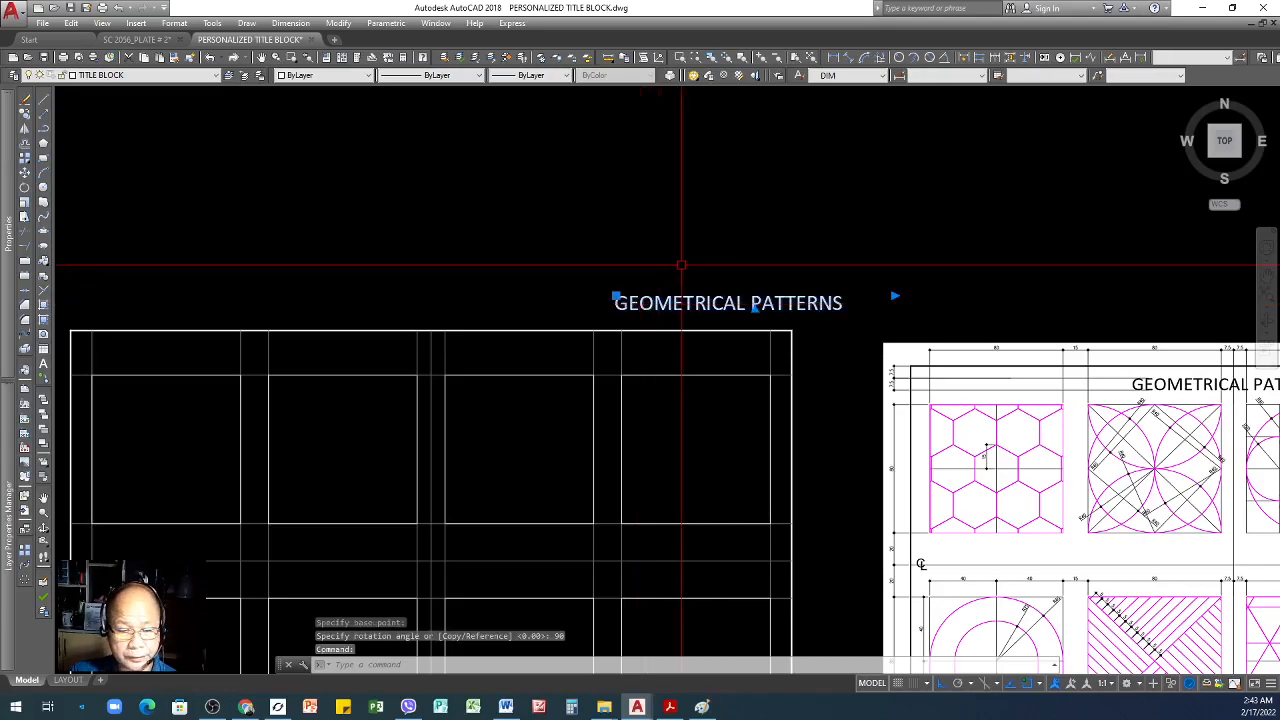
- Move the title horizontally to the middle of the plate and straight down into the band above the upper squares
{"action": "type", "text": "M"}
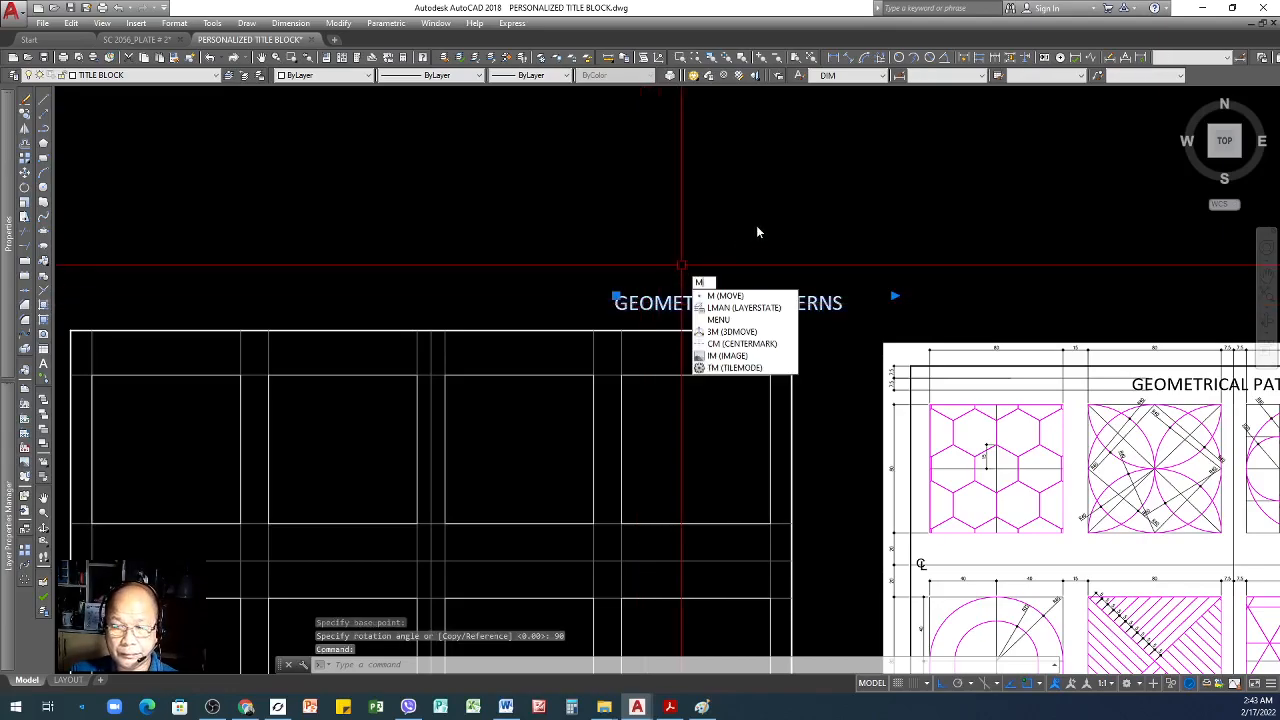
{"action": "key", "text": "Return"}
{"action": "left_click", "coordinate": [776, 216]}
{"action": "left_click", "coordinate": [476, 213]}
{"action": "left_click", "coordinate": [480, 307]}
{"action": "left_click", "coordinate": [479, 305]}
{"action": "key", "text": "Return"}
{"action": "left_click", "coordinate": [861, 230]}
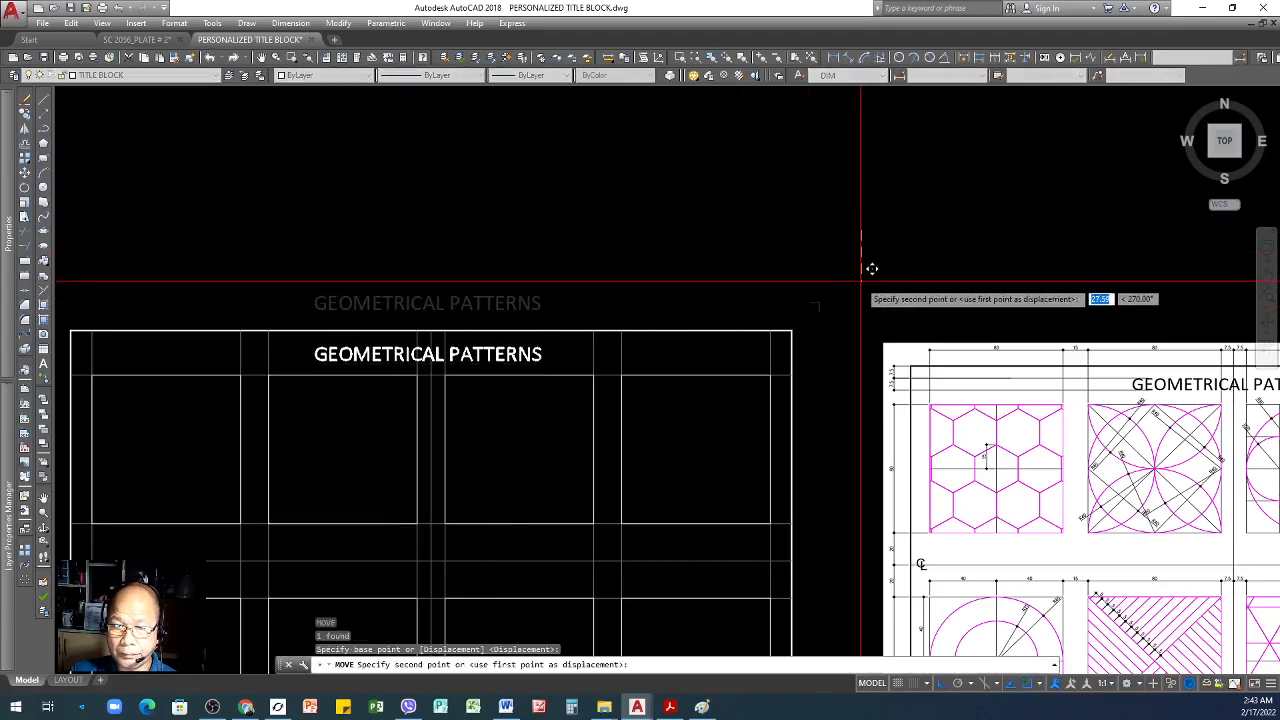
{"action": "left_click", "coordinate": [861, 279]}
{"action": "scroll", "coordinate": [818, 334], "scroll_direction": "down", "scroll_amount": 2}
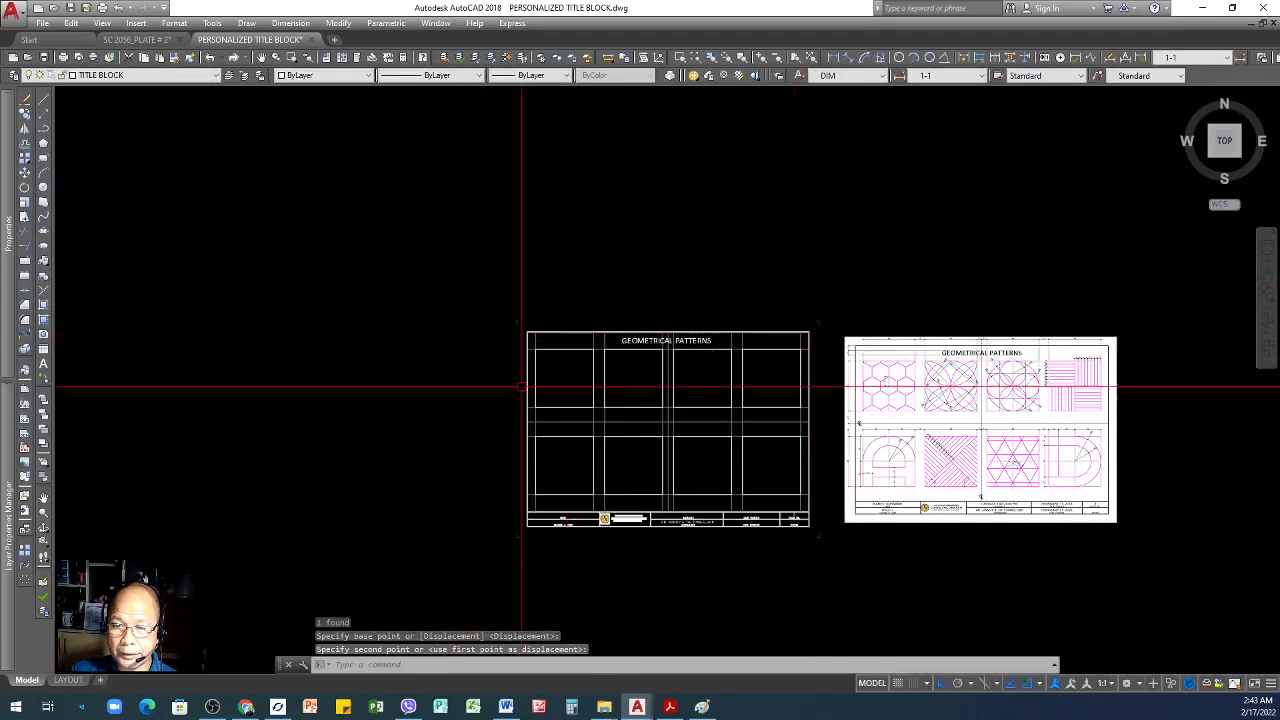
- Draw a horizontal construction line through the upper-left corner of the plate's frame
{"action": "scroll", "coordinate": [581, 371], "scroll_direction": "up", "scroll_amount": 2}
{"action": "scroll", "coordinate": [843, 291], "scroll_direction": "up", "scroll_amount": 1}
{"action": "type", "text": "XL"}
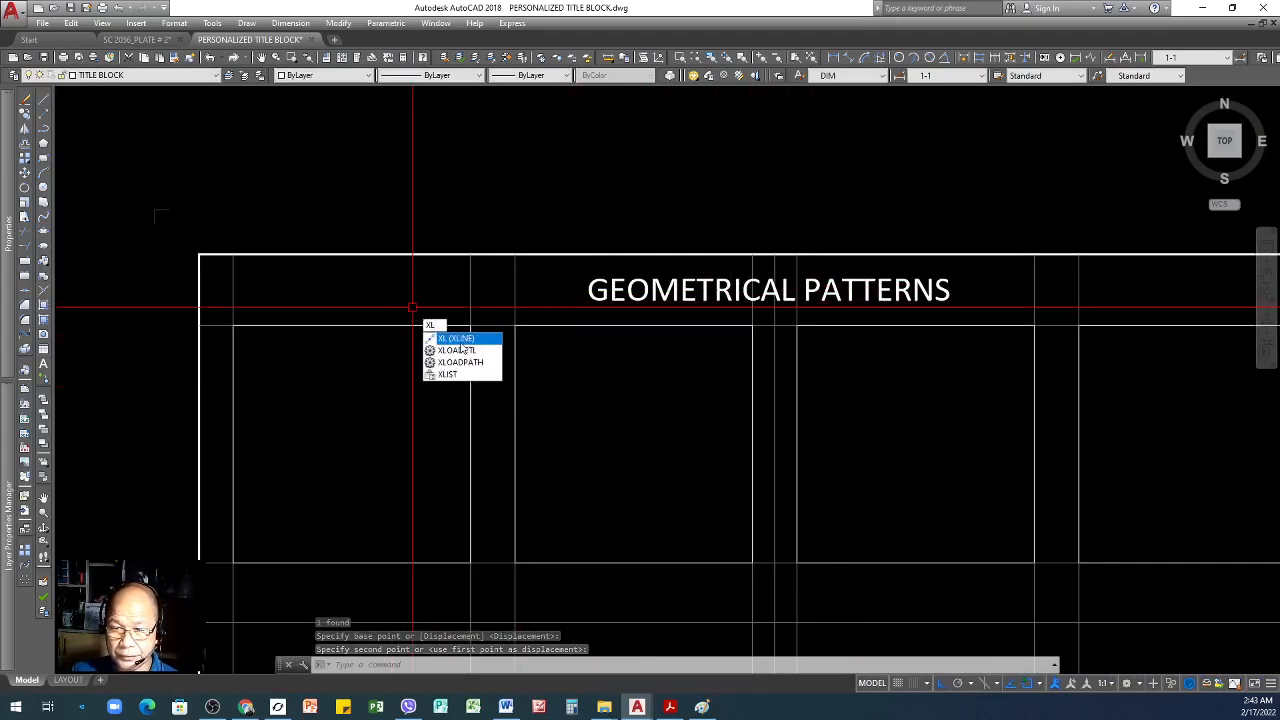
{"action": "key", "text": "Return"}
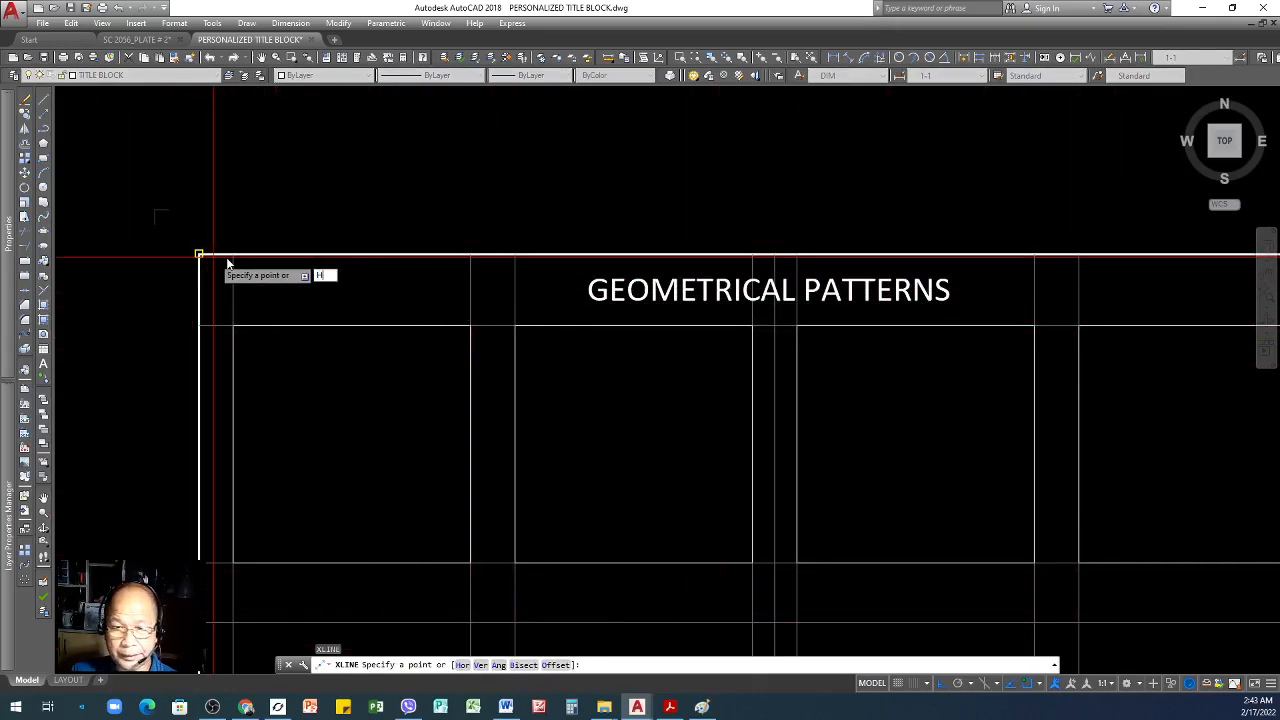
{"action": "key", "text": "Return"}
{"action": "key", "text": "Return"}
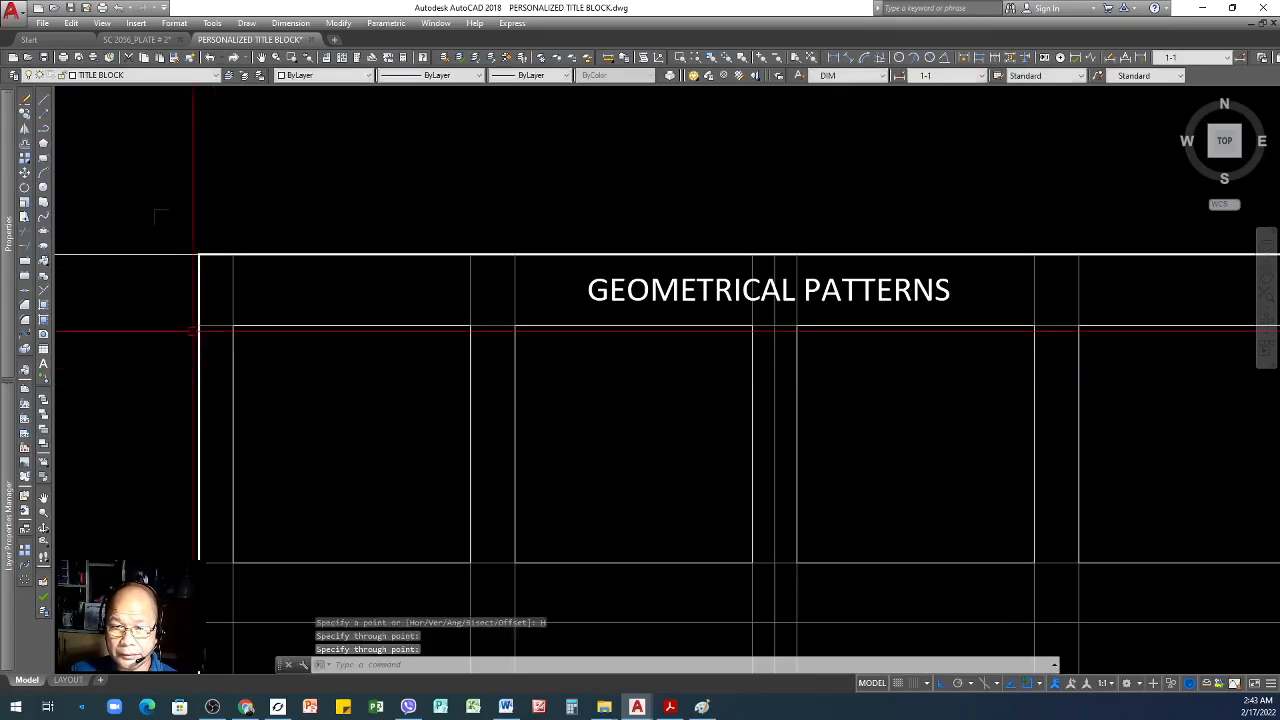
- Offset the horizontal construction line downward by 7.5 twice, following the reference, to mark the title's upper and lower limits
{"action": "scroll", "coordinate": [203, 329], "scroll_direction": "down", "scroll_amount": 4}
{"action": "scroll", "coordinate": [740, 345], "scroll_direction": "up", "scroll_amount": 2}
{"action": "scroll", "coordinate": [698, 270], "scroll_direction": "up", "scroll_amount": 6}
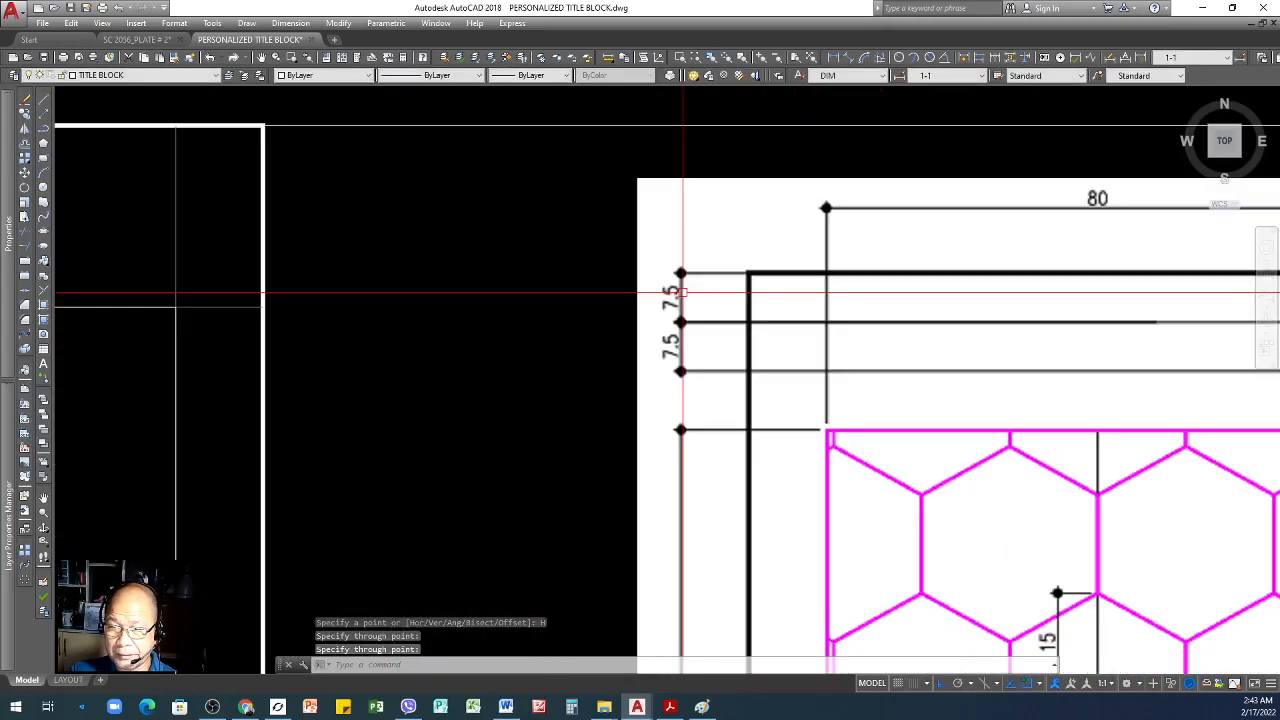
{"action": "scroll", "coordinate": [697, 290], "scroll_direction": "down", "scroll_amount": 4}
{"action": "type", "text": "o"}
{"action": "key", "text": "Return"}
{"action": "type", "text": "7"}
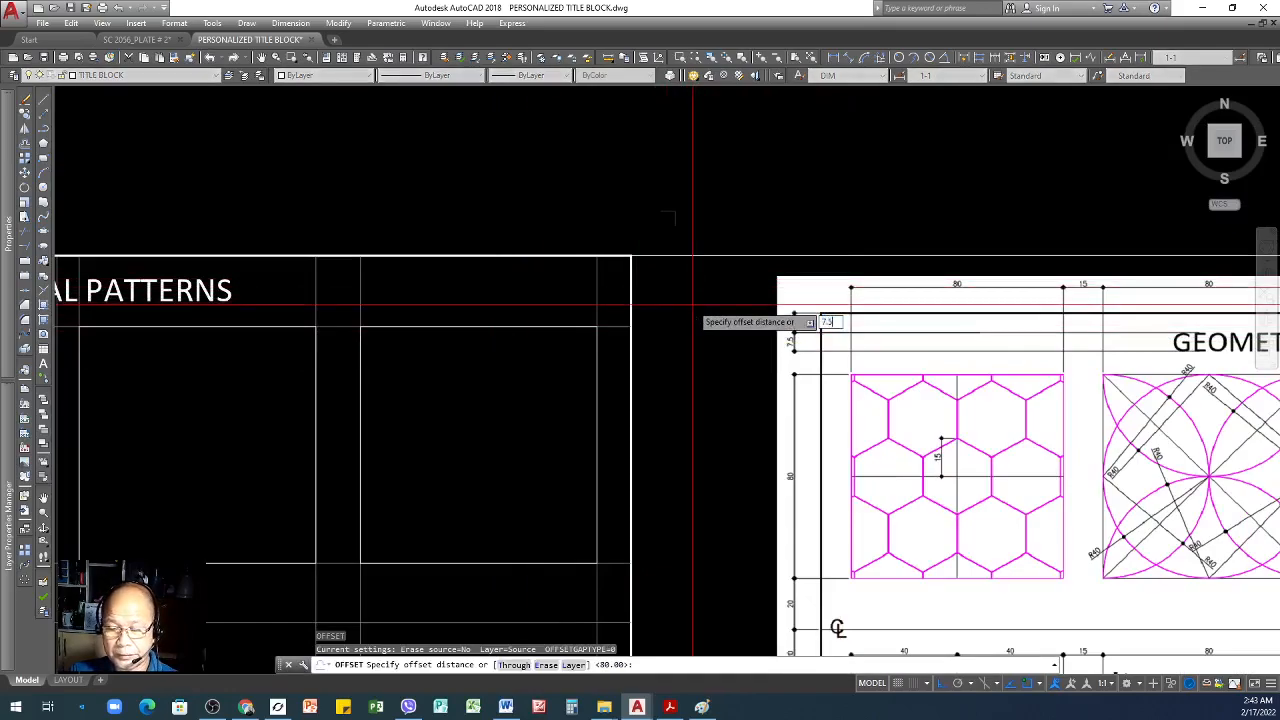
{"action": "type", "text": ".5"}
{"action": "key", "text": "Return"}
{"action": "left_click", "coordinate": [690, 256]}
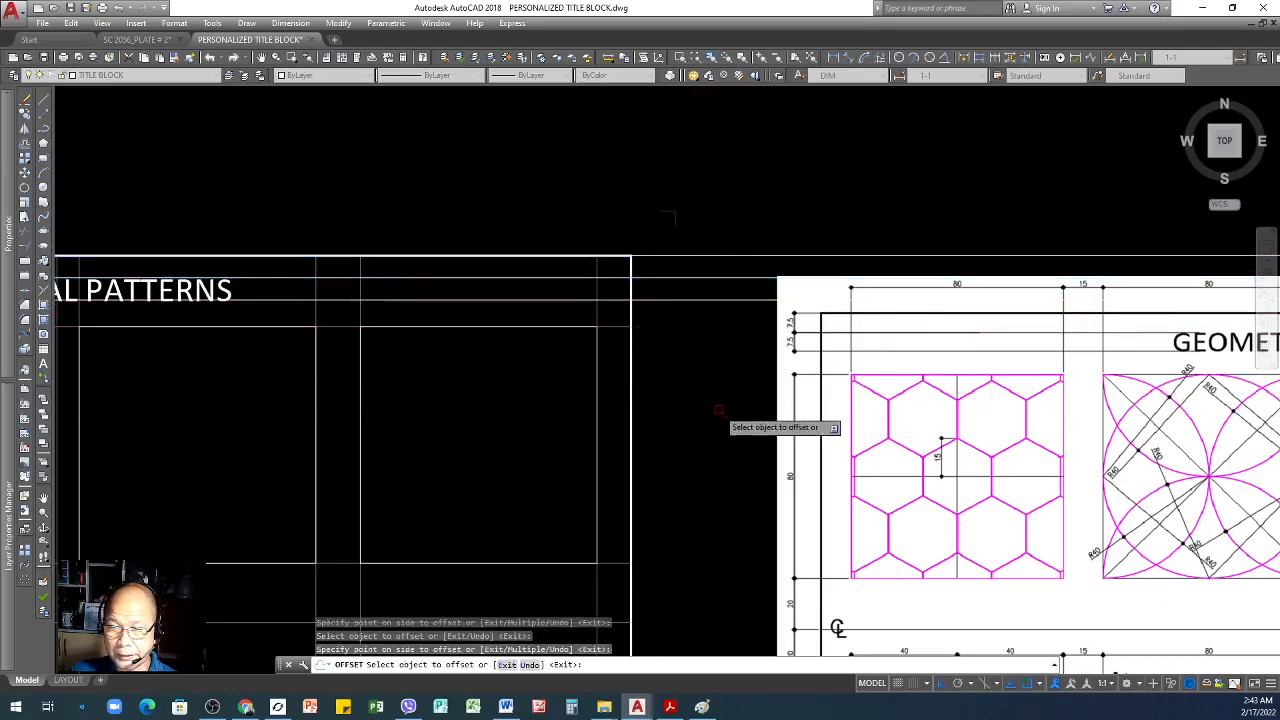
{"action": "scroll", "coordinate": [775, 390], "scroll_direction": "down", "scroll_amount": 4}
{"action": "key", "text": "Return"}
- Move the title text slightly up so that it sits between the two 7.5 guide lines
{"action": "scroll", "coordinate": [405, 345], "scroll_direction": "up", "scroll_amount": 5}
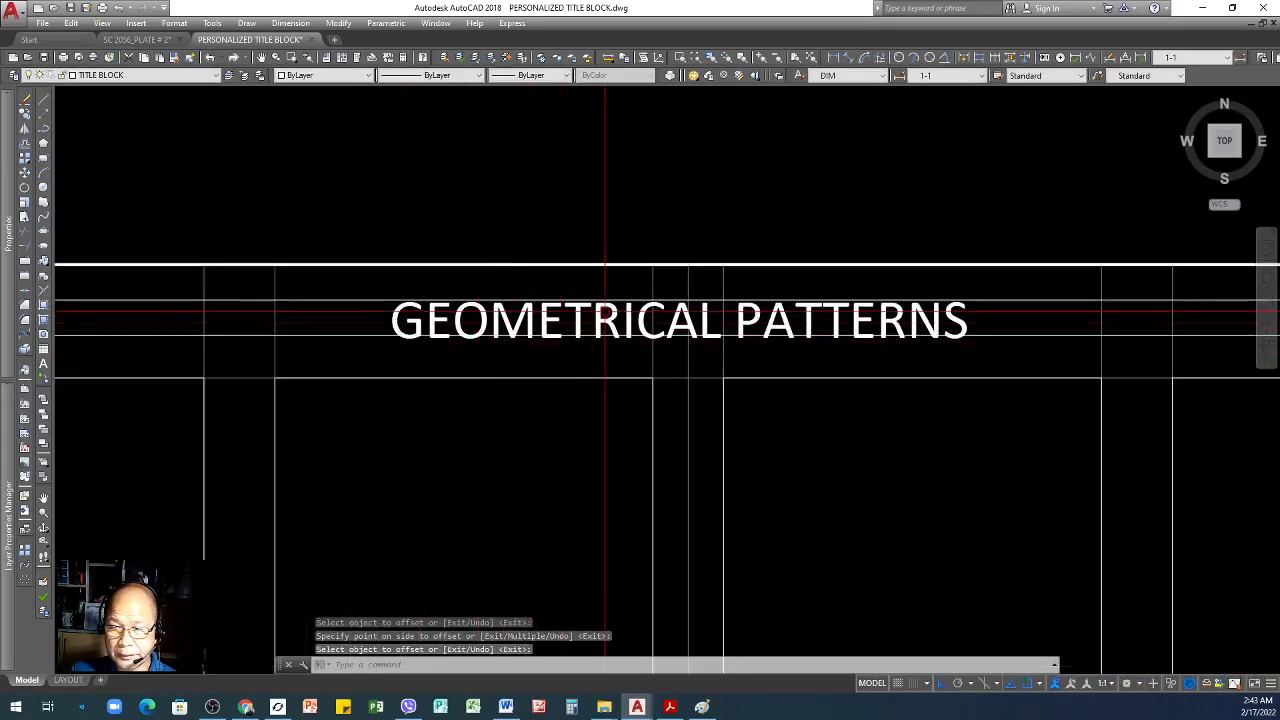
{"action": "left_click", "coordinate": [580, 320]}
{"action": "key", "text": "Return"}
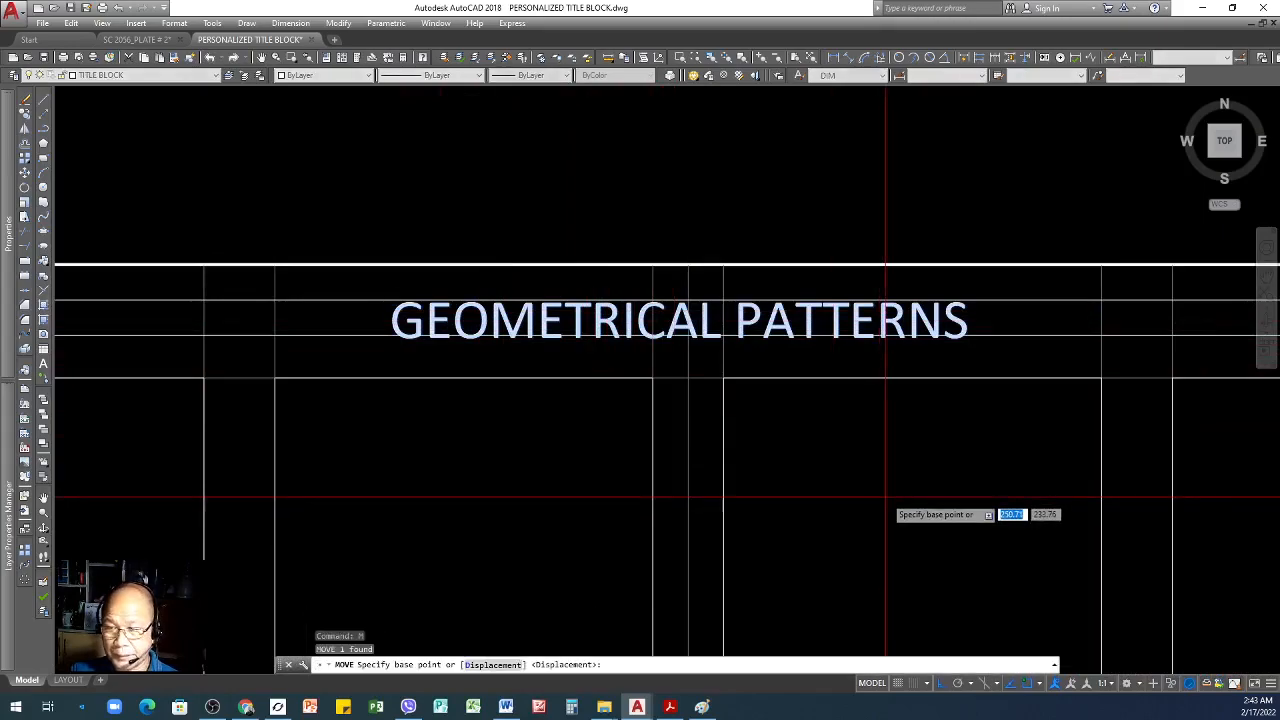
{"action": "left_click", "coordinate": [897, 483]}
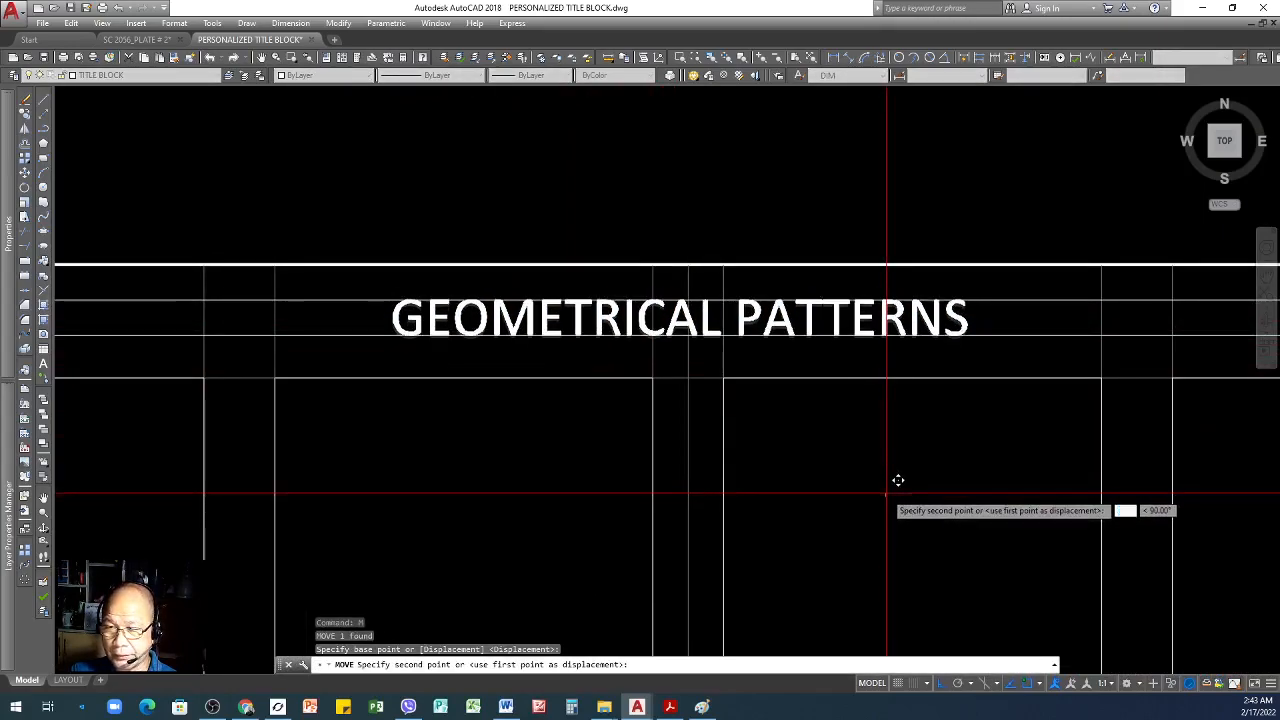
{"action": "left_click", "coordinate": [897, 481]}
{"action": "scroll", "coordinate": [607, 455], "scroll_direction": "down", "scroll_amount": 5}
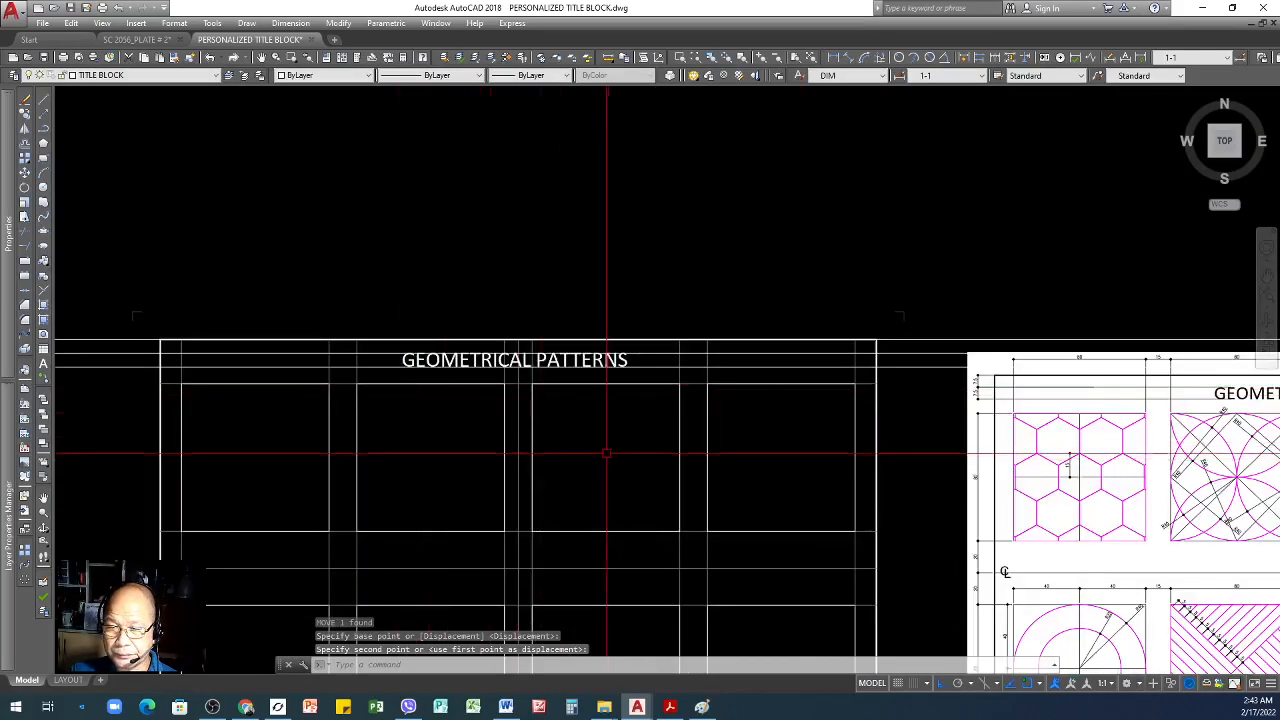
- Erase the three horizontal construction lines used to position the title
{"action": "scroll", "coordinate": [607, 455], "scroll_direction": "down", "scroll_amount": 4}
{"action": "scroll", "coordinate": [309, 408], "scroll_direction": "up", "scroll_amount": 4}
{"action": "left_click", "coordinate": [434, 277]}
{"action": "left_click", "coordinate": [277, 525]}
{"action": "key", "text": "Delete"}
- Examine the hexagon pattern in the reference image, including its centre lines and dimensions
{"action": "scroll", "coordinate": [470, 360], "scroll_direction": "down", "scroll_amount": 2}
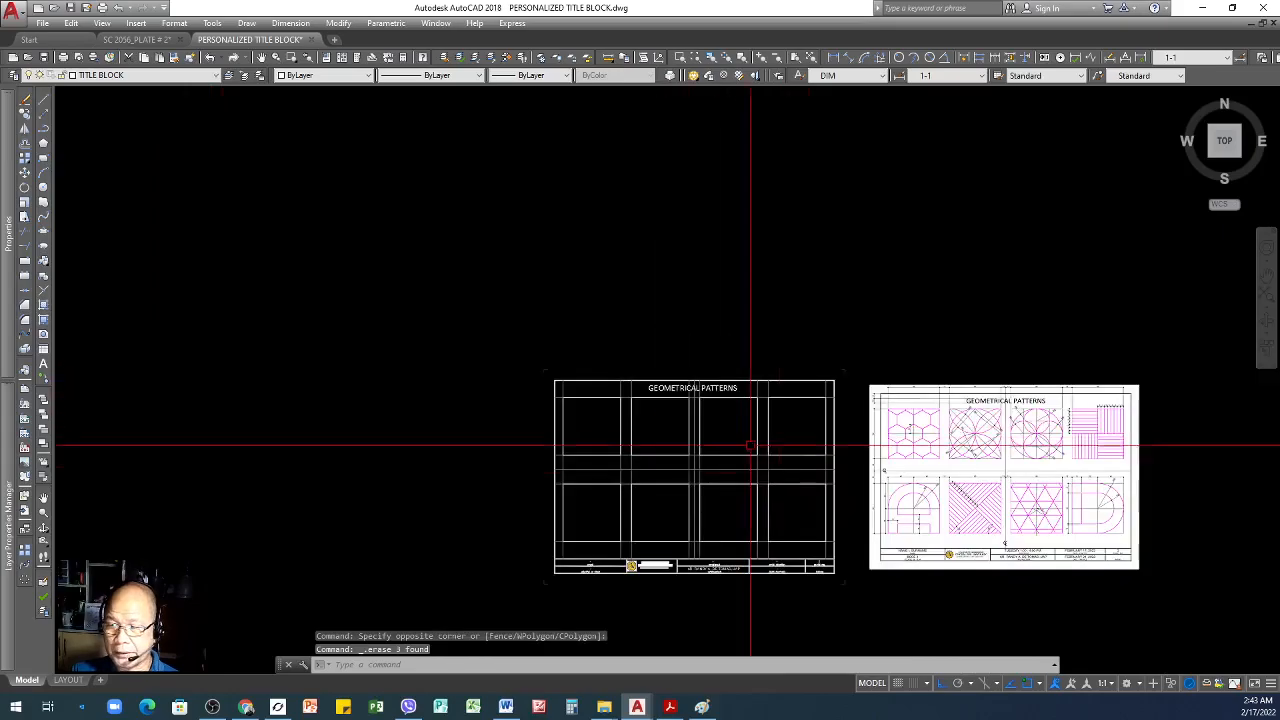
{"action": "scroll", "coordinate": [950, 463], "scroll_direction": "up", "scroll_amount": 4}
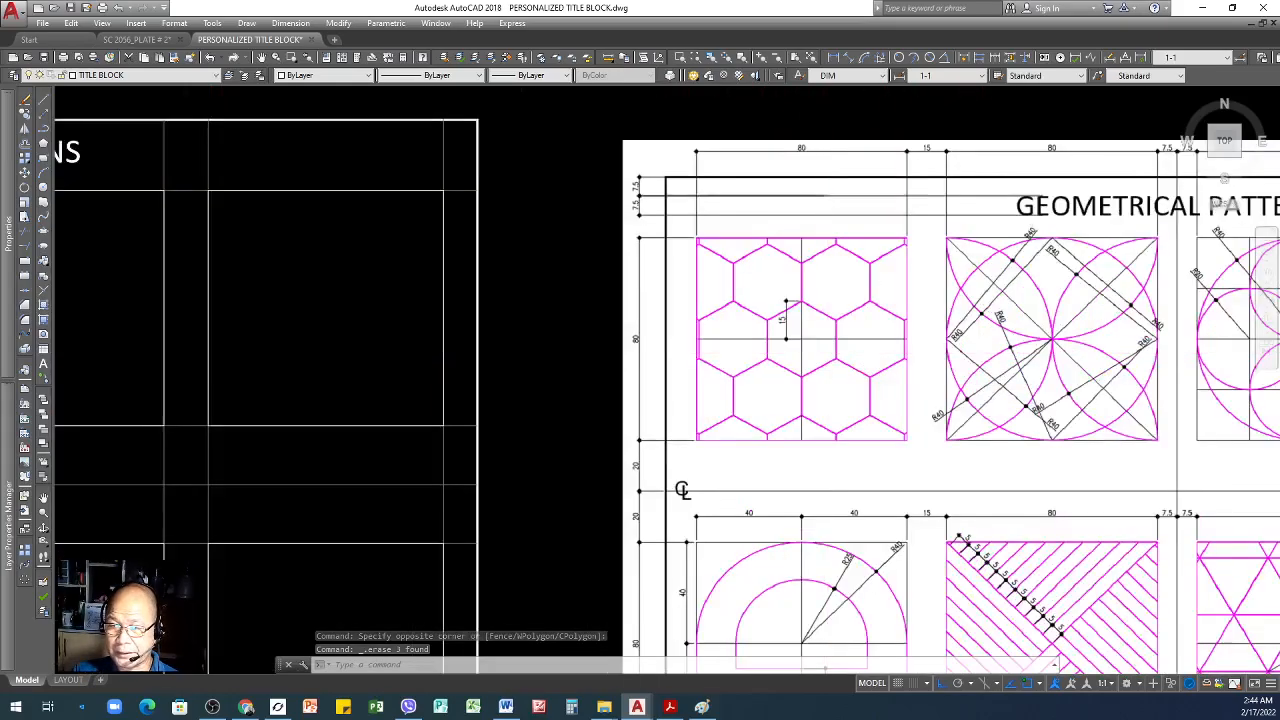
{"action": "scroll", "coordinate": [728, 334], "scroll_direction": "up", "scroll_amount": 4}
{"action": "scroll", "coordinate": [614, 351], "scroll_direction": "down", "scroll_amount": 6}
{"action": "scroll", "coordinate": [674, 346], "scroll_direction": "up", "scroll_amount": 3}
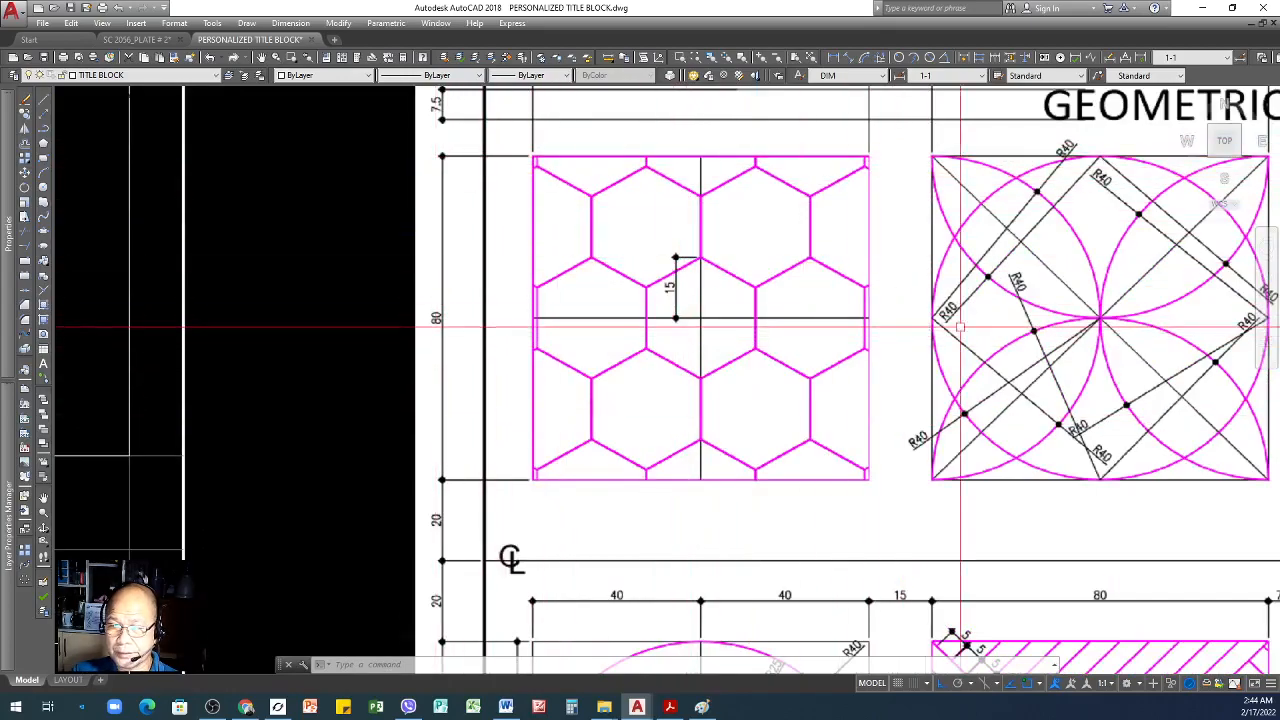
{"action": "scroll", "coordinate": [925, 327], "scroll_direction": "down", "scroll_amount": 3}
{"action": "scroll", "coordinate": [720, 310], "scroll_direction": "up", "scroll_amount": 6}
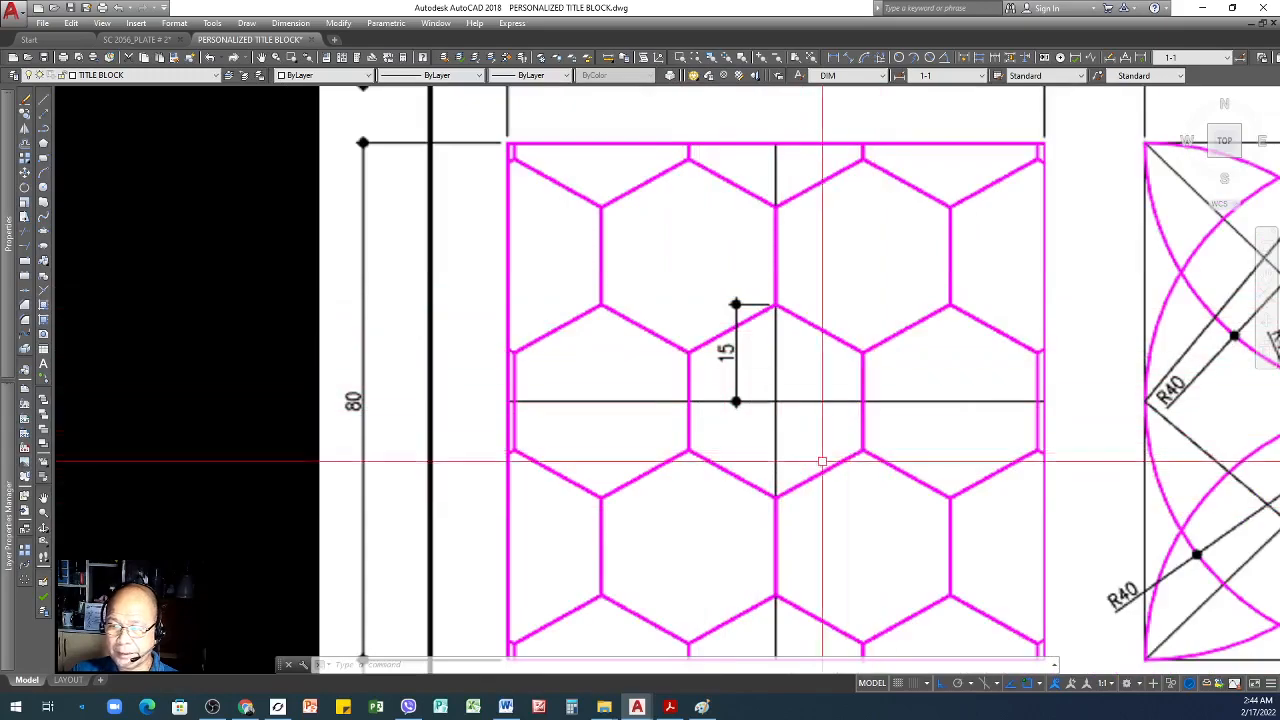
{"action": "scroll", "coordinate": [1146, 374], "scroll_direction": "down", "scroll_amount": 4}
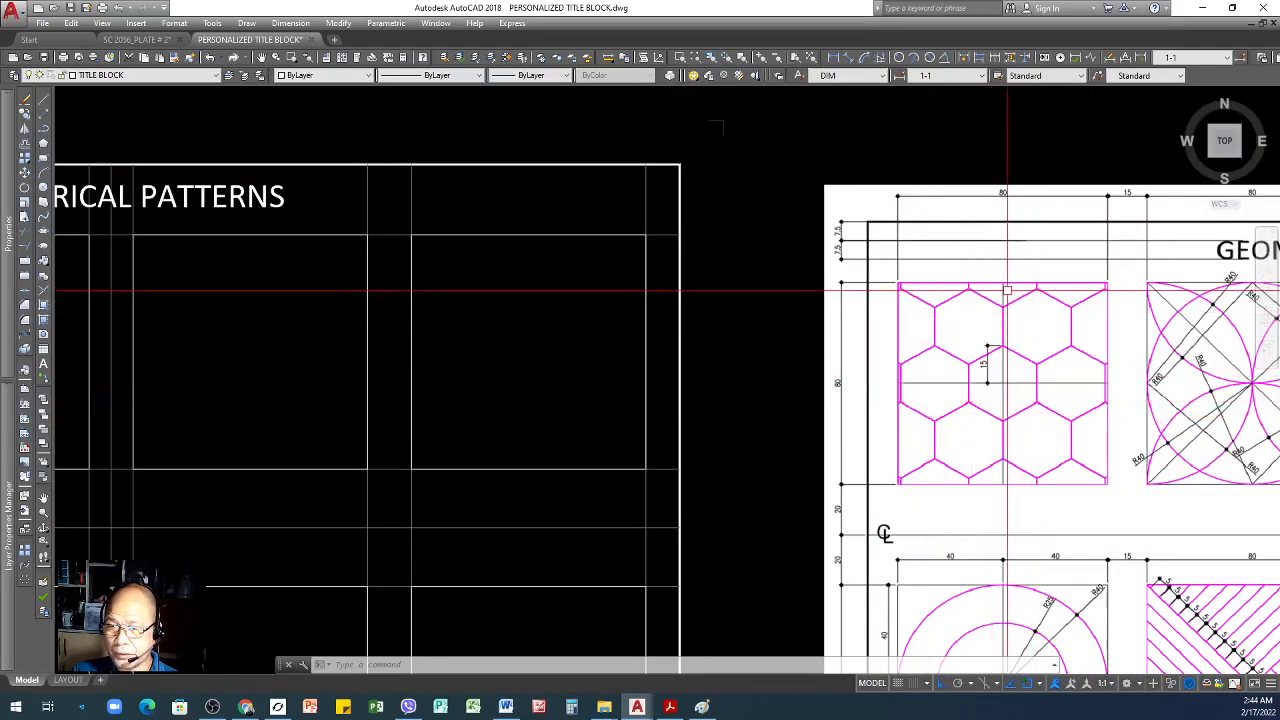
{"action": "scroll", "coordinate": [1015, 380], "scroll_direction": "down", "scroll_amount": 2}
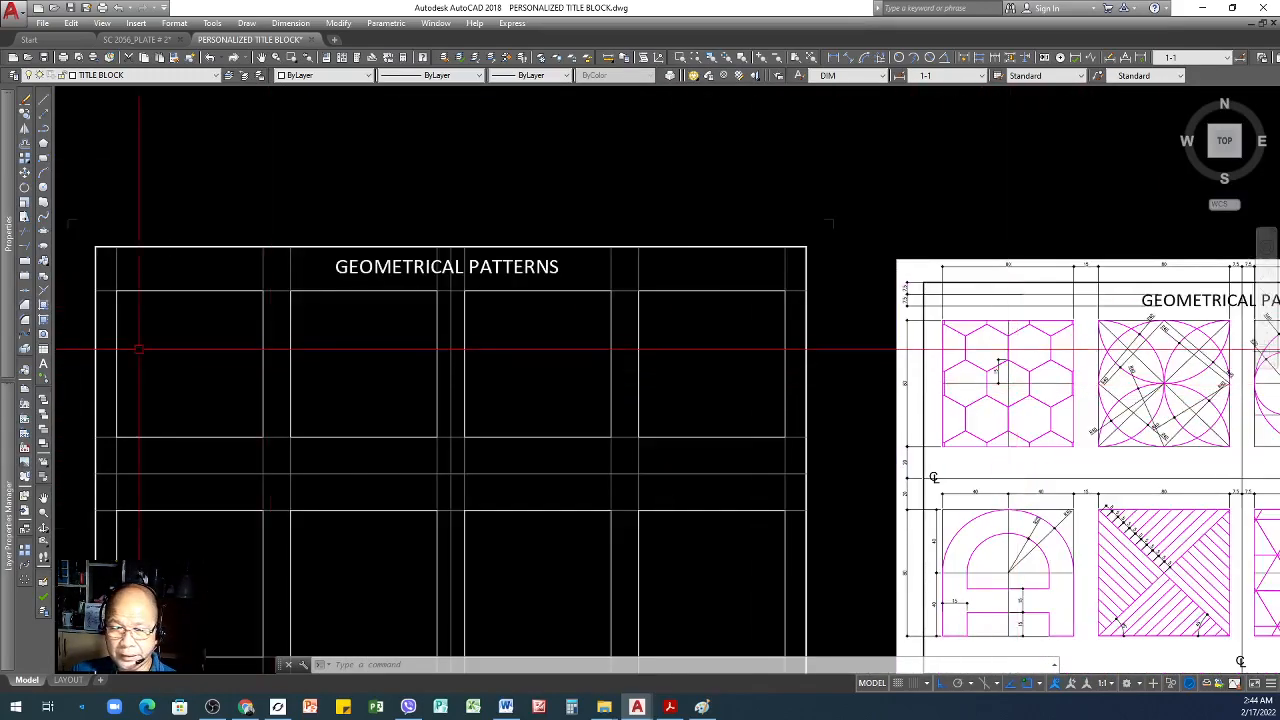
{"action": "type", "text": "l"}
{"action": "key", "text": "Return"}
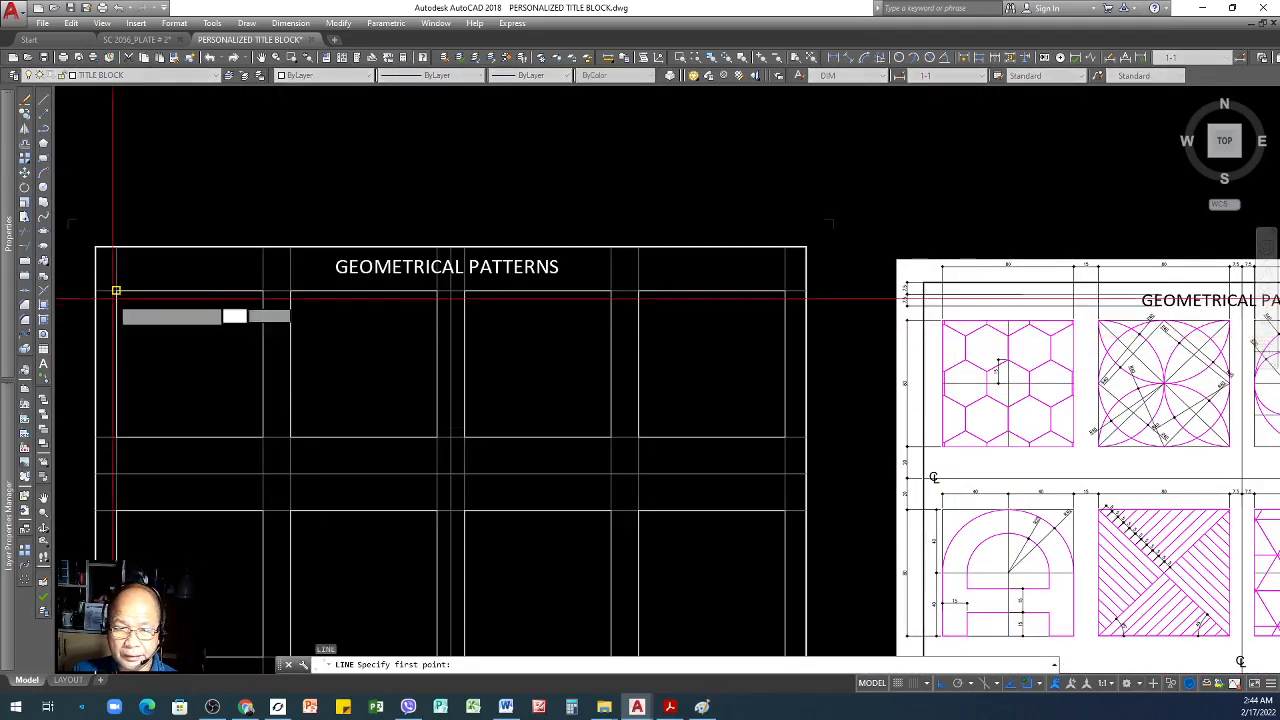
{"action": "left_click", "coordinate": [117, 291]}
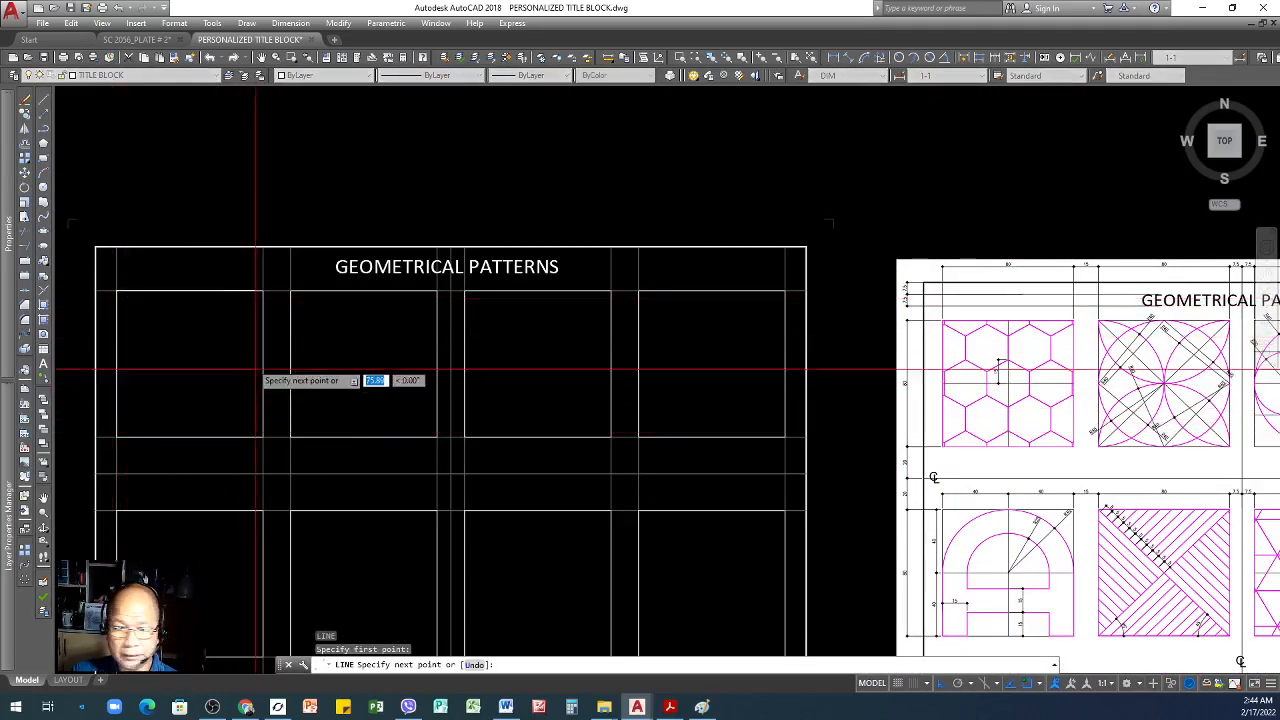
{"action": "key", "text": "Escape"}
- Draw a vertical and a horizontal centre line through the first upper square, joining the midpoints of its opposite sides
{"action": "key", "text": "Return"}
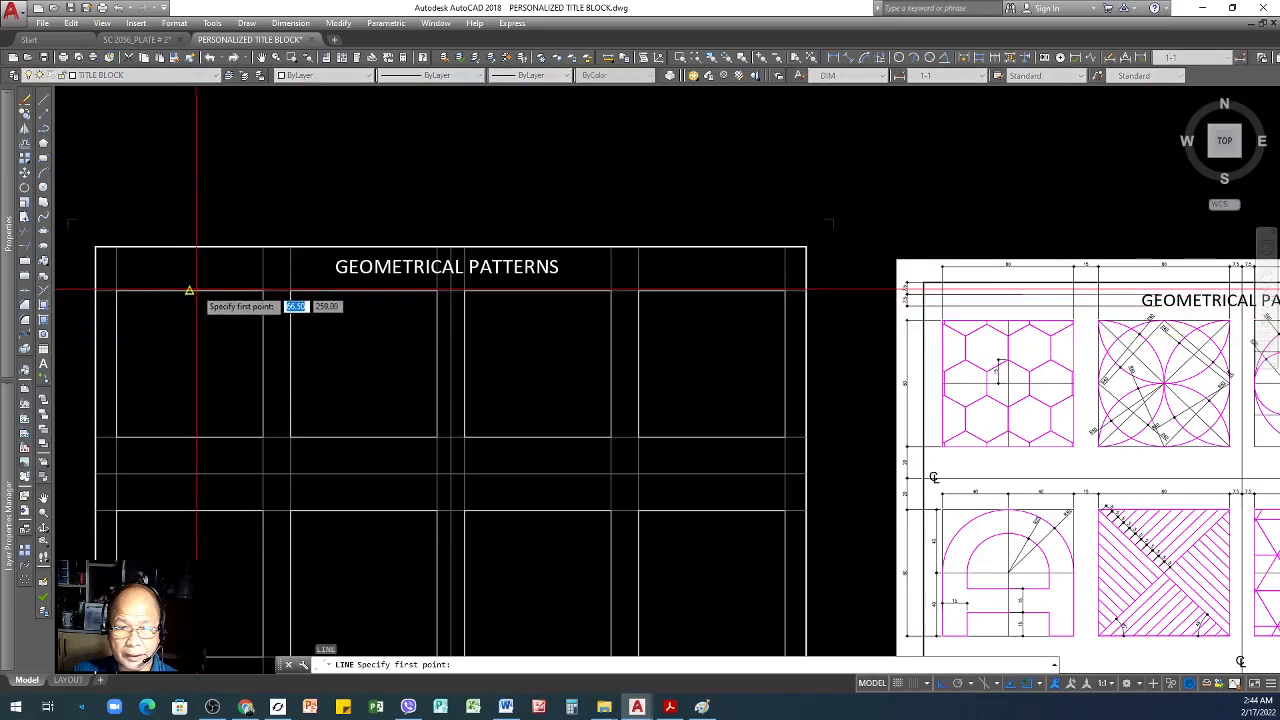
{"action": "left_click", "coordinate": [190, 291]}
{"action": "left_click", "coordinate": [190, 437]}
{"action": "key", "text": "Return"}
{"action": "key", "text": "Return"}
{"action": "left_click", "coordinate": [263, 364]}
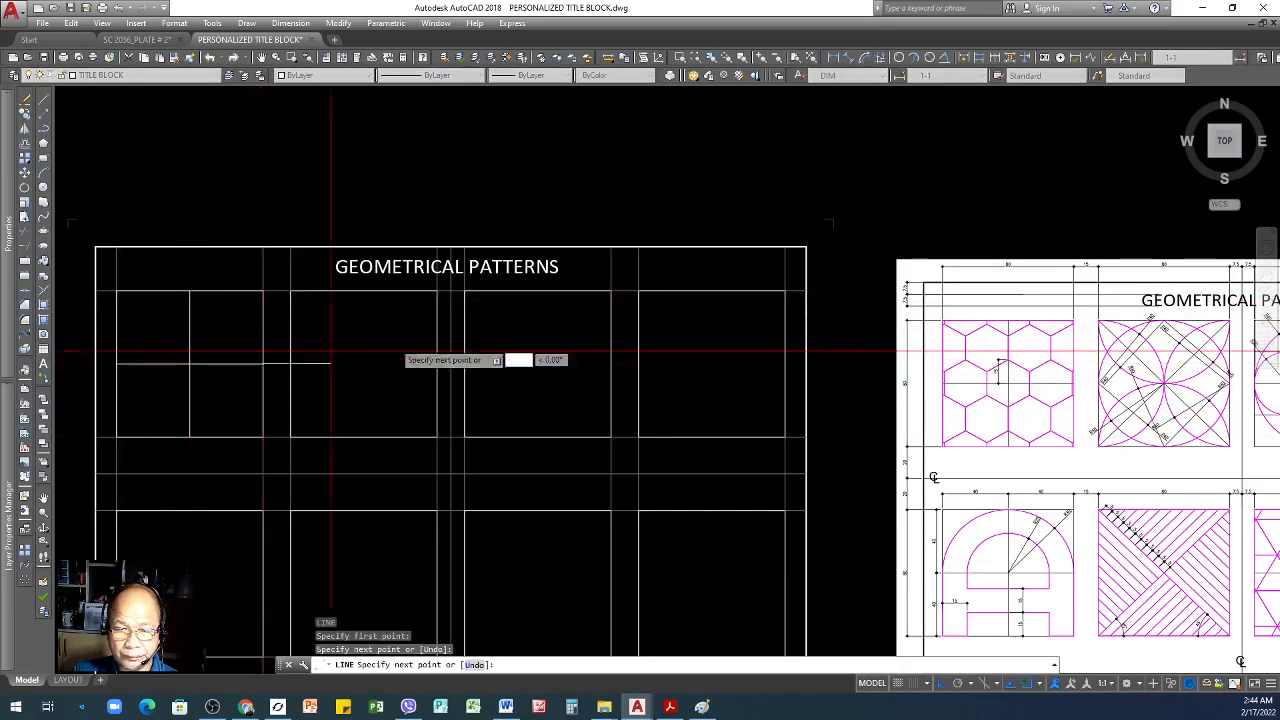
{"action": "key", "text": "Return"}
- Set the colour of the first square's two centre lines to Color 250
{"action": "scroll", "coordinate": [285, 315], "scroll_direction": "down", "scroll_amount": 2}
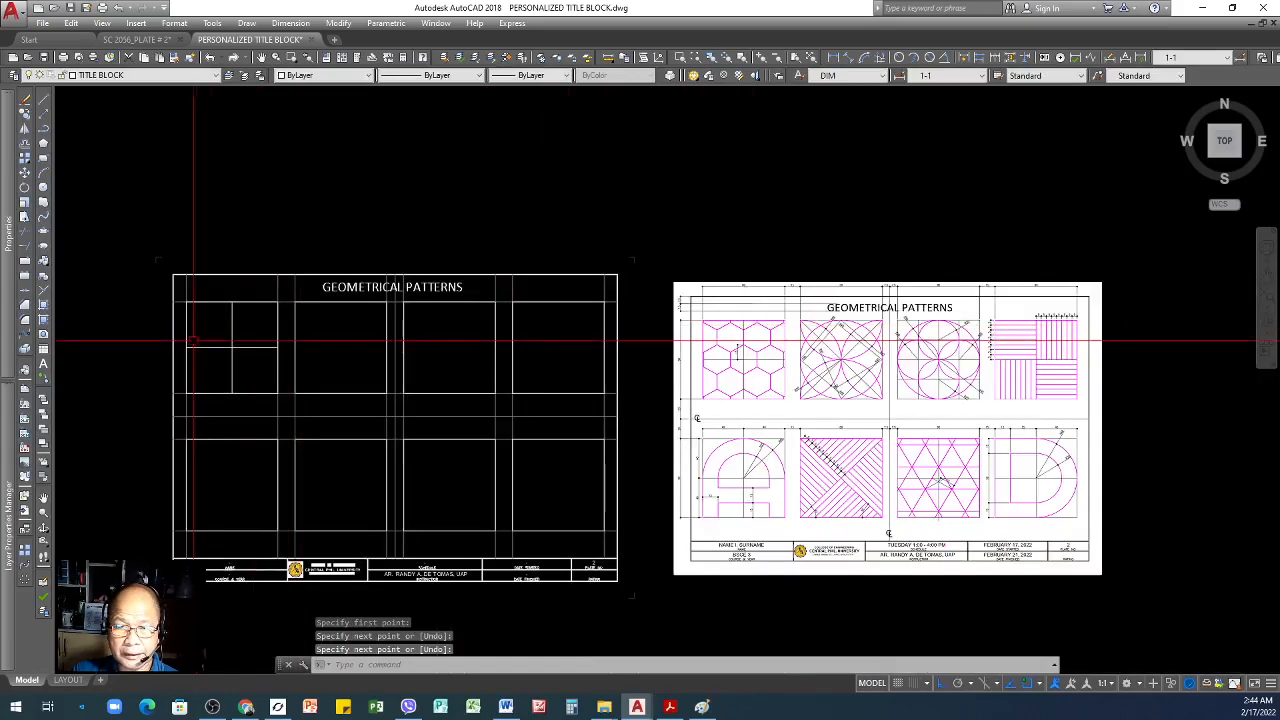
{"action": "scroll", "coordinate": [300, 300], "scroll_direction": "up", "scroll_amount": 4}
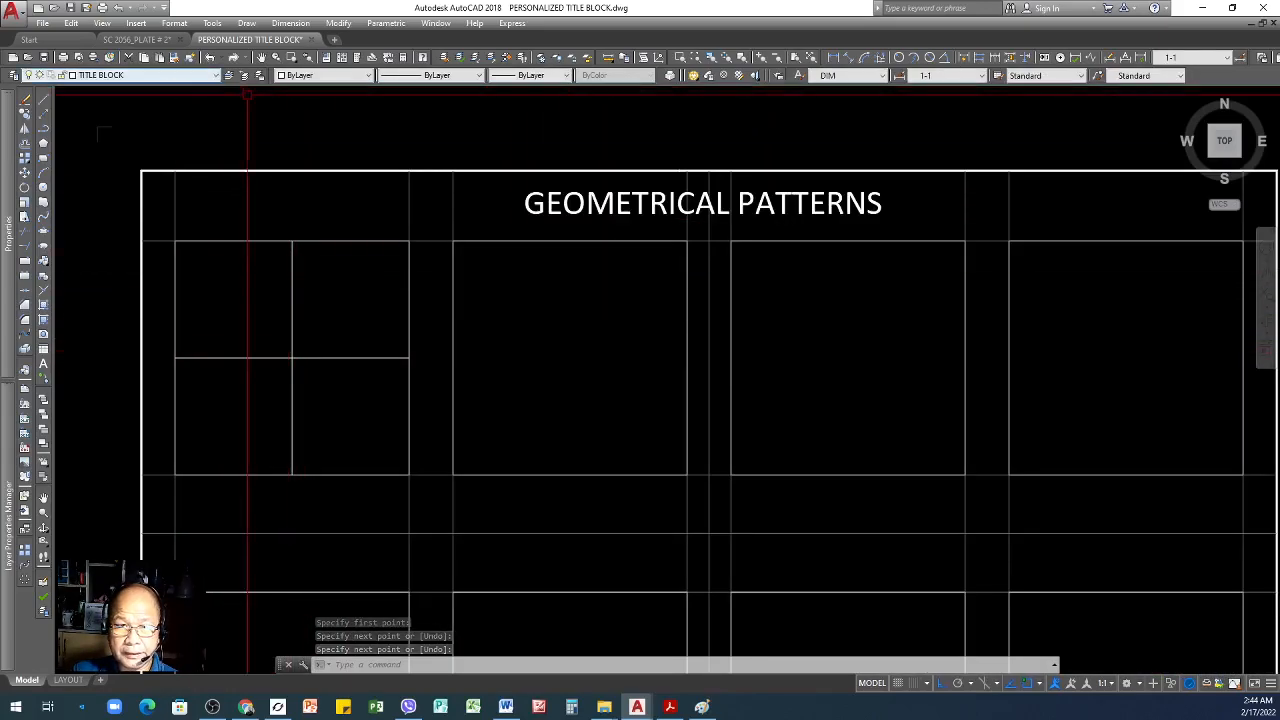
{"action": "left_click", "coordinate": [309, 329]}
{"action": "left_click", "coordinate": [271, 369]}
{"action": "left_click", "coordinate": [335, 75]}
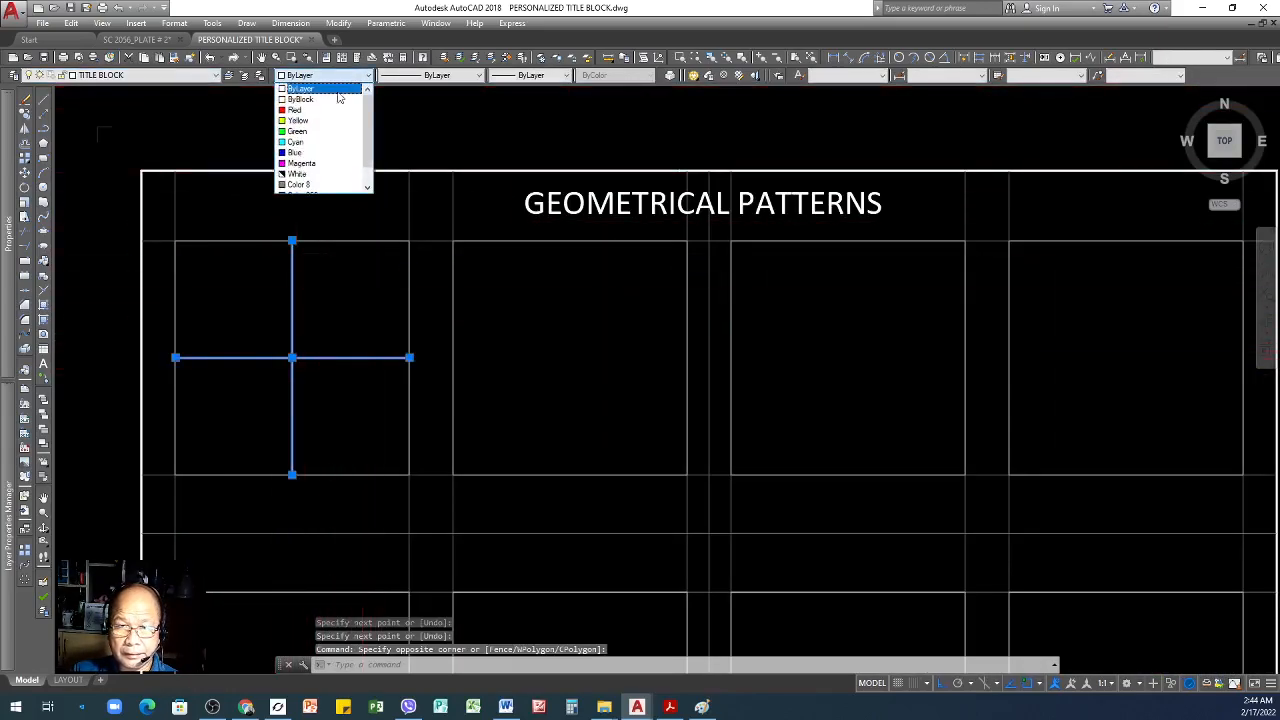
{"action": "left_click", "coordinate": [320, 176]}
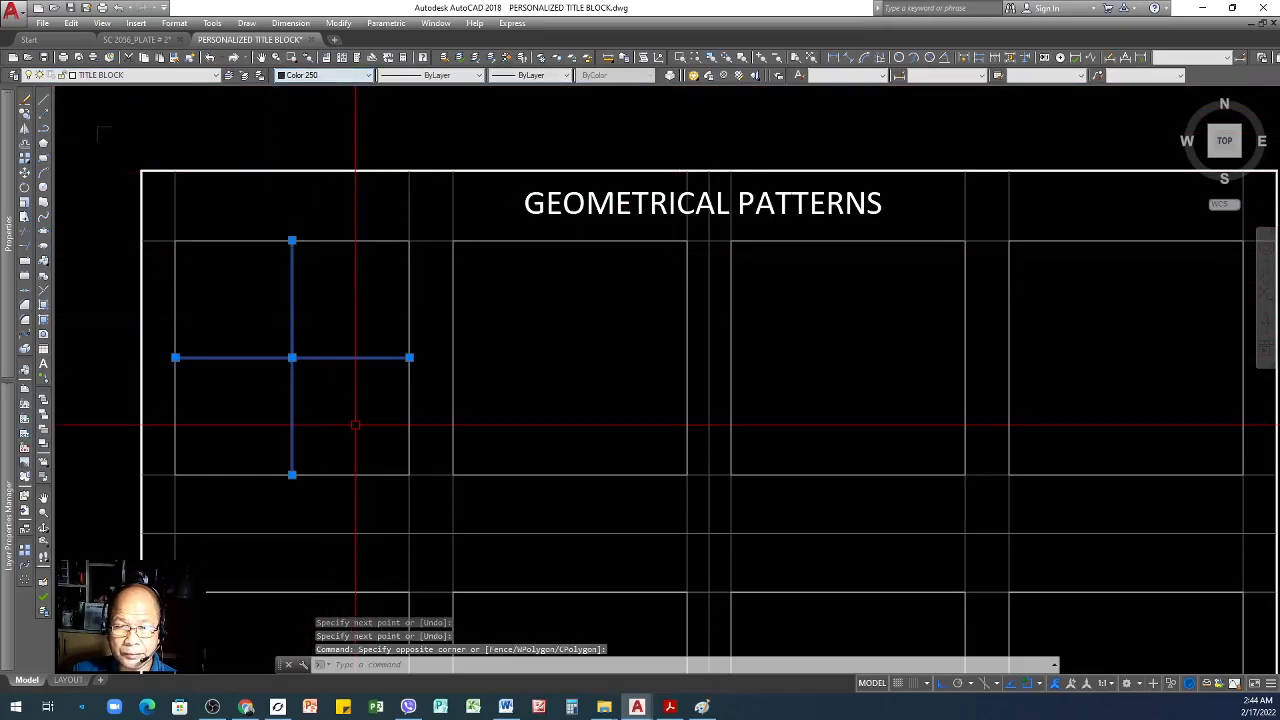
{"action": "key", "text": "Escape"}
{"action": "key", "text": "Escape"}
- Examine the central hexagon in the reference image, including its 15 dimension and its position on the centre lines
{"action": "scroll", "coordinate": [223, 383], "scroll_direction": "up", "scroll_amount": 2}
{"action": "scroll", "coordinate": [394, 357], "scroll_direction": "down", "scroll_amount": 3}
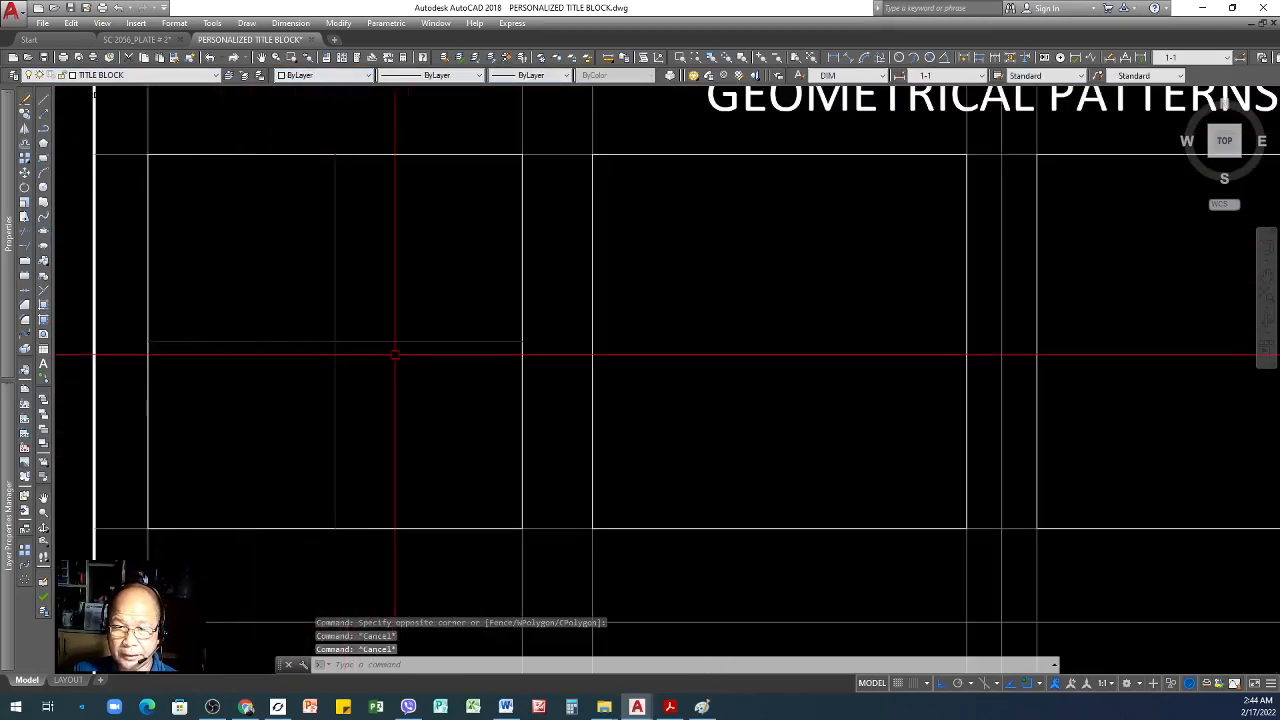
{"action": "scroll", "coordinate": [400, 349], "scroll_direction": "up", "scroll_amount": 2}
{"action": "scroll", "coordinate": [398, 369], "scroll_direction": "down", "scroll_amount": 1}
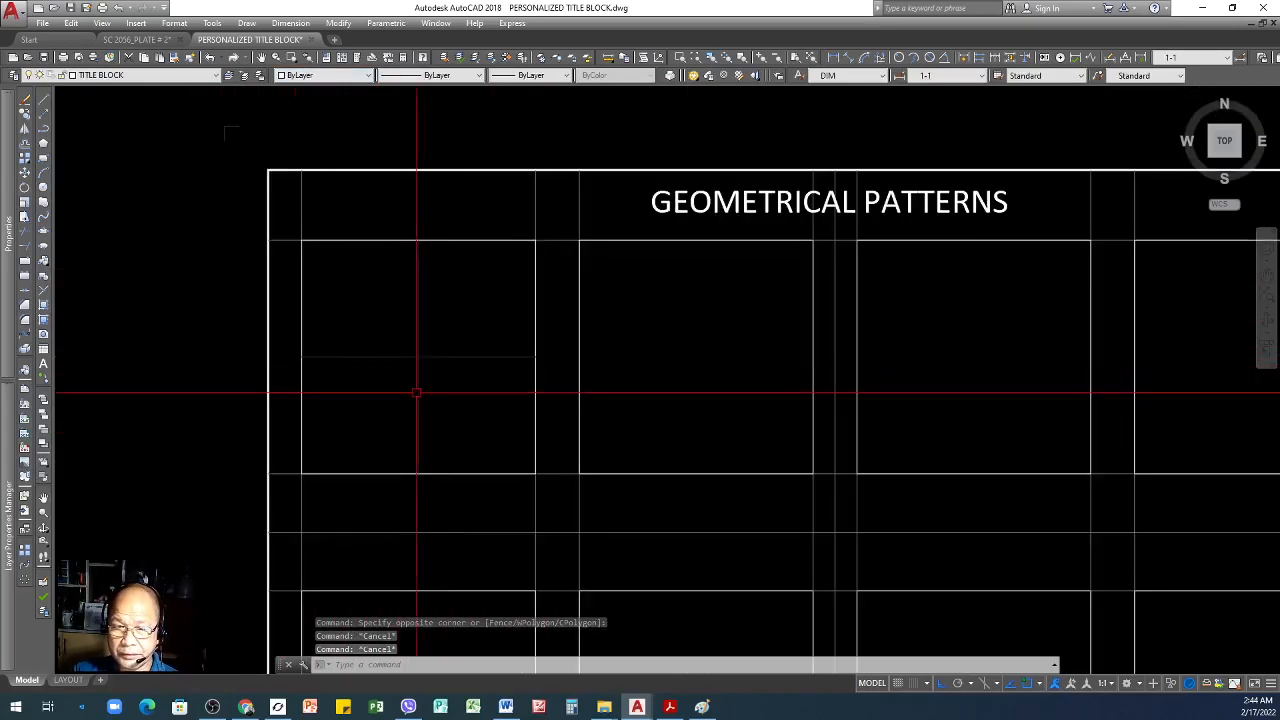
{"action": "scroll", "coordinate": [300, 420], "scroll_direction": "down", "scroll_amount": 3}
{"action": "scroll", "coordinate": [955, 371], "scroll_direction": "up", "scroll_amount": 5}
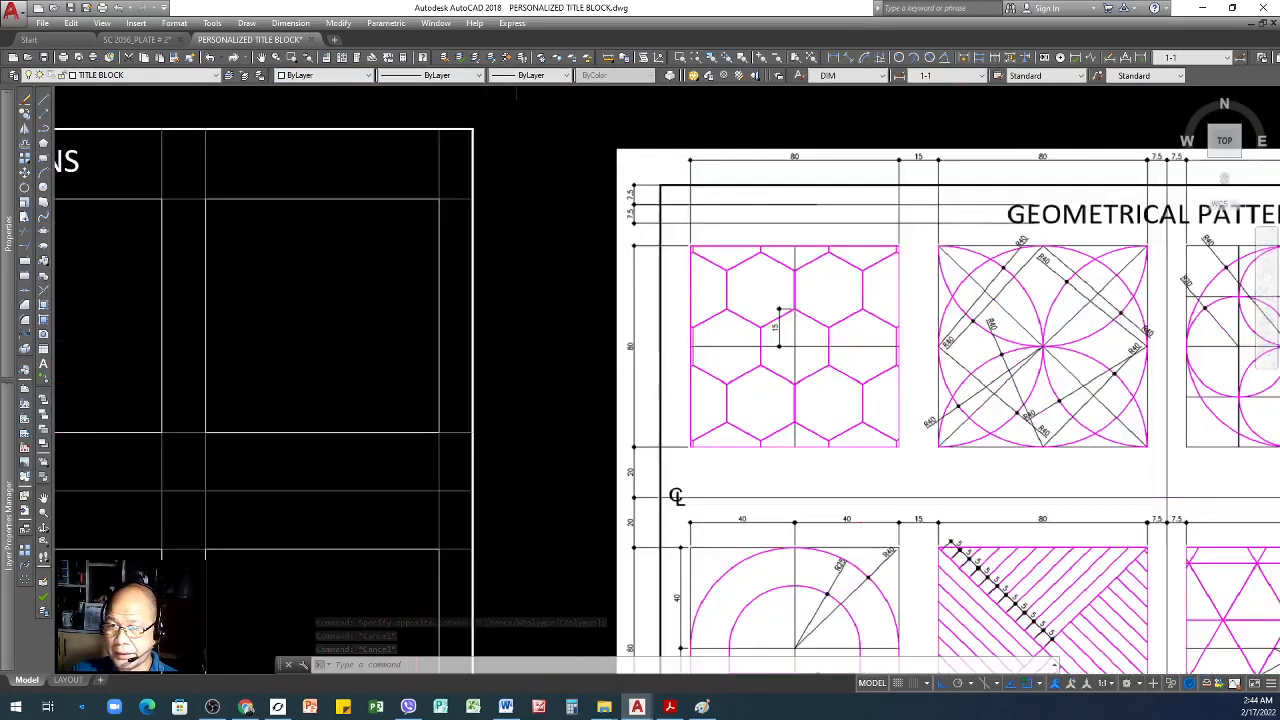
{"action": "scroll", "coordinate": [690, 325], "scroll_direction": "down", "scroll_amount": 5}
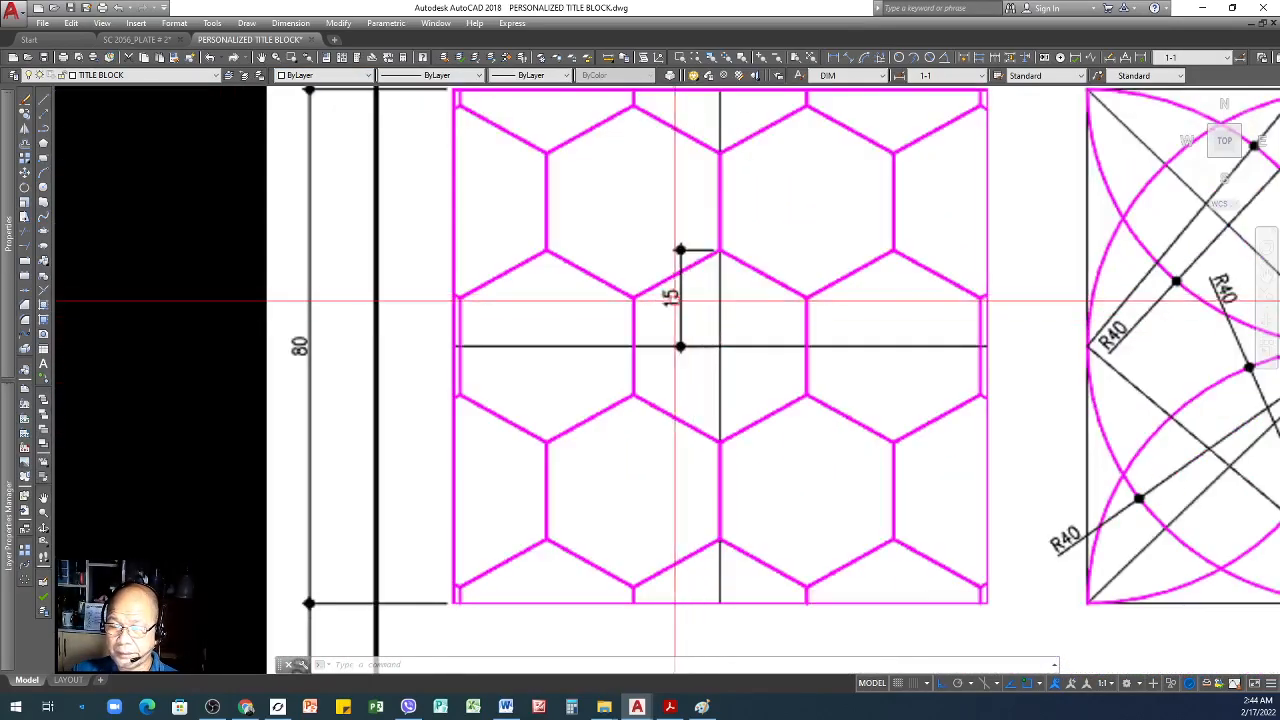
{"action": "scroll", "coordinate": [340, 338], "scroll_direction": "down", "scroll_amount": 2}
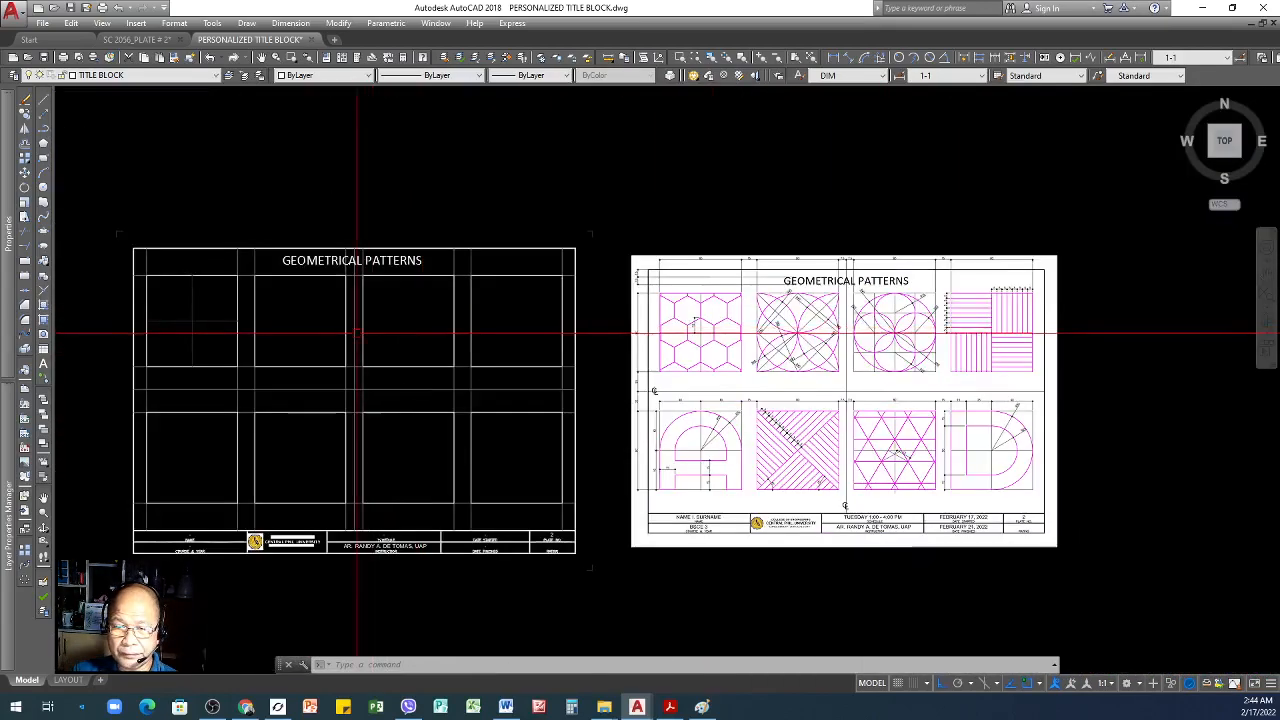
{"action": "scroll", "coordinate": [150, 330], "scroll_direction": "up", "scroll_amount": 4}
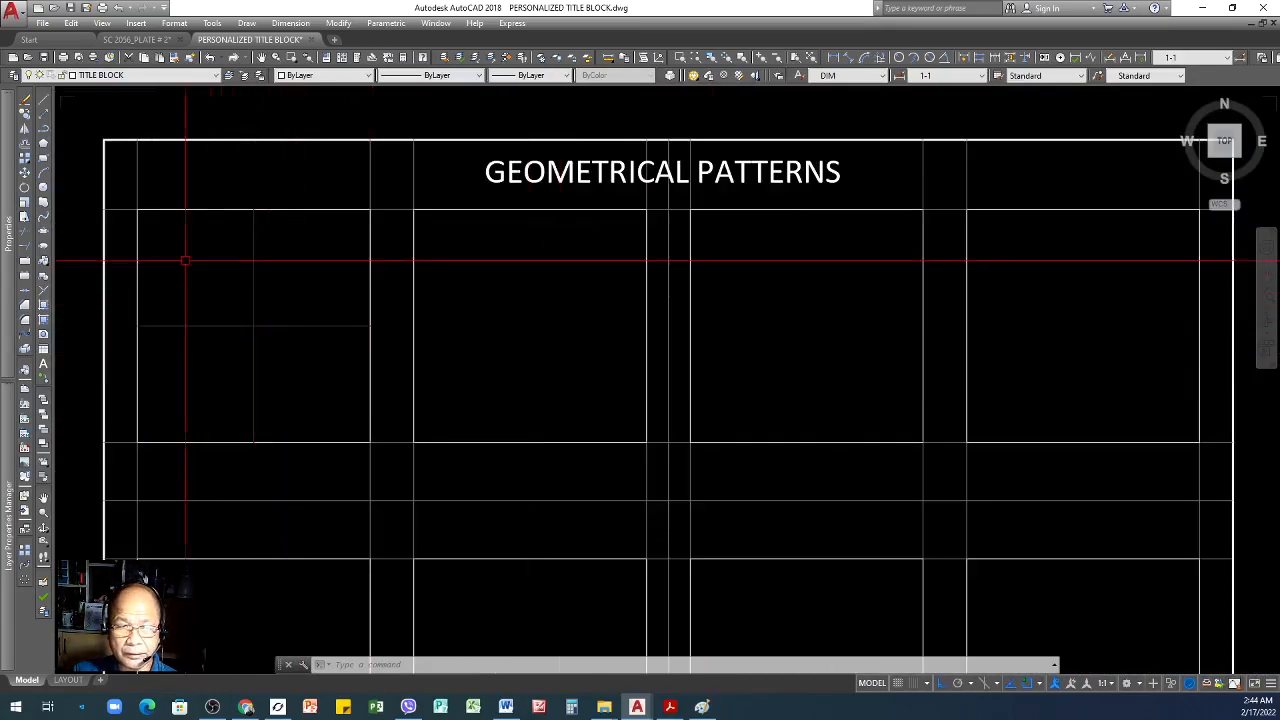
- Draw a six-sided polygon centred on the first square's centre-line intersection, inscribed in a circle of radius 15
{"action": "left_click", "coordinate": [44, 144]}
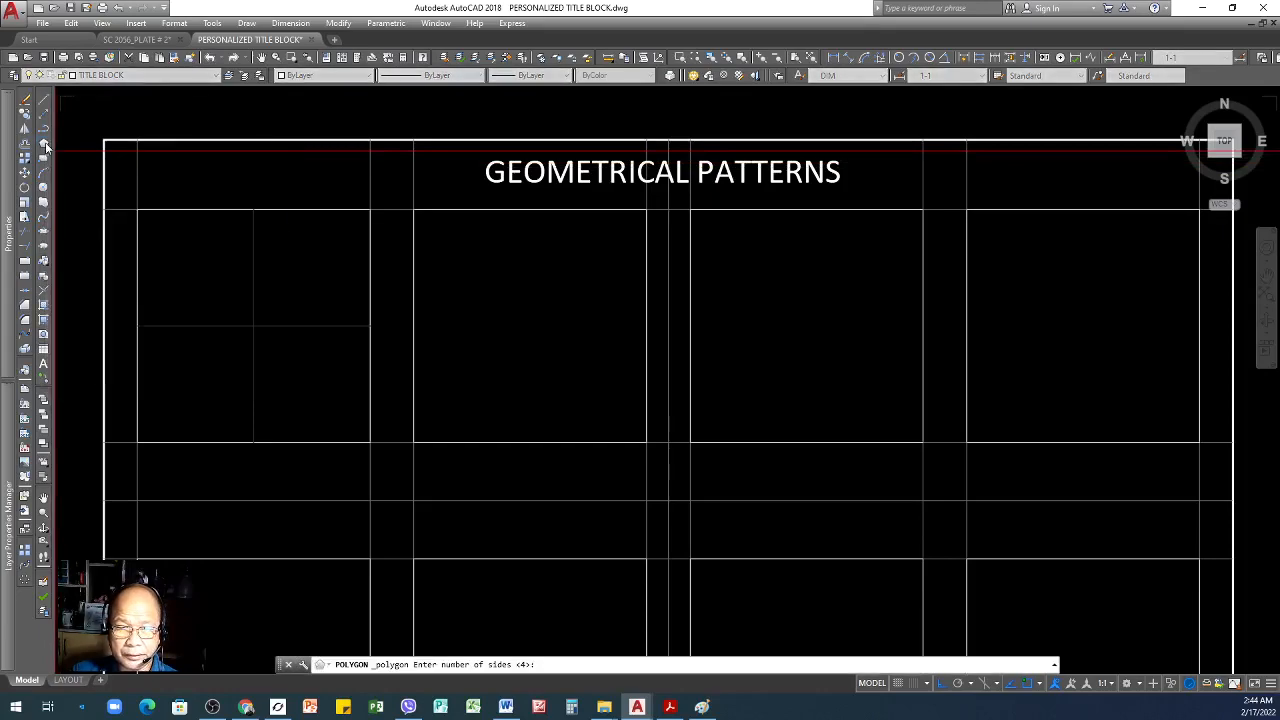
{"action": "left_click", "coordinate": [44, 144]}
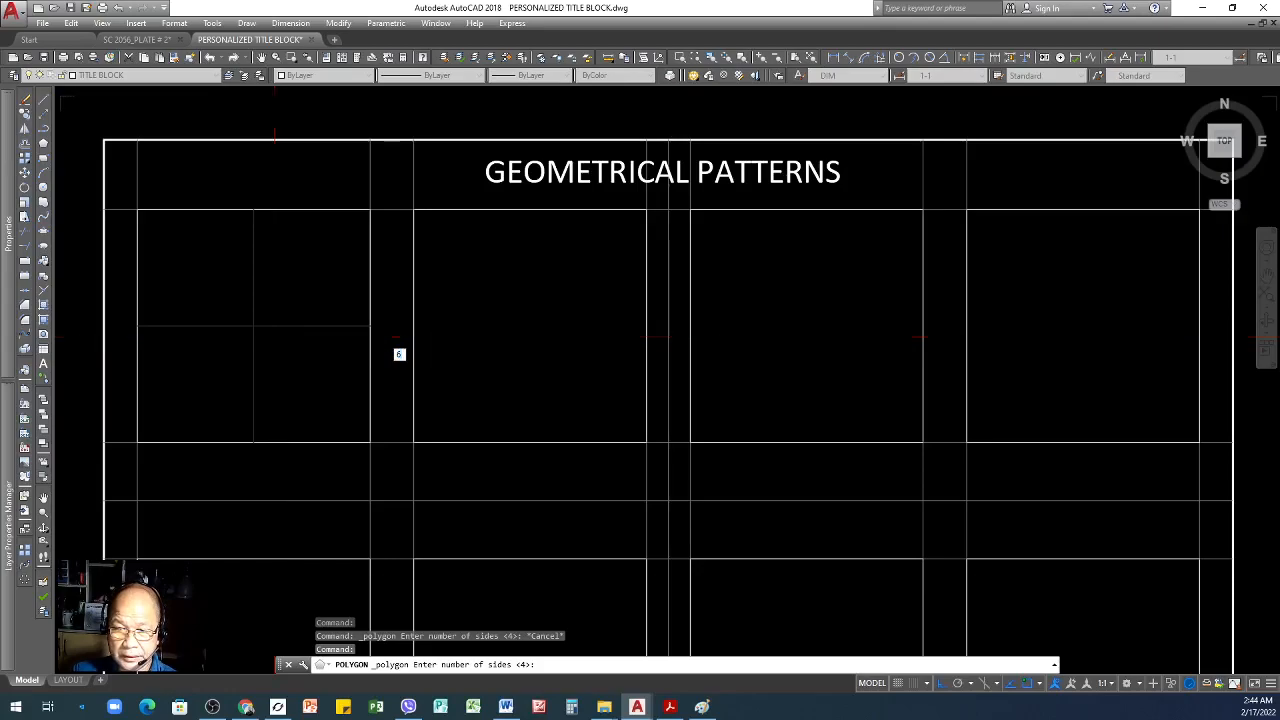
{"action": "key", "text": "Return"}
{"action": "scroll", "coordinate": [211, 316], "scroll_direction": "up", "scroll_amount": 2}
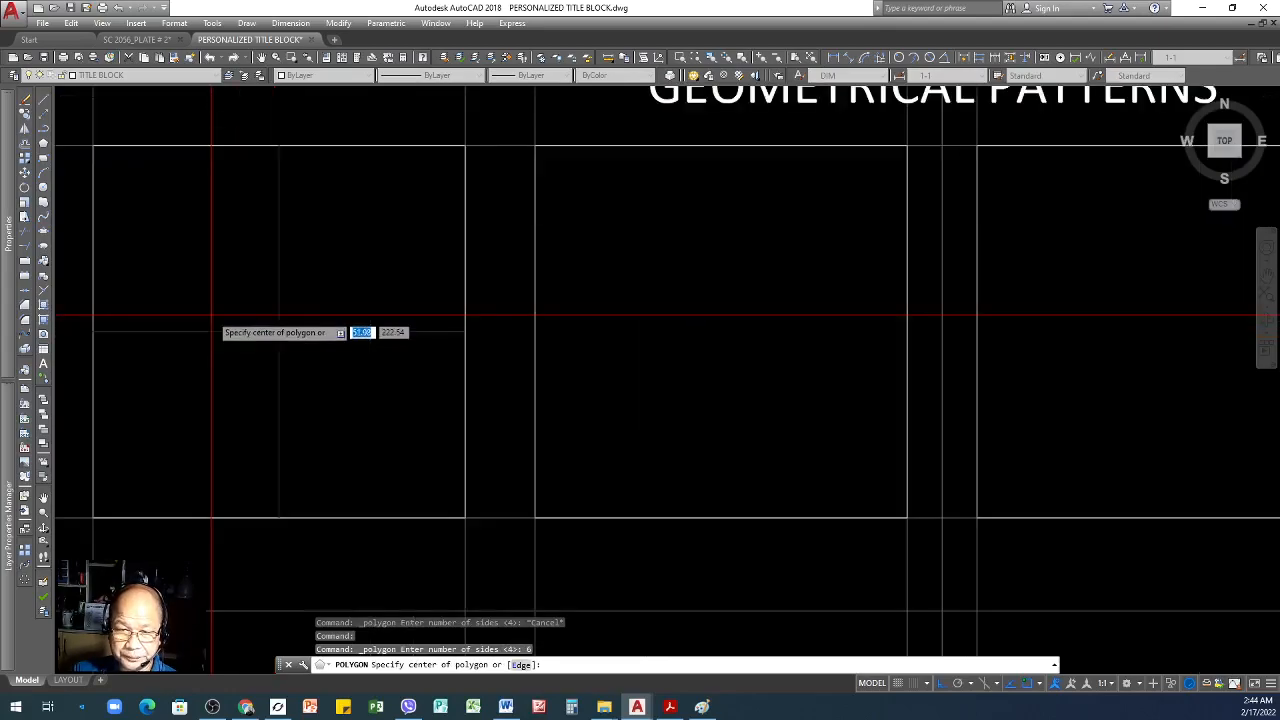
{"action": "left_click", "coordinate": [279, 332]}
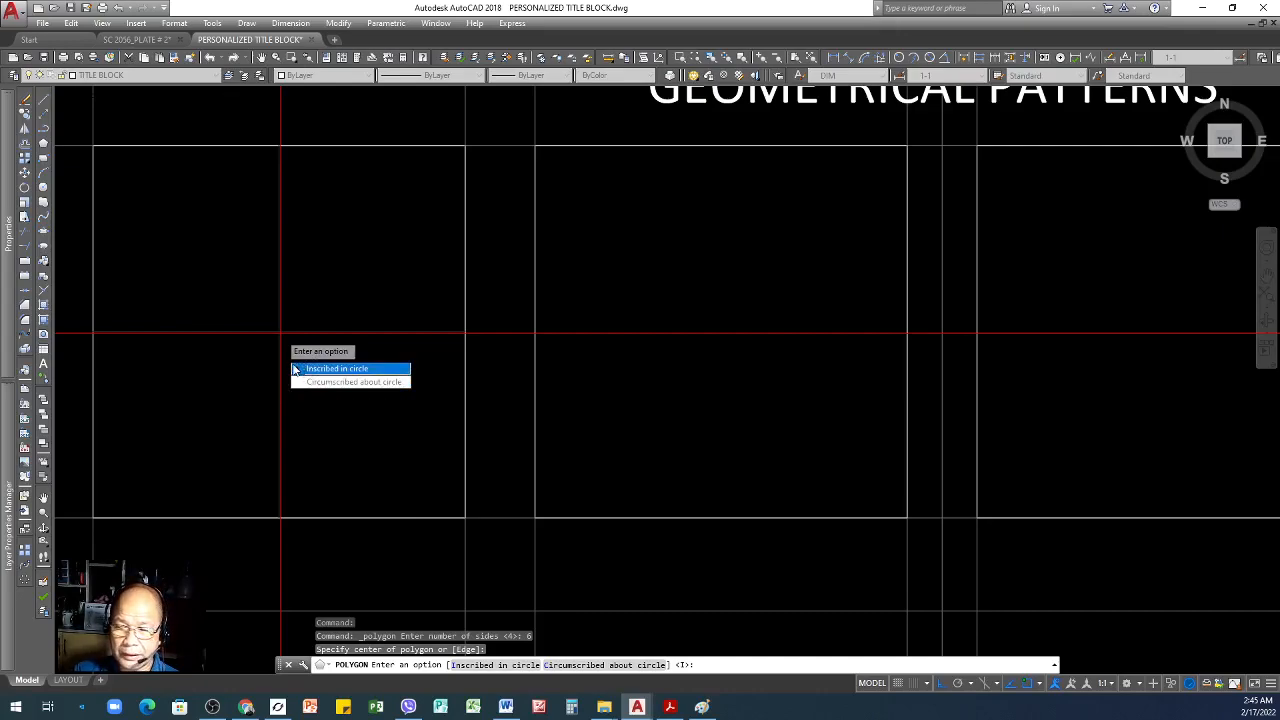
{"action": "scroll", "coordinate": [250, 370], "scroll_direction": "down", "scroll_amount": 4}
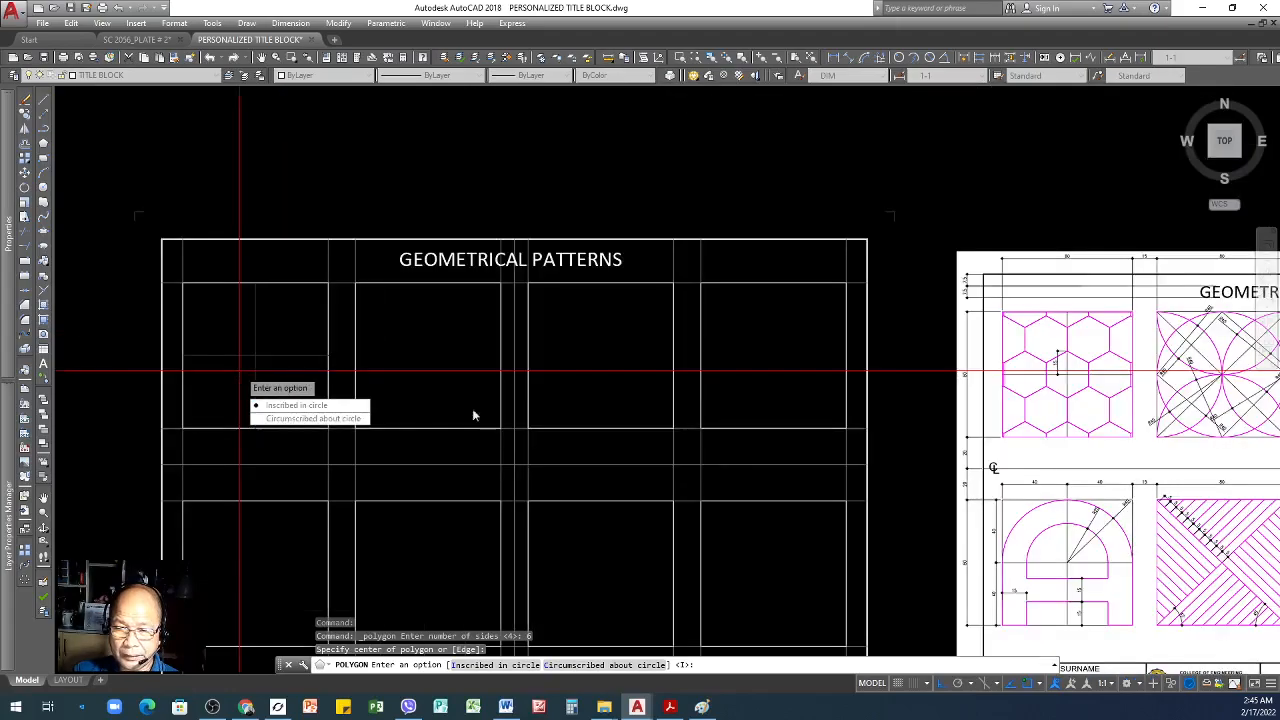
{"action": "scroll", "coordinate": [1060, 380], "scroll_direction": "up", "scroll_amount": 4}
{"action": "scroll", "coordinate": [1010, 385], "scroll_direction": "down", "scroll_amount": 6}
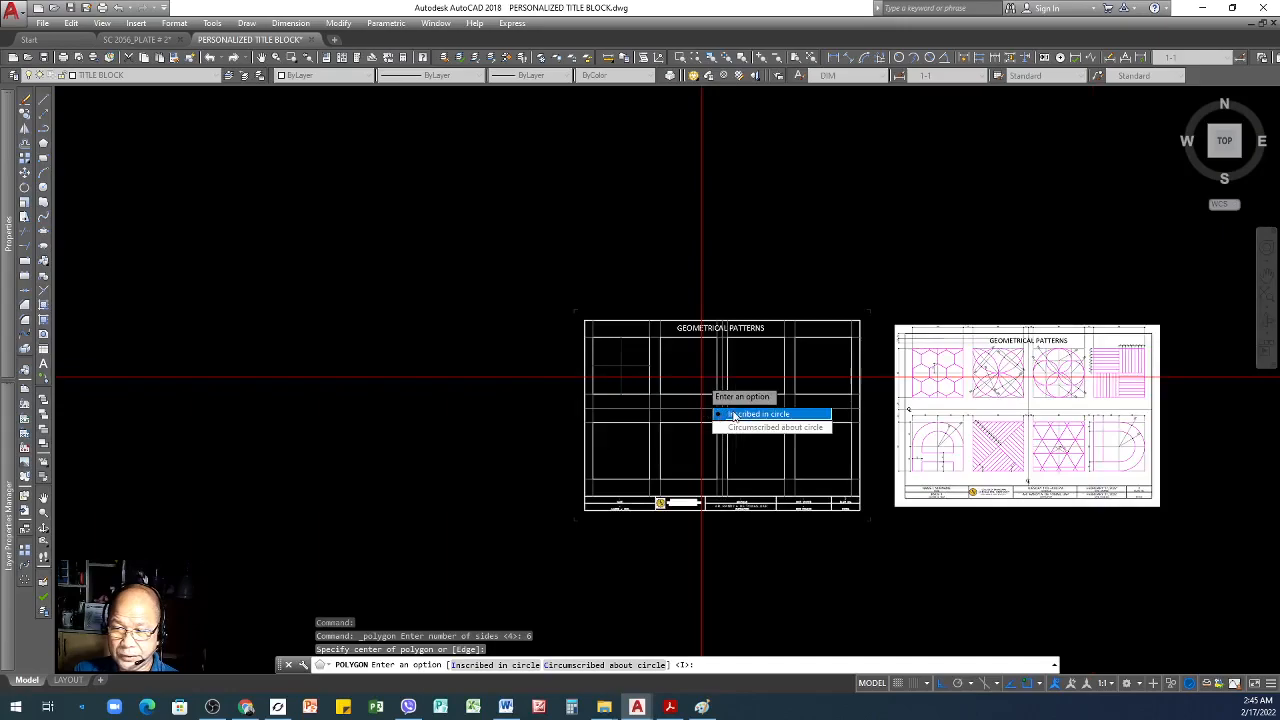
{"action": "left_click", "coordinate": [735, 416]}
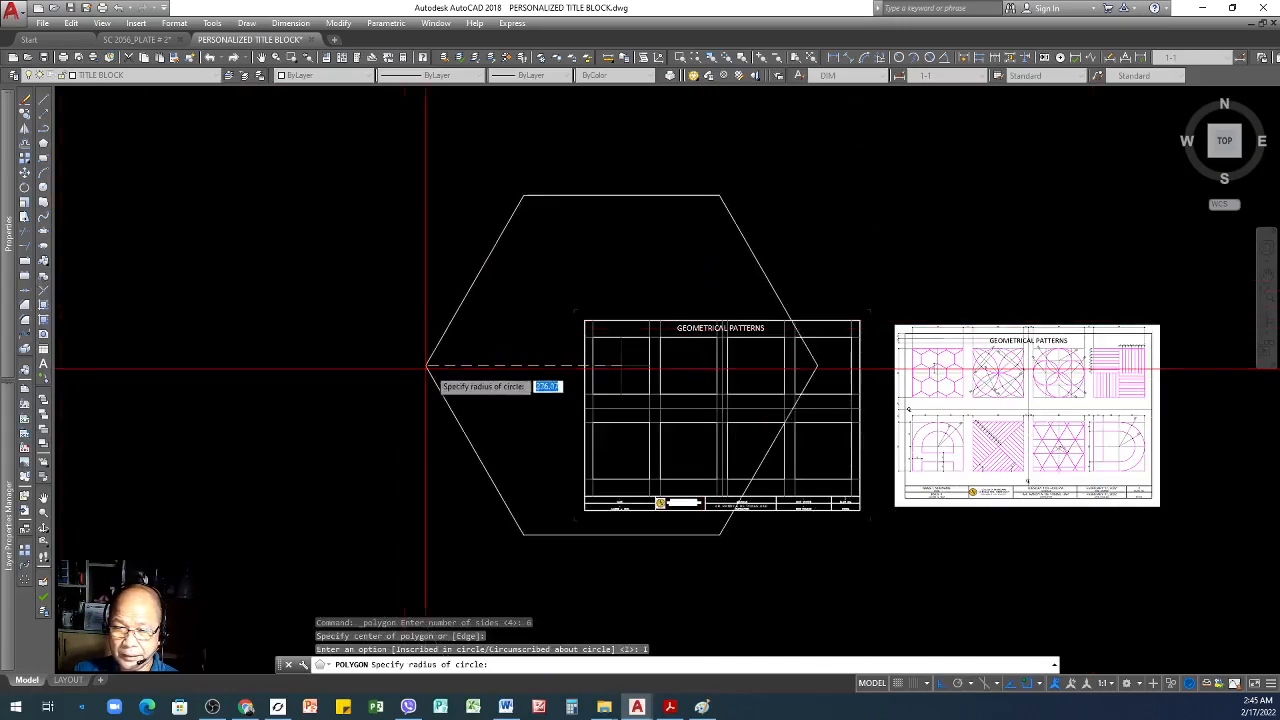
{"action": "scroll", "coordinate": [450, 380], "scroll_direction": "down", "scroll_amount": 5}
{"action": "scroll", "coordinate": [482, 372], "scroll_direction": "up", "scroll_amount": 7}
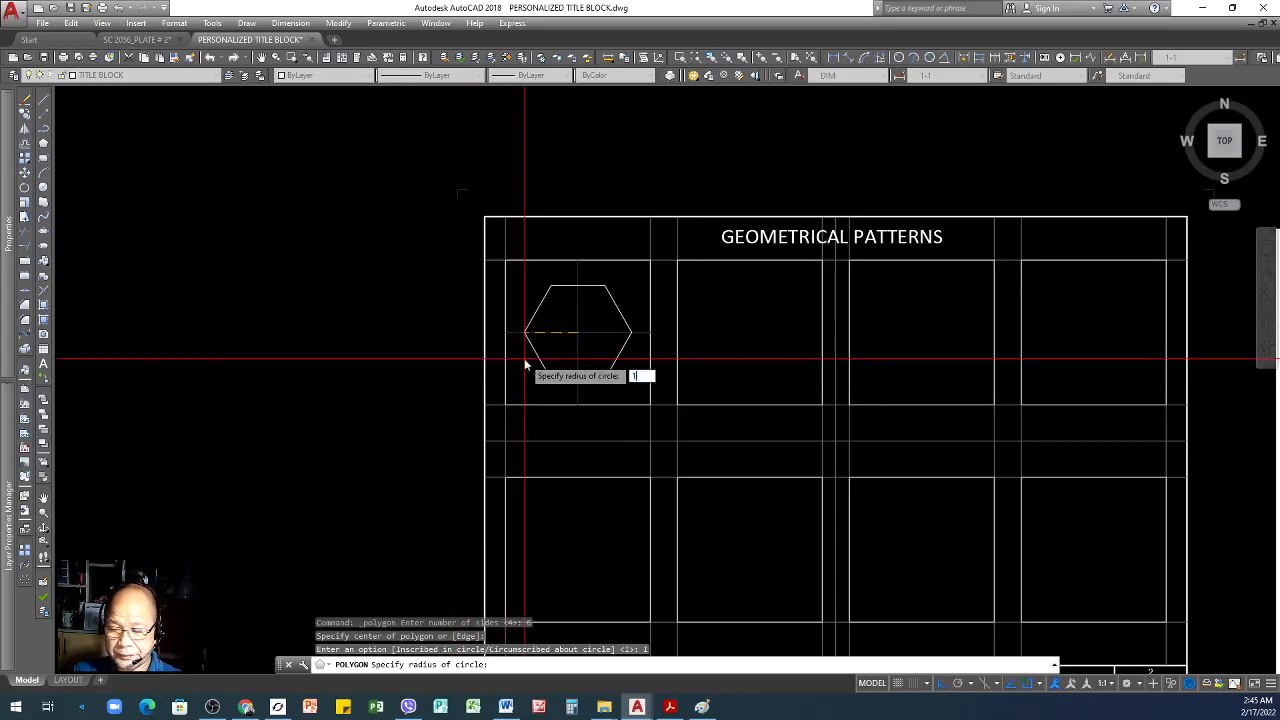
{"action": "key", "text": "Return"}
- Rotate the hexagon 90 degrees about its centre so that it points upward as in the reference
{"action": "scroll", "coordinate": [436, 375], "scroll_direction": "down", "scroll_amount": 2}
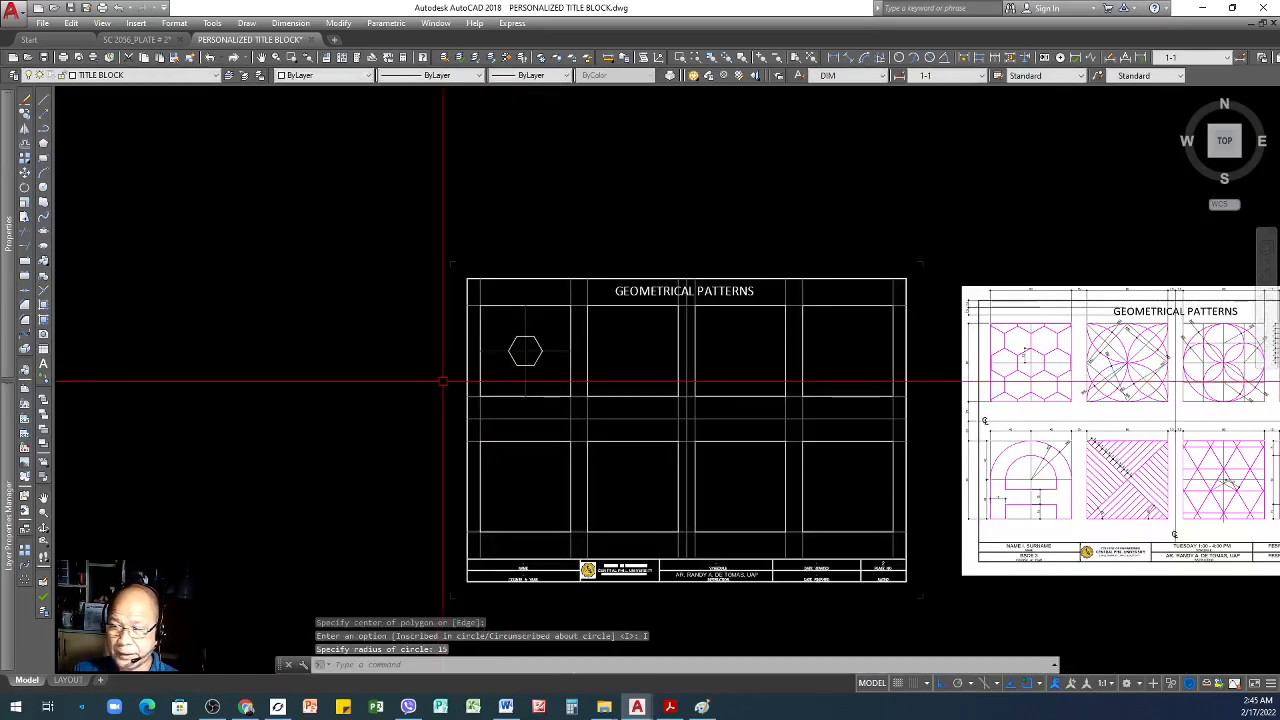
{"action": "scroll", "coordinate": [540, 360], "scroll_direction": "up", "scroll_amount": 2}
{"action": "scroll", "coordinate": [470, 357], "scroll_direction": "down", "scroll_amount": 2}
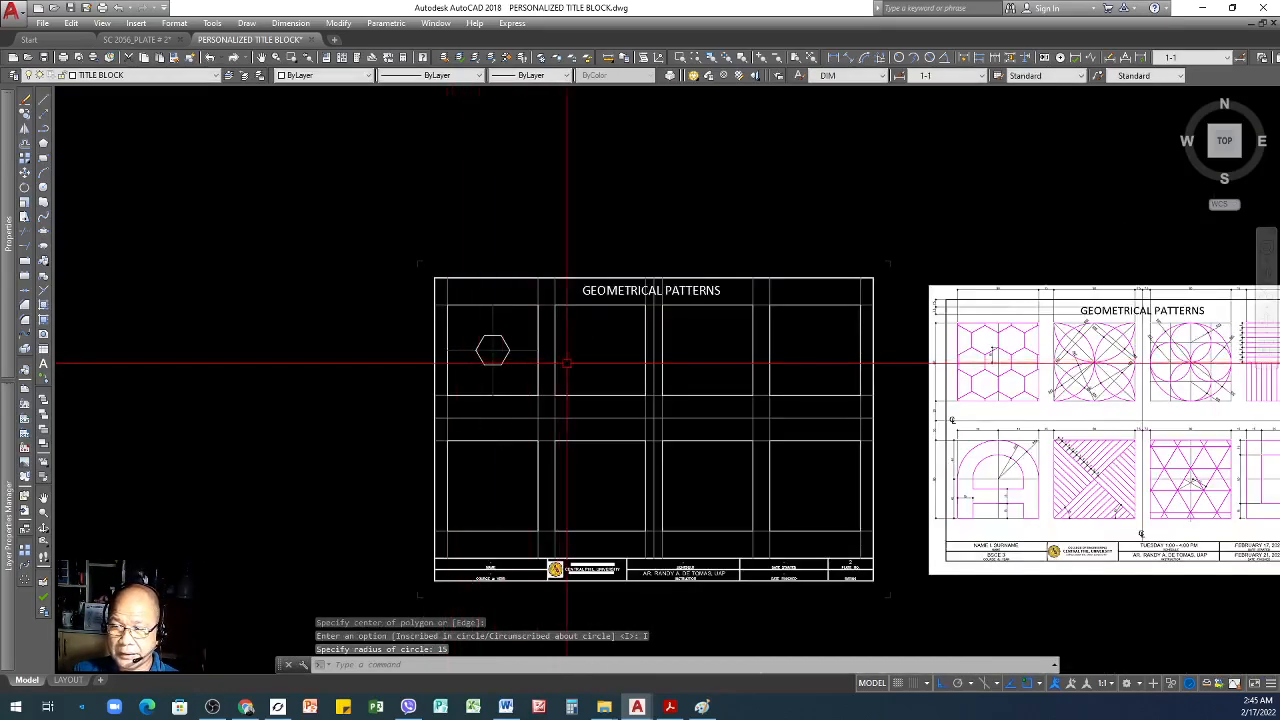
{"action": "scroll", "coordinate": [530, 355], "scroll_direction": "up", "scroll_amount": 2}
{"action": "scroll", "coordinate": [465, 357], "scroll_direction": "down", "scroll_amount": 2}
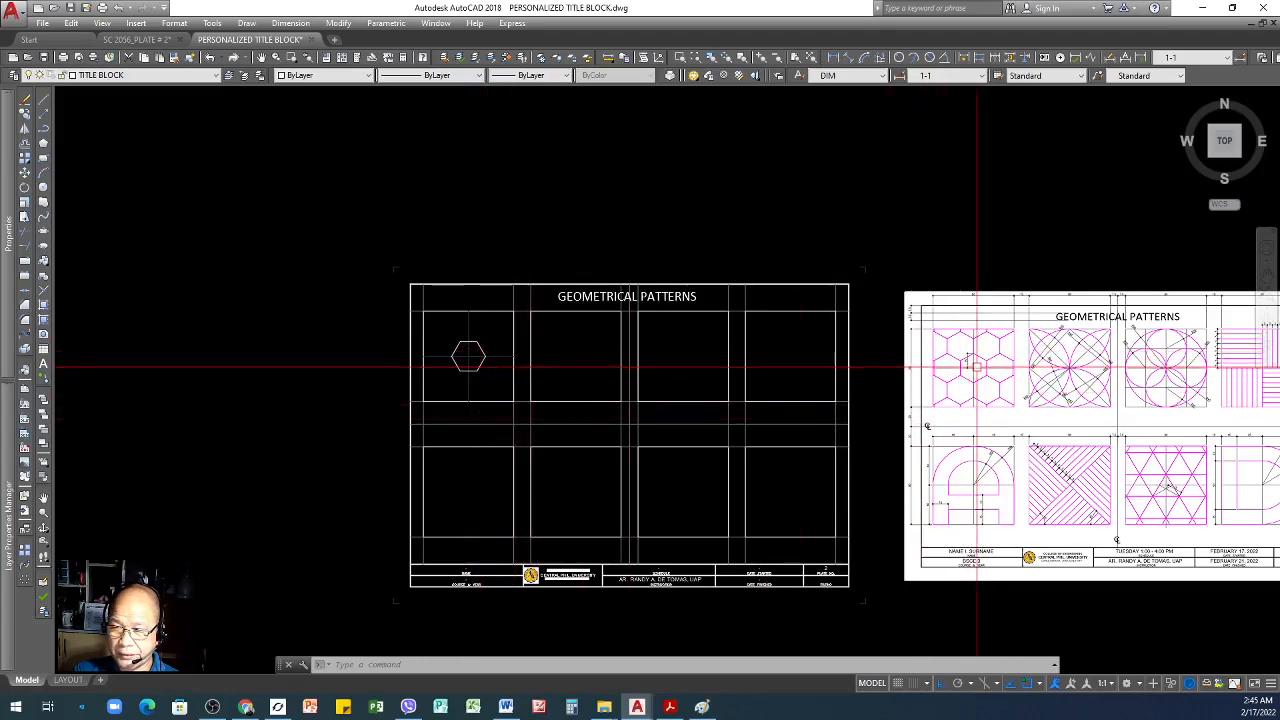
{"action": "scroll", "coordinate": [423, 350], "scroll_direction": "up", "scroll_amount": 5}
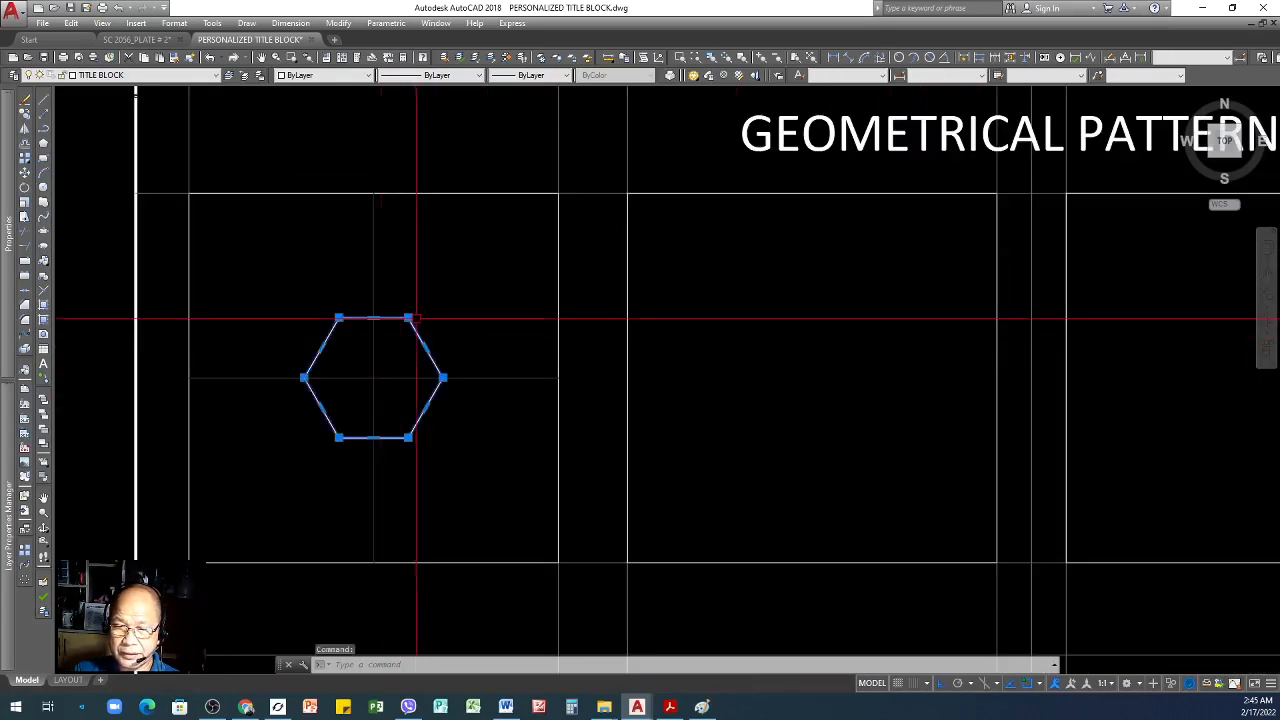
{"action": "type", "text": "o"}
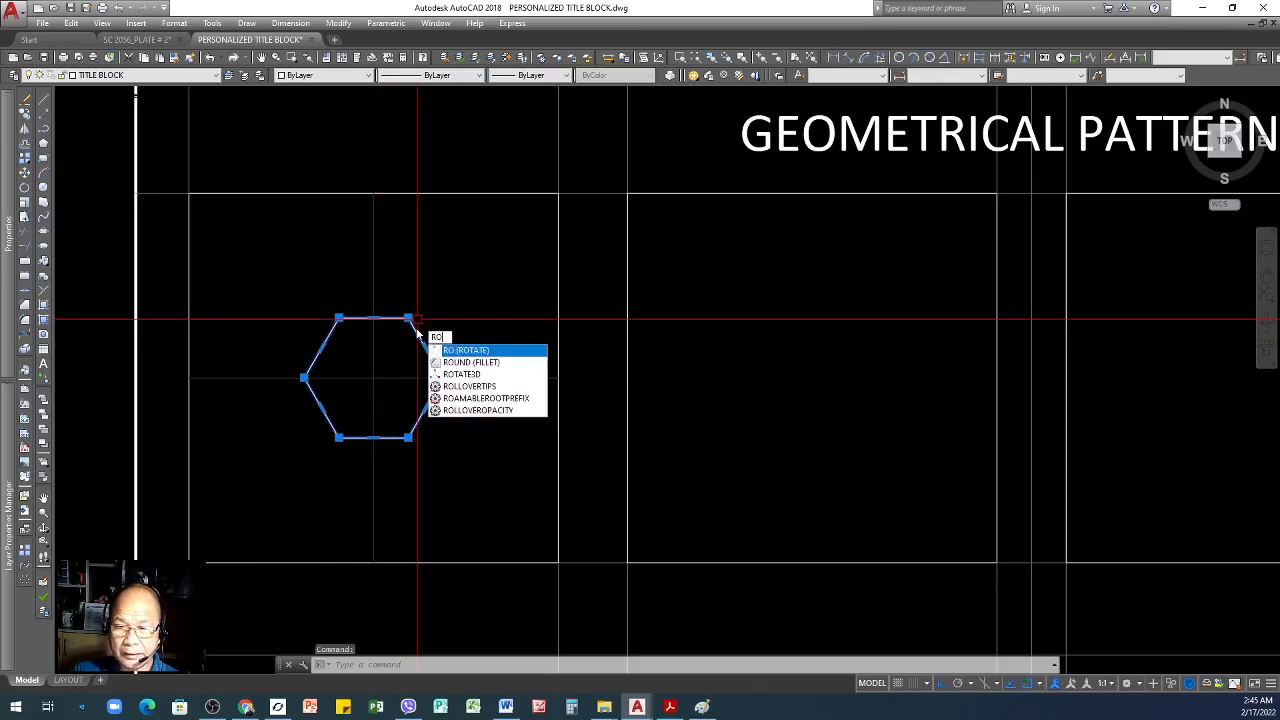
{"action": "key", "text": "Return"}
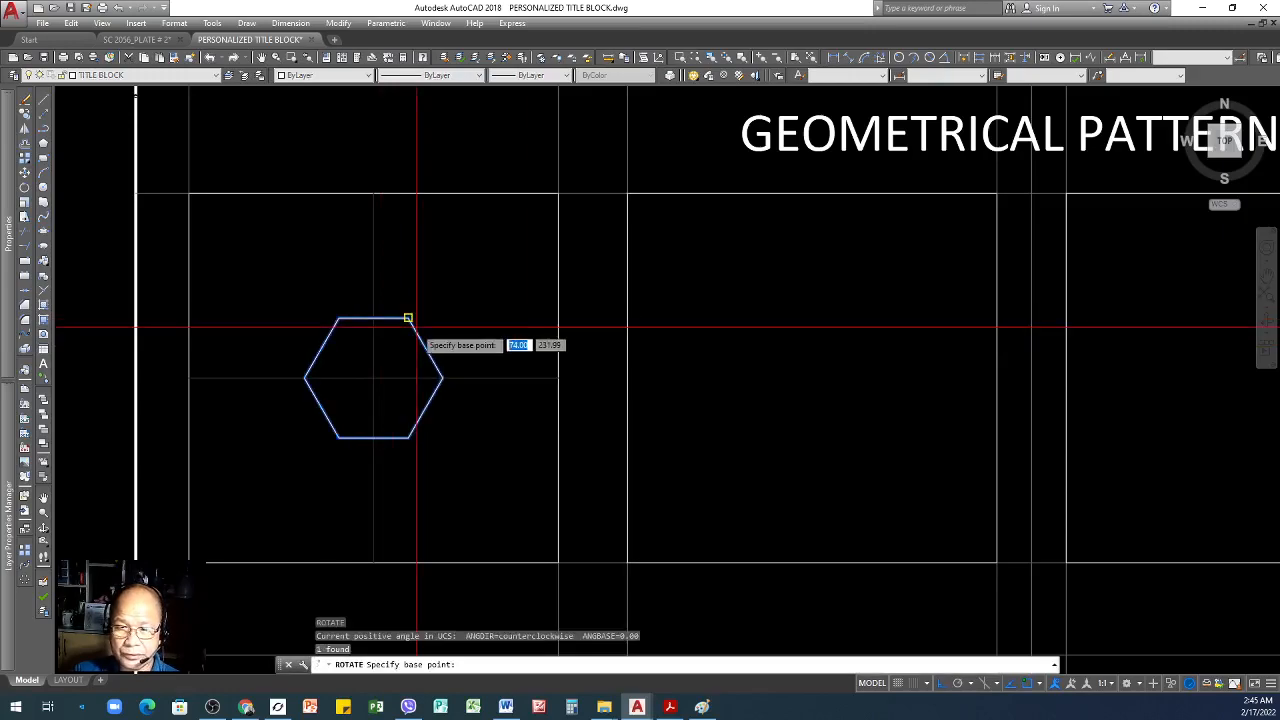
{"action": "left_click", "coordinate": [373, 378]}
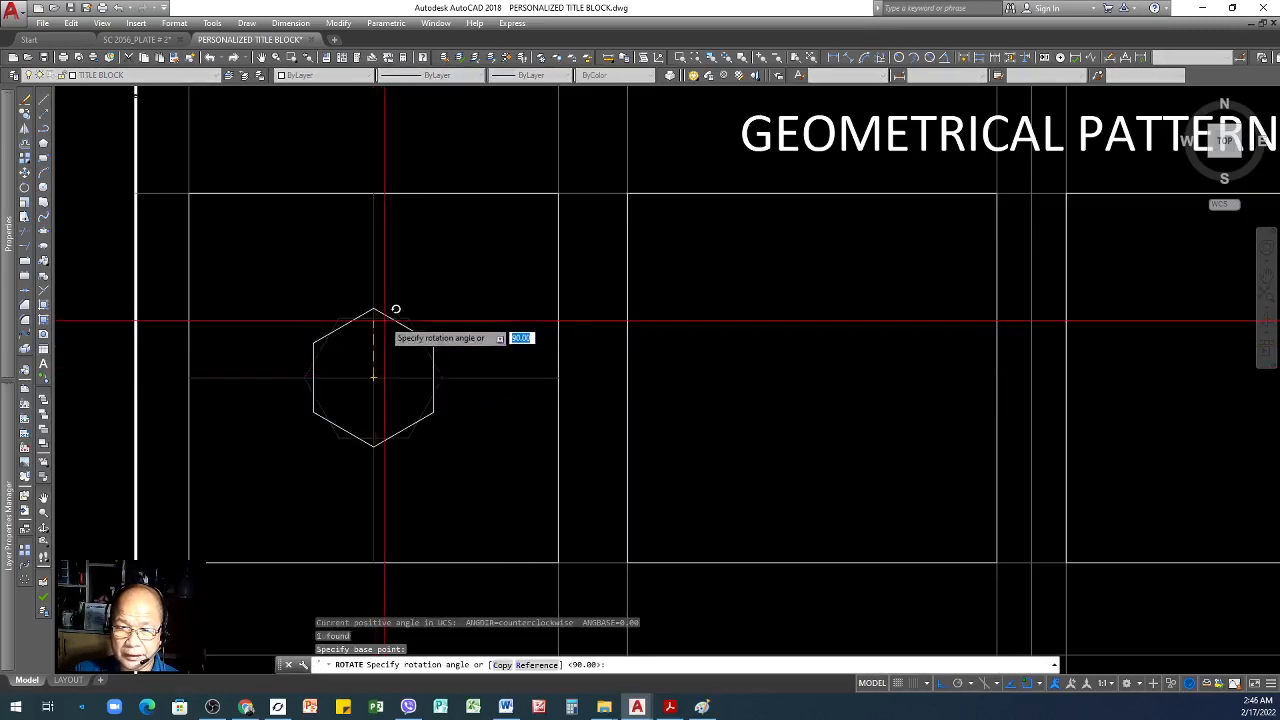
{"action": "left_click", "coordinate": [373, 193]}
- Compare the hexagon drawn in the first square with the hexagon pattern in the reference image
{"action": "scroll", "coordinate": [431, 418], "scroll_direction": "down", "scroll_amount": 6}
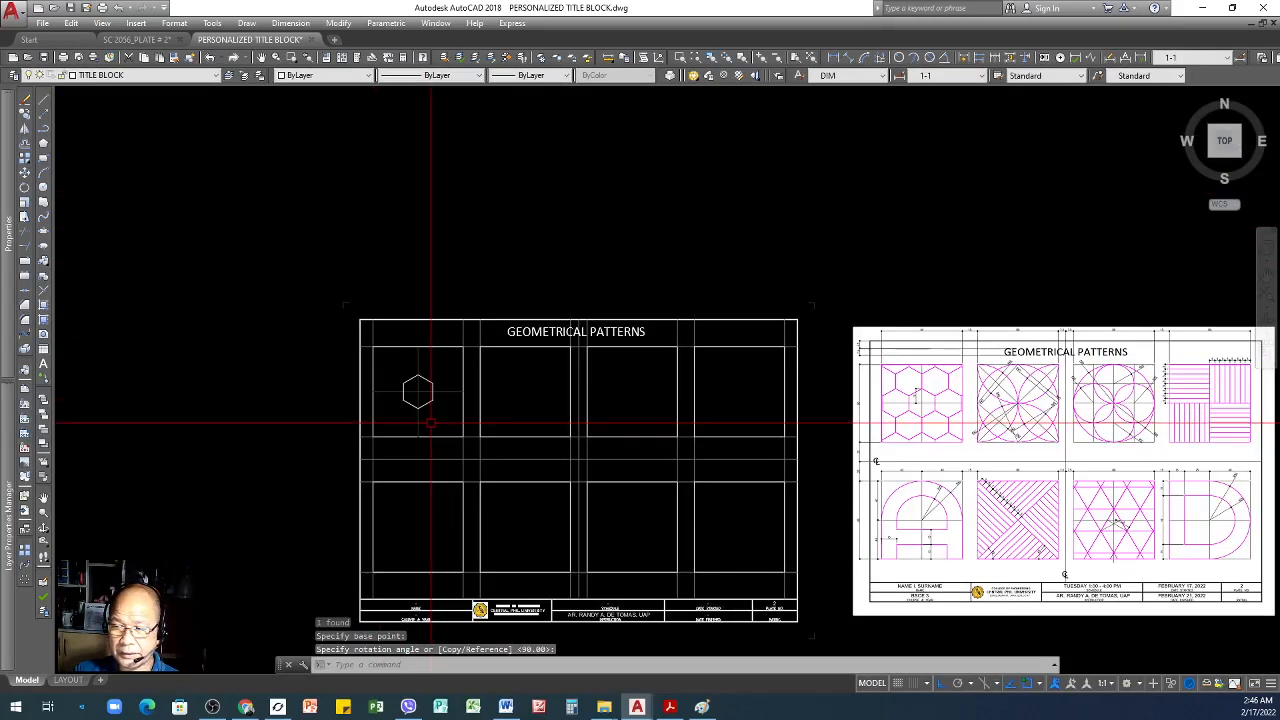
{"action": "scroll", "coordinate": [423, 351], "scroll_direction": "up", "scroll_amount": 4}
{"action": "scroll", "coordinate": [440, 420], "scroll_direction": "down", "scroll_amount": 2}
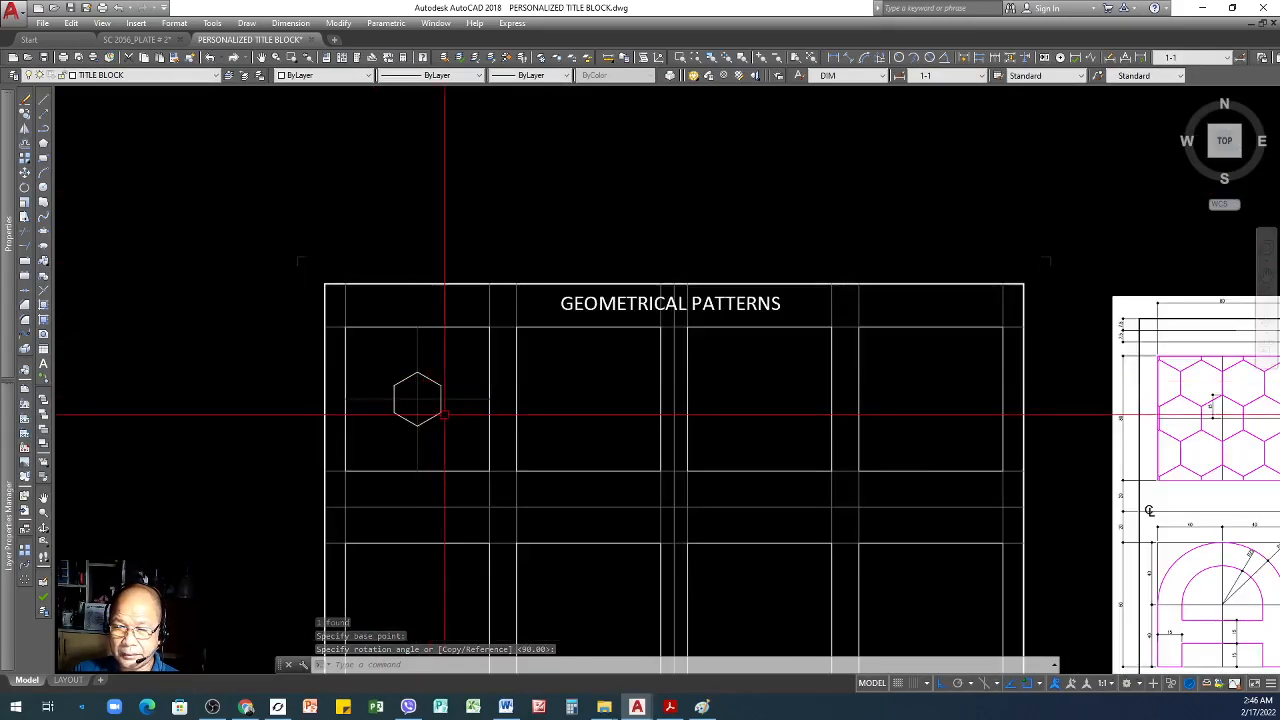
{"action": "scroll", "coordinate": [363, 396], "scroll_direction": "down", "scroll_amount": 2}
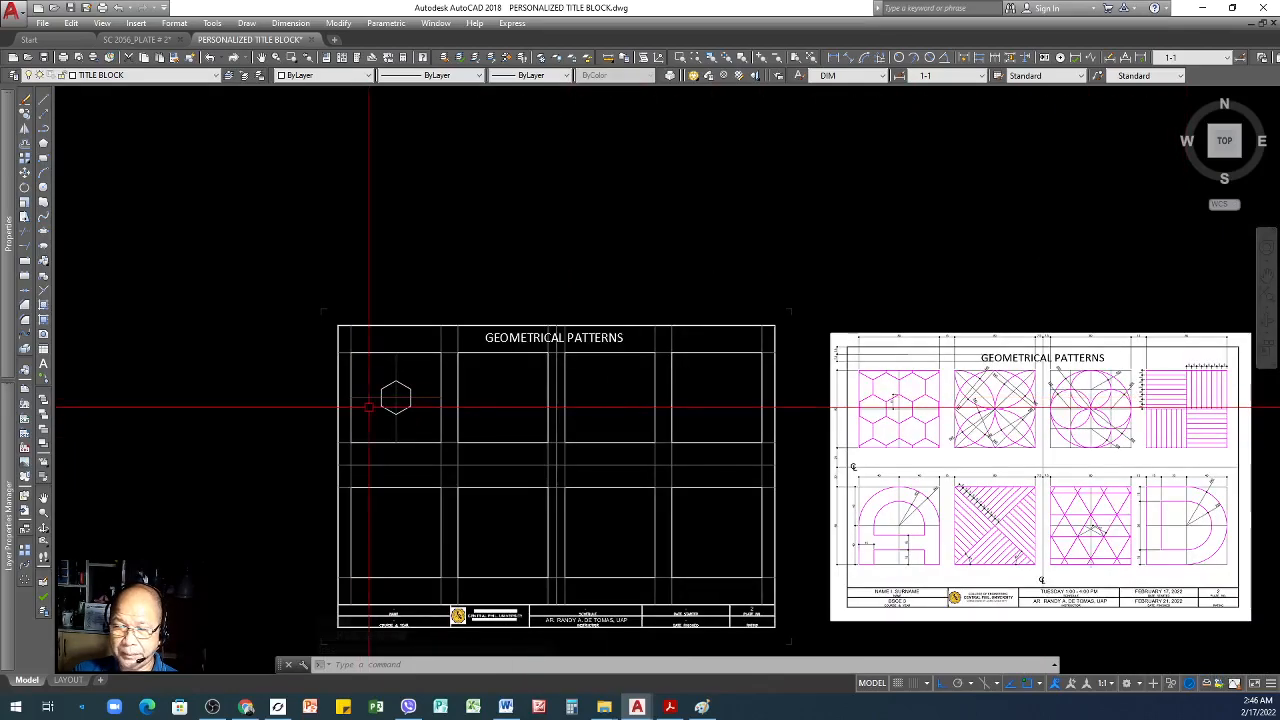
{"action": "scroll", "coordinate": [900, 392], "scroll_direction": "up", "scroll_amount": 4}
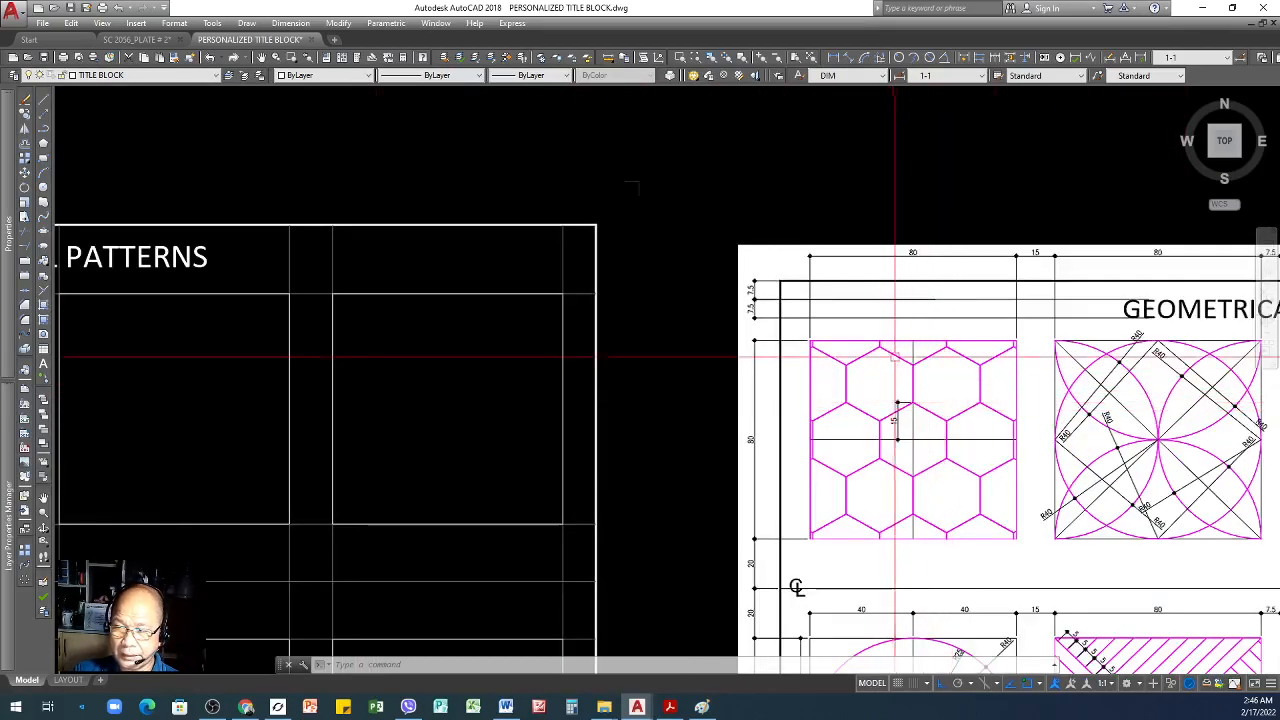
{"action": "scroll", "coordinate": [983, 388], "scroll_direction": "down", "scroll_amount": 3}
{"action": "scroll", "coordinate": [420, 390], "scroll_direction": "up", "scroll_amount": 4}
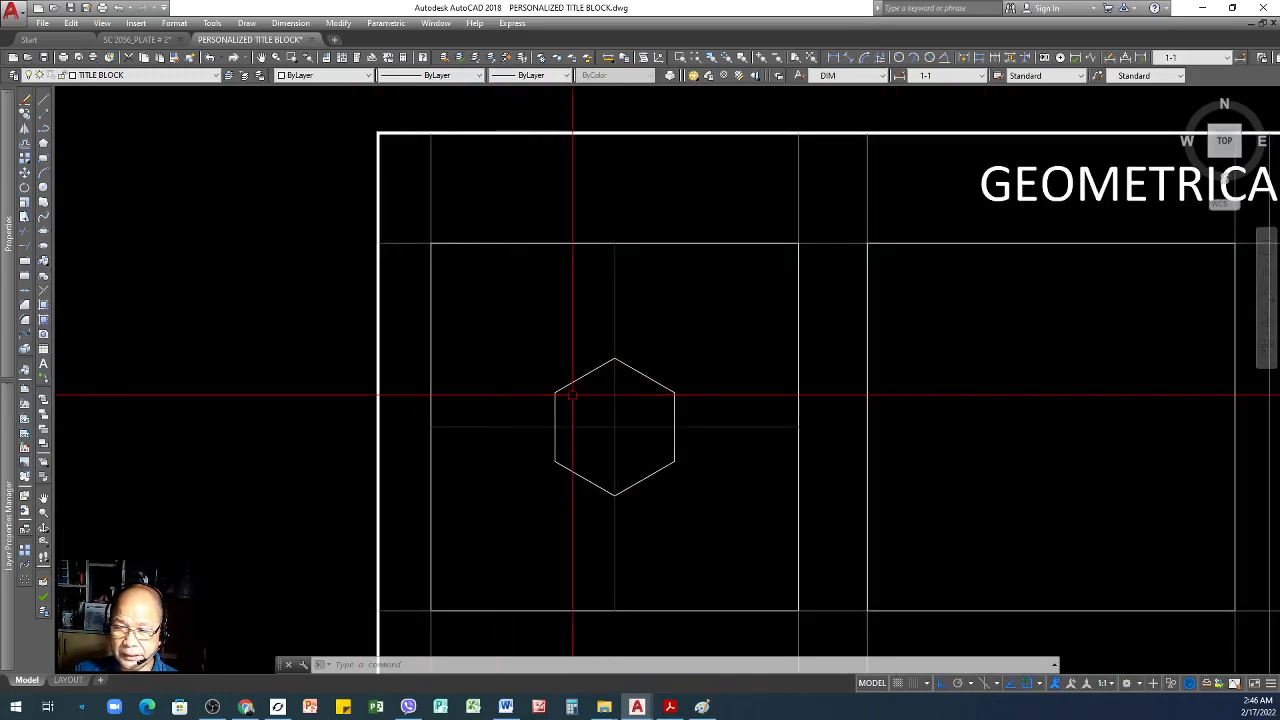
{"action": "left_click", "coordinate": [646, 376]}
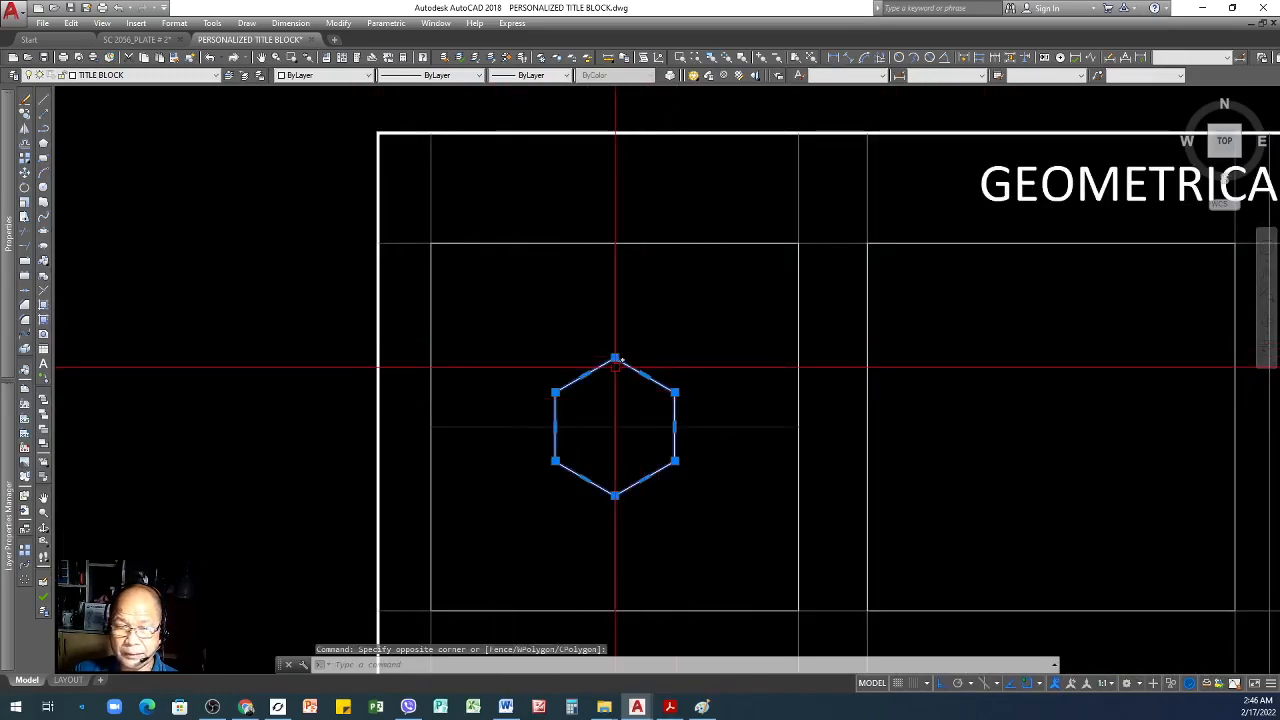
{"action": "key", "text": "Escape"}
{"action": "left_click", "coordinate": [215, 76]}
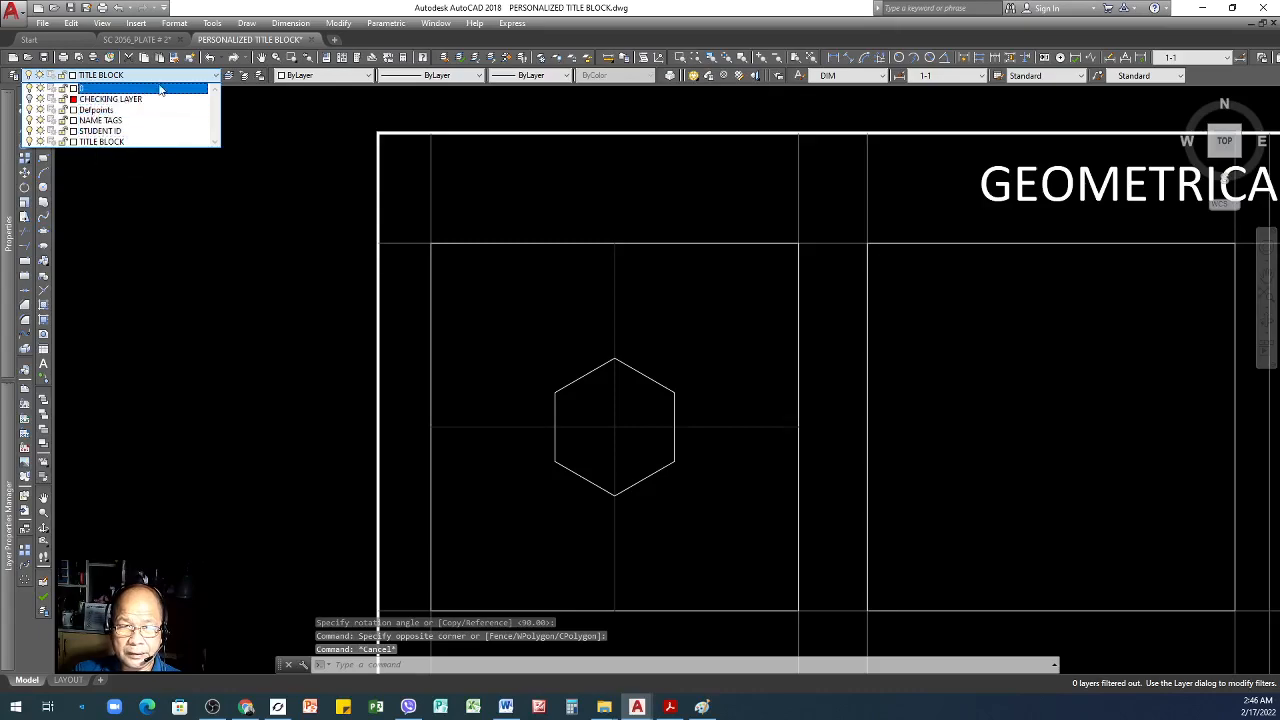
{"action": "left_click", "coordinate": [641, 377]}
{"action": "left_click", "coordinate": [645, 373]}
{"action": "key", "text": "Escape"}
{"action": "left_click", "coordinate": [650, 373]}
{"action": "key", "text": "Escape"}
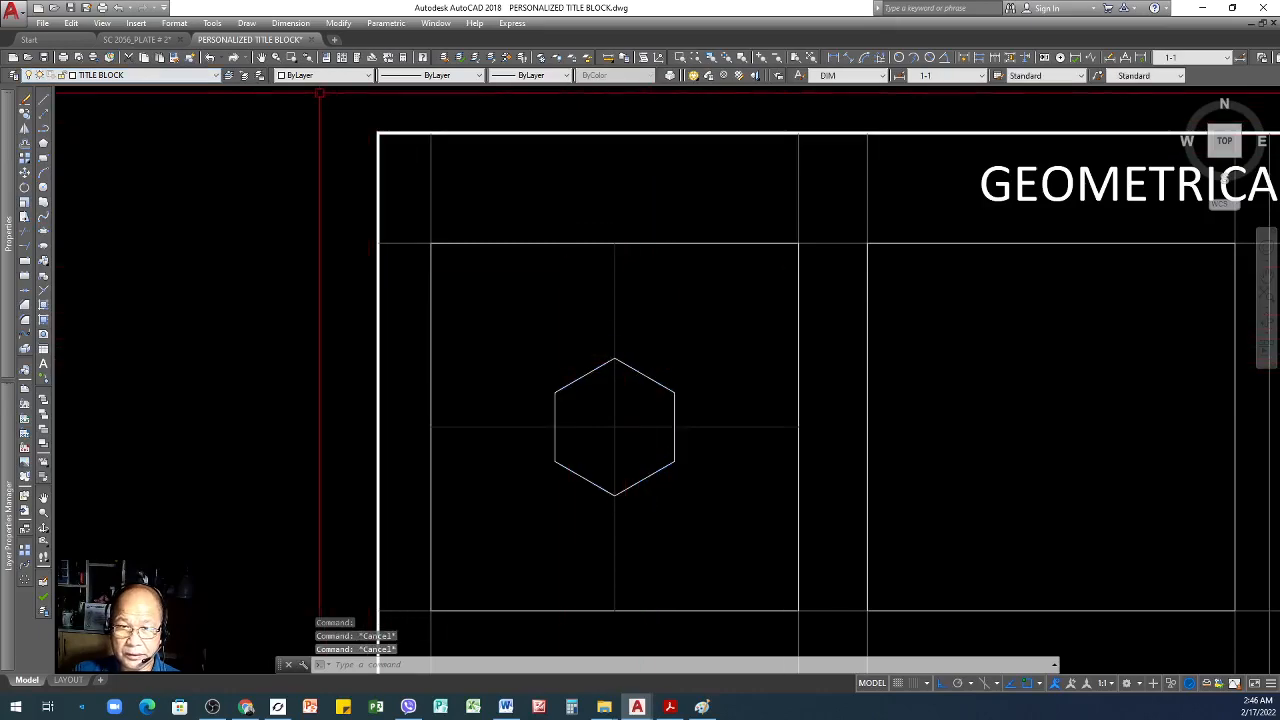
- Create a new layer named RAD_OBJECT OUTLINE and set its colour to magenta
{"action": "left_click", "coordinate": [175, 23]}
{"action": "left_click", "coordinate": [189, 41]}
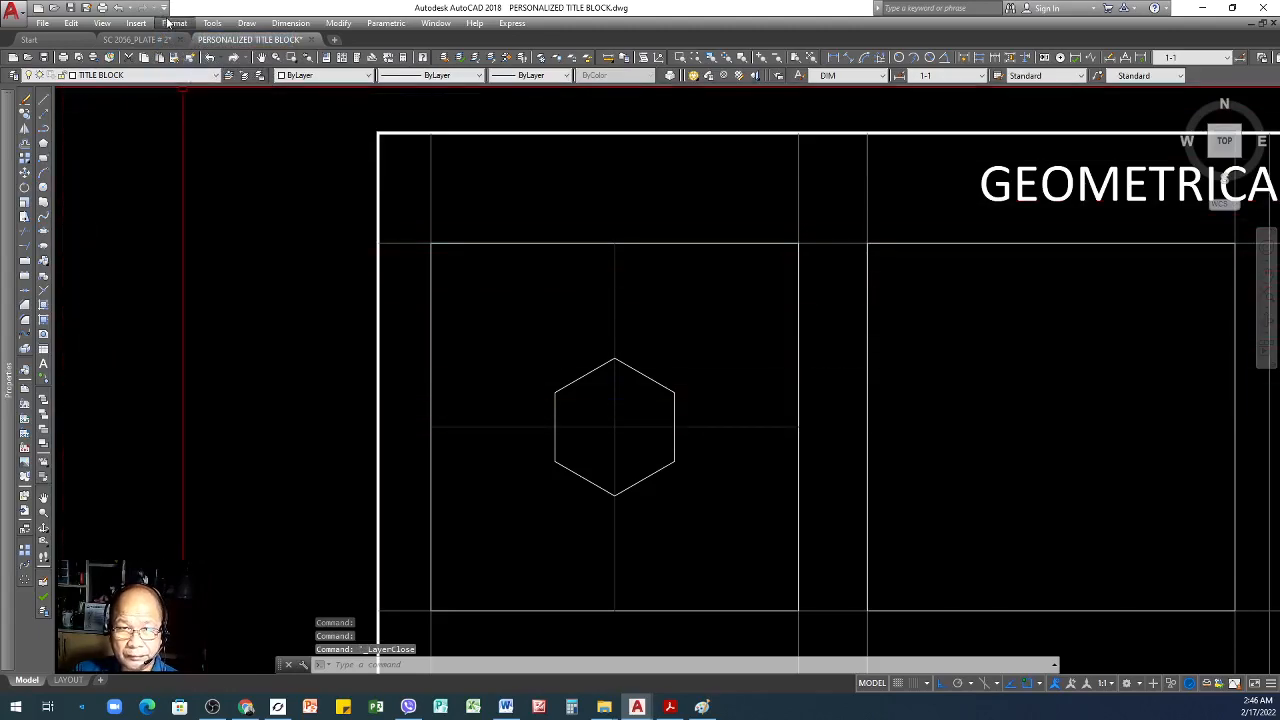
{"action": "left_click", "coordinate": [173, 23]}
{"action": "left_click", "coordinate": [187, 40]}
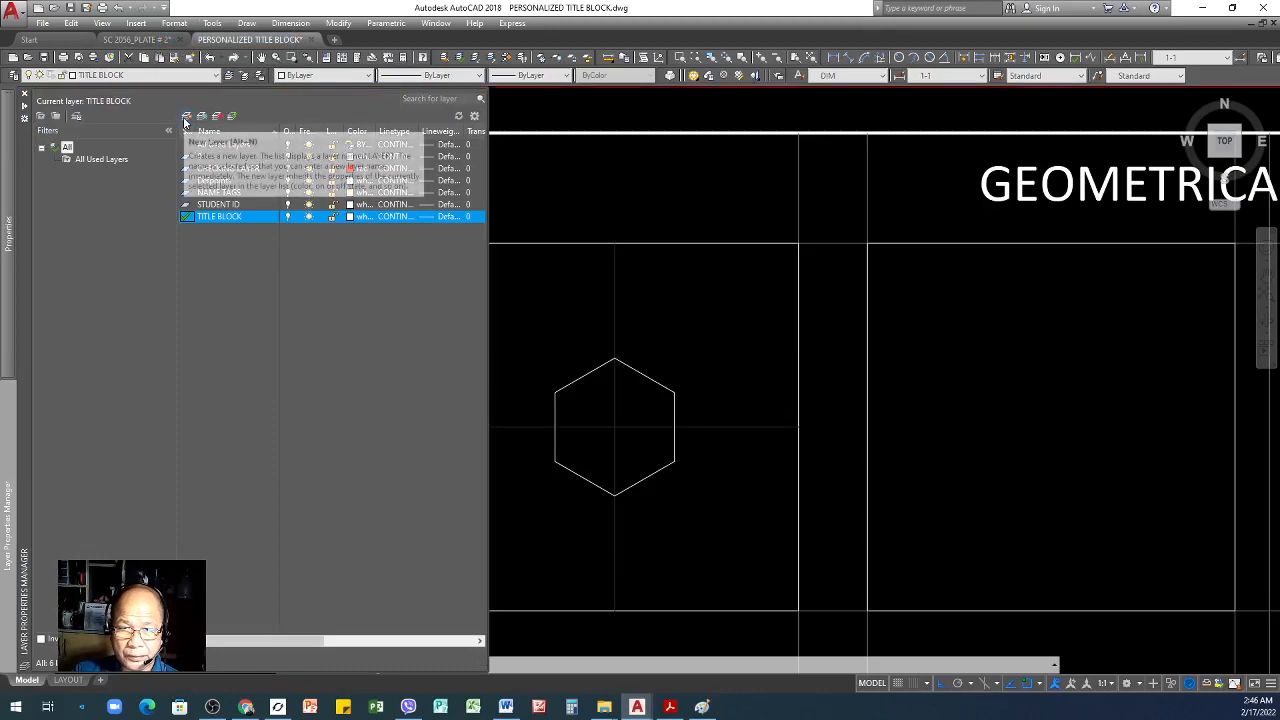
{"action": "left_click", "coordinate": [185, 117]}
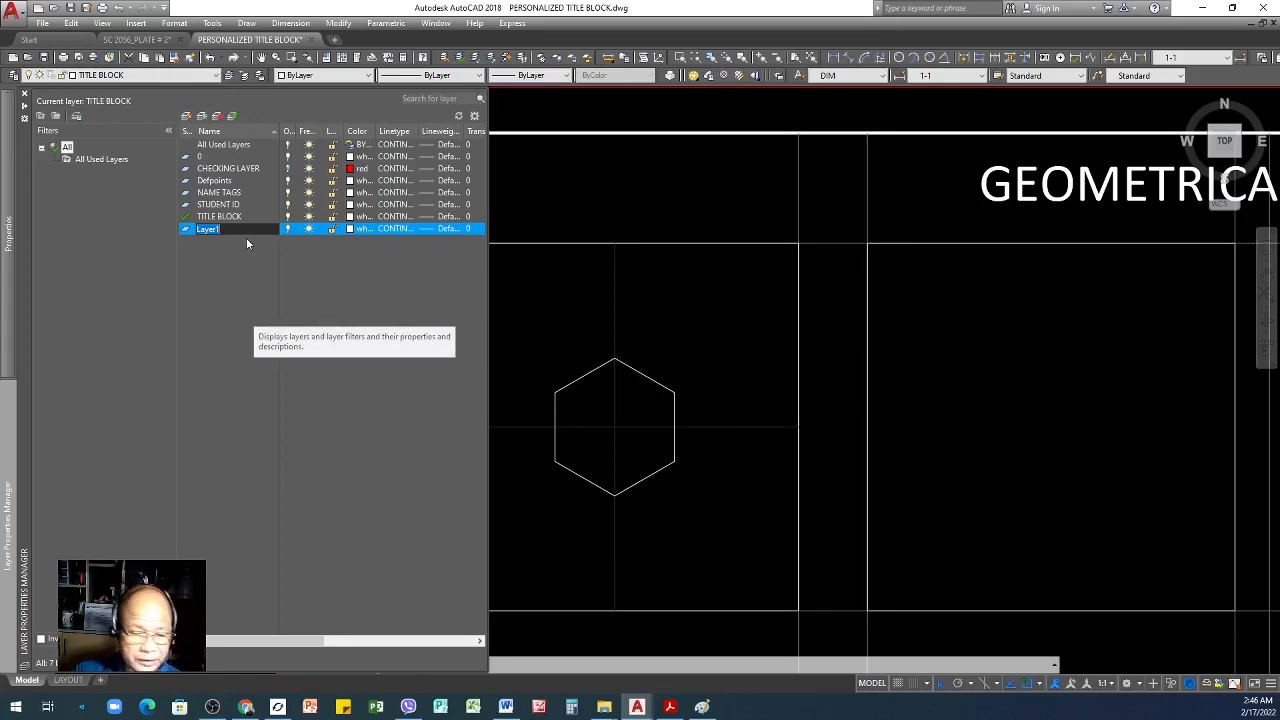
{"action": "type", "text": "RAD_OBJECT OUTLI..."}
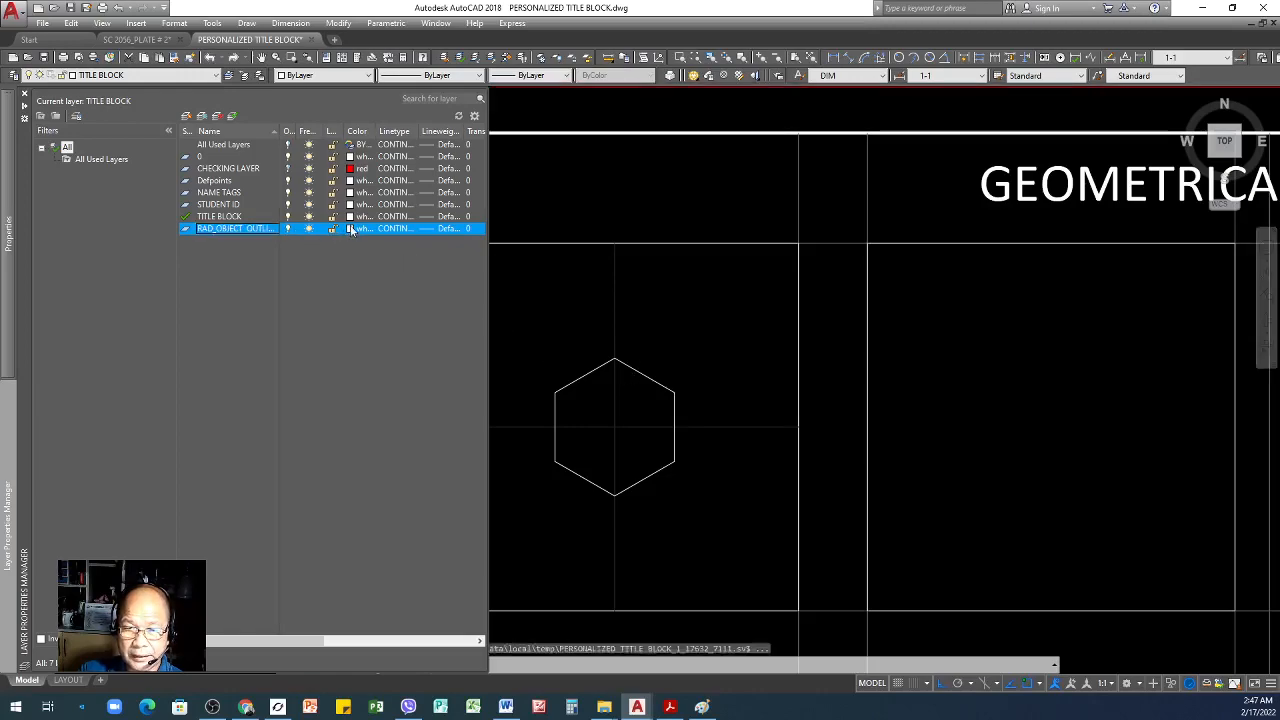
{"action": "left_click", "coordinate": [351, 229]}
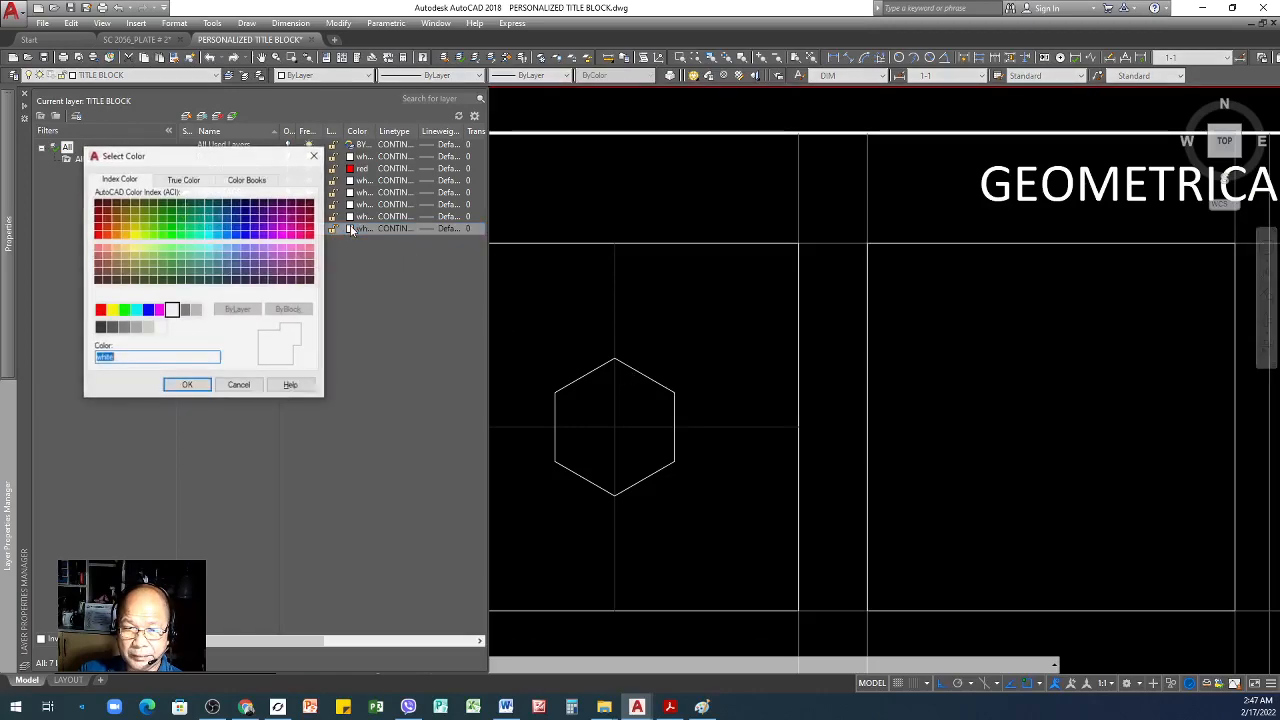
{"action": "left_click", "coordinate": [188, 386]}
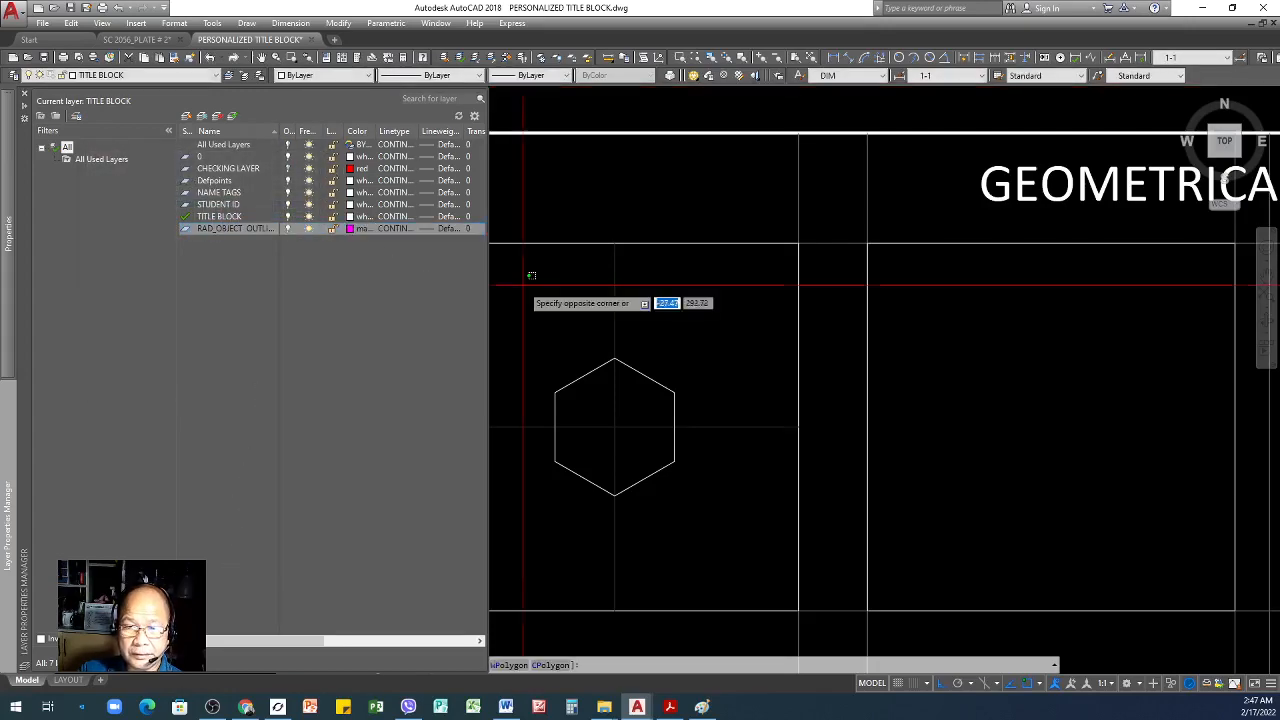
- Move the hexagon in the first square to the RAD_OBJECT OUTLINE layer
{"action": "left_click", "coordinate": [217, 77]}
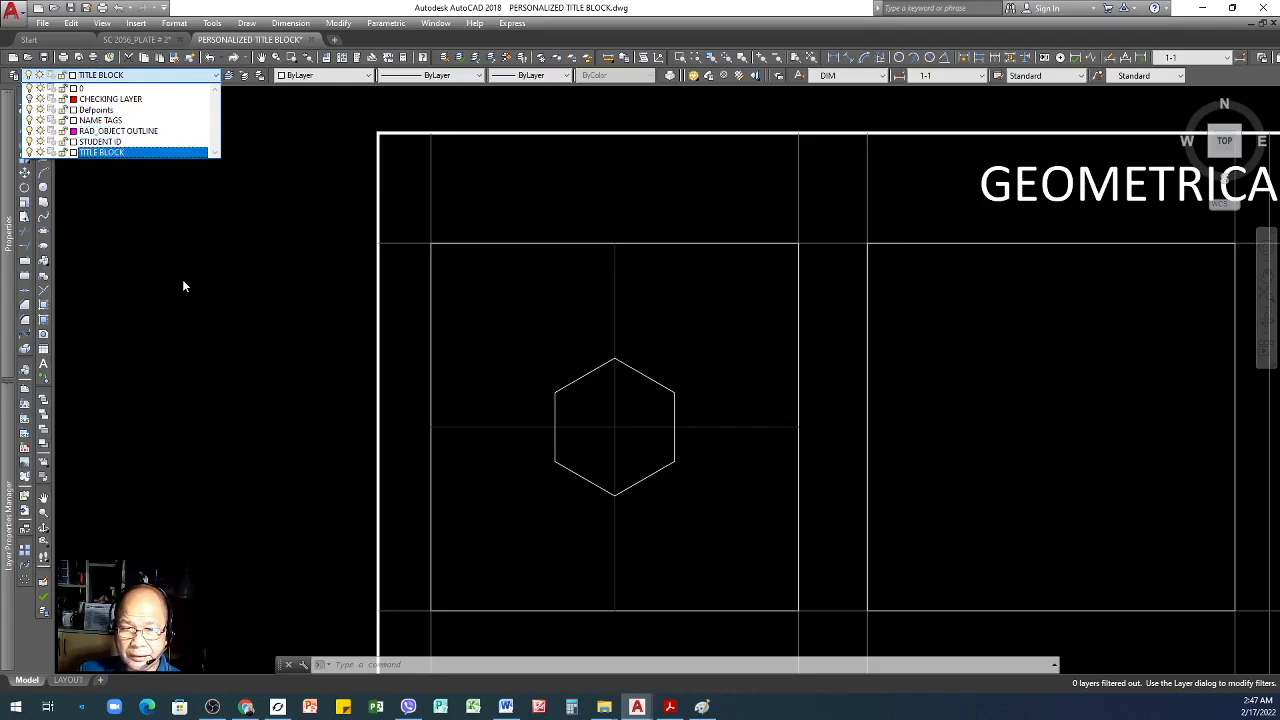
{"action": "left_click", "coordinate": [690, 353]}
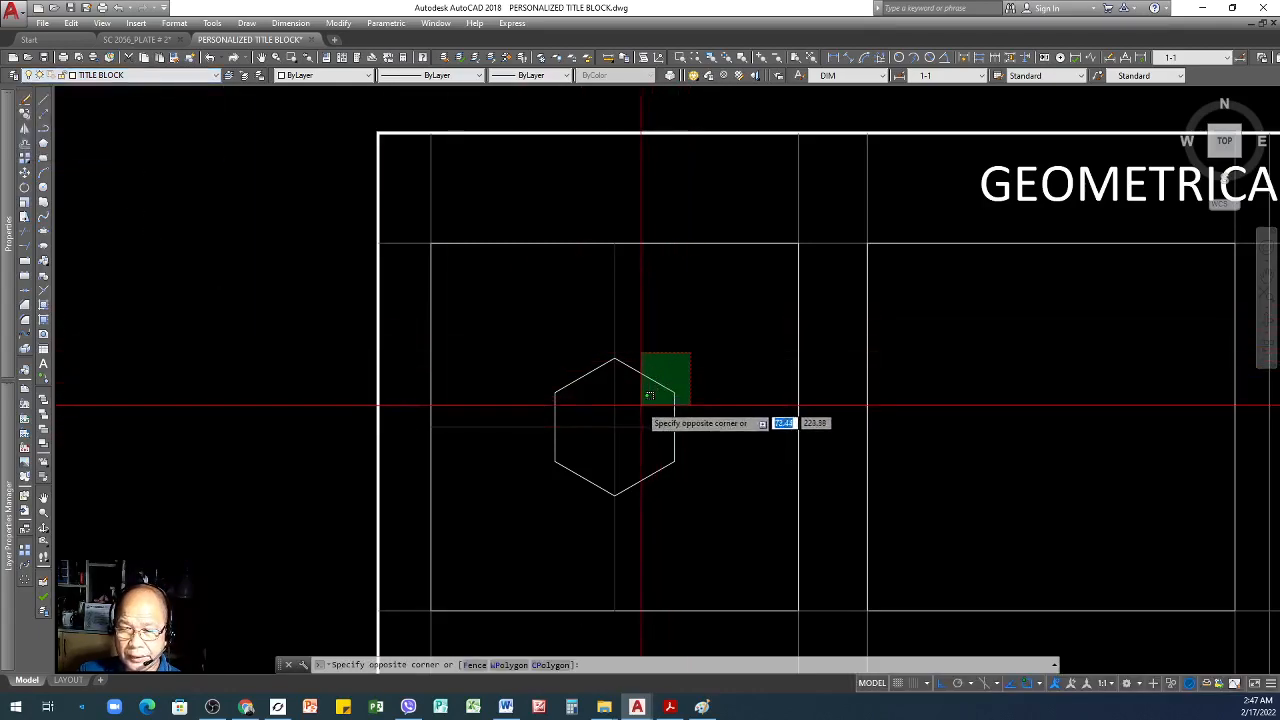
{"action": "left_click", "coordinate": [643, 405]}
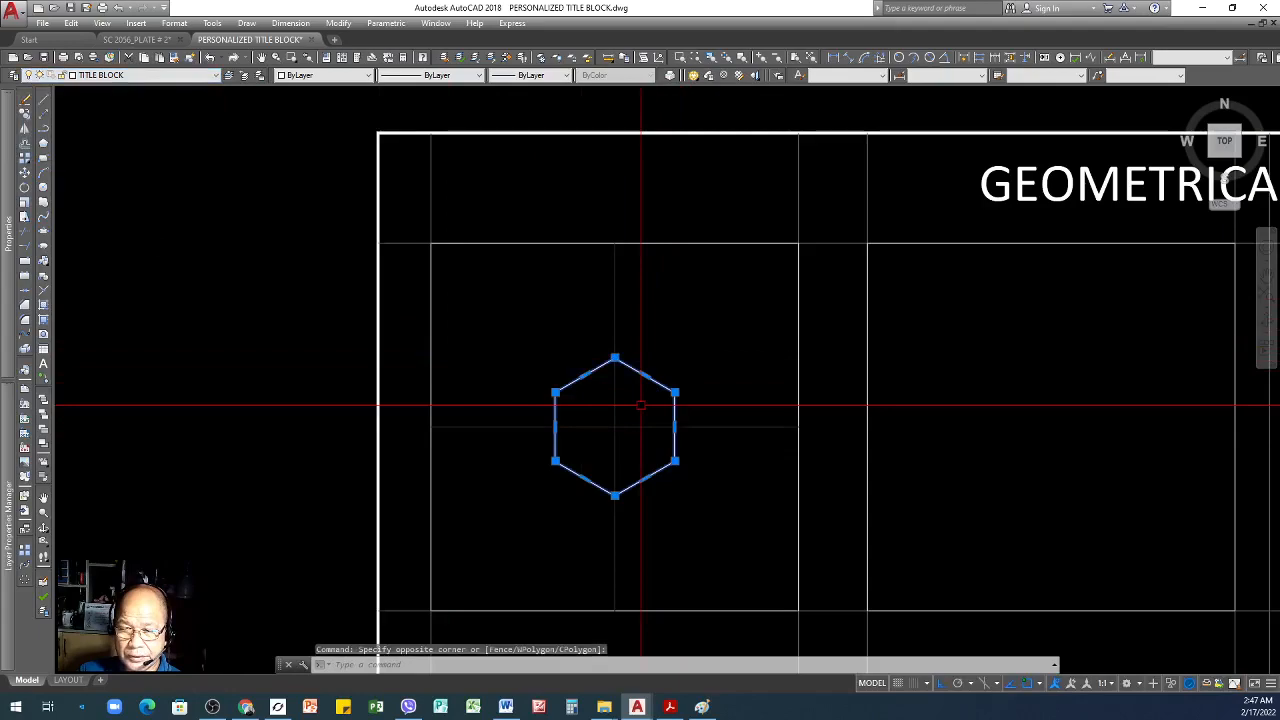
{"action": "left_click", "coordinate": [216, 76]}
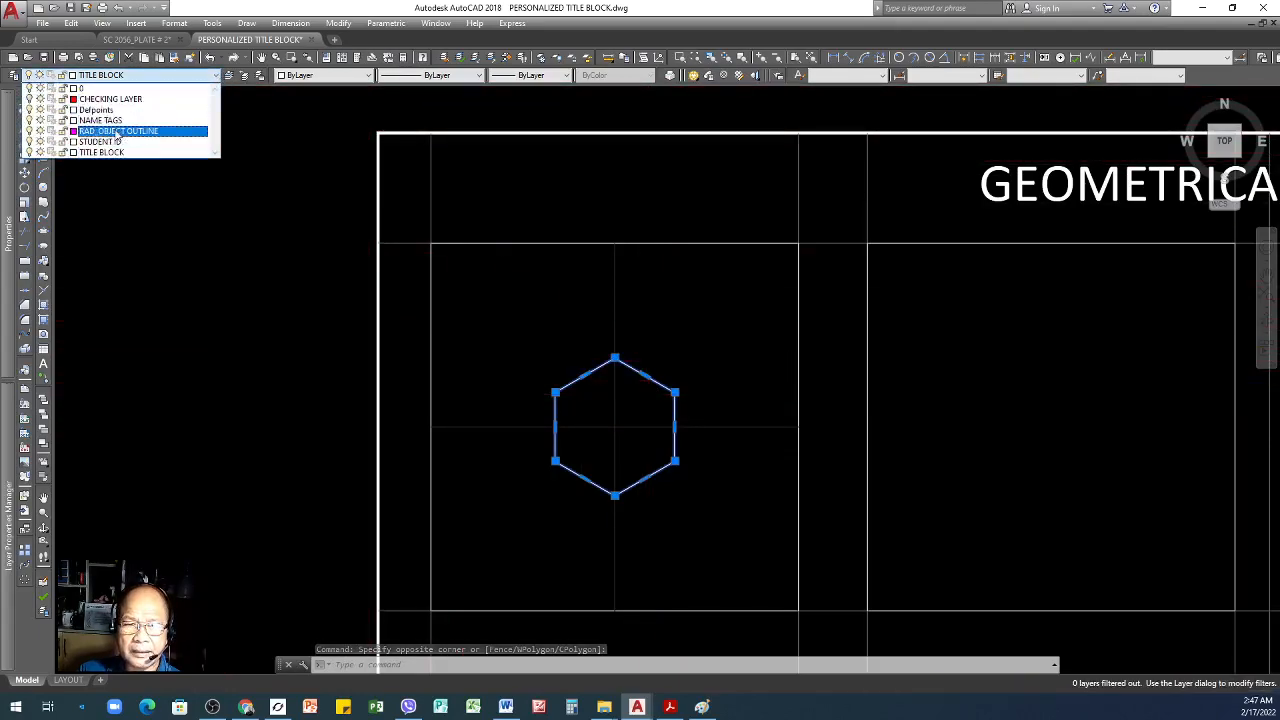
{"action": "left_click", "coordinate": [118, 131]}
{"action": "key", "text": "Escape"}
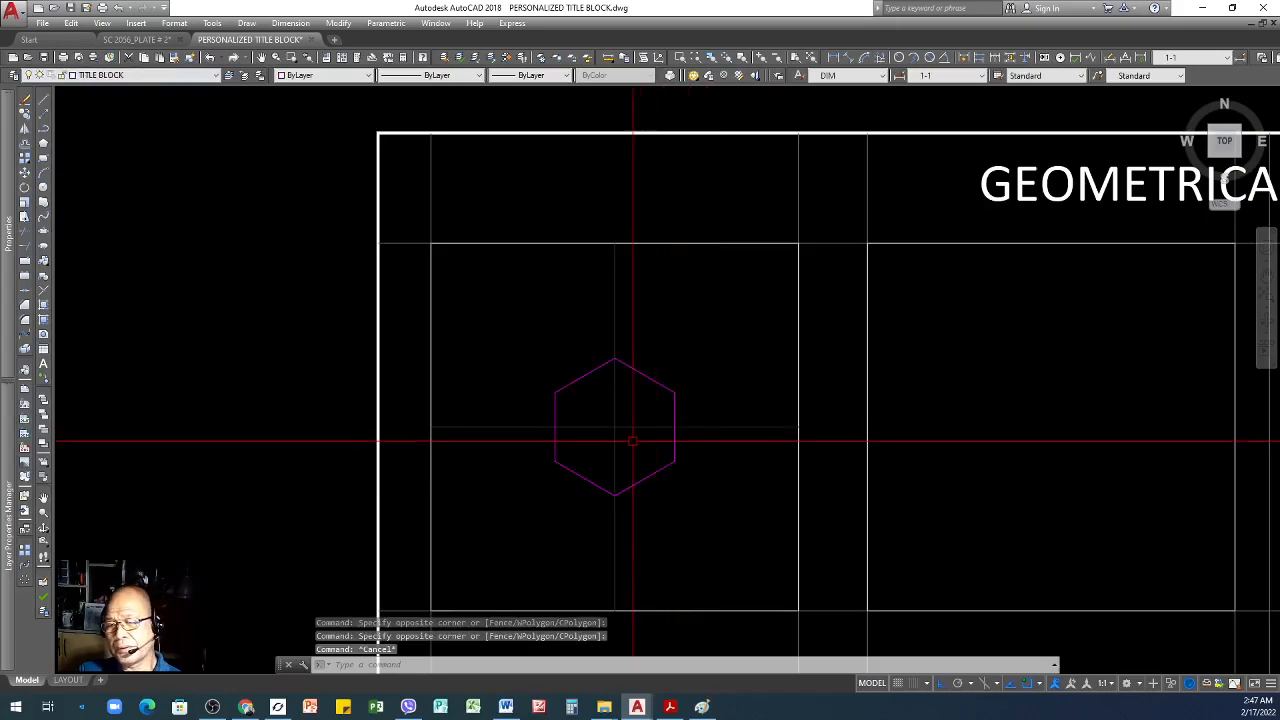
- Copy the central hexagon from its upper-right vertex to its upper-left vertex, so the copy adjoins it on the left
{"action": "scroll", "coordinate": [632, 440], "scroll_direction": "up", "scroll_amount": 2}
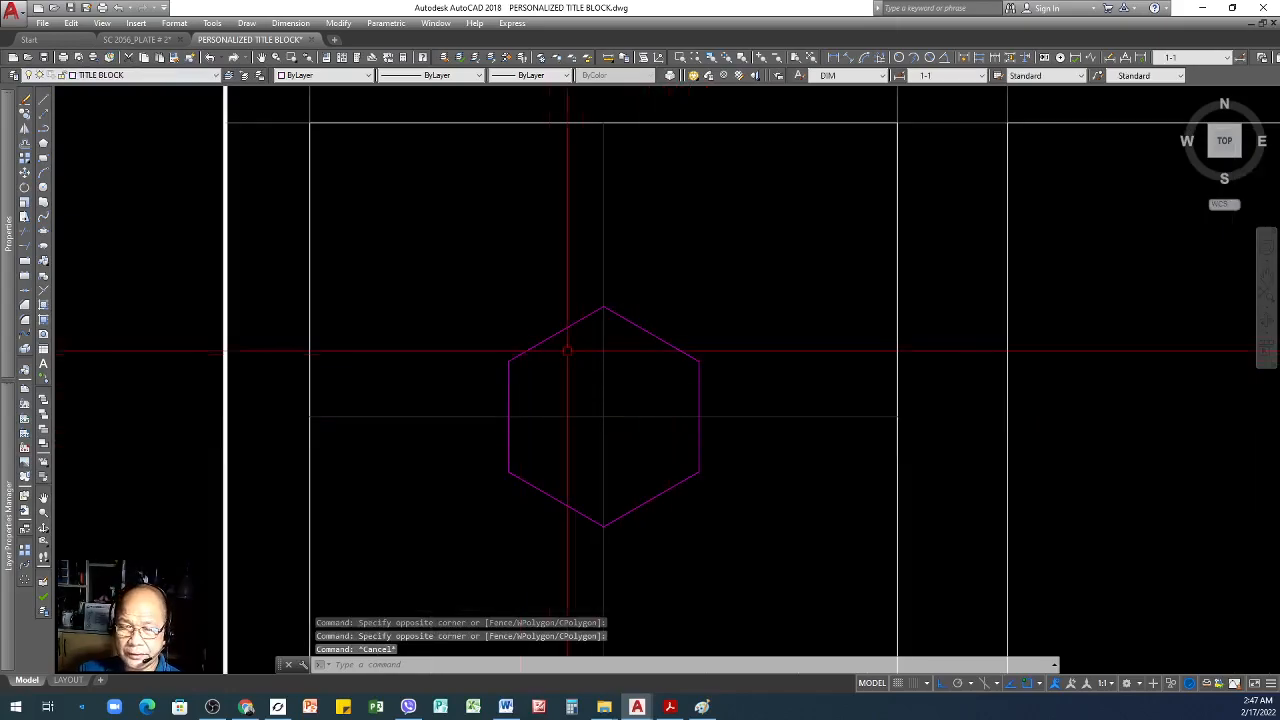
{"action": "scroll", "coordinate": [555, 358], "scroll_direction": "down", "scroll_amount": 4}
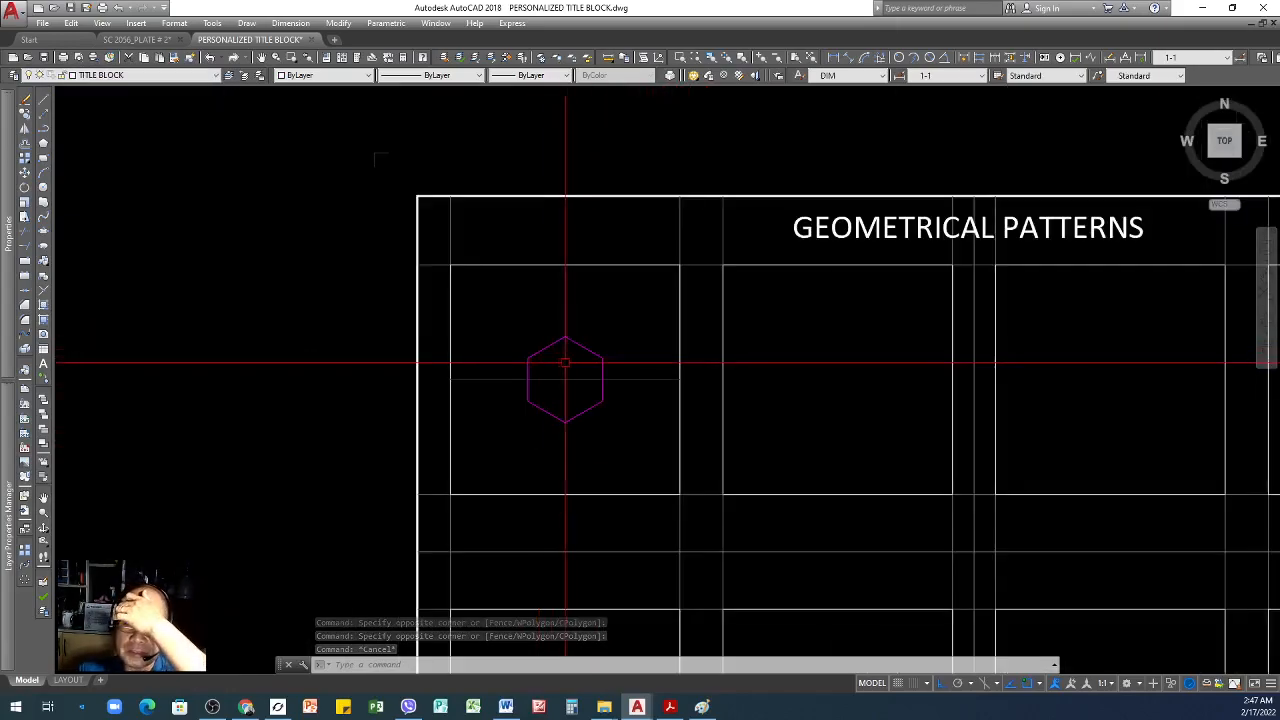
{"action": "scroll", "coordinate": [531, 363], "scroll_direction": "down", "scroll_amount": 5}
{"action": "scroll", "coordinate": [728, 375], "scroll_direction": "up", "scroll_amount": 2}
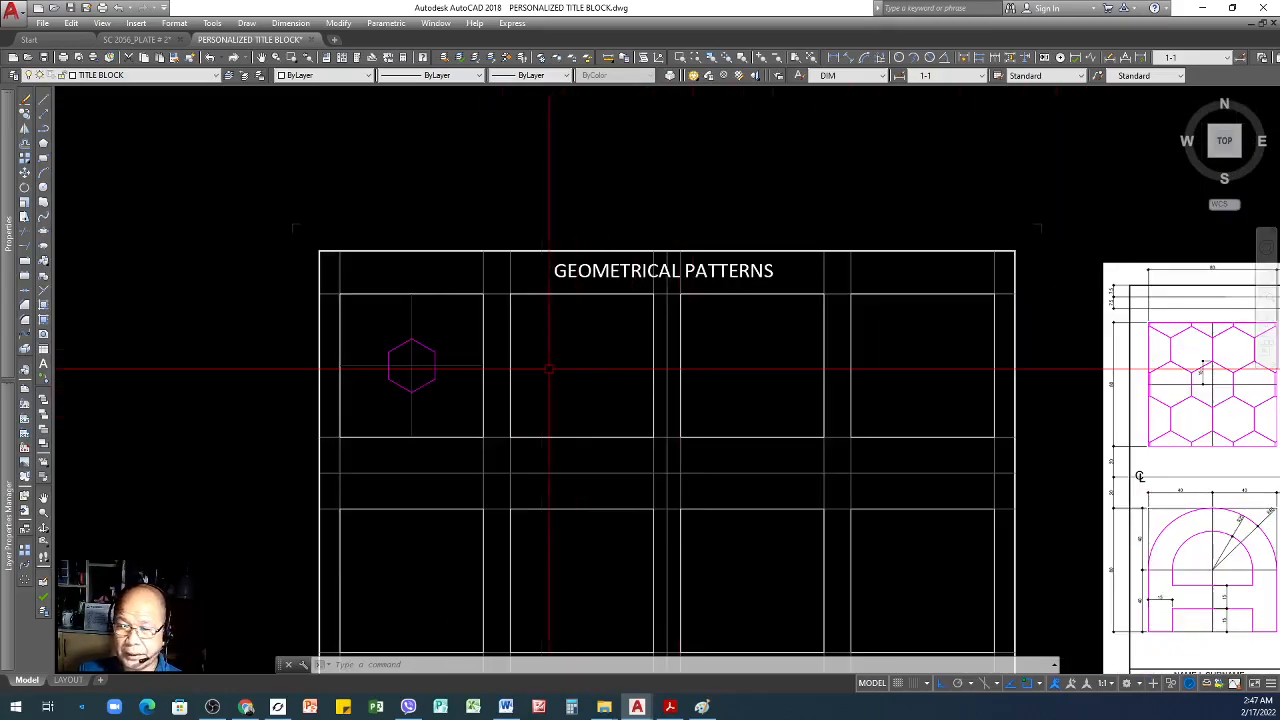
{"action": "scroll", "coordinate": [424, 374], "scroll_direction": "down", "scroll_amount": 2}
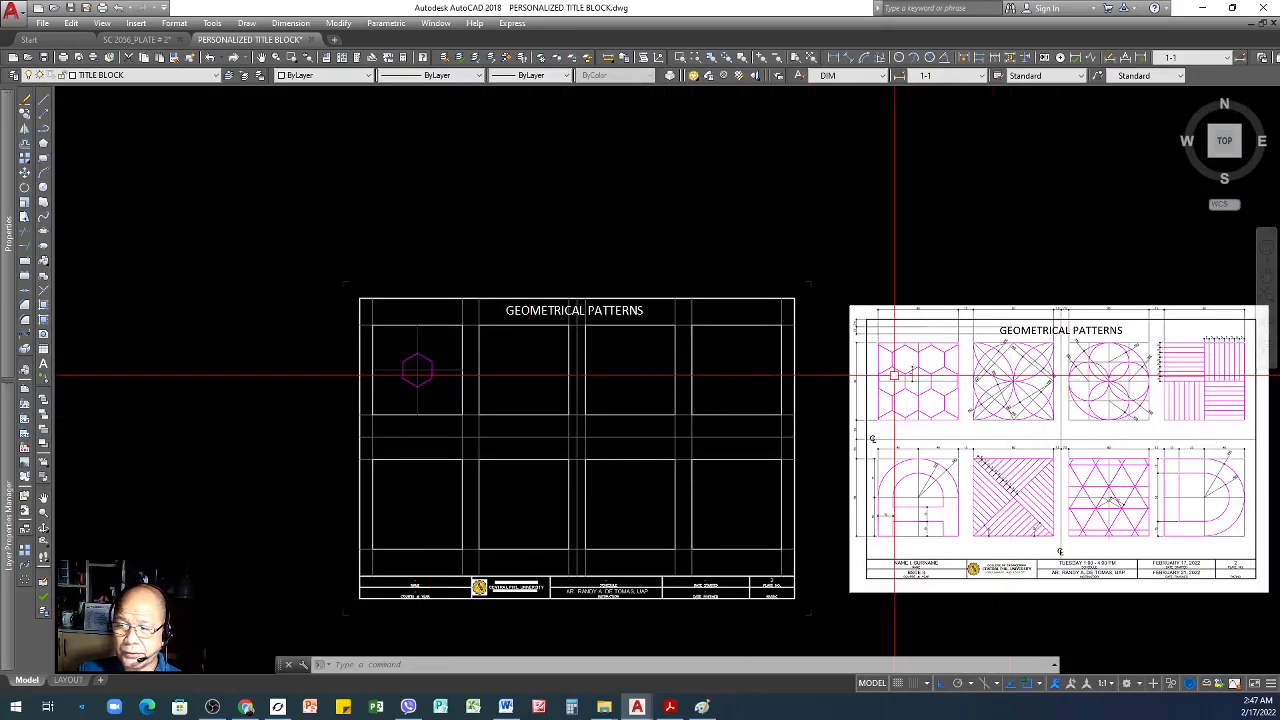
{"action": "scroll", "coordinate": [371, 368], "scroll_direction": "up", "scroll_amount": 4}
{"action": "left_click", "coordinate": [523, 343]}
{"action": "left_click", "coordinate": [463, 359]}
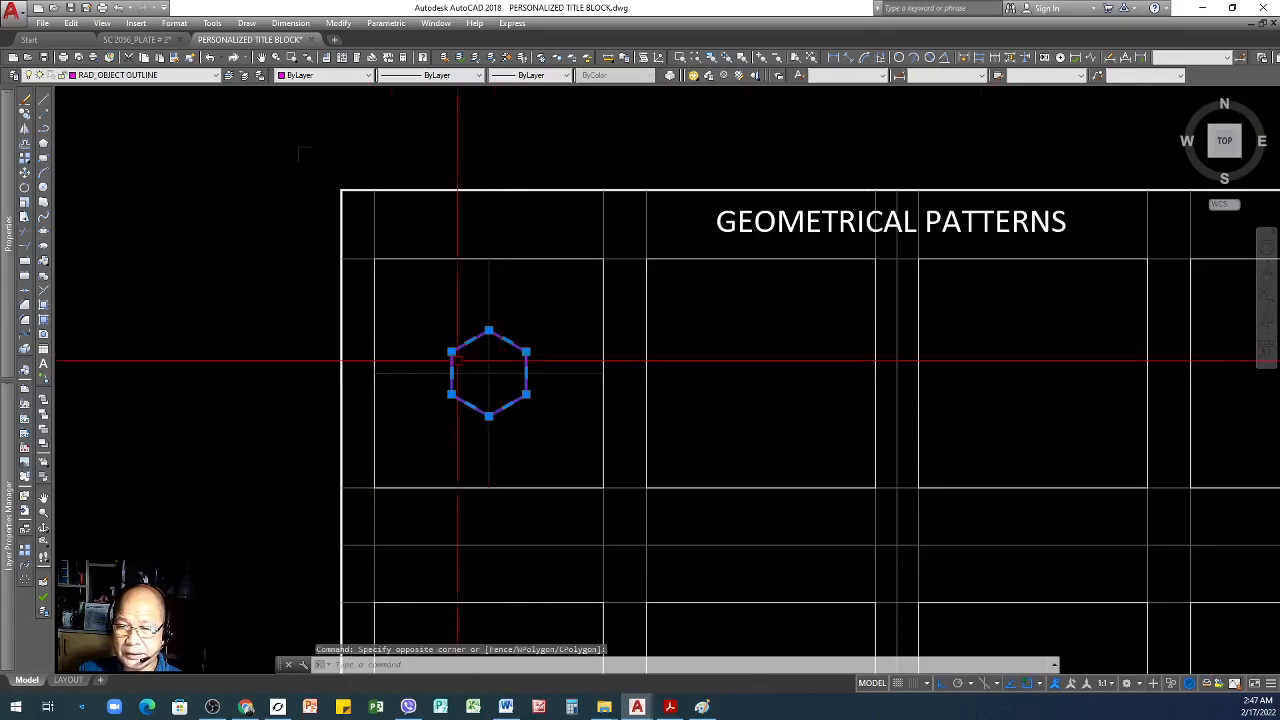
{"action": "scroll", "coordinate": [465, 361], "scroll_direction": "down", "scroll_amount": 4}
{"action": "scroll", "coordinate": [509, 378], "scroll_direction": "up", "scroll_amount": 2}
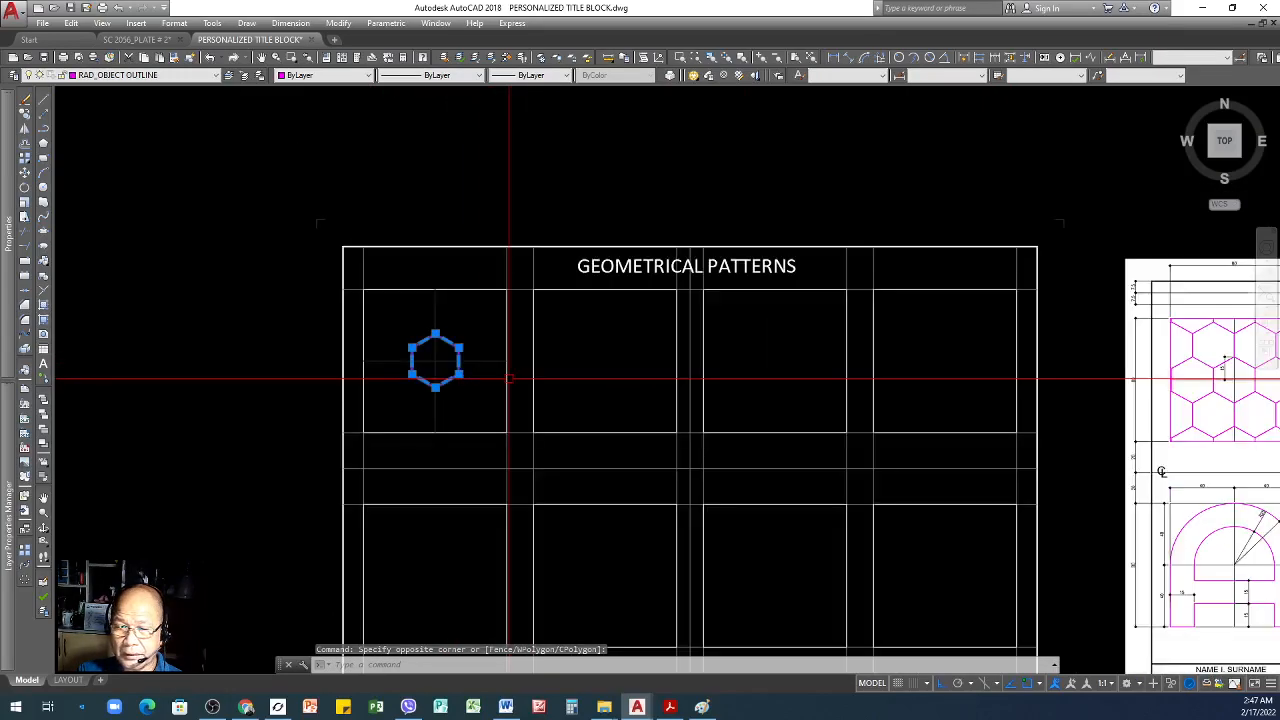
{"action": "type", "text": "co"}
{"action": "key", "text": "Return"}
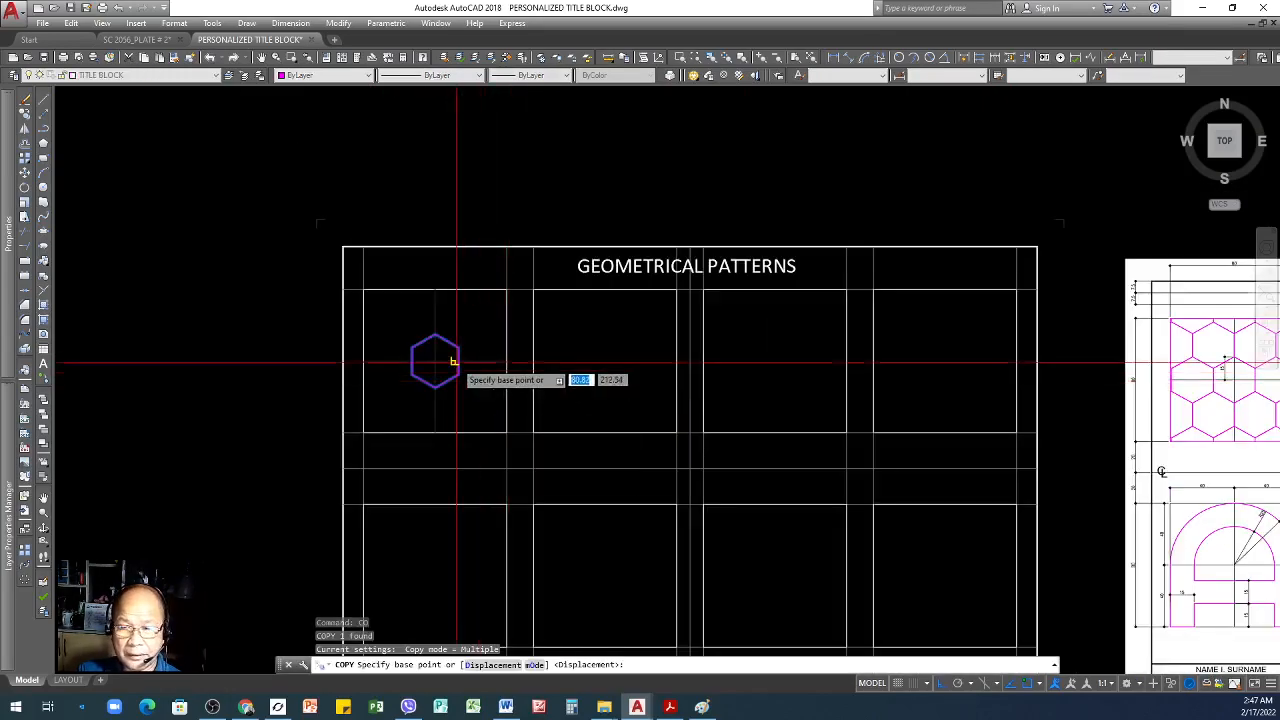
{"action": "scroll", "coordinate": [458, 350], "scroll_direction": "up", "scroll_amount": 5}
{"action": "left_click", "coordinate": [446, 281]}
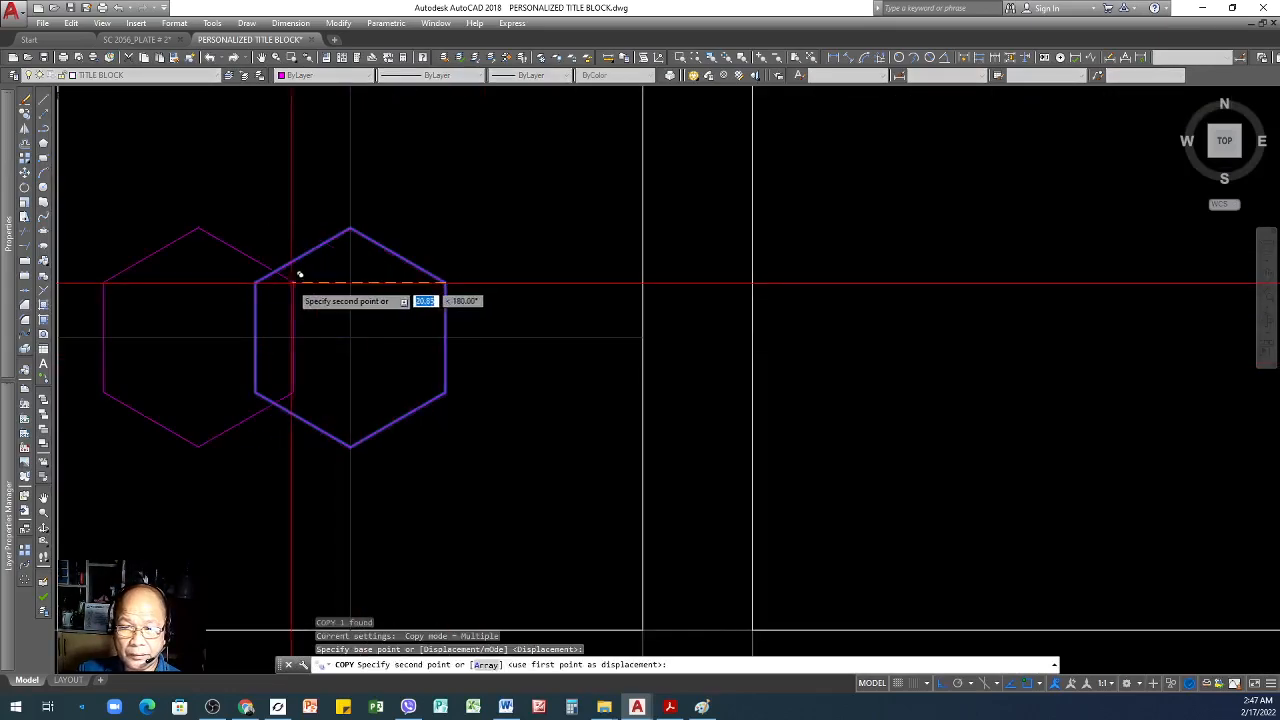
{"action": "left_click", "coordinate": [252, 281]}
- Place a second hexagon copy against the left side of the first copy and finish copying
{"action": "scroll", "coordinate": [502, 281], "scroll_direction": "down", "scroll_amount": 2}
{"action": "scroll", "coordinate": [305, 300], "scroll_direction": "up", "scroll_amount": 3}
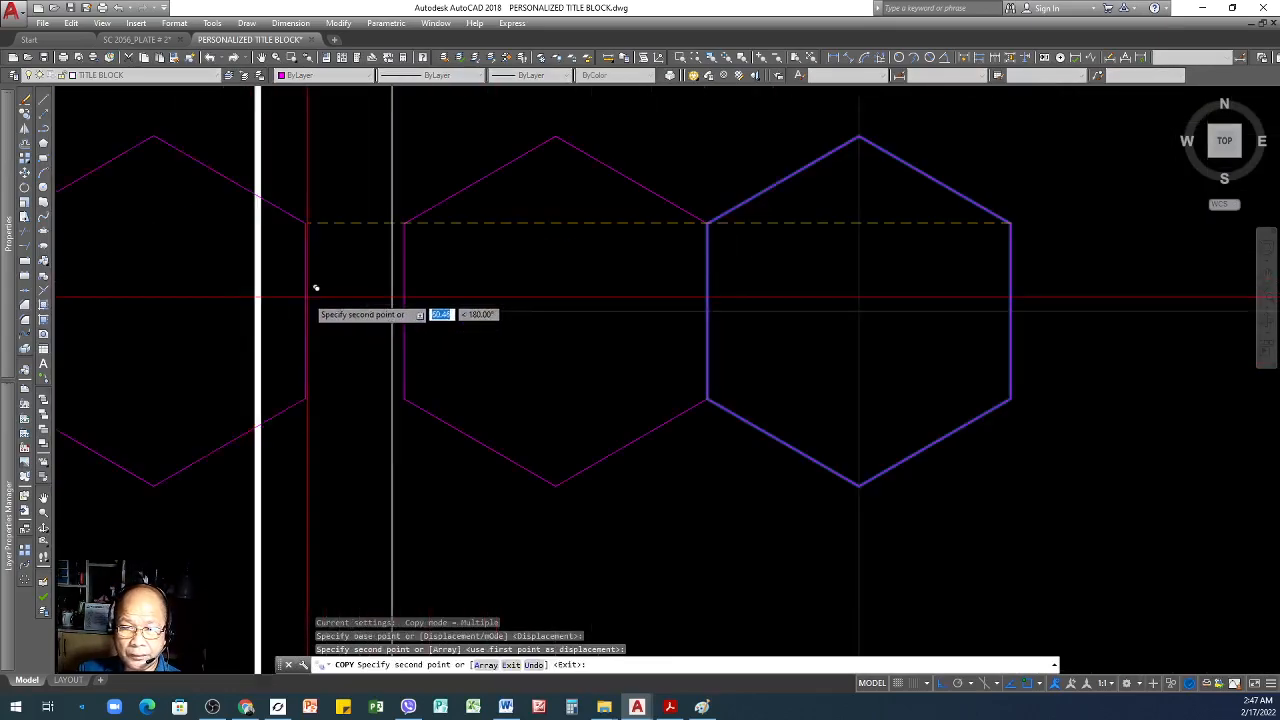
{"action": "left_click", "coordinate": [403, 222]}
{"action": "scroll", "coordinate": [417, 346], "scroll_direction": "down", "scroll_amount": 4}
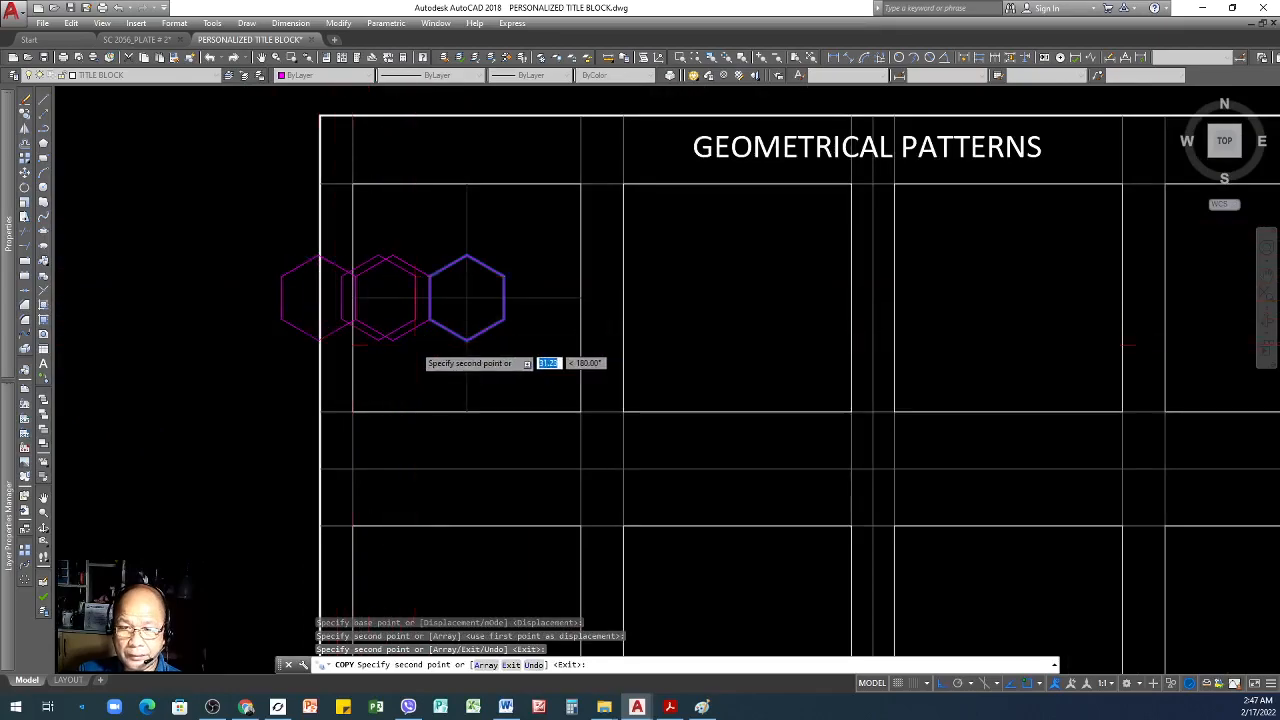
{"action": "scroll", "coordinate": [474, 327], "scroll_direction": "up", "scroll_amount": 3}
{"action": "key", "text": "Return"}
- Copy the hexagon just left of centre twice to the right, side by side, to complete a horizontal row of five
{"action": "left_click", "coordinate": [379, 258]}
{"action": "left_click", "coordinate": [342, 275]}
{"action": "type", "text": "co"}
{"action": "key", "text": "Return"}
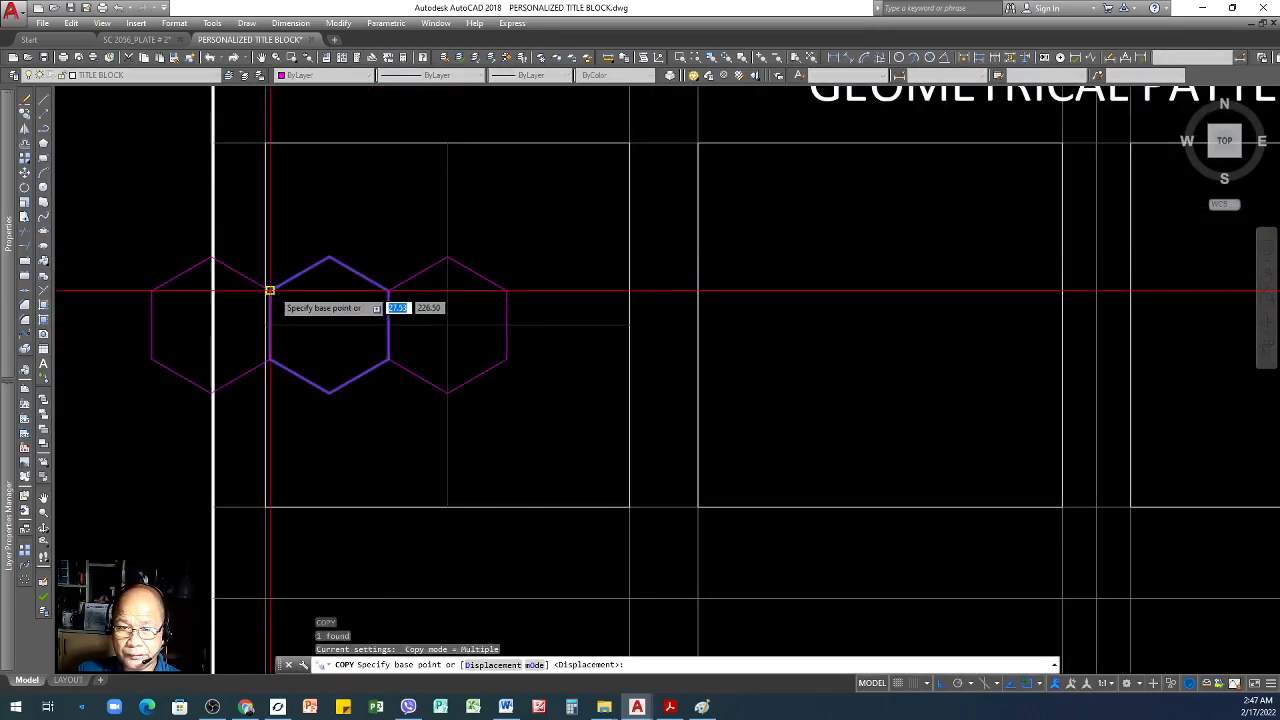
{"action": "left_click", "coordinate": [270, 290]}
{"action": "left_click", "coordinate": [505, 290]}
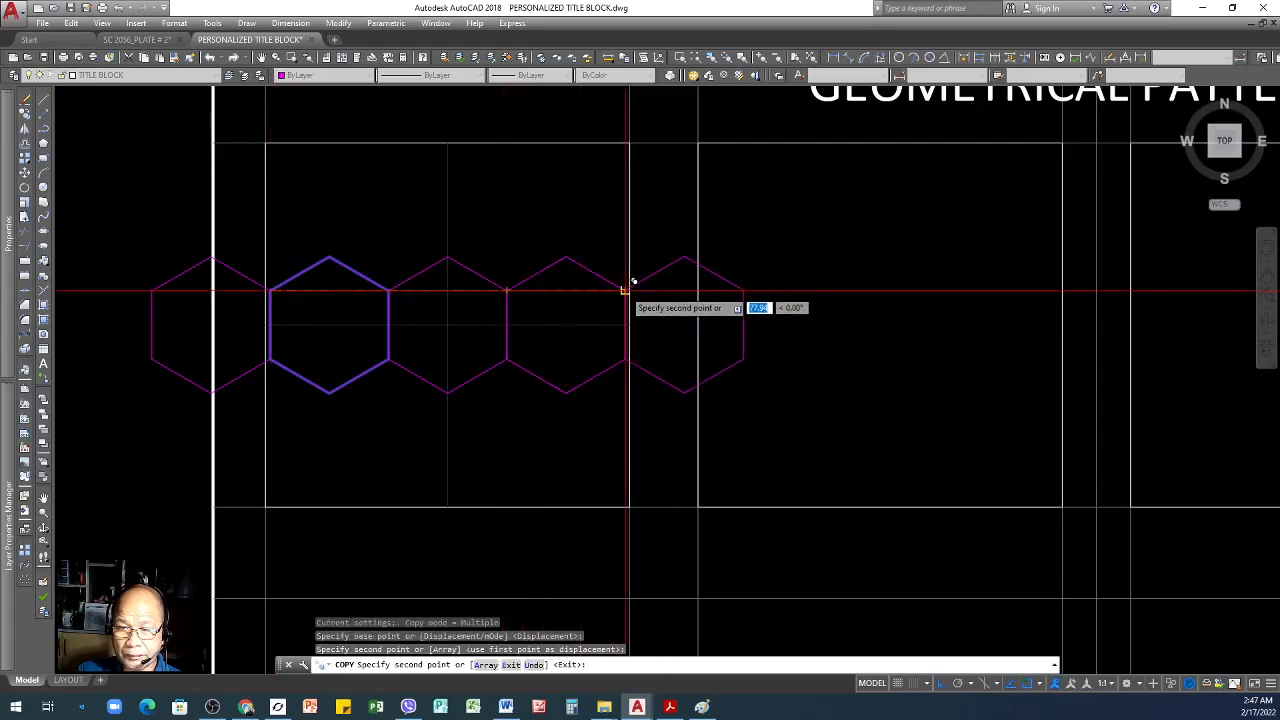
{"action": "left_click", "coordinate": [629, 287]}
{"action": "key", "text": "Return"}
{"action": "scroll", "coordinate": [300, 322], "scroll_direction": "down", "scroll_amount": 6}
{"action": "scroll", "coordinate": [354, 370], "scroll_direction": "up", "scroll_amount": 2}
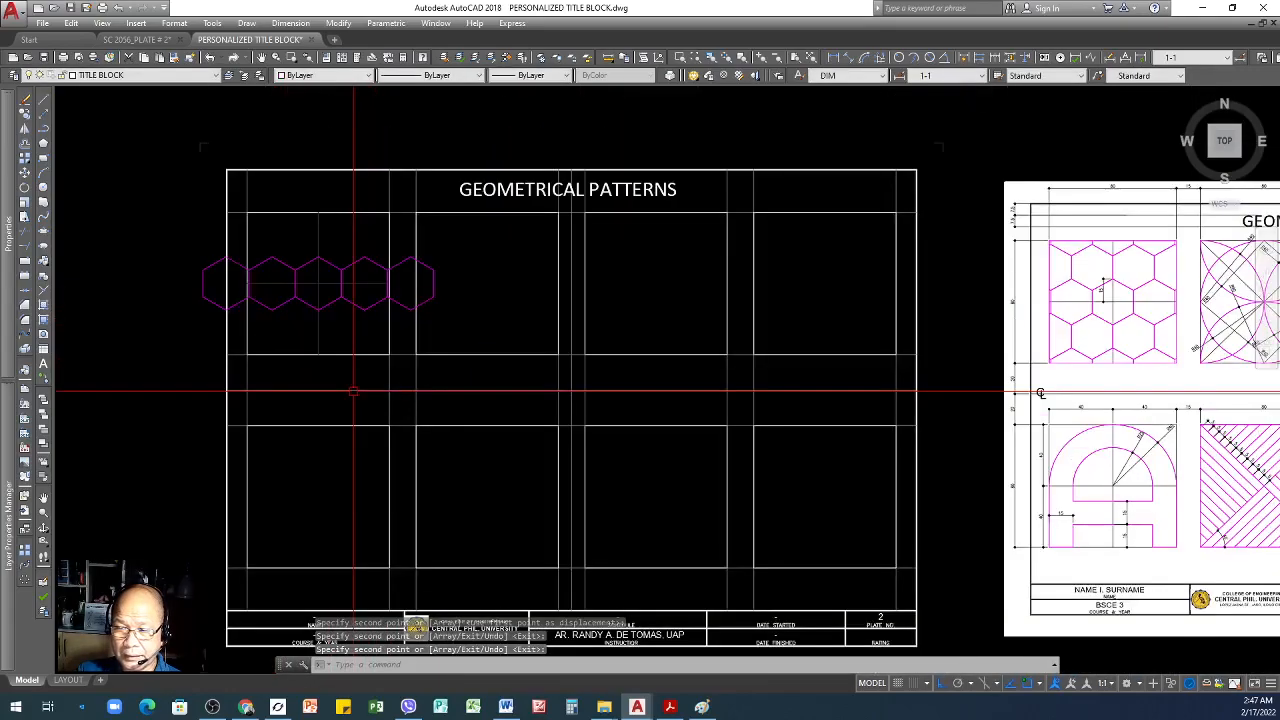
{"action": "left_click", "coordinate": [319, 327]}
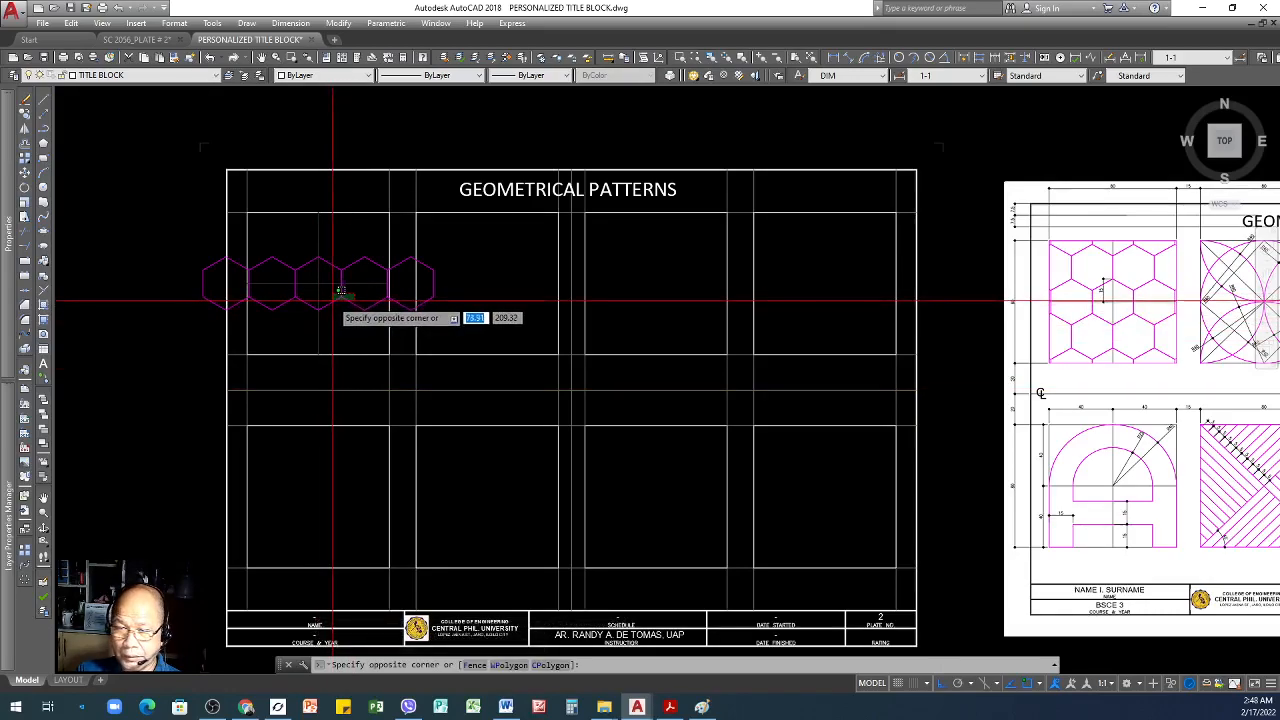
{"action": "left_click", "coordinate": [287, 297]}
{"action": "mouse_move", "coordinate": [285, 315]}
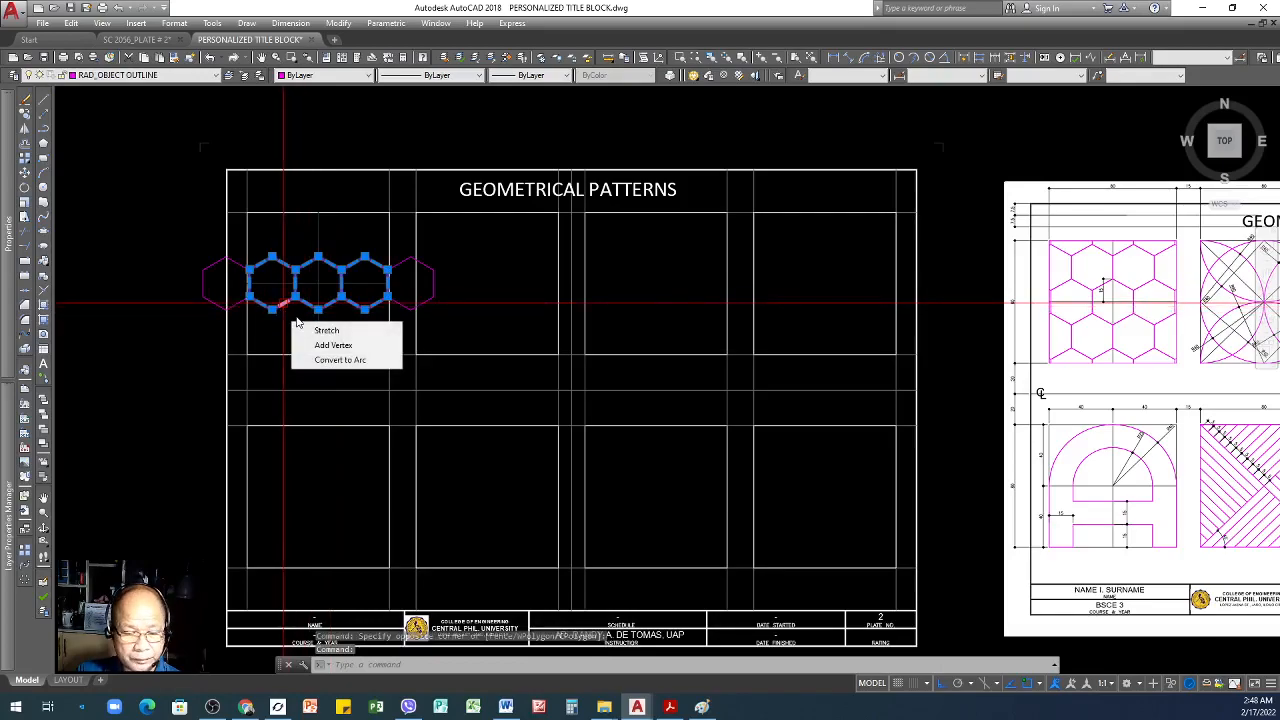
{"action": "left_click", "coordinate": [340, 360]}
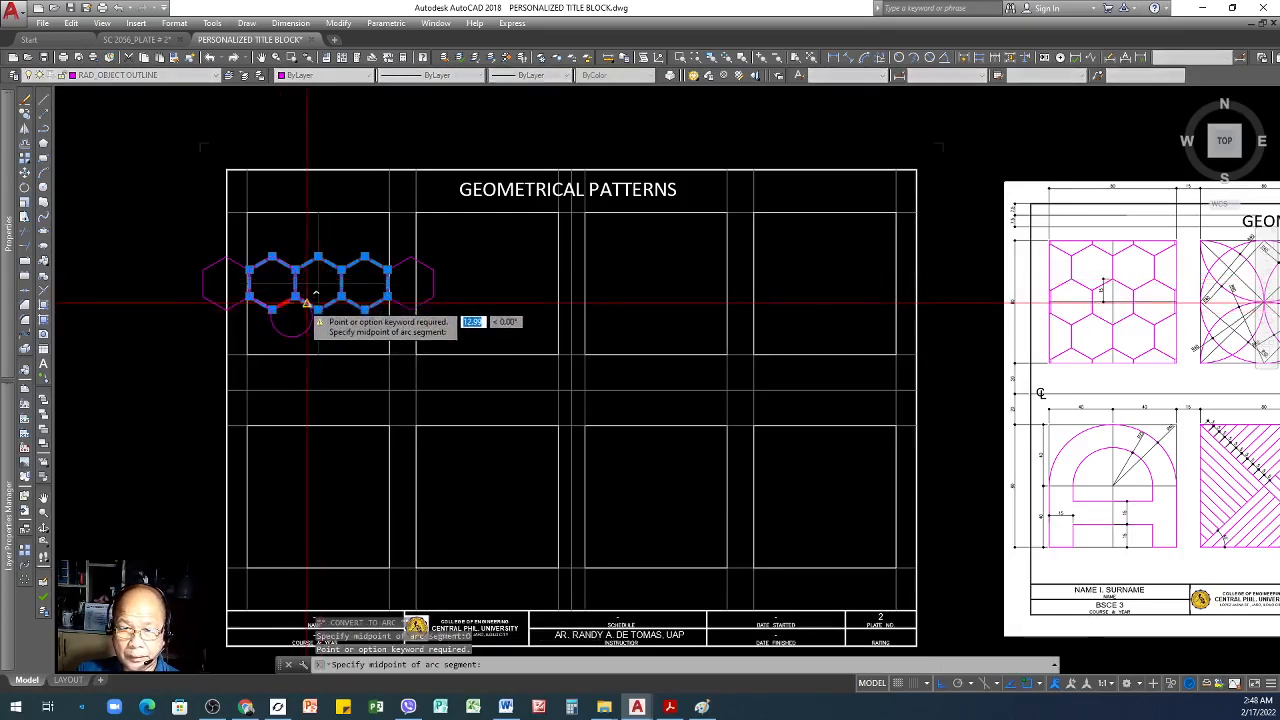
{"action": "key", "text": "Escape"}
- Copy the middle three hexagons of the row diagonally down-left so the copies nest directly beneath the row
{"action": "left_click", "coordinate": [336, 300]}
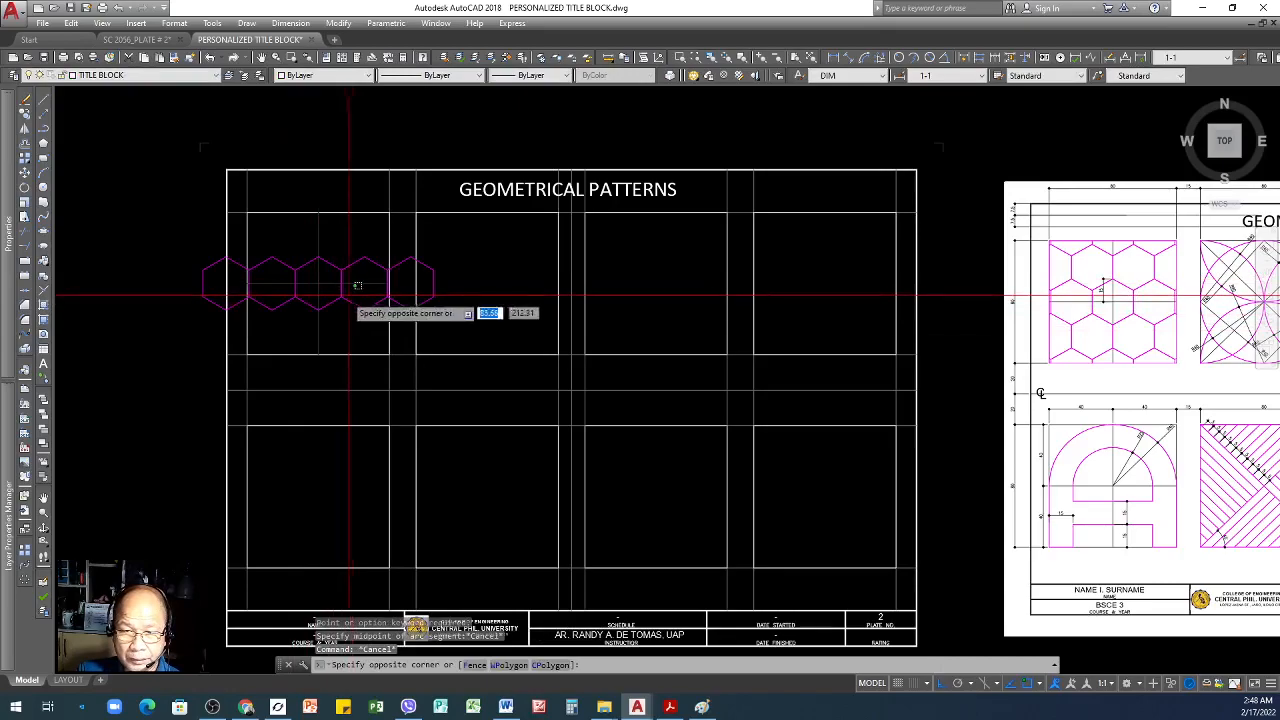
{"action": "left_click", "coordinate": [278, 312]}
{"action": "type", "text": "co"}
{"action": "key", "text": "Return"}
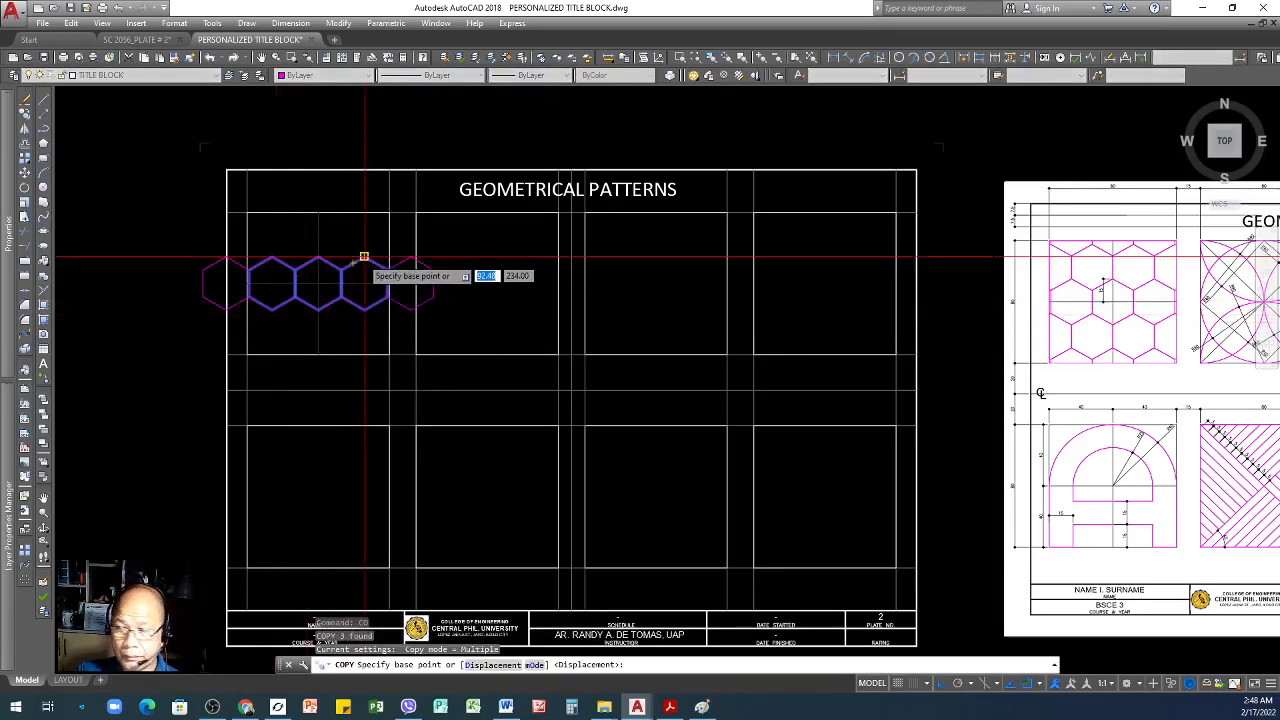
{"action": "left_click", "coordinate": [364, 257]}
{"action": "left_click", "coordinate": [341, 296]}
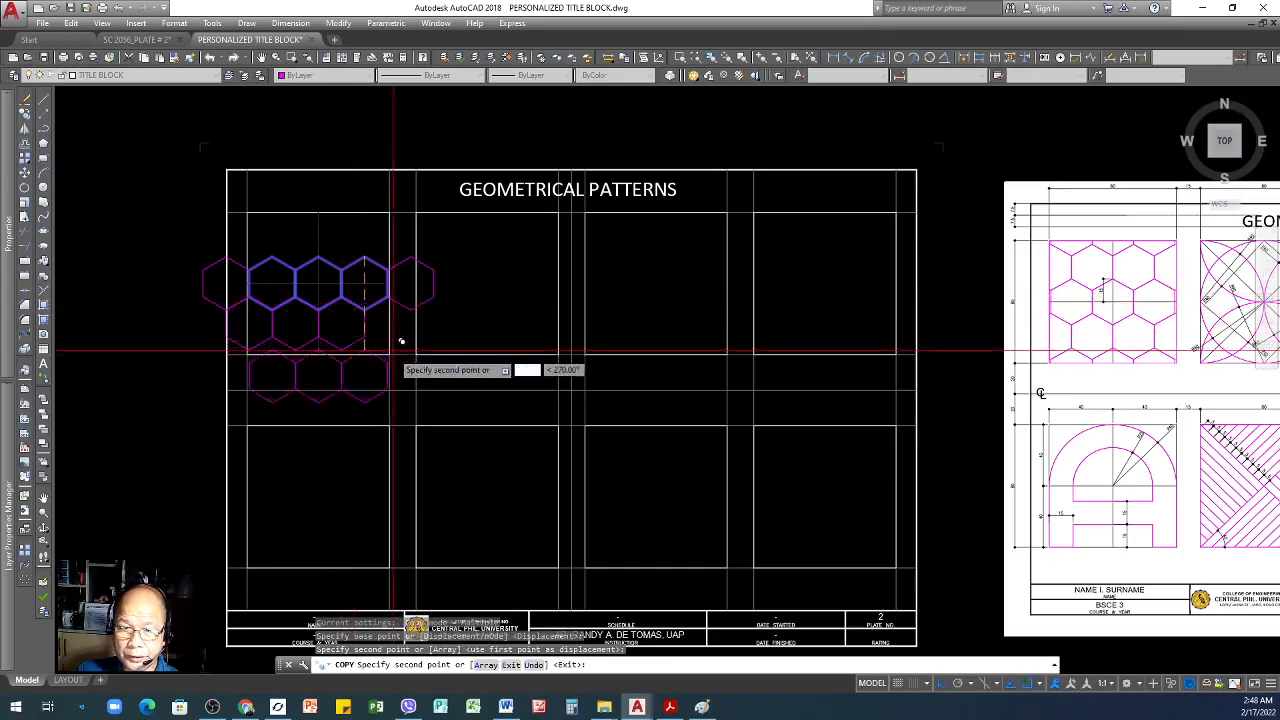
{"action": "key", "text": "Return"}
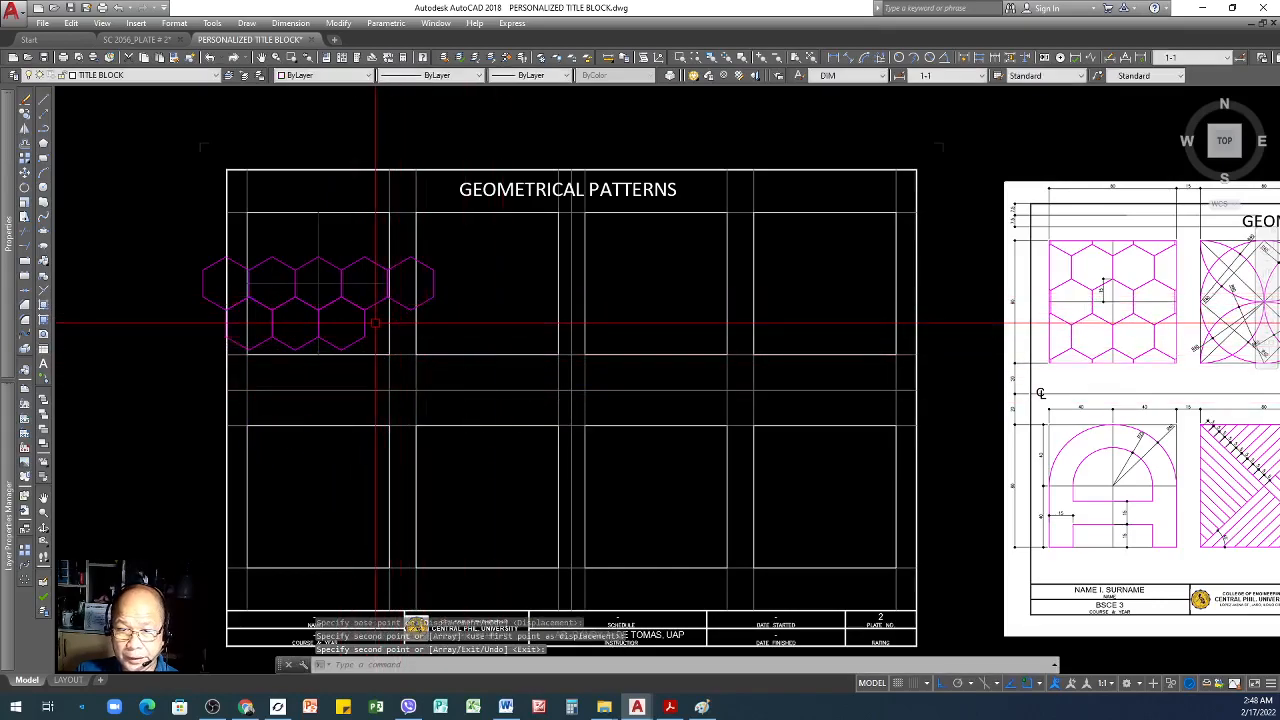
- Copy the rightmost hexagon of the lower row once to the right, side by side, making a row of four
{"action": "left_click", "coordinate": [364, 322]}
{"action": "key", "text": "Return"}
{"action": "left_click", "coordinate": [319, 308]}
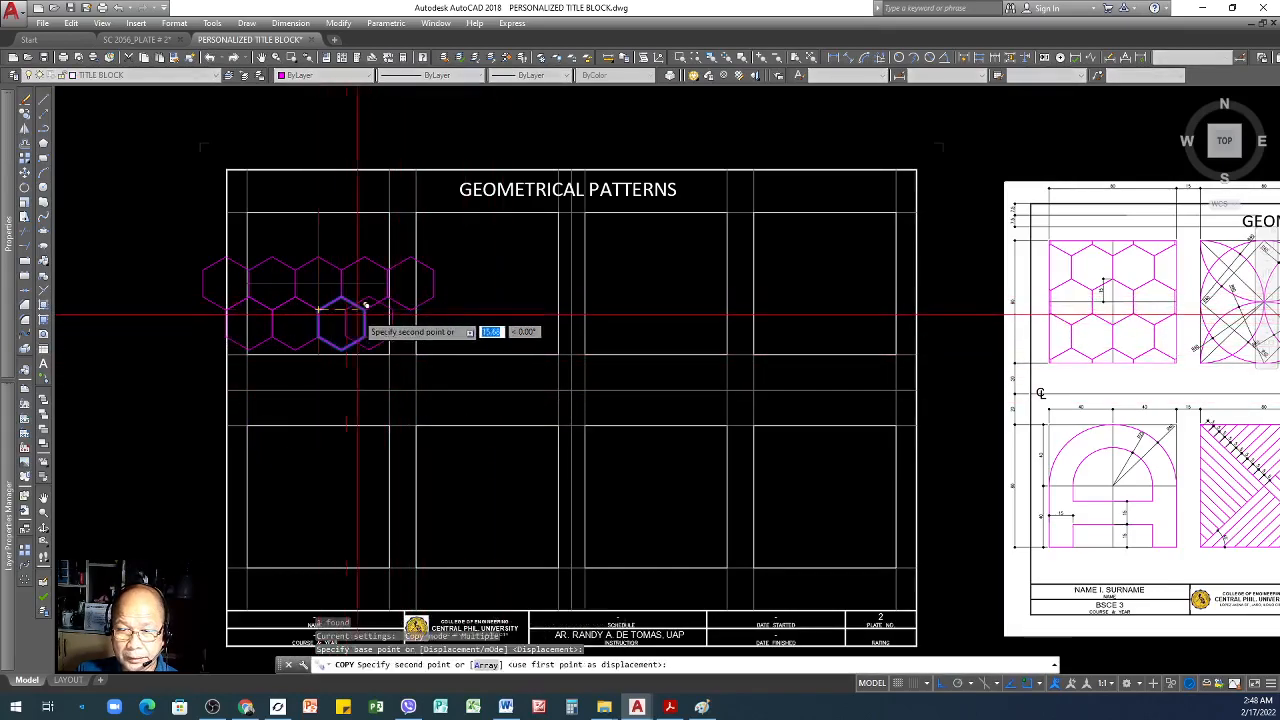
{"action": "left_click", "coordinate": [349, 322]}
{"action": "key", "text": "Return"}
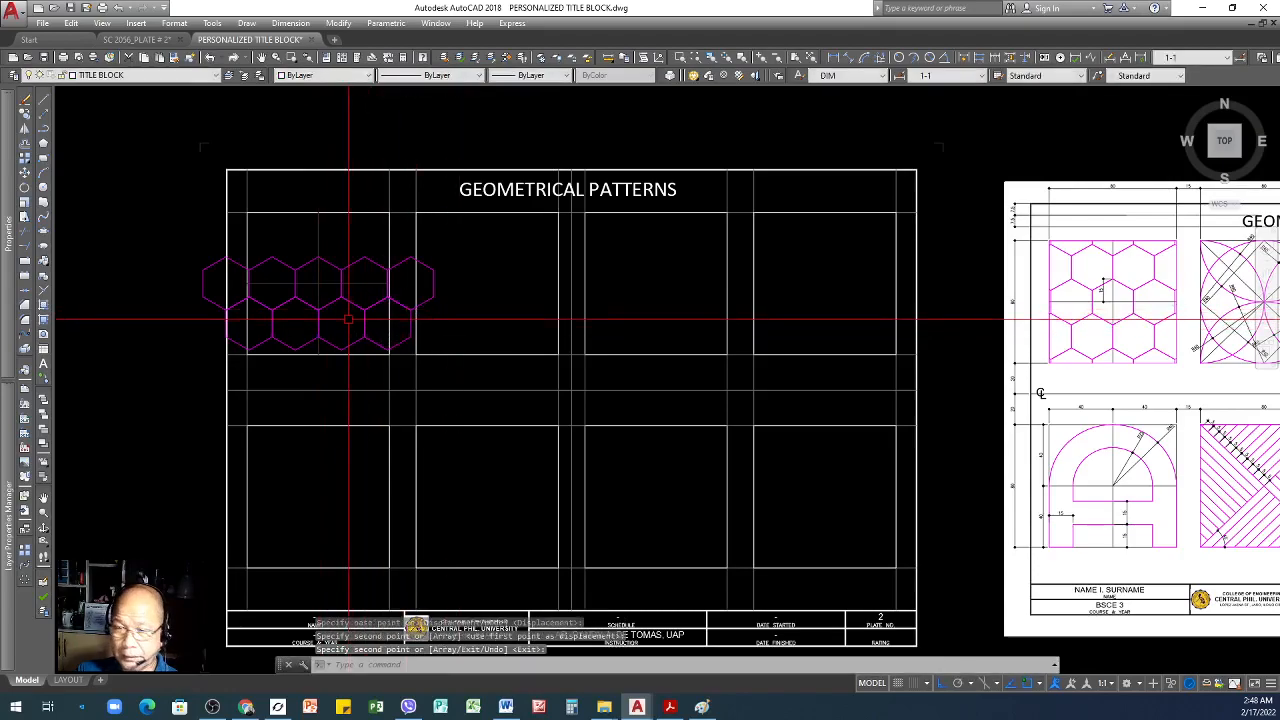
- Mirror the lower row of four hexagons about the first square's horizontal centreline, keeping the source objects
{"action": "scroll", "coordinate": [349, 320], "scroll_direction": "up", "scroll_amount": 2}
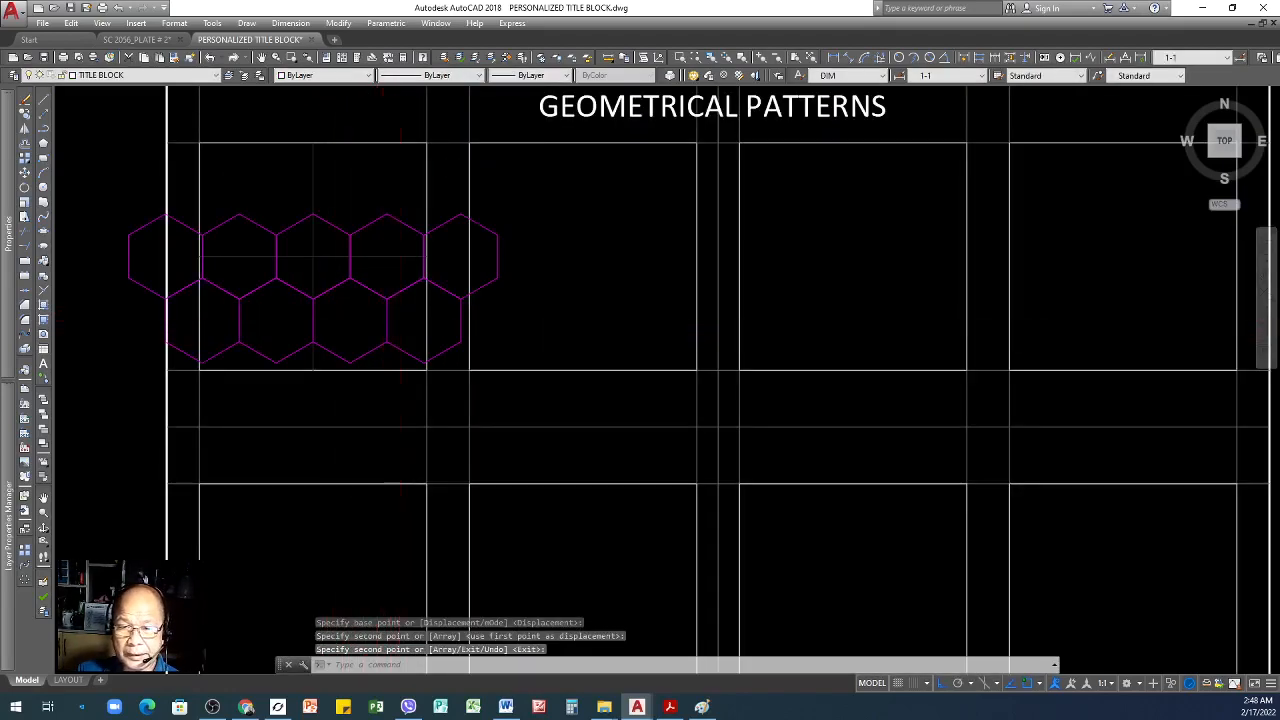
{"action": "left_click", "coordinate": [399, 321]}
{"action": "left_click", "coordinate": [337, 350]}
{"action": "left_click", "coordinate": [269, 309]}
{"action": "left_click", "coordinate": [220, 333]}
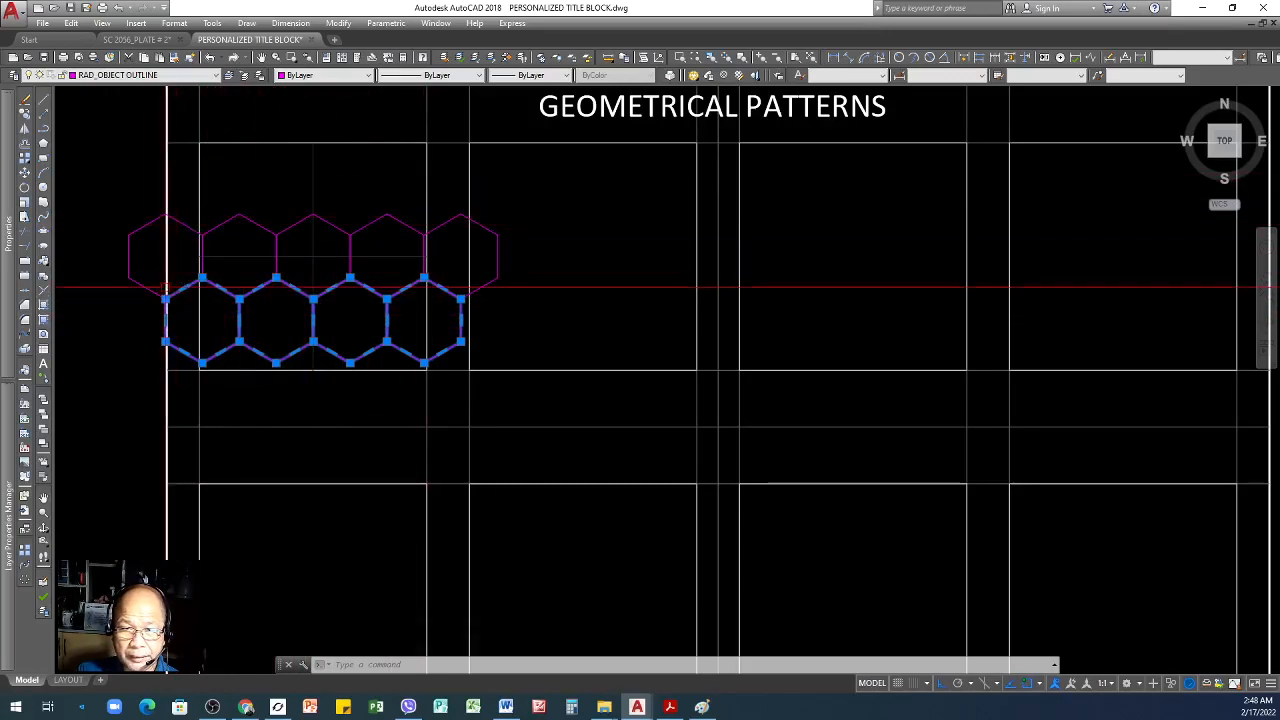
{"action": "left_click", "coordinate": [26, 129]}
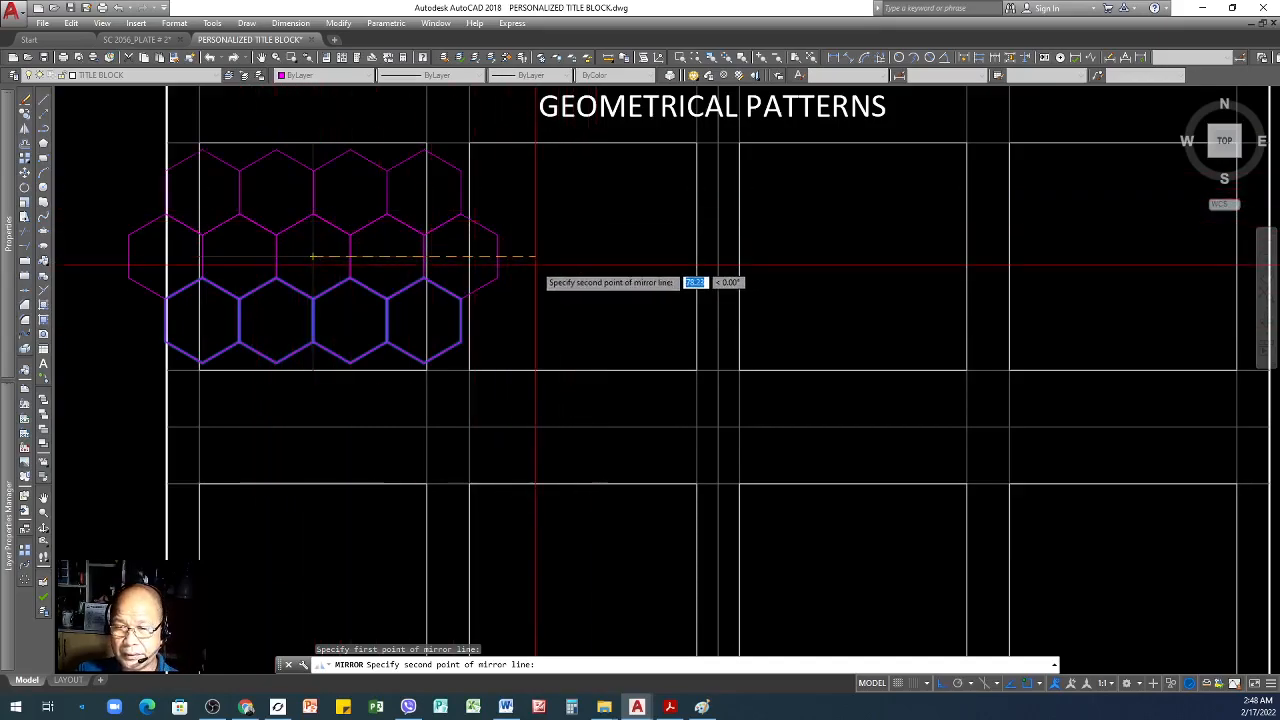
{"action": "left_click", "coordinate": [639, 257]}
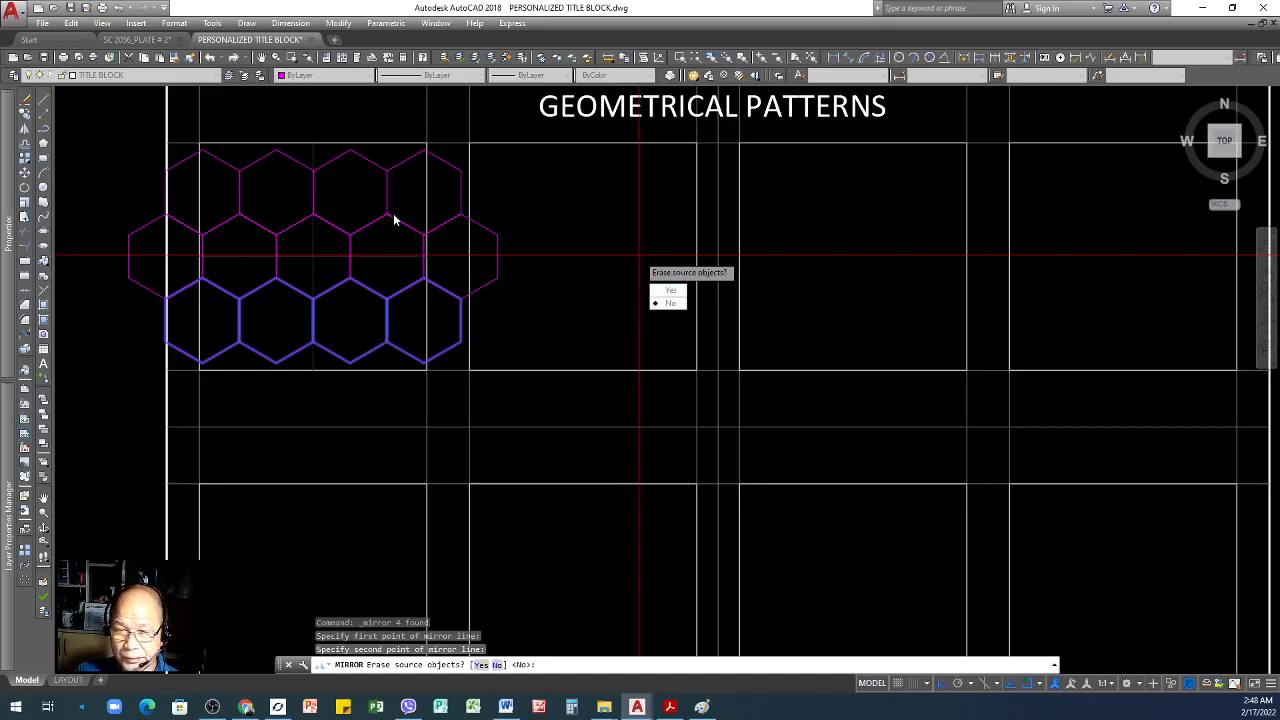
{"action": "left_click", "coordinate": [670, 304]}
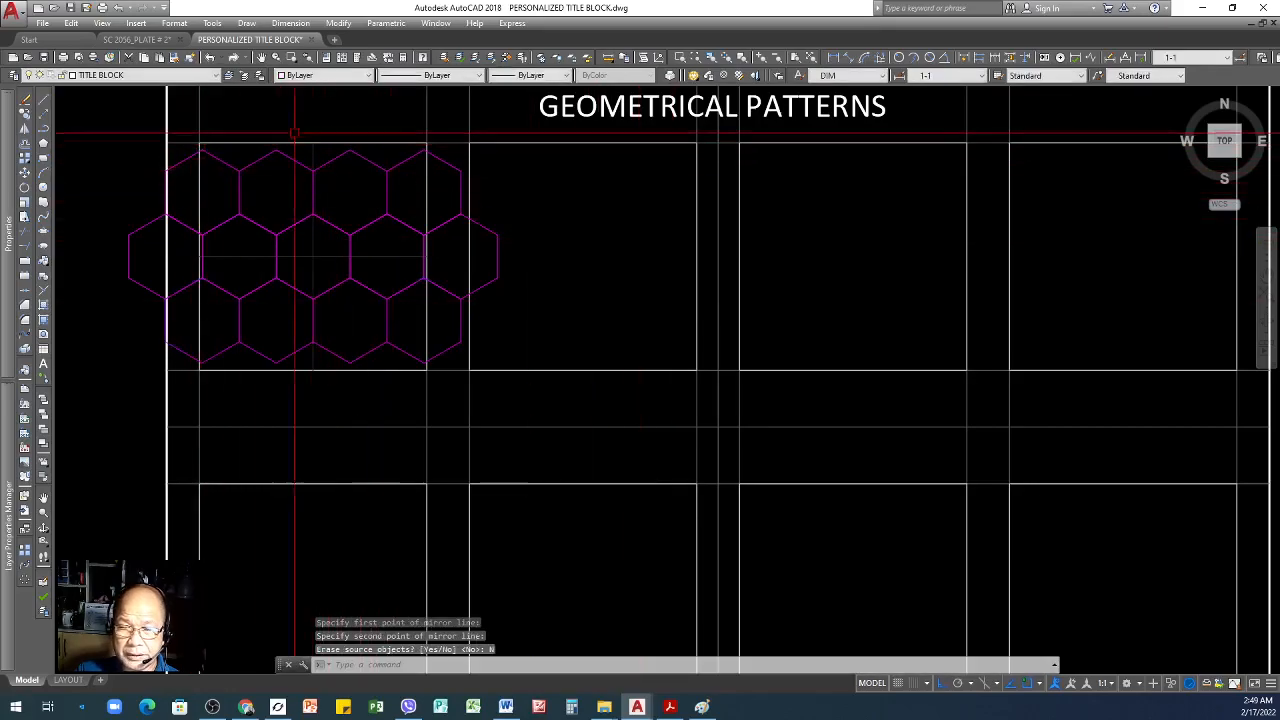
- Copy the right three hexagons of the upper row diagonally up-left so they nest above it across the square's top edge
{"action": "scroll", "coordinate": [486, 363], "scroll_direction": "down", "scroll_amount": 2}
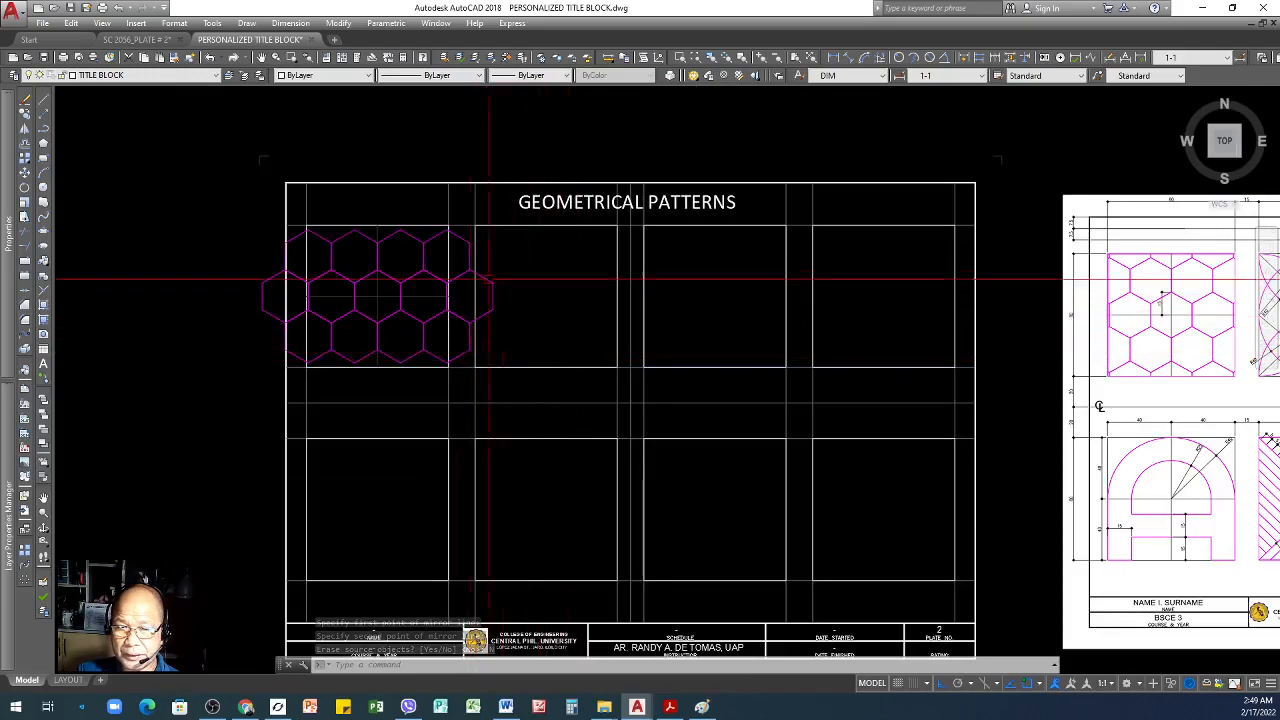
{"action": "scroll", "coordinate": [263, 220], "scroll_direction": "up", "scroll_amount": 2}
{"action": "scroll", "coordinate": [250, 220], "scroll_direction": "down", "scroll_amount": 1}
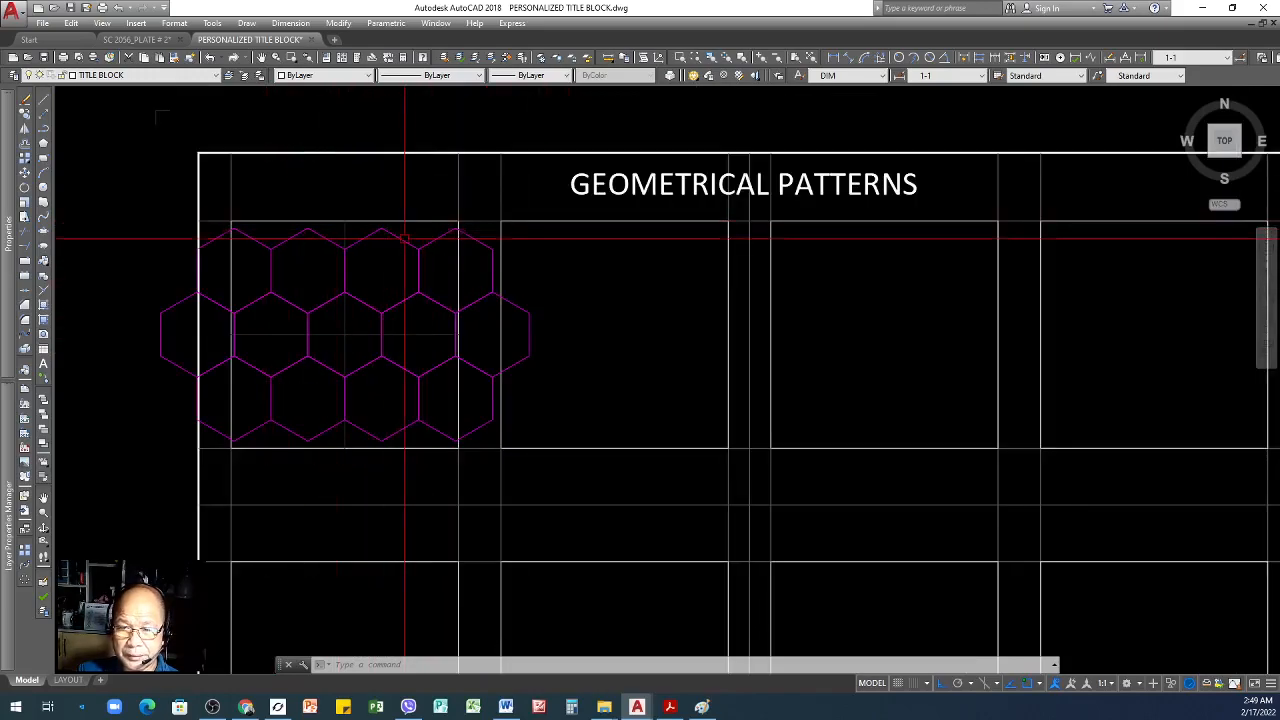
{"action": "scroll", "coordinate": [265, 240], "scroll_direction": "up", "scroll_amount": 3}
{"action": "left_click", "coordinate": [460, 247]}
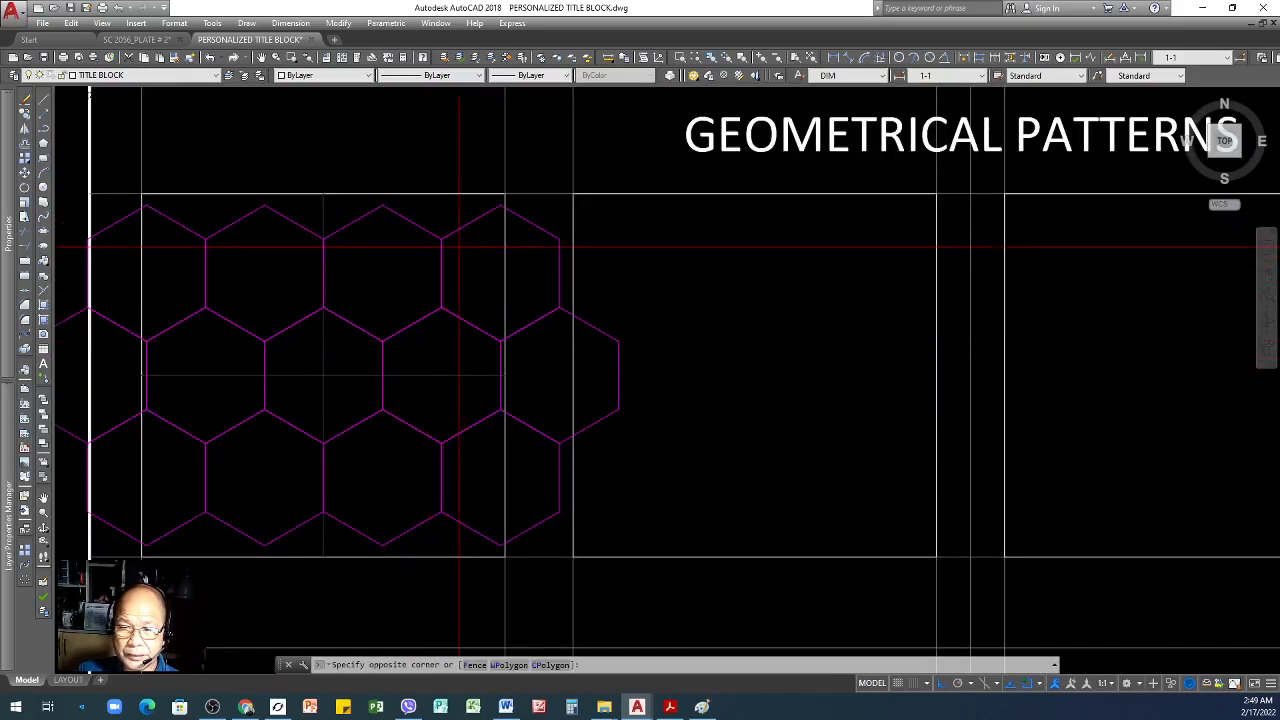
{"action": "left_click", "coordinate": [420, 271]}
{"action": "left_click", "coordinate": [245, 231]}
{"action": "left_click", "coordinate": [224, 207]}
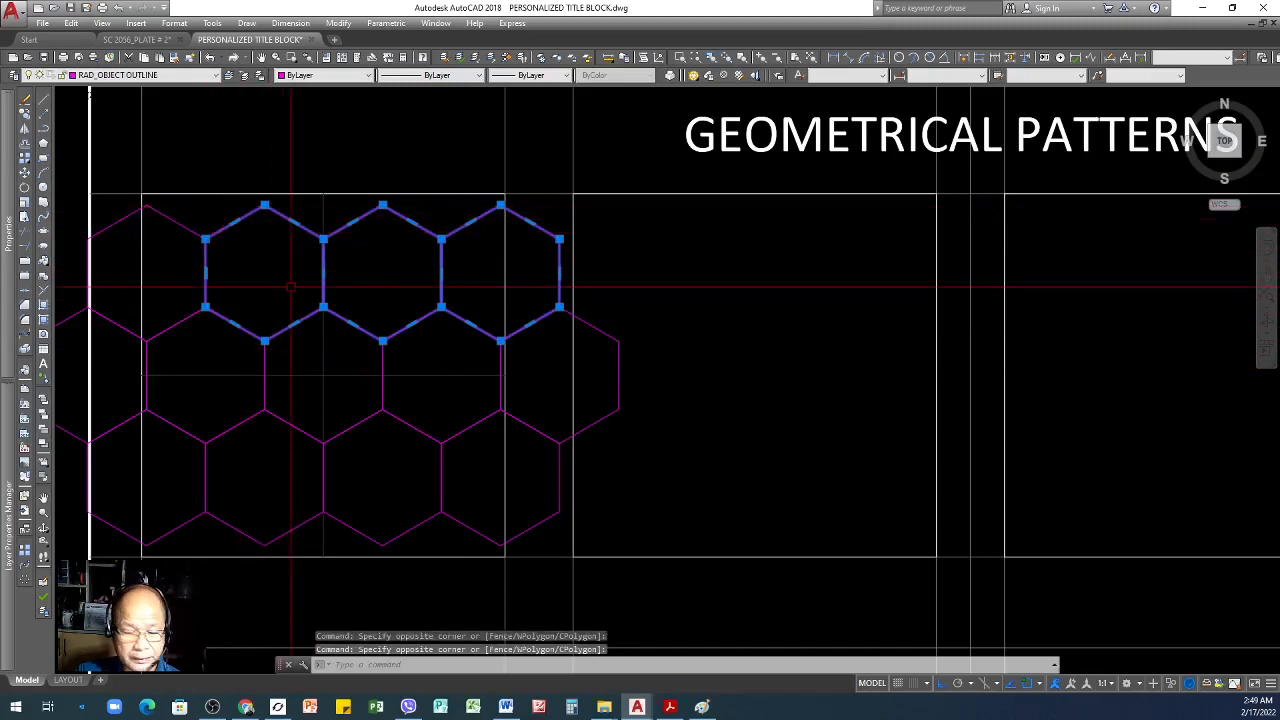
{"action": "type", "text": "CO"}
{"action": "key", "text": "Return"}
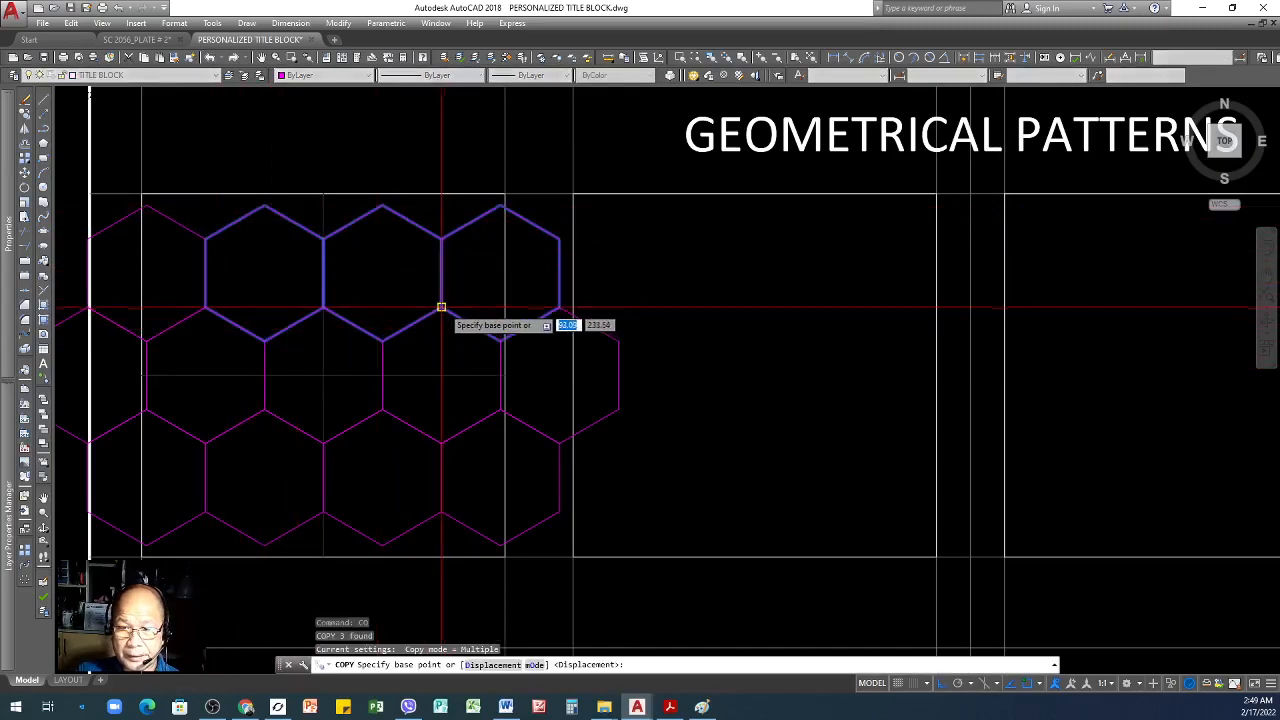
{"action": "left_click", "coordinate": [441, 305]}
{"action": "left_click", "coordinate": [383, 204]}
{"action": "key", "text": "Return"}
- Copy the topmost row of three hexagons straight down so it nests beneath the lower row of four
{"action": "scroll", "coordinate": [520, 250], "scroll_direction": "down", "scroll_amount": 3}
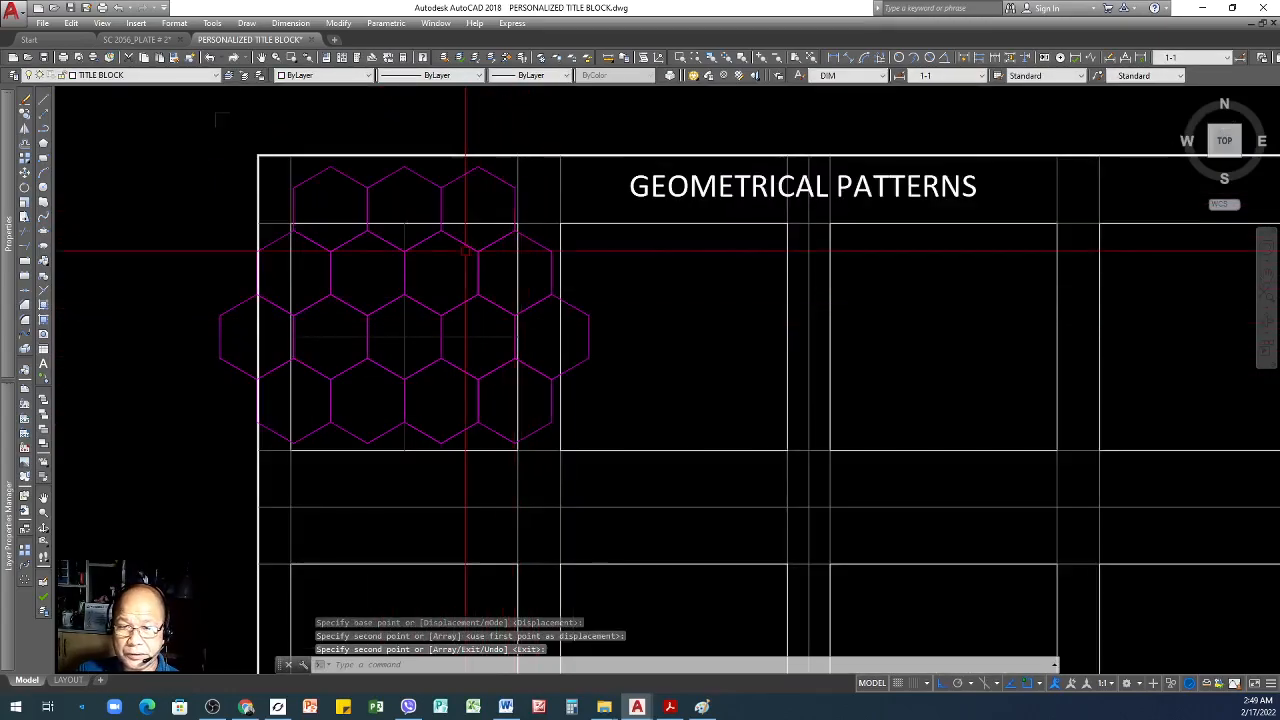
{"action": "scroll", "coordinate": [456, 210], "scroll_direction": "up", "scroll_amount": 3}
{"action": "left_click", "coordinate": [456, 200]}
{"action": "left_click", "coordinate": [290, 190]}
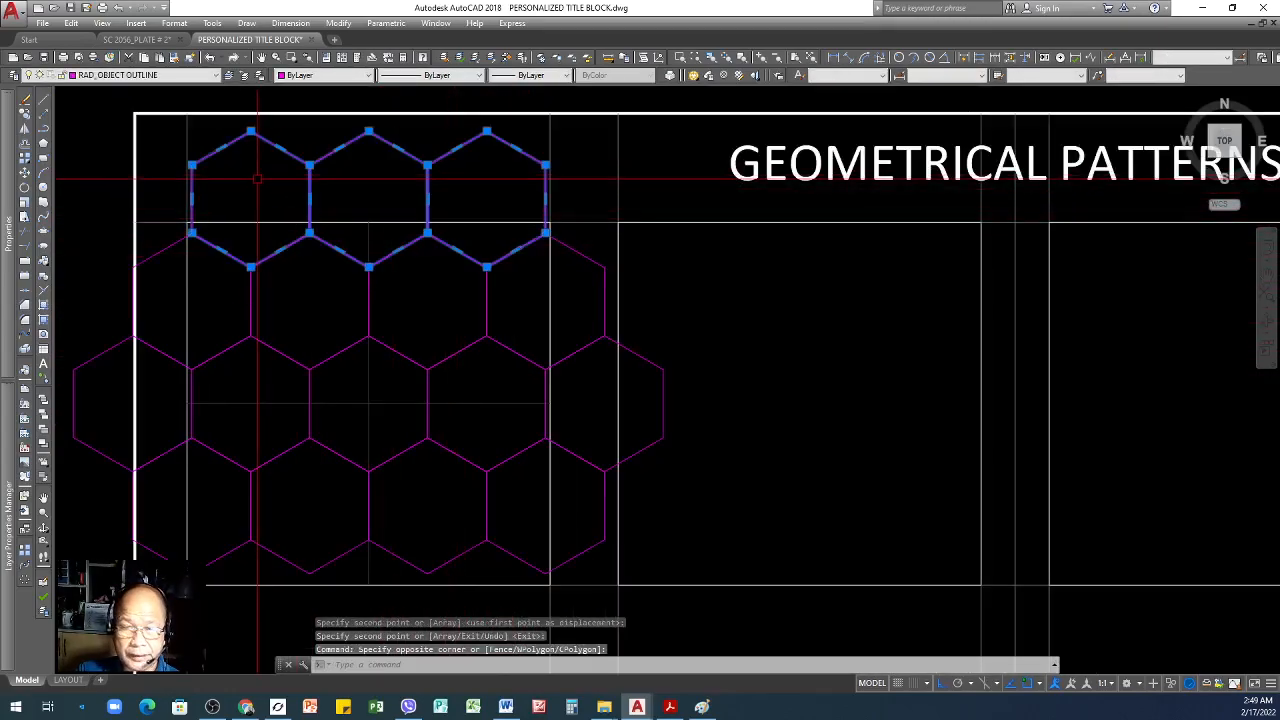
{"action": "type", "text": "co"}
{"action": "key", "text": "Return"}
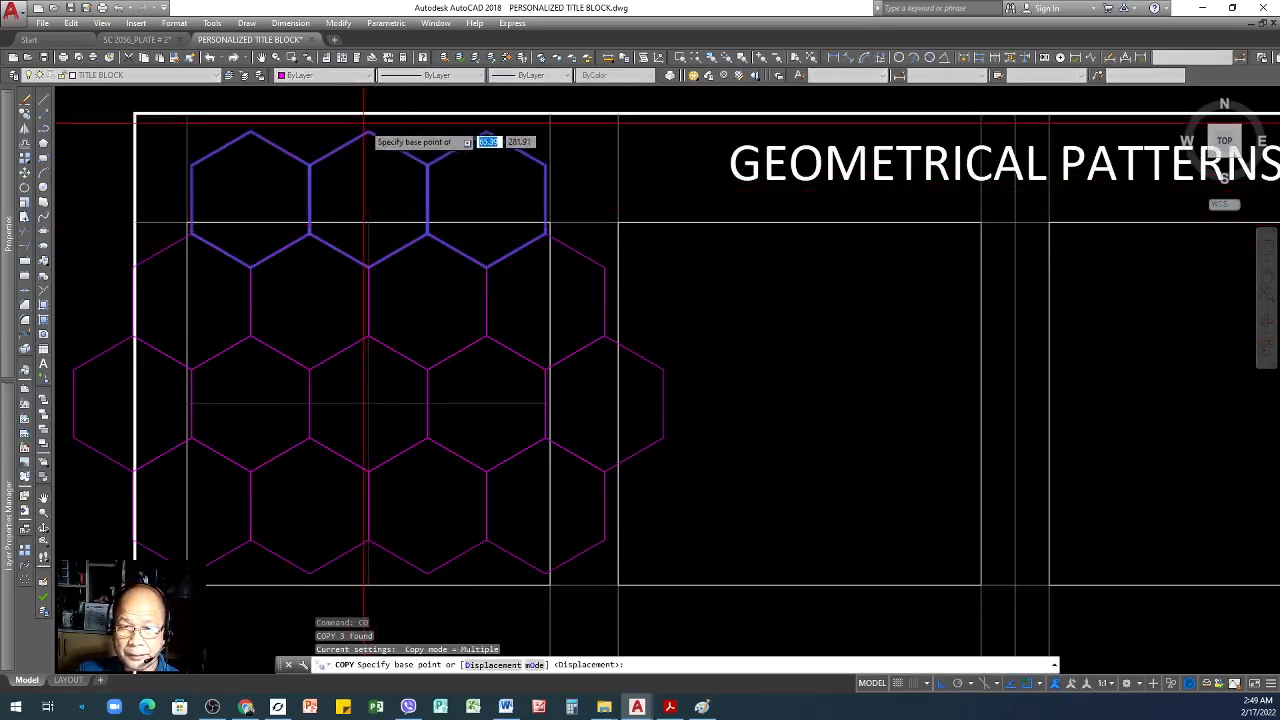
{"action": "left_click", "coordinate": [369, 131]}
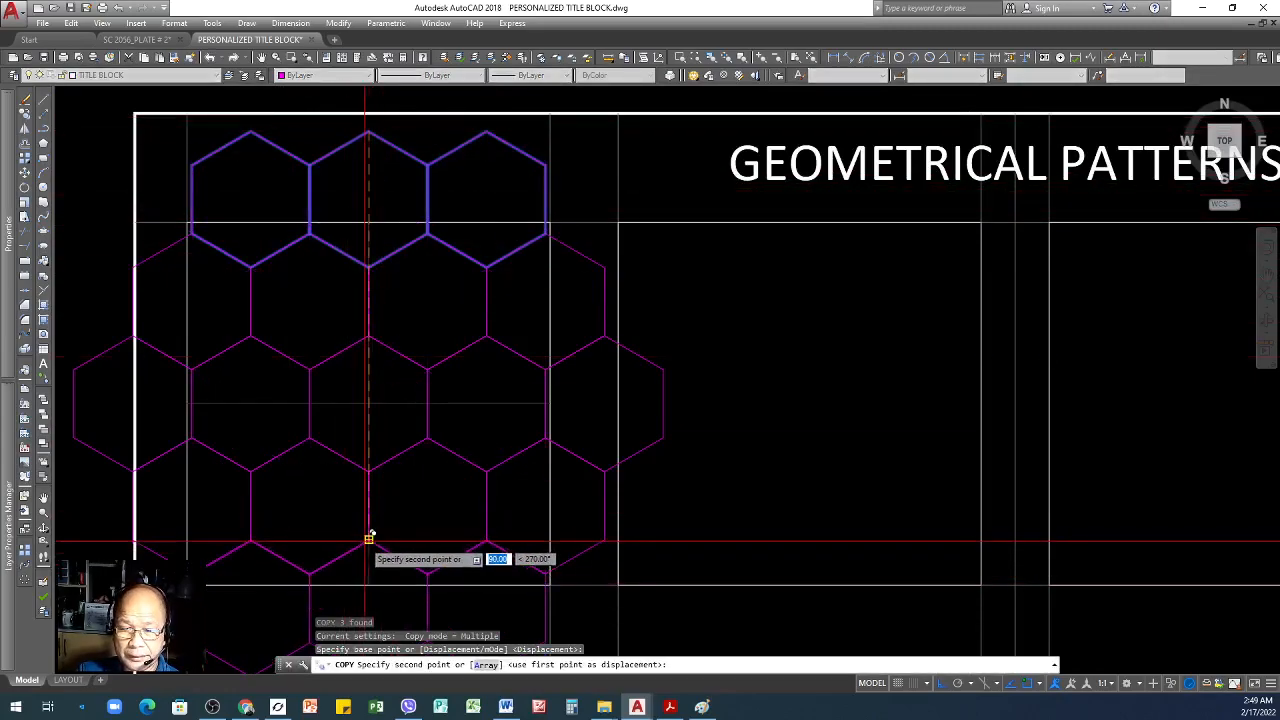
{"action": "left_click", "coordinate": [369, 540]}
{"action": "key", "text": "Return"}
{"action": "scroll", "coordinate": [531, 300], "scroll_direction": "down", "scroll_amount": 5}
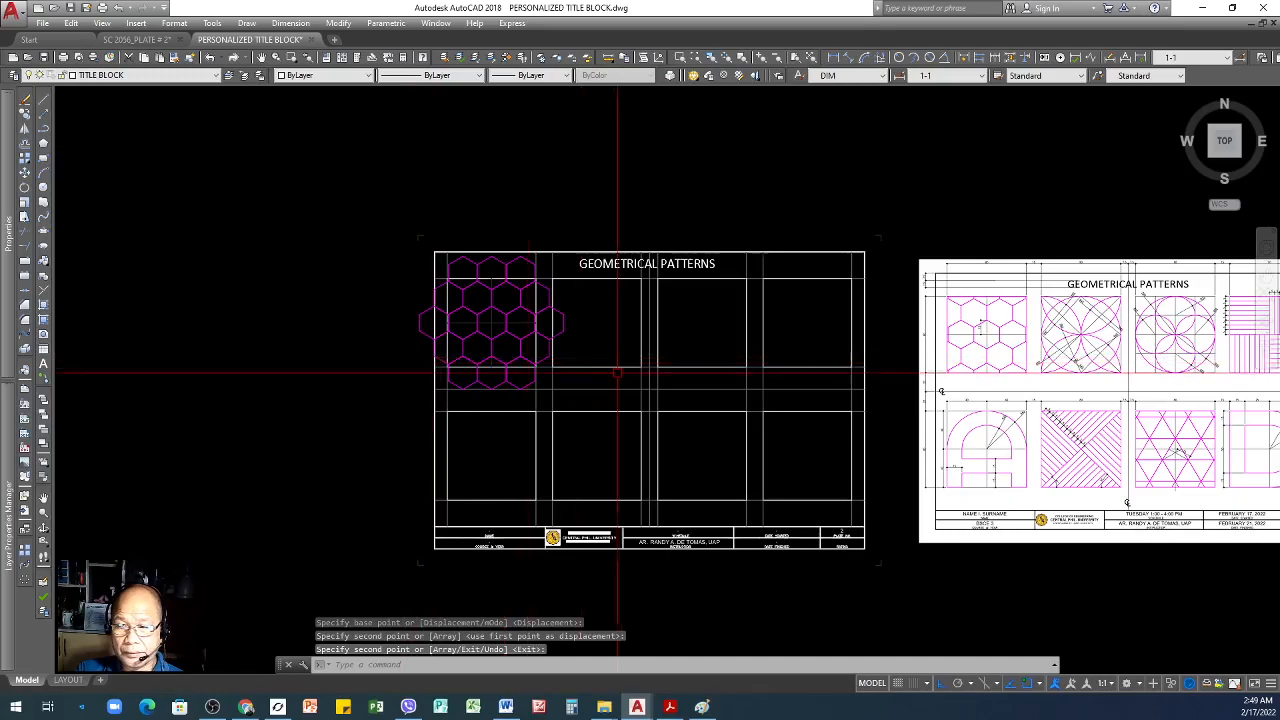
- Trim the hexagon parts extending below the first square, using the square's outline as the cutting edge
{"action": "scroll", "coordinate": [662, 405], "scroll_direction": "up", "scroll_amount": 2}
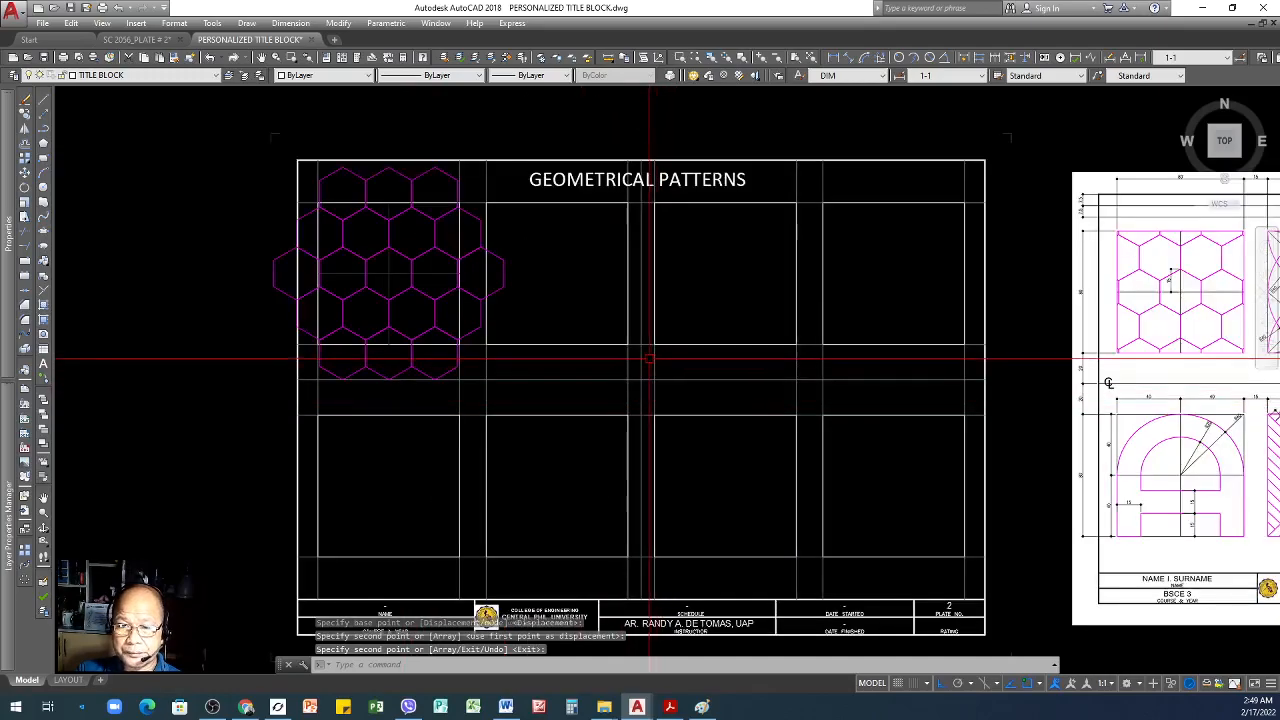
{"action": "scroll", "coordinate": [646, 357], "scroll_direction": "up", "scroll_amount": 2}
{"action": "scroll", "coordinate": [646, 357], "scroll_direction": "down", "scroll_amount": 3}
{"action": "scroll", "coordinate": [378, 232], "scroll_direction": "up", "scroll_amount": 3}
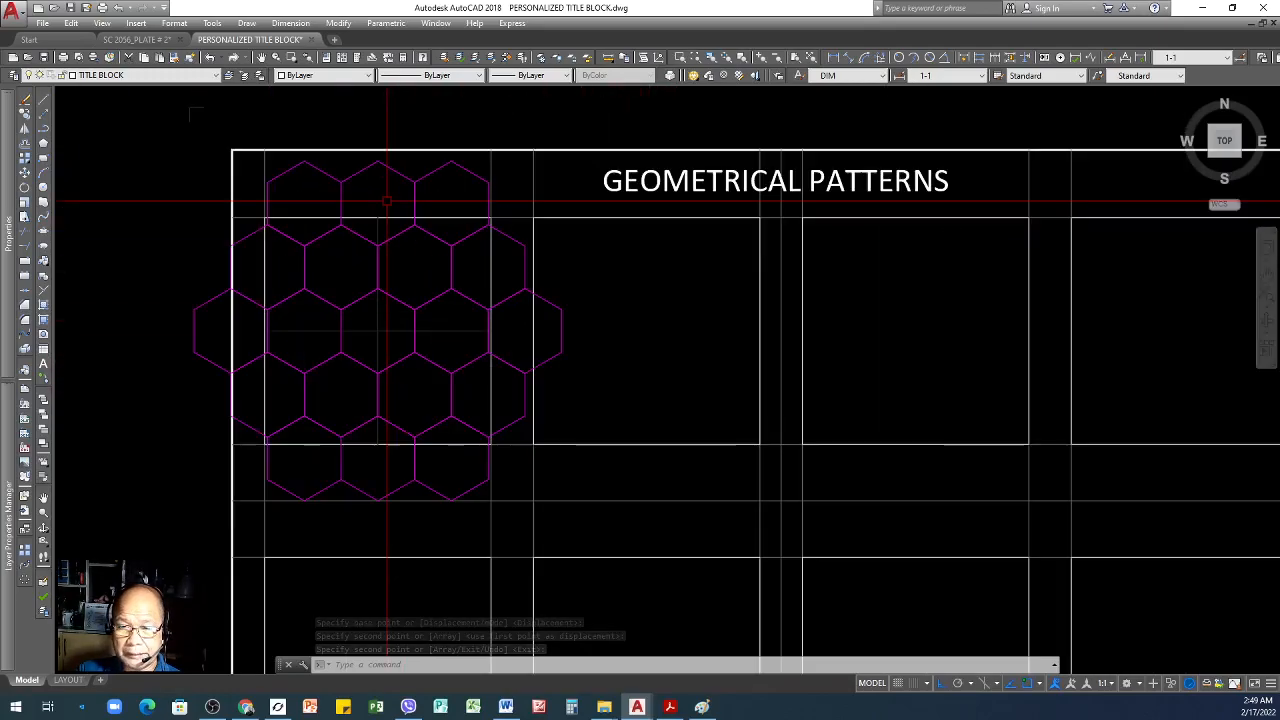
{"action": "key", "text": "Return"}
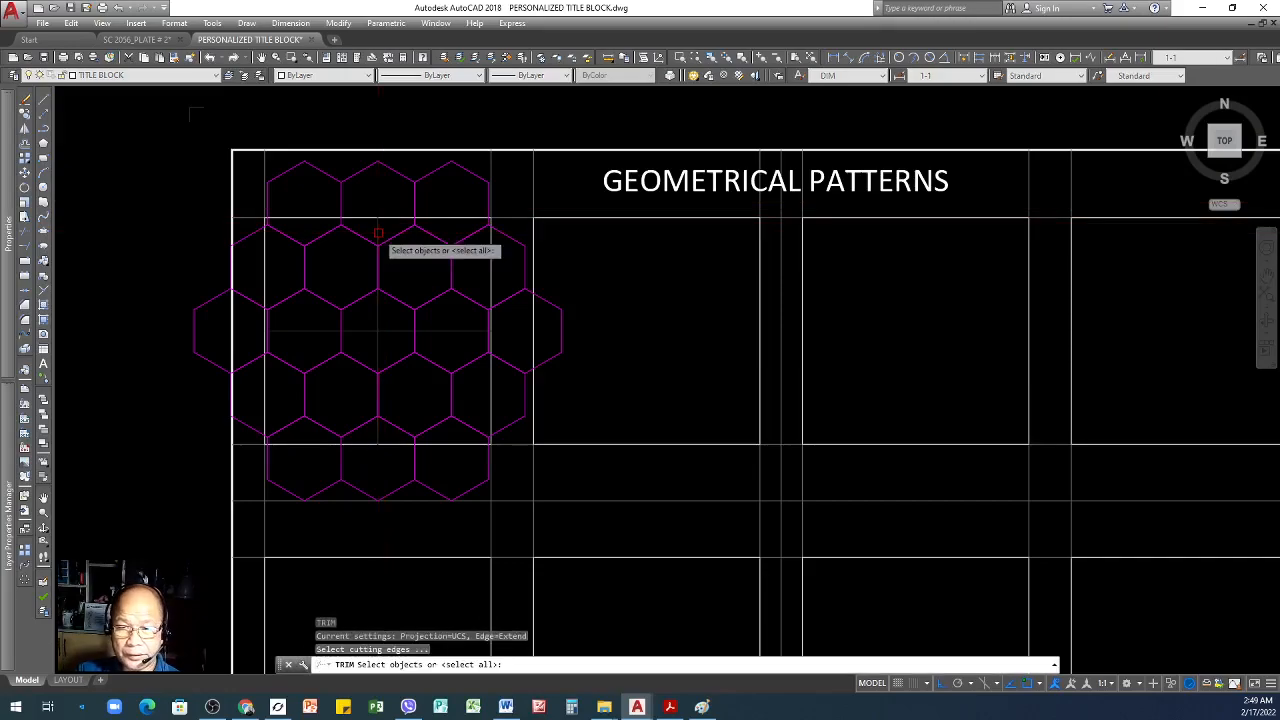
{"action": "scroll", "coordinate": [348, 224], "scroll_direction": "up", "scroll_amount": 4}
{"action": "scroll", "coordinate": [165, 214], "scroll_direction": "up", "scroll_amount": 2}
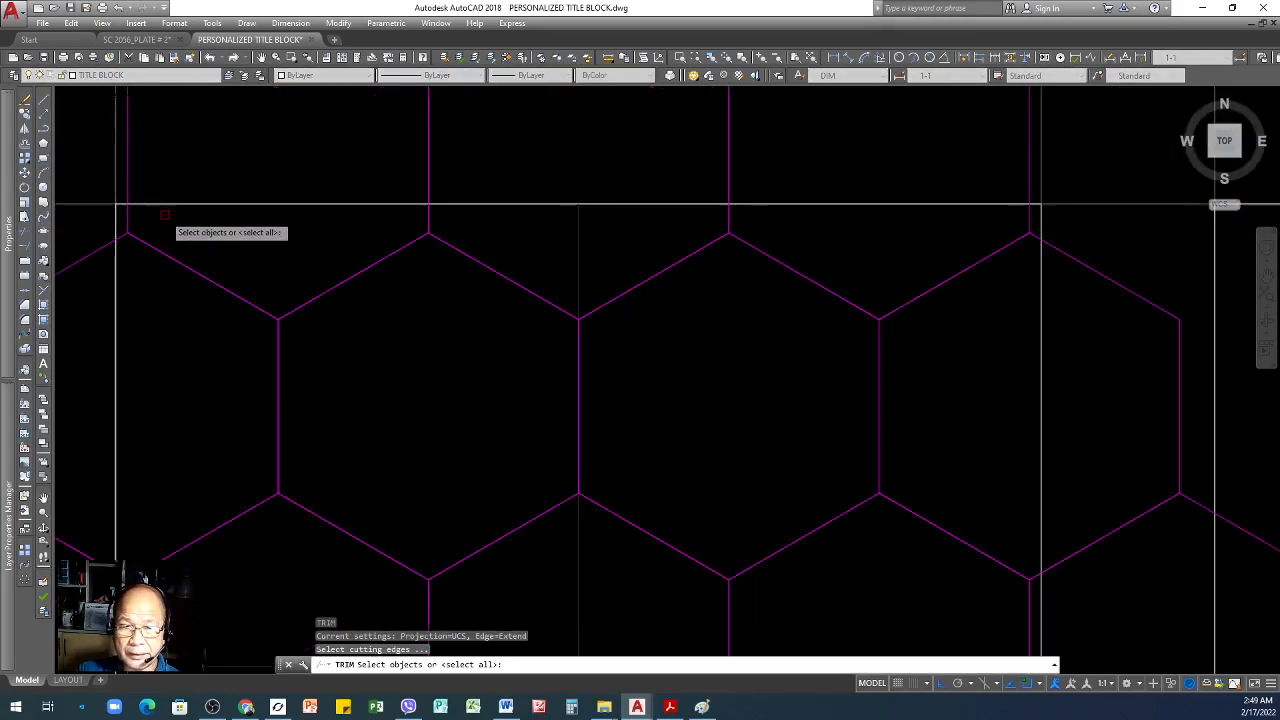
{"action": "scroll", "coordinate": [116, 210], "scroll_direction": "up", "scroll_amount": 2}
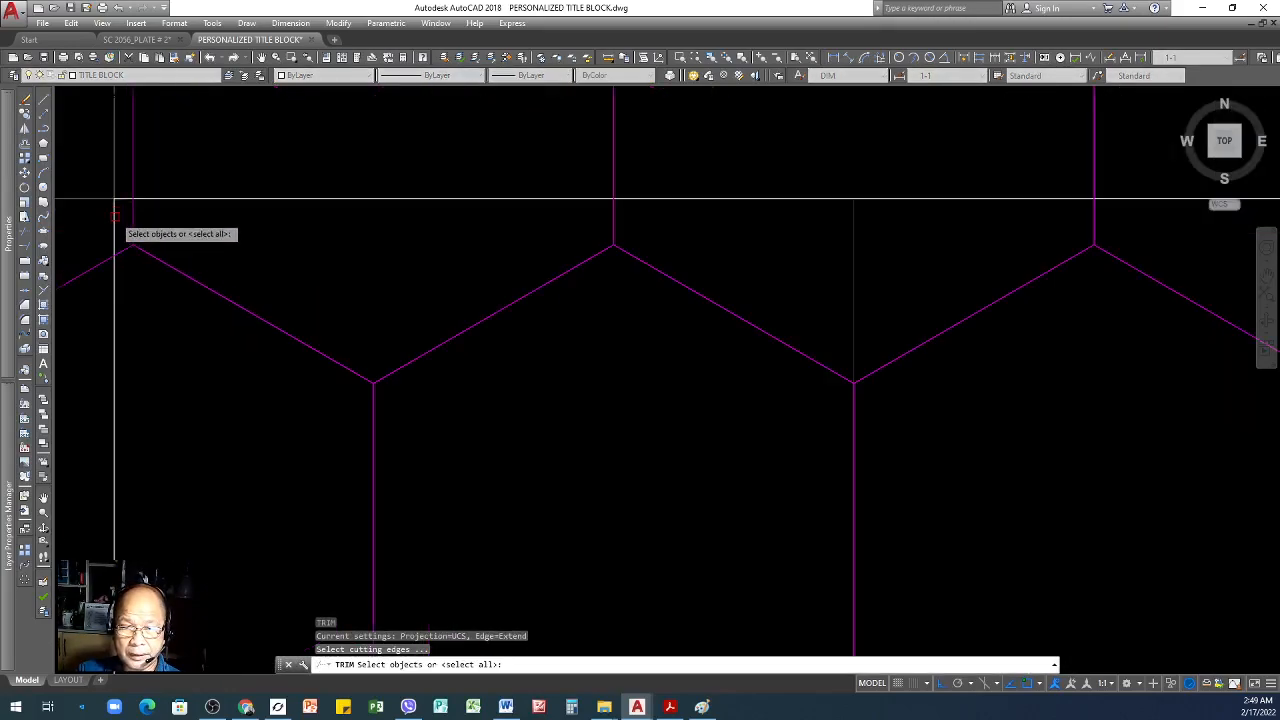
{"action": "left_click", "coordinate": [114, 215]}
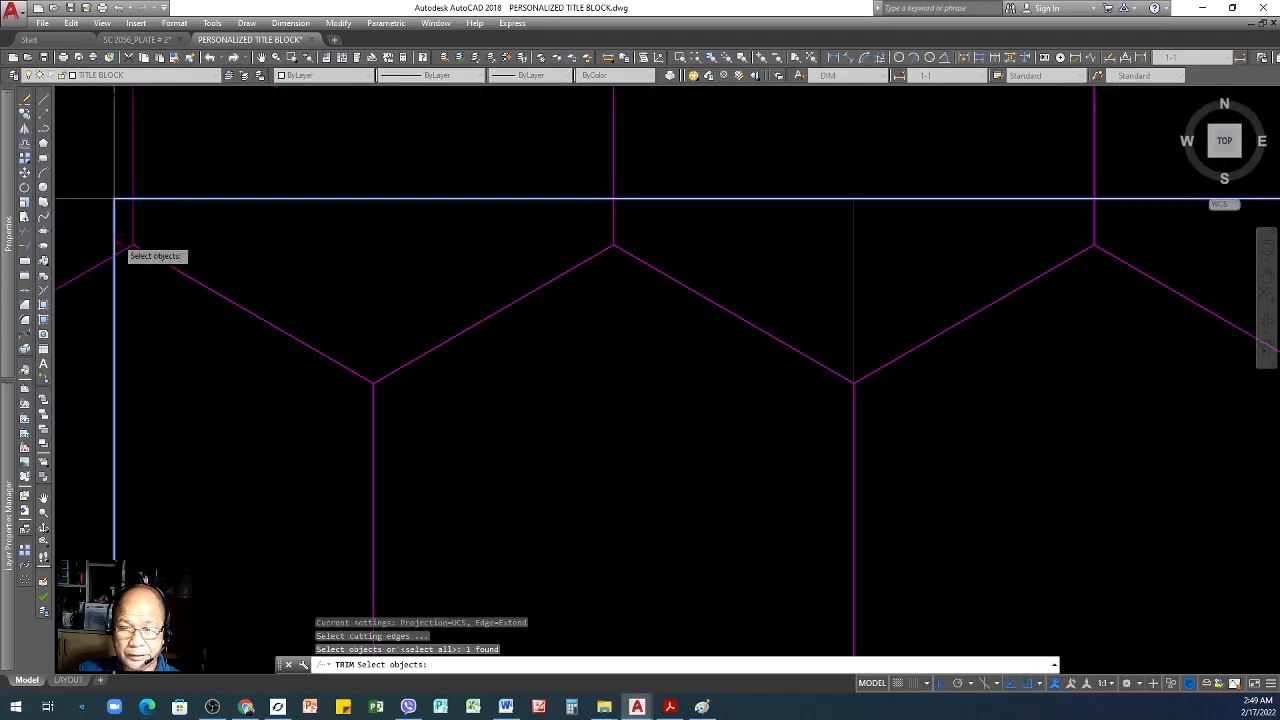
{"action": "scroll", "coordinate": [98, 222], "scroll_direction": "down", "scroll_amount": 5}
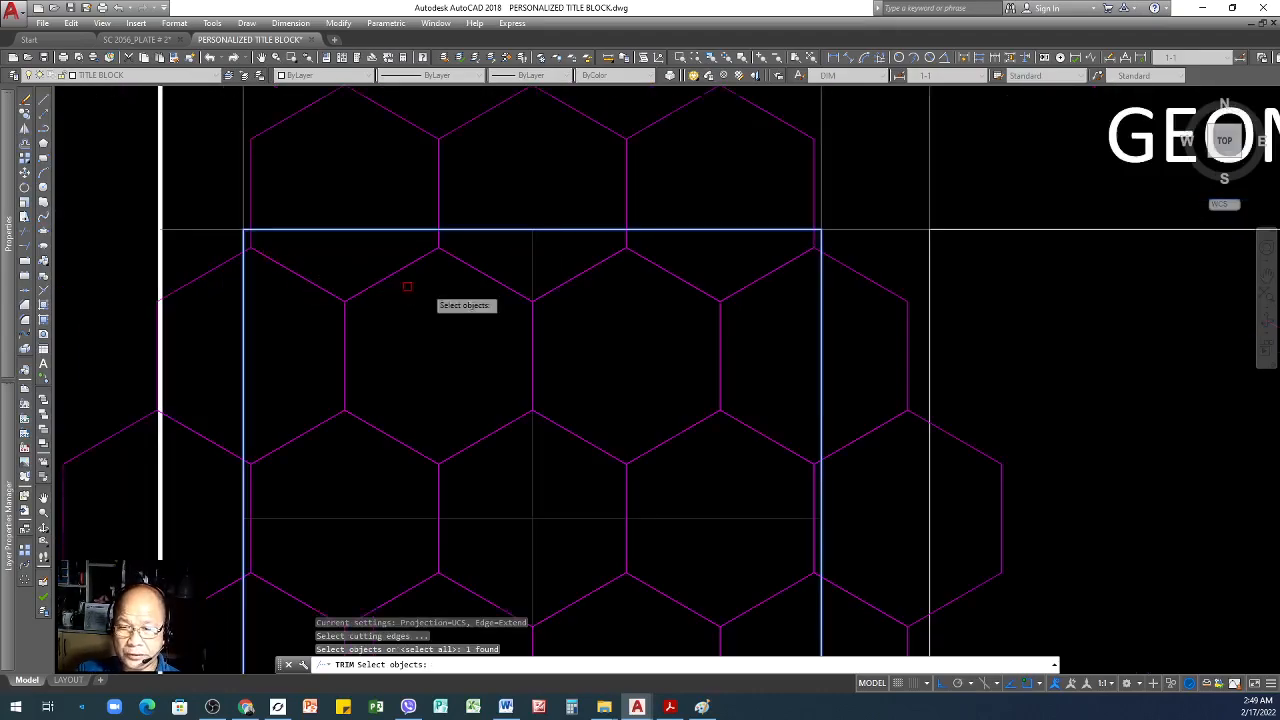
{"action": "scroll", "coordinate": [540, 360], "scroll_direction": "up", "scroll_amount": 2}
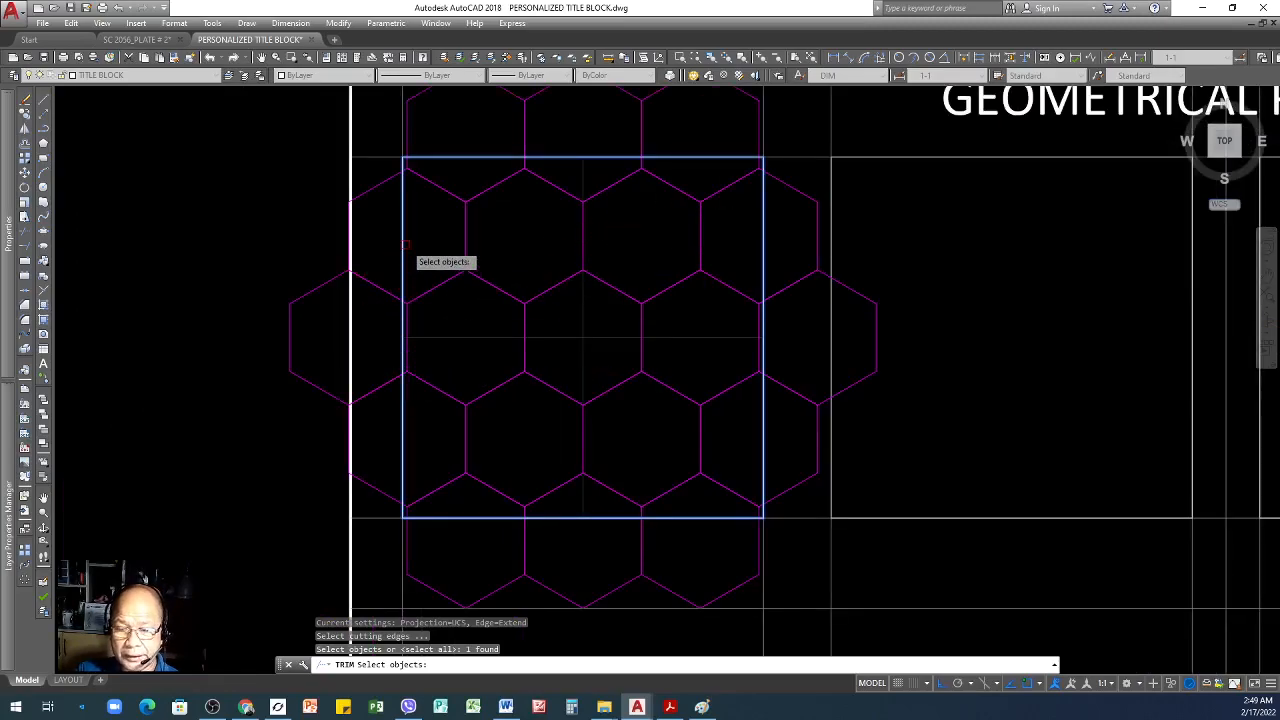
{"action": "key", "text": "Return"}
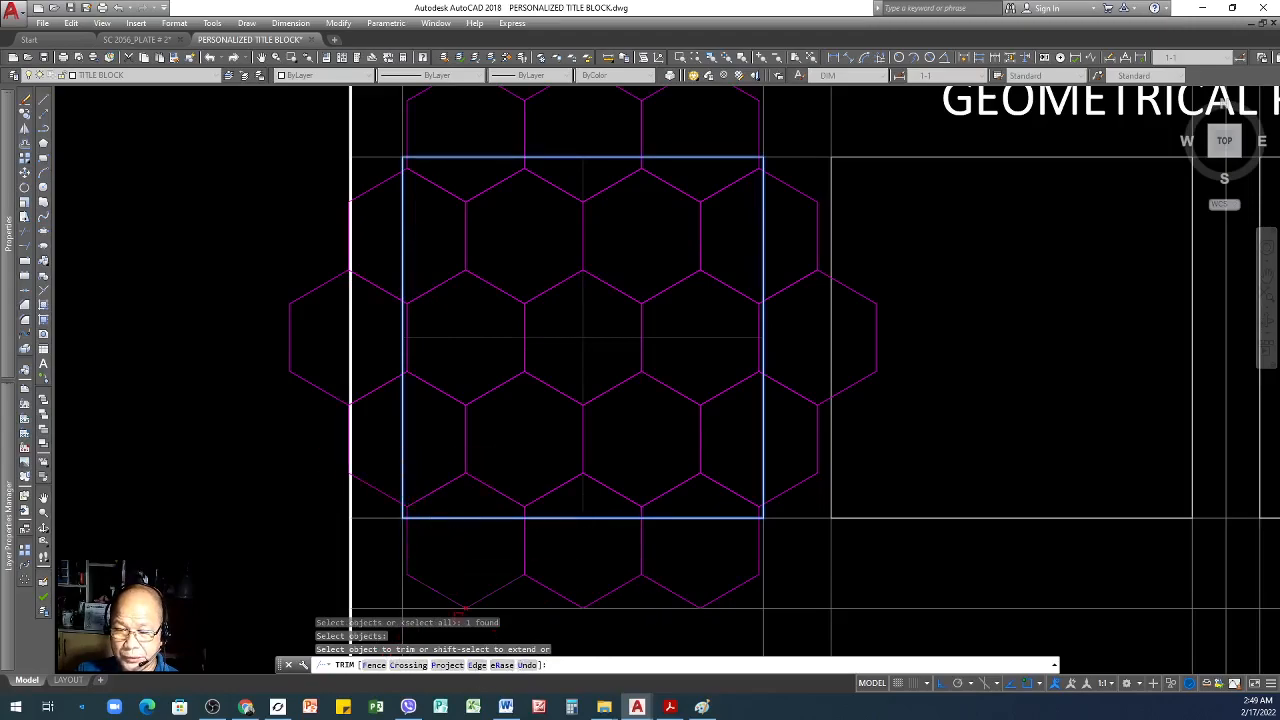
{"action": "left_click", "coordinate": [662, 534]}
{"action": "left_click", "coordinate": [481, 566]}
- Trim the hexagon parts extending beyond the left and right sides of the first square
{"action": "left_click", "coordinate": [398, 383]}
{"action": "left_click", "coordinate": [362, 311]}
{"action": "left_click", "coordinate": [370, 180]}
{"action": "left_click", "coordinate": [364, 214]}
{"action": "left_click", "coordinate": [806, 185]}
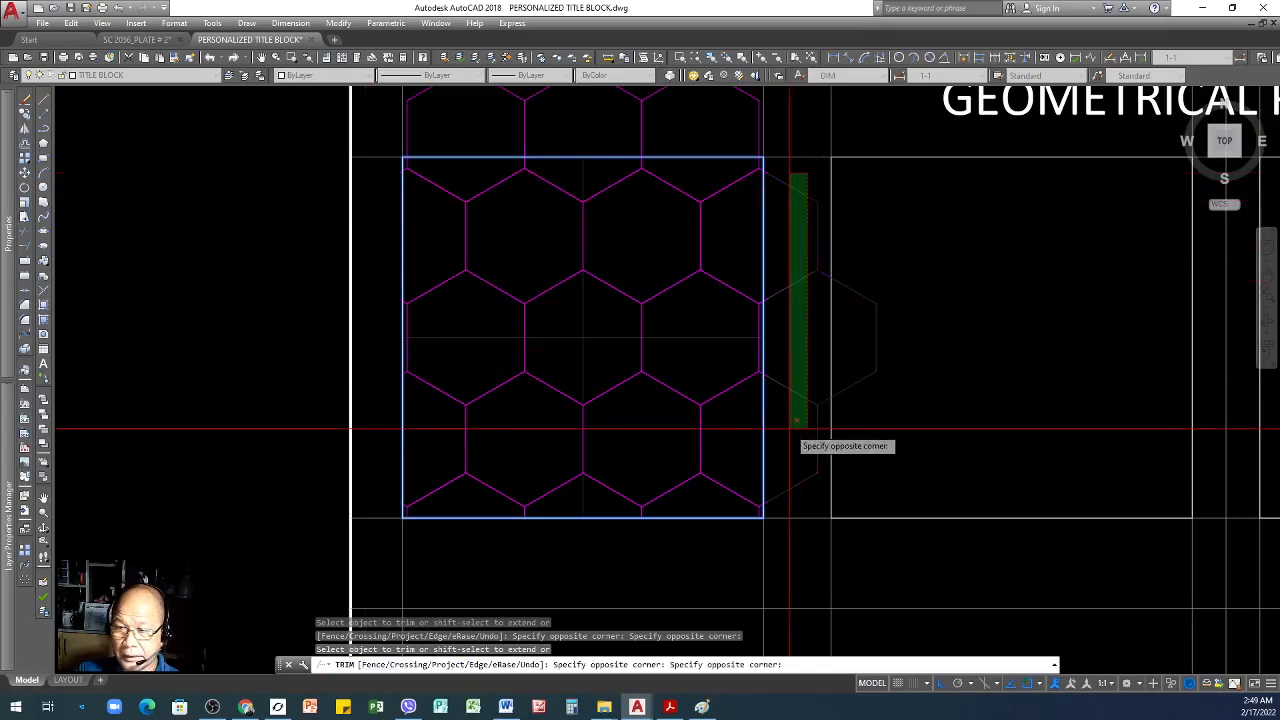
{"action": "left_click", "coordinate": [792, 510]}
- Trim the hexagon parts extending above the first square's top edge and finish trimming
{"action": "scroll", "coordinate": [755, 545], "scroll_direction": "down", "scroll_amount": 2}
{"action": "scroll", "coordinate": [745, 275], "scroll_direction": "up", "scroll_amount": 2}
{"action": "left_click", "coordinate": [703, 286]}
{"action": "left_click", "coordinate": [450, 320]}
{"action": "scroll", "coordinate": [426, 275], "scroll_direction": "down", "scroll_amount": 3}
{"action": "key", "text": "Return"}
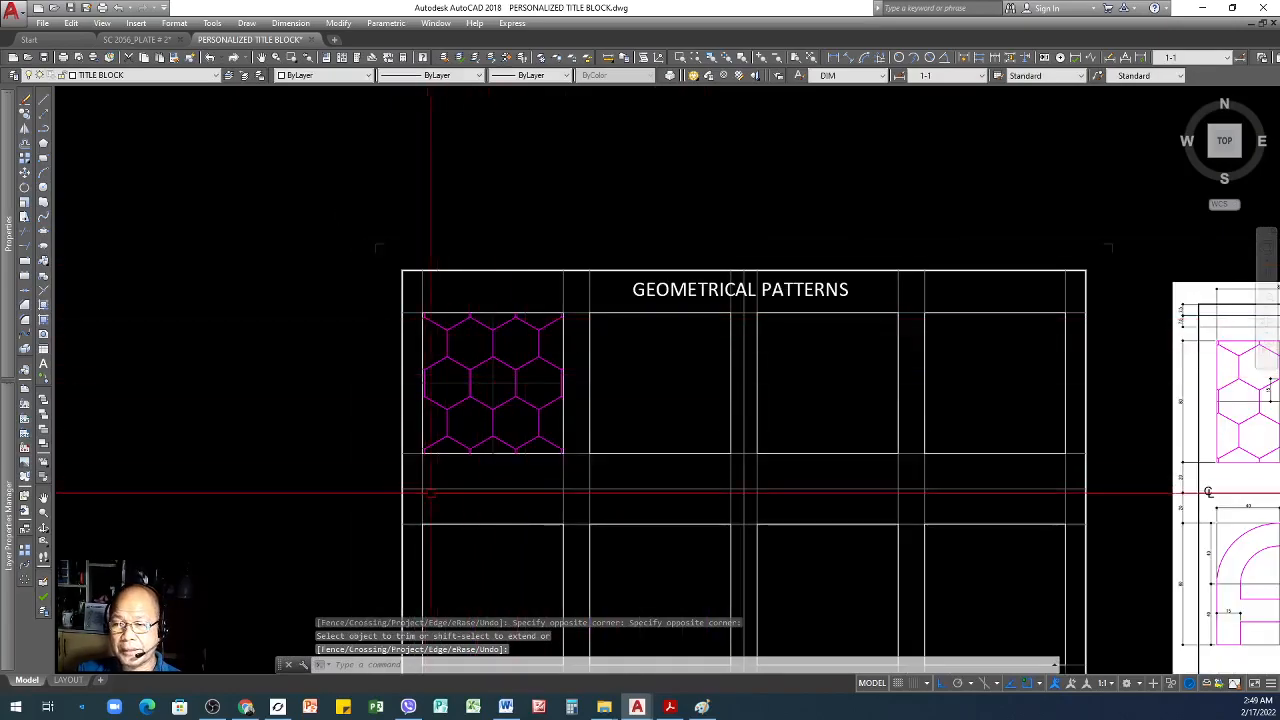
{"action": "scroll", "coordinate": [630, 430], "scroll_direction": "down", "scroll_amount": 1}
{"action": "scroll", "coordinate": [929, 423], "scroll_direction": "down", "scroll_amount": 2}
{"action": "scroll", "coordinate": [647, 362], "scroll_direction": "up", "scroll_amount": 10}
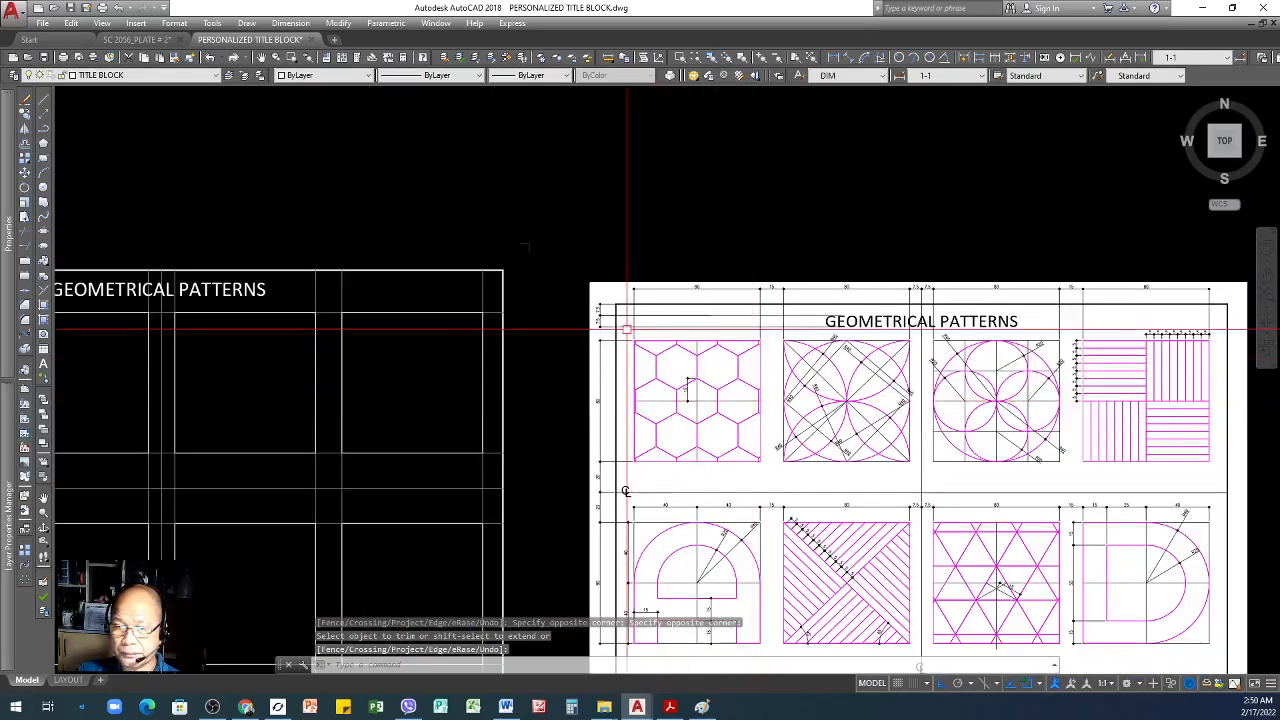
{"action": "scroll", "coordinate": [647, 362], "scroll_direction": "down", "scroll_amount": 8}
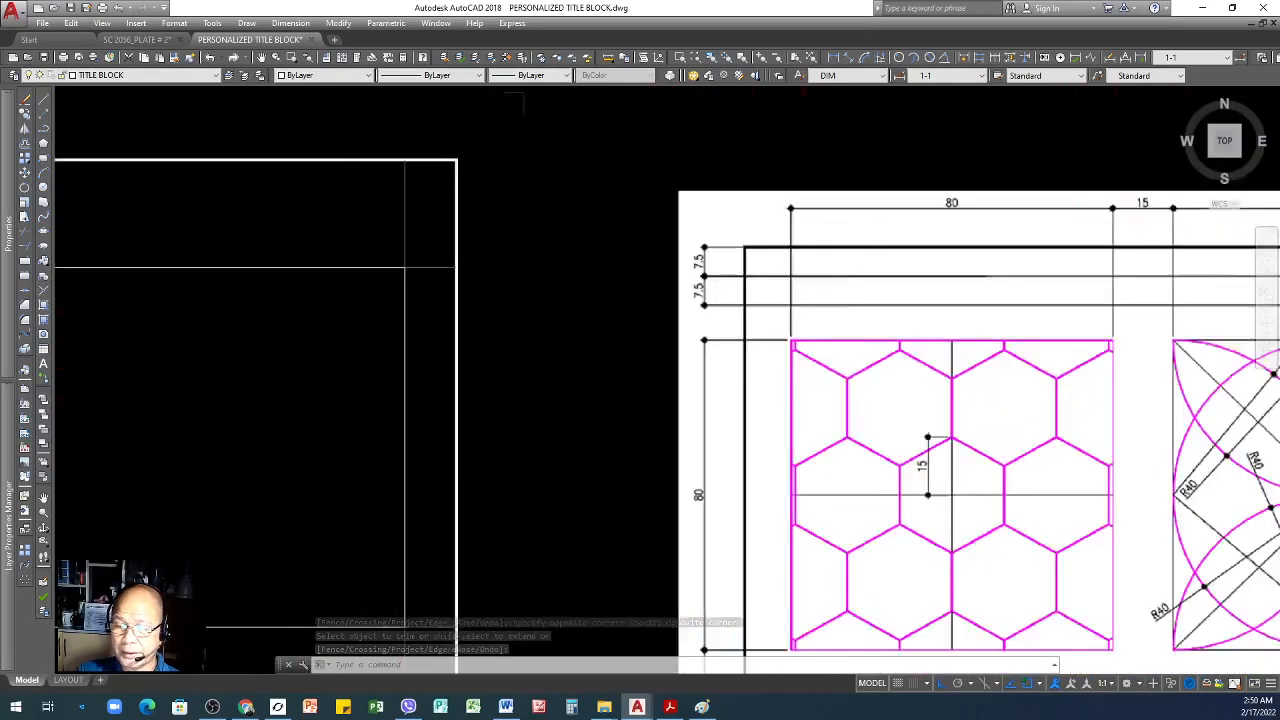
{"action": "scroll", "coordinate": [174, 328], "scroll_direction": "up", "scroll_amount": 8}
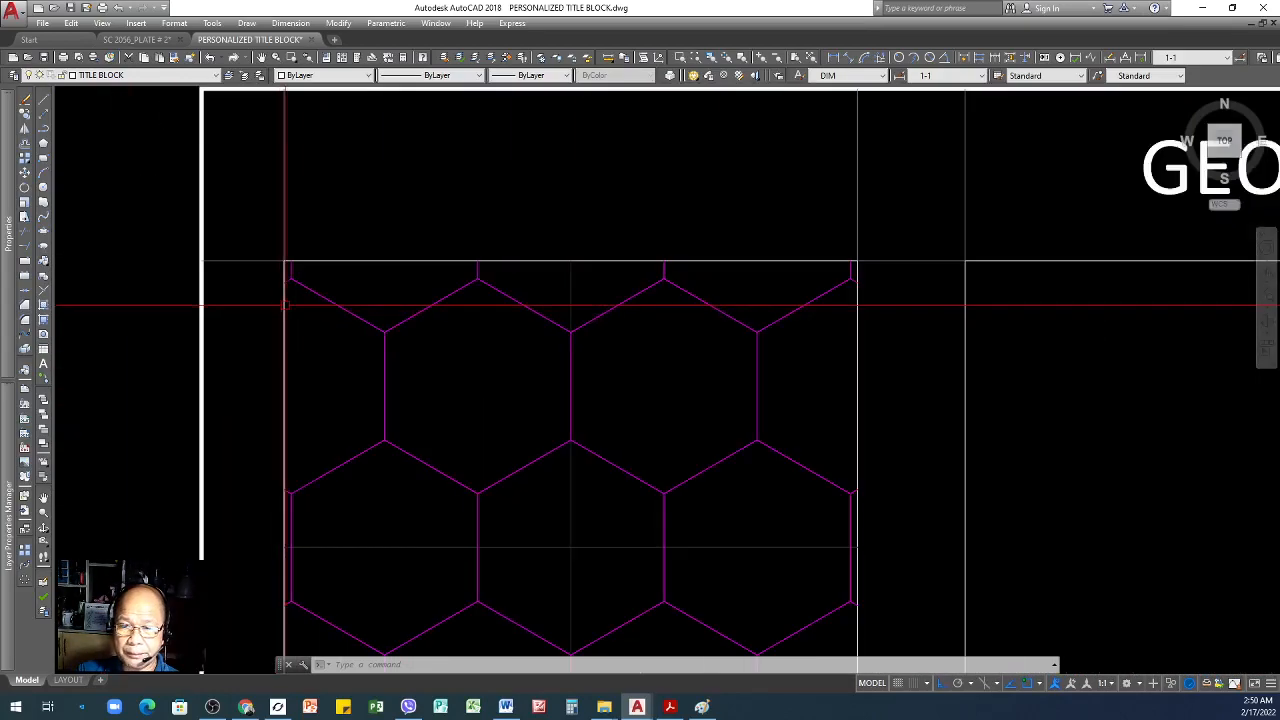
{"action": "left_click", "coordinate": [174, 58]}
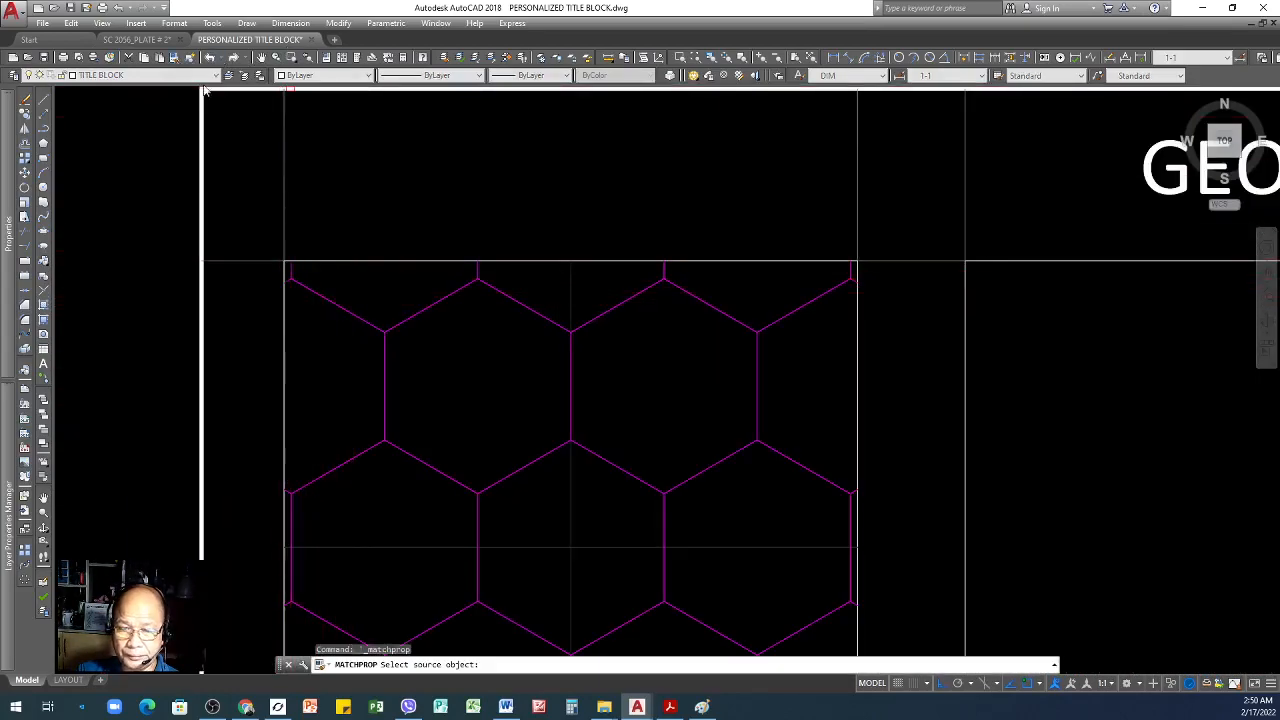
{"action": "scroll", "coordinate": [430, 375], "scroll_direction": "up", "scroll_amount": 6}
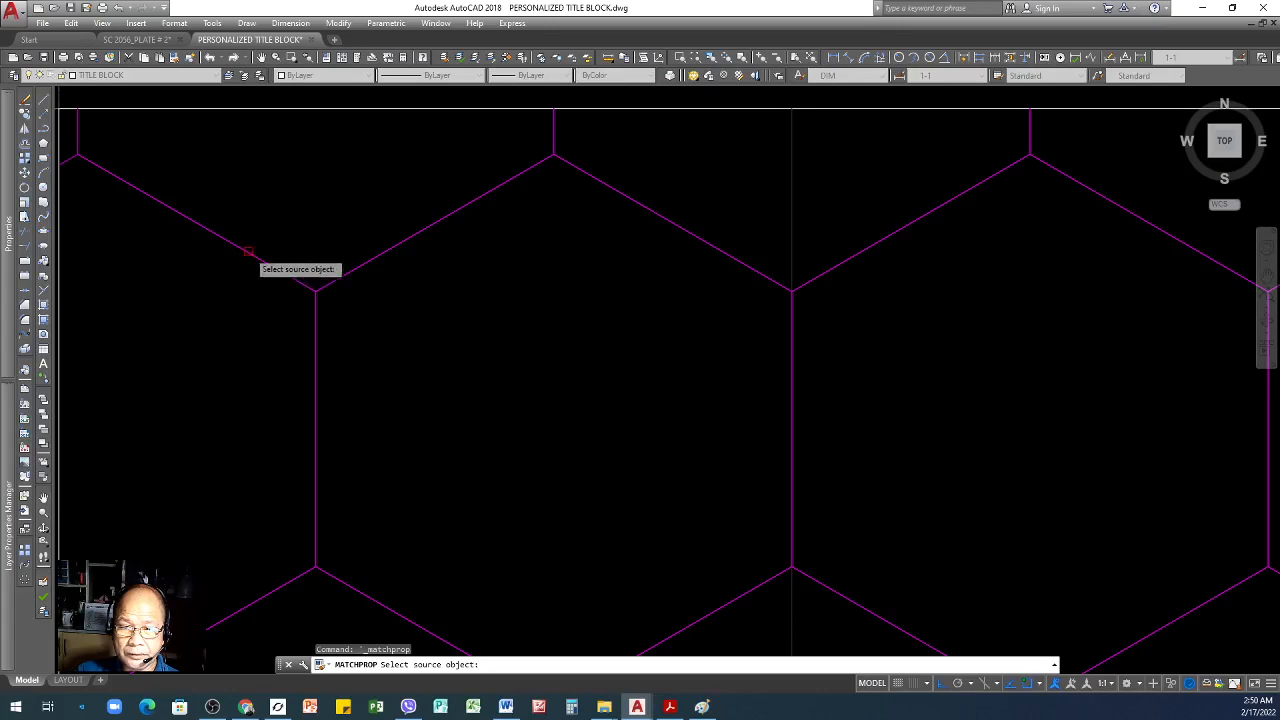
{"action": "scroll", "coordinate": [517, 268], "scroll_direction": "down", "scroll_amount": 4}
{"action": "scroll", "coordinate": [457, 291], "scroll_direction": "up", "scroll_amount": 4}
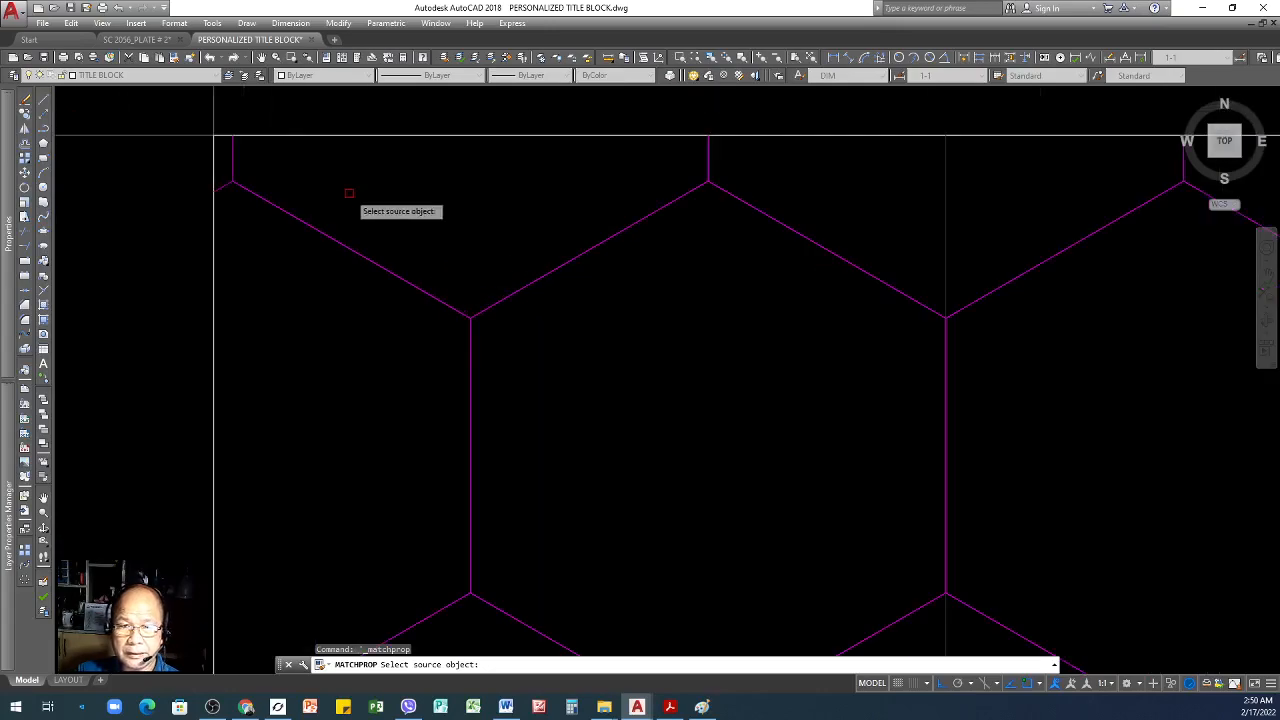
{"action": "key", "text": "Escape"}
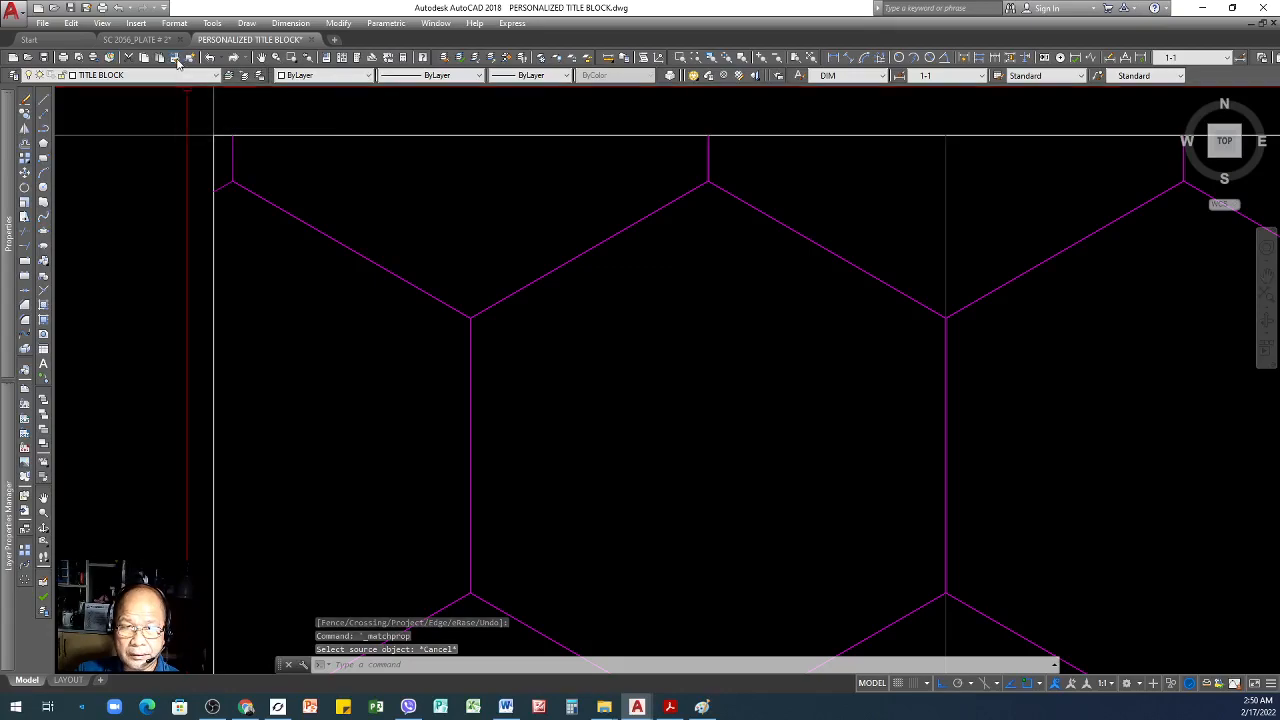
- Match the first square's outline to the magenta hexagons' properties
{"action": "left_click", "coordinate": [175, 58]}
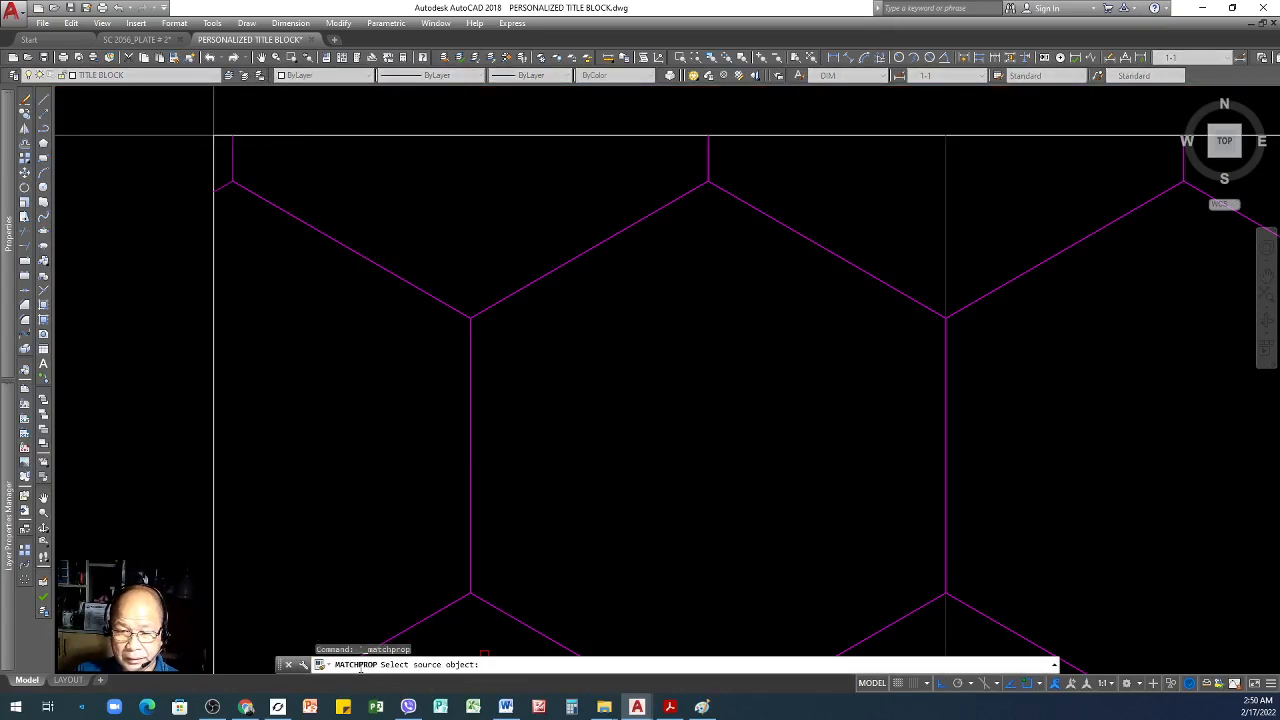
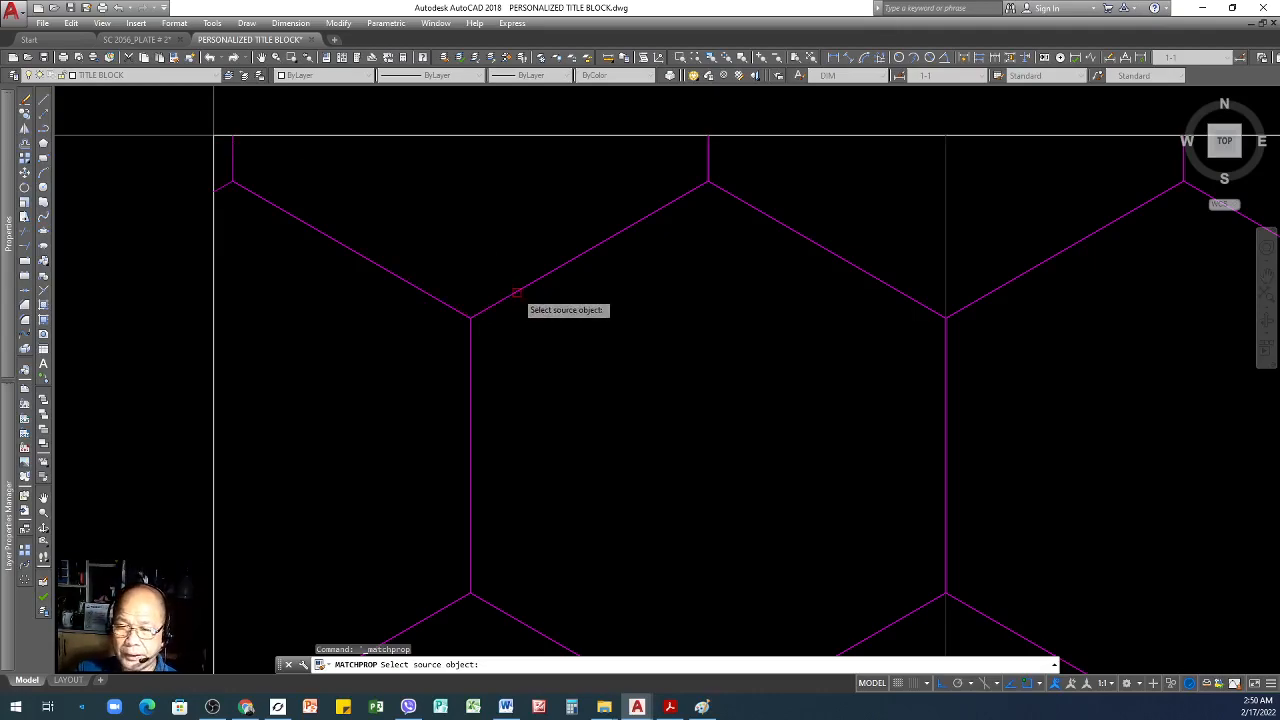
{"action": "left_click", "coordinate": [516, 292]}
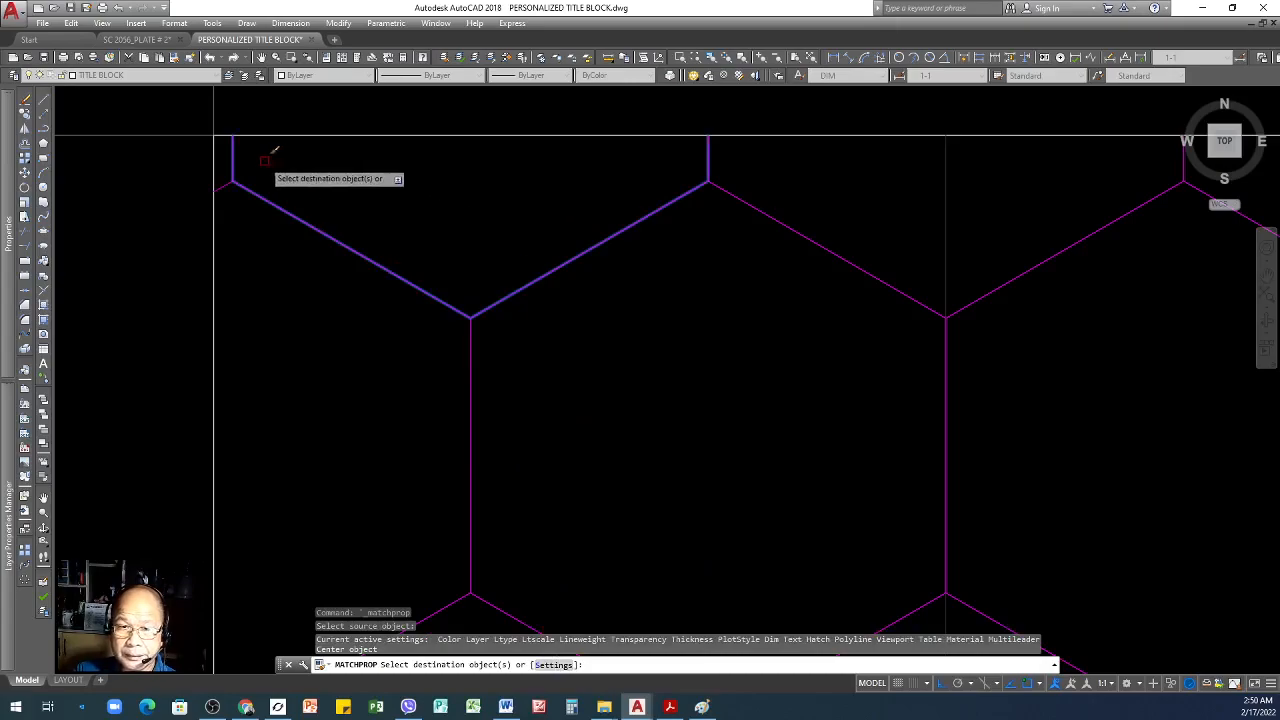
{"action": "left_click", "coordinate": [214, 153]}
{"action": "key", "text": "Return"}
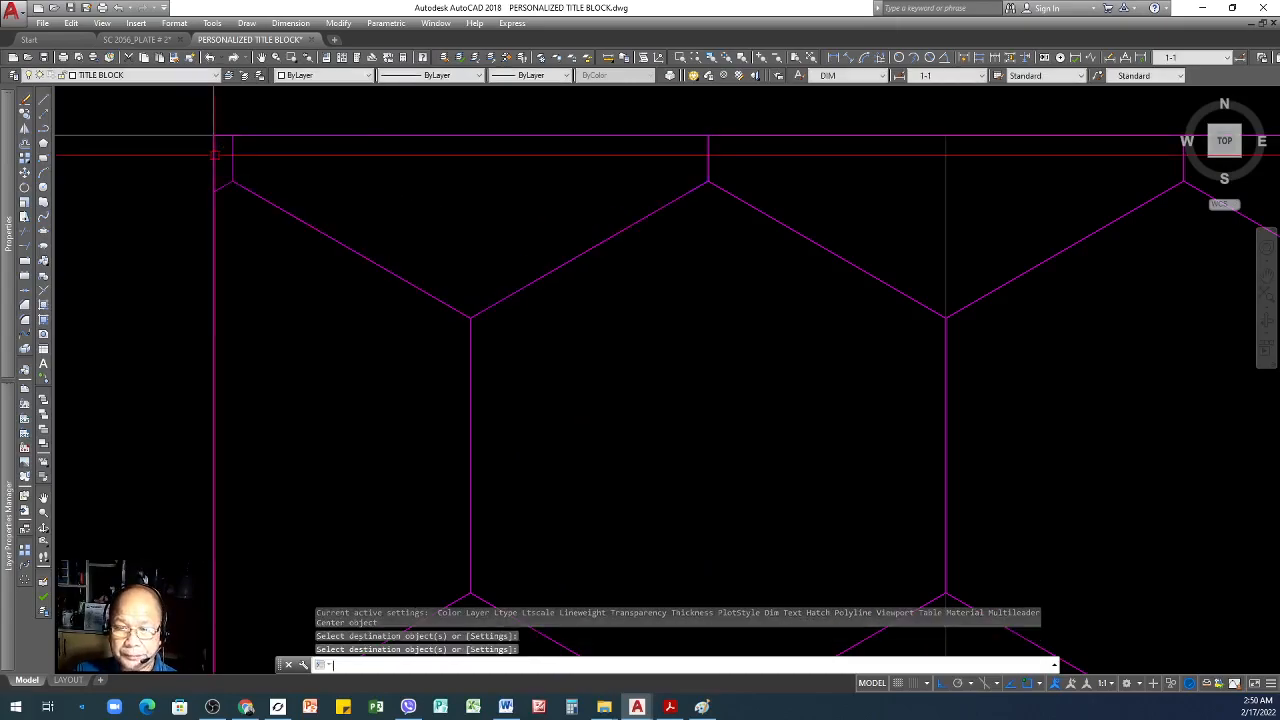
{"action": "scroll", "coordinate": [570, 432], "scroll_direction": "down", "scroll_amount": 4}
{"action": "scroll", "coordinate": [570, 432], "scroll_direction": "down", "scroll_amount": 2}
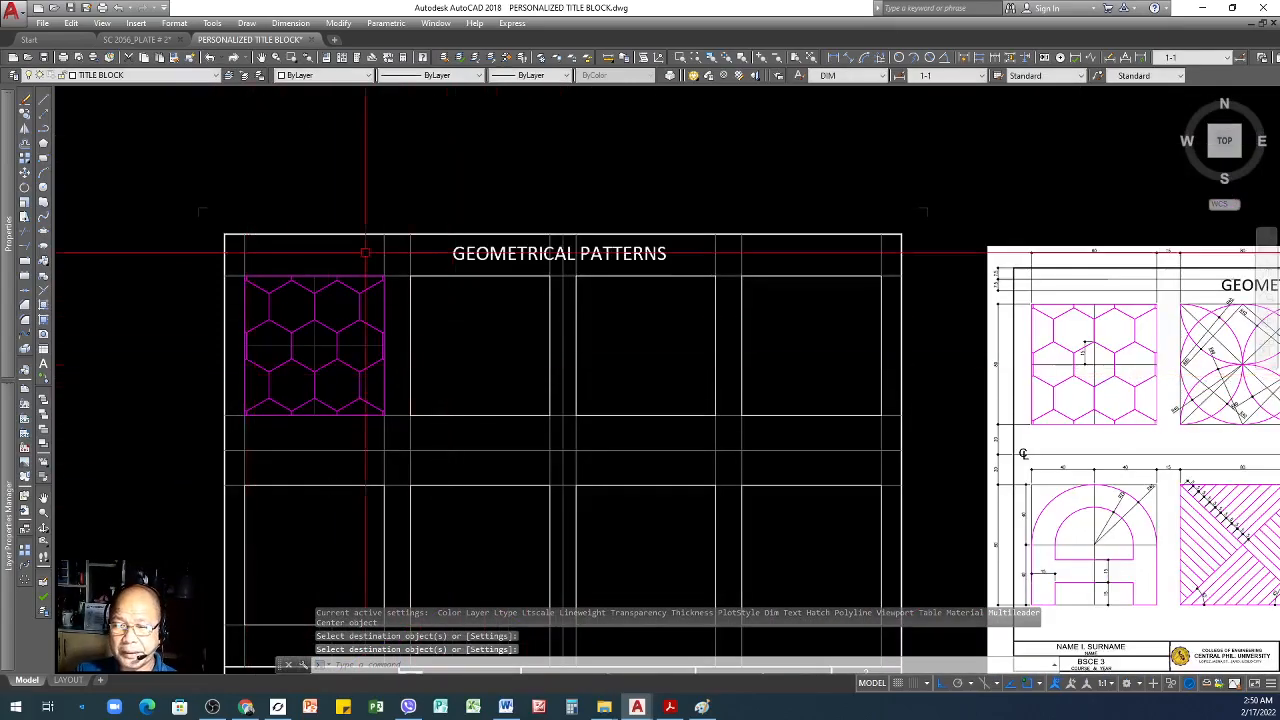
- Examine the first and second patterns in the reference image and compare them with the drawn plate
{"action": "scroll", "coordinate": [370, 430], "scroll_direction": "down", "scroll_amount": 2}
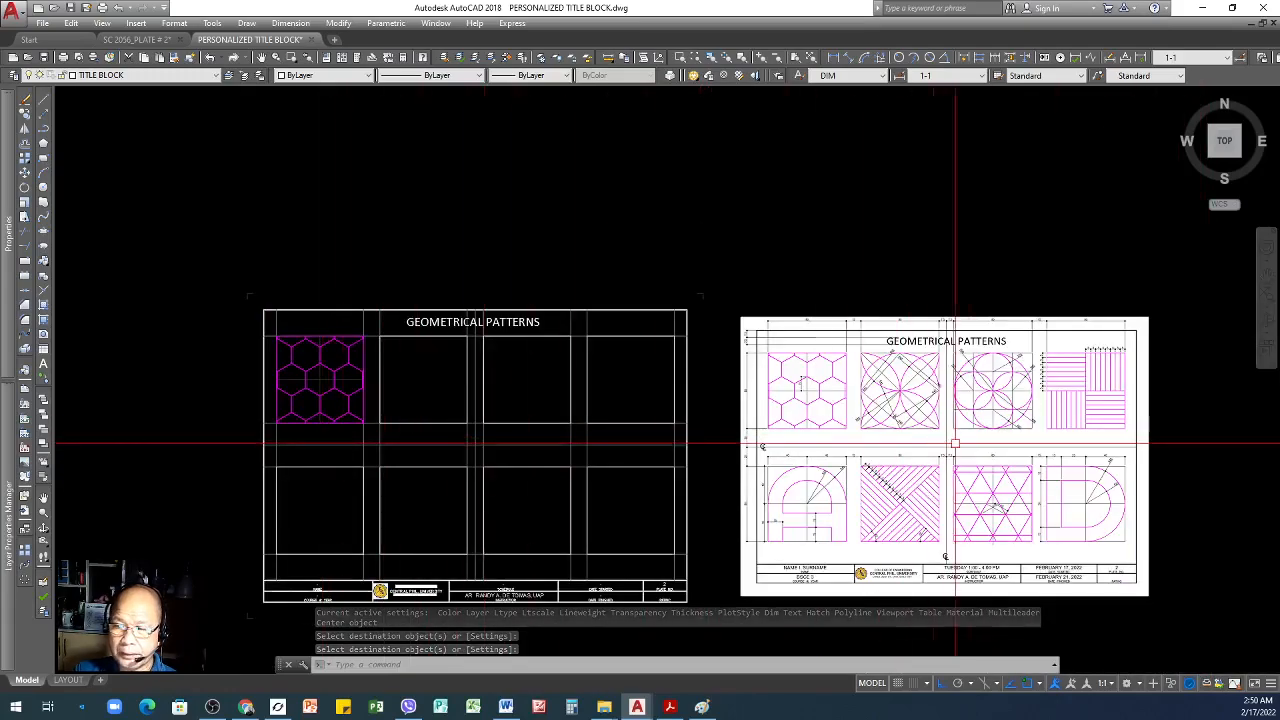
{"action": "scroll", "coordinate": [940, 420], "scroll_direction": "up", "scroll_amount": 3}
{"action": "scroll", "coordinate": [848, 378], "scroll_direction": "down", "scroll_amount": 2}
{"action": "scroll", "coordinate": [258, 386], "scroll_direction": "up", "scroll_amount": 4}
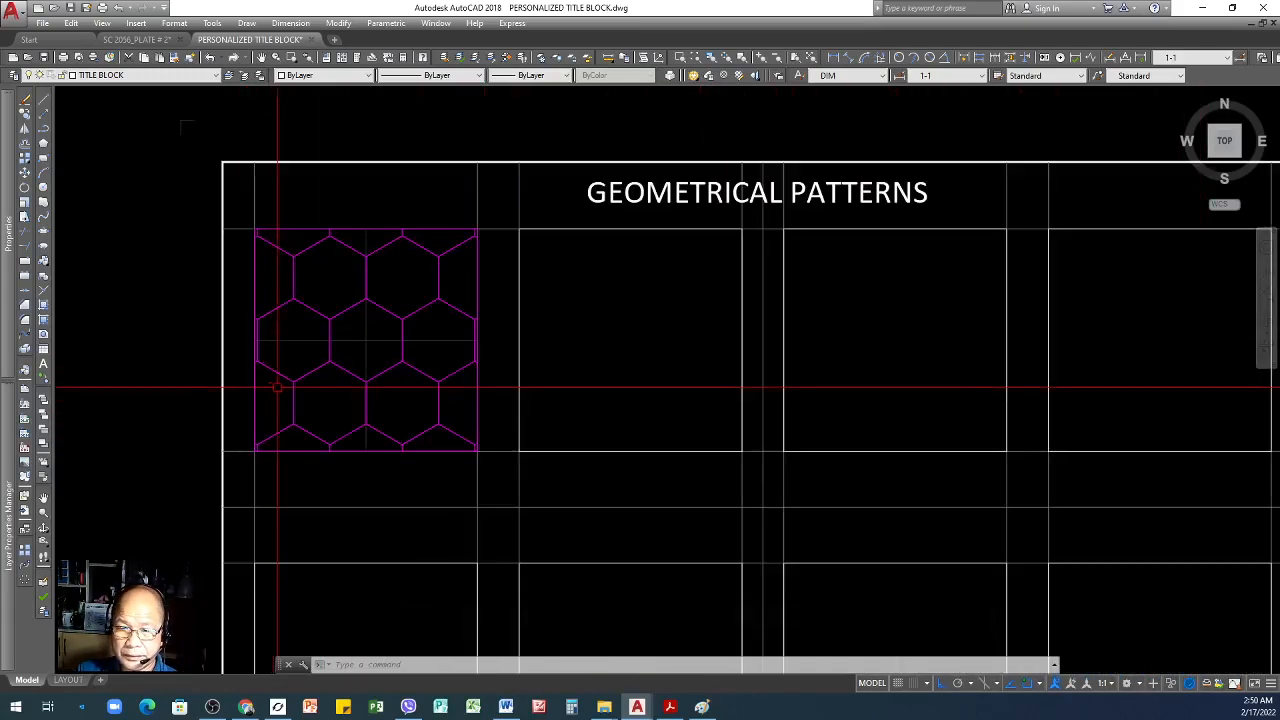
{"action": "scroll", "coordinate": [453, 331], "scroll_direction": "down", "scroll_amount": 2}
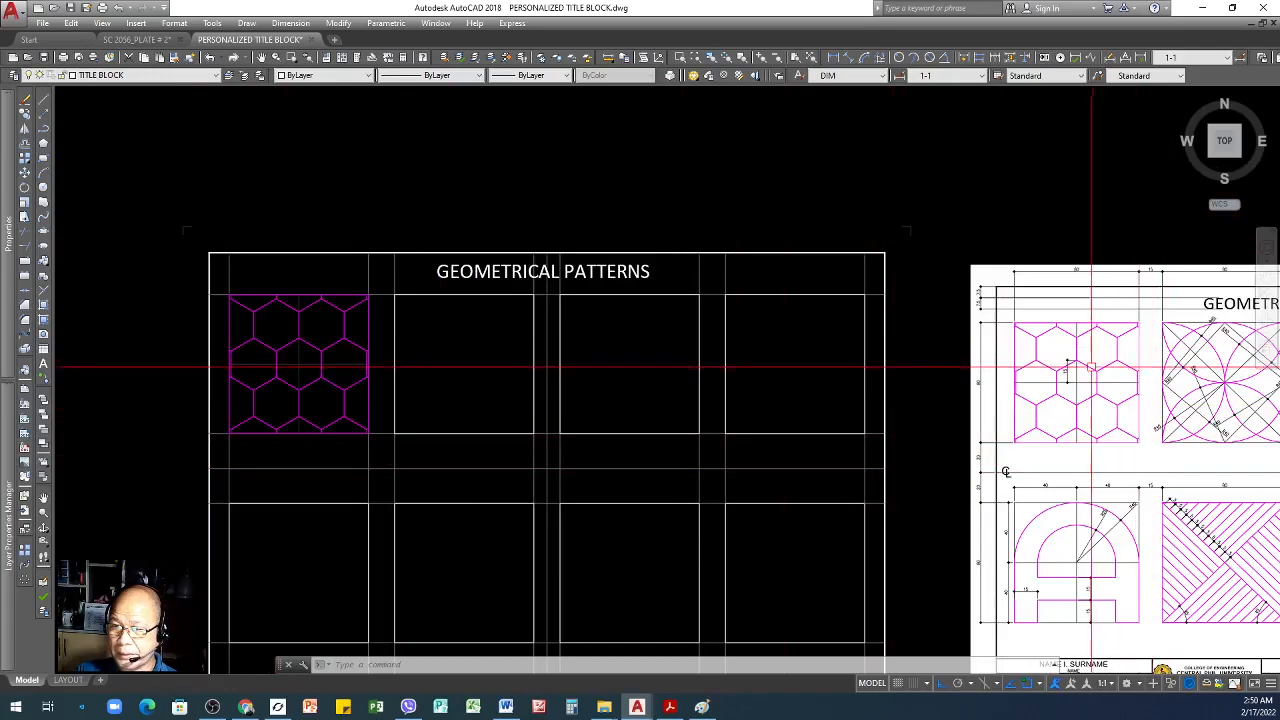
{"action": "scroll", "coordinate": [1083, 390], "scroll_direction": "up", "scroll_amount": 3}
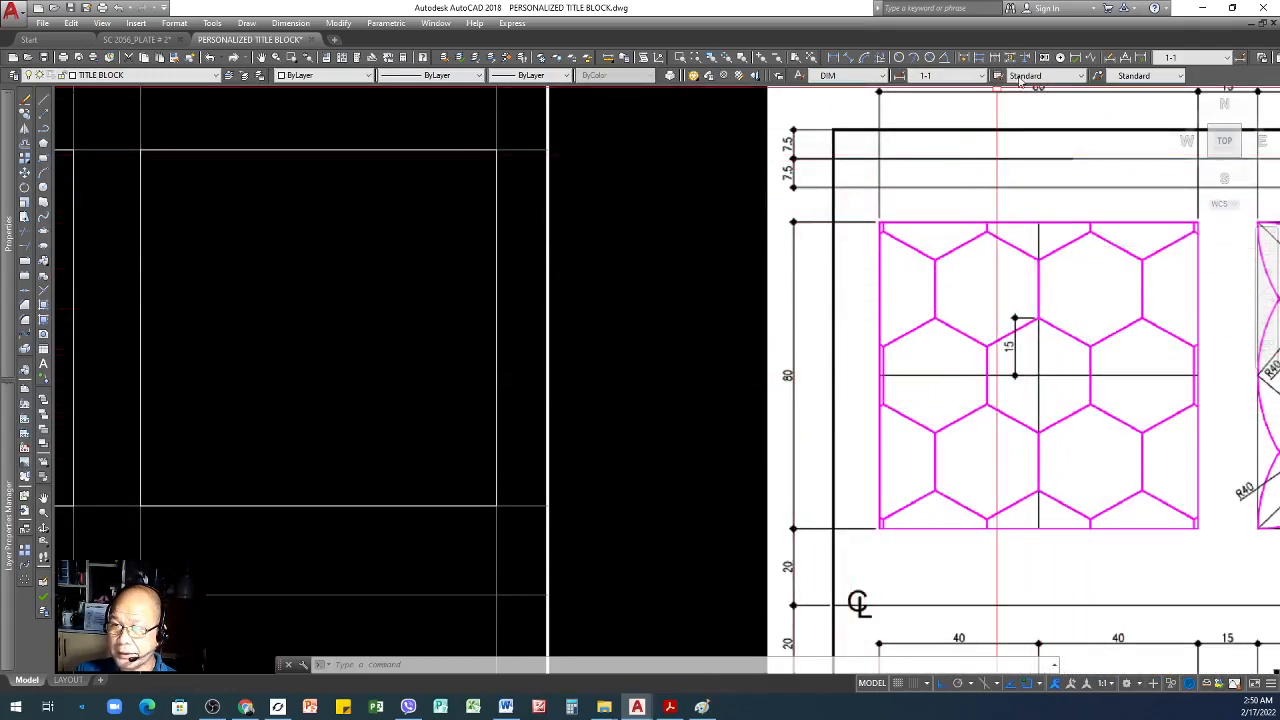
{"action": "scroll", "coordinate": [996, 153], "scroll_direction": "down", "scroll_amount": 2}
{"action": "scroll", "coordinate": [1000, 150], "scroll_direction": "down", "scroll_amount": 2}
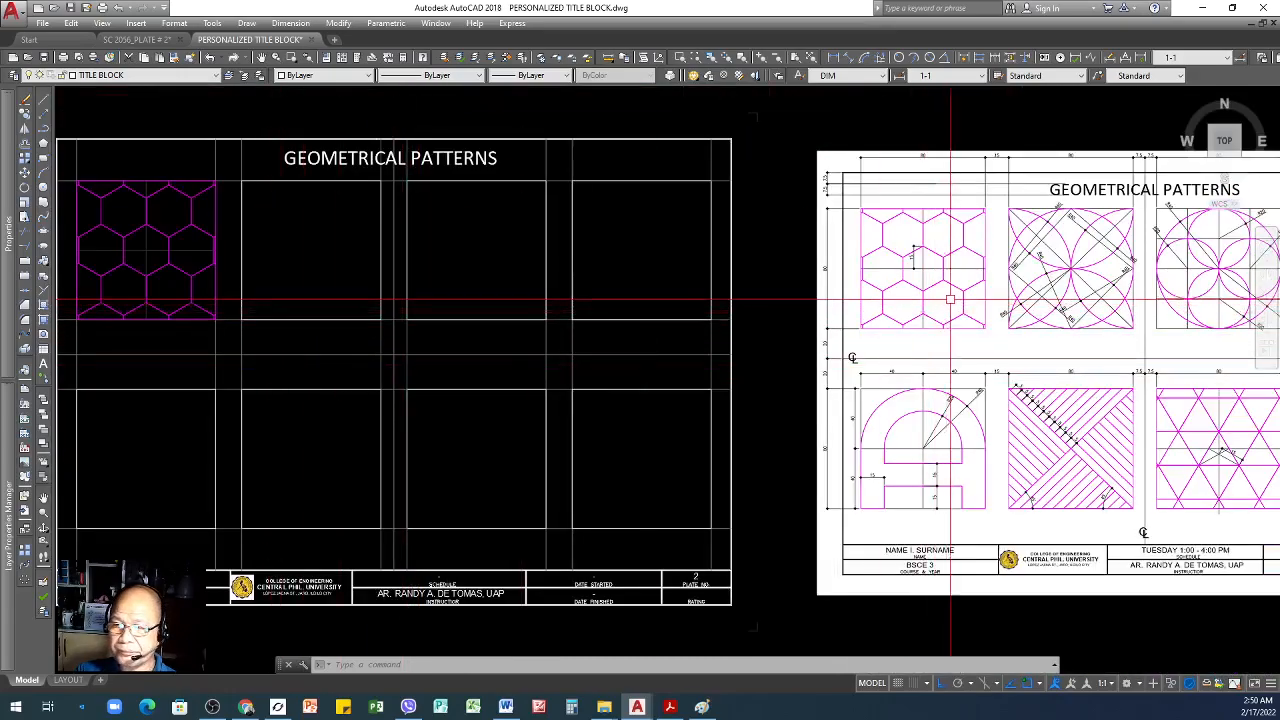
{"action": "scroll", "coordinate": [1100, 257], "scroll_direction": "up", "scroll_amount": 3}
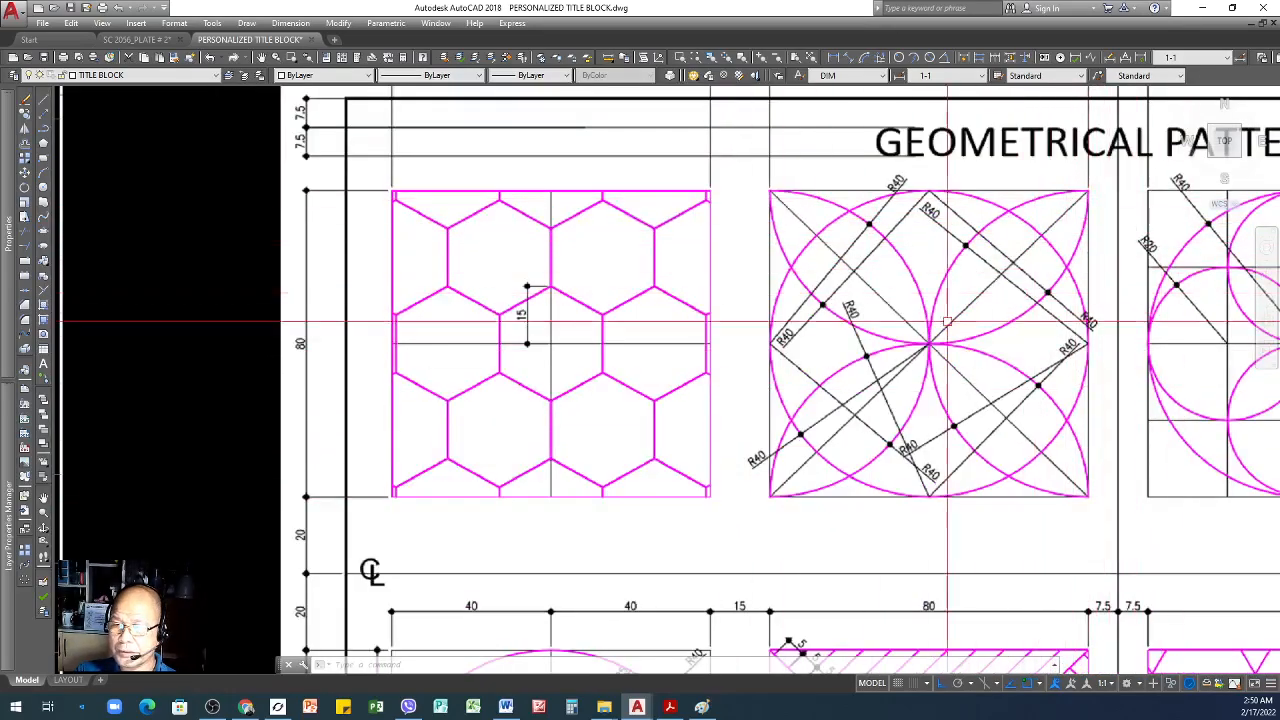
{"action": "scroll", "coordinate": [1028, 313], "scroll_direction": "down", "scroll_amount": 2}
{"action": "scroll", "coordinate": [985, 318], "scroll_direction": "up", "scroll_amount": 2}
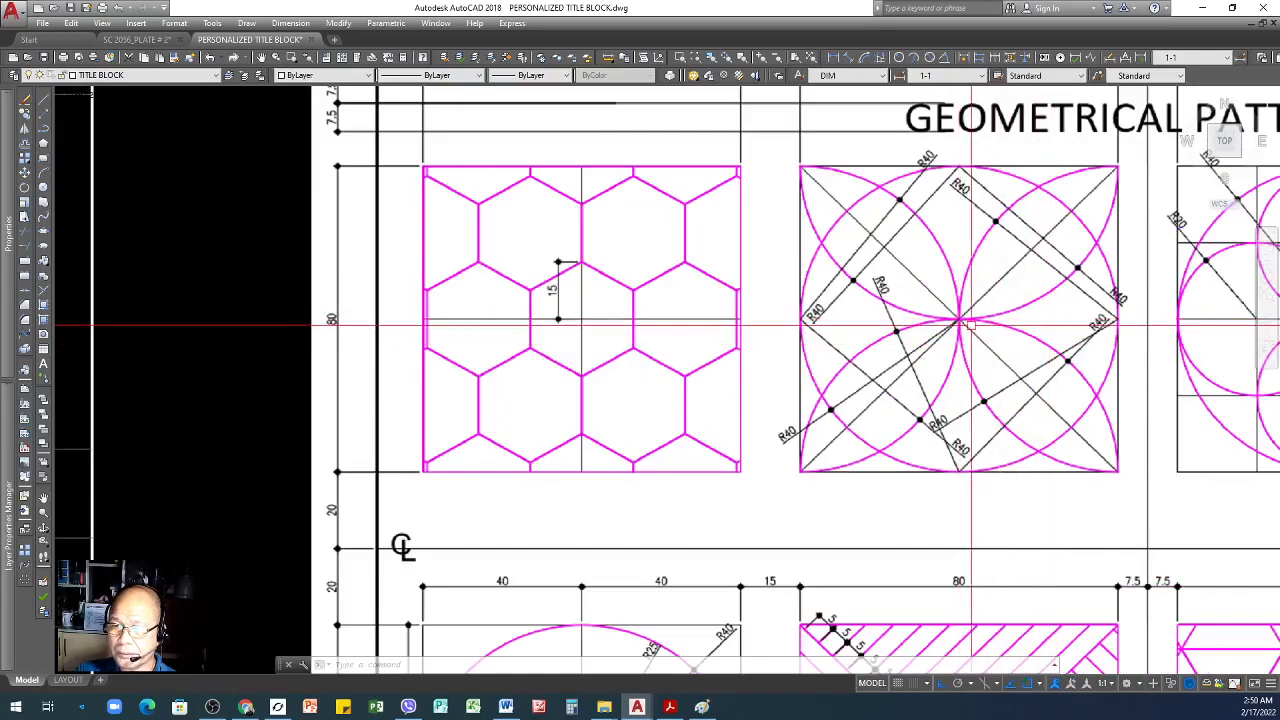
{"action": "scroll", "coordinate": [1060, 350], "scroll_direction": "down", "scroll_amount": 2}
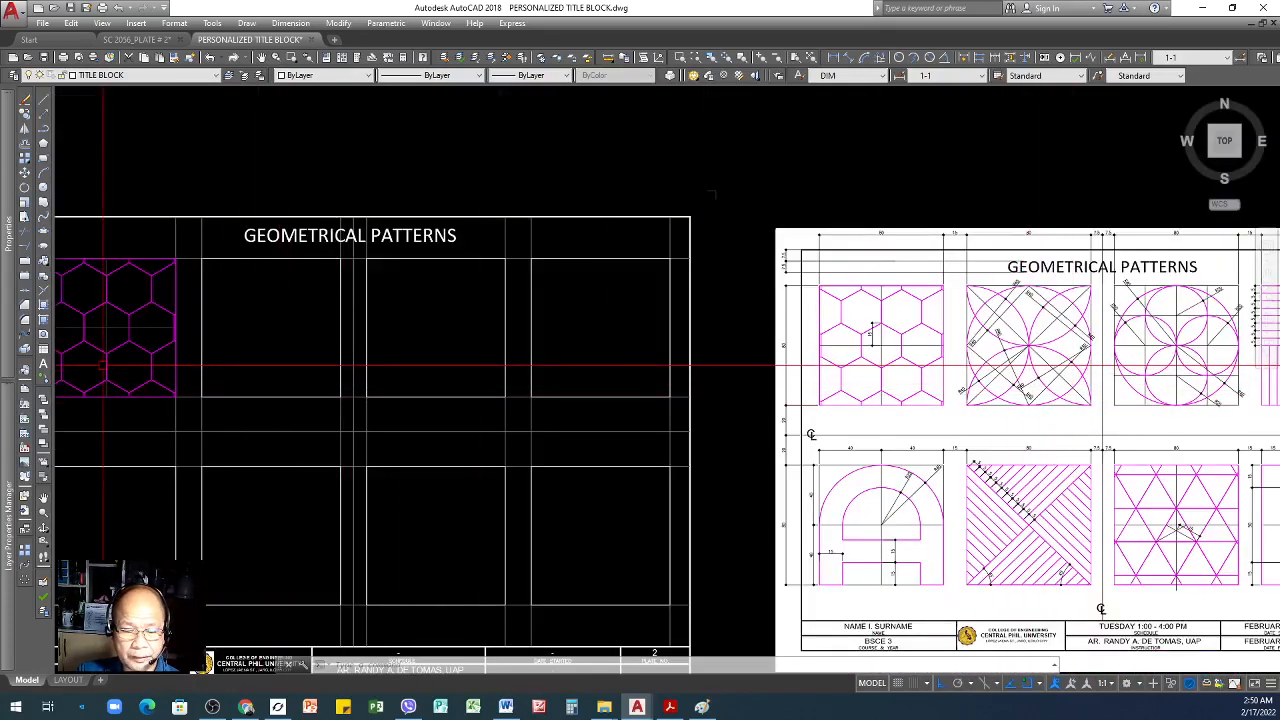
- Draw both corner-to-corner diagonal lines of the second square in the upper row
{"action": "type", "text": "l"}
{"action": "key", "text": "Return"}
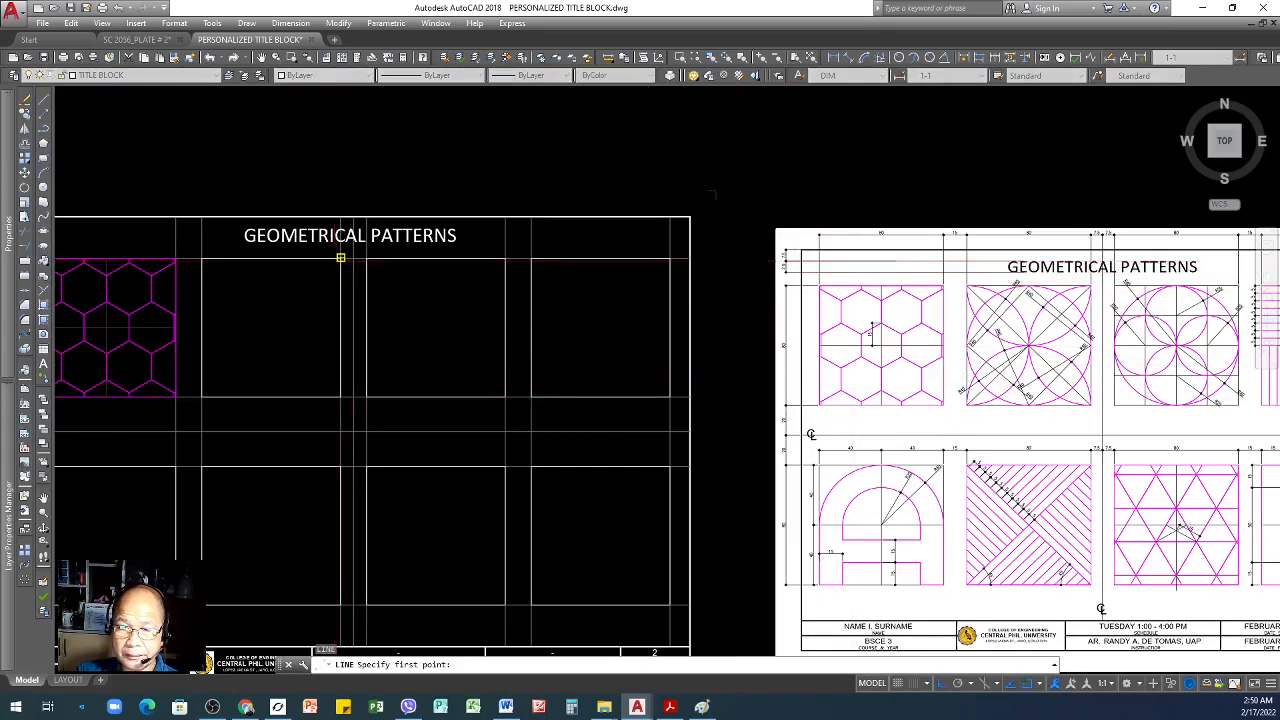
{"action": "left_click", "coordinate": [340, 258]}
{"action": "left_click", "coordinate": [202, 396]}
{"action": "key", "text": "Return"}
{"action": "key", "text": "Return"}
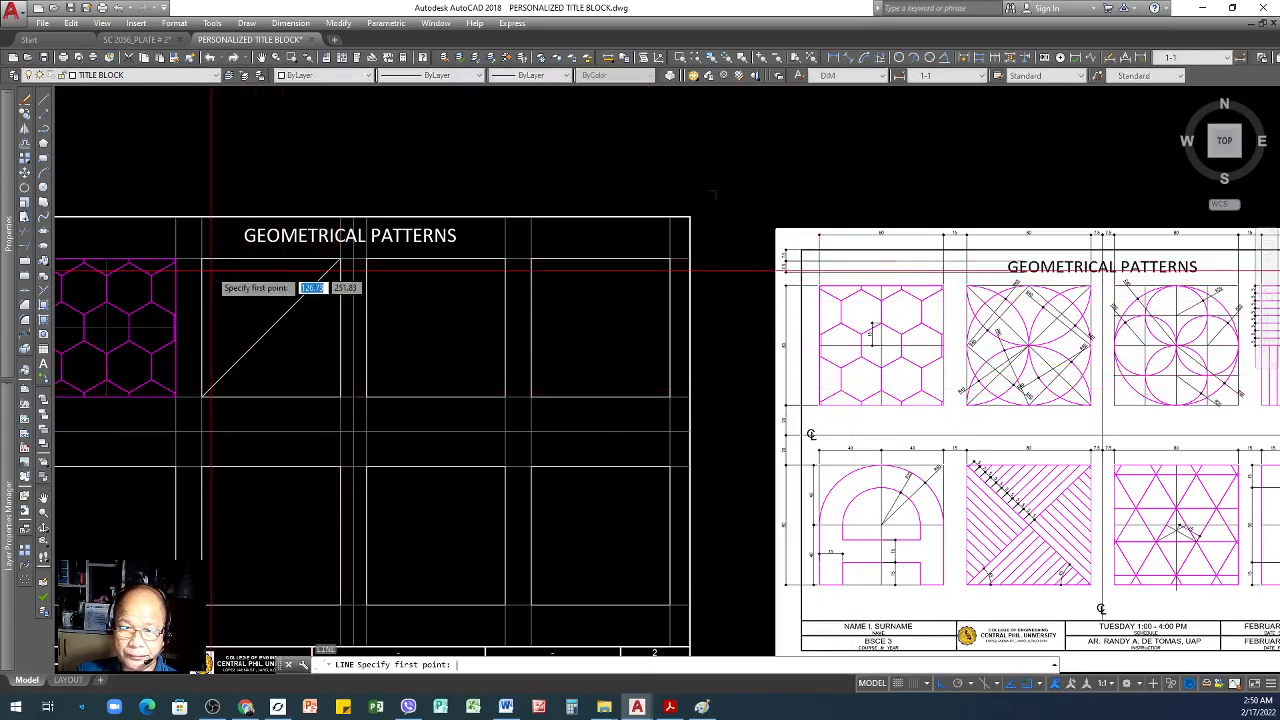
{"action": "left_click", "coordinate": [202, 259]}
{"action": "left_click", "coordinate": [340, 396]}
{"action": "key", "text": "Return"}
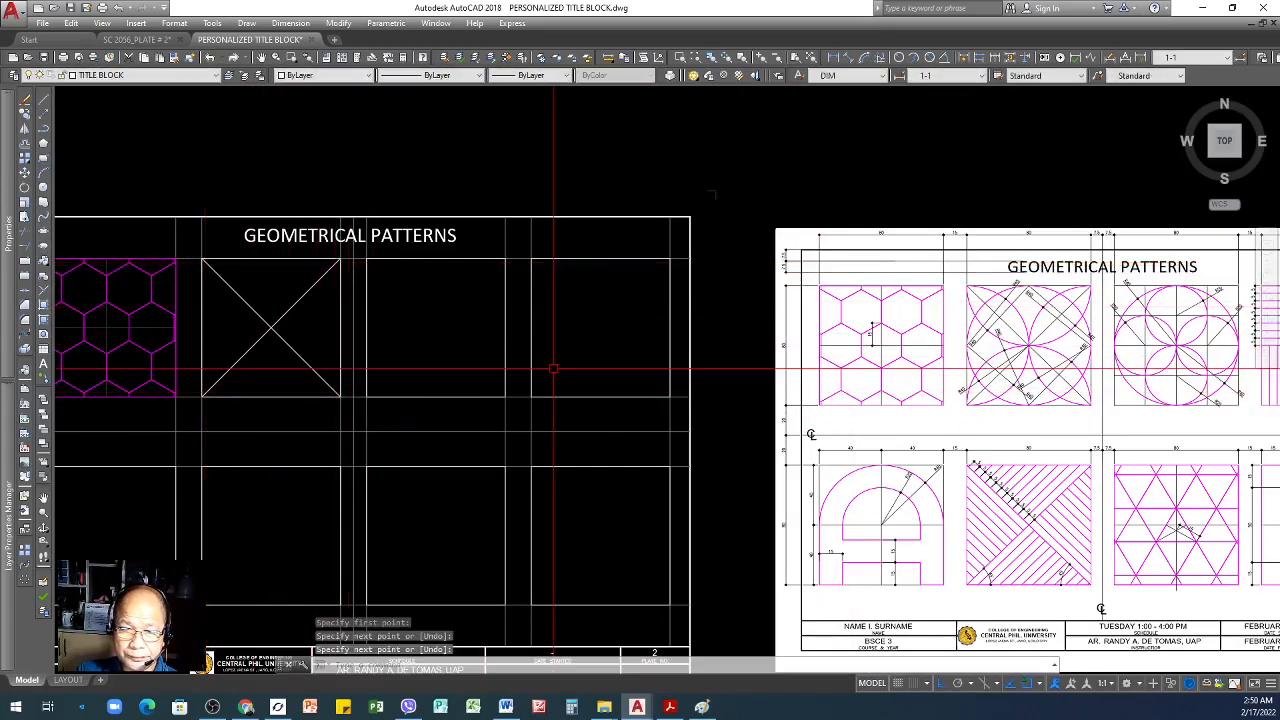
- Match the second square's two diagonals to the properties of the first square's thin horizontal centreline
{"action": "scroll", "coordinate": [553, 369], "scroll_direction": "down", "scroll_amount": 4}
{"action": "scroll", "coordinate": [397, 271], "scroll_direction": "up", "scroll_amount": 4}
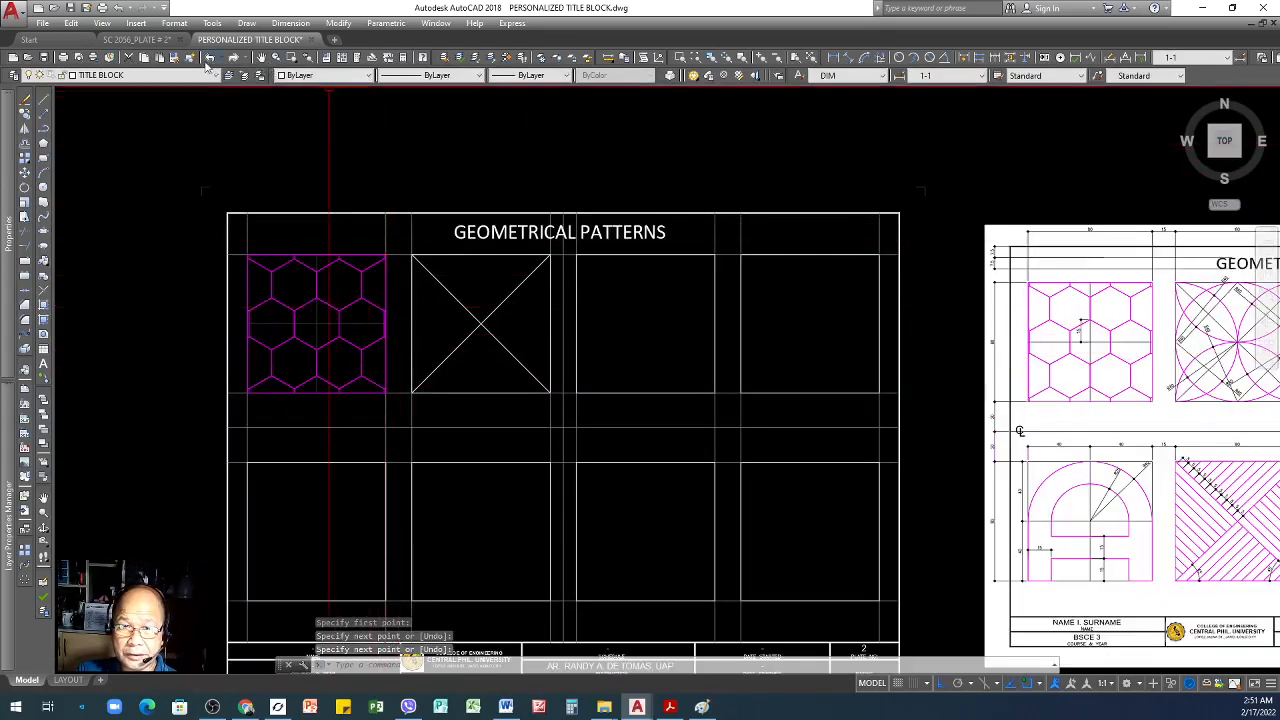
{"action": "left_click", "coordinate": [180, 58]}
{"action": "scroll", "coordinate": [320, 300], "scroll_direction": "up", "scroll_amount": 3}
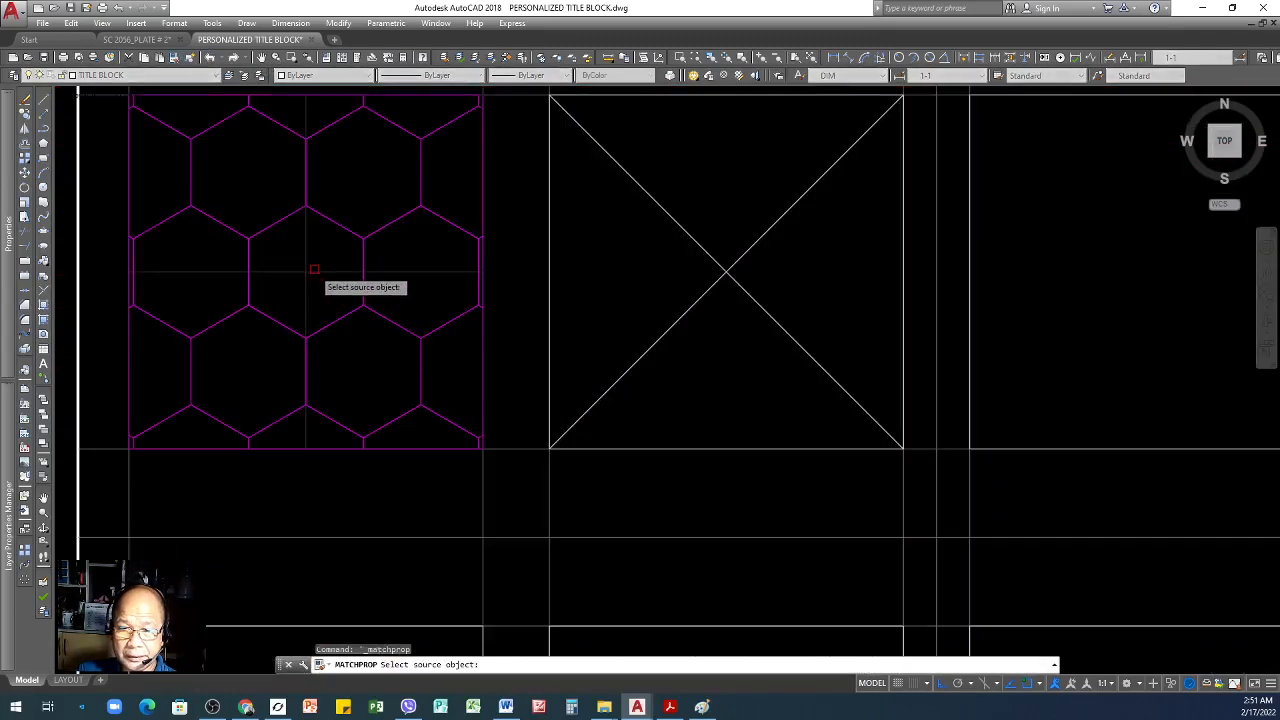
{"action": "left_click", "coordinate": [314, 270]}
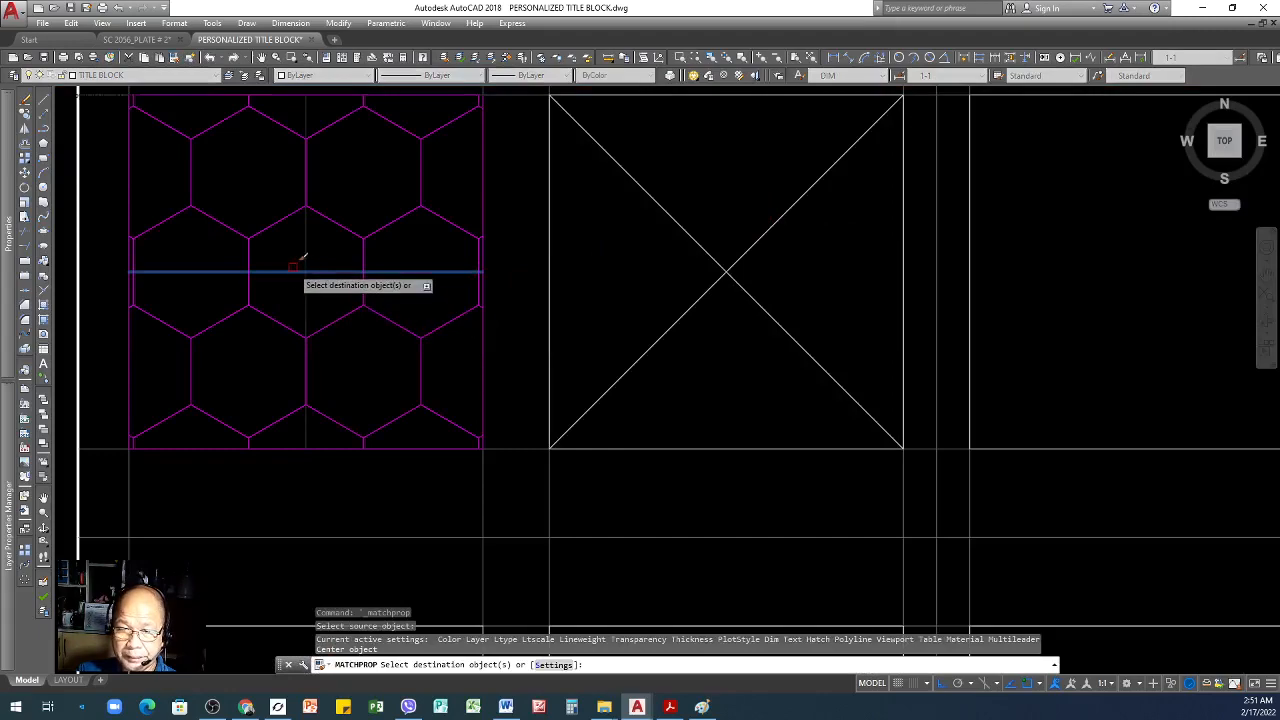
{"action": "left_click", "coordinate": [755, 200]}
{"action": "left_click", "coordinate": [690, 357]}
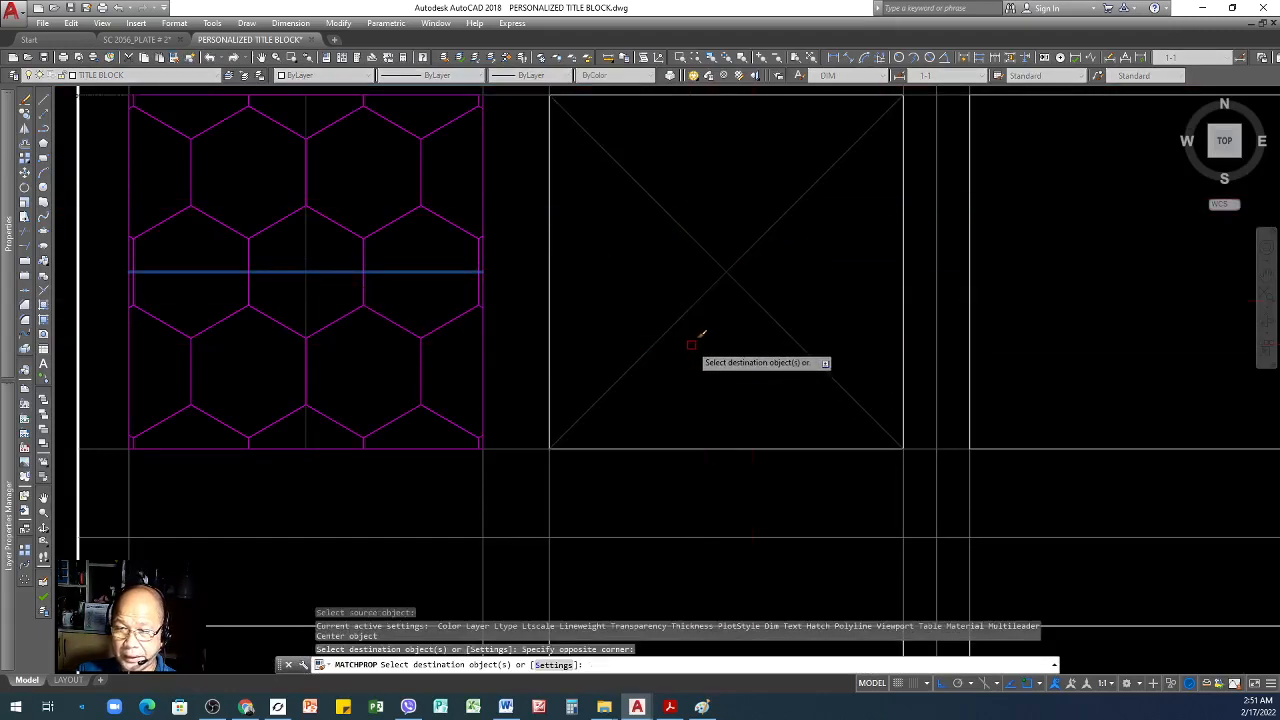
{"action": "scroll", "coordinate": [687, 376], "scroll_direction": "down", "scroll_amount": 2}
{"action": "scroll", "coordinate": [660, 283], "scroll_direction": "down", "scroll_amount": 3}
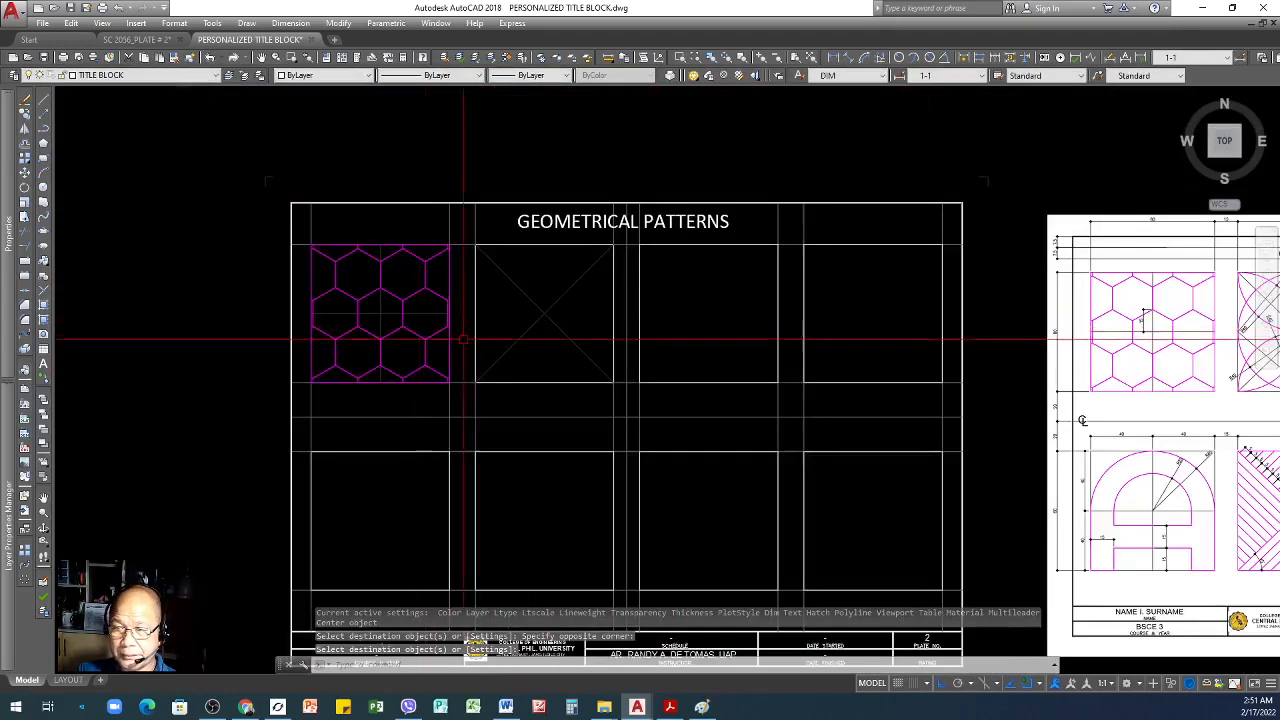
- Match the second square's outline to the properties of its thin diagonal, following the reference pattern
{"action": "scroll", "coordinate": [772, 374], "scroll_direction": "down", "scroll_amount": 1}
{"action": "scroll", "coordinate": [619, 330], "scroll_direction": "up", "scroll_amount": 4}
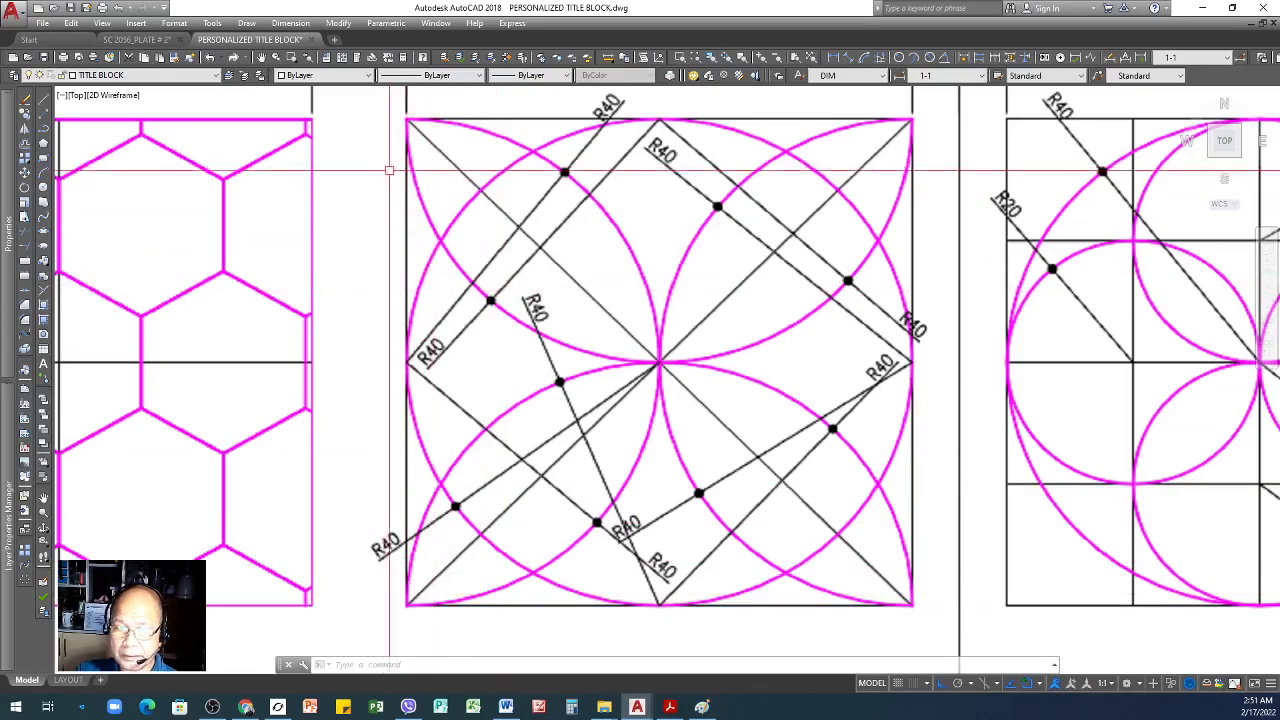
{"action": "scroll", "coordinate": [694, 319], "scroll_direction": "down", "scroll_amount": 3}
{"action": "scroll", "coordinate": [544, 263], "scroll_direction": "down", "scroll_amount": 5}
{"action": "scroll", "coordinate": [218, 253], "scroll_direction": "up", "scroll_amount": 5}
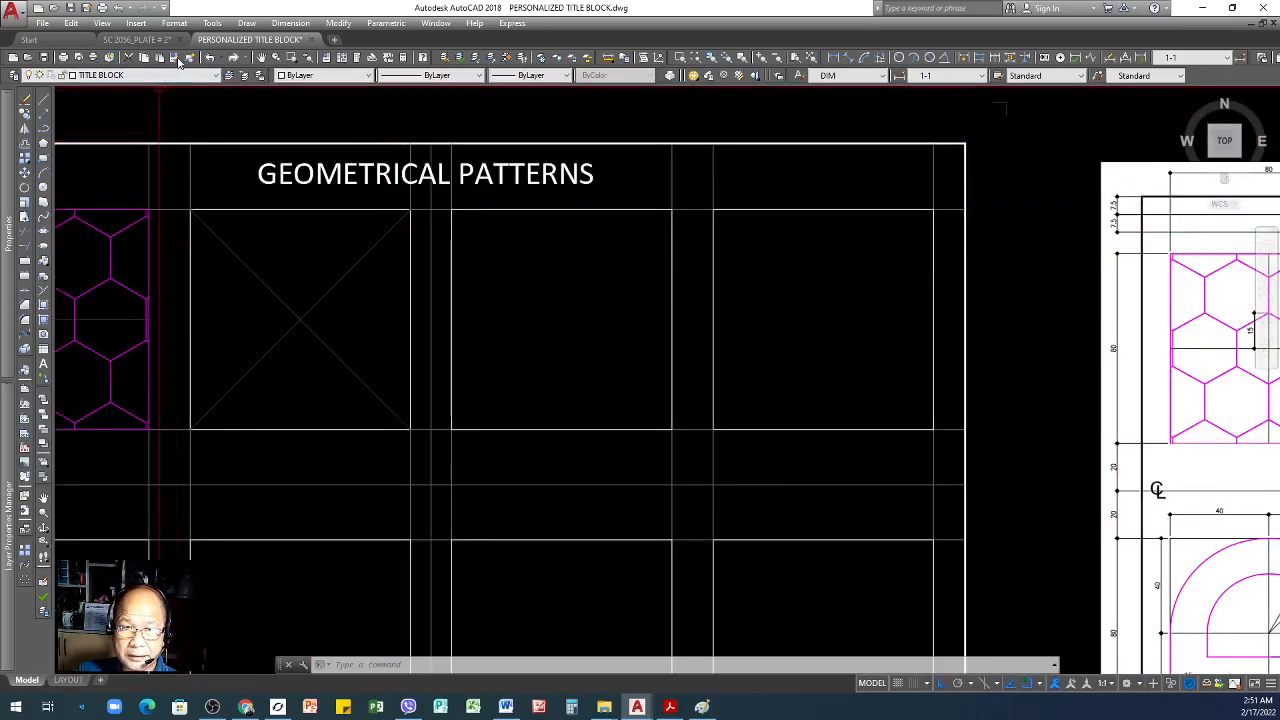
{"action": "left_click", "coordinate": [176, 58]}
{"action": "left_click", "coordinate": [236, 255]}
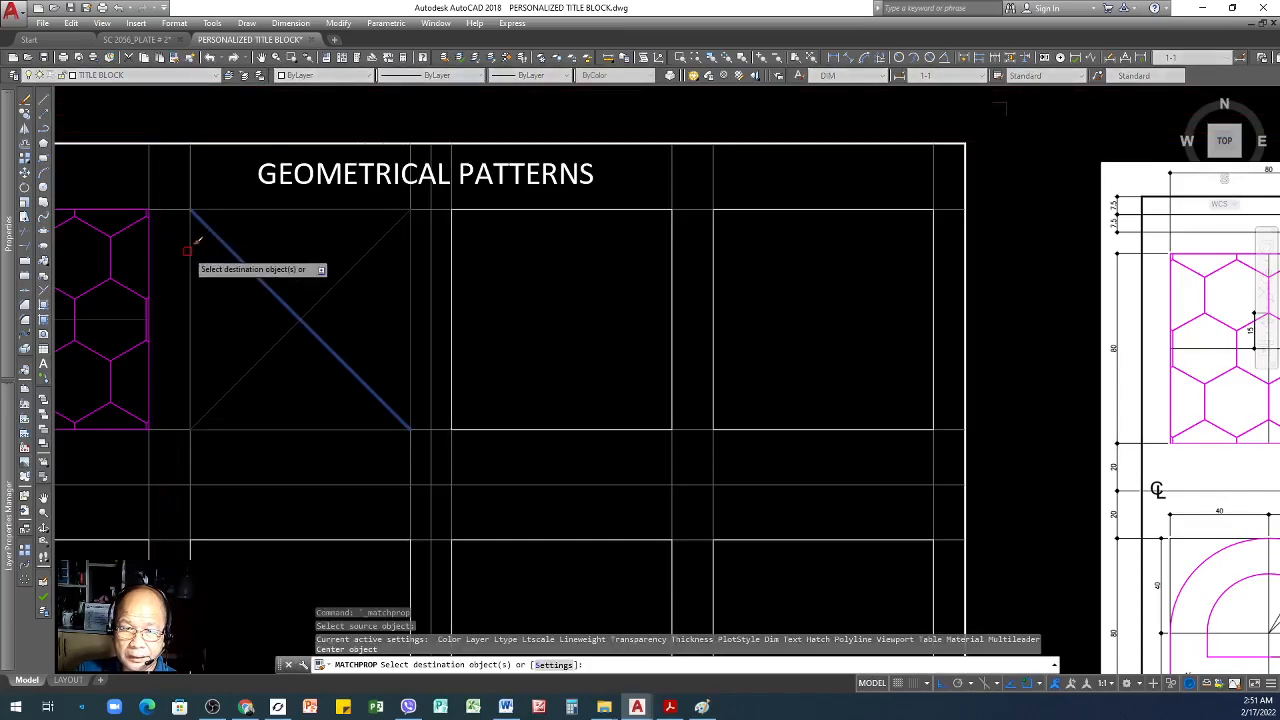
{"action": "left_click", "coordinate": [190, 251]}
{"action": "left_click", "coordinate": [314, 334]}
- Draw a circle of radius 40 centred on the diagonals' intersection in the second square of the upper row
{"action": "scroll", "coordinate": [545, 367], "scroll_direction": "down", "scroll_amount": 2}
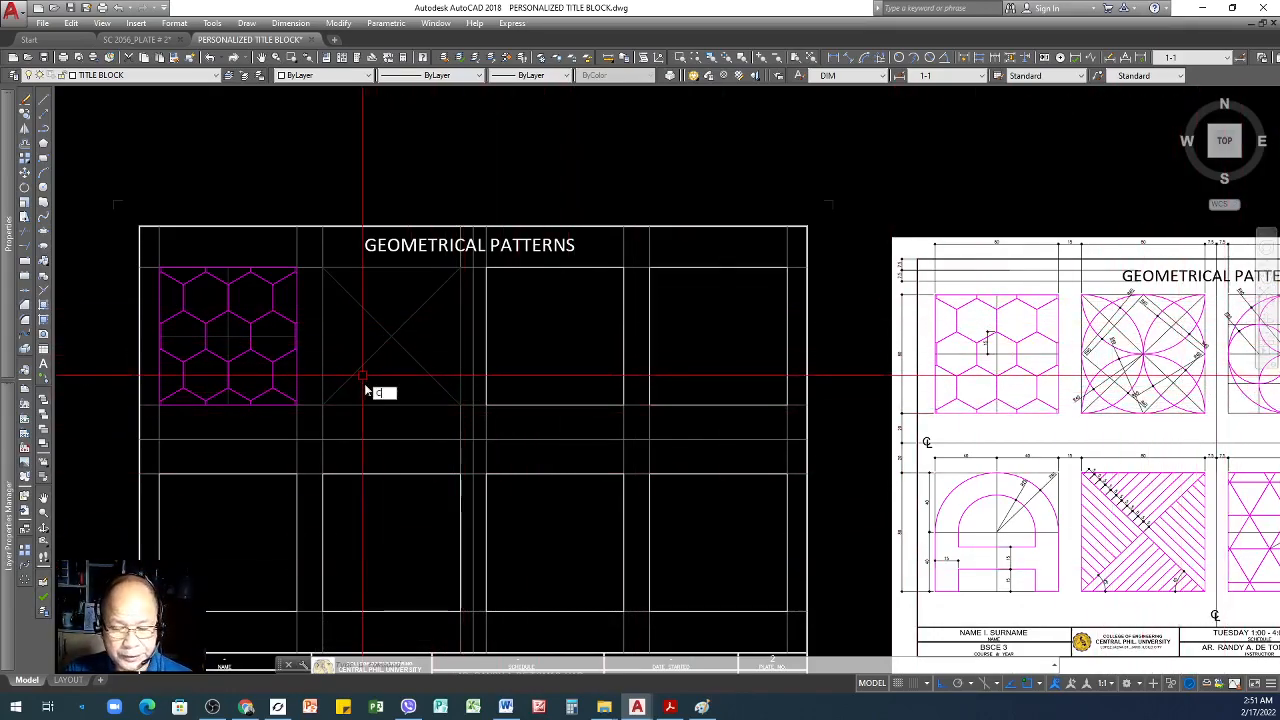
{"action": "key", "text": "Return"}
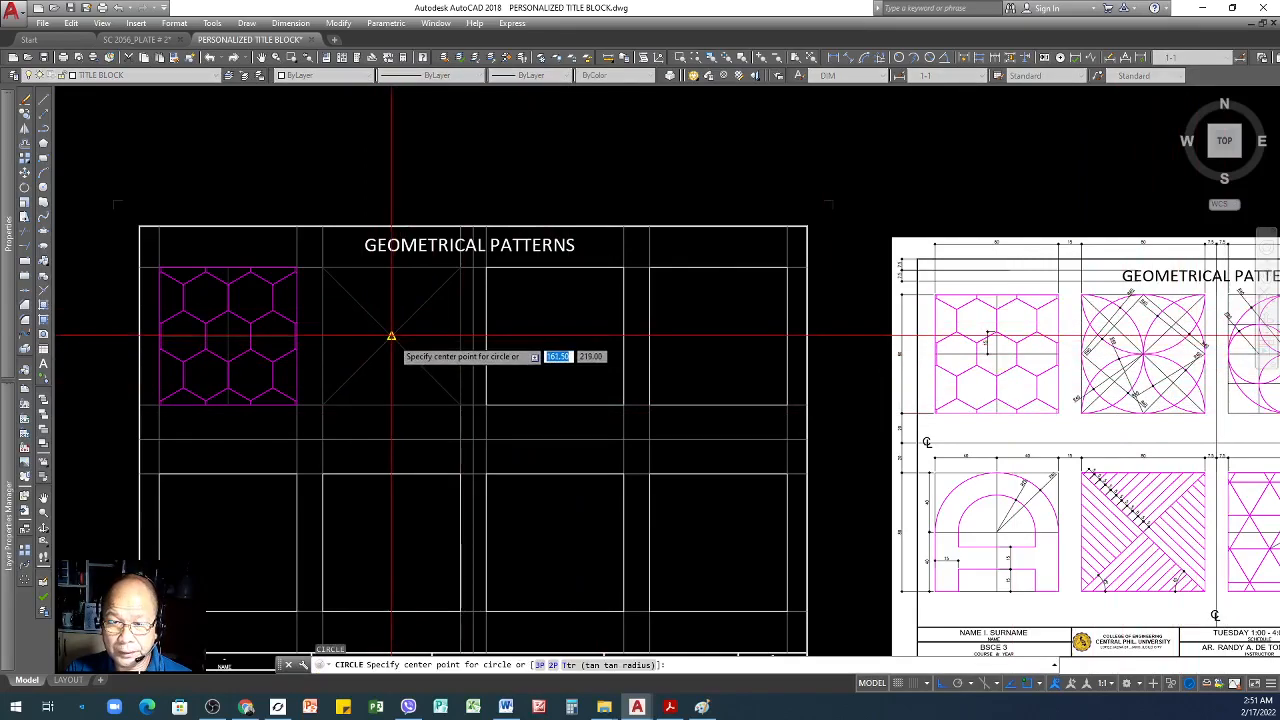
{"action": "left_click", "coordinate": [391, 336]}
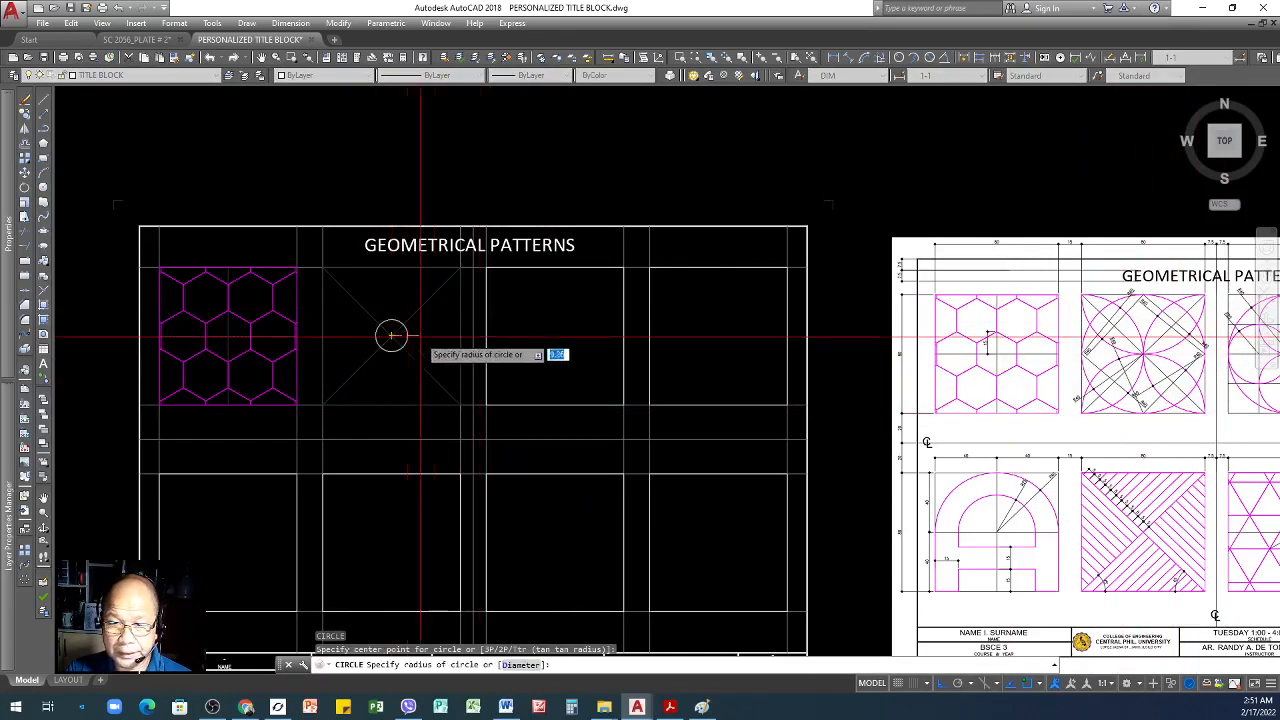
{"action": "left_click", "coordinate": [460, 336]}
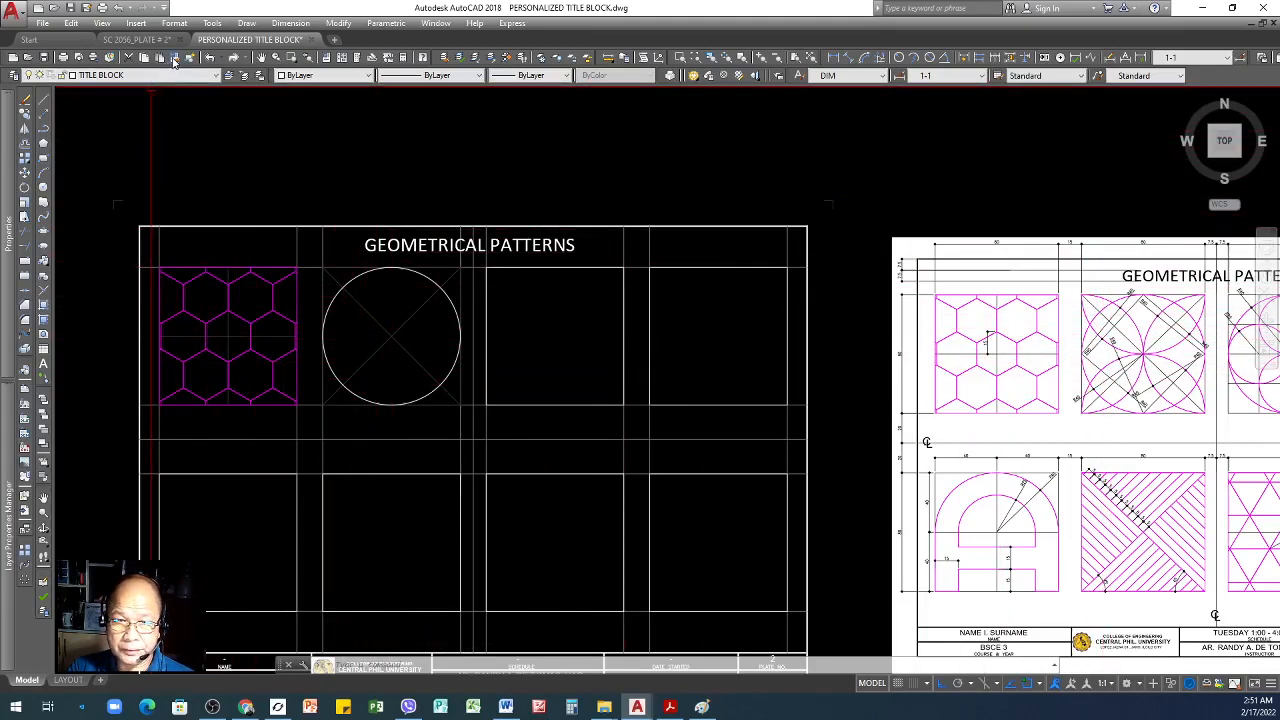
- Match the second square's circle to the properties of a magenta hexagon in the first square
{"action": "left_click", "coordinate": [173, 58]}
{"action": "left_click", "coordinate": [265, 315]}
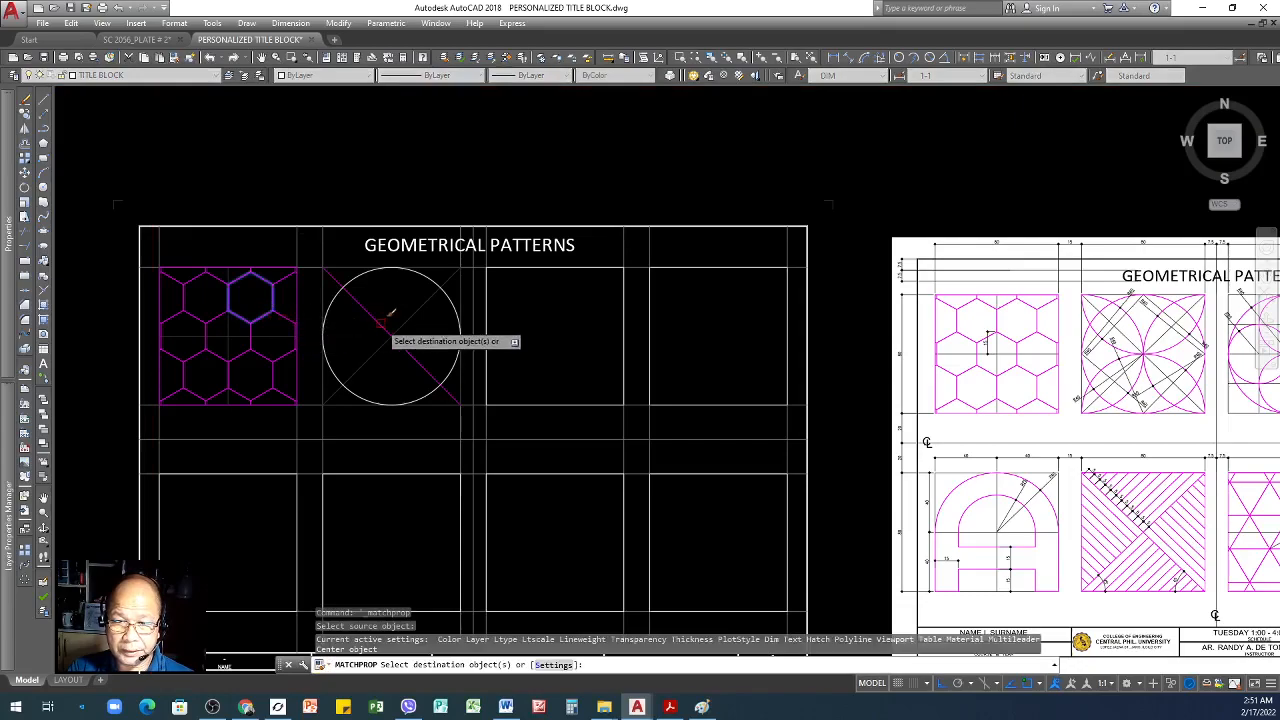
{"action": "left_click", "coordinate": [366, 359]}
{"action": "key", "text": "Return"}
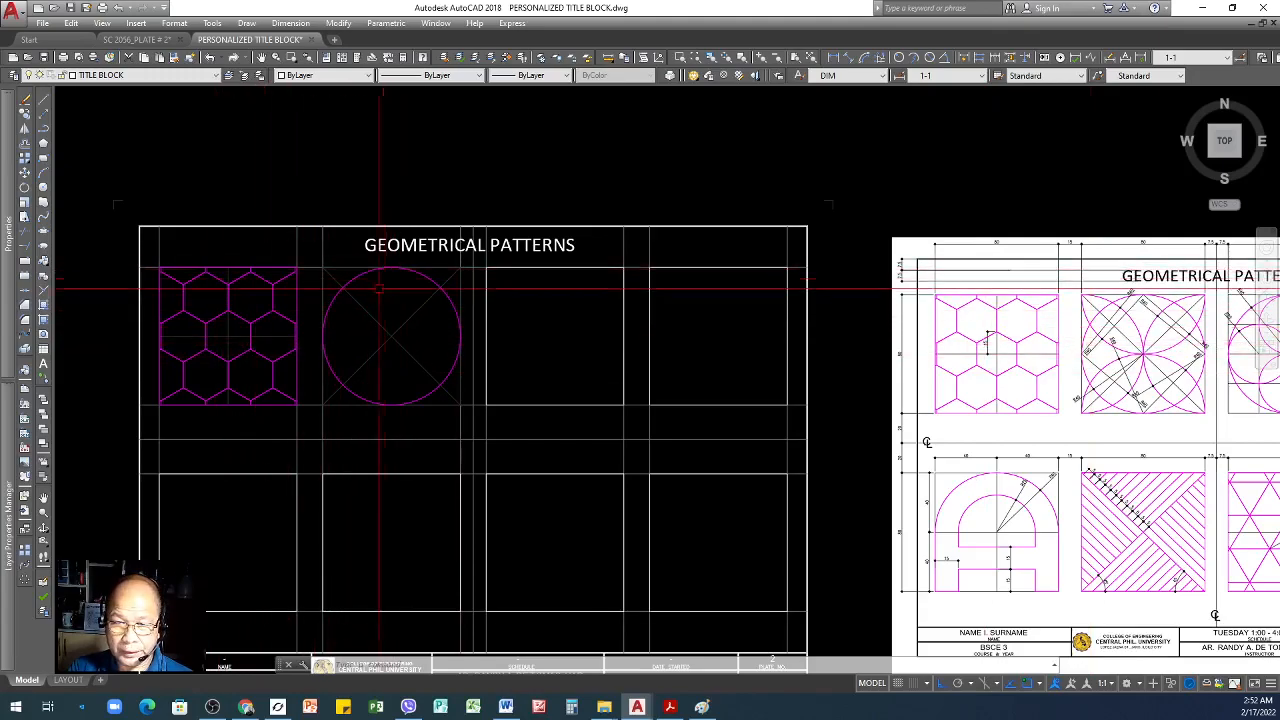
- Draw circles of radius 40 centred on the midpoints of the second square's right and upper sides, passing through its centre
{"action": "type", "text": "c"}
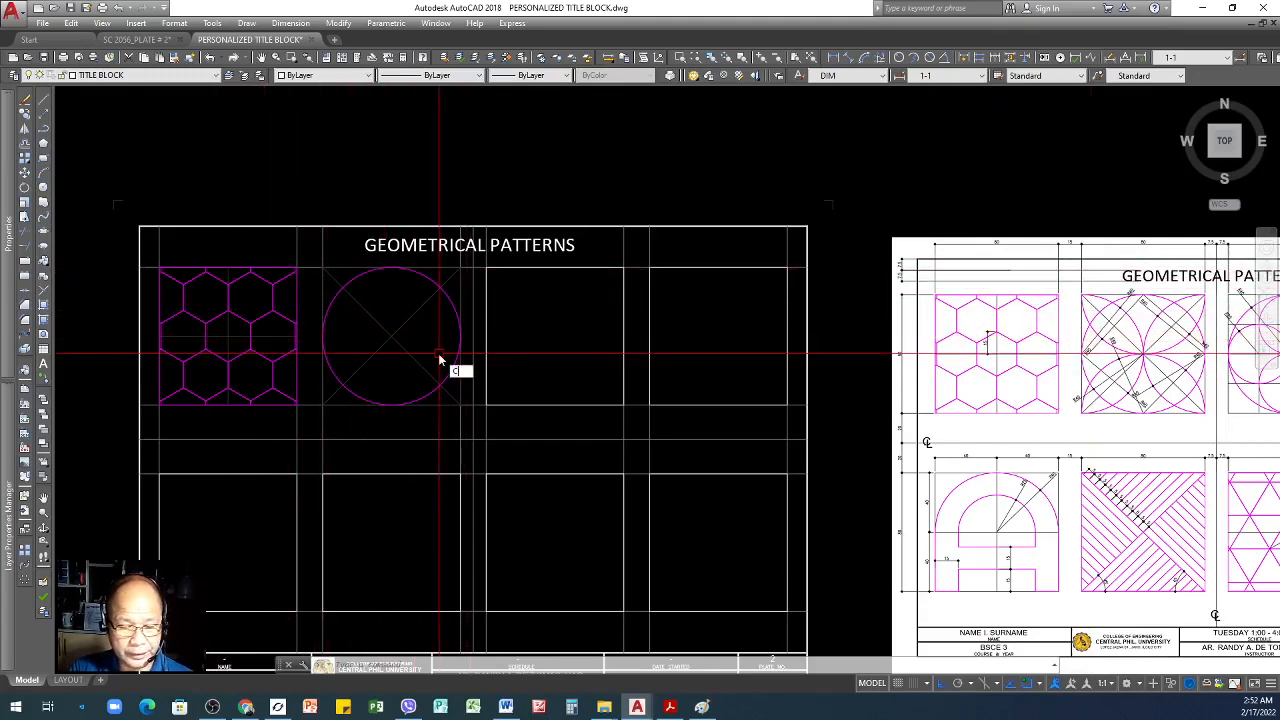
{"action": "key", "text": "Return"}
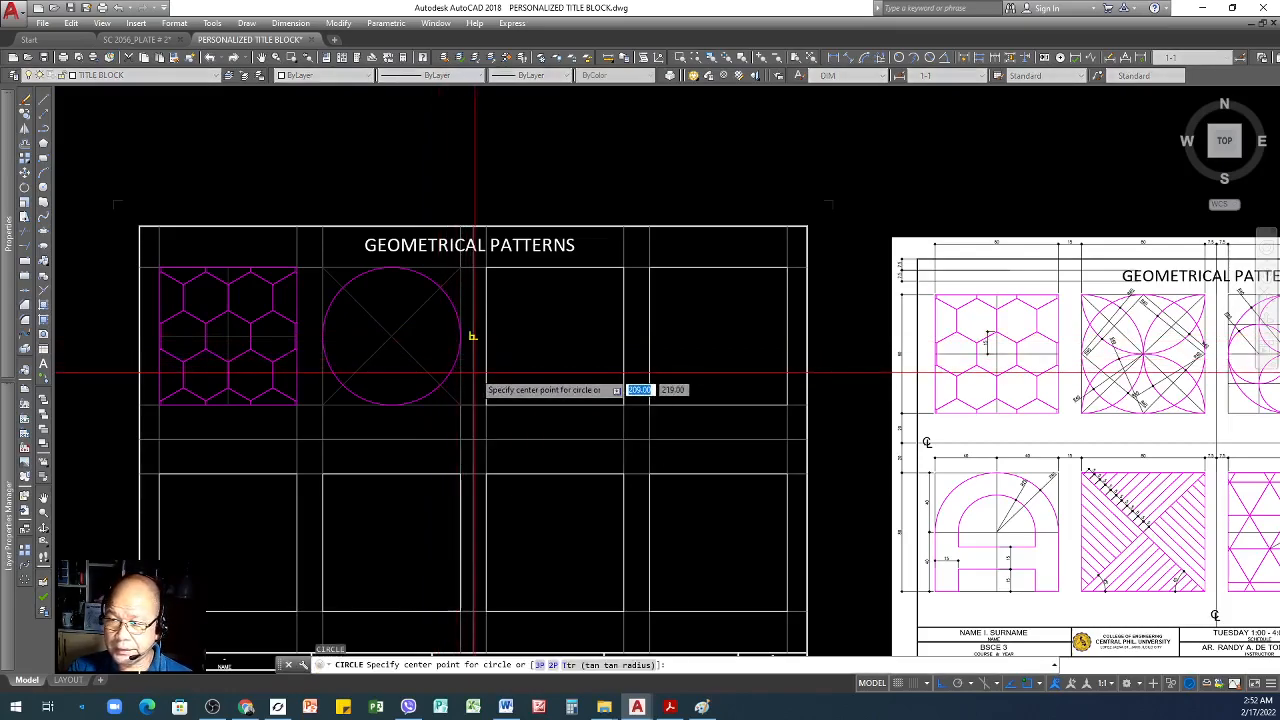
{"action": "left_click", "coordinate": [391, 335]}
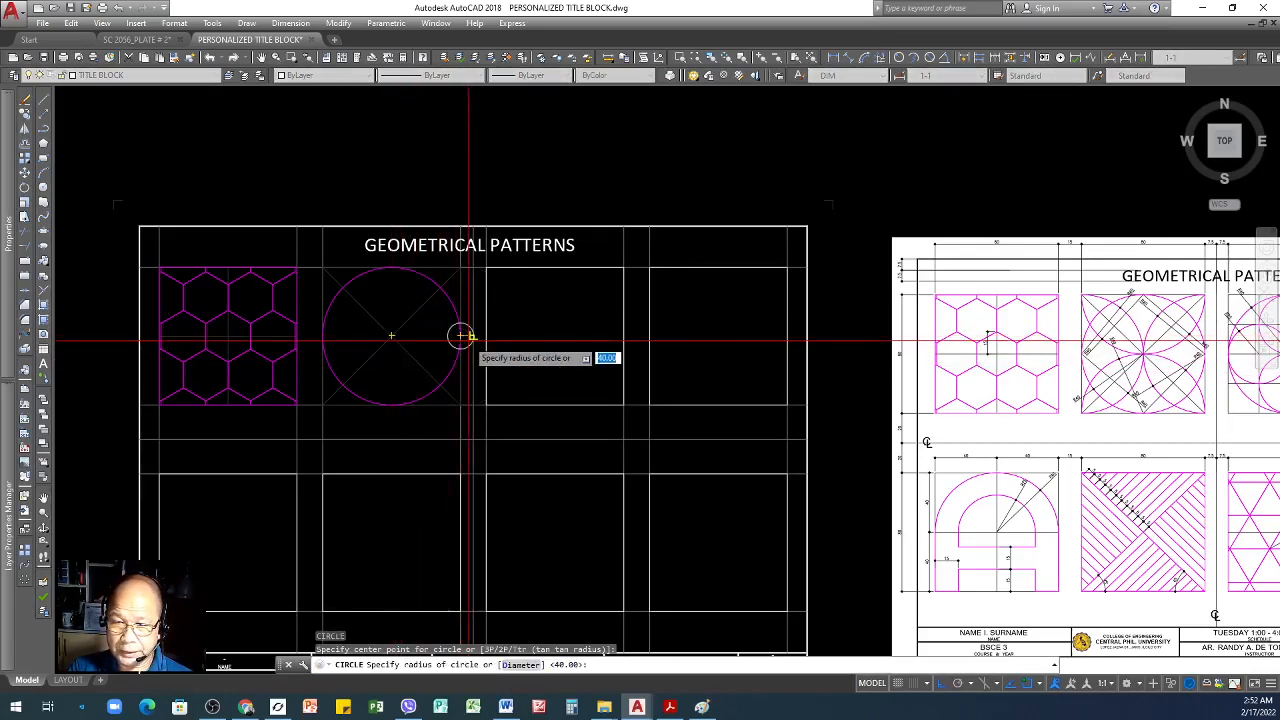
{"action": "left_click", "coordinate": [391, 335]}
{"action": "key", "text": "Return"}
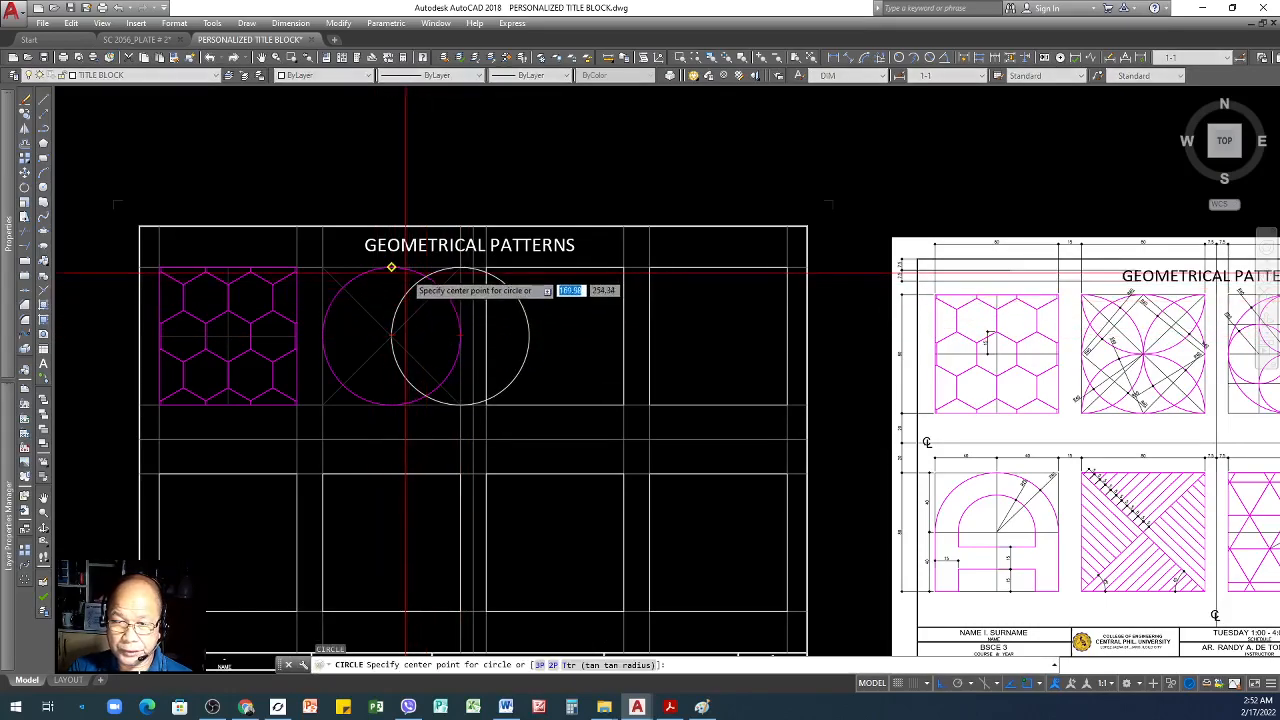
{"action": "left_click", "coordinate": [391, 266]}
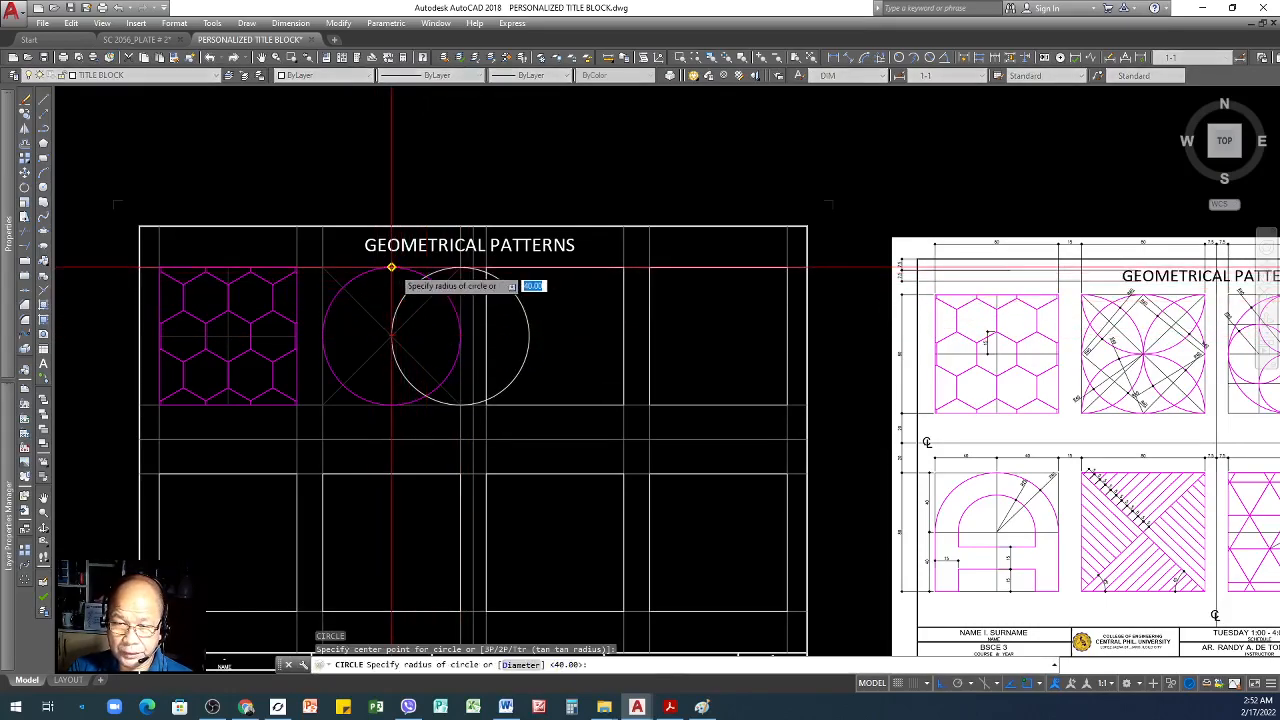
{"action": "left_click", "coordinate": [391, 335]}
- Draw circles of radius 40 centred on the midpoints of the second square's left and lower sides, passing through its centre
{"action": "key", "text": "Return"}
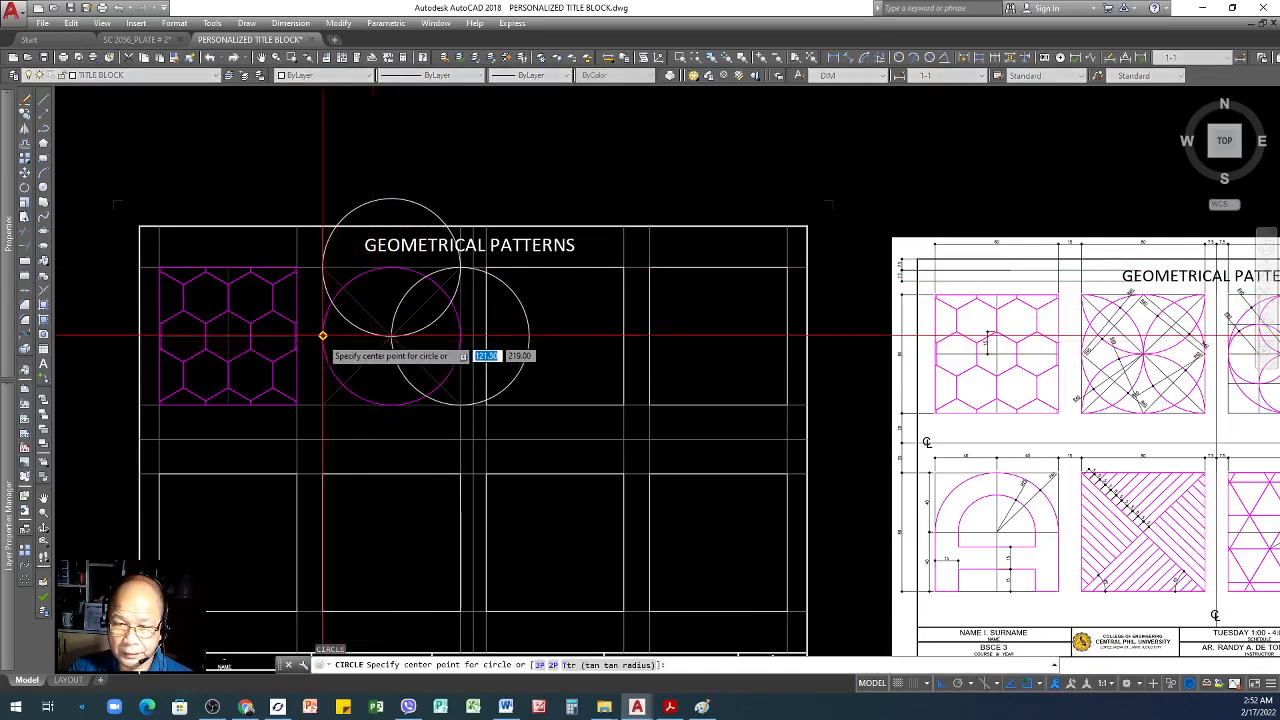
{"action": "left_click", "coordinate": [323, 336]}
{"action": "left_click", "coordinate": [391, 335]}
{"action": "key", "text": "Return"}
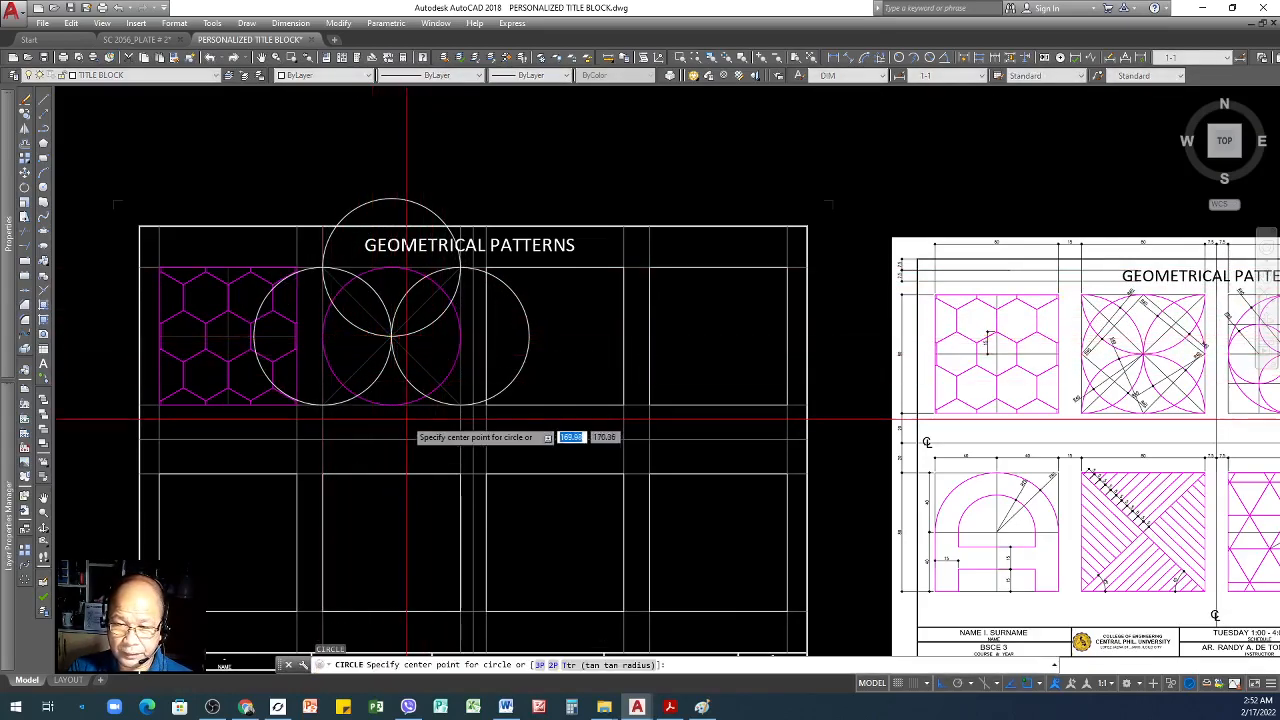
{"action": "left_click", "coordinate": [391, 405]}
{"action": "left_click", "coordinate": [391, 335]}
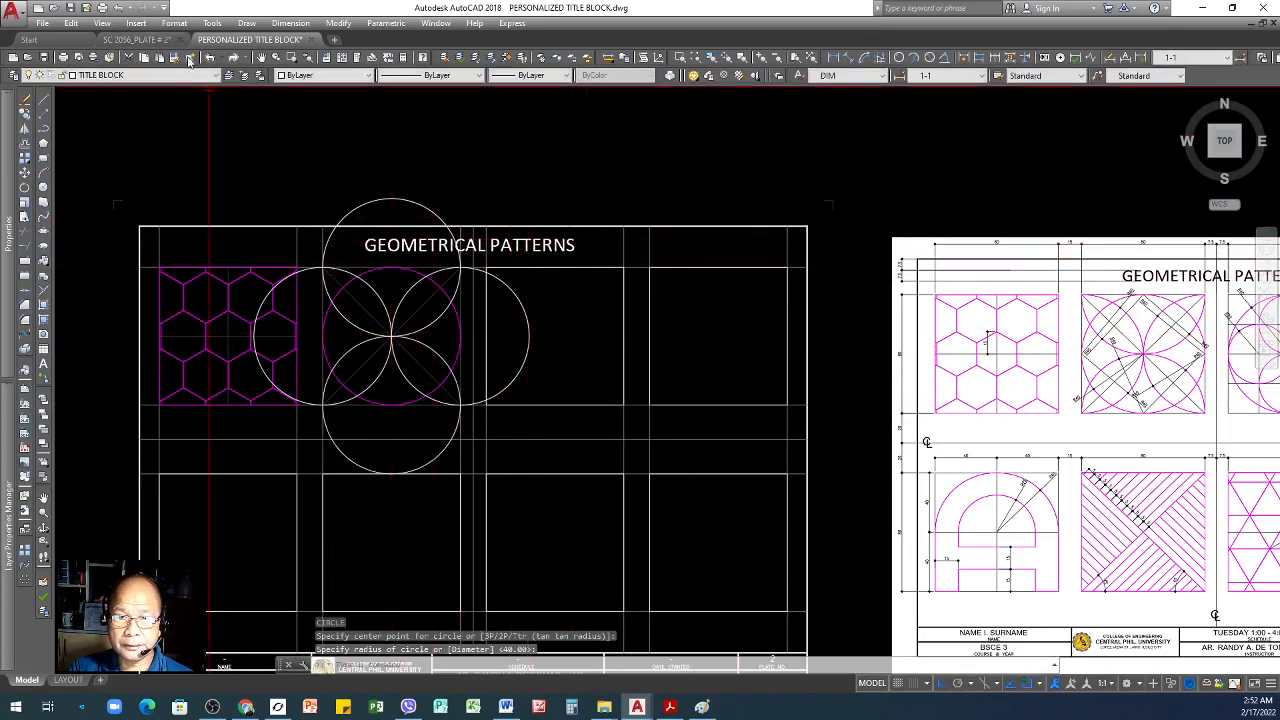
- Match the four side-centred circles to the properties of the magenta circle in the second square
{"action": "left_click", "coordinate": [174, 59]}
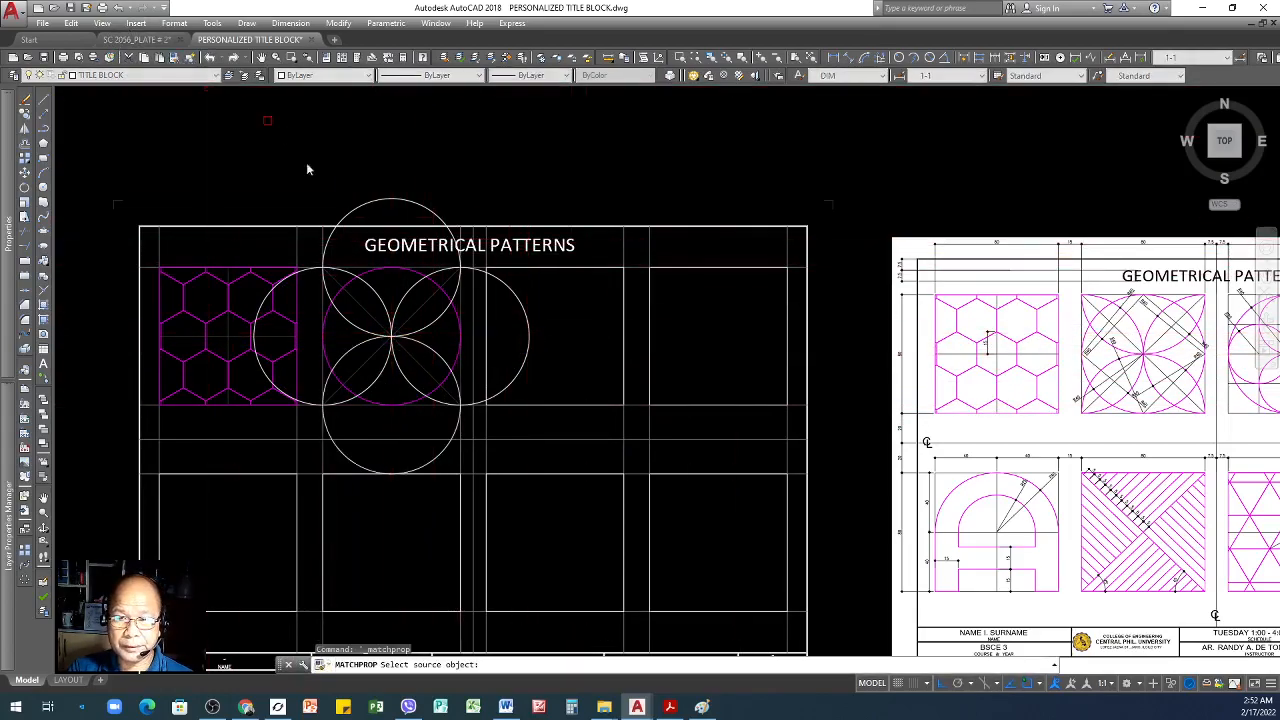
{"action": "left_click", "coordinate": [428, 283]}
{"action": "left_click", "coordinate": [431, 321]}
{"action": "left_click", "coordinate": [386, 307]}
{"action": "left_click", "coordinate": [399, 308]}
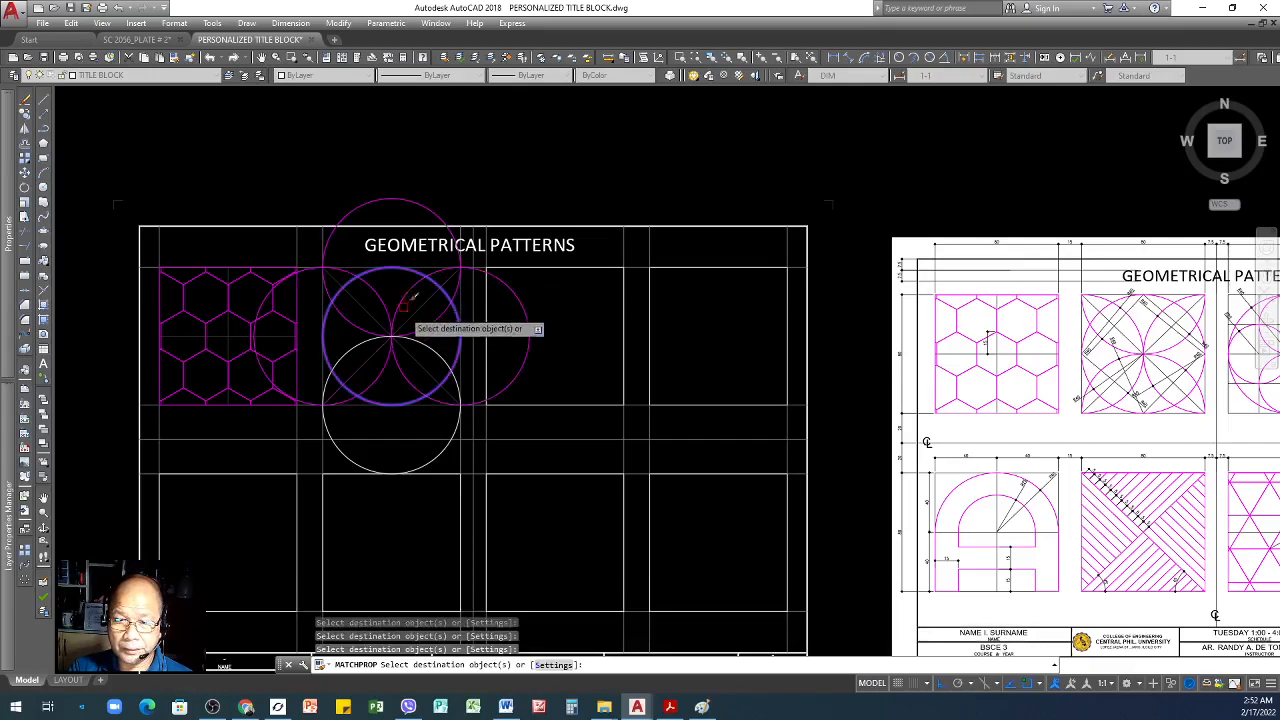
{"action": "left_click", "coordinate": [432, 354]}
{"action": "key", "text": "Return"}
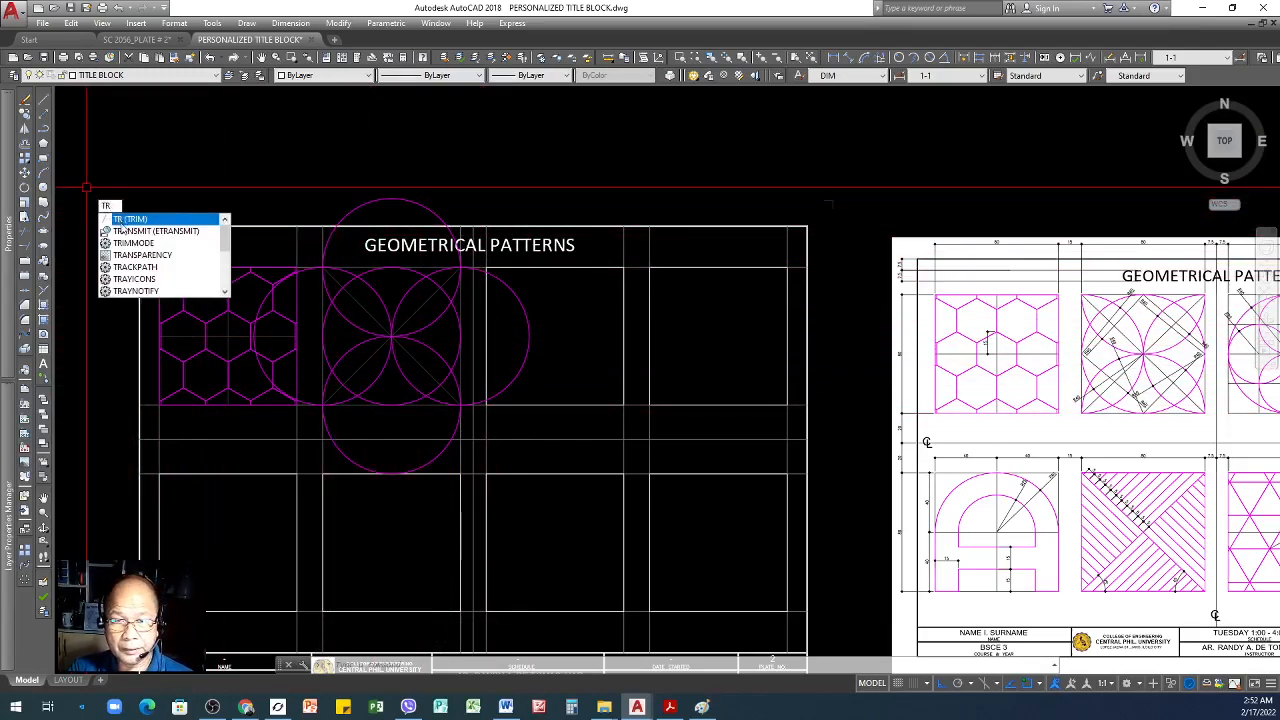
- Trim the parts of the four circles outside the second square, using the square's outline as the cutting edge
{"action": "left_click", "coordinate": [130, 219]}
{"action": "scroll", "coordinate": [462, 378], "scroll_direction": "up", "scroll_amount": 4}
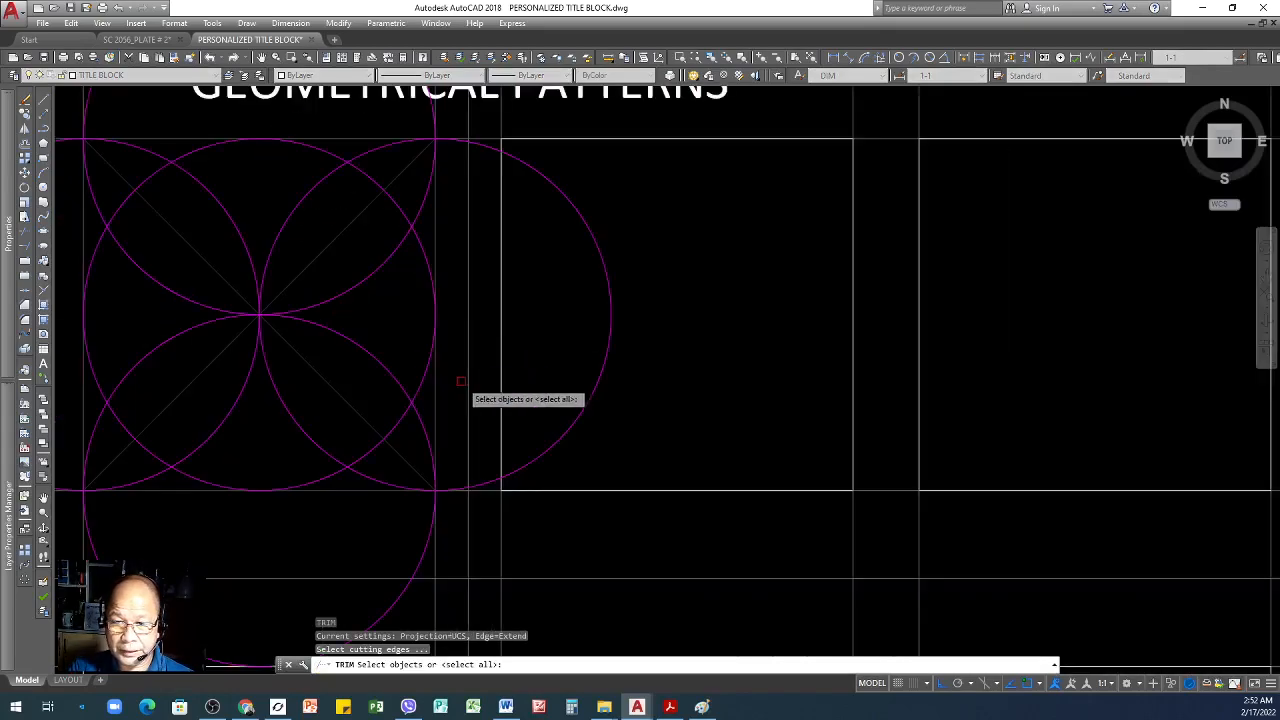
{"action": "left_click", "coordinate": [434, 392]}
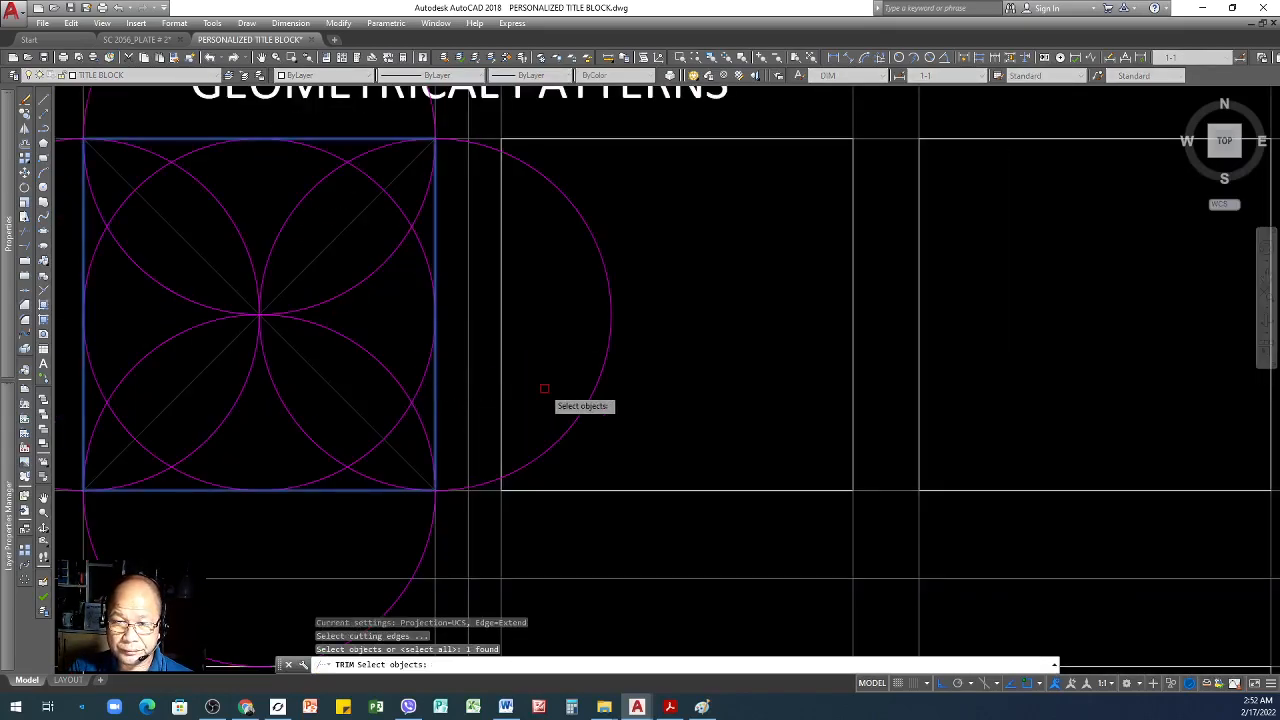
{"action": "key", "text": "Return"}
{"action": "left_click", "coordinate": [611, 241]}
{"action": "left_click", "coordinate": [569, 276]}
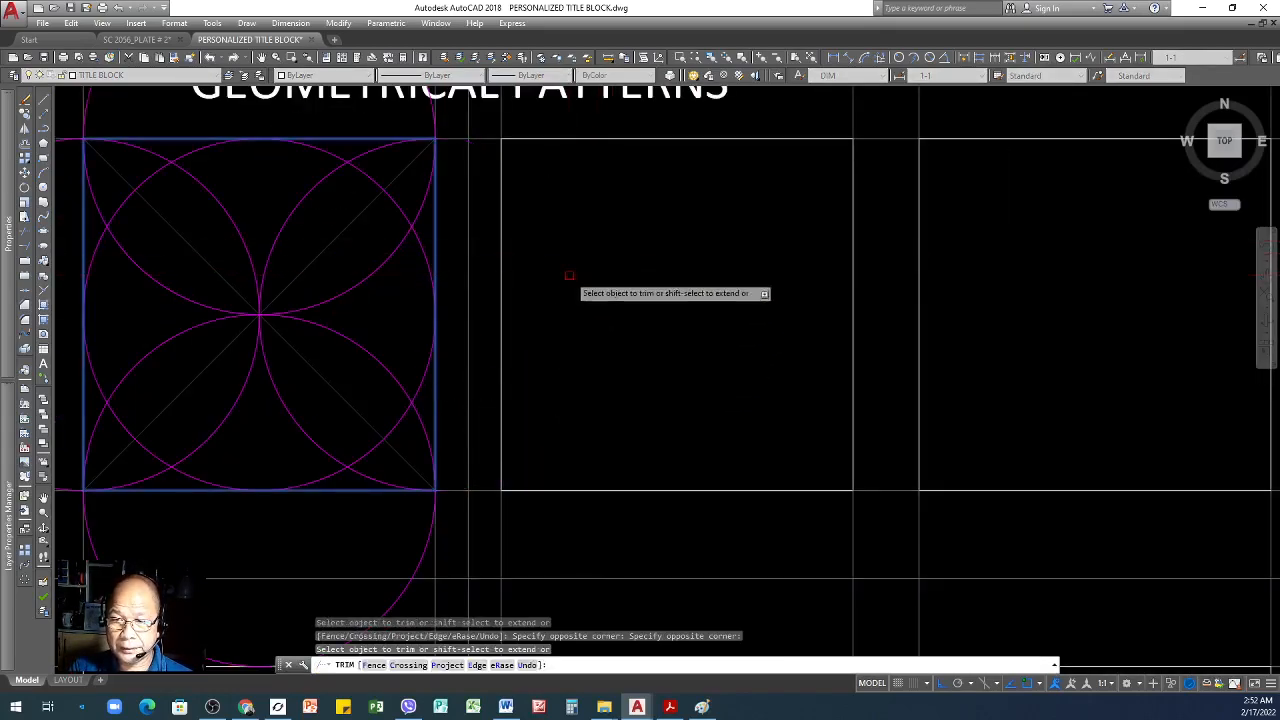
{"action": "left_click", "coordinate": [426, 553]}
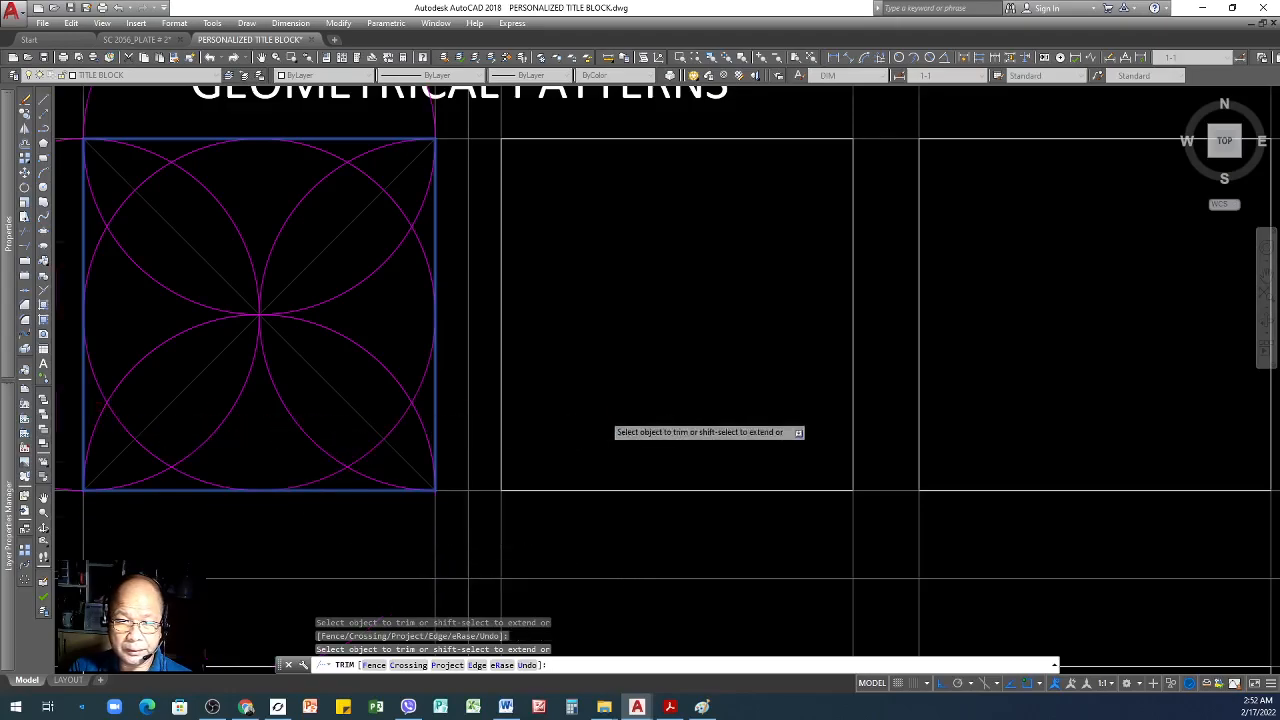
{"action": "scroll", "coordinate": [595, 412], "scroll_direction": "down", "scroll_amount": 4}
{"action": "scroll", "coordinate": [390, 385], "scroll_direction": "up", "scroll_amount": 6}
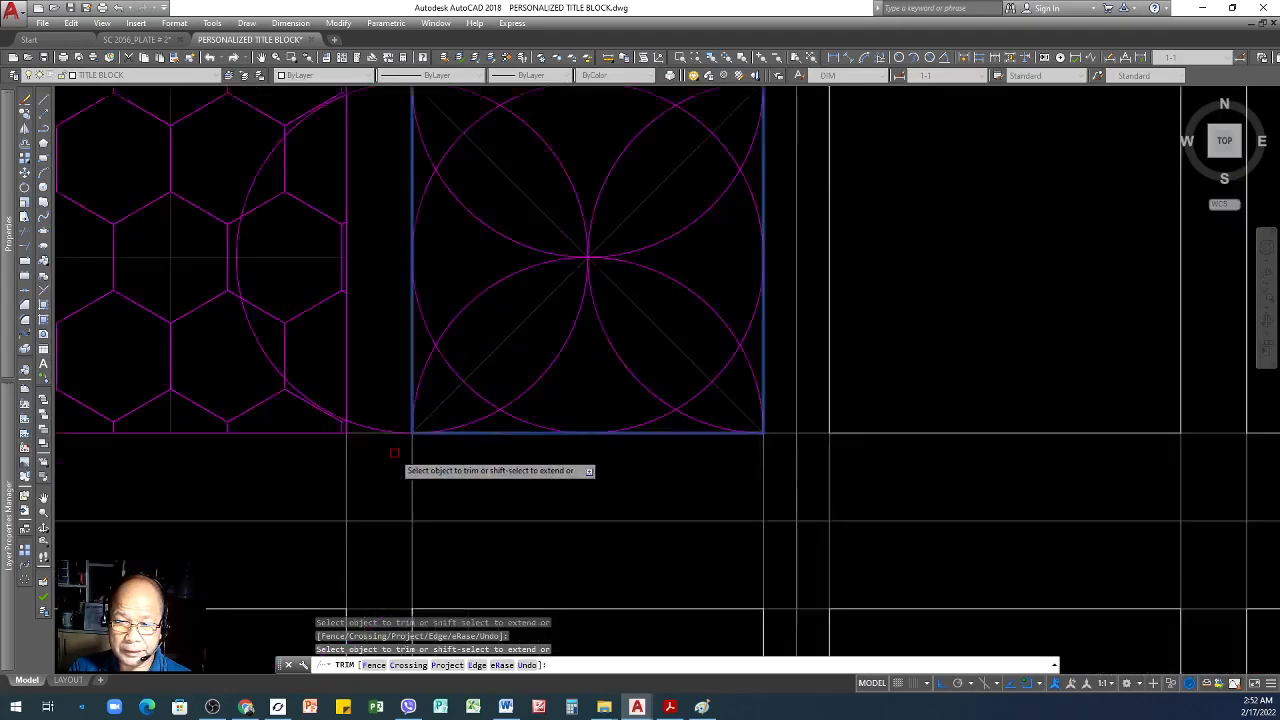
{"action": "key", "text": "Return"}
- Compare the drawn second pattern with the reference image and examine the layout of the third pattern
{"action": "scroll", "coordinate": [349, 374], "scroll_direction": "down", "scroll_amount": 6}
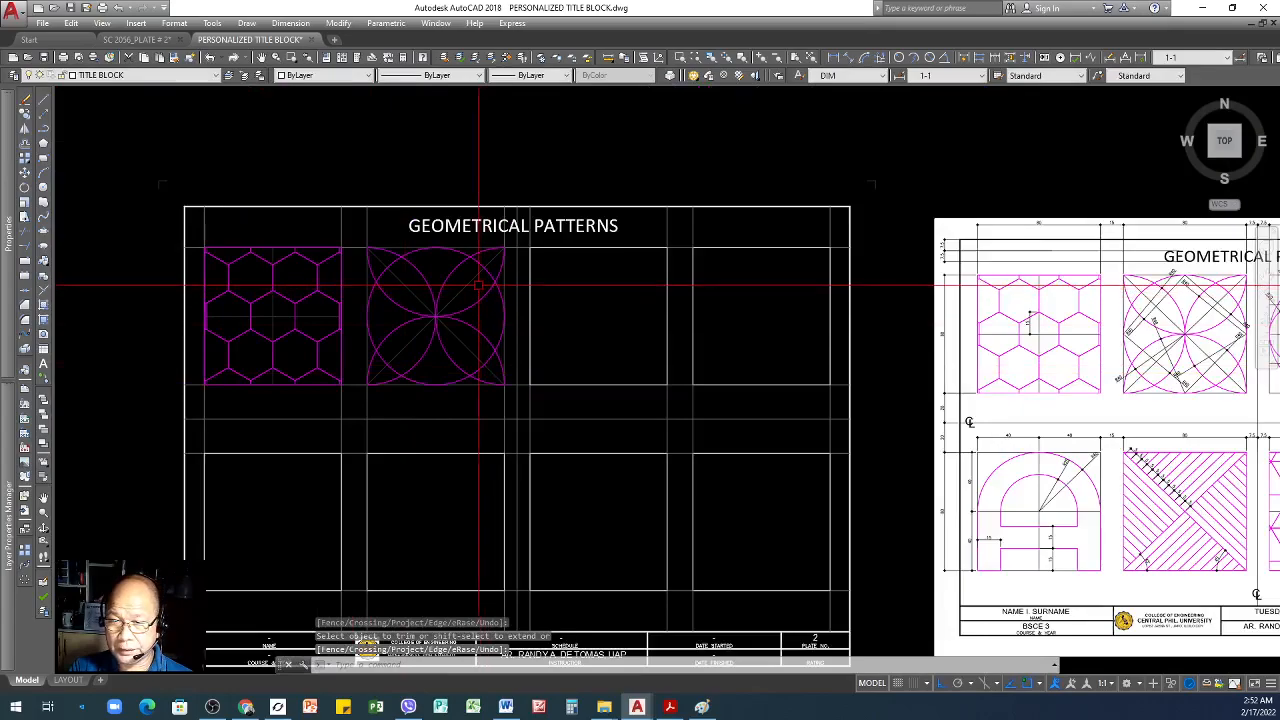
{"action": "scroll", "coordinate": [505, 318], "scroll_direction": "down", "scroll_amount": 3}
{"action": "scroll", "coordinate": [434, 305], "scroll_direction": "up", "scroll_amount": 5}
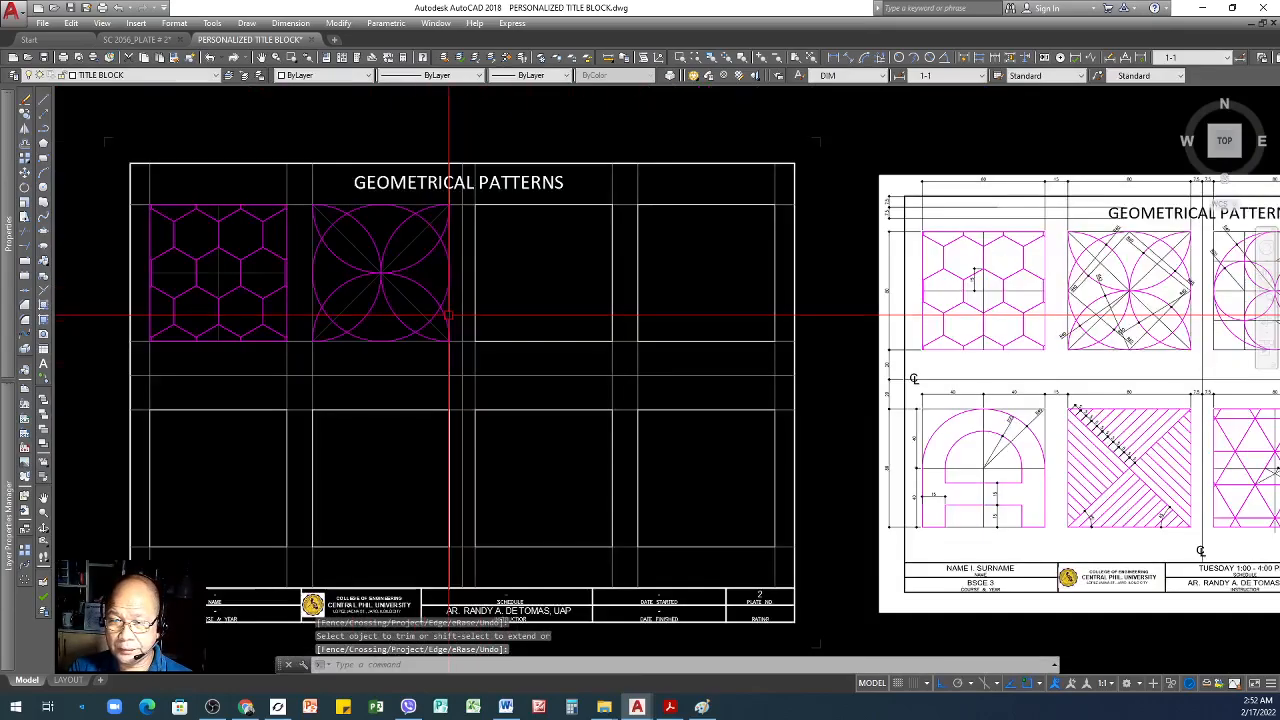
{"action": "scroll", "coordinate": [311, 306], "scroll_direction": "down", "scroll_amount": 3}
{"action": "scroll", "coordinate": [912, 300], "scroll_direction": "up", "scroll_amount": 5}
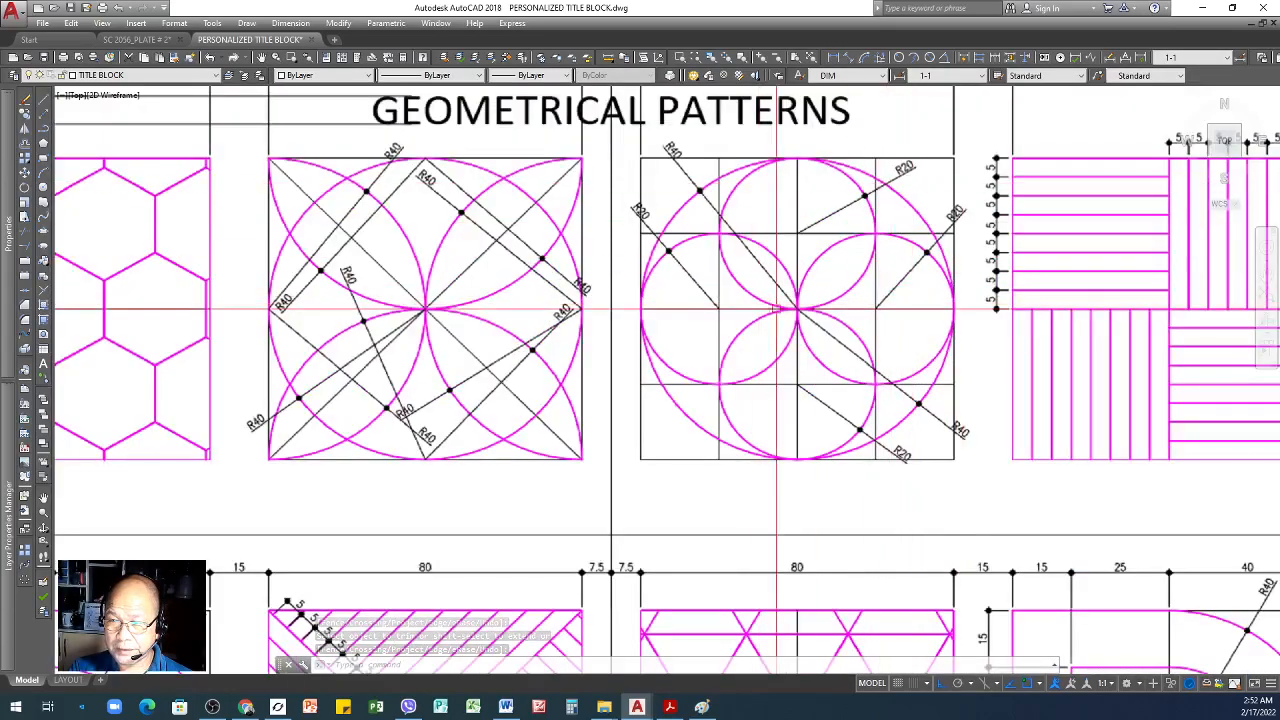
{"action": "scroll", "coordinate": [870, 310], "scroll_direction": "down", "scroll_amount": 4}
{"action": "scroll", "coordinate": [870, 300], "scroll_direction": "up", "scroll_amount": 3}
{"action": "scroll", "coordinate": [871, 271], "scroll_direction": "down", "scroll_amount": 3}
{"action": "scroll", "coordinate": [482, 242], "scroll_direction": "down", "scroll_amount": 2}
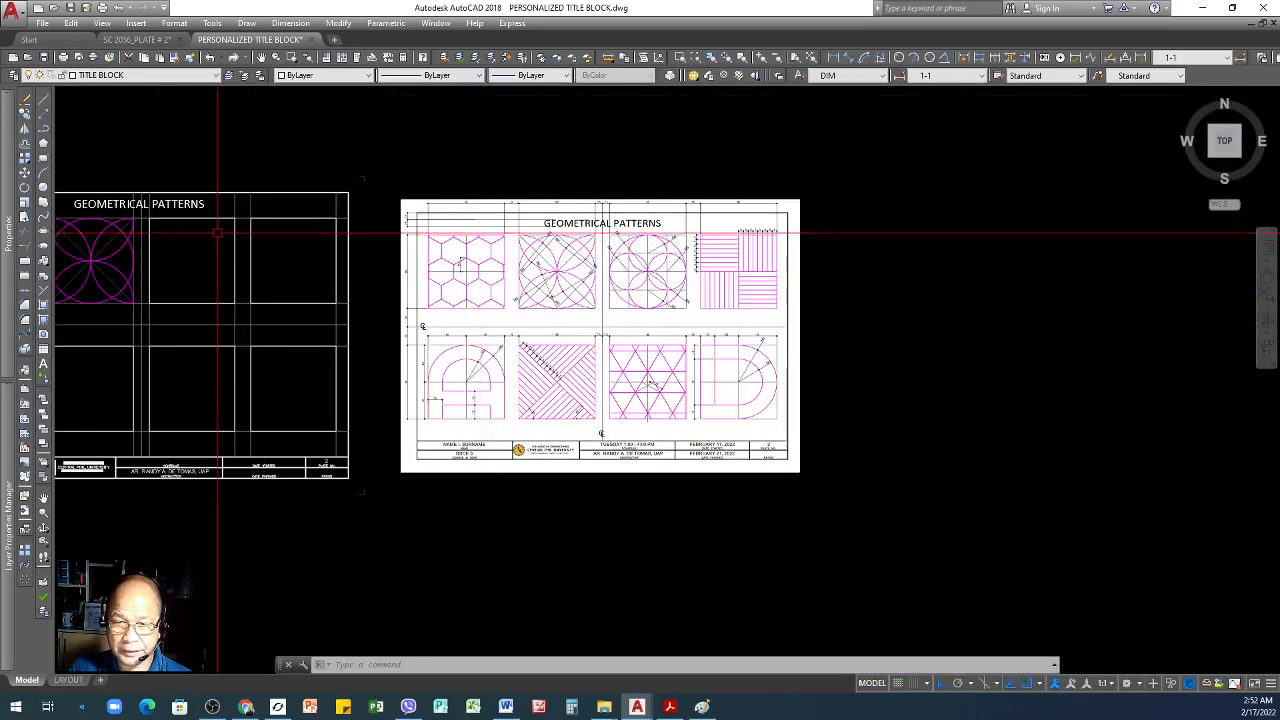
- Draw vertical and horizontal centrelines between the side midpoints of the third square in the upper row
{"action": "scroll", "coordinate": [190, 233], "scroll_direction": "up", "scroll_amount": 2}
{"action": "type", "text": "l"}
{"action": "key", "text": "Return"}
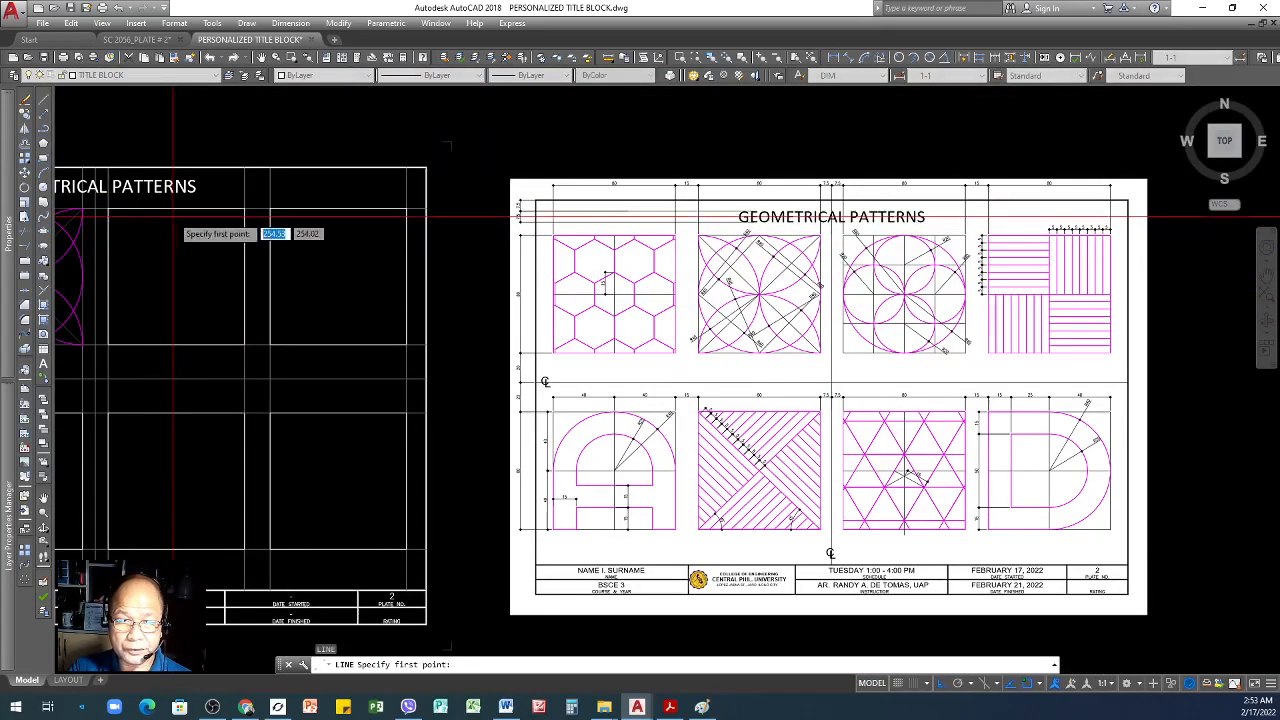
{"action": "left_click", "coordinate": [176, 209]}
{"action": "left_click", "coordinate": [176, 344]}
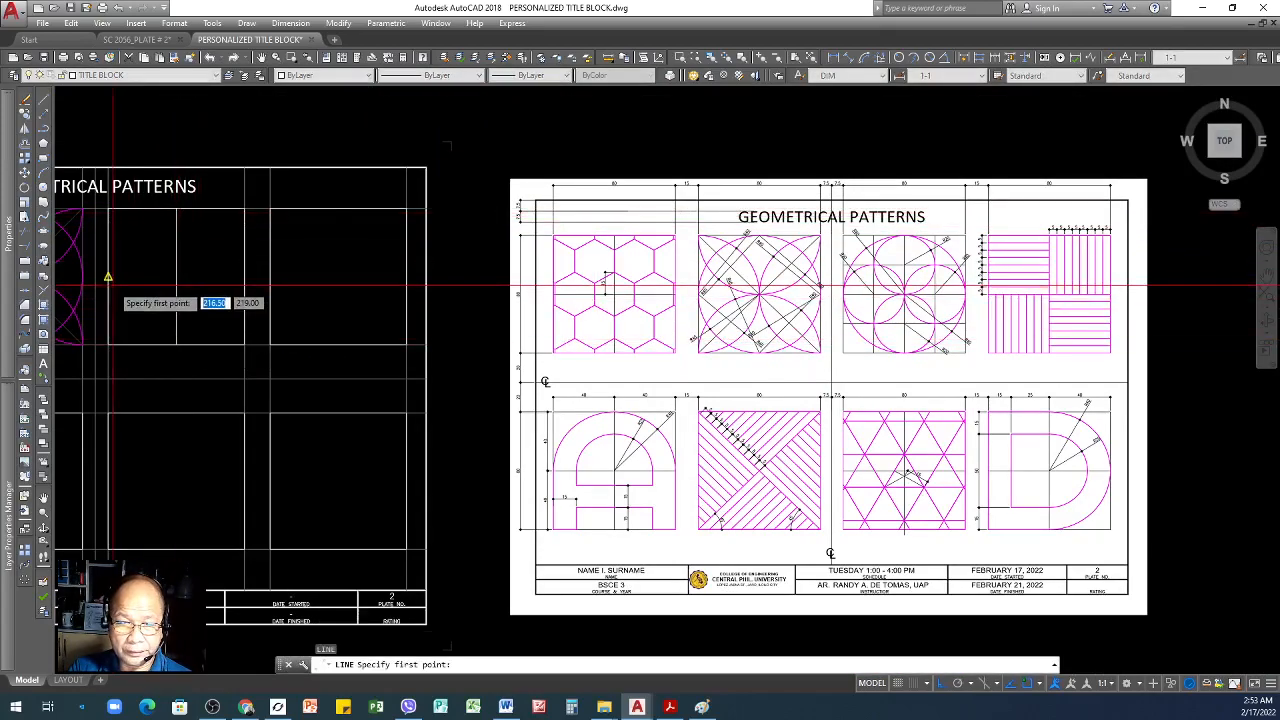
{"action": "key", "text": "Return"}
- Match the third square's two centrelines to the properties of the second square's thin diagonal
{"action": "scroll", "coordinate": [631, 280], "scroll_direction": "down", "scroll_amount": 2}
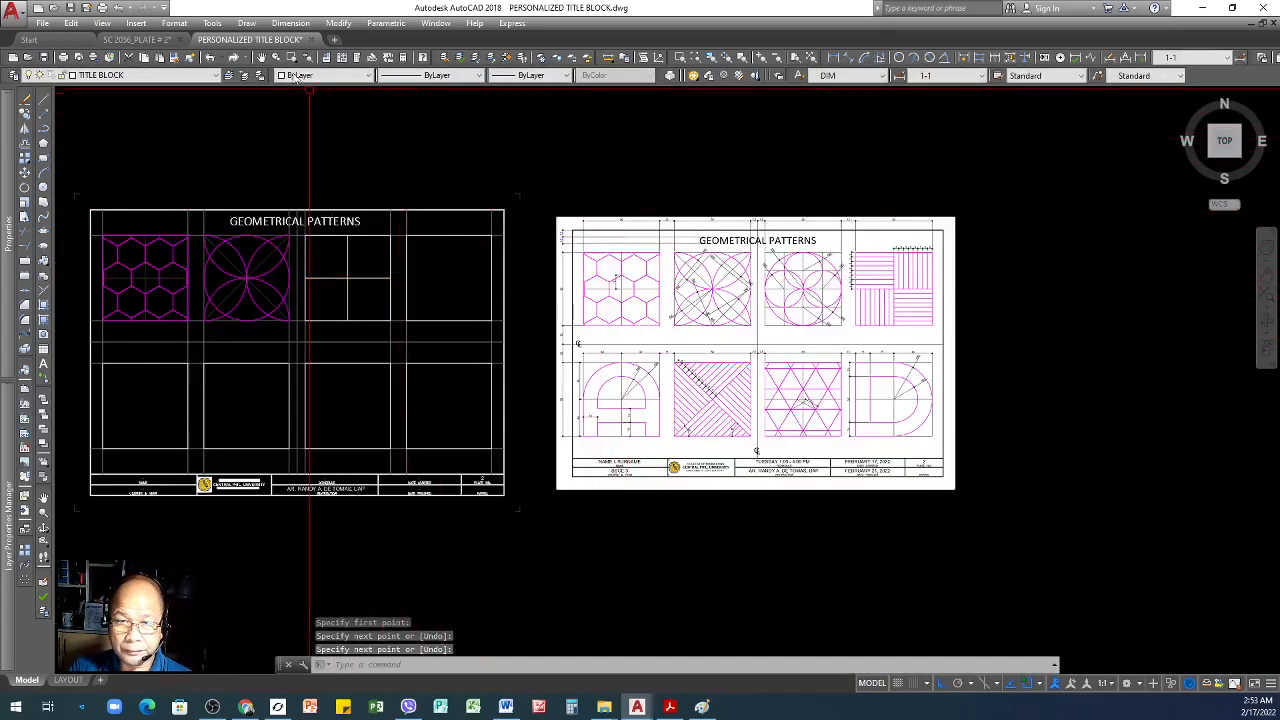
{"action": "left_click", "coordinate": [173, 58]}
{"action": "scroll", "coordinate": [300, 260], "scroll_direction": "up", "scroll_amount": 4}
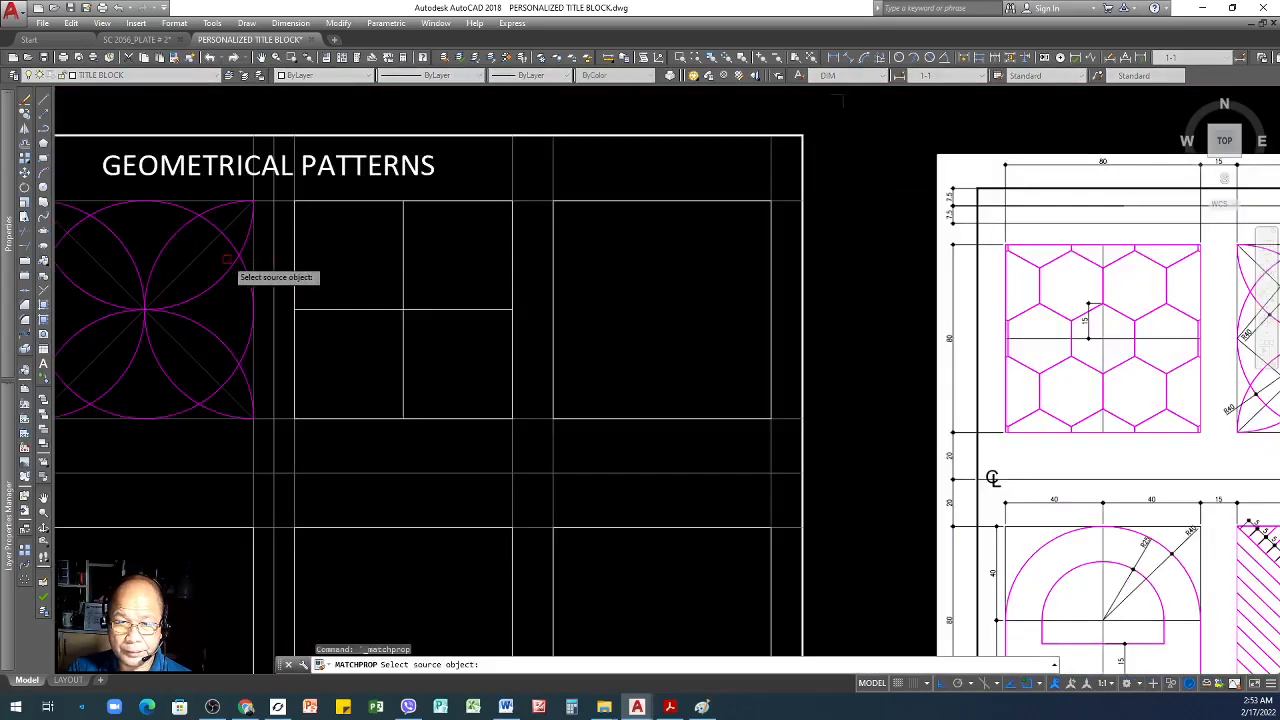
{"action": "left_click", "coordinate": [200, 257]}
{"action": "left_click", "coordinate": [467, 291]}
{"action": "left_click", "coordinate": [370, 346]}
{"action": "key", "text": "Return"}
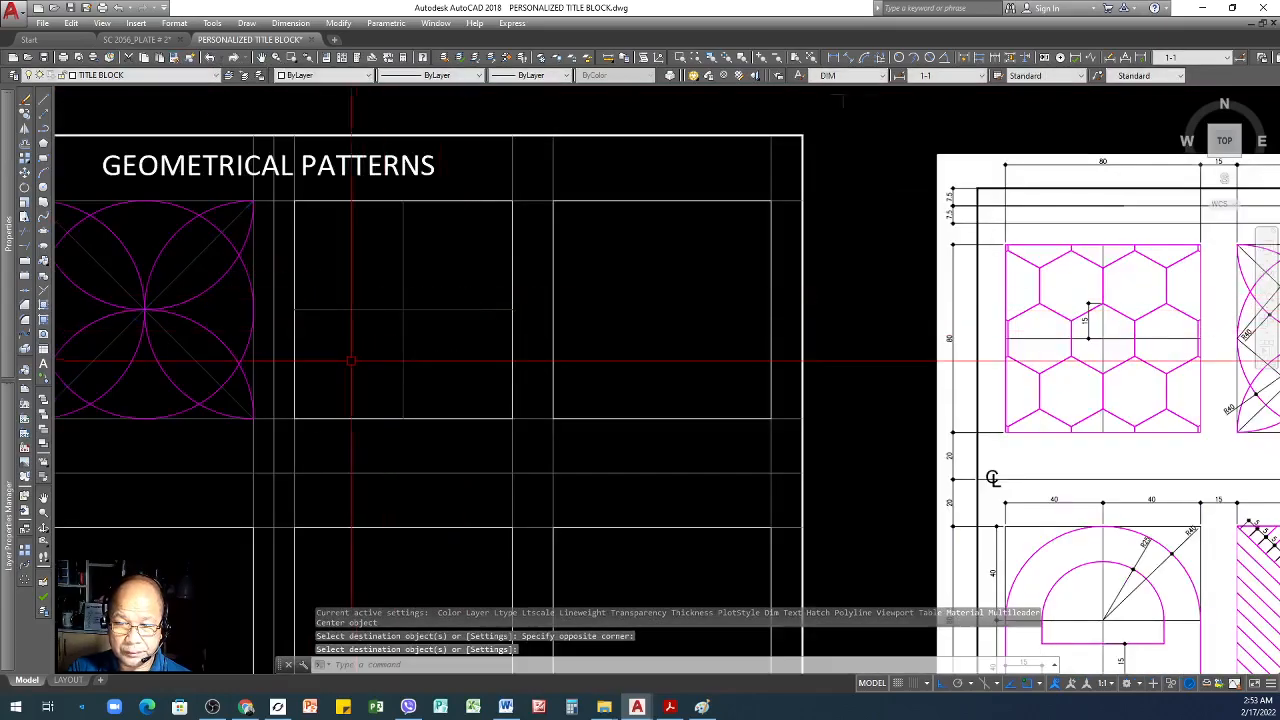
- Match the third square's outline to the properties of its thin vertical centreline
{"action": "scroll", "coordinate": [340, 357], "scroll_direction": "down", "scroll_amount": 4}
{"action": "scroll", "coordinate": [347, 333], "scroll_direction": "up", "scroll_amount": 4}
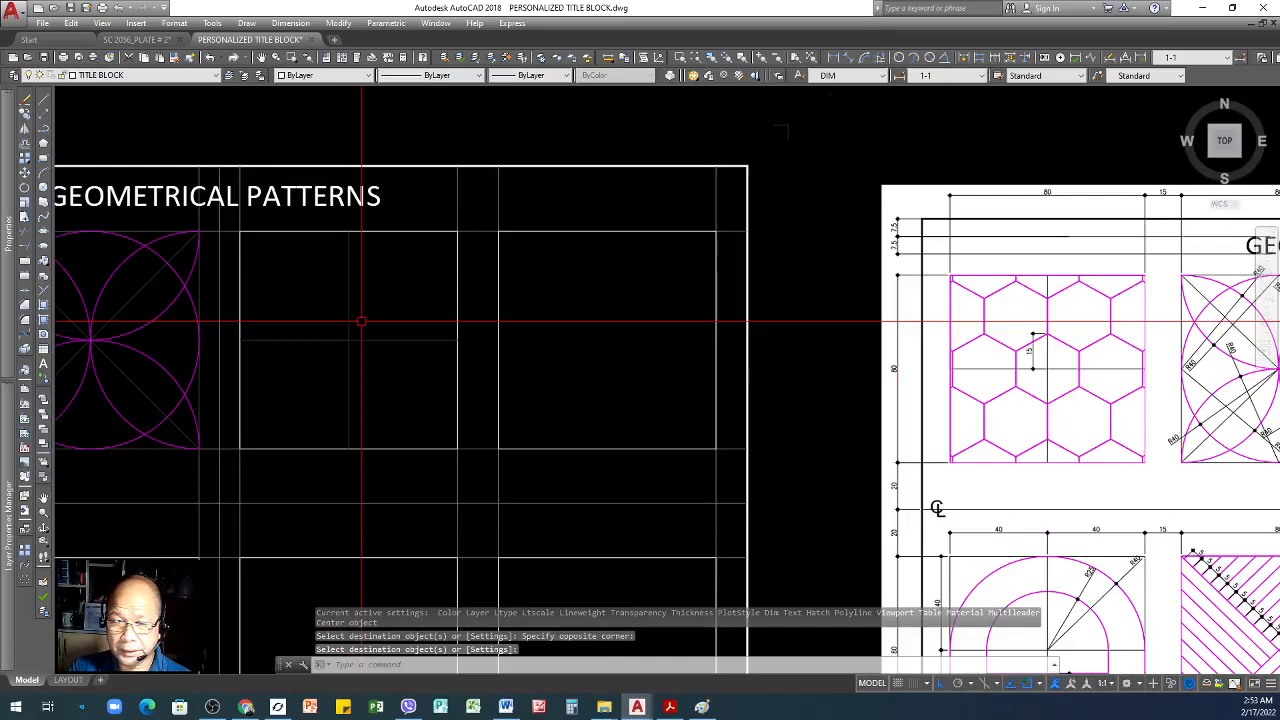
{"action": "key", "text": "Return"}
{"action": "left_click", "coordinate": [349, 275]}
{"action": "left_click", "coordinate": [316, 234]}
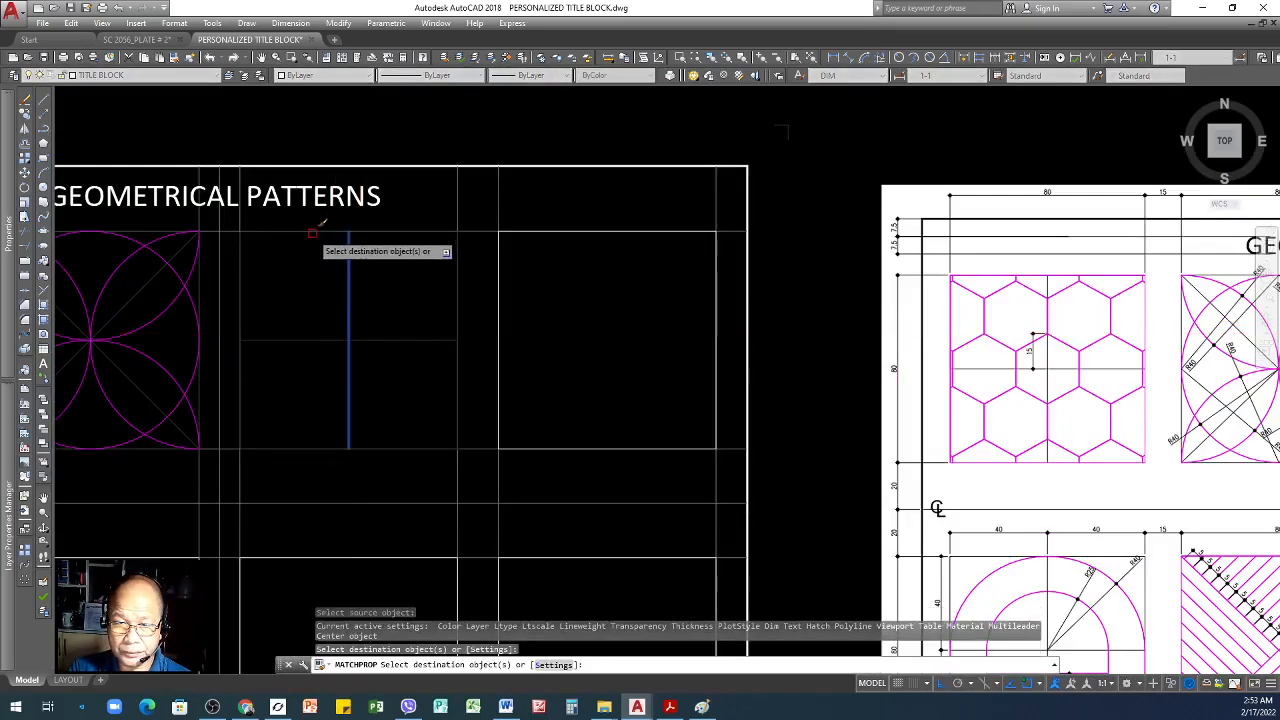
{"action": "key", "text": "Return"}
- Examine the construction lines and circle radii of the third pattern in the reference image
{"action": "scroll", "coordinate": [247, 262], "scroll_direction": "down", "scroll_amount": 4}
{"action": "scroll", "coordinate": [747, 308], "scroll_direction": "up", "scroll_amount": 2}
{"action": "scroll", "coordinate": [751, 302], "scroll_direction": "up", "scroll_amount": 2}
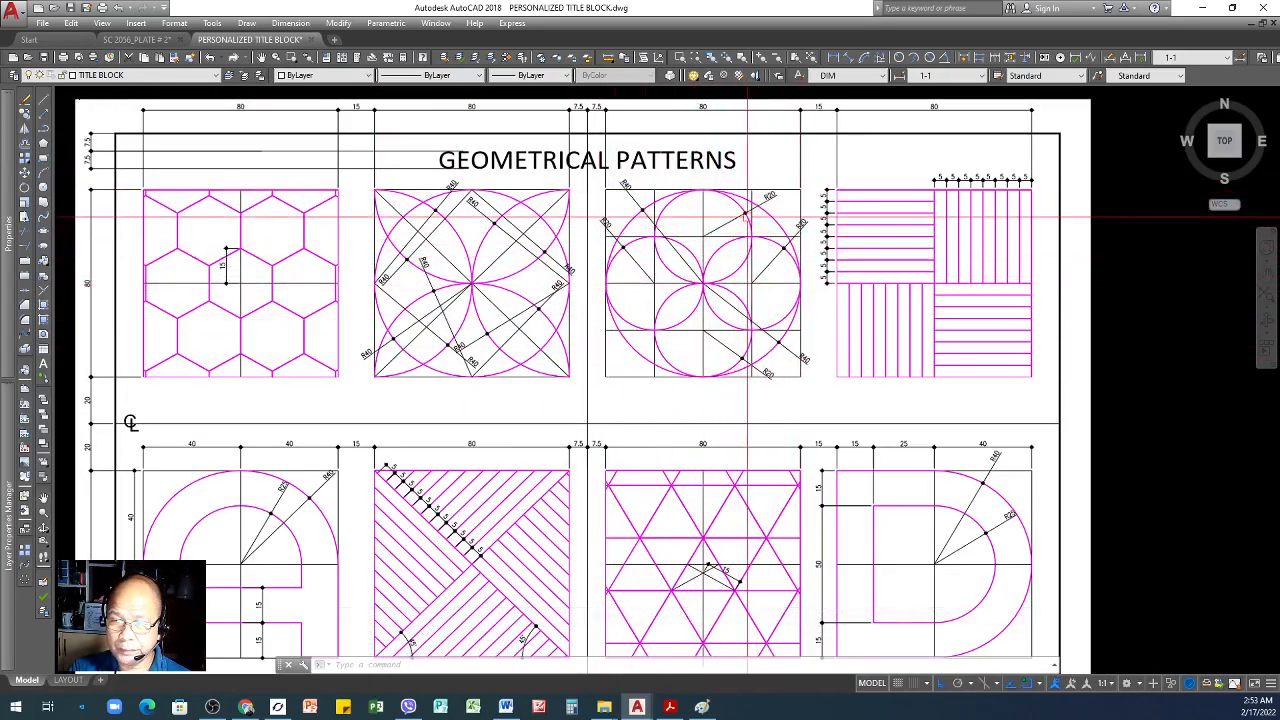
{"action": "scroll", "coordinate": [650, 282], "scroll_direction": "up", "scroll_amount": 2}
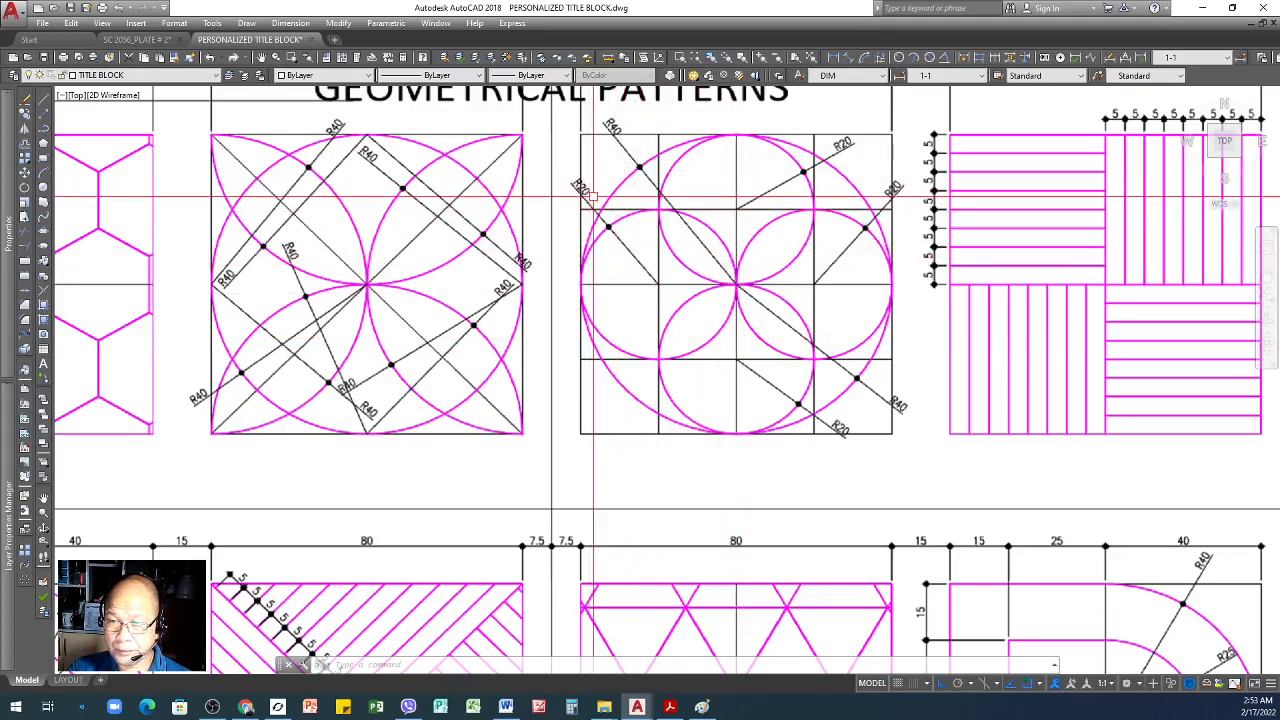
- Compare the third pattern's construction grid and its R40 and R20 circles in the reference image with the neighbouring patterns
{"action": "scroll", "coordinate": [806, 411], "scroll_direction": "down", "scroll_amount": 4}
{"action": "scroll", "coordinate": [779, 277], "scroll_direction": "up", "scroll_amount": 2}
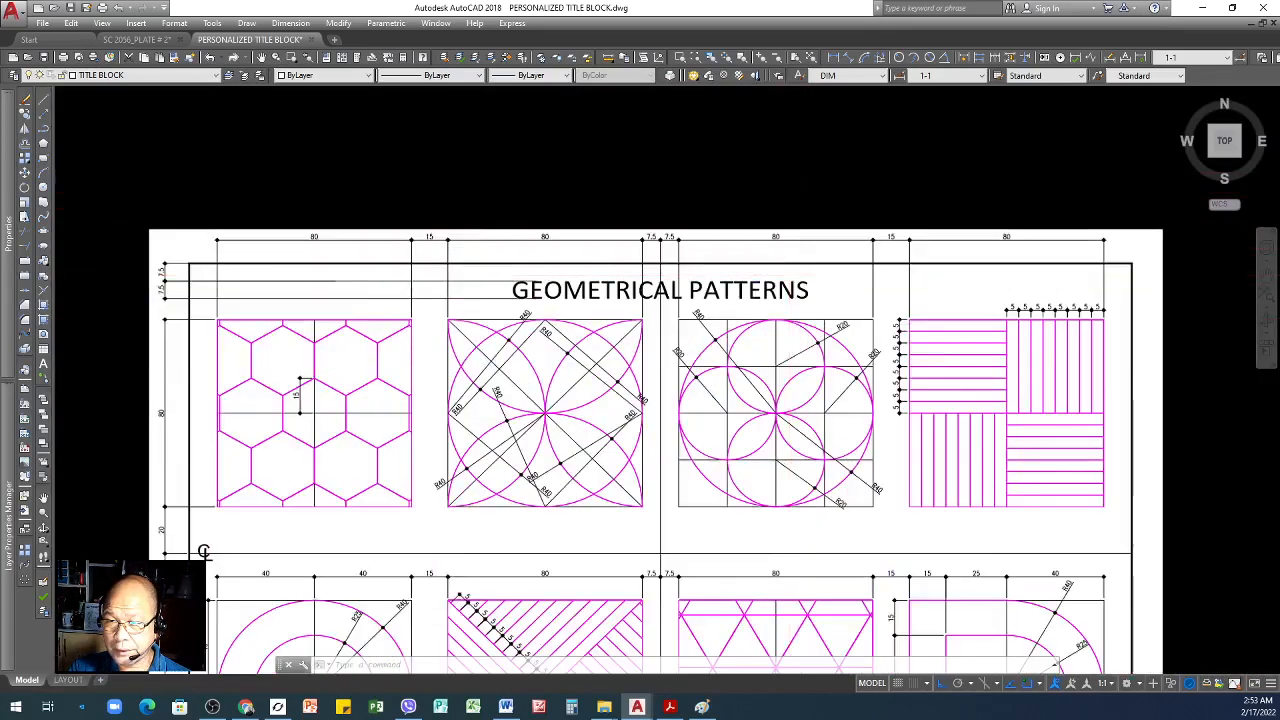
{"action": "scroll", "coordinate": [779, 281], "scroll_direction": "up", "scroll_amount": 2}
{"action": "scroll", "coordinate": [735, 212], "scroll_direction": "down", "scroll_amount": 2}
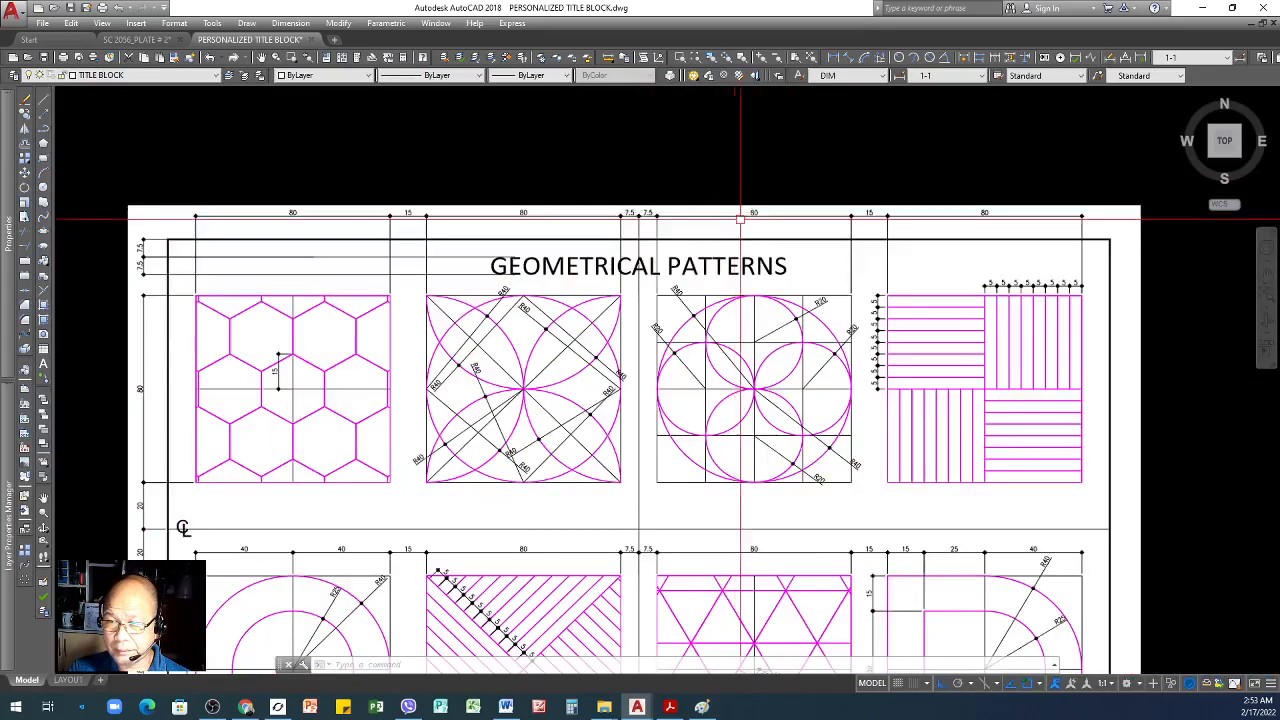
{"action": "scroll", "coordinate": [730, 340], "scroll_direction": "down", "scroll_amount": 2}
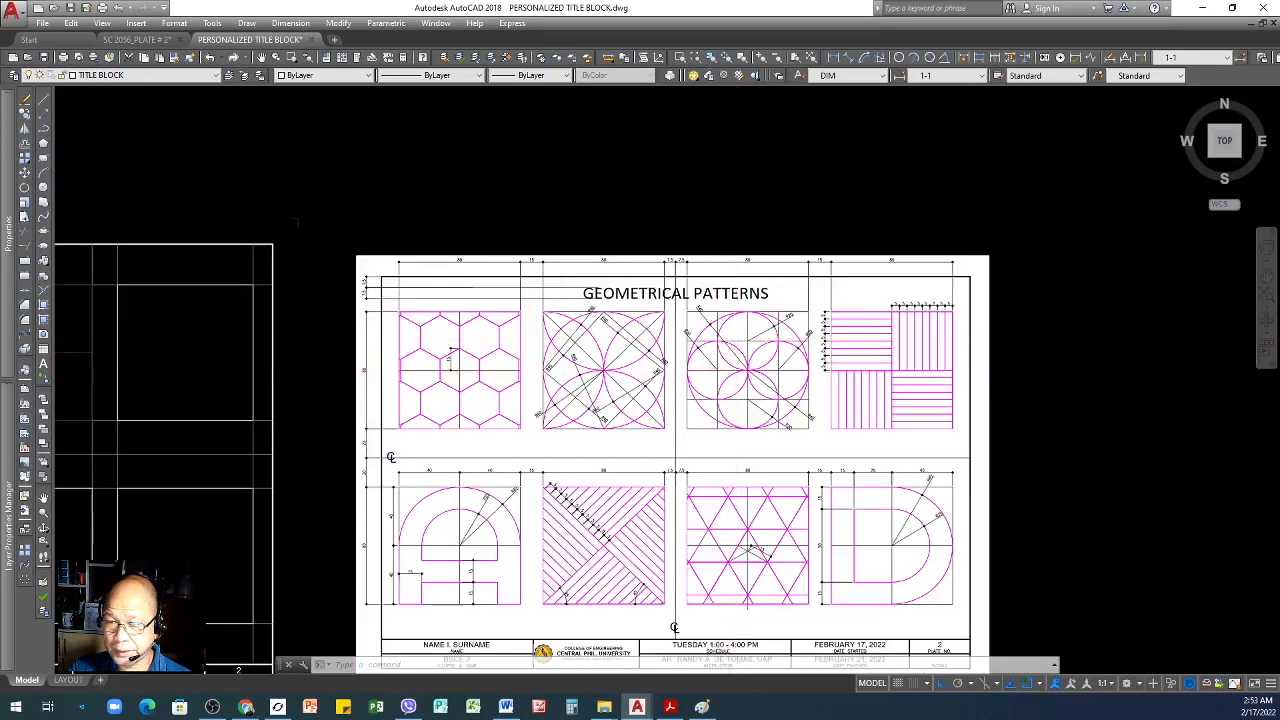
{"action": "scroll", "coordinate": [730, 365], "scroll_direction": "up", "scroll_amount": 4}
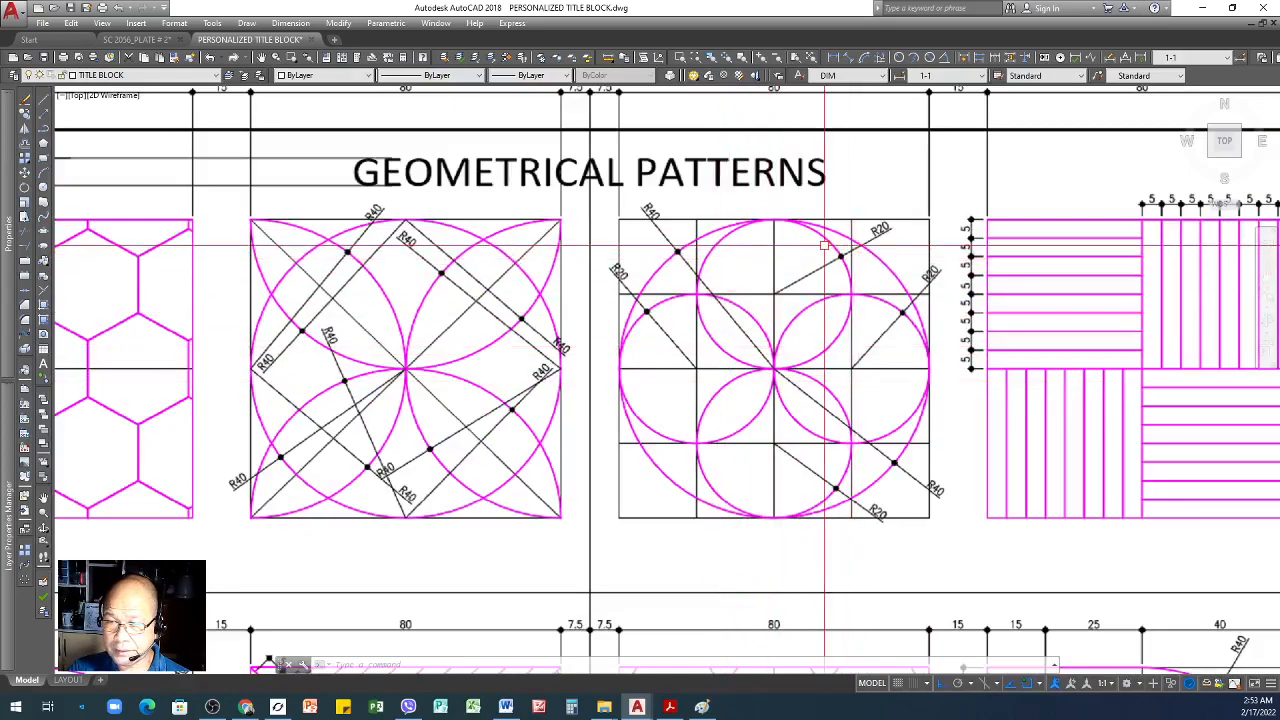
{"action": "scroll", "coordinate": [420, 328], "scroll_direction": "down", "scroll_amount": 4}
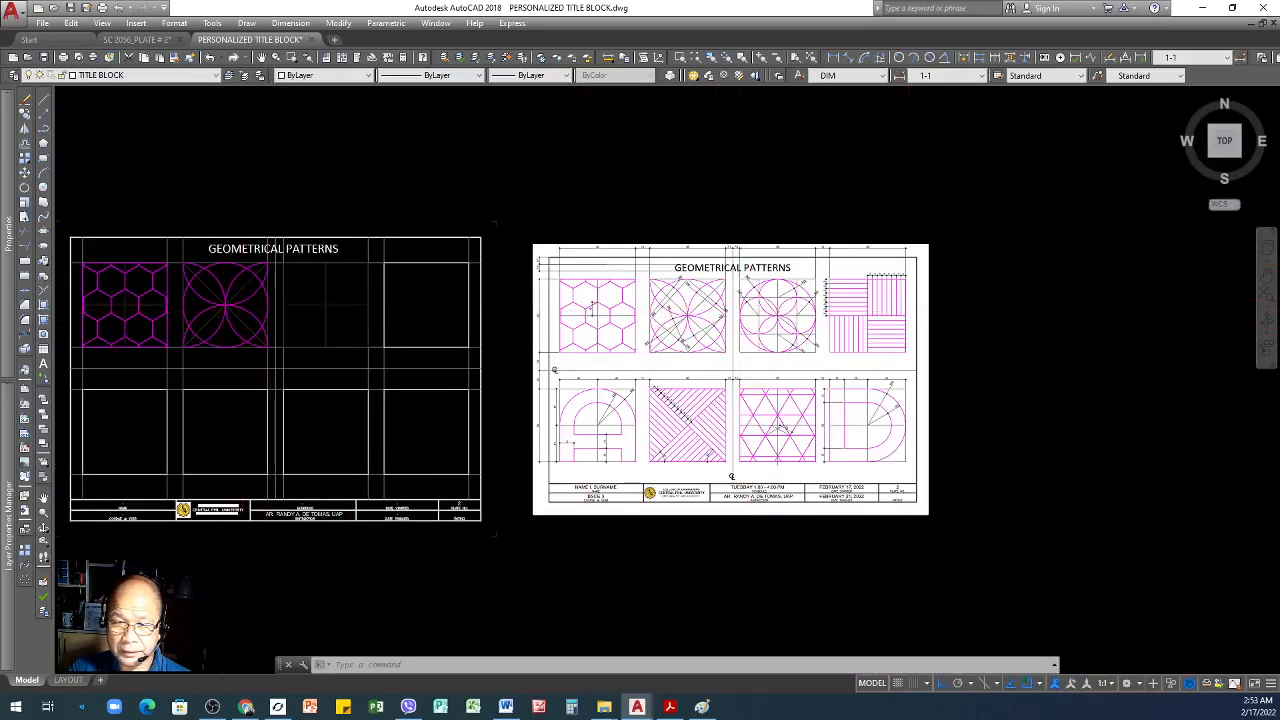
- Offset the third square's vertical centreline by 20 to both sides
{"action": "scroll", "coordinate": [425, 265], "scroll_direction": "up", "scroll_amount": 6}
{"action": "key", "text": "Return"}
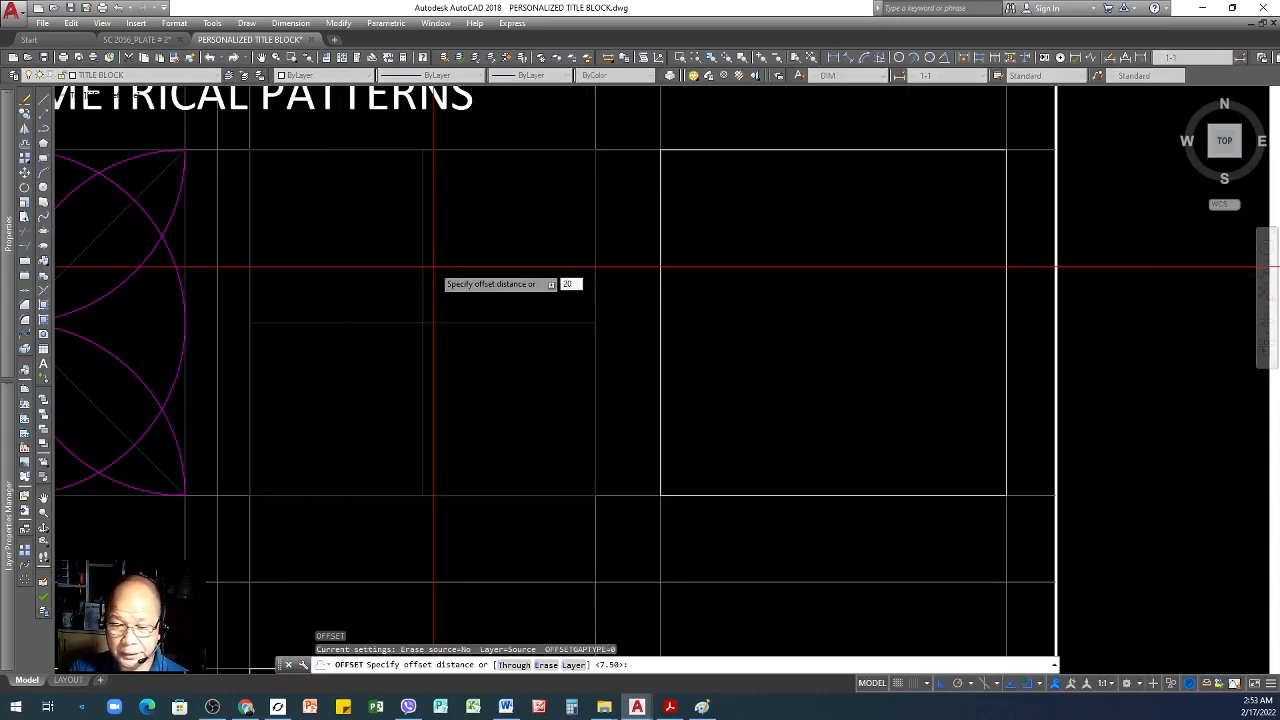
{"action": "type", "text": "20"}
{"action": "key", "text": "Return"}
{"action": "left_click", "coordinate": [422, 233]}
{"action": "left_click", "coordinate": [437, 261]}
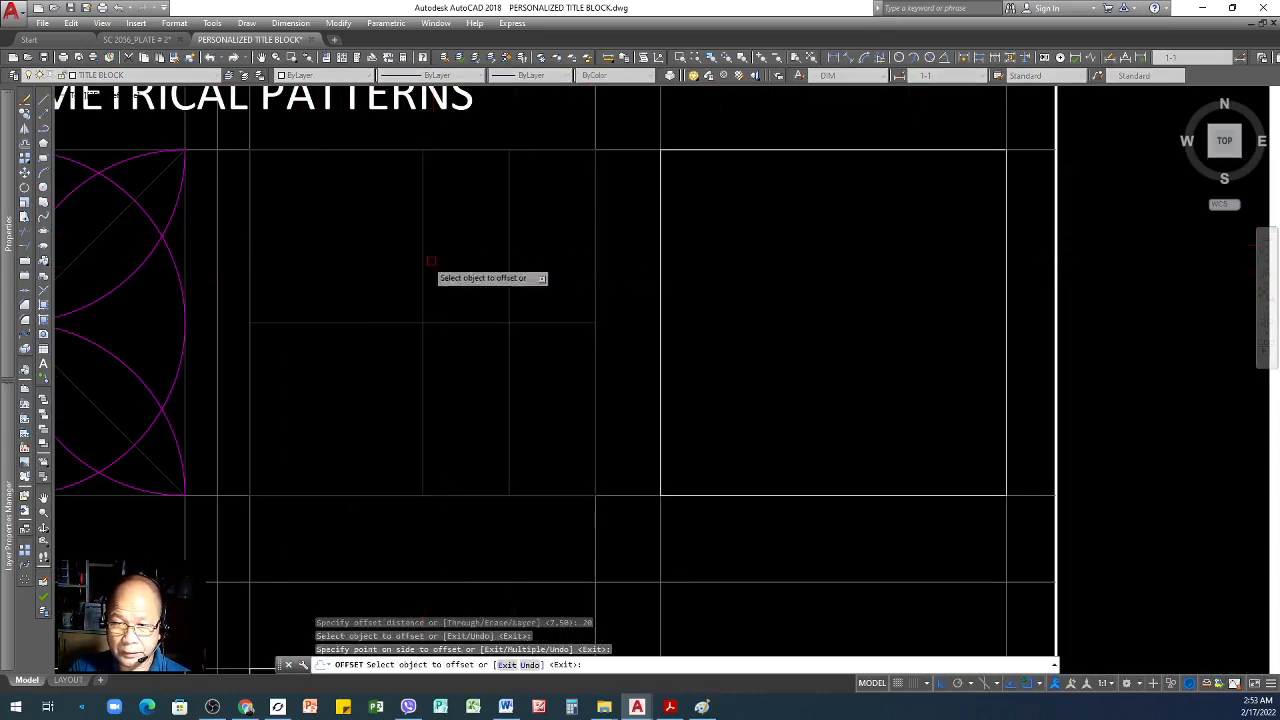
{"action": "left_click", "coordinate": [422, 253]}
{"action": "left_click", "coordinate": [315, 258]}
- Offset the third square's horizontal centreline by 20 upward and downward
{"action": "left_click", "coordinate": [357, 322]}
{"action": "left_click", "coordinate": [375, 225]}
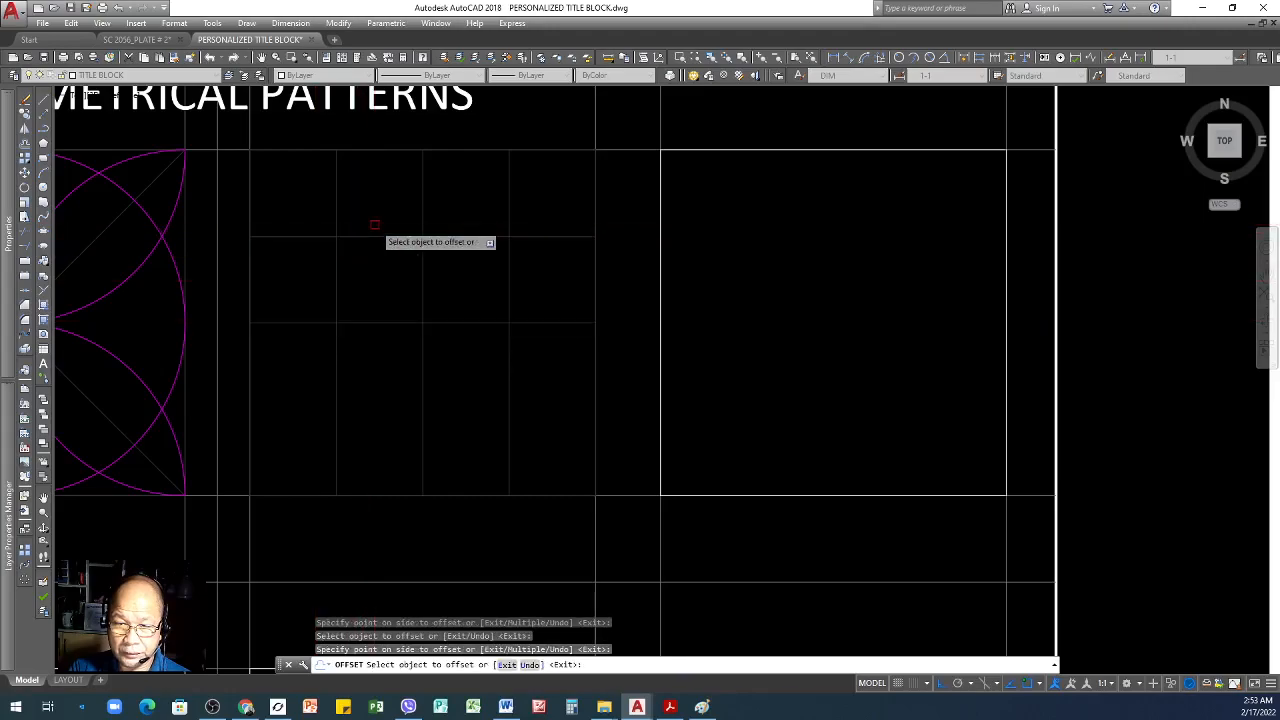
{"action": "left_click", "coordinate": [382, 322]}
{"action": "left_click", "coordinate": [383, 410]}
{"action": "key", "text": "Return"}
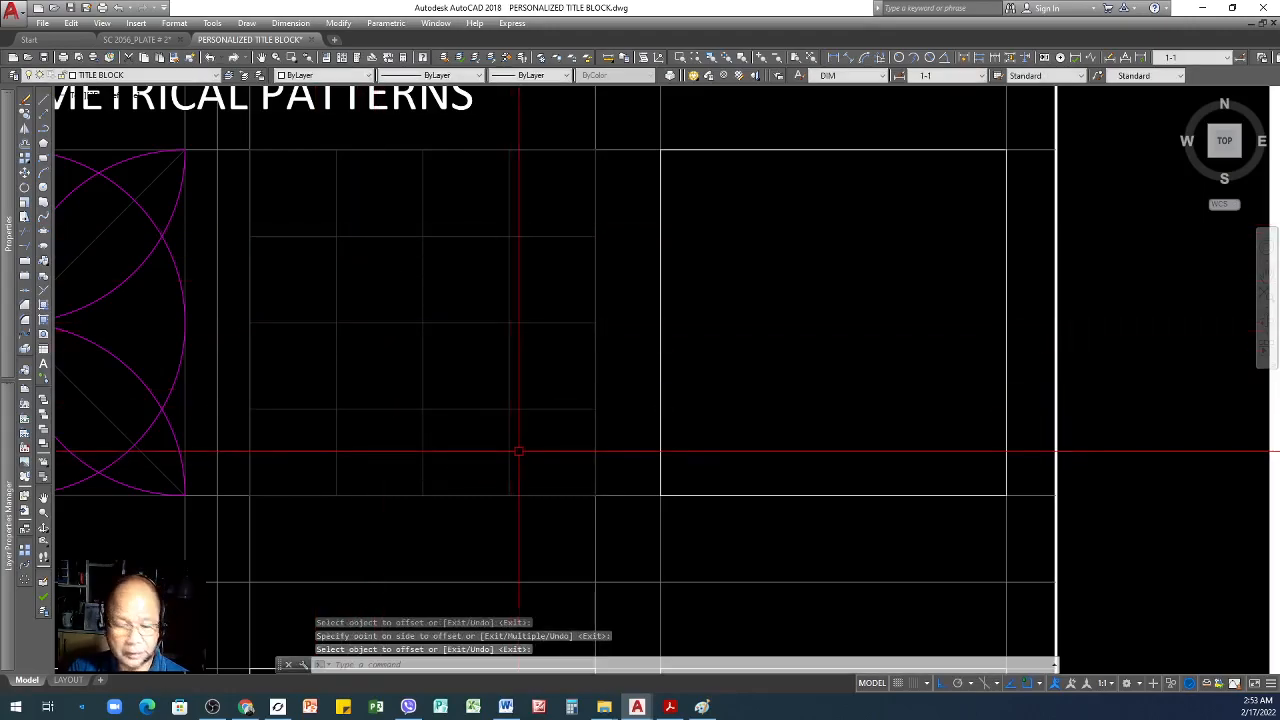
- Draw a circle of radius 40 from the third square's centre out to the midpoint of its side
{"action": "type", "text": "c"}
{"action": "key", "text": "Return"}
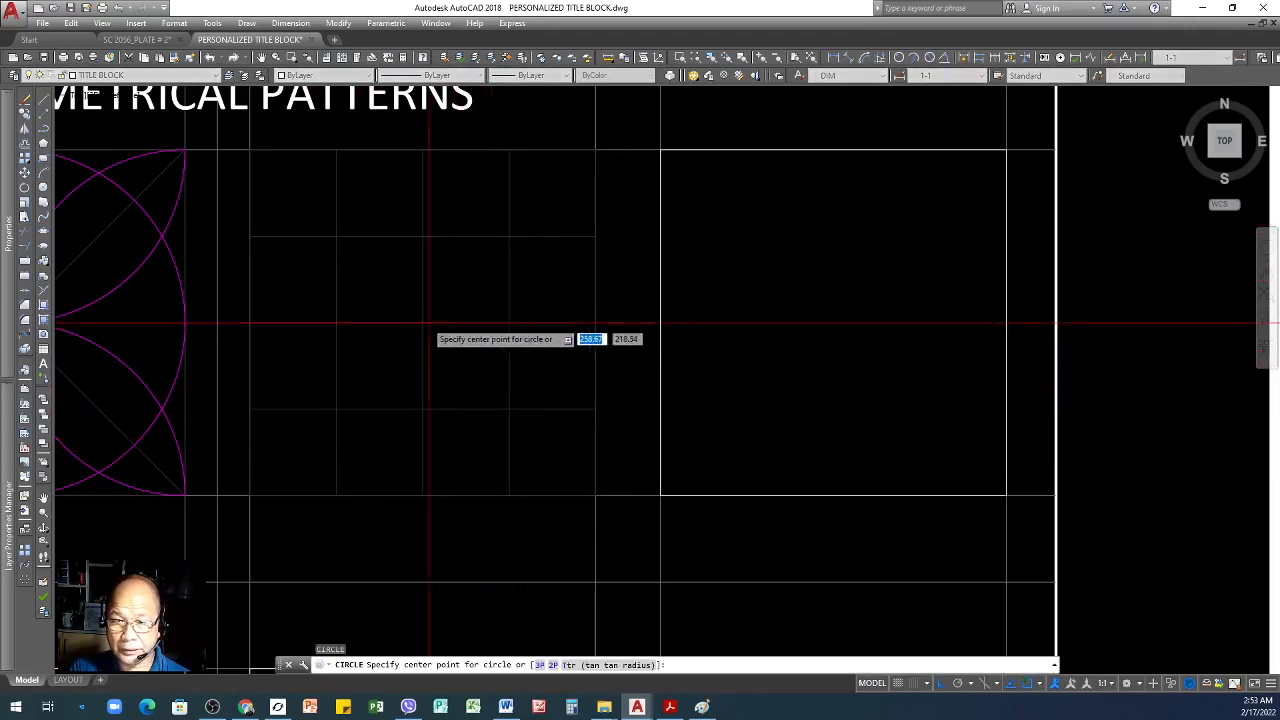
{"action": "left_click", "coordinate": [423, 322]}
{"action": "left_click", "coordinate": [595, 322]}
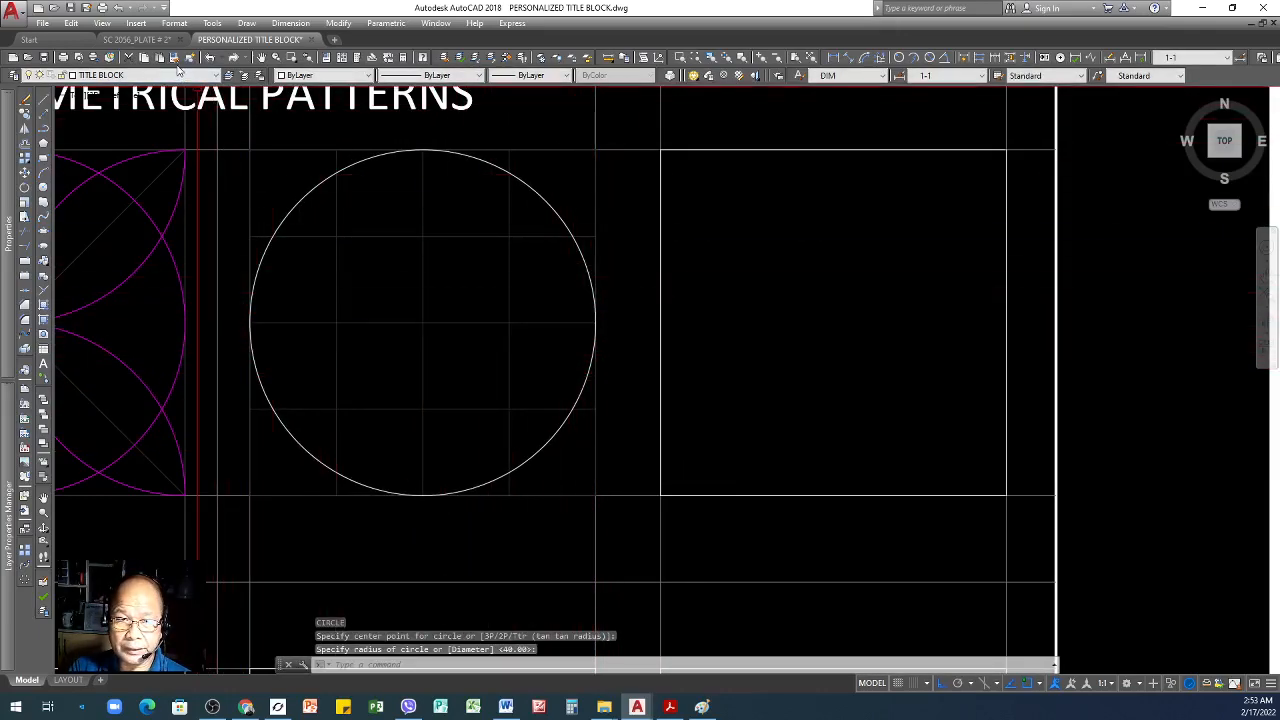
- Match the third square's large circle to the properties of the second pattern's magenta arc
{"action": "left_click", "coordinate": [176, 58]}
{"action": "left_click", "coordinate": [181, 207]}
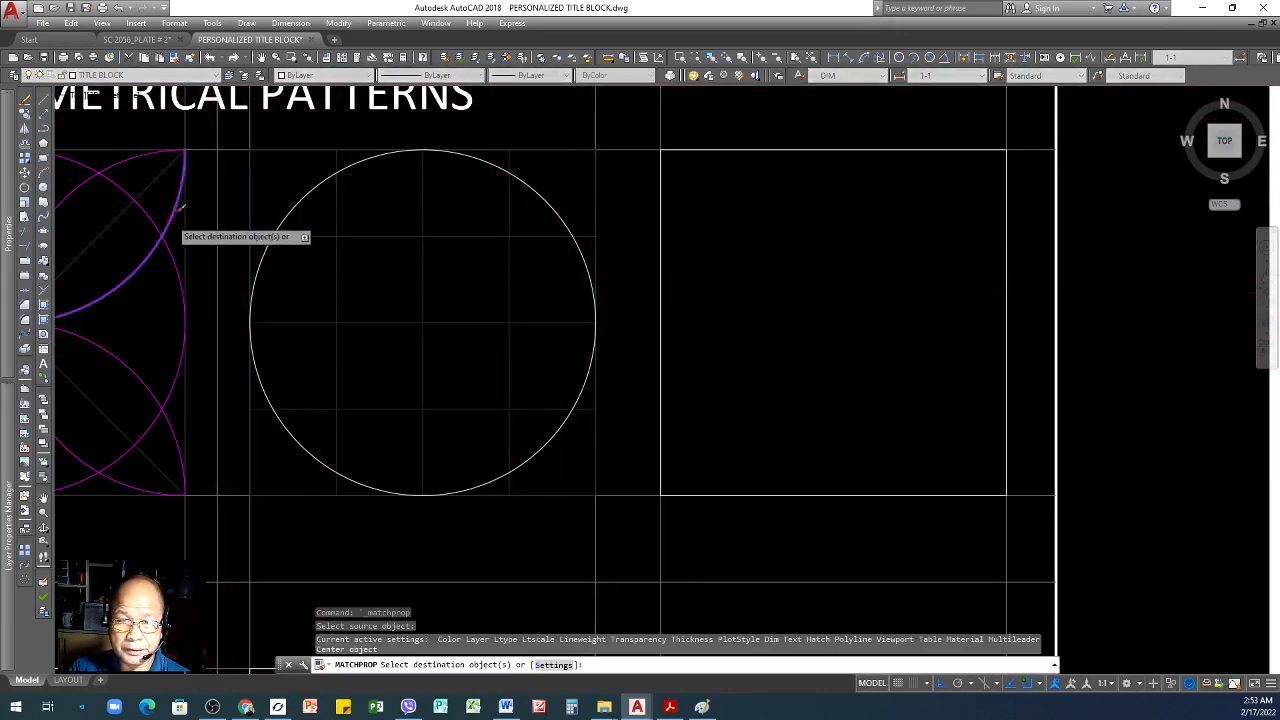
{"action": "left_click", "coordinate": [309, 186]}
{"action": "key", "text": "Return"}
- Draw two circles of radius 20 in the third square, centred on the upper and right quarter points of its centrelines
{"action": "scroll", "coordinate": [534, 322], "scroll_direction": "down", "scroll_amount": 5}
{"action": "scroll", "coordinate": [888, 342], "scroll_direction": "up", "scroll_amount": 2}
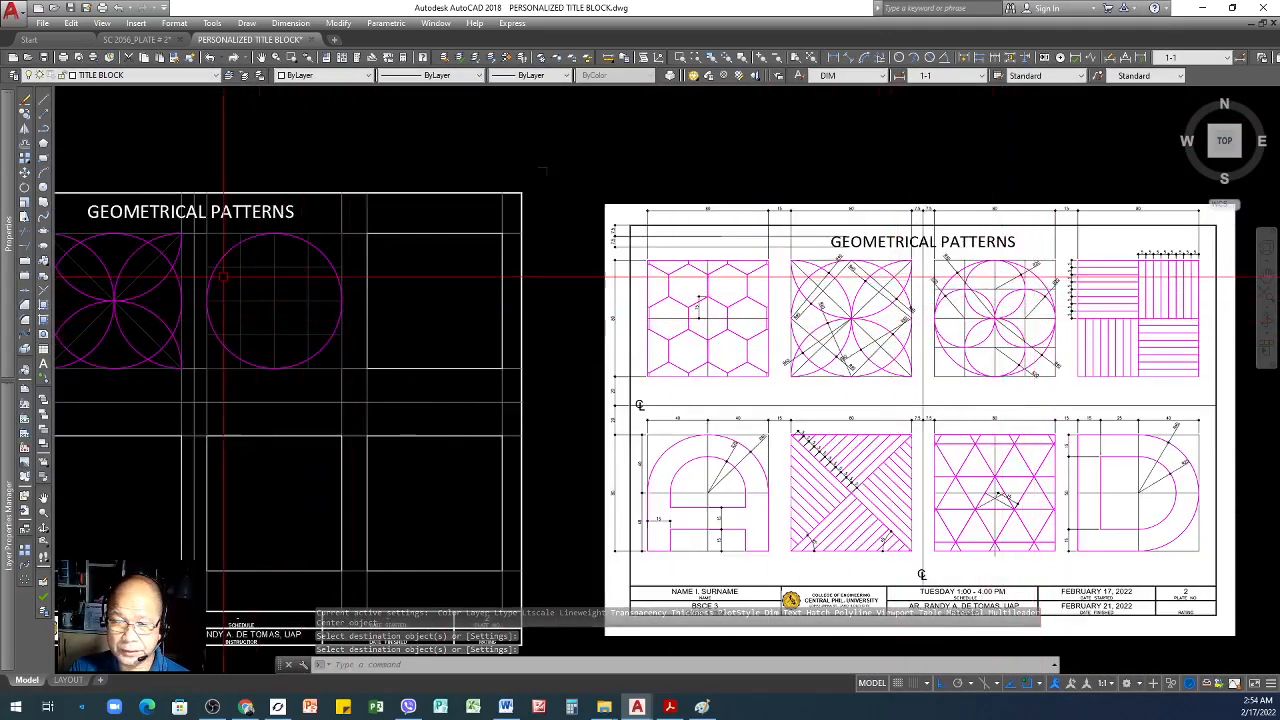
{"action": "scroll", "coordinate": [293, 269], "scroll_direction": "up", "scroll_amount": 4}
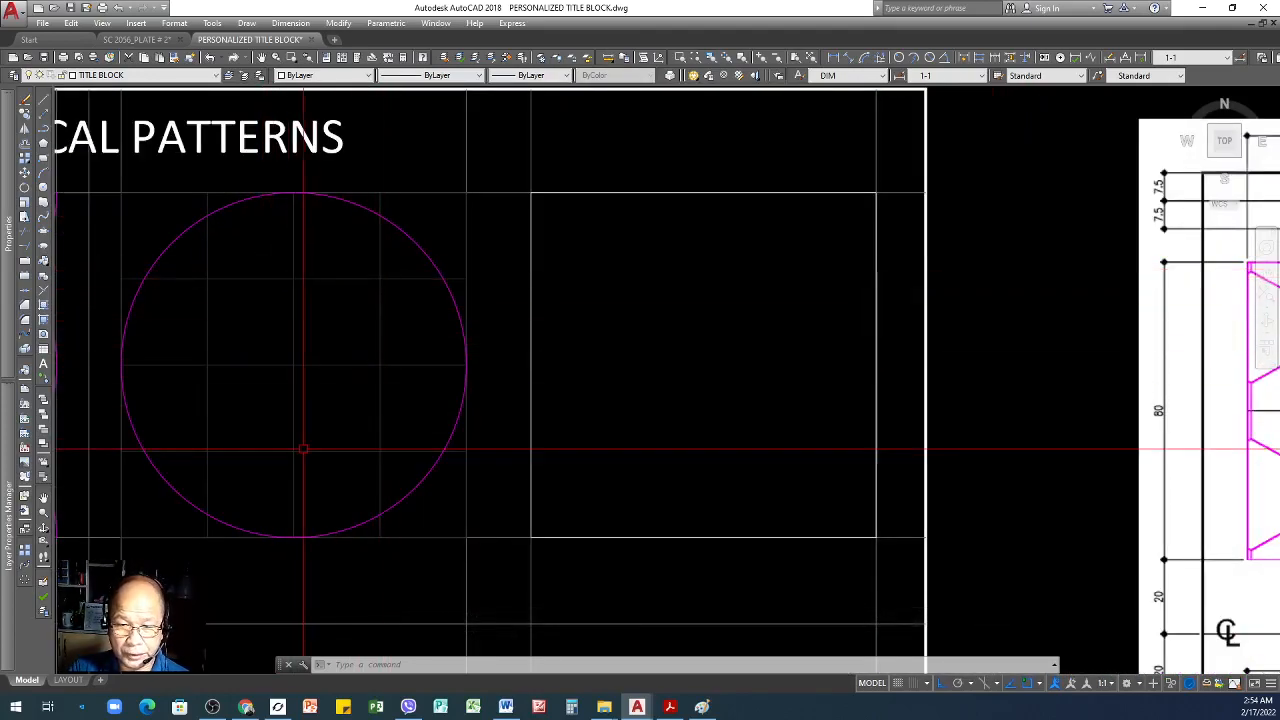
{"action": "key", "text": "Return"}
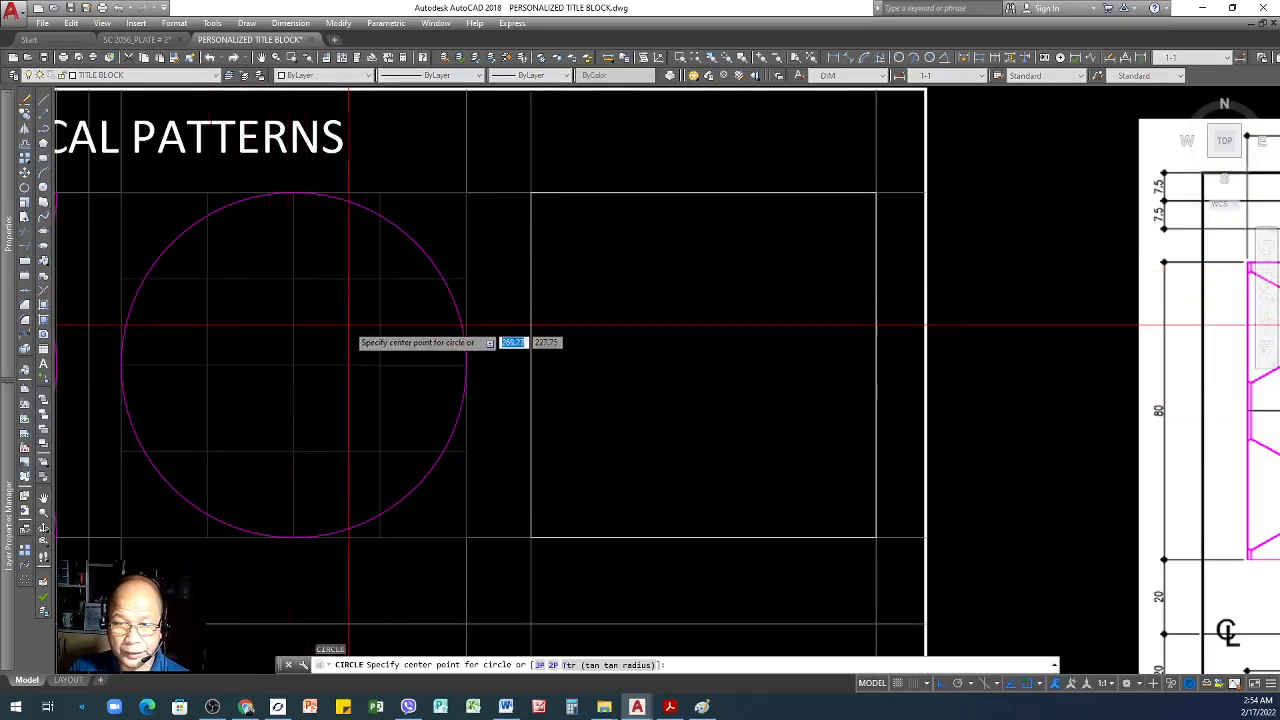
{"action": "left_click", "coordinate": [294, 279]}
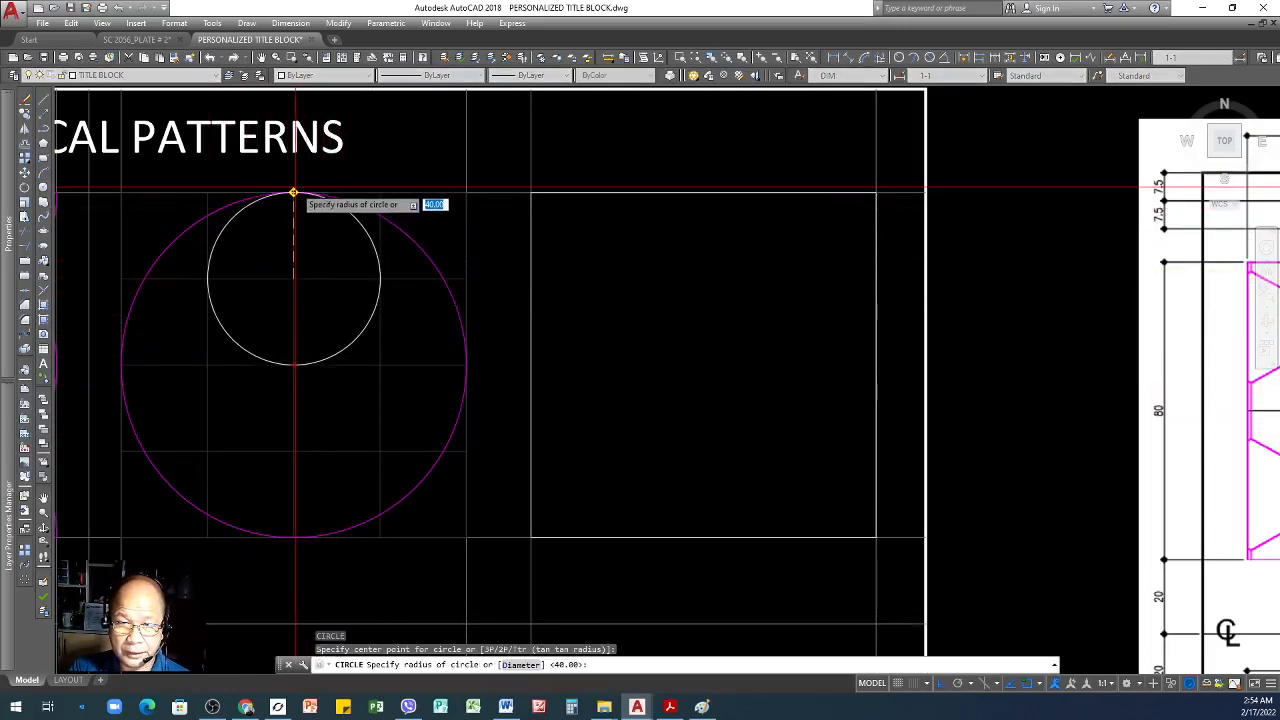
{"action": "left_click", "coordinate": [294, 193]}
{"action": "key", "text": "Return"}
{"action": "left_click", "coordinate": [380, 365]}
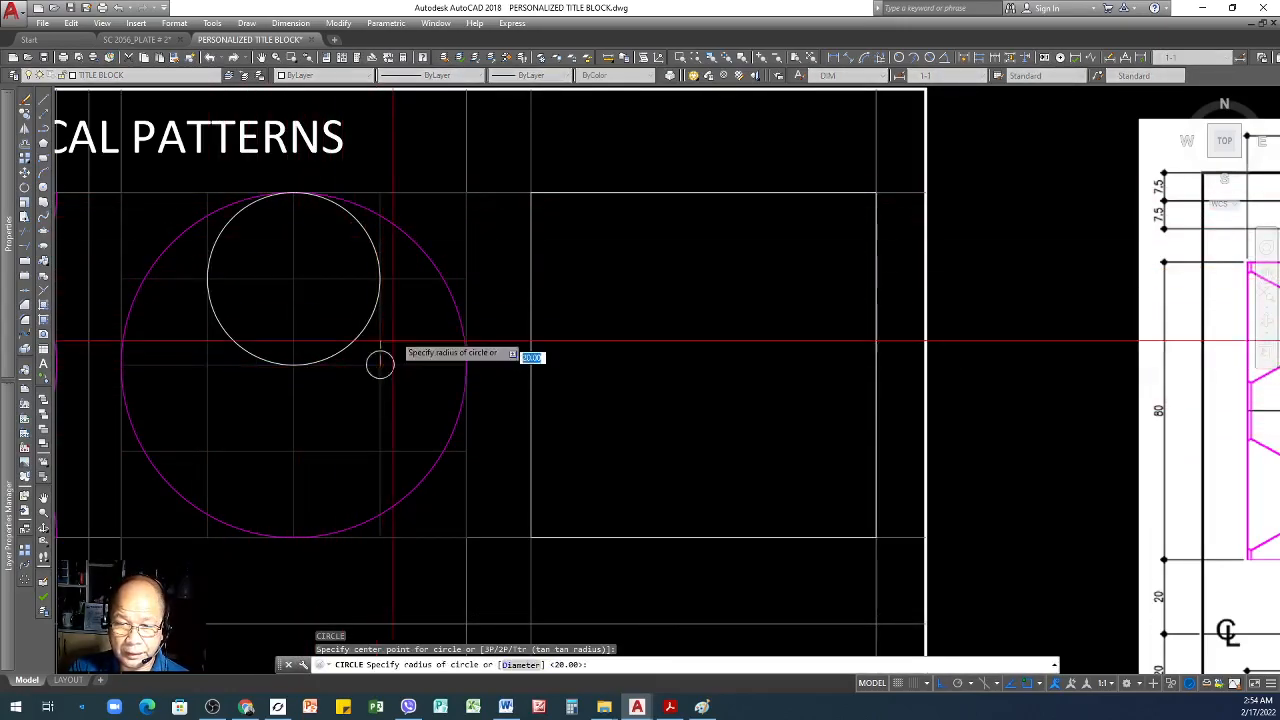
{"action": "left_click", "coordinate": [466, 366]}
- Draw two more circles of radius 20 in the third square, centred on the lower and left quarter points of its centrelines
{"action": "key", "text": "Return"}
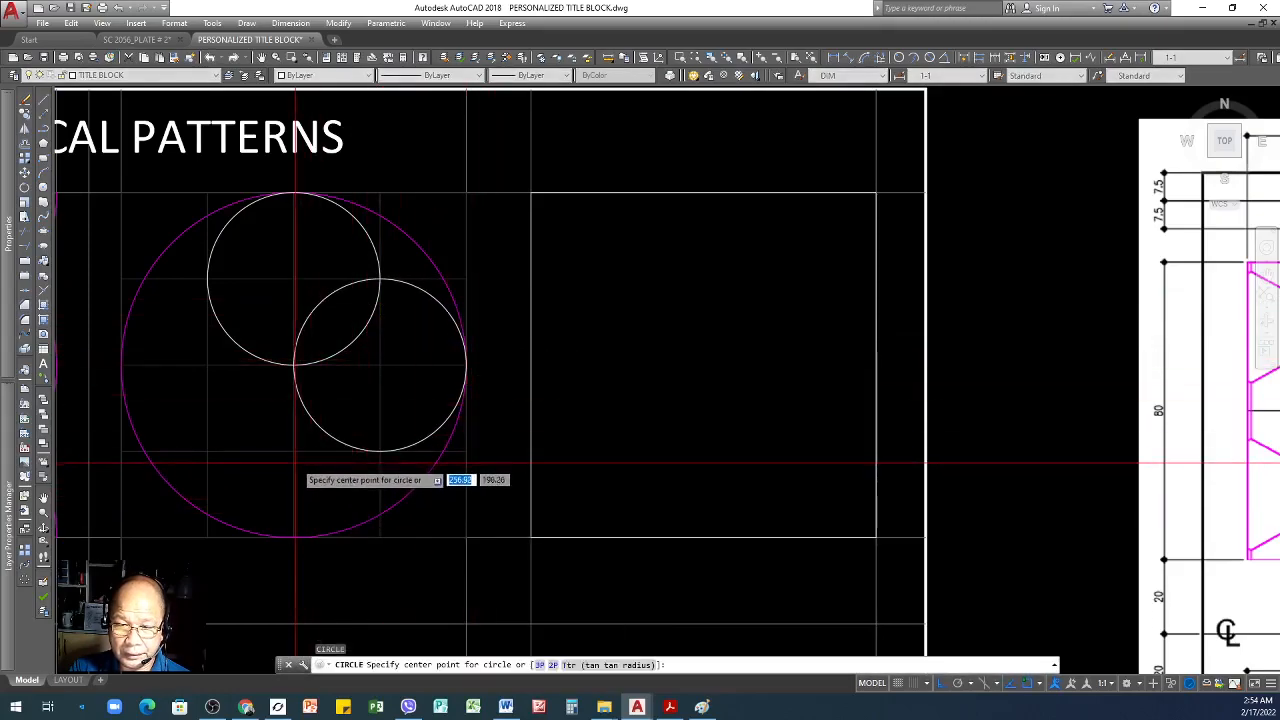
{"action": "left_click", "coordinate": [294, 451]}
{"action": "left_click", "coordinate": [296, 537]}
{"action": "key", "text": "Return"}
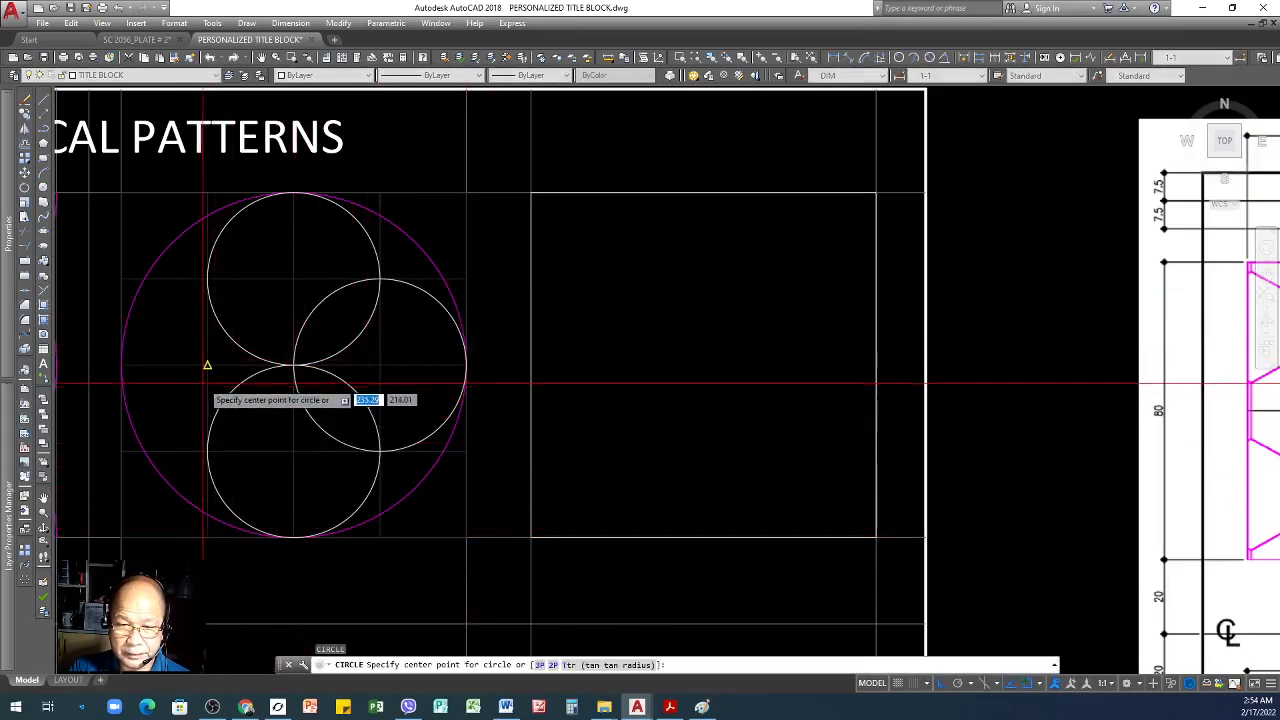
{"action": "left_click", "coordinate": [208, 365]}
{"action": "left_click", "coordinate": [122, 365]}
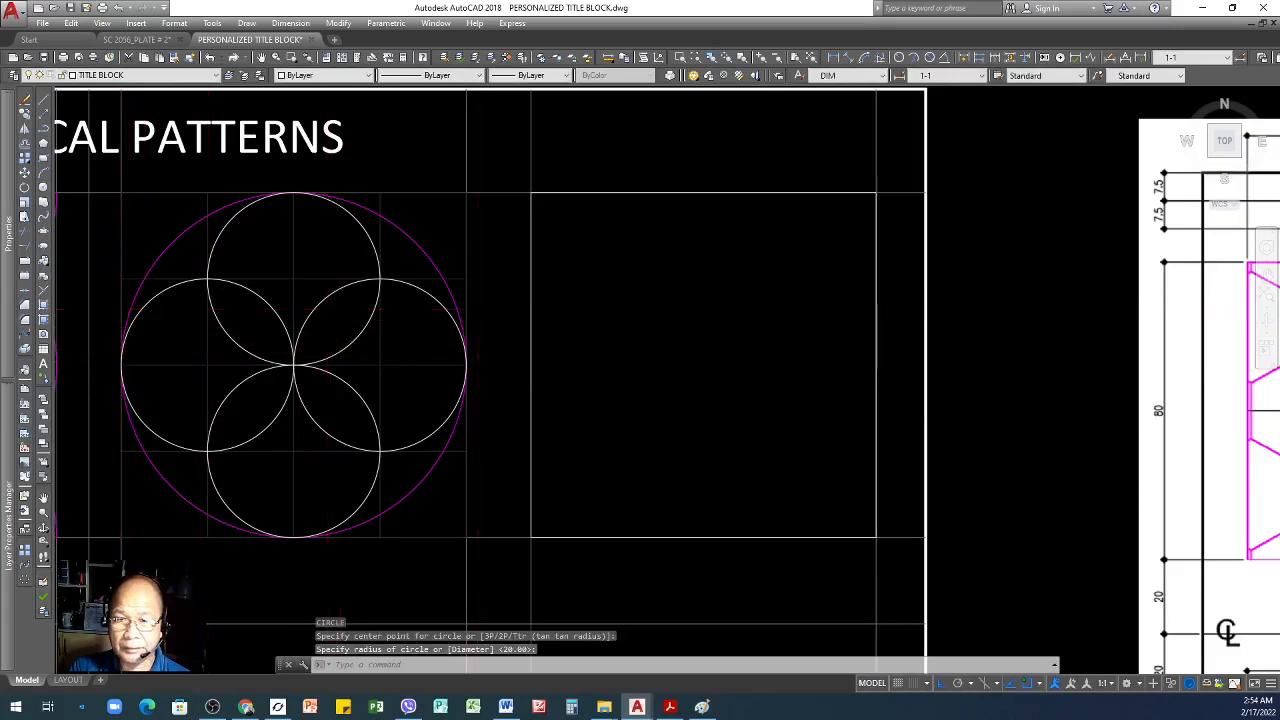
- Match the third square's four small circles to the properties of its magenta outer circle
{"action": "scroll", "coordinate": [481, 311], "scroll_direction": "down", "scroll_amount": 4}
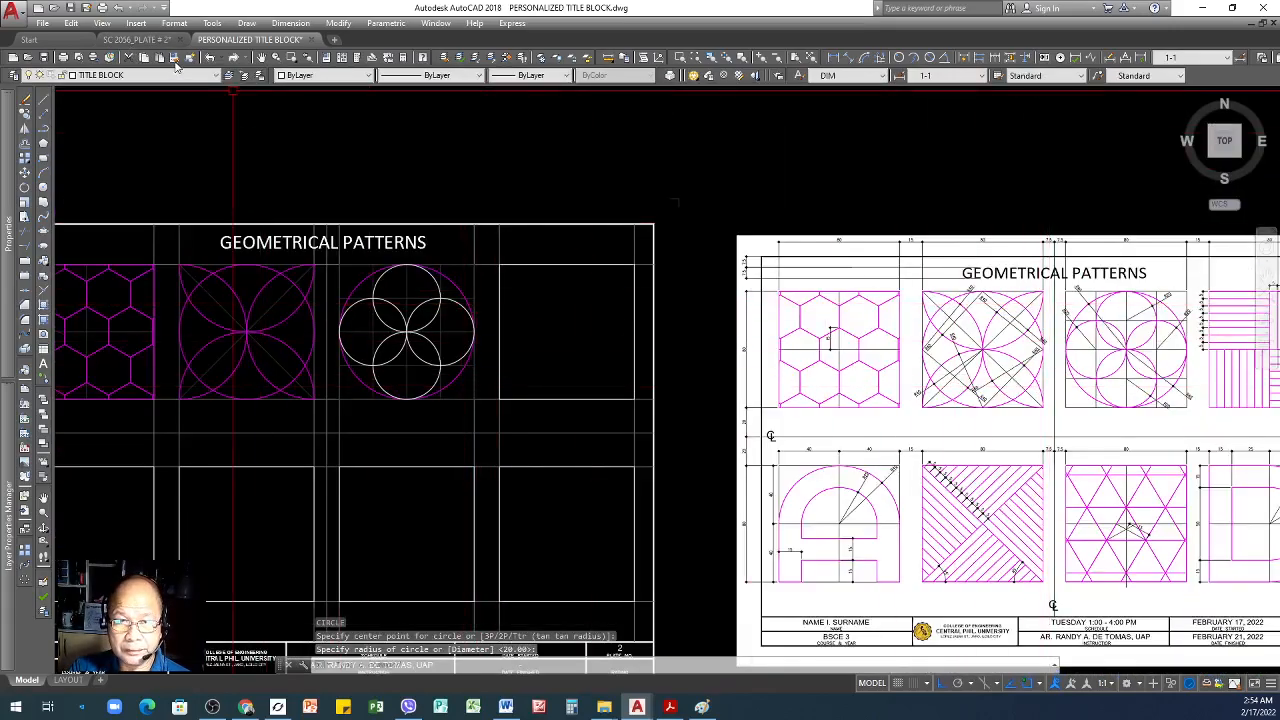
{"action": "left_click", "coordinate": [174, 58]}
{"action": "scroll", "coordinate": [437, 312], "scroll_direction": "up", "scroll_amount": 5}
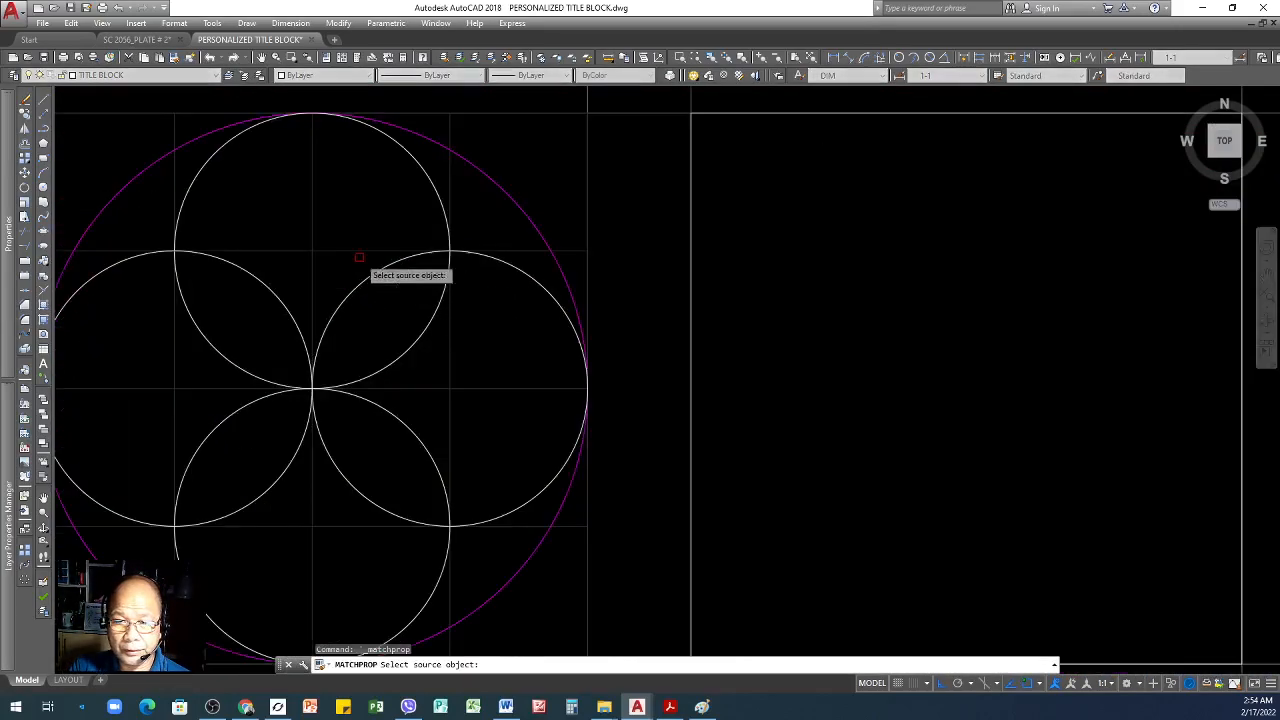
{"action": "left_click", "coordinate": [516, 202]}
{"action": "left_click", "coordinate": [447, 172]}
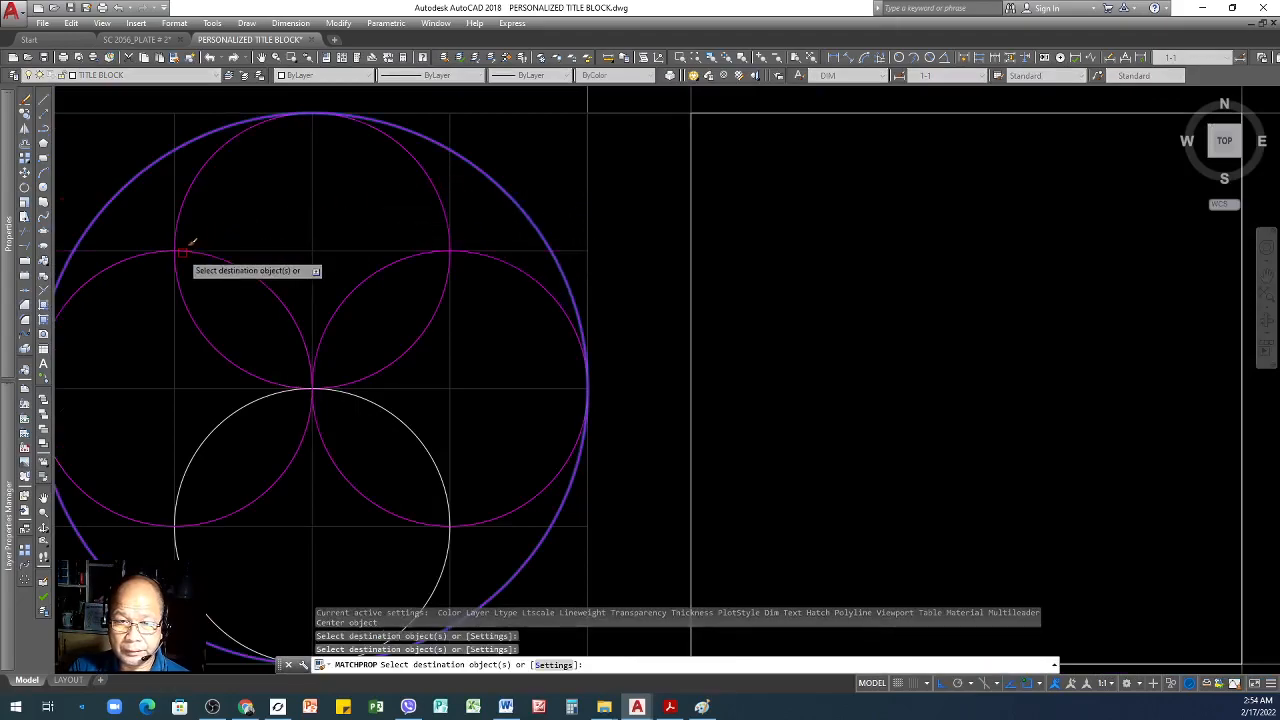
{"action": "left_click", "coordinate": [247, 272]}
{"action": "scroll", "coordinate": [410, 427], "scroll_direction": "down", "scroll_amount": 6}
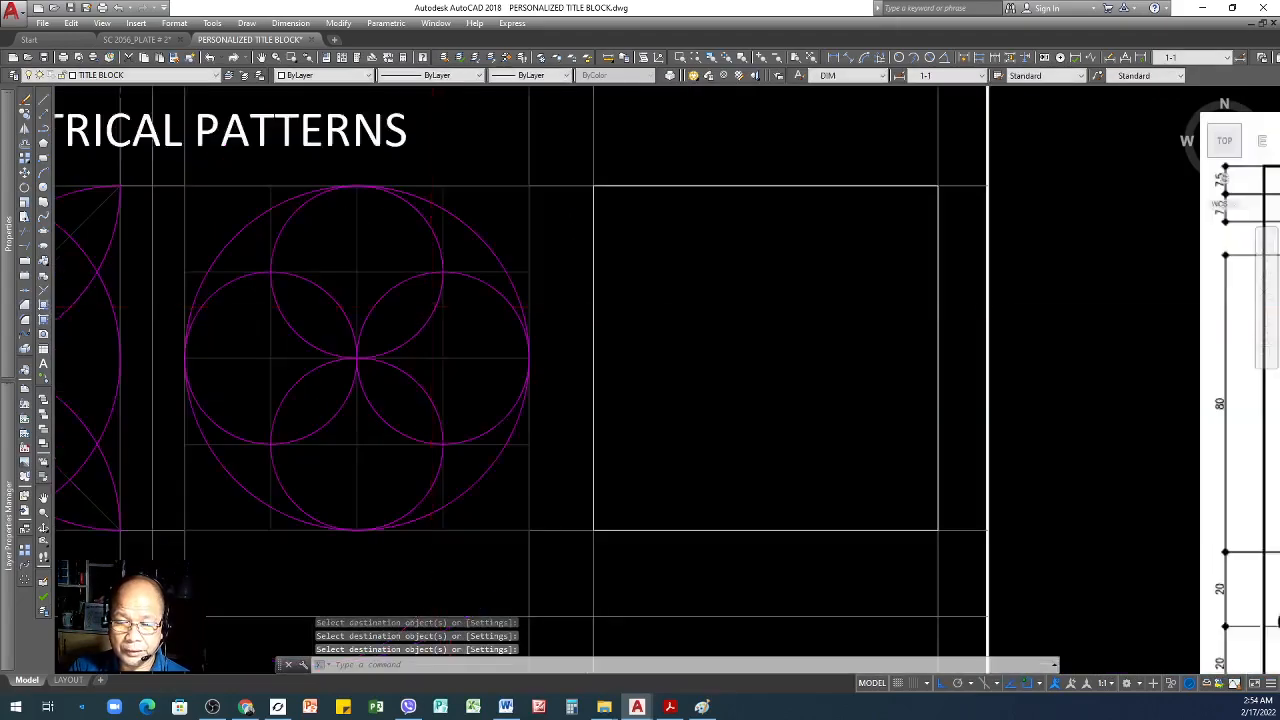
- Match the outline of the fourth square in the upper row to the properties of the third pattern's magenta outer circle
{"action": "scroll", "coordinate": [443, 263], "scroll_direction": "up", "scroll_amount": 3}
{"action": "scroll", "coordinate": [517, 372], "scroll_direction": "down", "scroll_amount": 2}
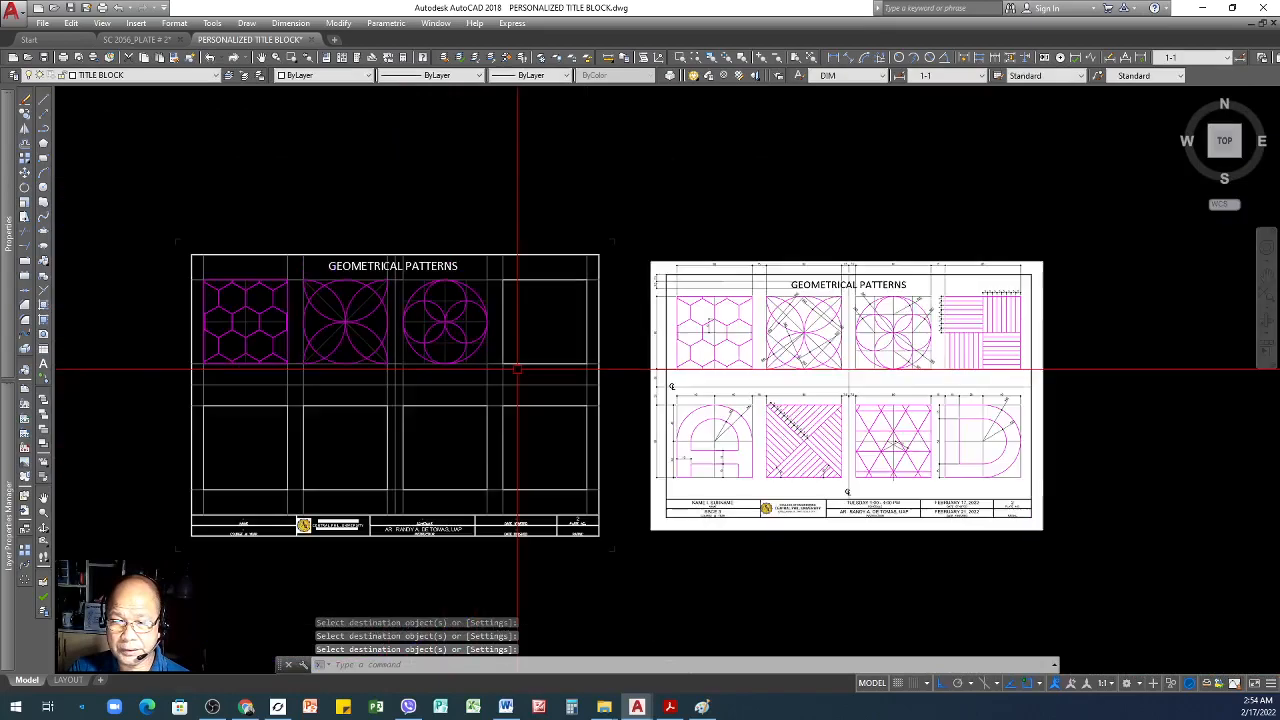
{"action": "scroll", "coordinate": [630, 340], "scroll_direction": "up", "scroll_amount": 3}
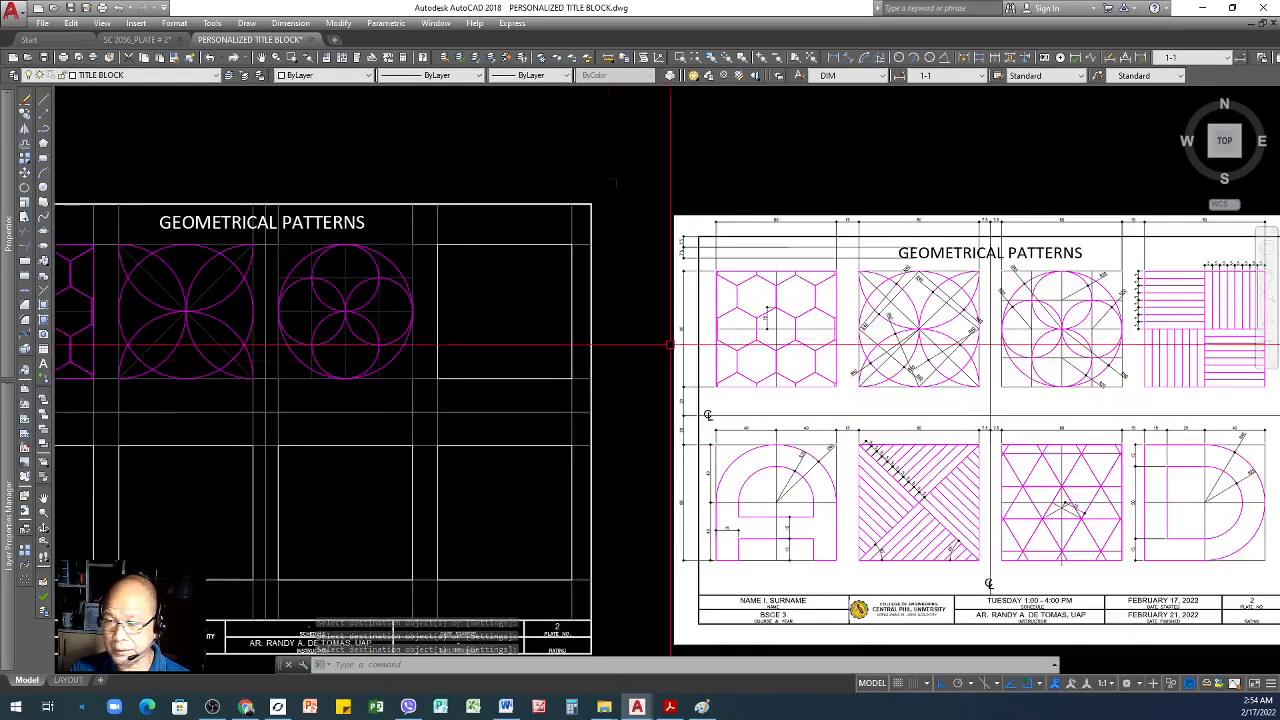
{"action": "scroll", "coordinate": [617, 354], "scroll_direction": "down", "scroll_amount": 3}
{"action": "scroll", "coordinate": [965, 352], "scroll_direction": "up", "scroll_amount": 3}
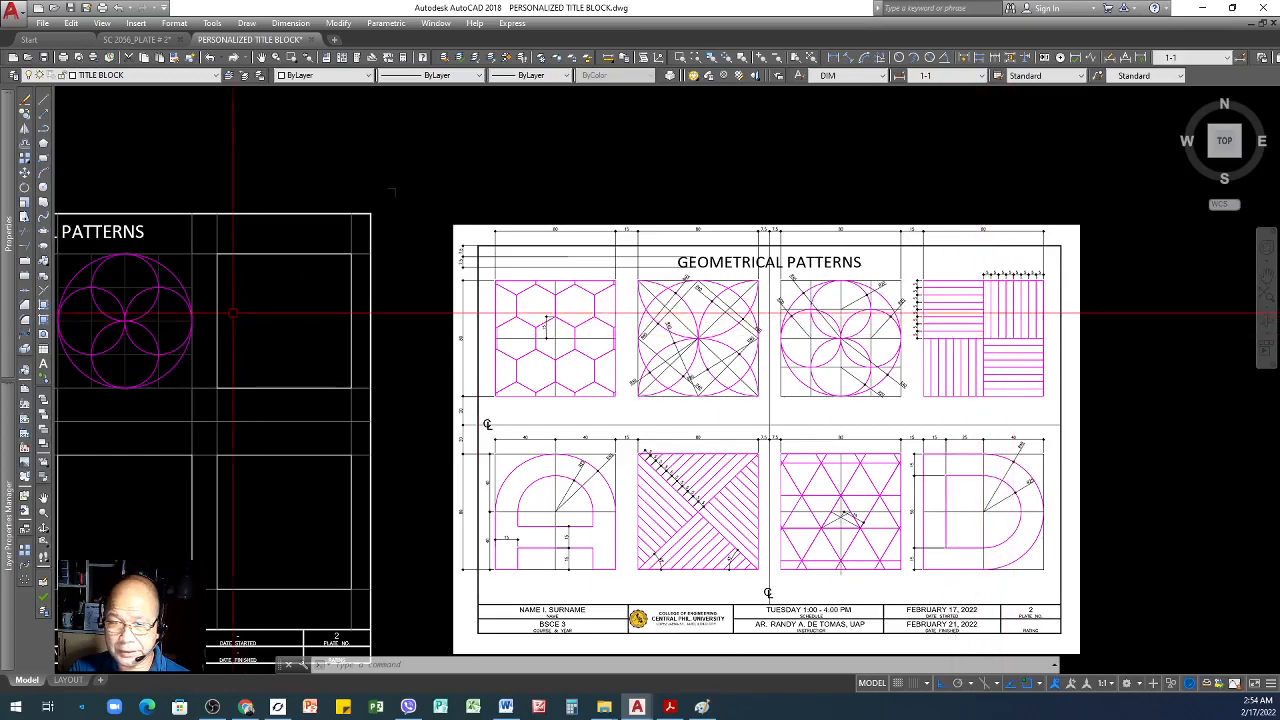
{"action": "scroll", "coordinate": [318, 303], "scroll_direction": "up", "scroll_amount": 2}
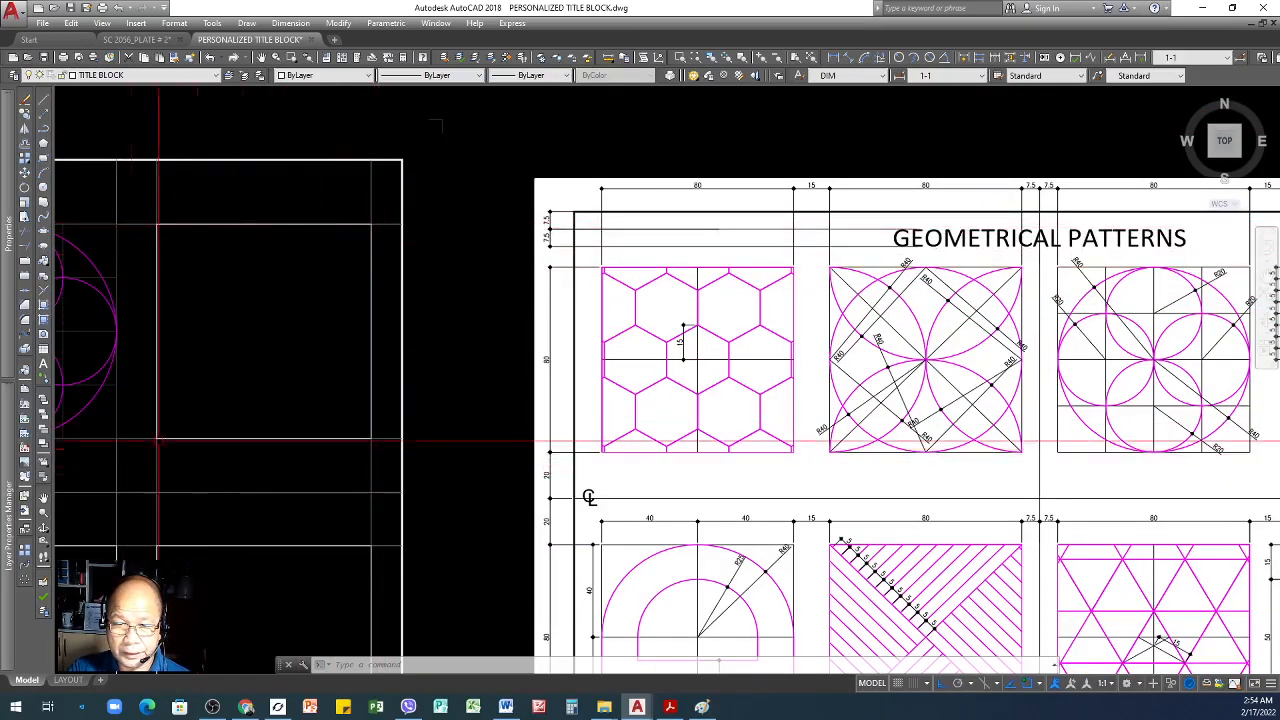
{"action": "left_click", "coordinate": [174, 57]}
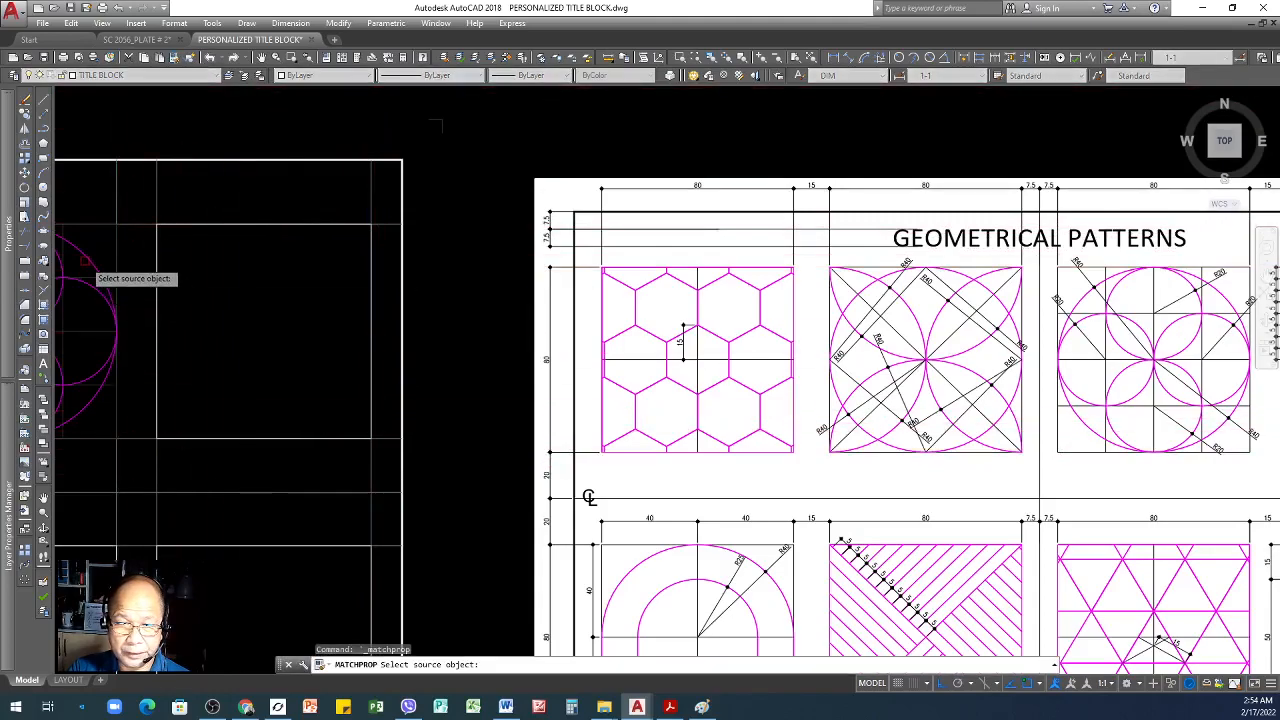
{"action": "left_click", "coordinate": [88, 262]}
{"action": "left_click", "coordinate": [153, 248]}
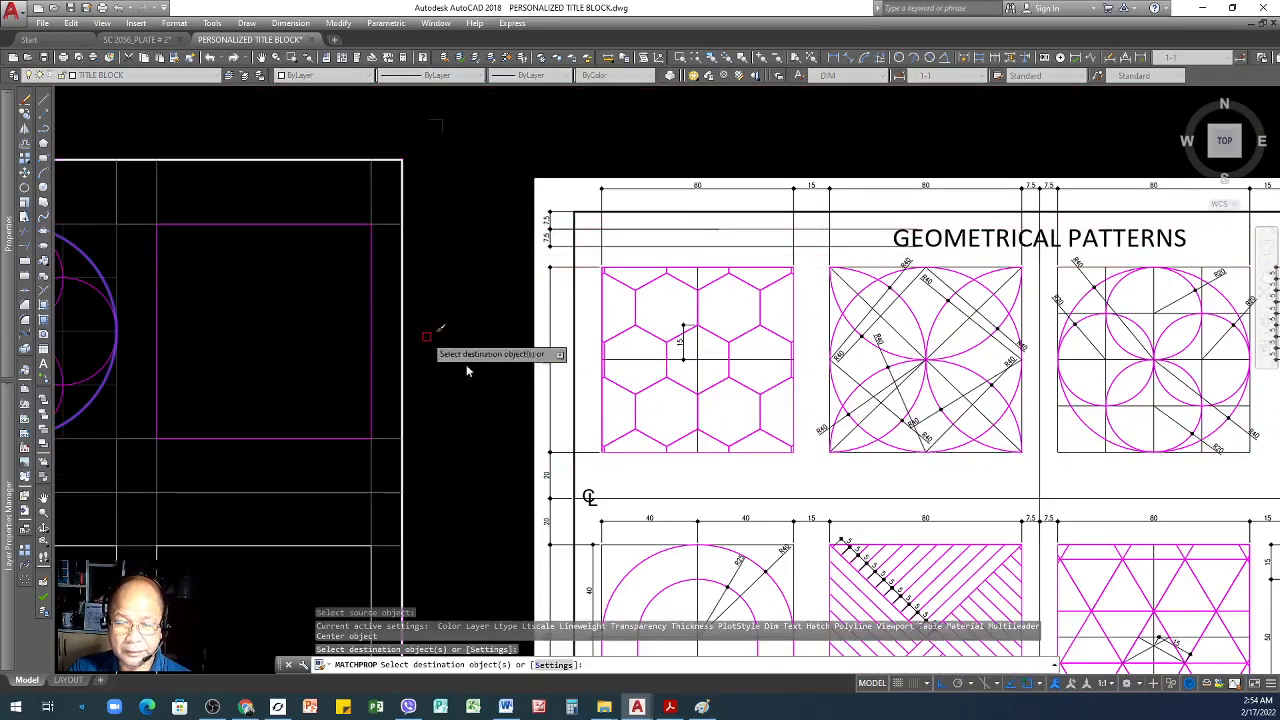
- Draw the vertical and horizontal centrelines of the fourth square in the upper row, from midpoint to midpoint of its sides
{"action": "scroll", "coordinate": [454, 360], "scroll_direction": "down", "scroll_amount": 2}
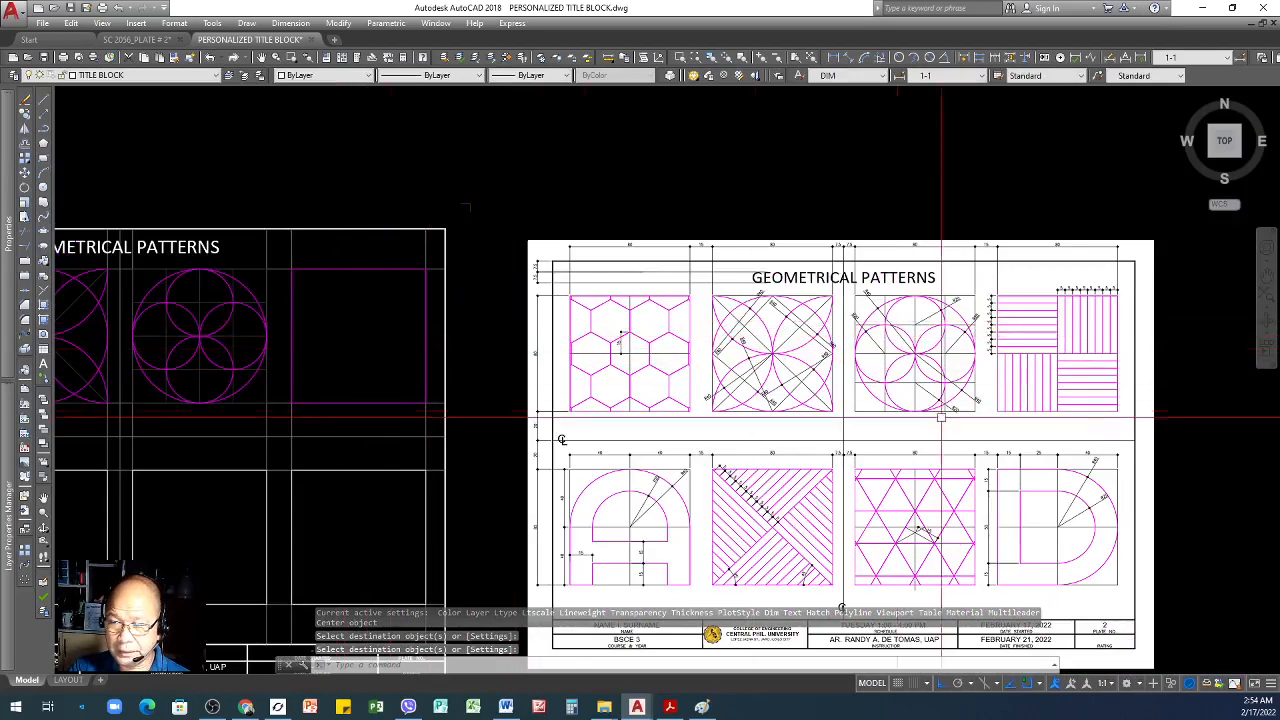
{"action": "scroll", "coordinate": [1118, 377], "scroll_direction": "up", "scroll_amount": 2}
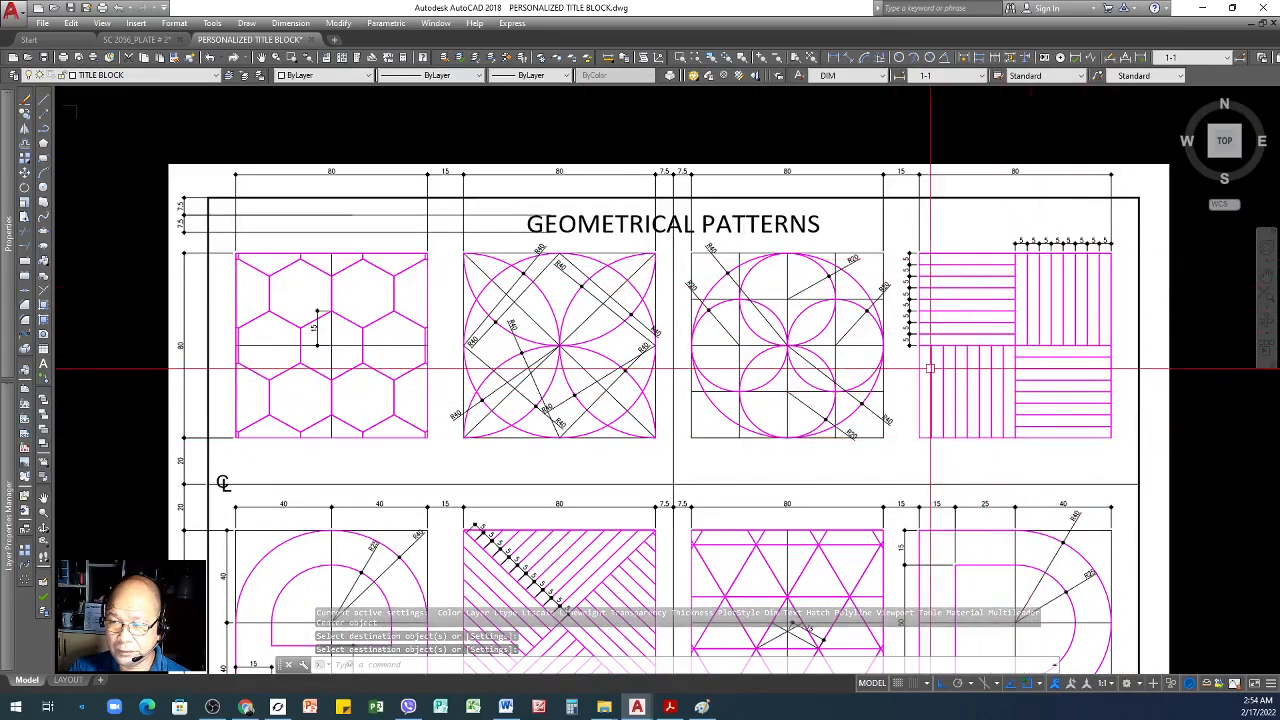
{"action": "scroll", "coordinate": [1063, 352], "scroll_direction": "down", "scroll_amount": 3}
{"action": "scroll", "coordinate": [651, 352], "scroll_direction": "up", "scroll_amount": 4}
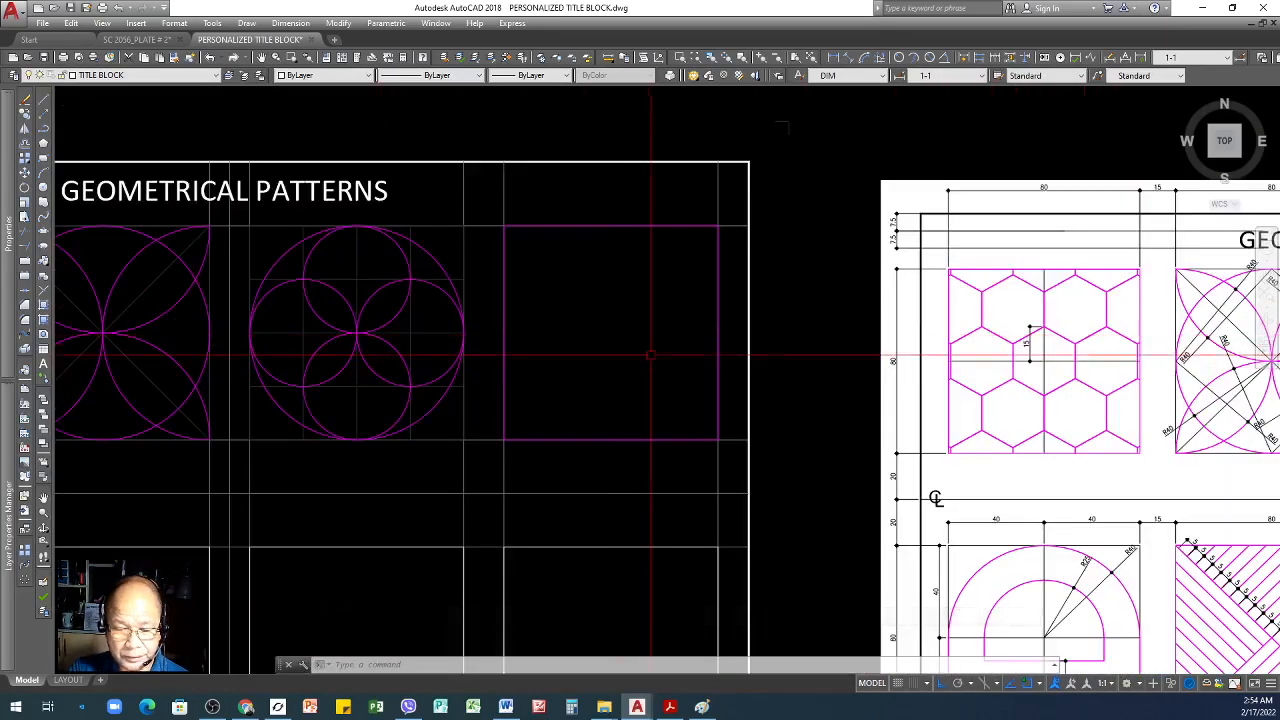
{"action": "key", "text": "Return"}
{"action": "left_click", "coordinate": [610, 226]}
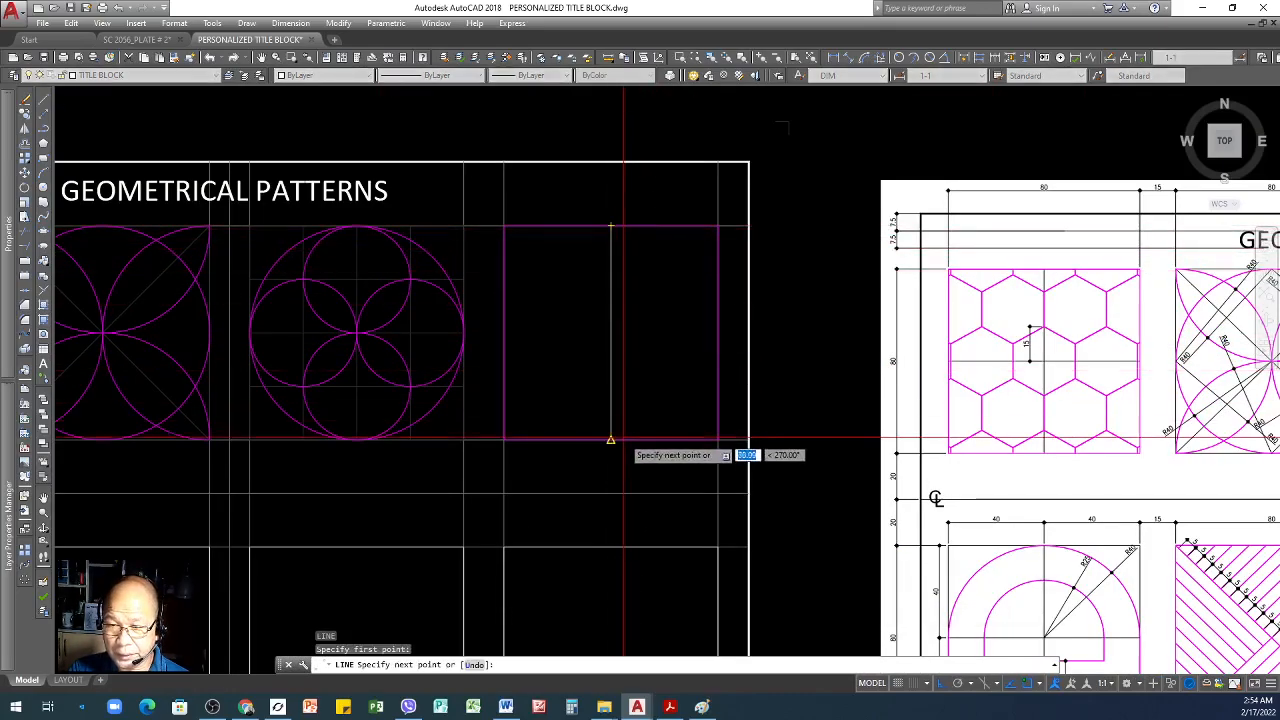
{"action": "left_click", "coordinate": [610, 440]}
{"action": "key", "text": "Return"}
{"action": "key", "text": "Return"}
{"action": "left_click", "coordinate": [504, 332]}
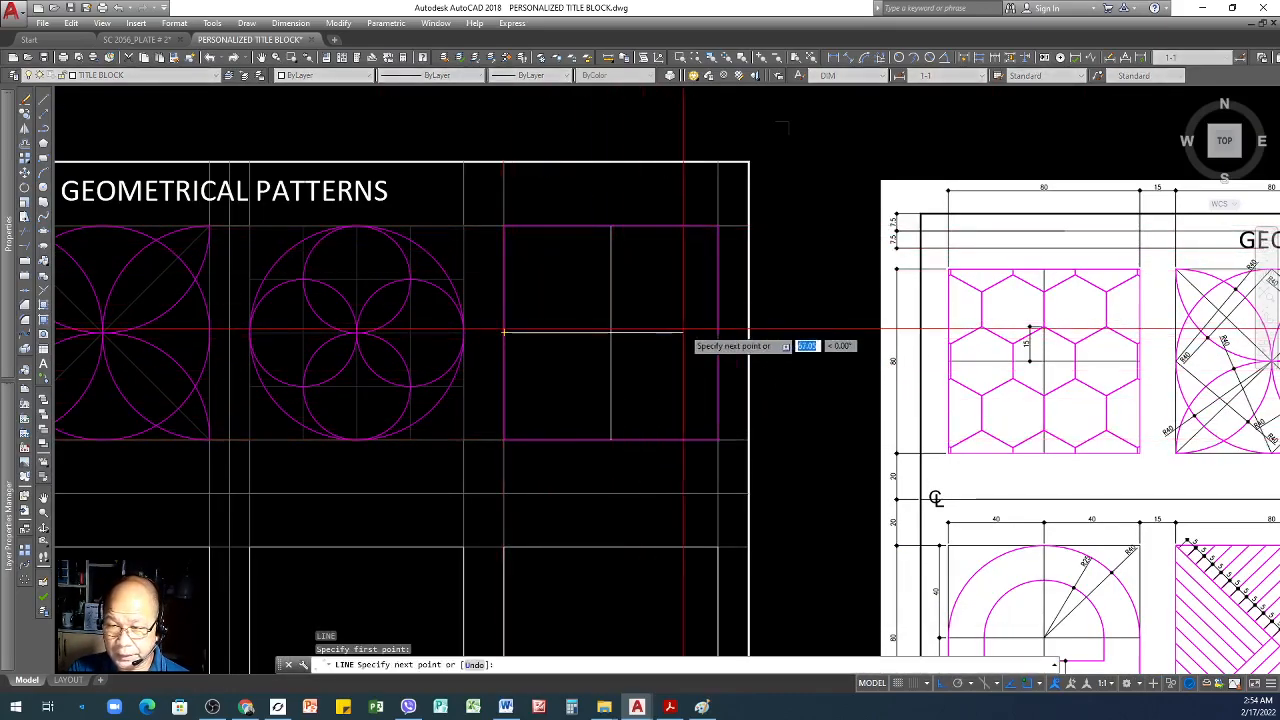
{"action": "left_click", "coordinate": [717, 332]}
{"action": "key", "text": "Return"}
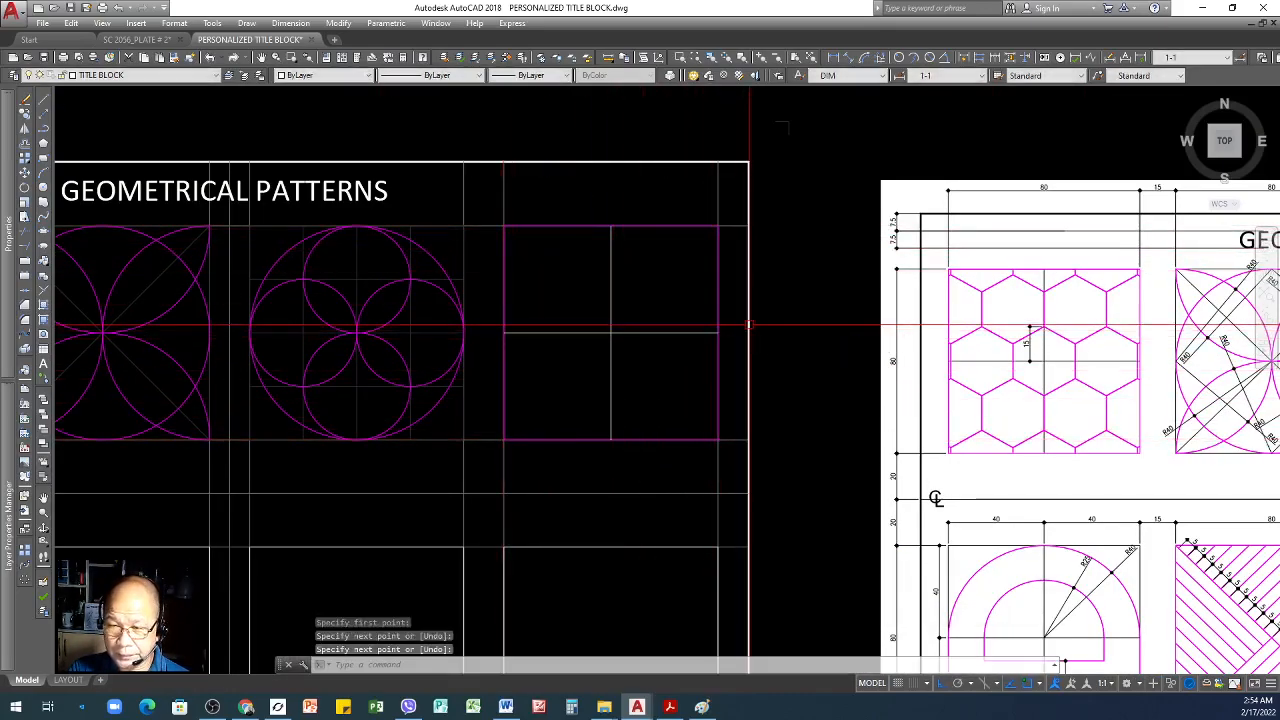
- Match the fourth square's two centrelines to the properties of its magenta outline
{"action": "left_click", "coordinate": [176, 58]}
{"action": "left_click", "coordinate": [503, 256]}
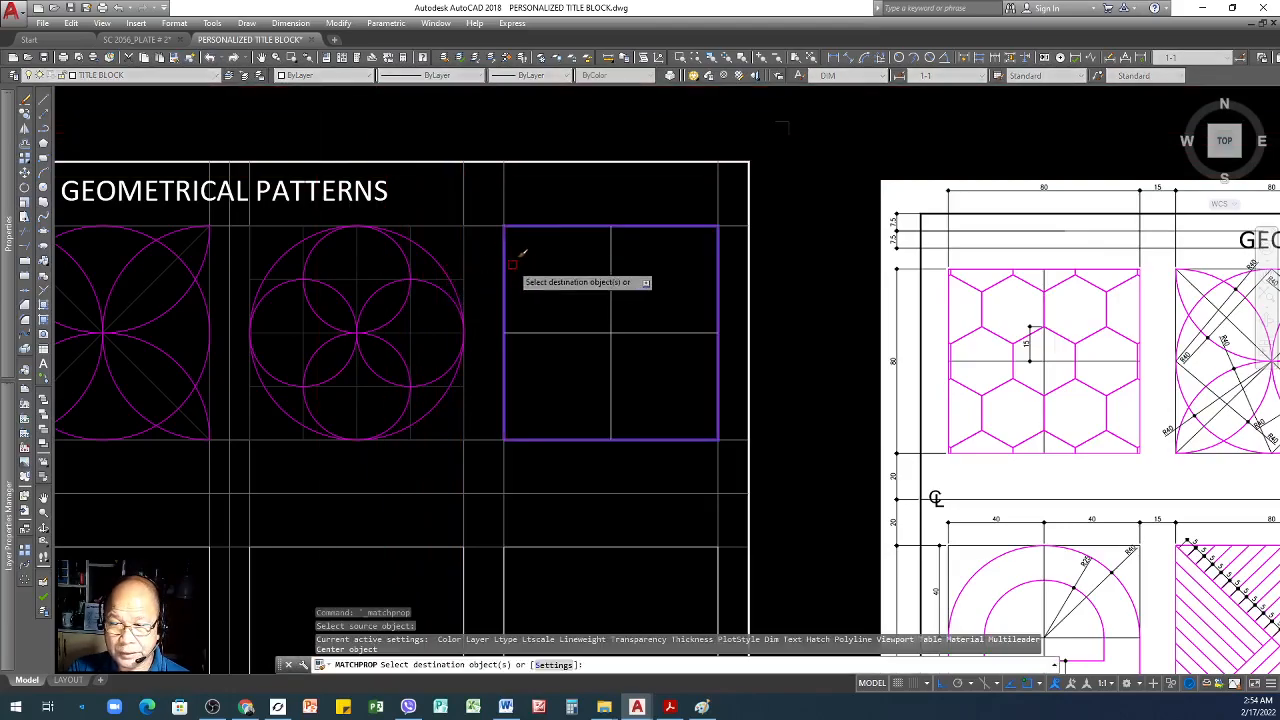
{"action": "left_click", "coordinate": [555, 336]}
{"action": "key", "text": "Return"}
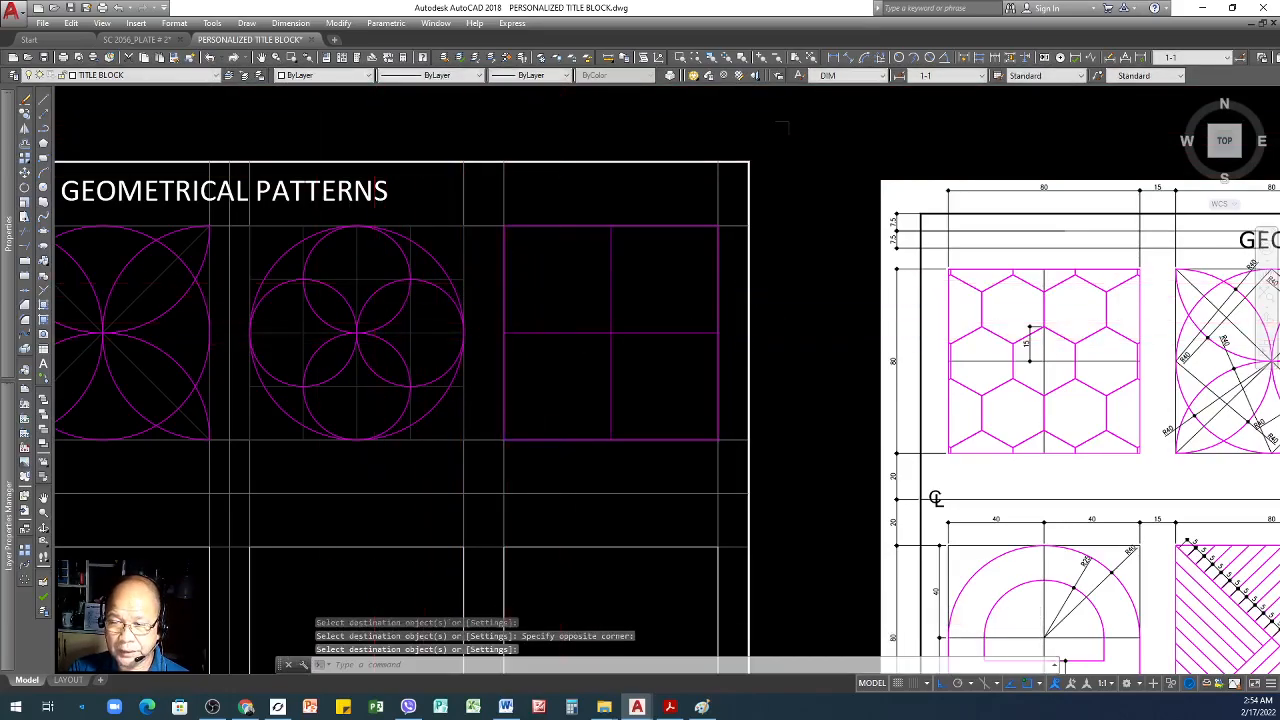
- Examine the line directions and spacing of the fourth pattern in the reference image
{"action": "scroll", "coordinate": [373, 284], "scroll_direction": "down", "scroll_amount": 2}
{"action": "scroll", "coordinate": [898, 295], "scroll_direction": "up", "scroll_amount": 1}
{"action": "scroll", "coordinate": [863, 292], "scroll_direction": "up", "scroll_amount": 5}
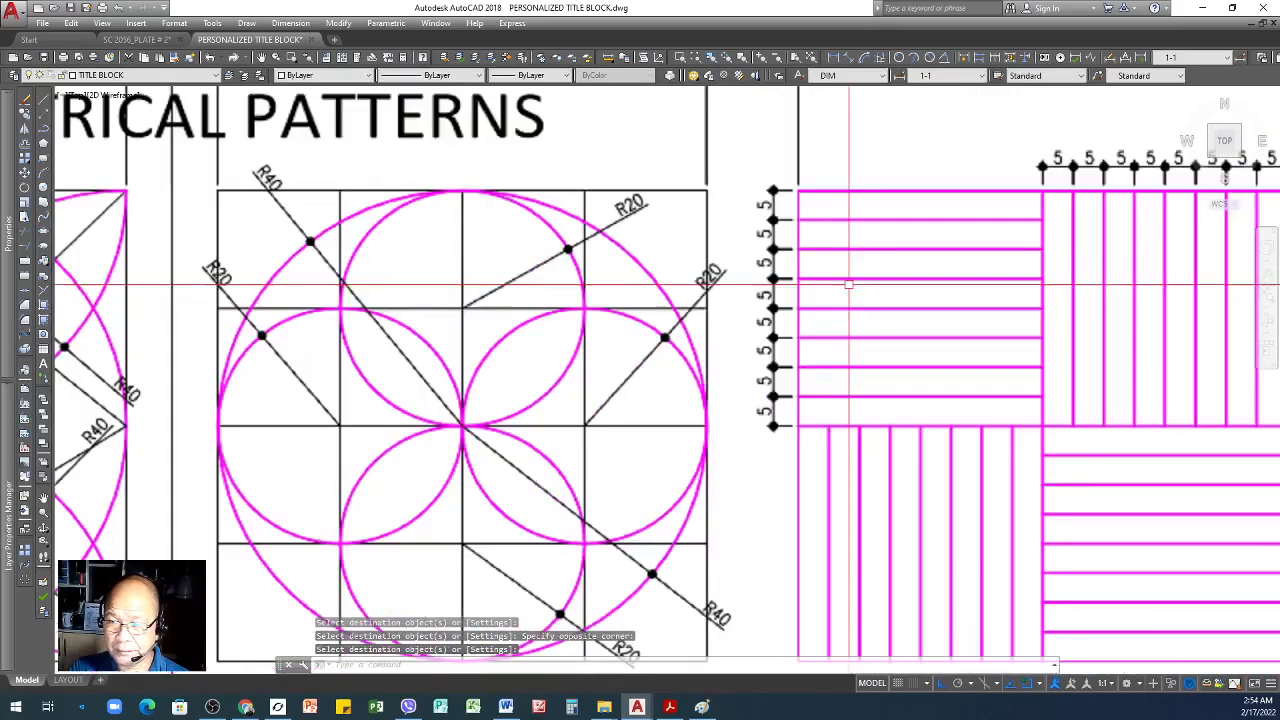
{"action": "scroll", "coordinate": [806, 400], "scroll_direction": "down", "scroll_amount": 6}
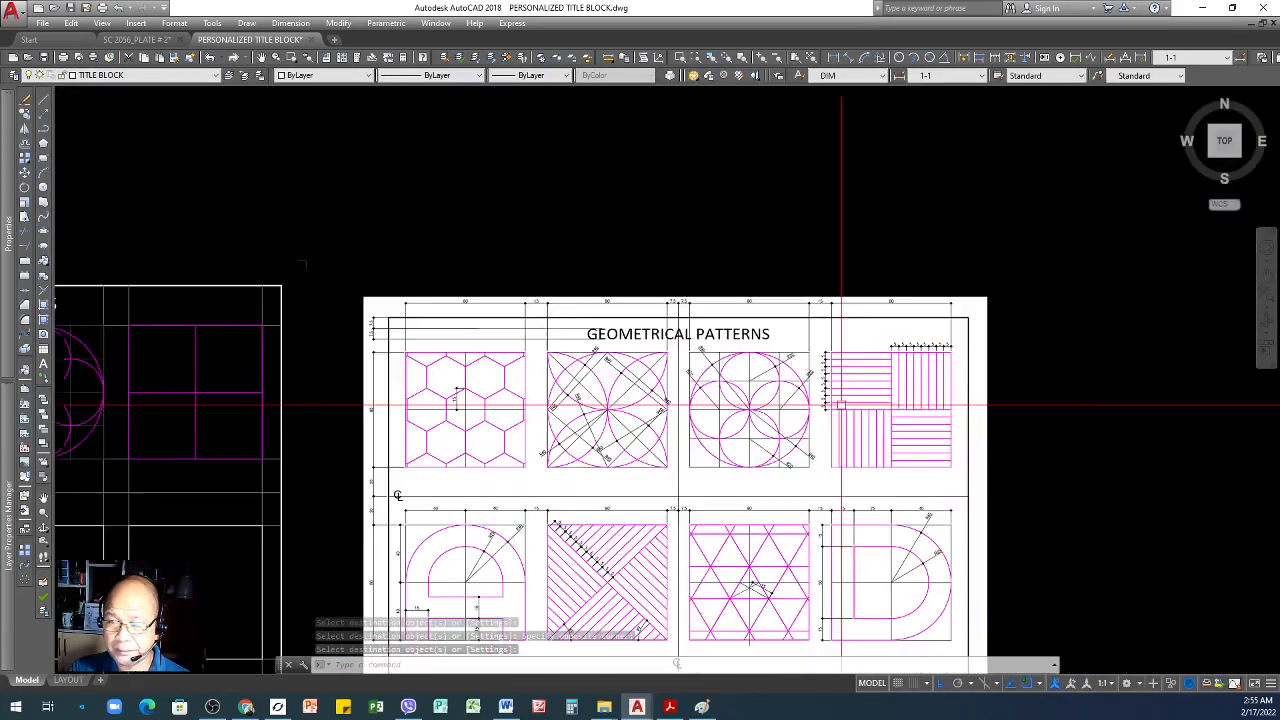
{"action": "scroll", "coordinate": [684, 358], "scroll_direction": "down", "scroll_amount": 2}
{"action": "scroll", "coordinate": [338, 362], "scroll_direction": "up", "scroll_amount": 5}
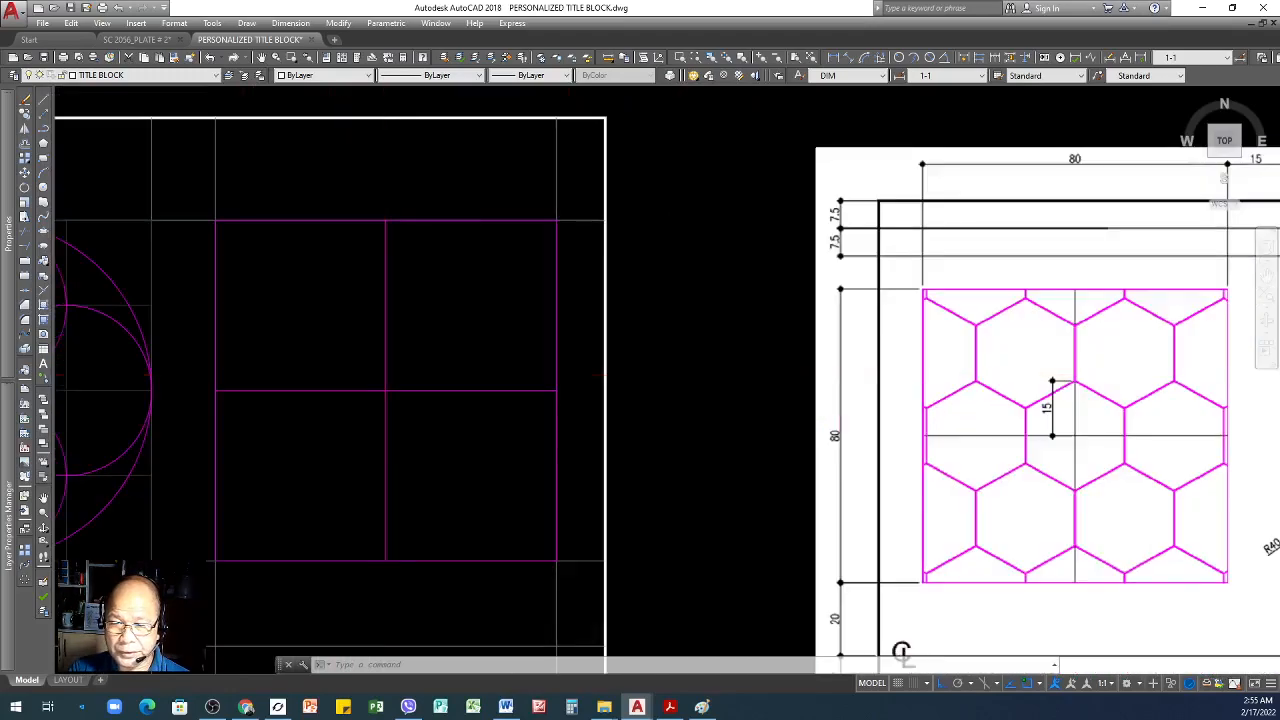
{"action": "scroll", "coordinate": [377, 378], "scroll_direction": "down", "scroll_amount": 3}
{"action": "scroll", "coordinate": [368, 382], "scroll_direction": "up", "scroll_amount": 4}
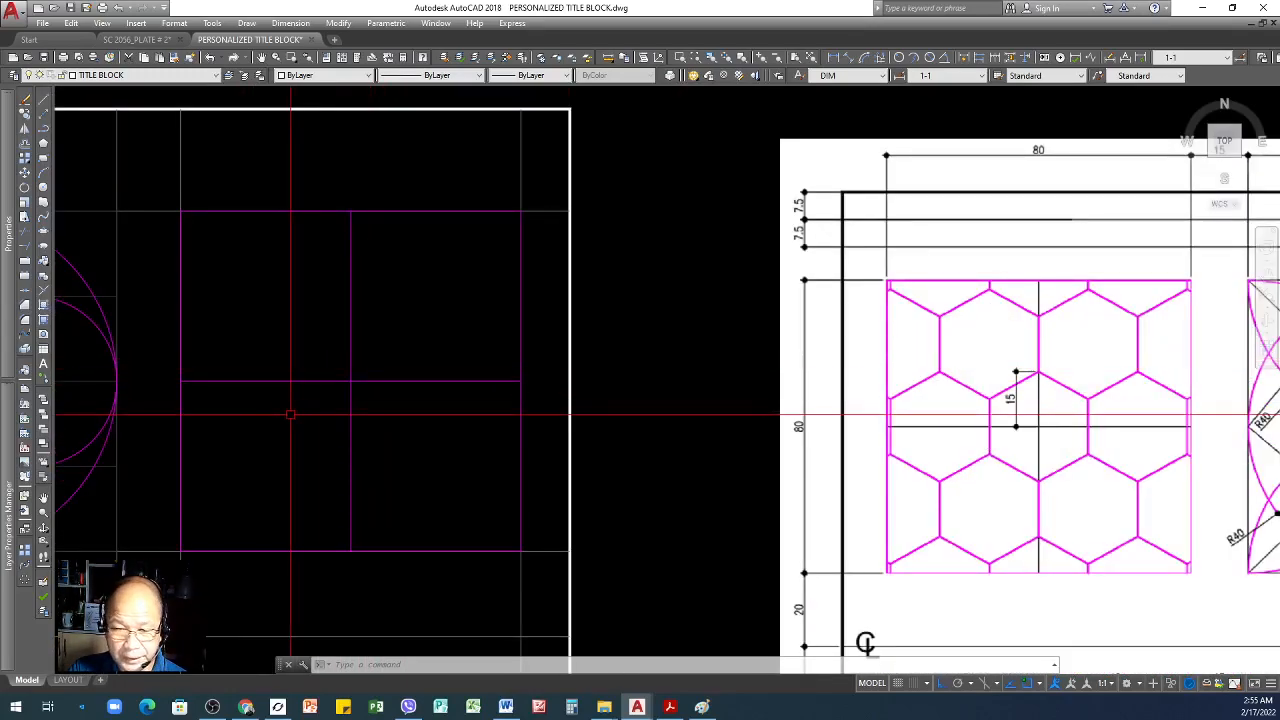
- Offset the fourth square's horizontal centreline upward in succession by 5, making seven parallel lines across the upper half
{"action": "key", "text": "Return"}
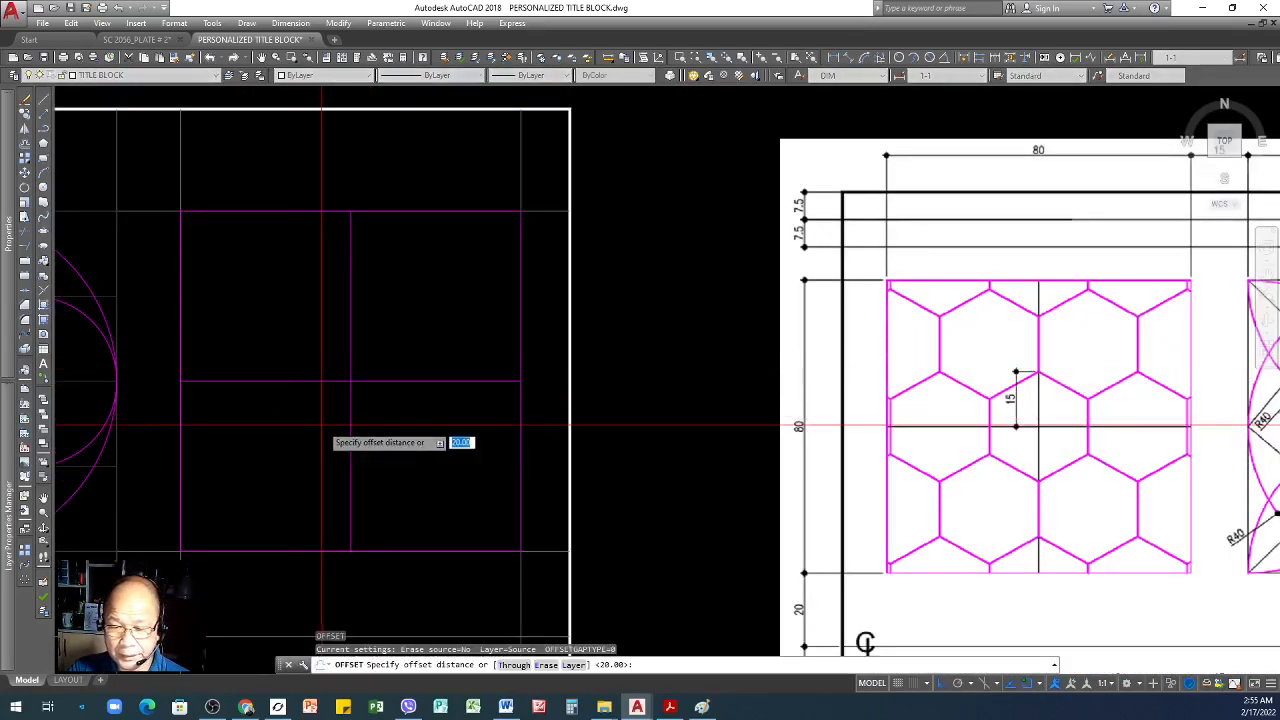
{"action": "type", "text": "5"}
{"action": "key", "text": "Return"}
{"action": "left_click", "coordinate": [321, 383]}
{"action": "left_click", "coordinate": [318, 371]}
{"action": "left_click", "coordinate": [314, 360]}
{"action": "left_click", "coordinate": [304, 328]}
{"action": "left_click", "coordinate": [303, 337]}
{"action": "left_click", "coordinate": [308, 298]}
{"action": "left_click", "coordinate": [306, 316]}
{"action": "left_click", "coordinate": [304, 276]}
{"action": "left_click", "coordinate": [292, 296]}
{"action": "left_click", "coordinate": [292, 276]}
{"action": "left_click", "coordinate": [294, 274]}
{"action": "left_click", "coordinate": [294, 250]}
{"action": "left_click", "coordinate": [290, 253]}
{"action": "left_click", "coordinate": [292, 232]}
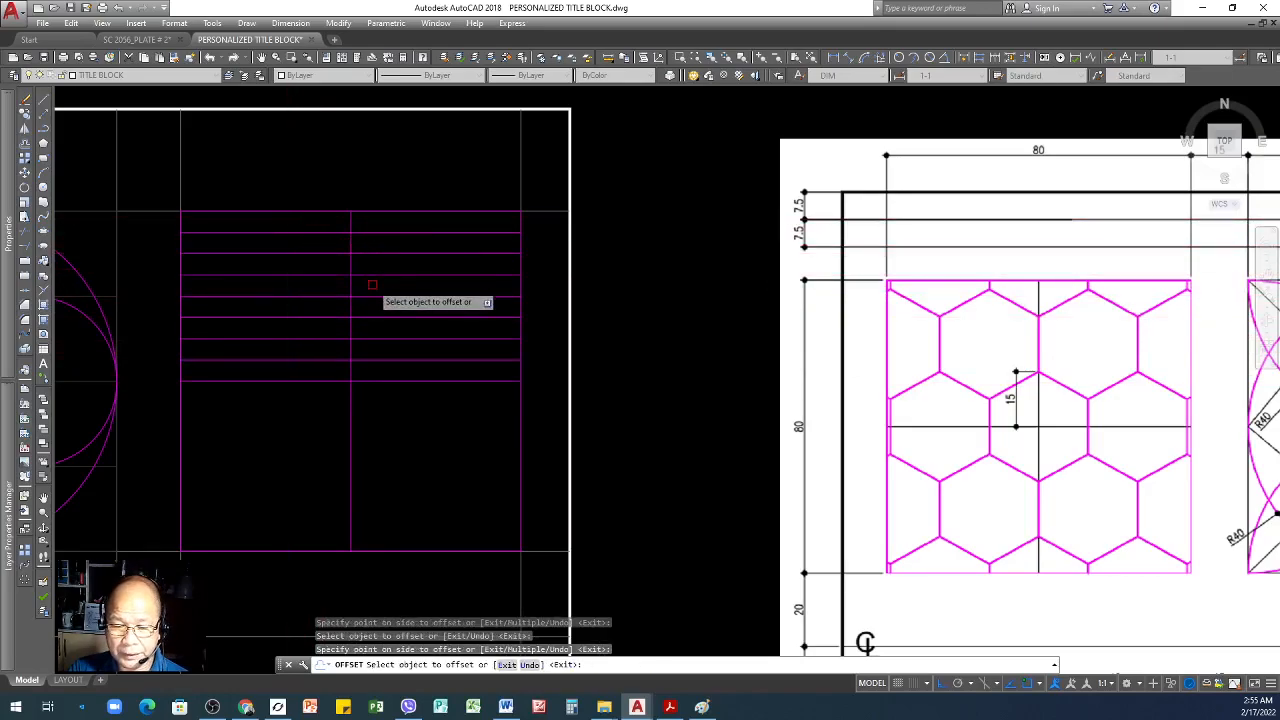
{"action": "key", "text": "Return"}
- Trim the seven horizontal lines on the right of the vertical centreline so they only fill the upper-left quadrant
{"action": "scroll", "coordinate": [344, 326], "scroll_direction": "down", "scroll_amount": 2}
{"action": "scroll", "coordinate": [375, 362], "scroll_direction": "down", "scroll_amount": 4}
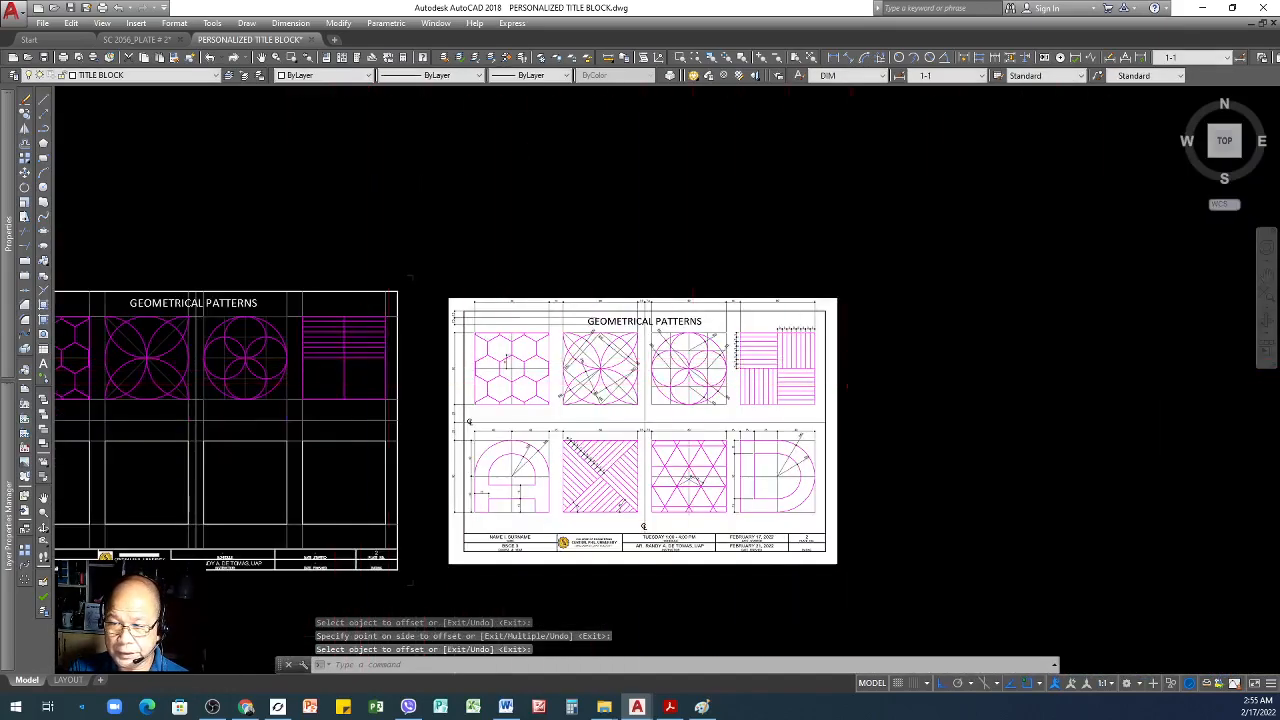
{"action": "scroll", "coordinate": [854, 376], "scroll_direction": "up", "scroll_amount": 2}
{"action": "scroll", "coordinate": [855, 390], "scroll_direction": "down", "scroll_amount": 2}
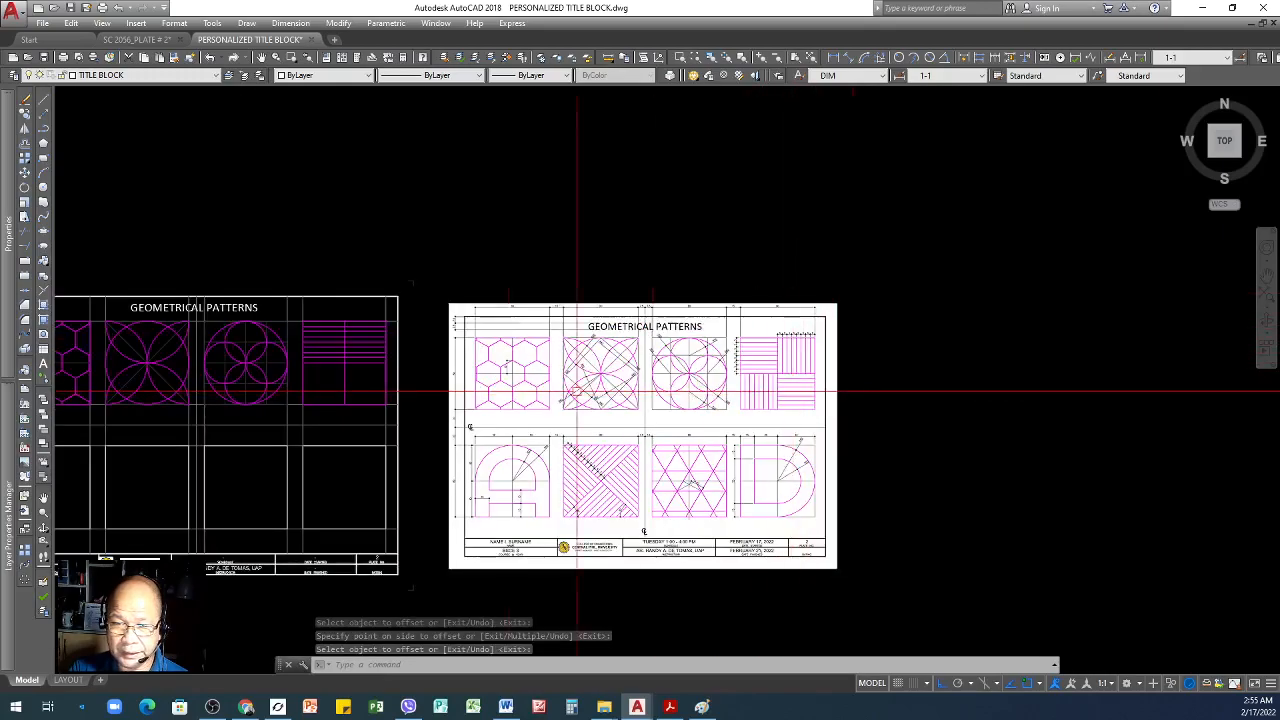
{"action": "scroll", "coordinate": [322, 346], "scroll_direction": "up", "scroll_amount": 4}
{"action": "scroll", "coordinate": [396, 305], "scroll_direction": "up", "scroll_amount": 4}
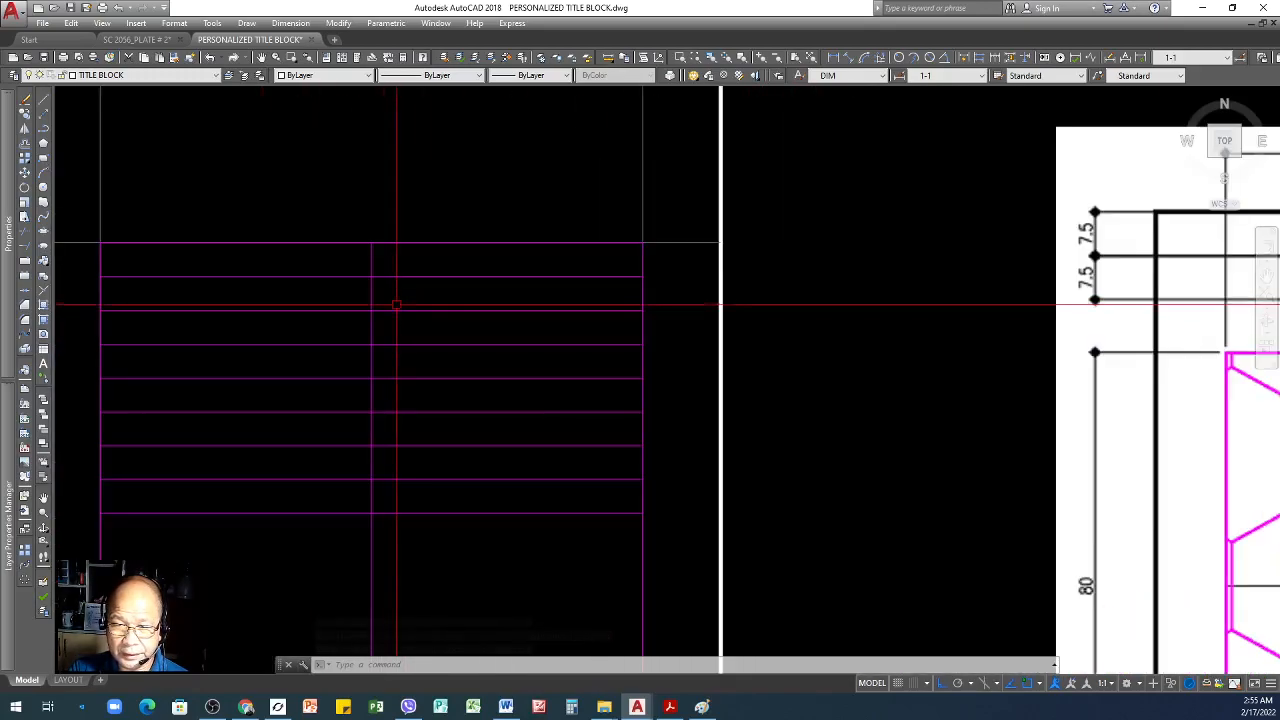
{"action": "key", "text": "Return"}
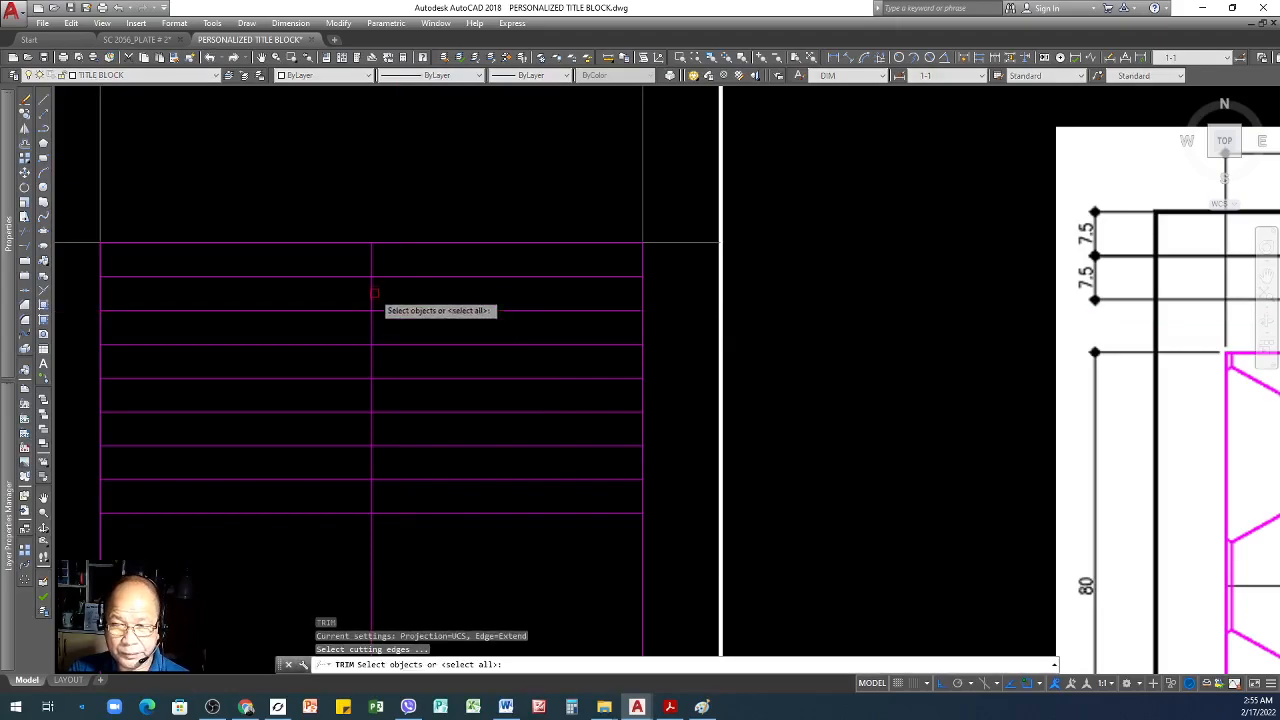
{"action": "left_click", "coordinate": [372, 272]}
{"action": "key", "text": "Return"}
{"action": "left_click", "coordinate": [445, 263]}
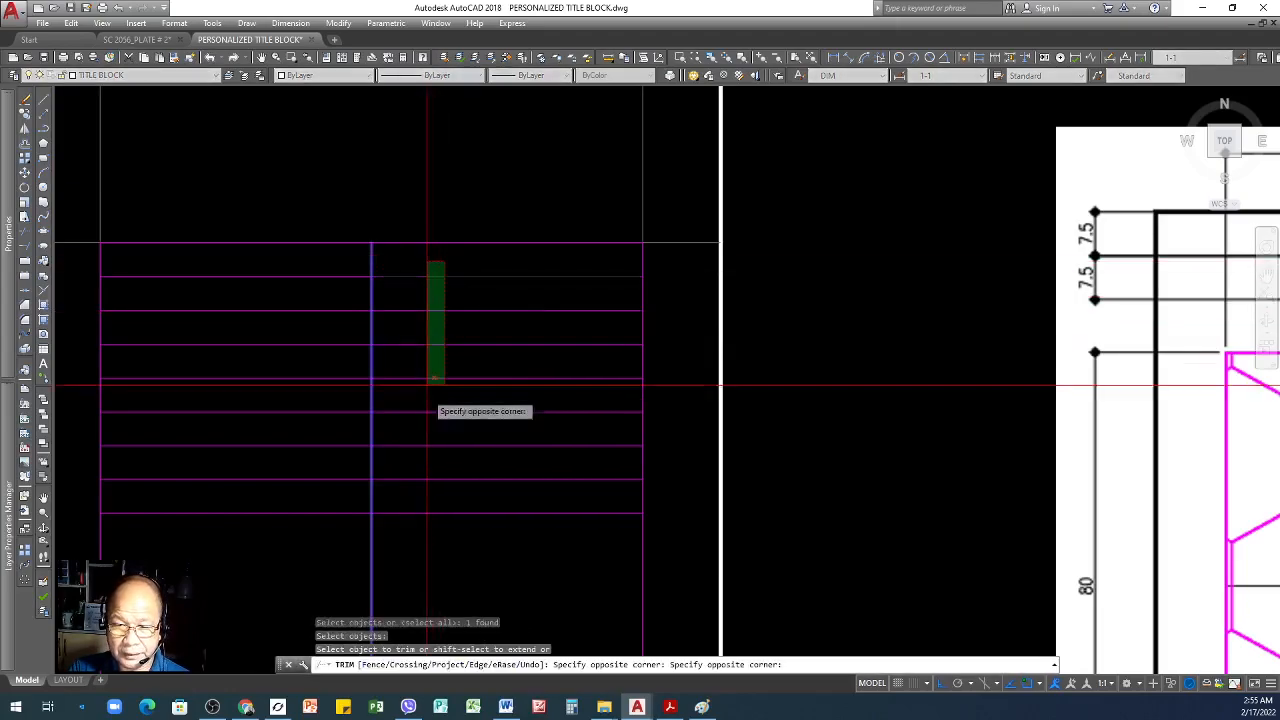
{"action": "left_click", "coordinate": [430, 490]}
{"action": "key", "text": "Return"}
{"action": "scroll", "coordinate": [400, 290], "scroll_direction": "down", "scroll_amount": 7}
{"action": "scroll", "coordinate": [450, 403], "scroll_direction": "up", "scroll_amount": 2}
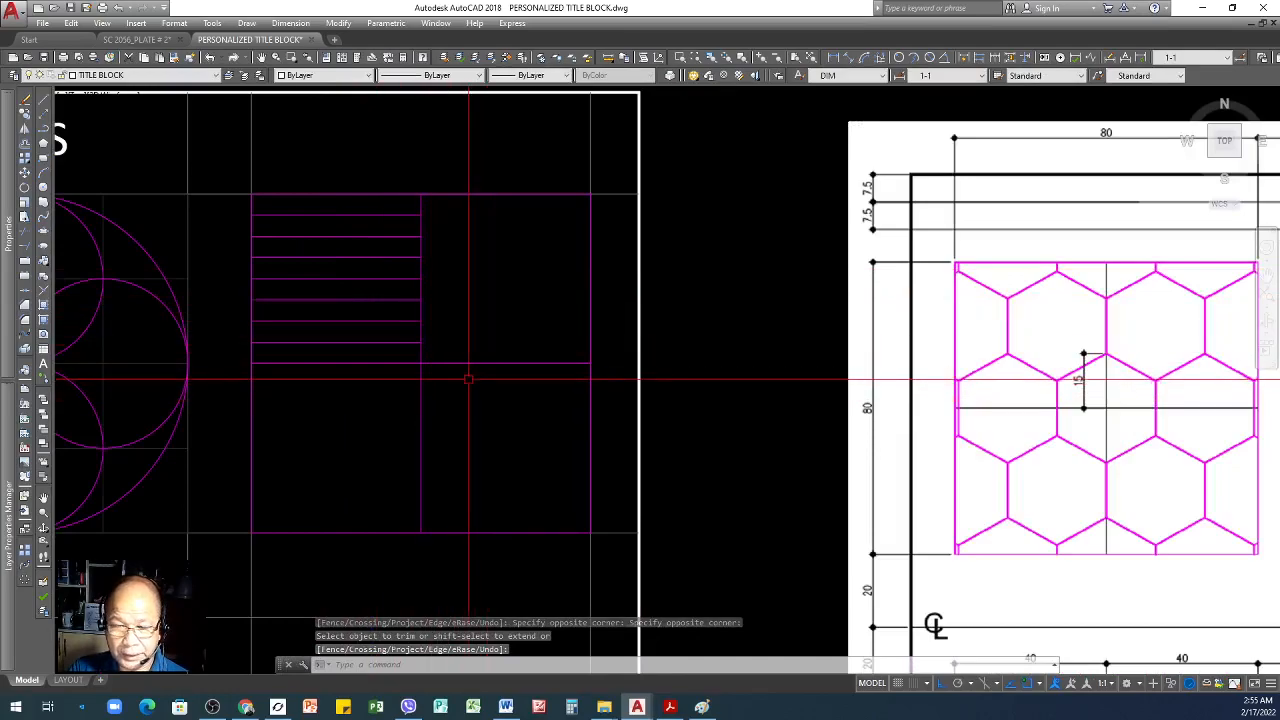
{"action": "type", "text": "o"}
{"action": "key", "text": "Return"}
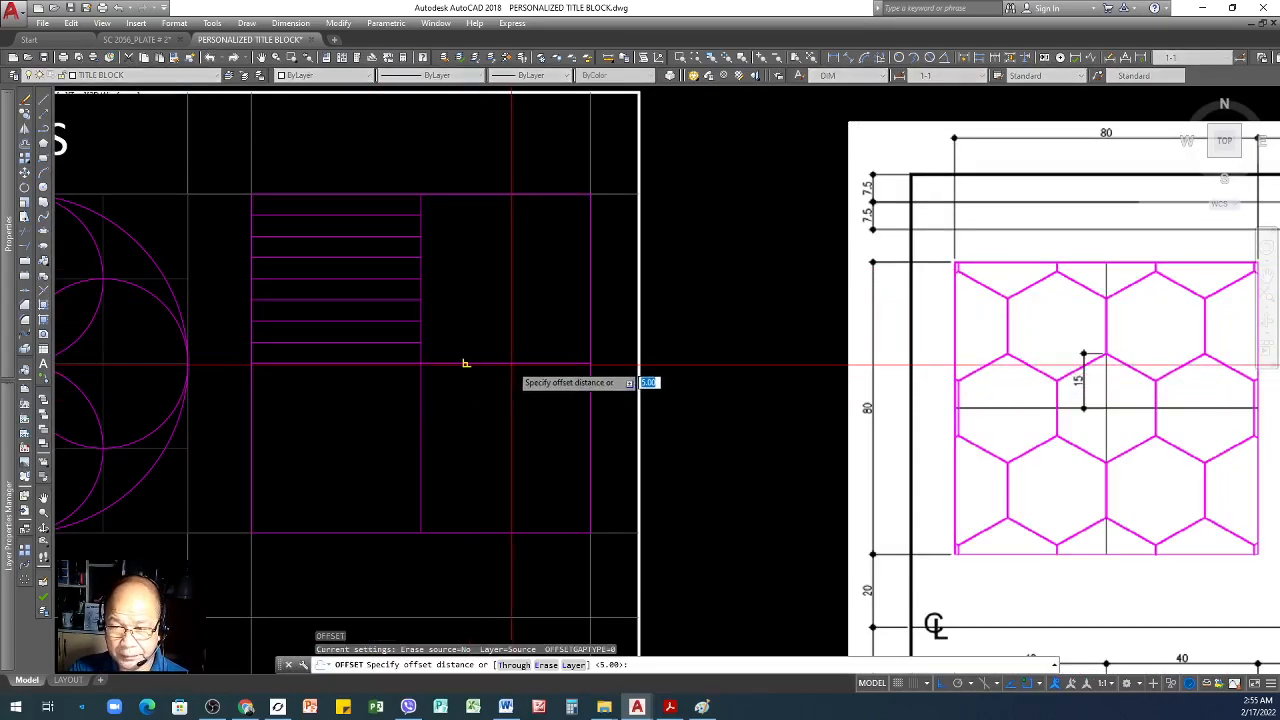
{"action": "key", "text": "Return"}
{"action": "left_click", "coordinate": [500, 362]}
{"action": "left_click", "coordinate": [505, 421]}
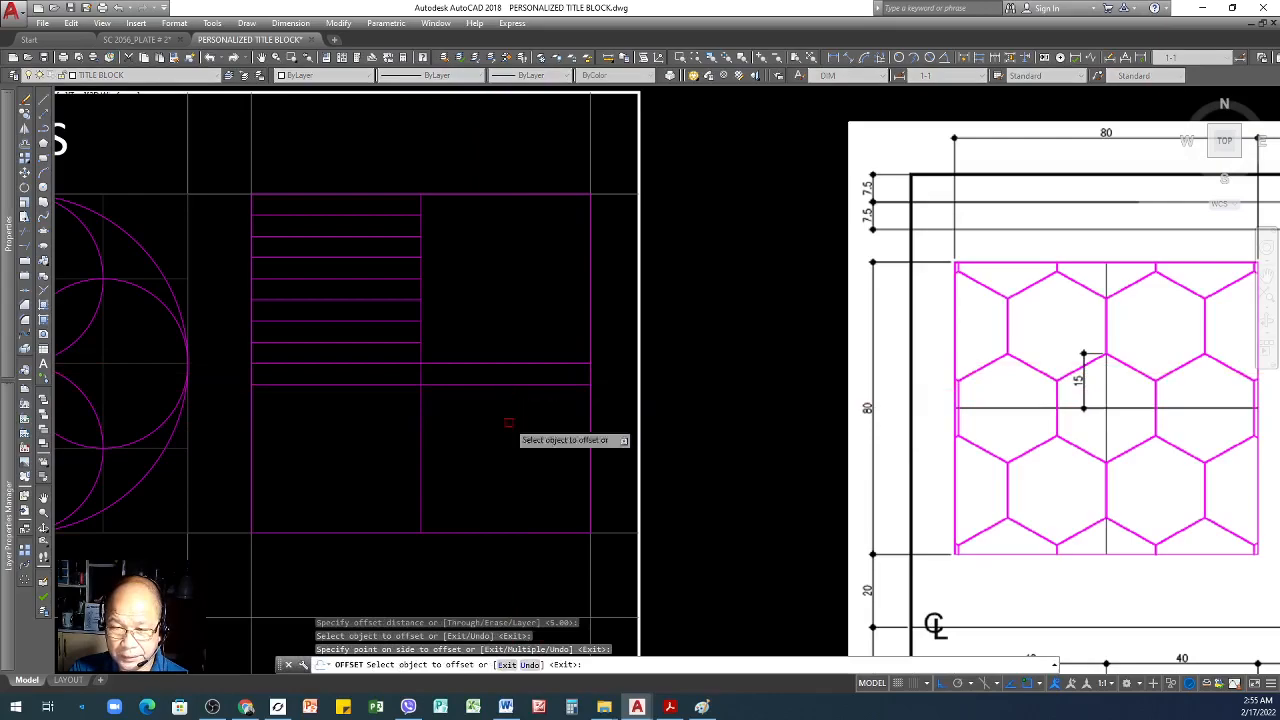
{"action": "key", "text": "Escape"}
{"action": "key", "text": "Escape"}
{"action": "left_click", "coordinate": [491, 384]}
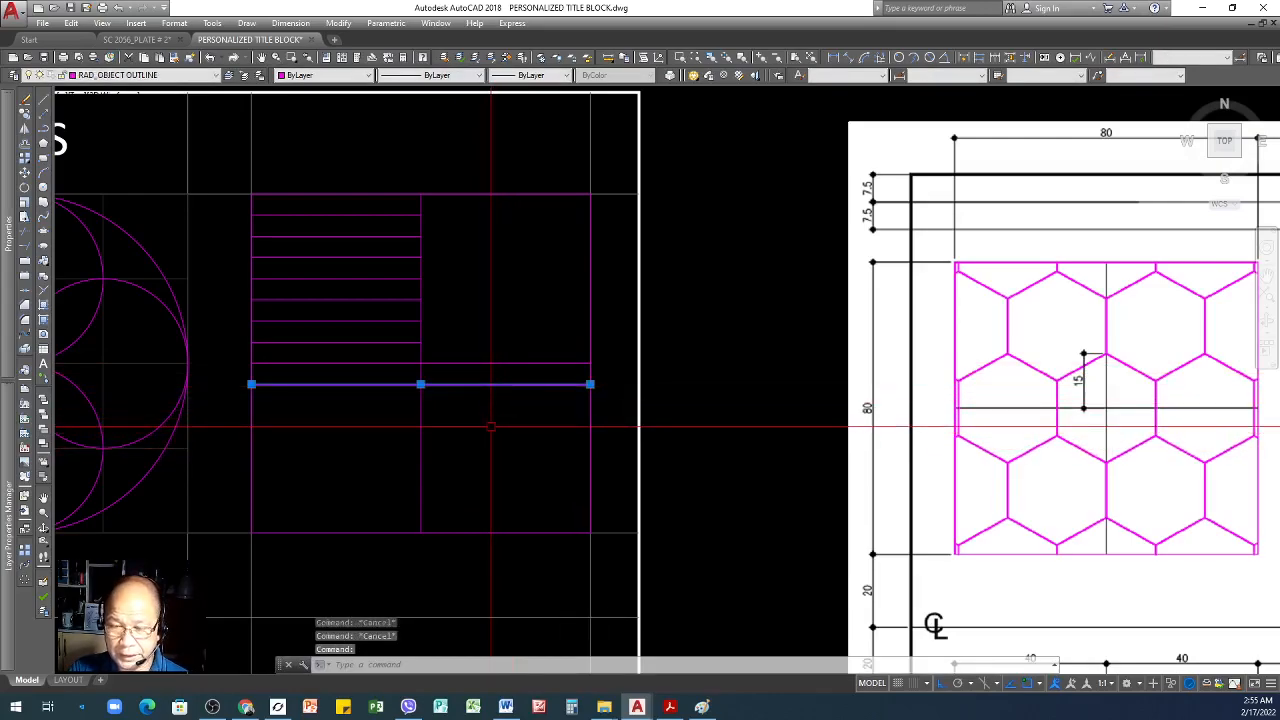
{"action": "key", "text": "Delete"}
- Copy the seven horizontal lines into the lower-right quadrant, from the square's upper-left corner to its centre
{"action": "left_click", "coordinate": [368, 208]}
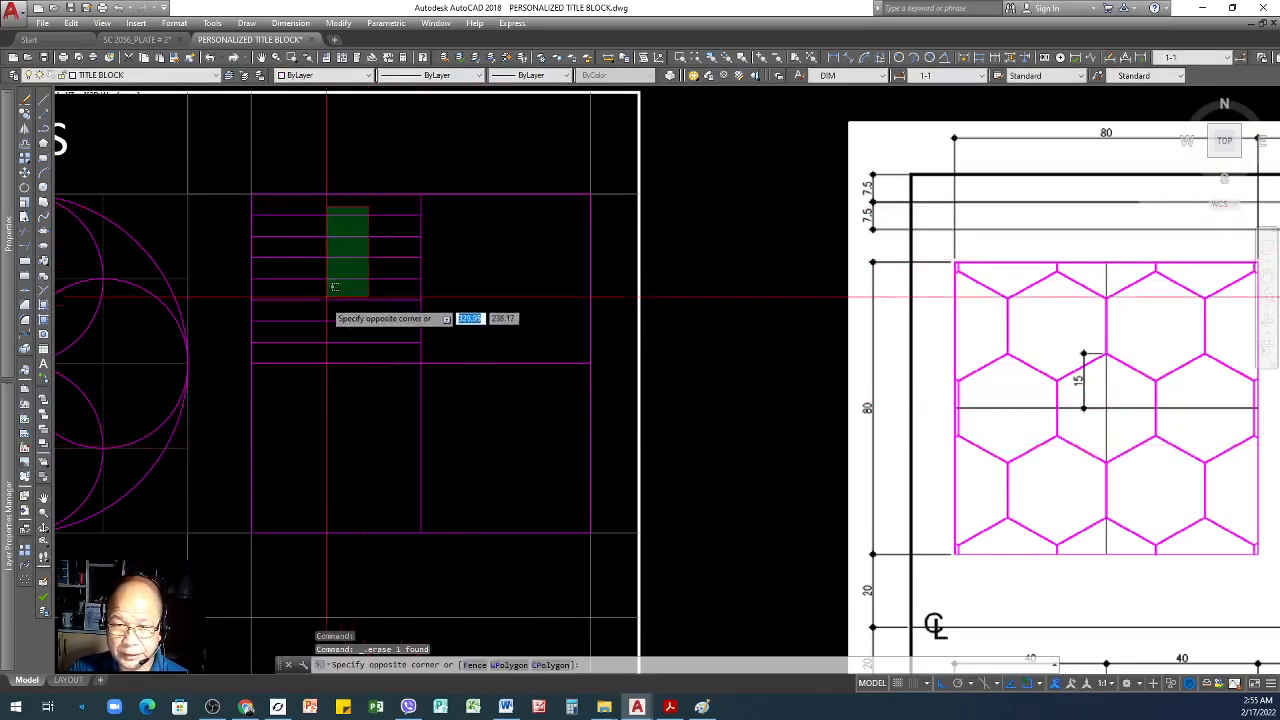
{"action": "left_click", "coordinate": [336, 341]}
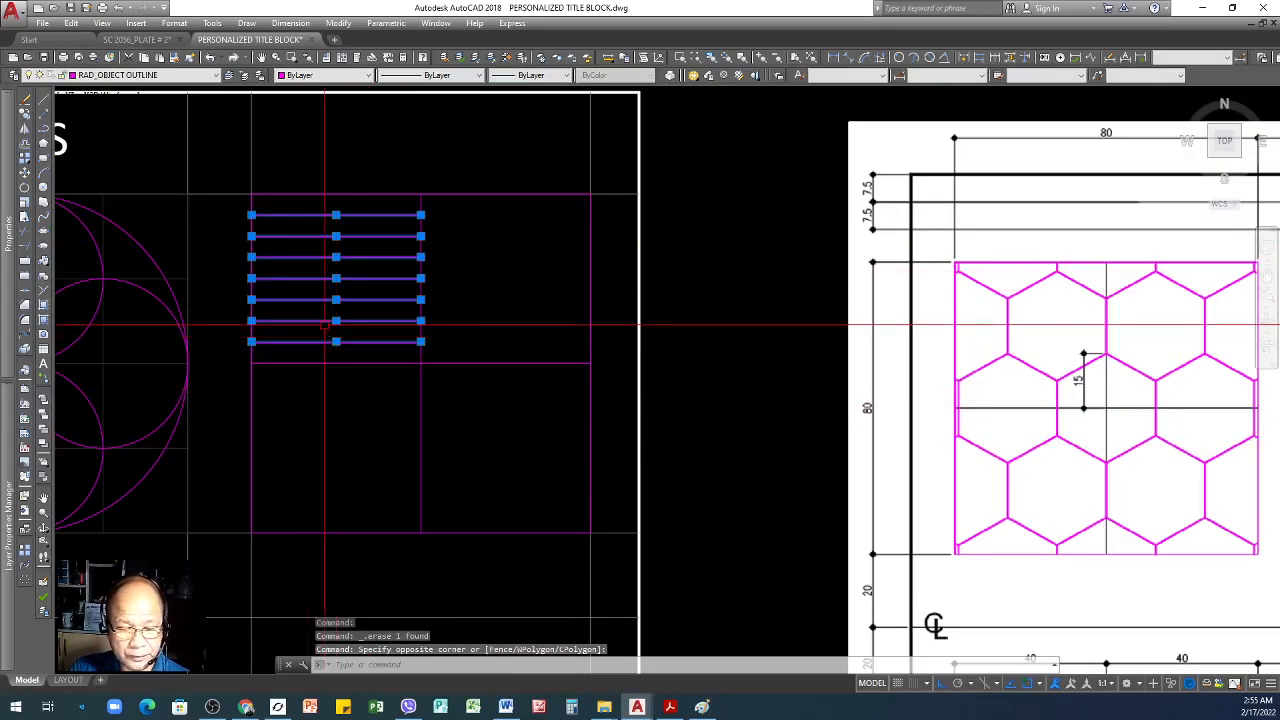
{"action": "type", "text": "CO"}
{"action": "key", "text": "Return"}
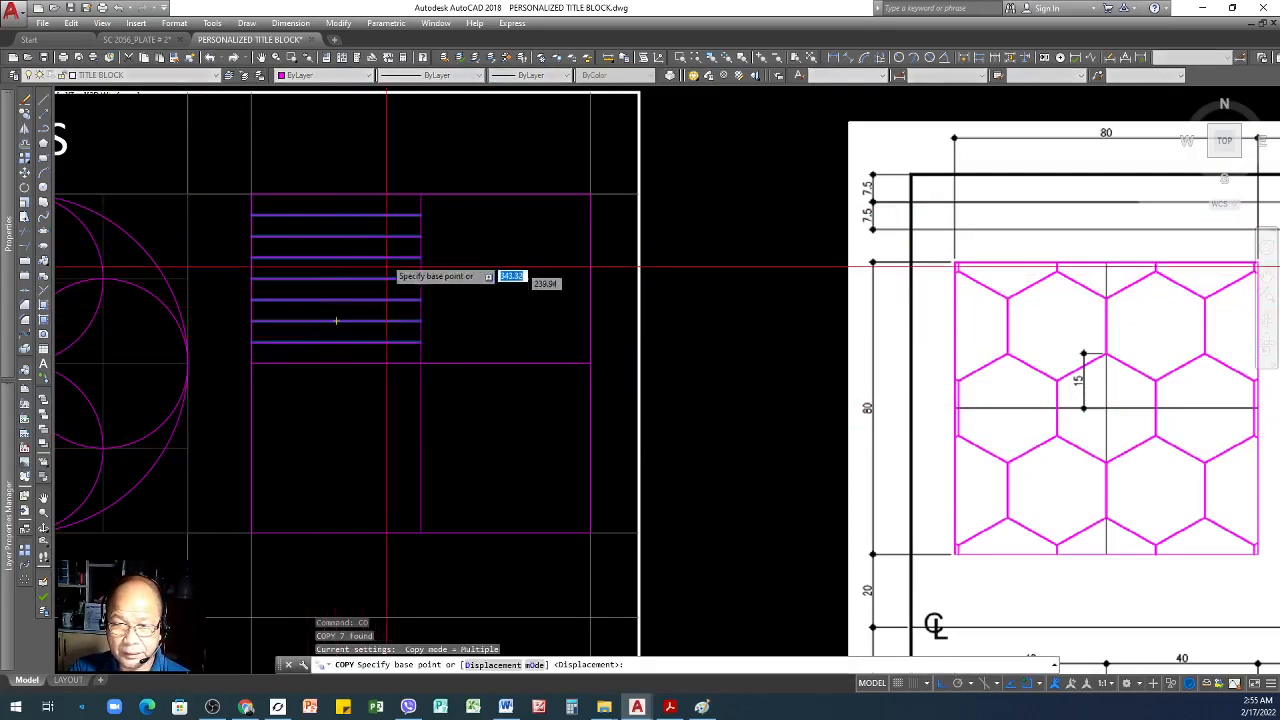
{"action": "left_click", "coordinate": [251, 193]}
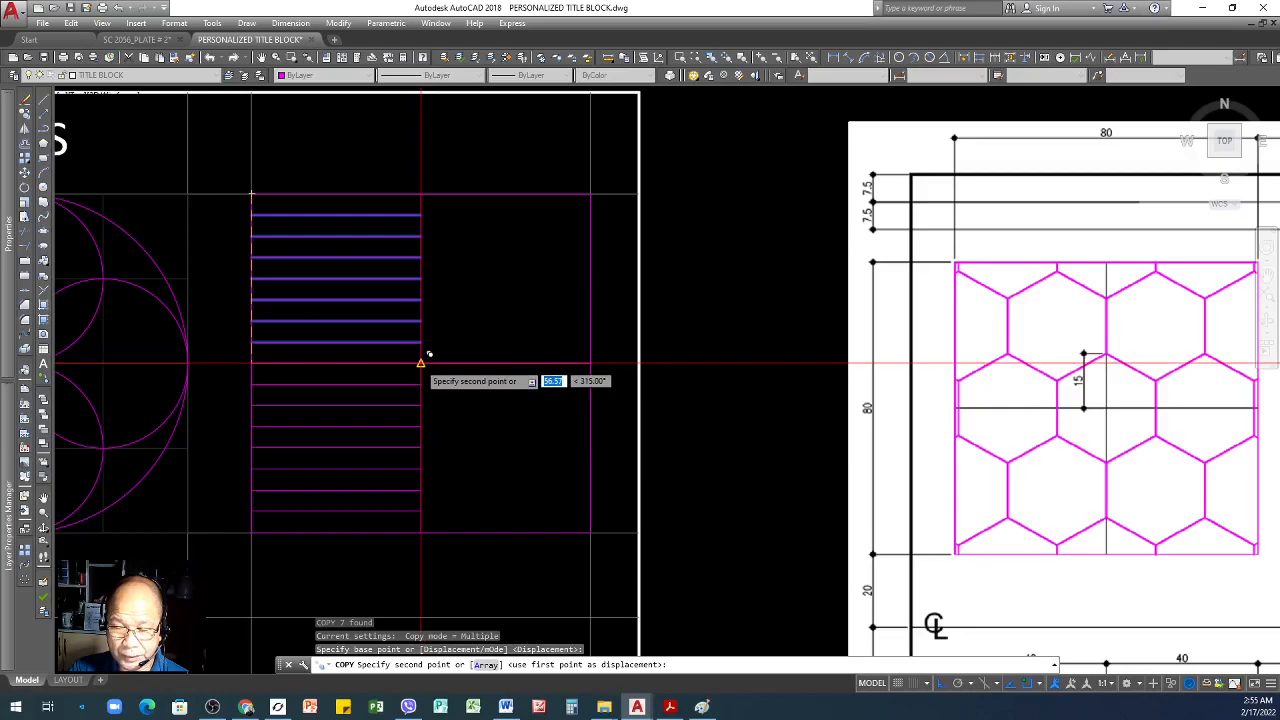
{"action": "left_click", "coordinate": [420, 363]}
- Offset the fourth square's vertical centreline to the right in succession by 5, making seven parallel lines across the right half
{"action": "scroll", "coordinate": [267, 365], "scroll_direction": "down", "scroll_amount": 2}
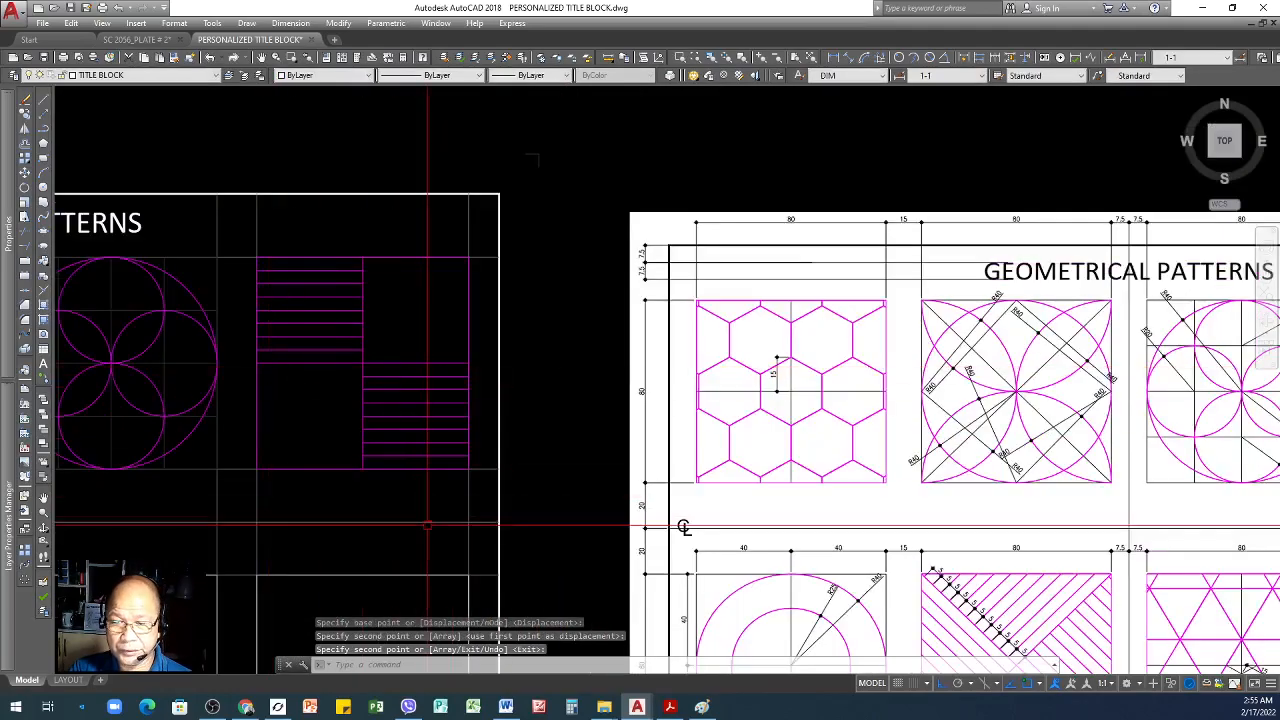
{"action": "scroll", "coordinate": [403, 510], "scroll_direction": "down", "scroll_amount": 3}
{"action": "scroll", "coordinate": [397, 484], "scroll_direction": "up", "scroll_amount": 5}
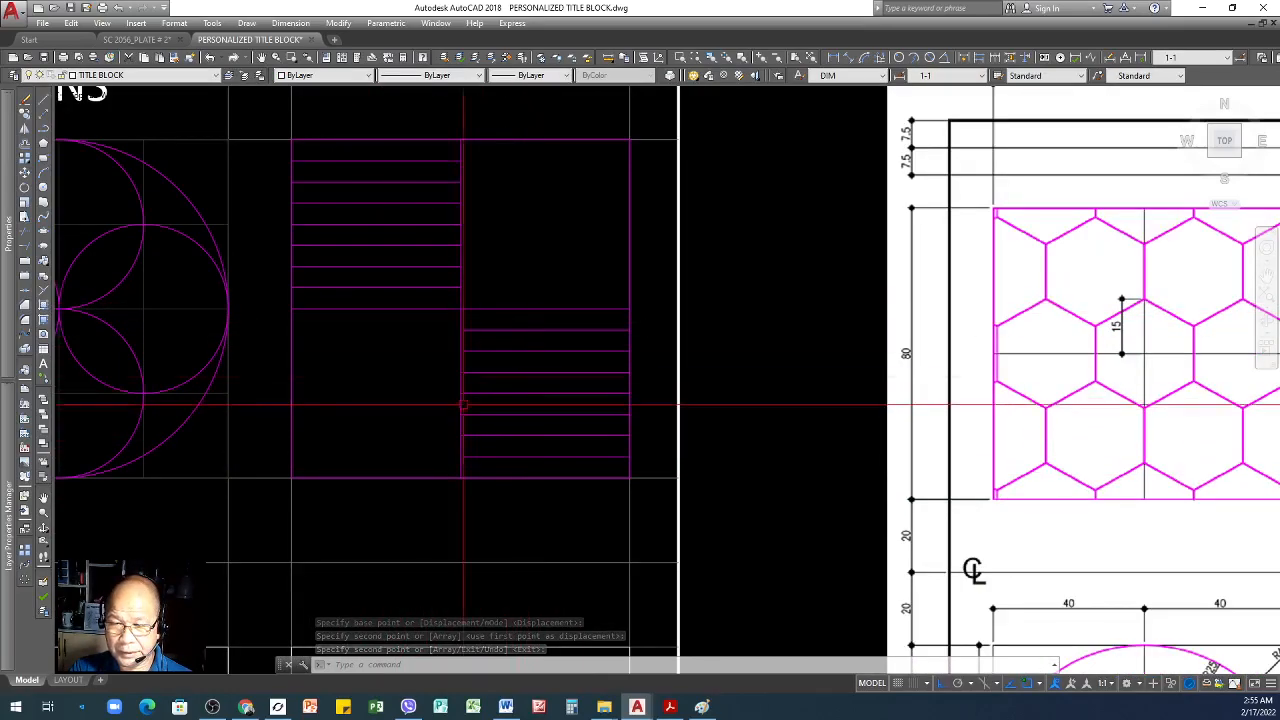
{"action": "scroll", "coordinate": [316, 251], "scroll_direction": "down", "scroll_amount": 4}
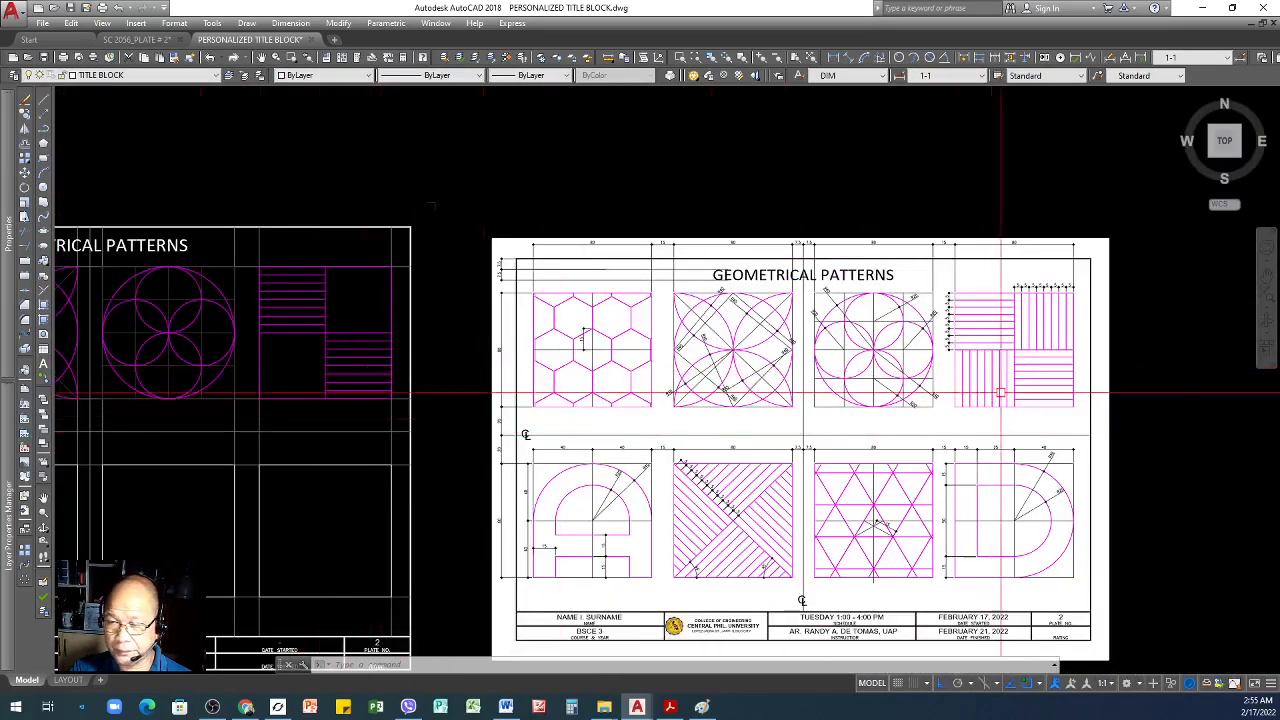
{"action": "scroll", "coordinate": [322, 330], "scroll_direction": "up", "scroll_amount": 6}
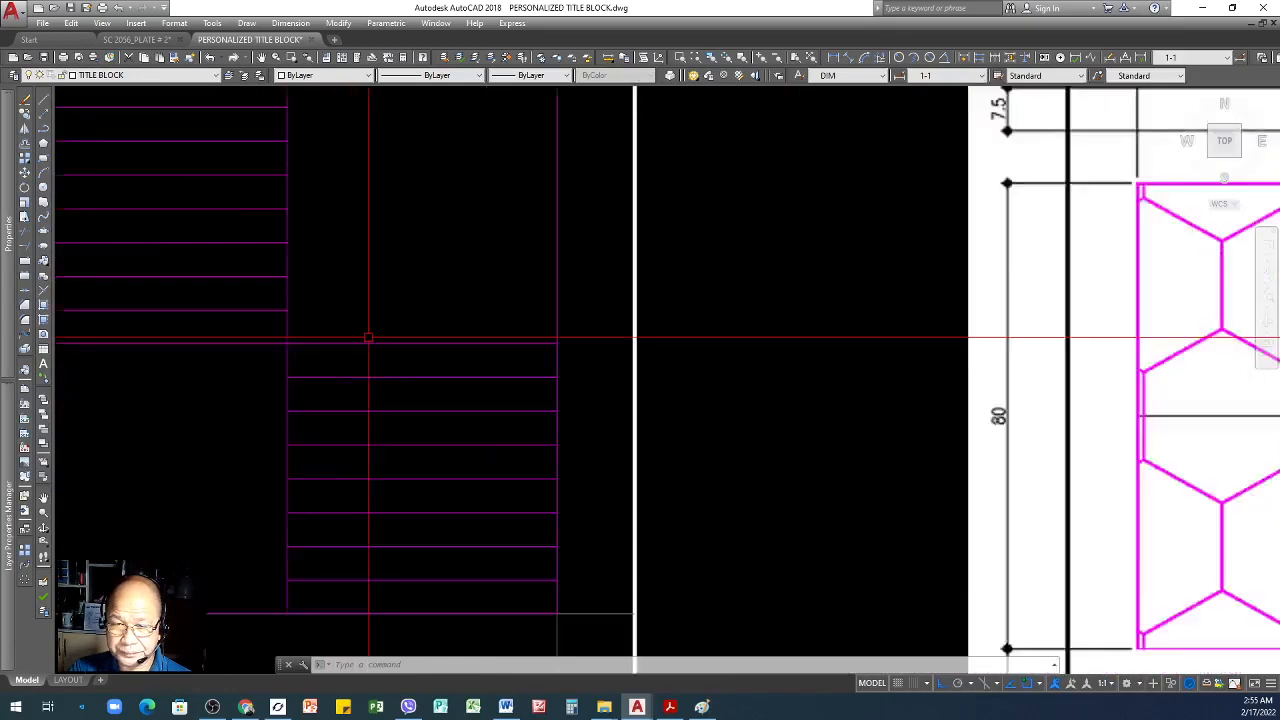
{"action": "scroll", "coordinate": [371, 349], "scroll_direction": "down", "scroll_amount": 3}
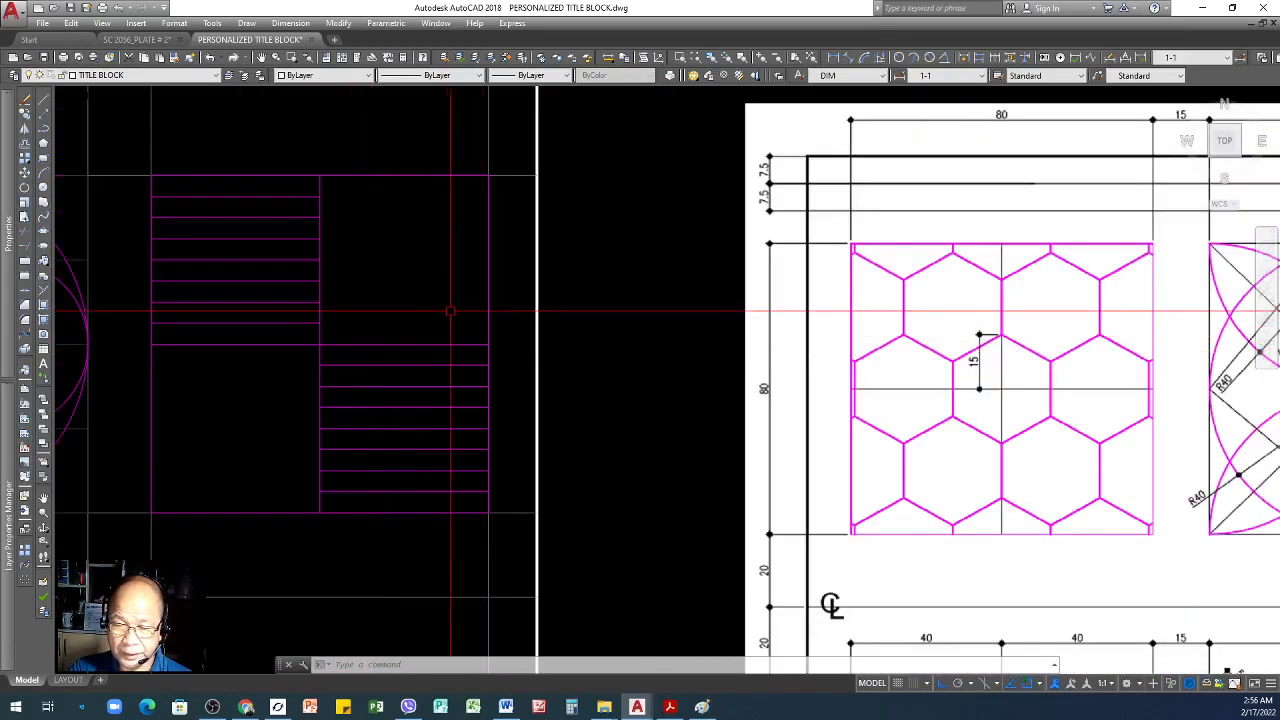
{"action": "key", "text": "Return"}
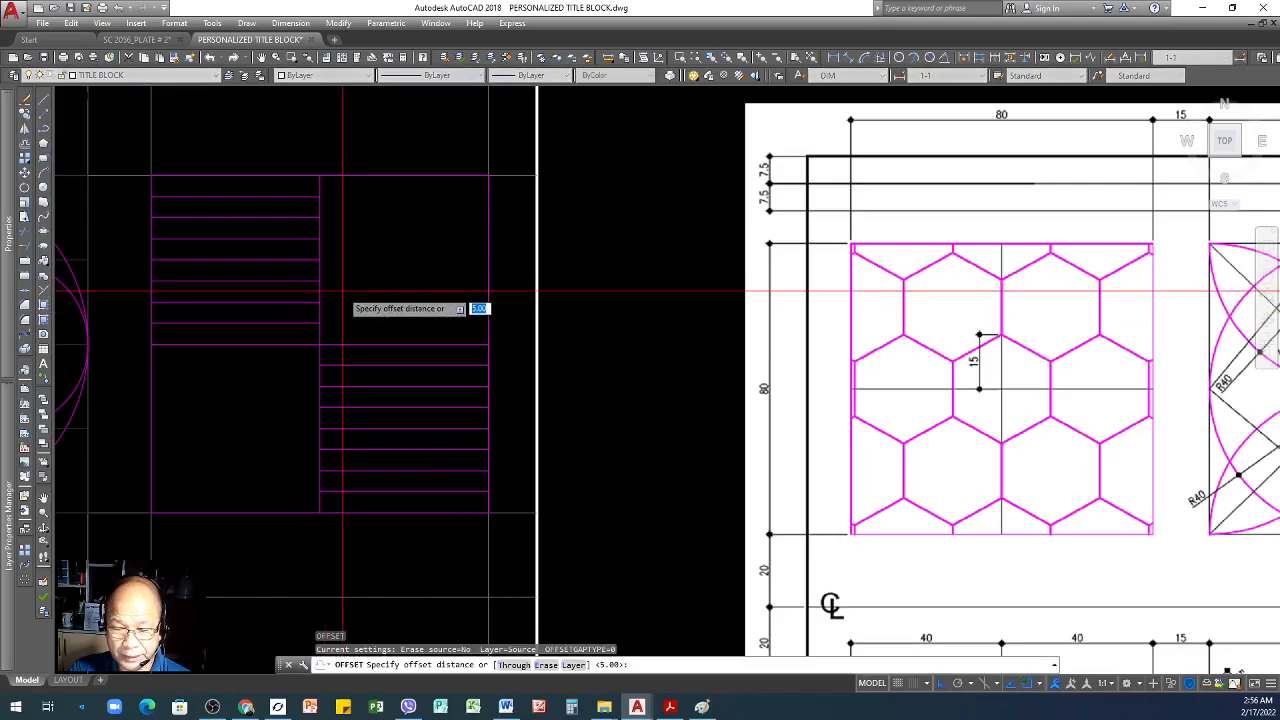
{"action": "key", "text": "Return"}
{"action": "scroll", "coordinate": [327, 272], "scroll_direction": "up", "scroll_amount": 2}
{"action": "left_click", "coordinate": [315, 268]}
{"action": "left_click", "coordinate": [368, 268]}
{"action": "left_click", "coordinate": [350, 261]}
{"action": "left_click", "coordinate": [438, 262]}
{"action": "left_click", "coordinate": [416, 237]}
{"action": "left_click", "coordinate": [476, 237]}
{"action": "left_click", "coordinate": [449, 237]}
{"action": "left_click", "coordinate": [530, 237]}
{"action": "left_click", "coordinate": [483, 231]}
{"action": "left_click", "coordinate": [512, 231]}
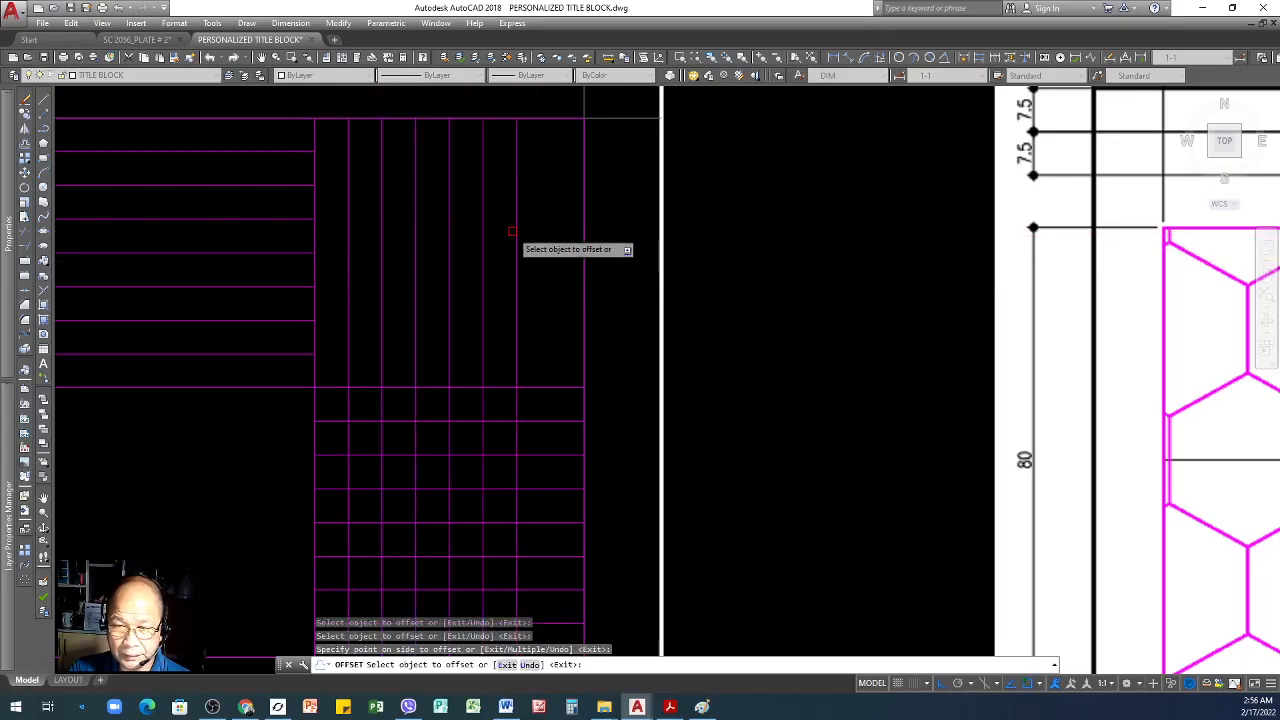
{"action": "left_click", "coordinate": [517, 233]}
{"action": "left_click", "coordinate": [555, 238]}
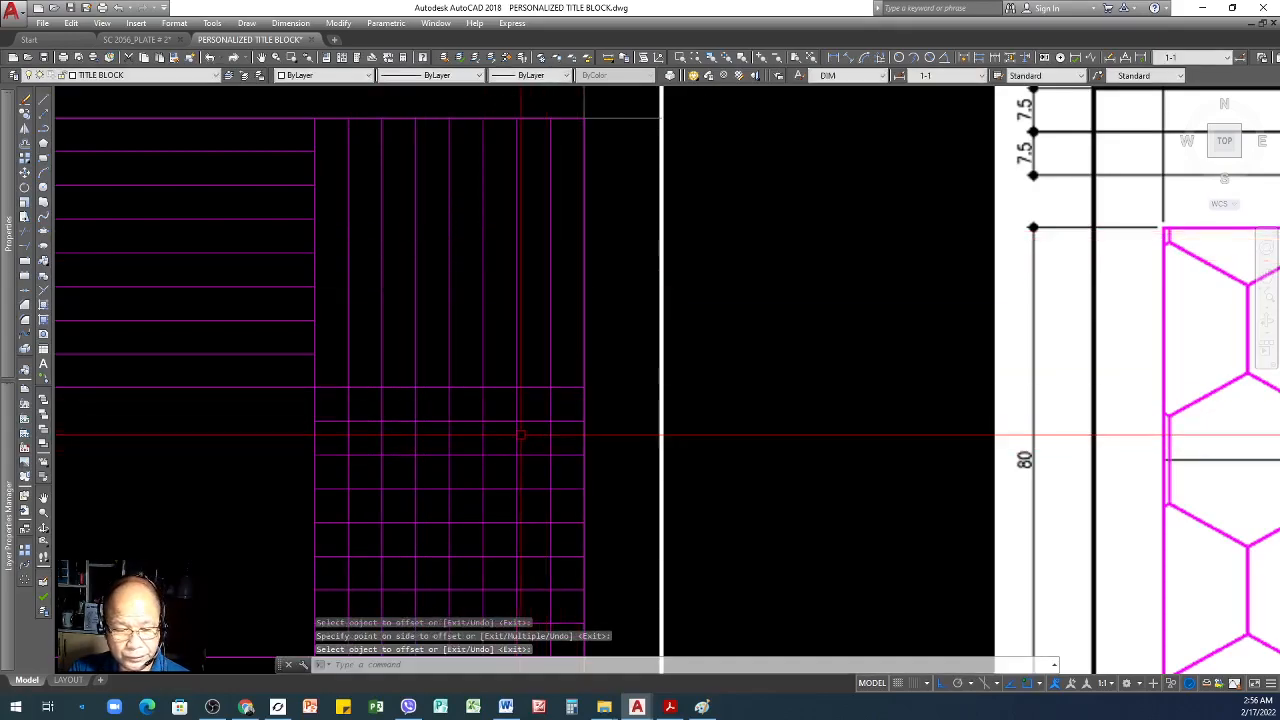
- Trim the seven vertical lines below the fourth square's horizontal centreline so they only fill the upper-right quadrant
{"action": "key", "text": "Return"}
{"action": "left_click", "coordinate": [510, 388]}
{"action": "key", "text": "Return"}
{"action": "left_click", "coordinate": [578, 399]}
{"action": "left_click", "coordinate": [335, 409]}
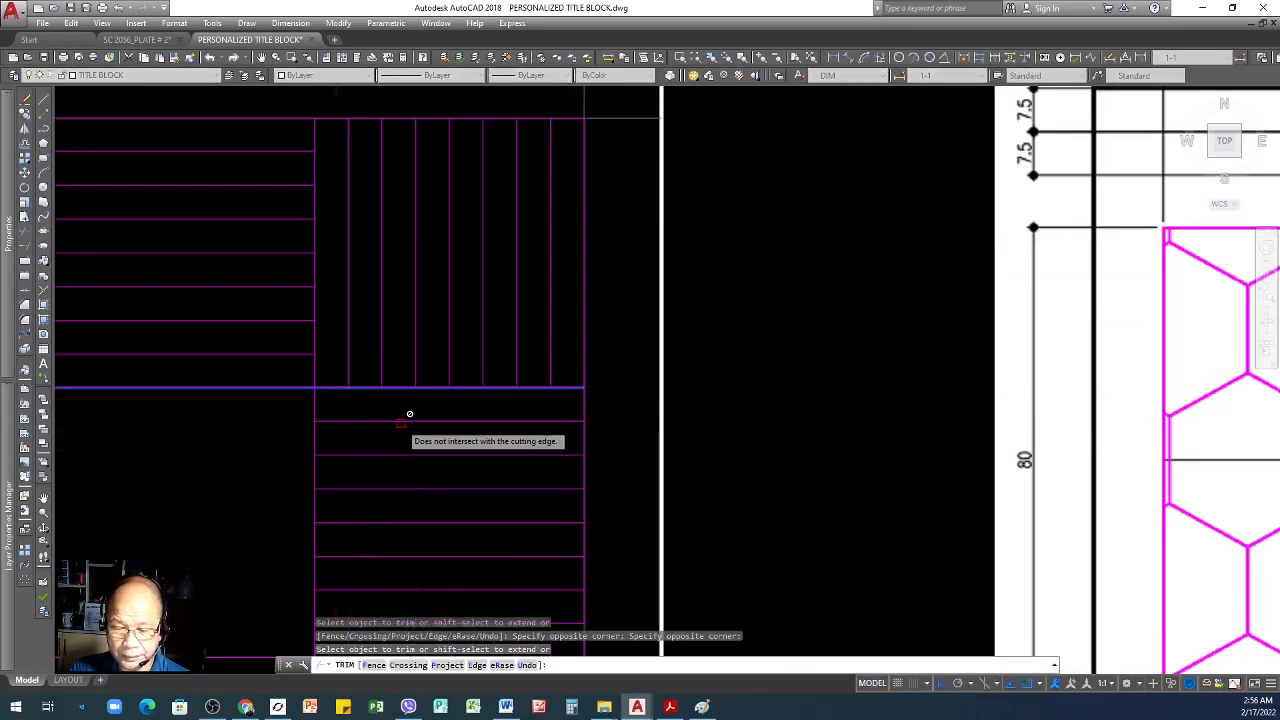
{"action": "scroll", "coordinate": [409, 413], "scroll_direction": "down", "scroll_amount": 5}
{"action": "scroll", "coordinate": [472, 244], "scroll_direction": "up", "scroll_amount": 4}
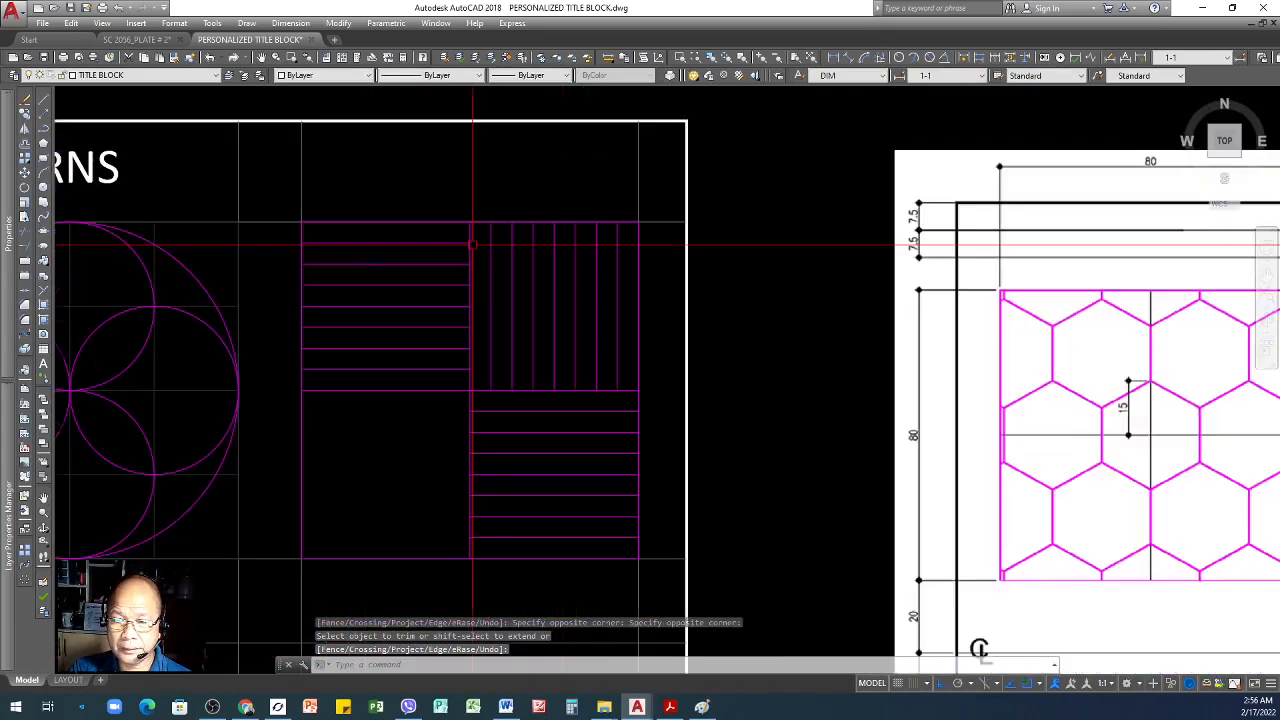
- Copy the seven vertical lines into the lower-left quadrant, from the horizontal centreline's right end to the vertical centreline's bottom end
{"action": "key", "text": "Return"}
{"action": "left_click", "coordinate": [626, 243]}
{"action": "left_click", "coordinate": [475, 328]}
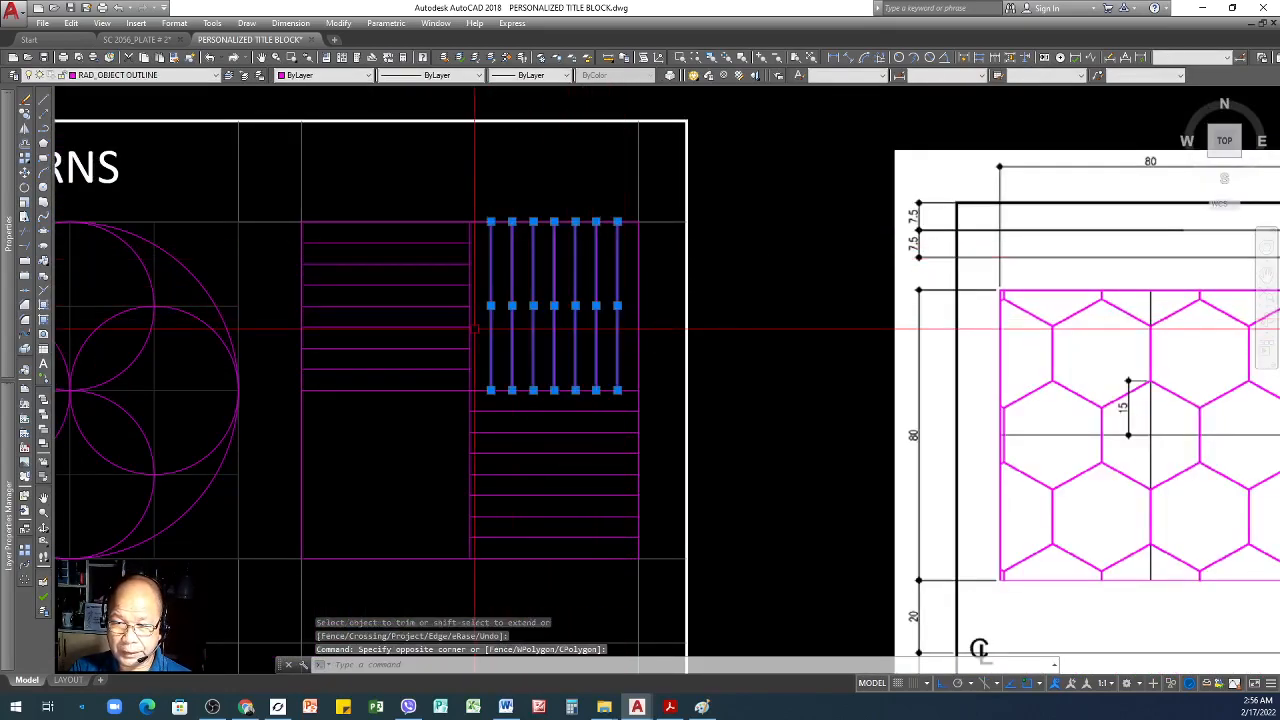
{"action": "type", "text": "co"}
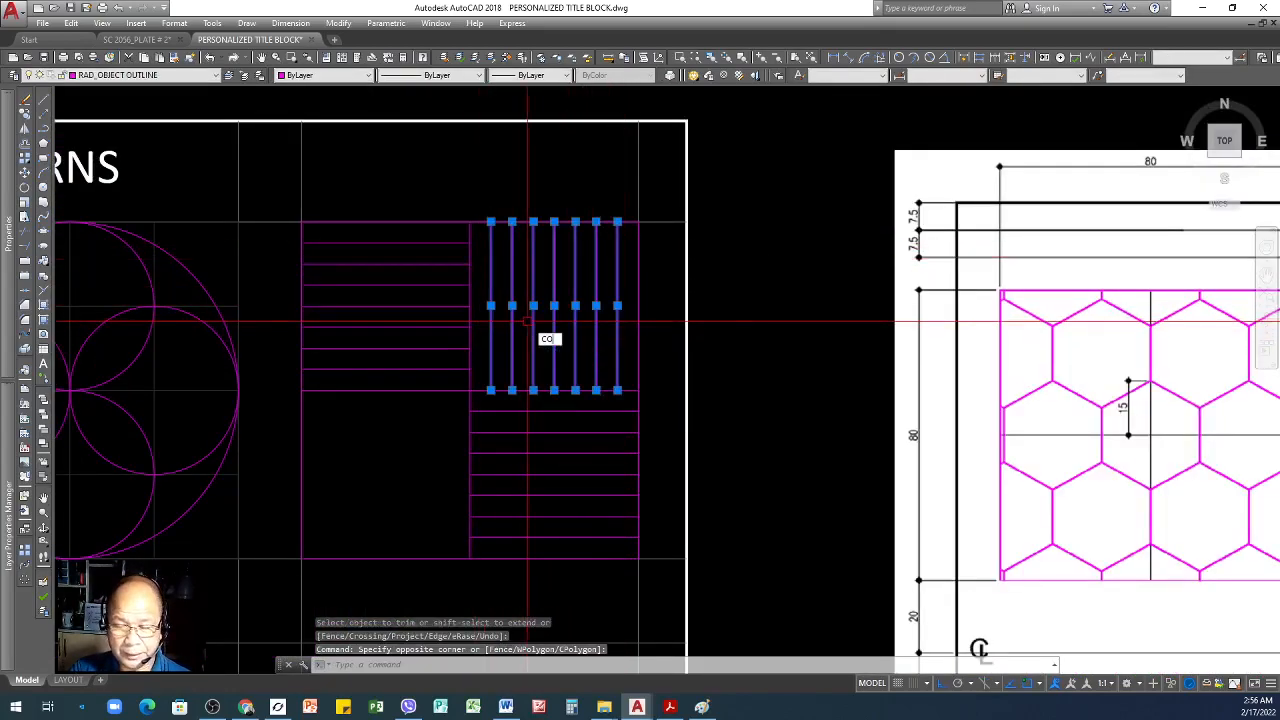
{"action": "key", "text": "Return"}
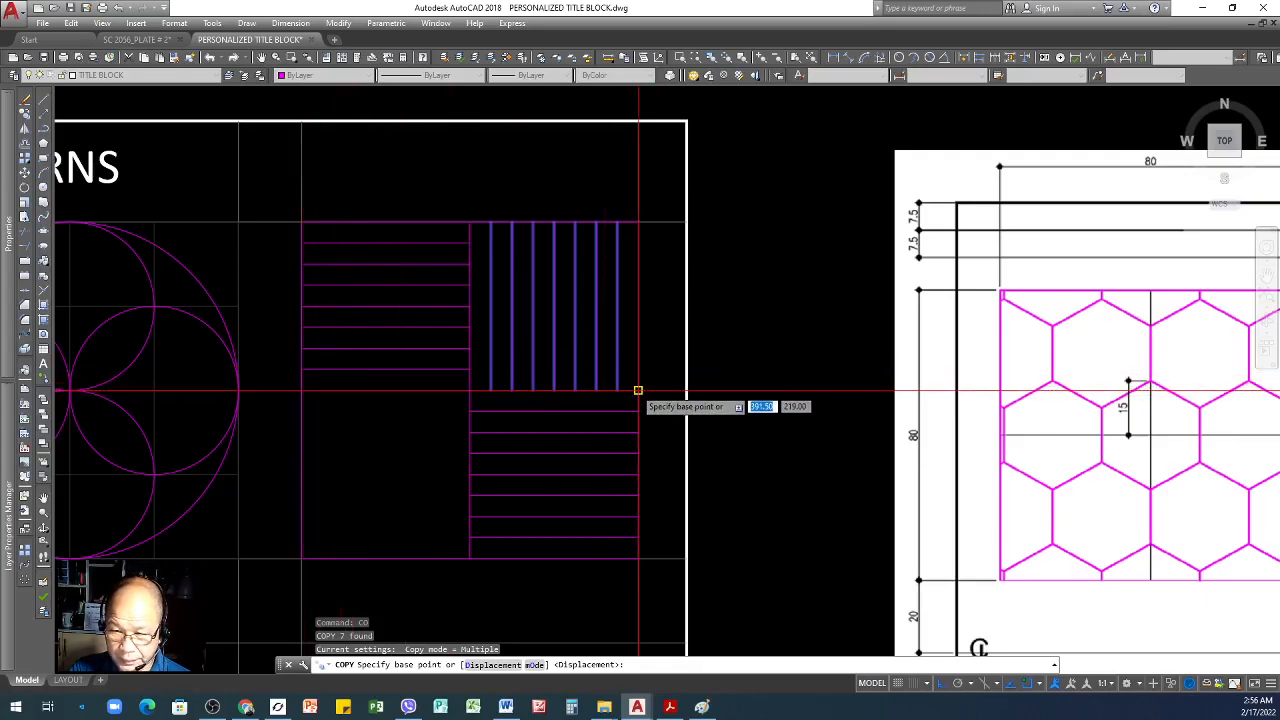
{"action": "left_click", "coordinate": [638, 390]}
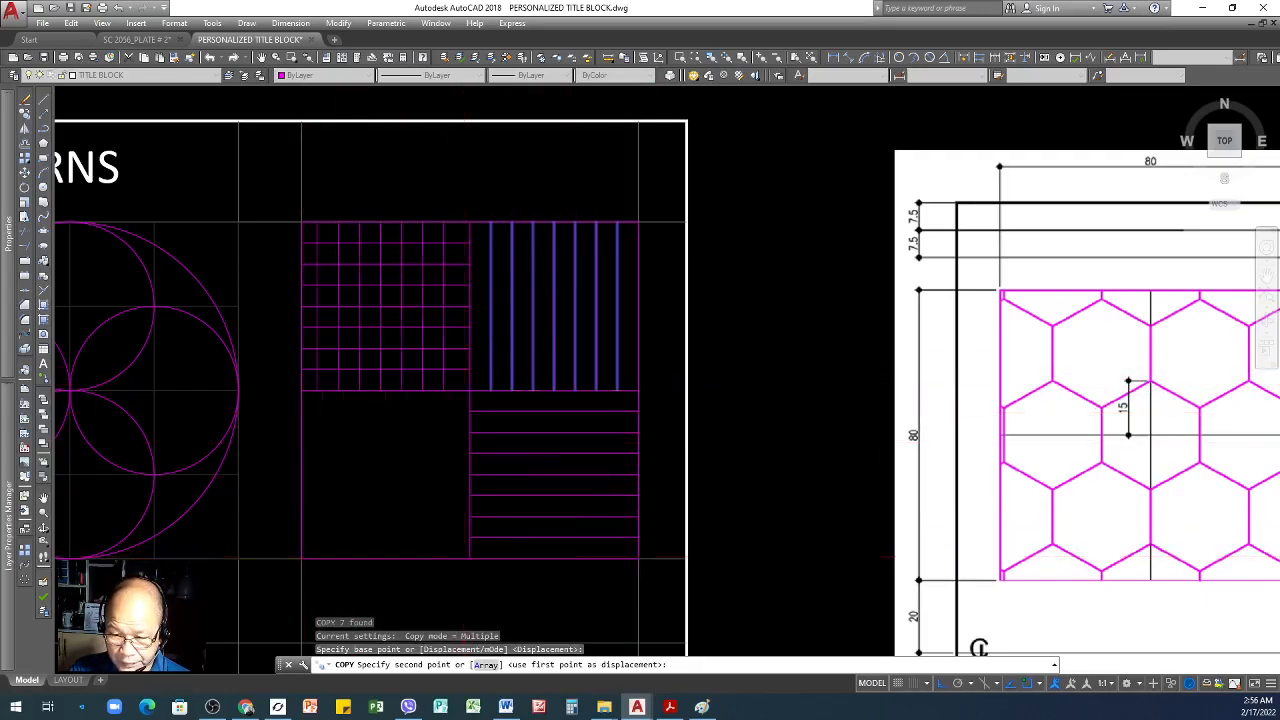
{"action": "left_click", "coordinate": [494, 531]}
{"action": "scroll", "coordinate": [316, 343], "scroll_direction": "down", "scroll_amount": 5}
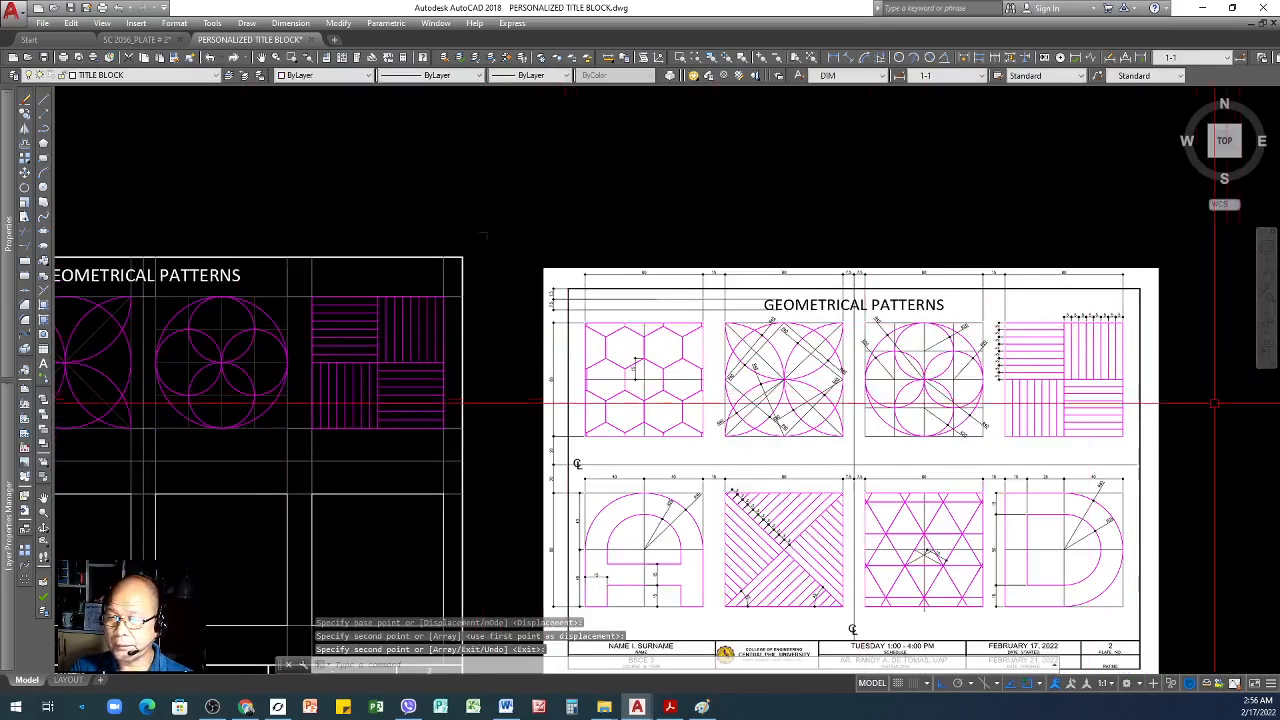
{"action": "scroll", "coordinate": [320, 360], "scroll_direction": "up", "scroll_amount": 4}
{"action": "key", "text": "Return"}
- Delete the seven vertical lines in the upper-right quadrant and the seven in the lower-left quadrant of the fourth square
{"action": "scroll", "coordinate": [629, 216], "scroll_direction": "up", "scroll_amount": 2}
{"action": "left_click", "coordinate": [628, 245]}
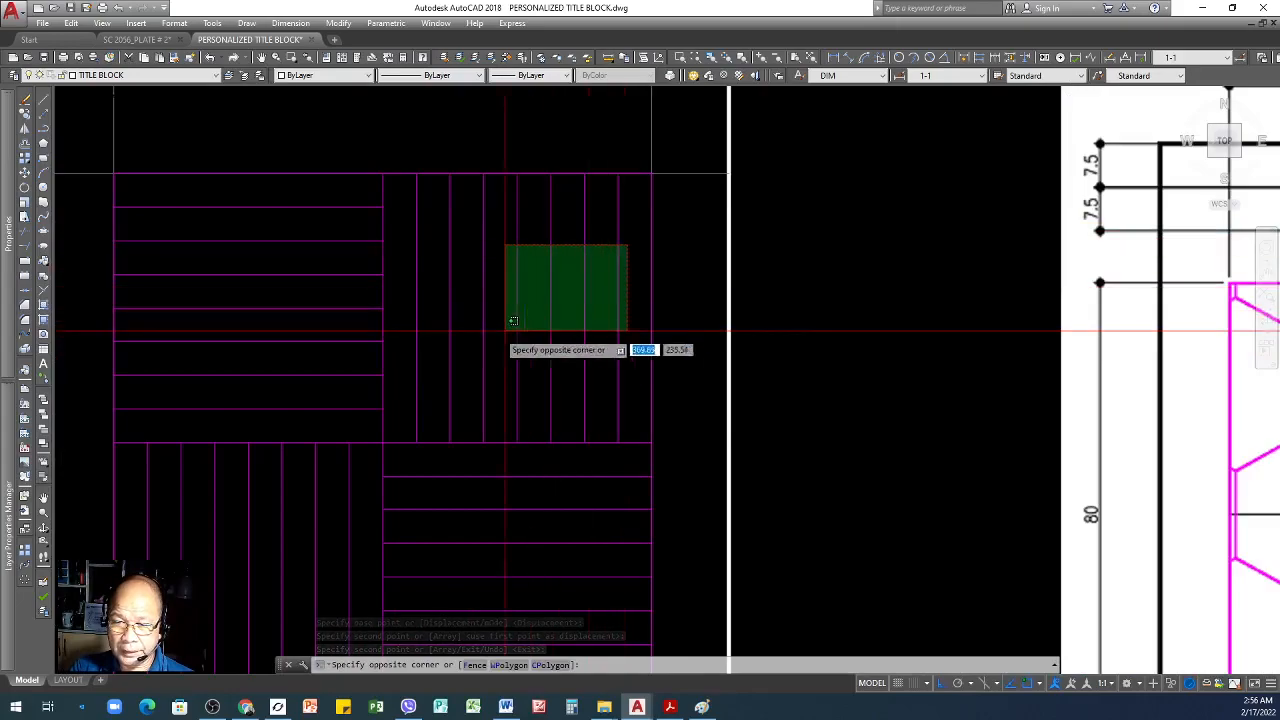
{"action": "left_click", "coordinate": [400, 328]}
{"action": "key", "text": "Delete"}
{"action": "scroll", "coordinate": [605, 253], "scroll_direction": "down", "scroll_amount": 4}
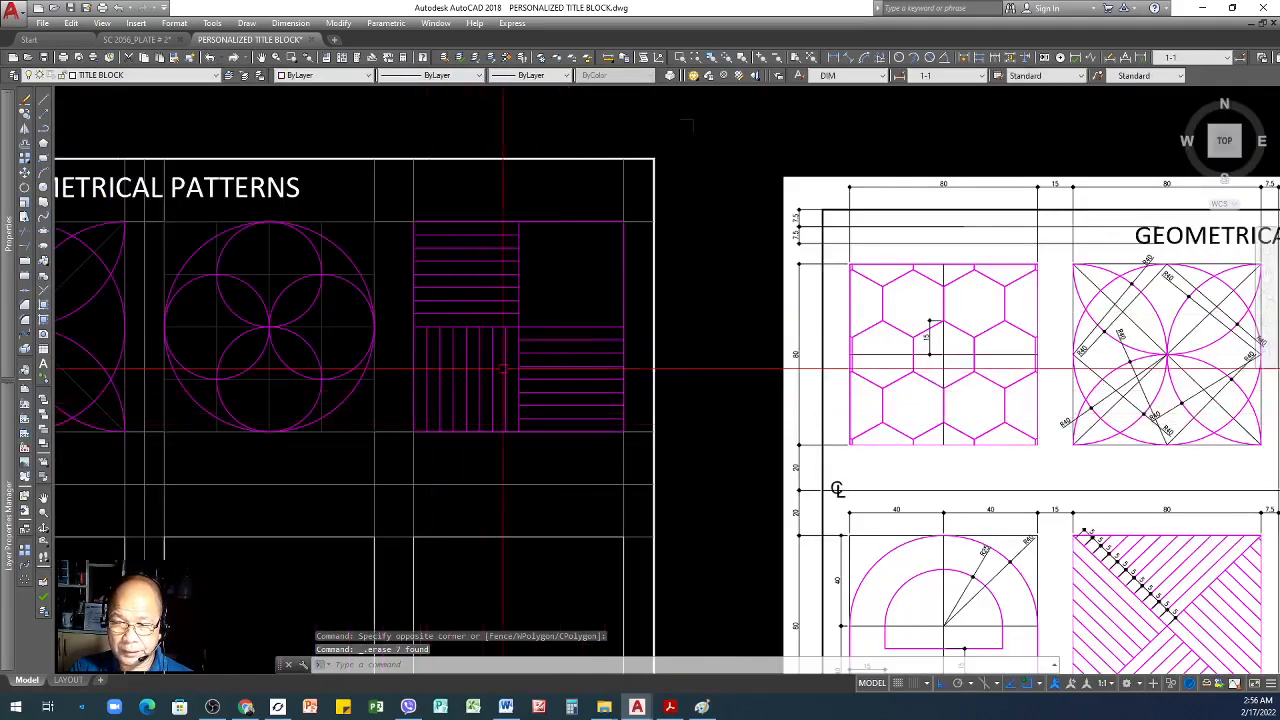
{"action": "scroll", "coordinate": [501, 372], "scroll_direction": "up", "scroll_amount": 4}
{"action": "left_click", "coordinate": [511, 353]}
{"action": "left_click", "coordinate": [418, 380]}
{"action": "key", "text": "Delete"}
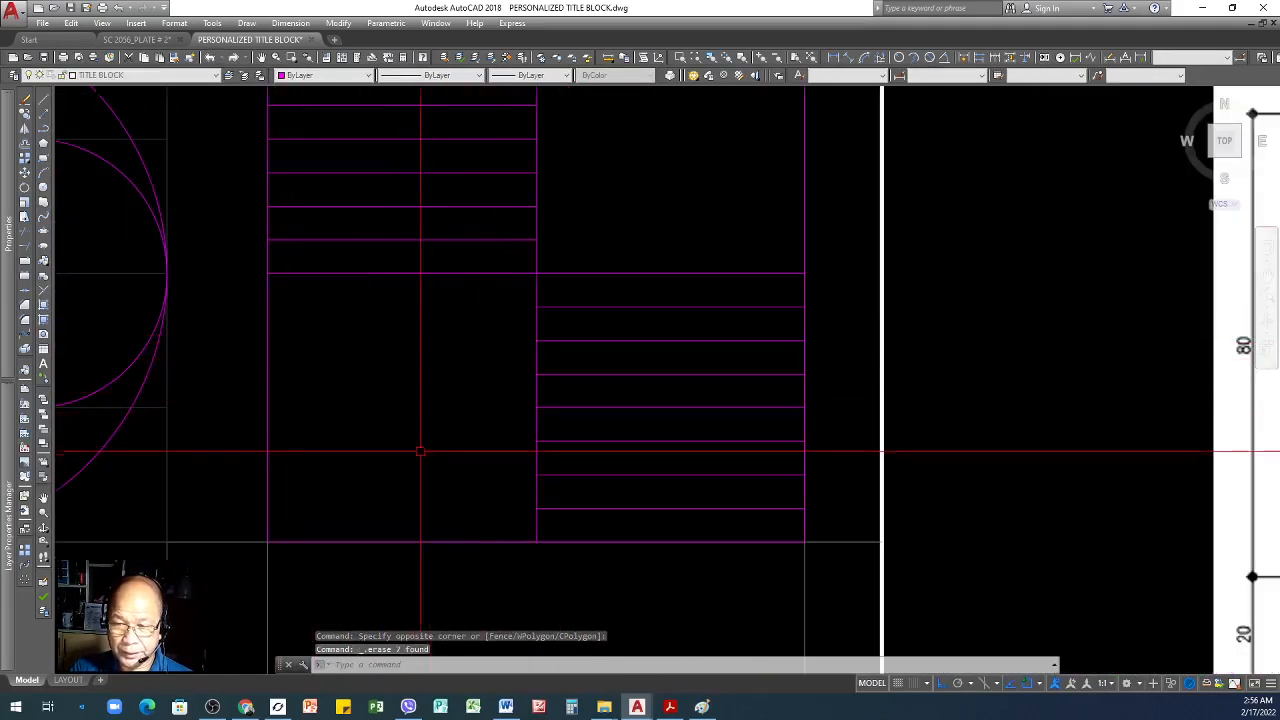
- Copy the lower-right quadrant's seven horizontal lines one quadrant width to the right, outside the fourth square
{"action": "scroll", "coordinate": [430, 455], "scroll_direction": "down", "scroll_amount": 3}
{"action": "scroll", "coordinate": [557, 366], "scroll_direction": "up", "scroll_amount": 3}
{"action": "left_click", "coordinate": [557, 329]}
{"action": "left_click", "coordinate": [500, 500]}
{"action": "left_click", "coordinate": [455, 550]}
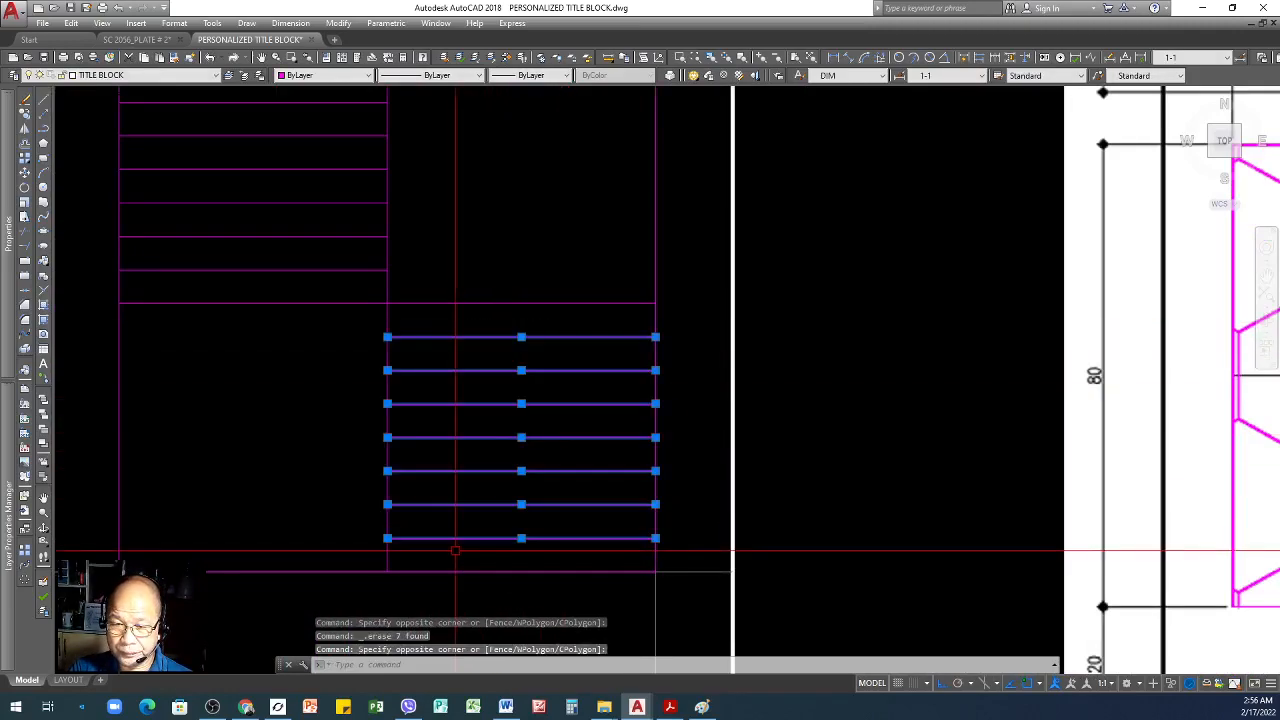
{"action": "left_click", "coordinate": [391, 293]}
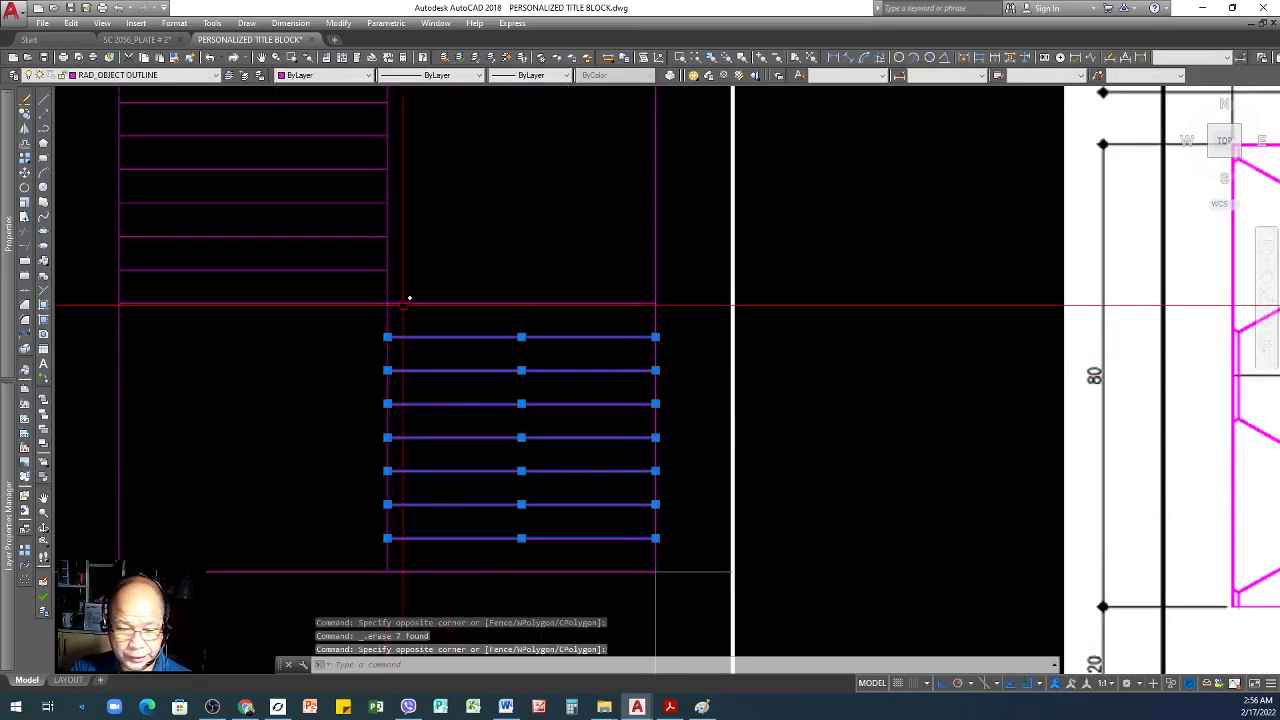
{"action": "type", "text": "co"}
{"action": "key", "text": "Return"}
{"action": "left_click", "coordinate": [387, 337]}
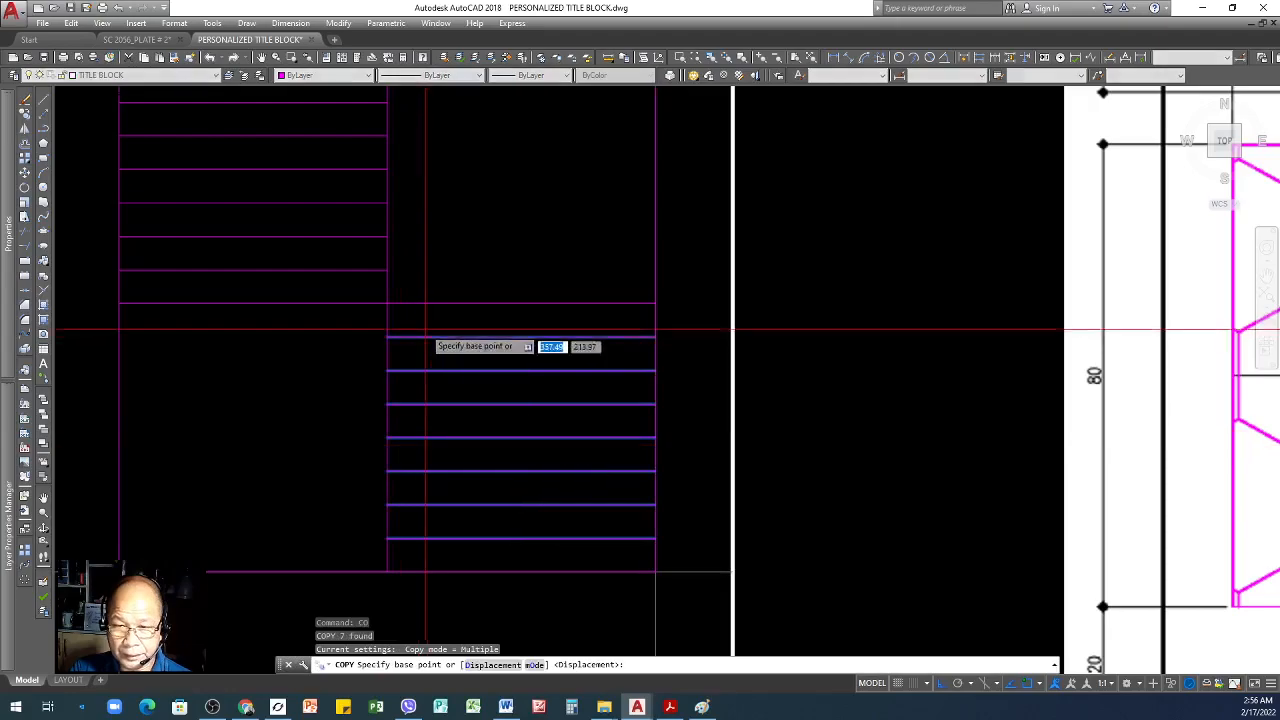
{"action": "left_click", "coordinate": [656, 298]}
{"action": "key", "text": "Return"}
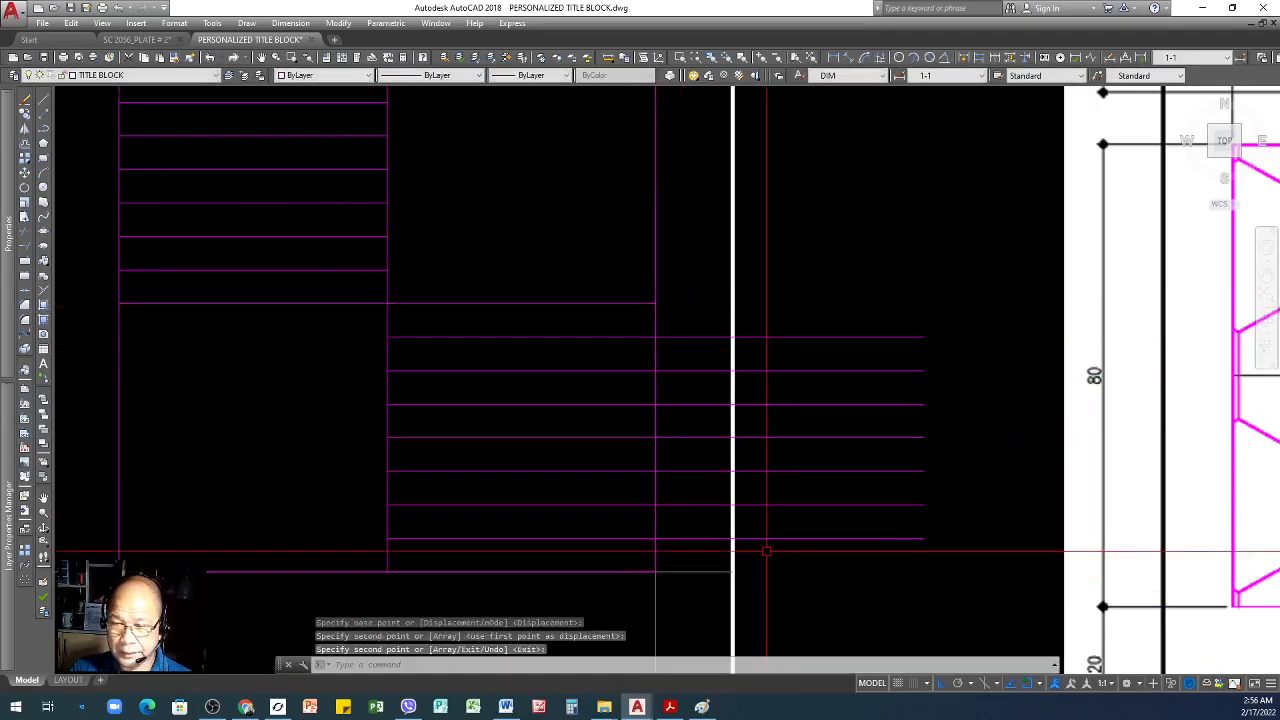
{"action": "scroll", "coordinate": [601, 390], "scroll_direction": "down", "scroll_amount": 2}
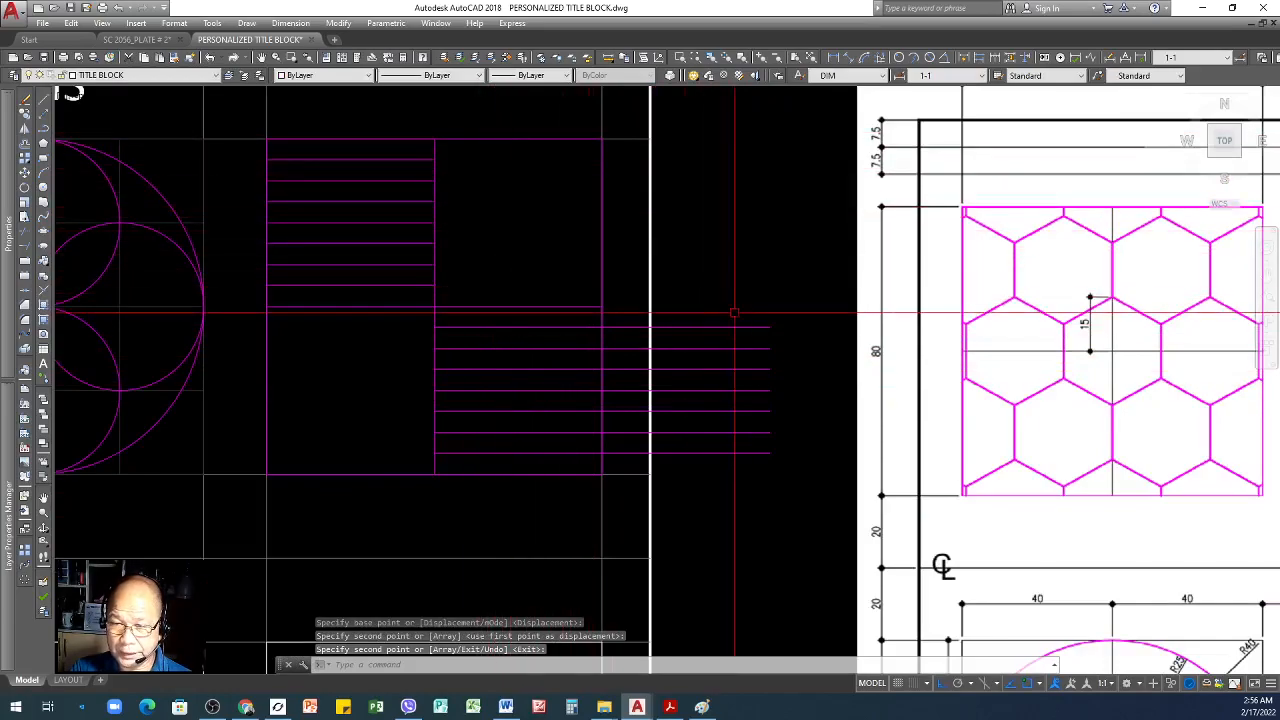
- Rotate the seven copied horizontal lines beyond the fourth square by 90° about the endpoint of the square's horizontal centre line
{"action": "left_click", "coordinate": [700, 469]}
{"action": "scroll", "coordinate": [638, 289], "scroll_direction": "up", "scroll_amount": 2}
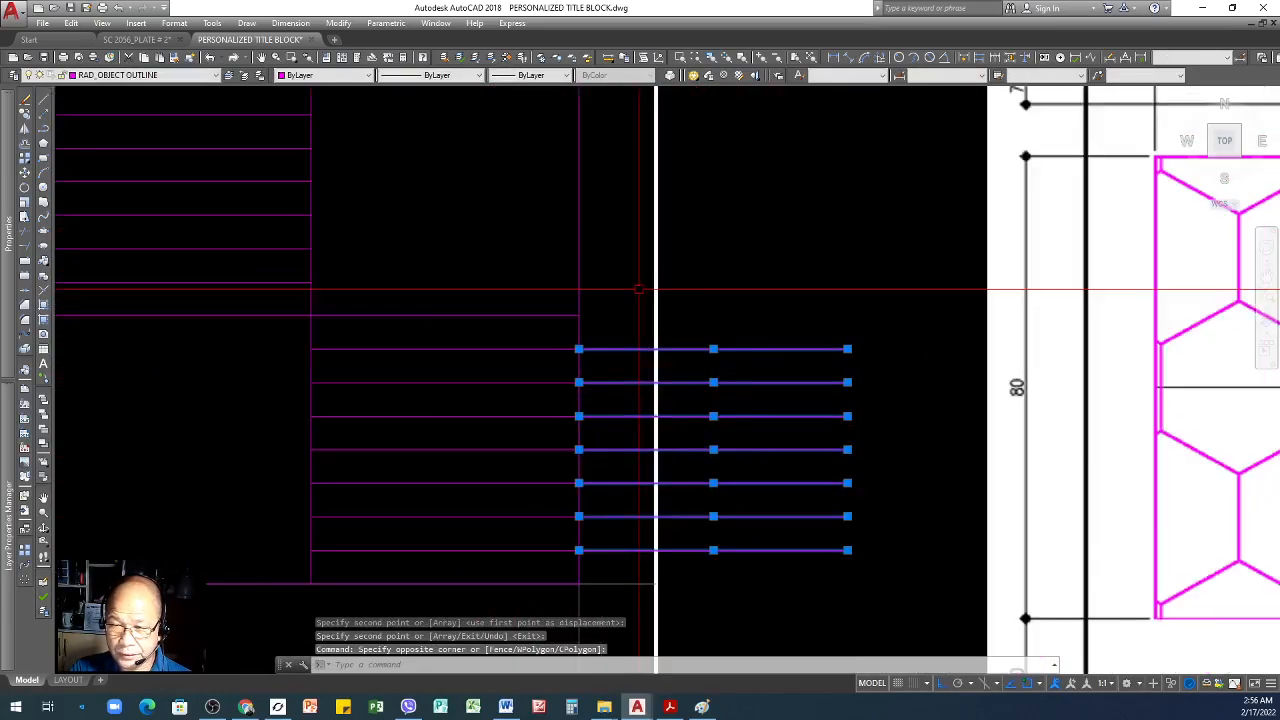
{"action": "type", "text": "RO"}
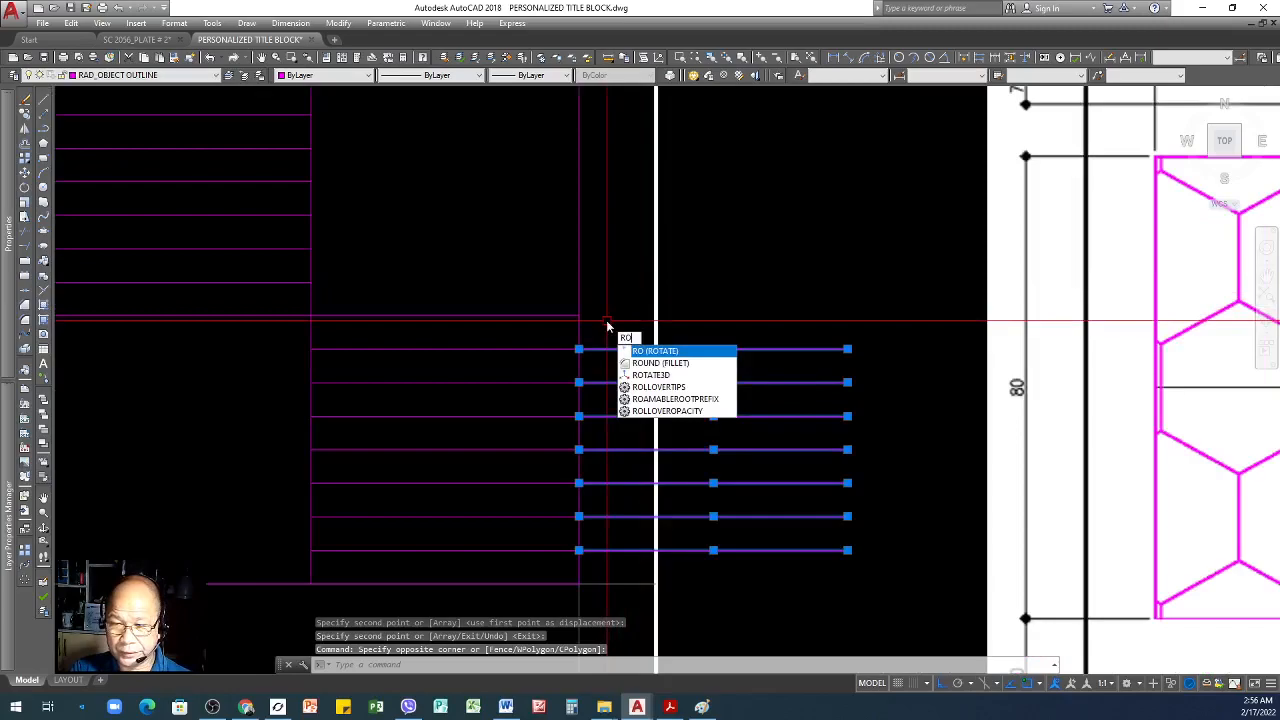
{"action": "key", "text": "Return"}
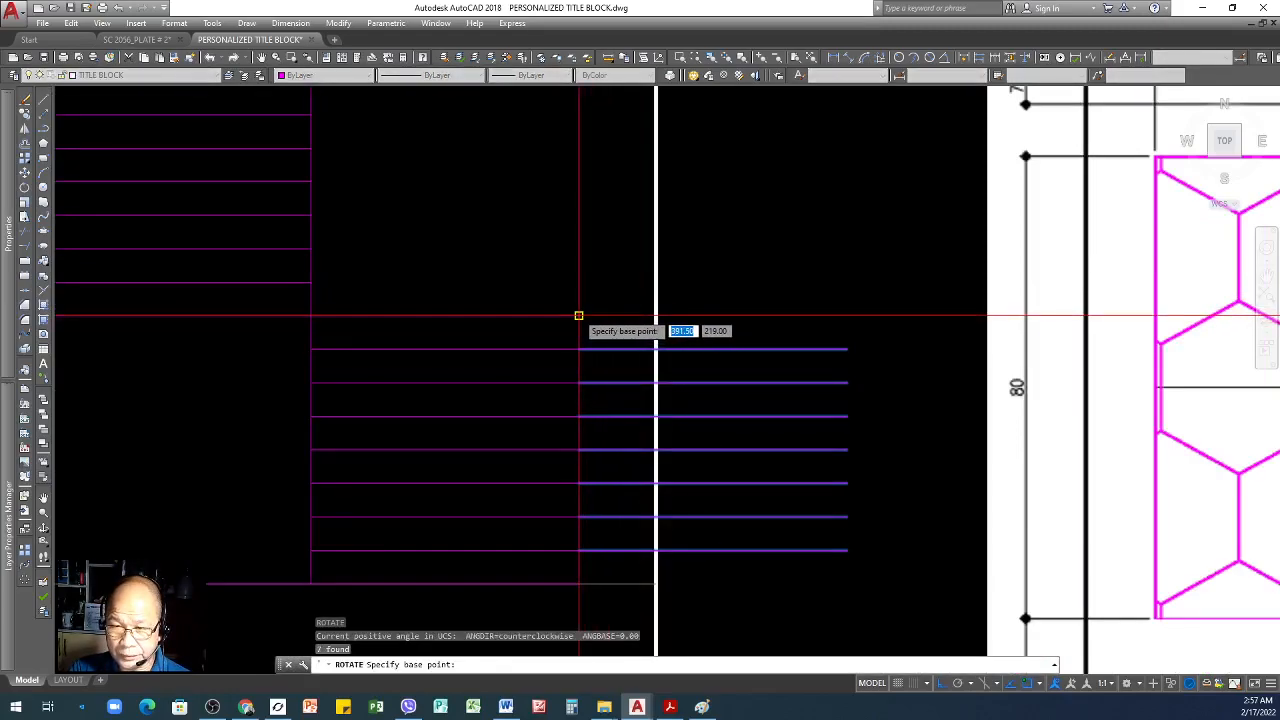
{"action": "left_click", "coordinate": [578, 316]}
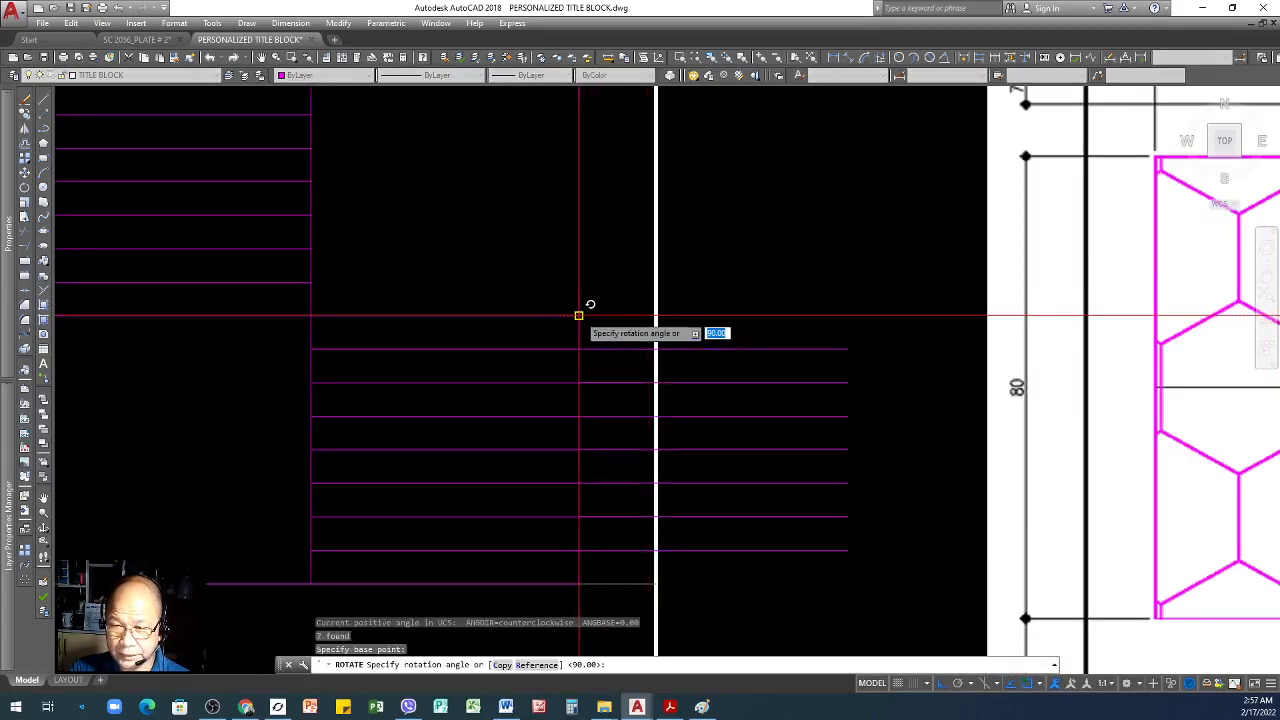
{"action": "scroll", "coordinate": [582, 354], "scroll_direction": "down", "scroll_amount": 4}
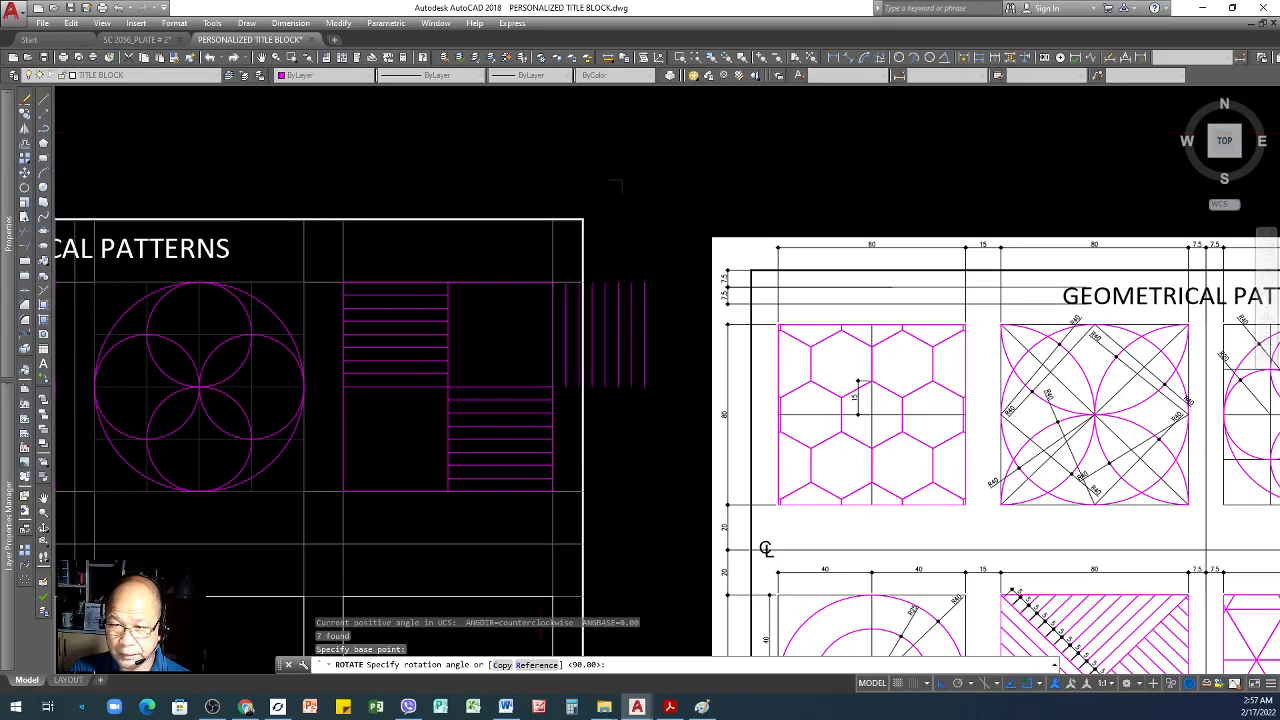
{"action": "key", "text": "Return"}
- Move the seven vertical lines into the fourth square's upper-right quadrant, from the square's right-edge midpoint to its centre
{"action": "scroll", "coordinate": [456, 250], "scroll_direction": "up", "scroll_amount": 5}
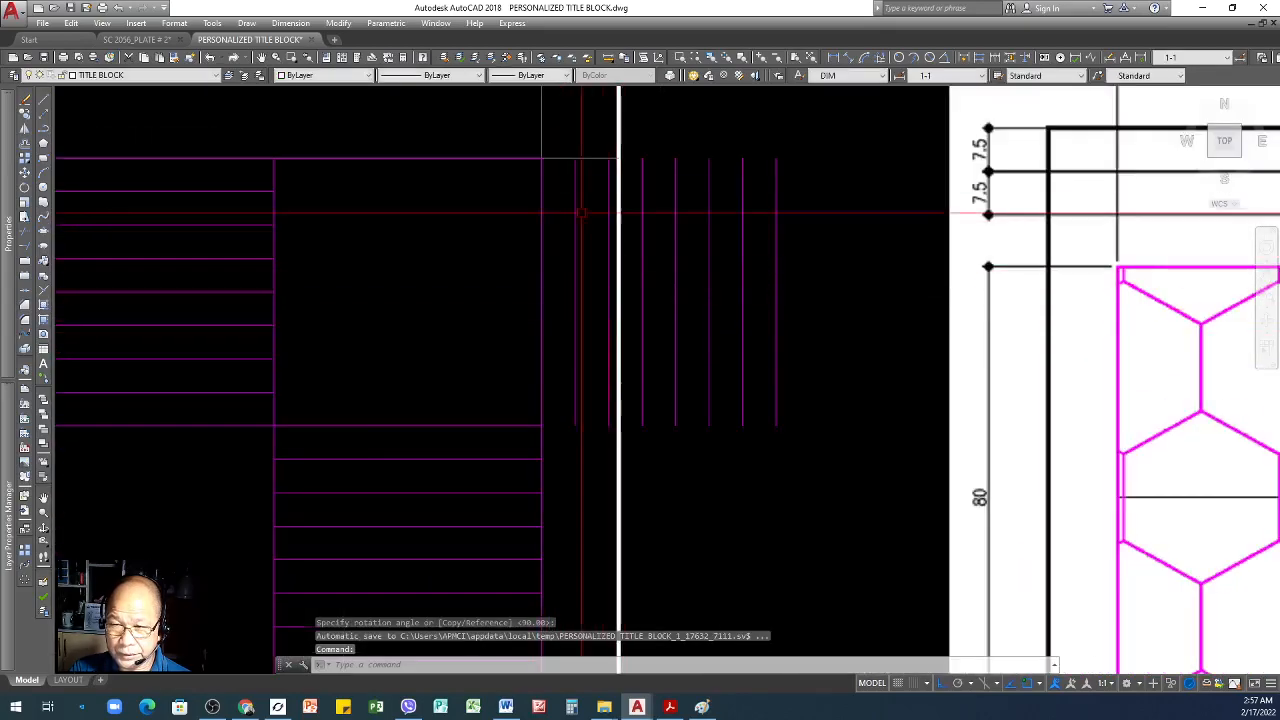
{"action": "left_click", "coordinate": [456, 121]}
{"action": "left_click", "coordinate": [845, 453]}
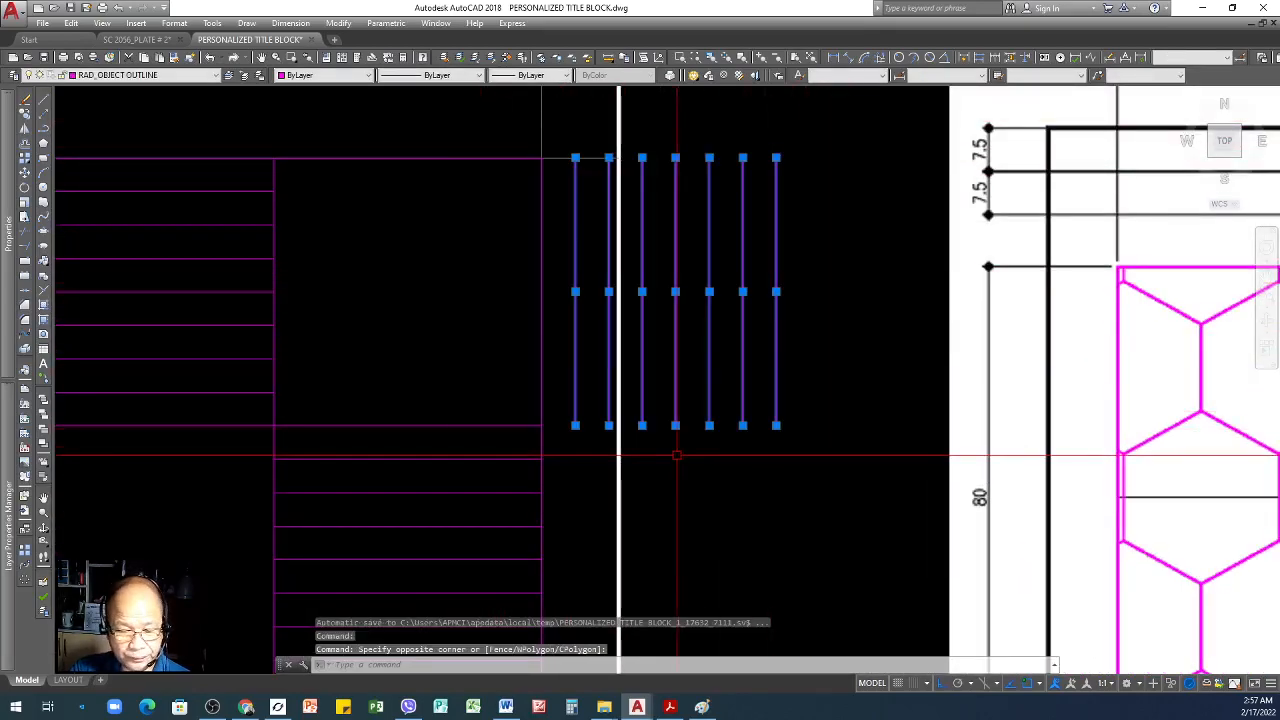
{"action": "key", "text": "Return"}
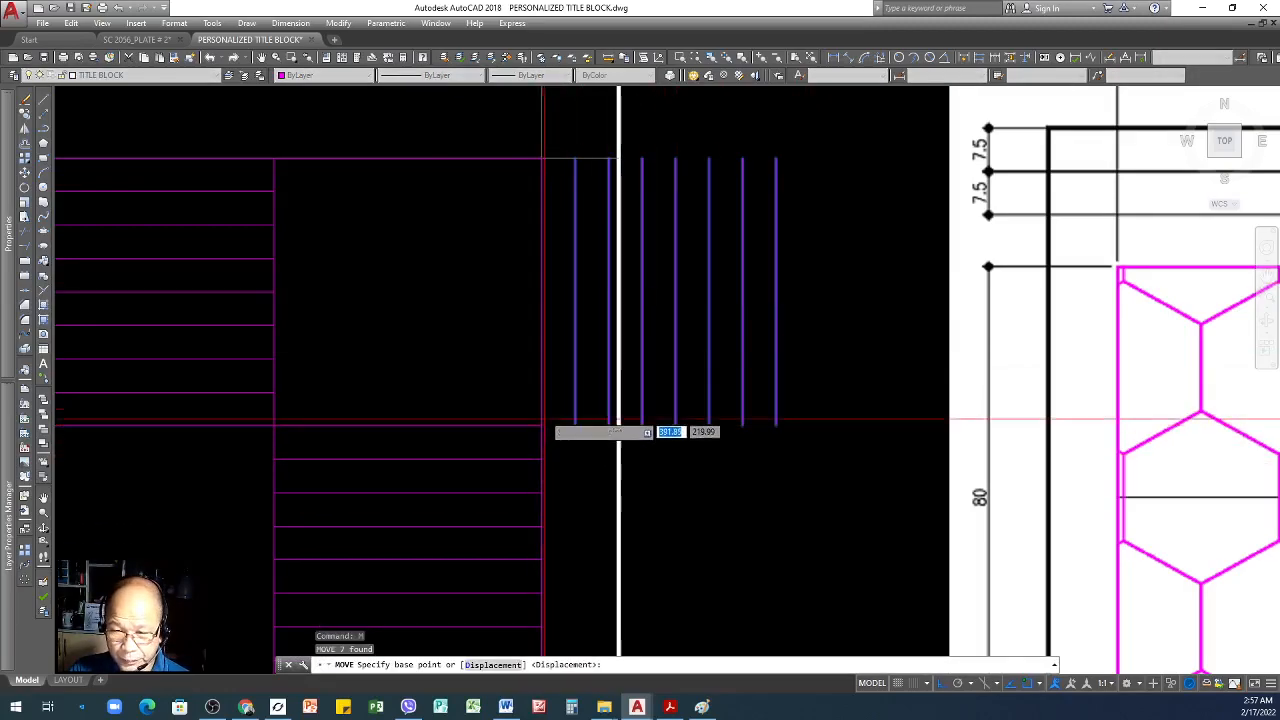
{"action": "left_click", "coordinate": [543, 426]}
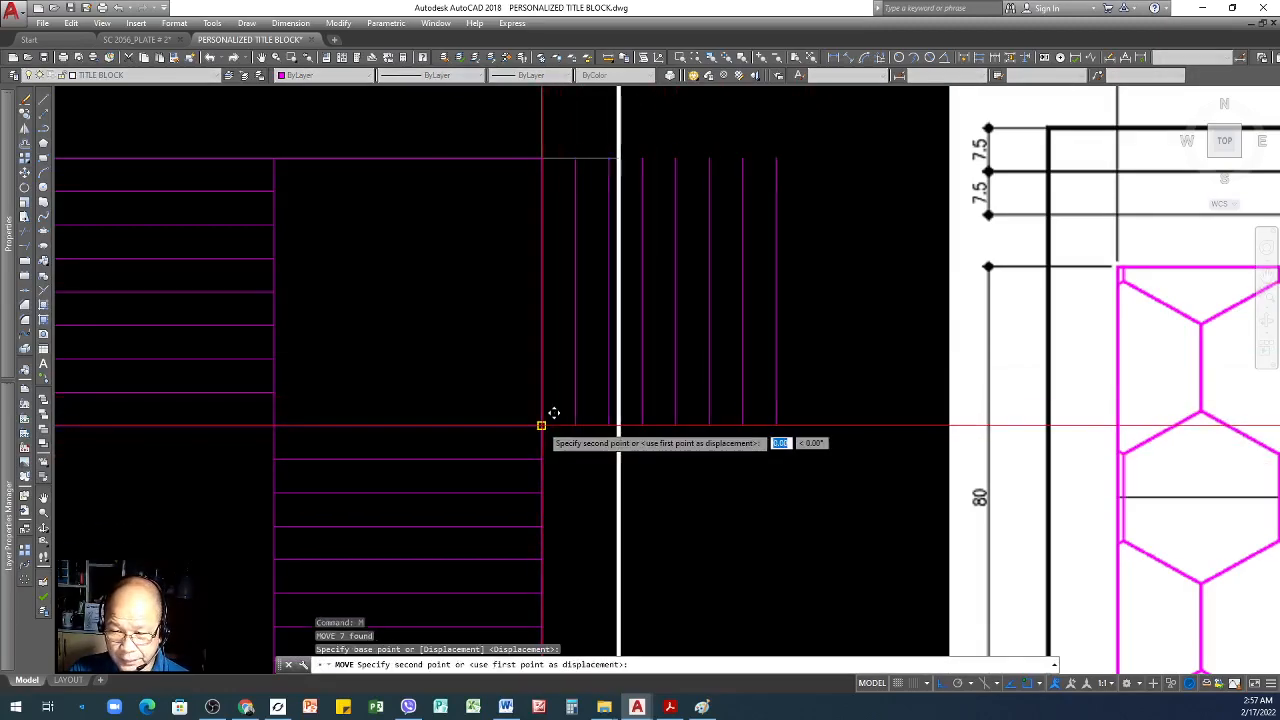
{"action": "left_click", "coordinate": [275, 426]}
- Copy the seven vertical lines into the lower-left quadrant, from the square's upper-right corner to its centre
{"action": "scroll", "coordinate": [755, 479], "scroll_direction": "down", "scroll_amount": 2}
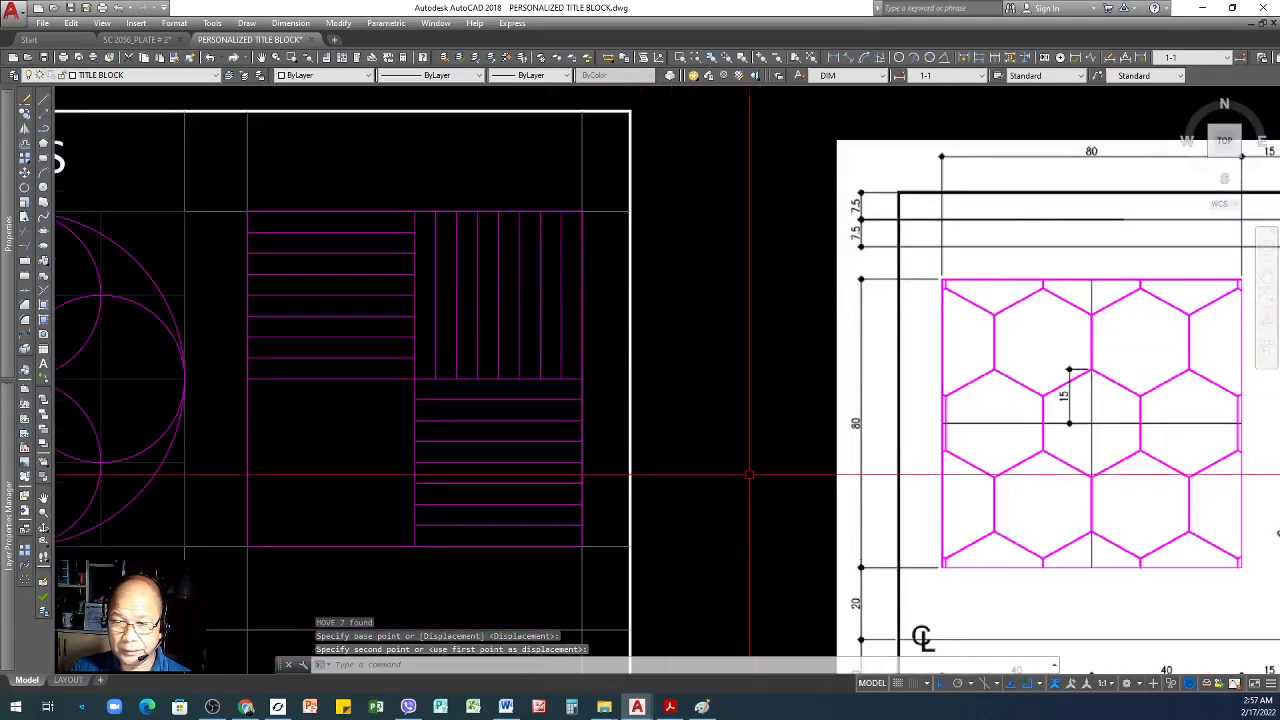
{"action": "left_click", "coordinate": [421, 185]}
{"action": "left_click", "coordinate": [570, 390]}
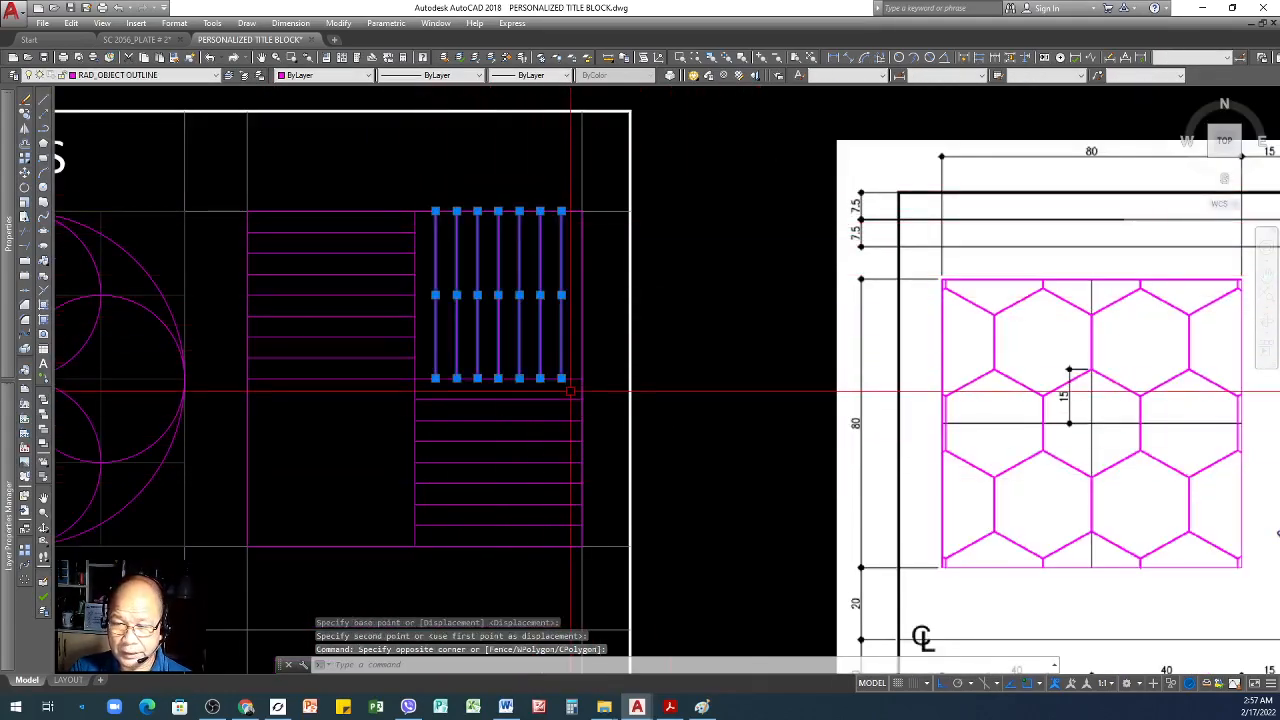
{"action": "type", "text": "o"}
{"action": "key", "text": "Return"}
{"action": "left_click", "coordinate": [581, 210]}
{"action": "left_click", "coordinate": [415, 378]}
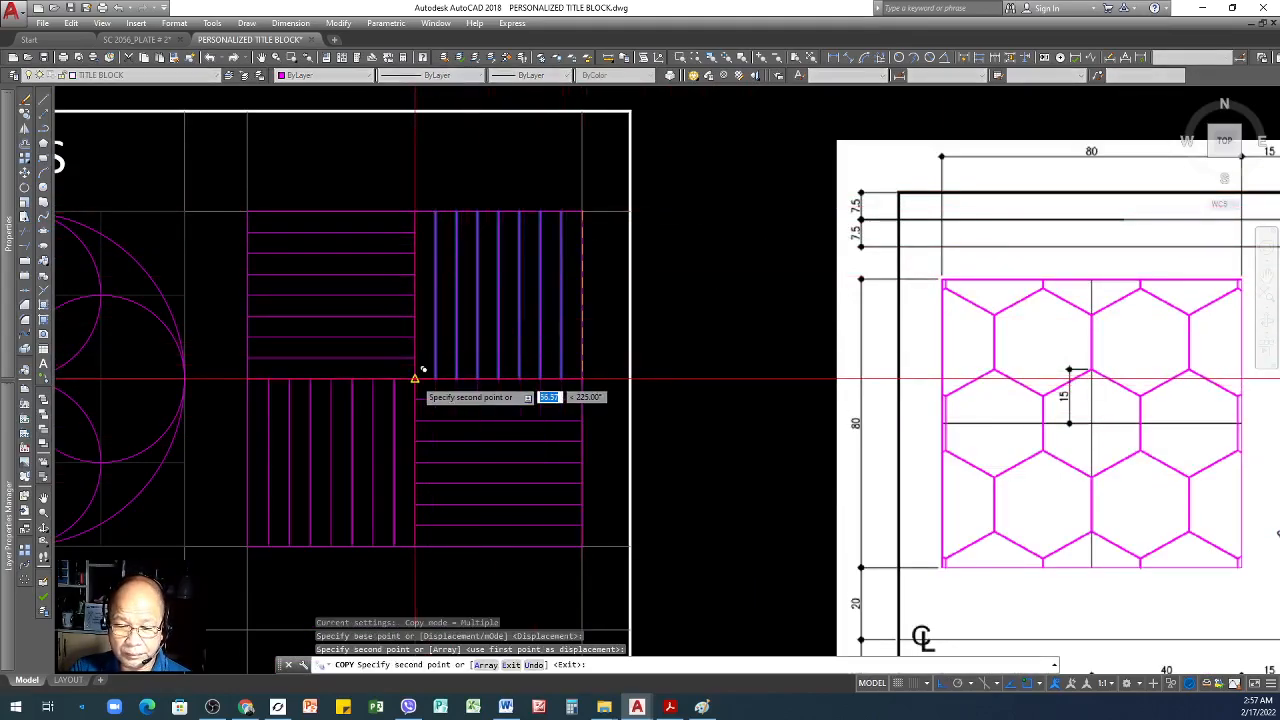
{"action": "key", "text": "Return"}
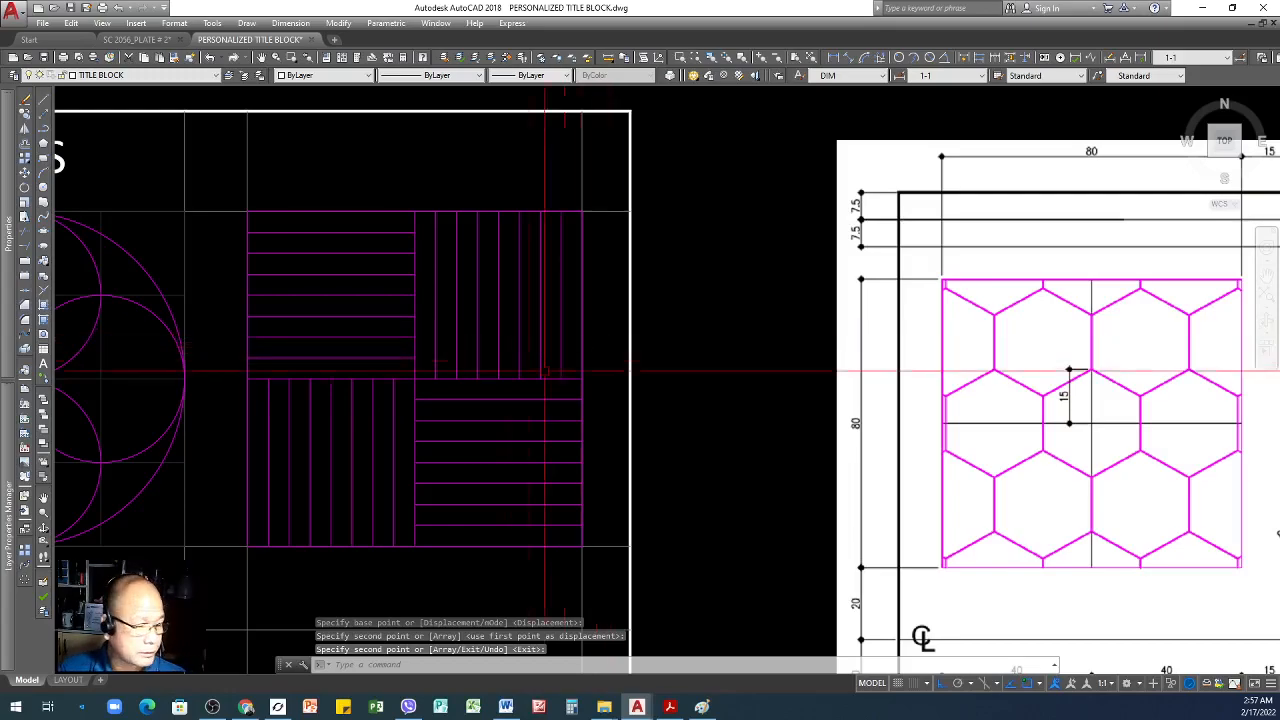
- Examine the reference sheet's first lower-row pattern, including its arc radii, leg widths and crossbar spacing
{"action": "scroll", "coordinate": [512, 350], "scroll_direction": "down", "scroll_amount": 2}
{"action": "scroll", "coordinate": [468, 336], "scroll_direction": "down", "scroll_amount": 2}
{"action": "scroll", "coordinate": [489, 480], "scroll_direction": "up", "scroll_amount": 2}
{"action": "scroll", "coordinate": [612, 316], "scroll_direction": "down", "scroll_amount": 2}
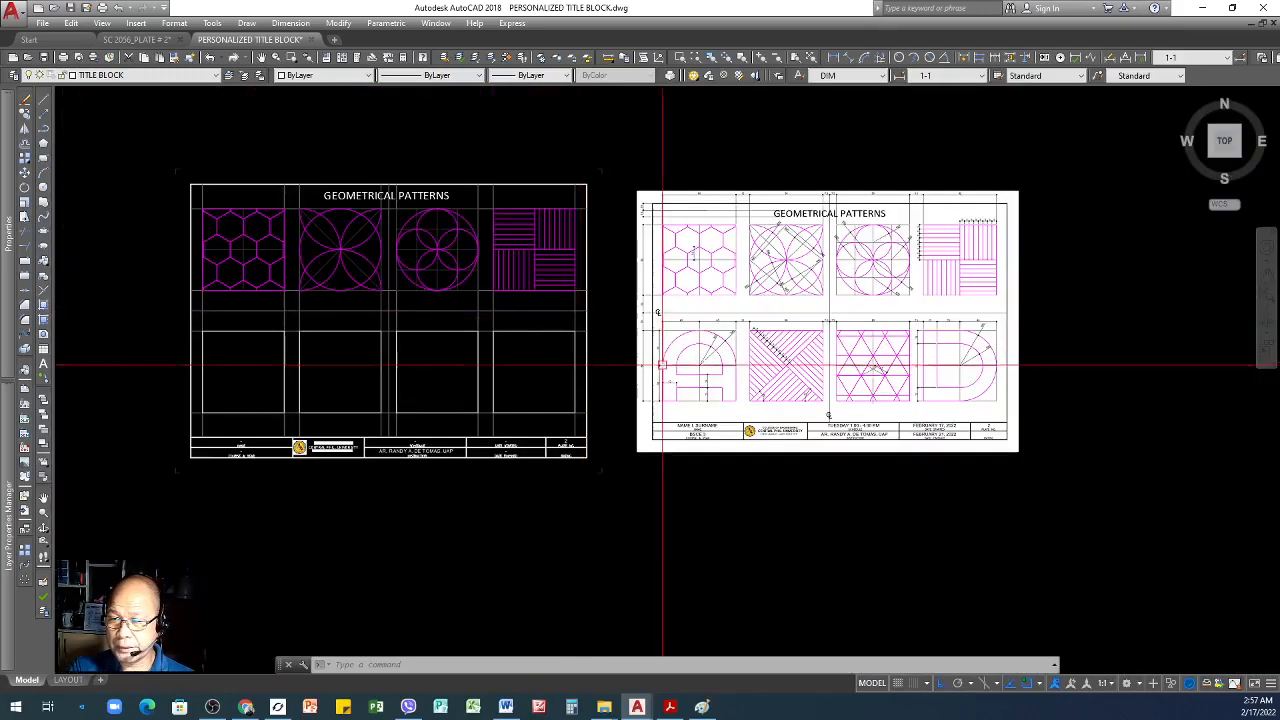
{"action": "scroll", "coordinate": [718, 392], "scroll_direction": "up", "scroll_amount": 4}
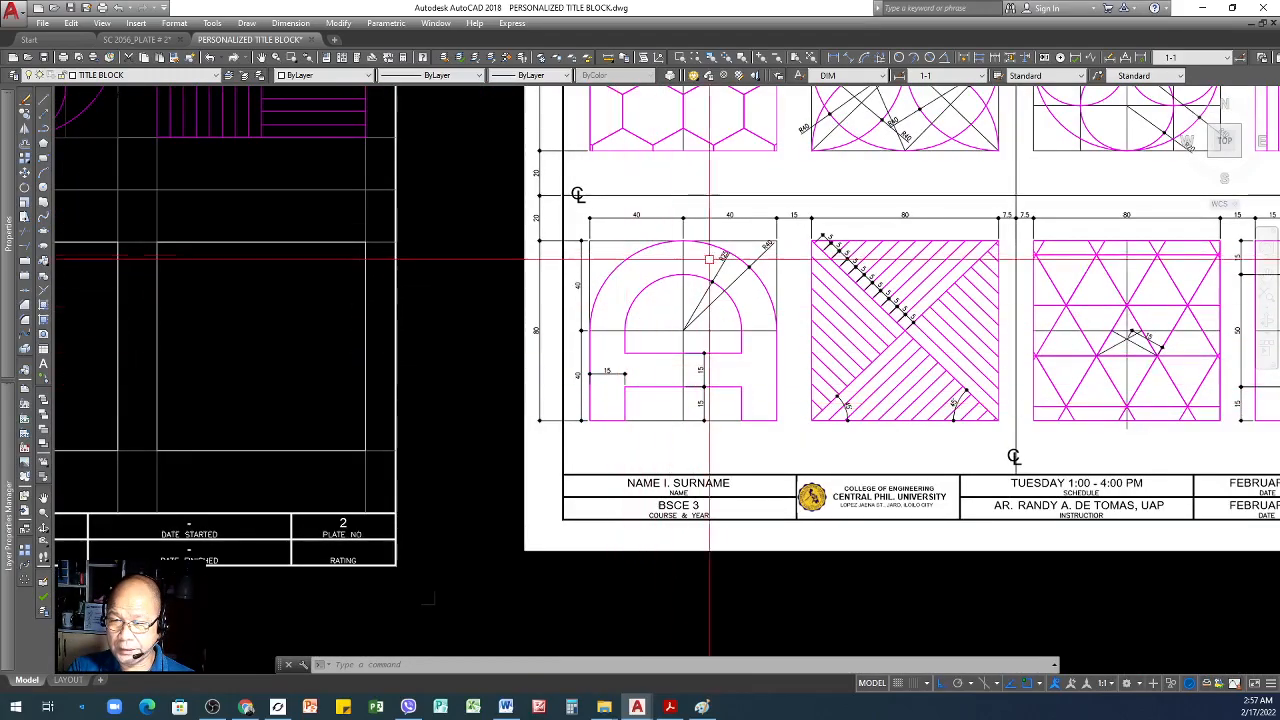
{"action": "scroll", "coordinate": [798, 383], "scroll_direction": "down", "scroll_amount": 2}
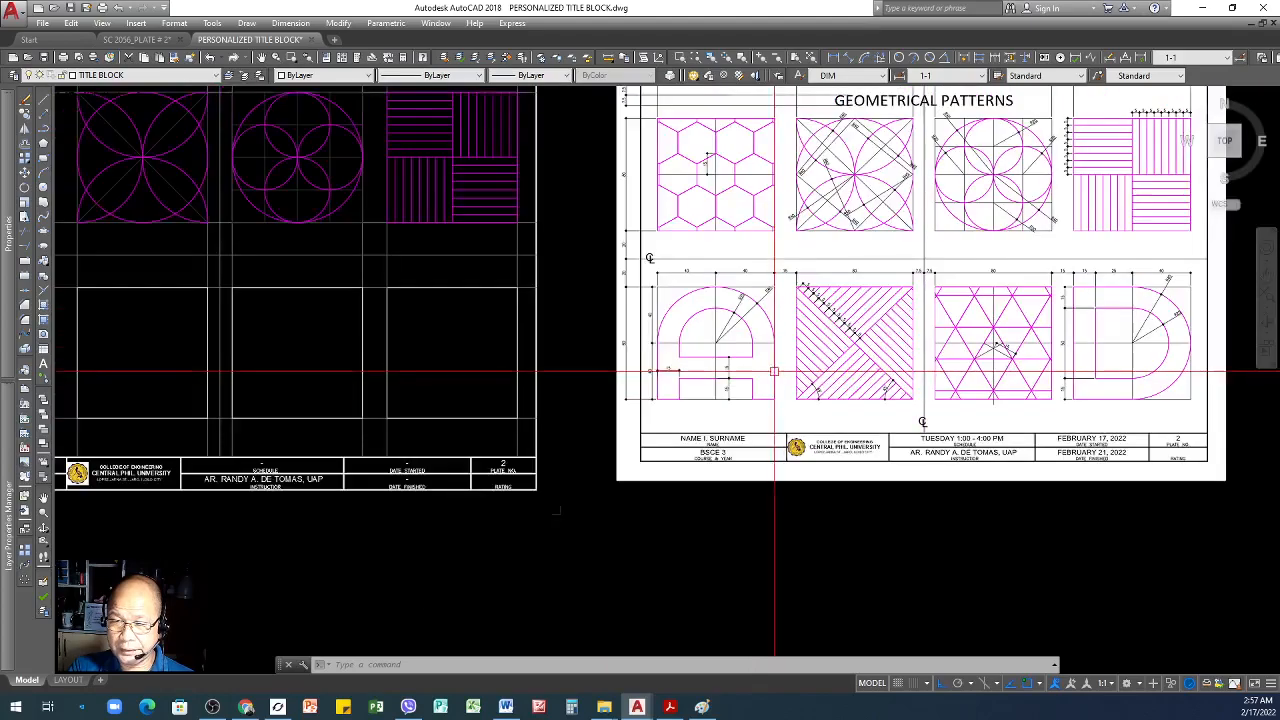
{"action": "scroll", "coordinate": [697, 384], "scroll_direction": "up", "scroll_amount": 5}
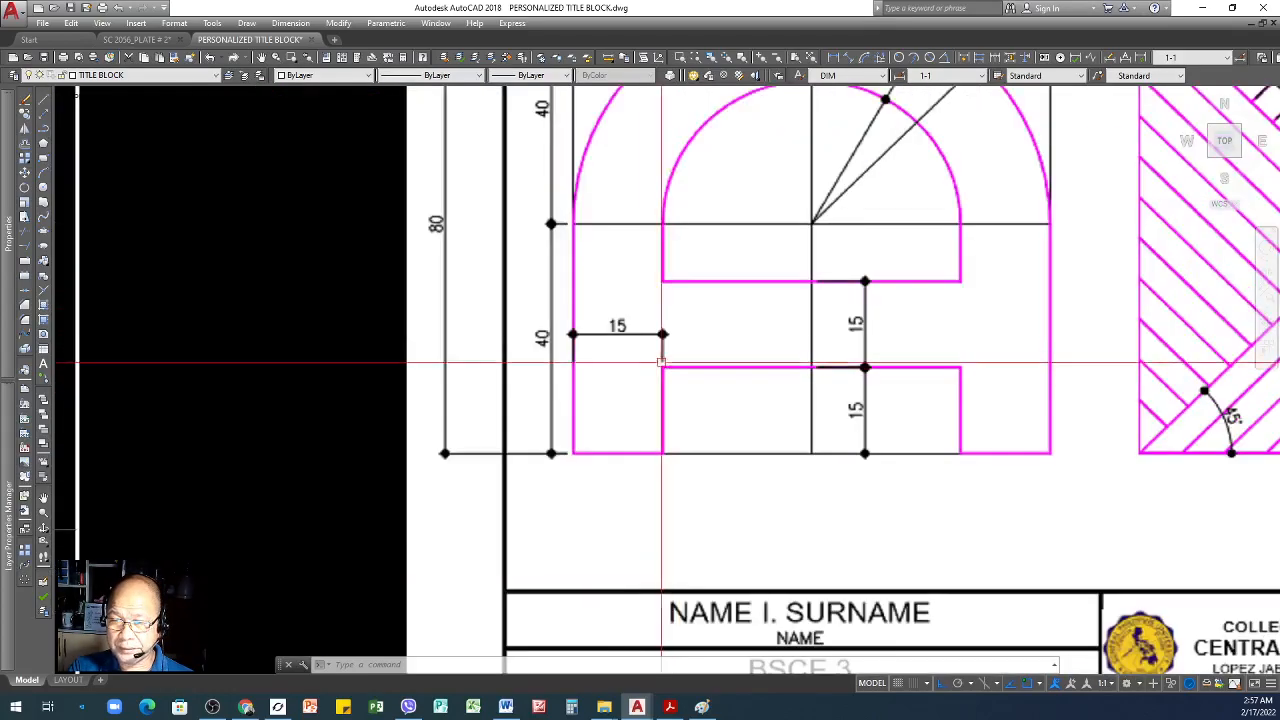
{"action": "scroll", "coordinate": [849, 440], "scroll_direction": "down", "scroll_amount": 2}
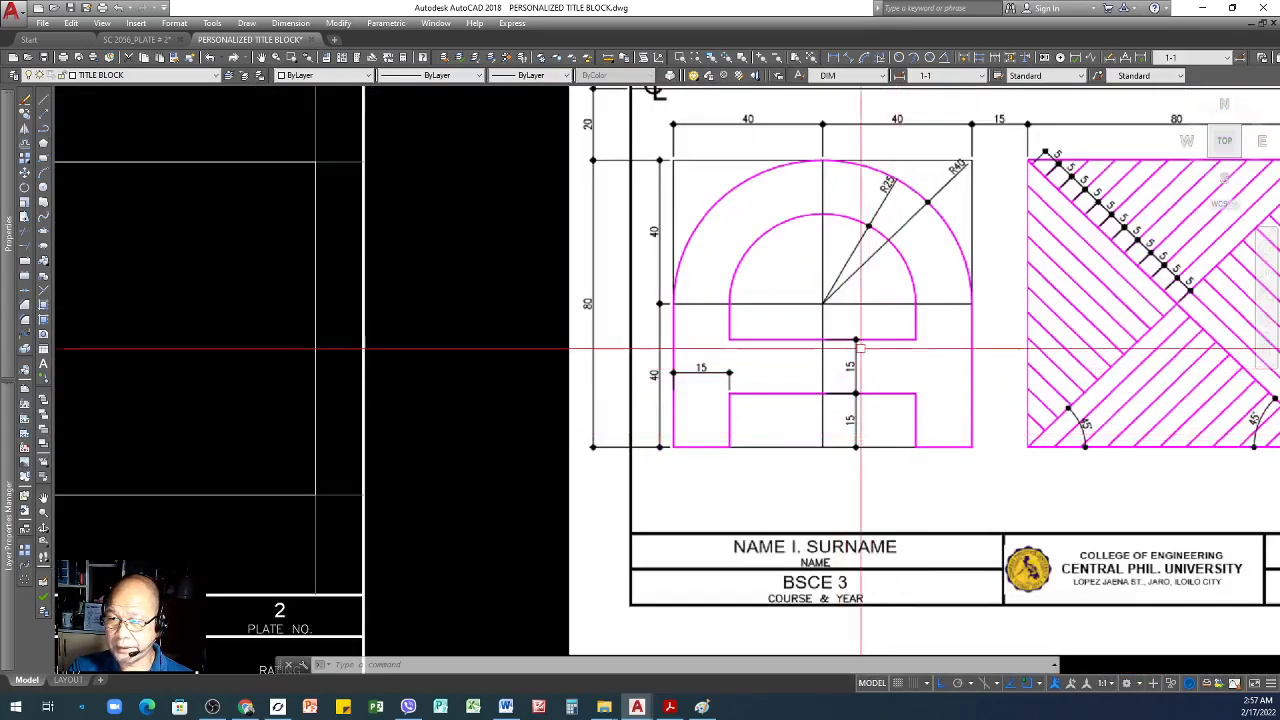
{"action": "scroll", "coordinate": [832, 330], "scroll_direction": "down", "scroll_amount": 2}
{"action": "scroll", "coordinate": [758, 355], "scroll_direction": "up", "scroll_amount": 4}
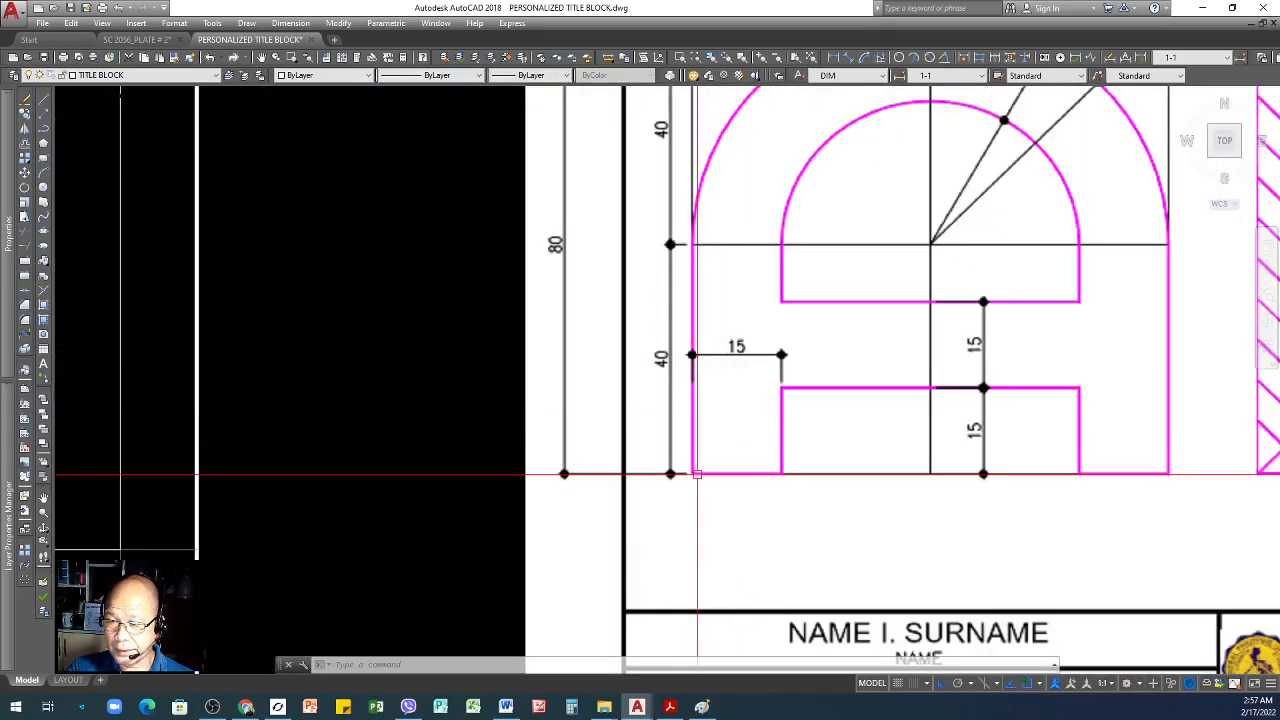
{"action": "scroll", "coordinate": [757, 318], "scroll_direction": "down", "scroll_amount": 2}
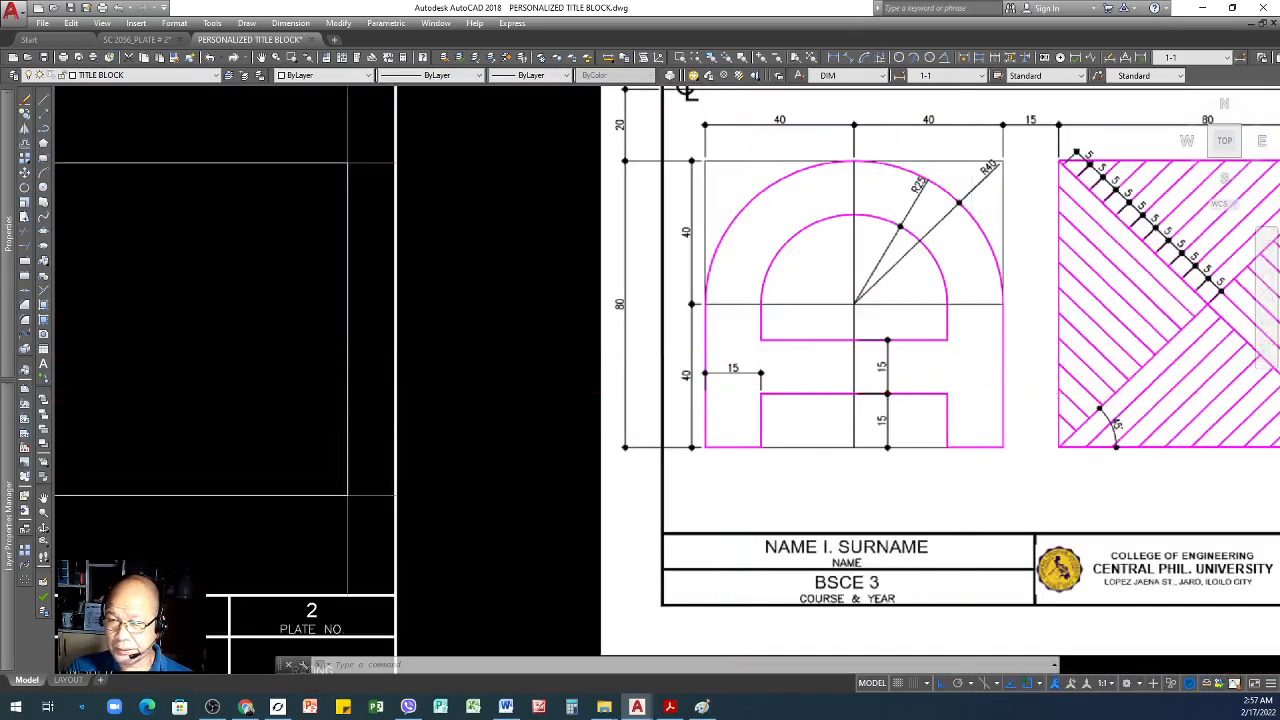
{"action": "scroll", "coordinate": [935, 365], "scroll_direction": "down", "scroll_amount": 2}
{"action": "scroll", "coordinate": [903, 381], "scroll_direction": "up", "scroll_amount": 2}
{"action": "scroll", "coordinate": [808, 379], "scroll_direction": "down", "scroll_amount": 4}
{"action": "scroll", "coordinate": [875, 285], "scroll_direction": "up", "scroll_amount": 2}
{"action": "scroll", "coordinate": [875, 285], "scroll_direction": "down", "scroll_amount": 2}
{"action": "scroll", "coordinate": [927, 297], "scroll_direction": "up", "scroll_amount": 4}
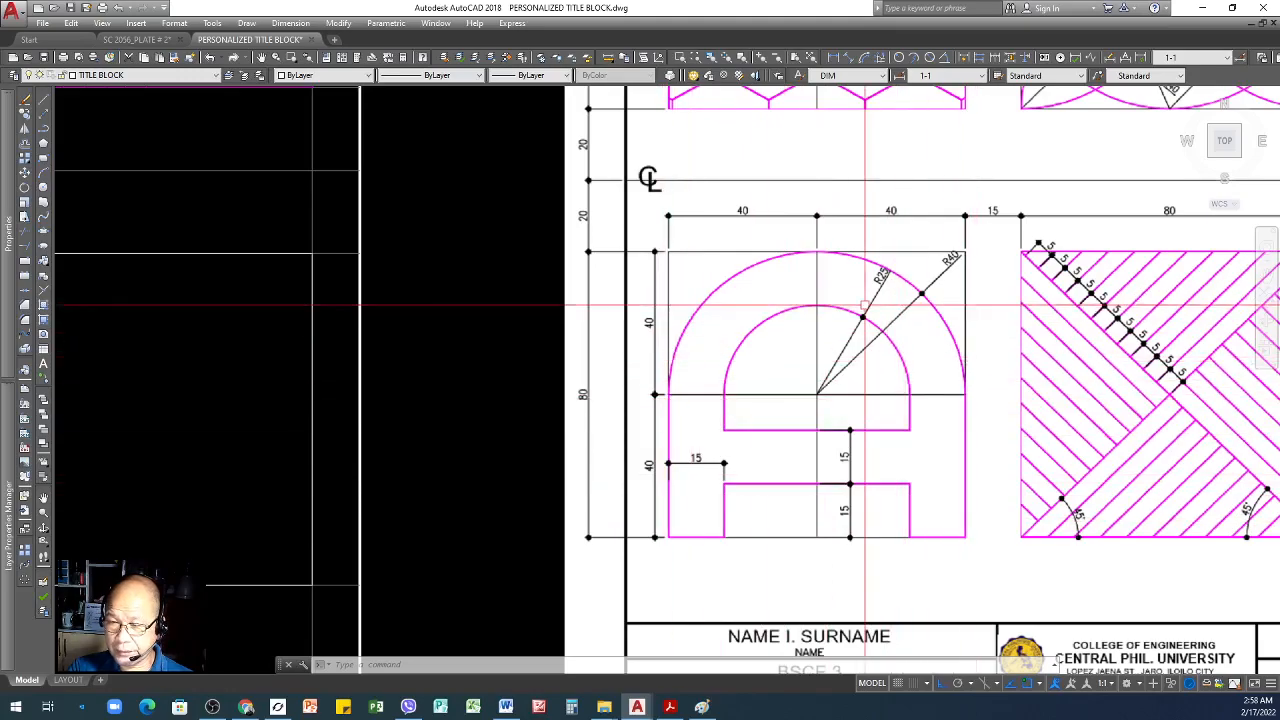
{"action": "scroll", "coordinate": [760, 277], "scroll_direction": "down", "scroll_amount": 6}
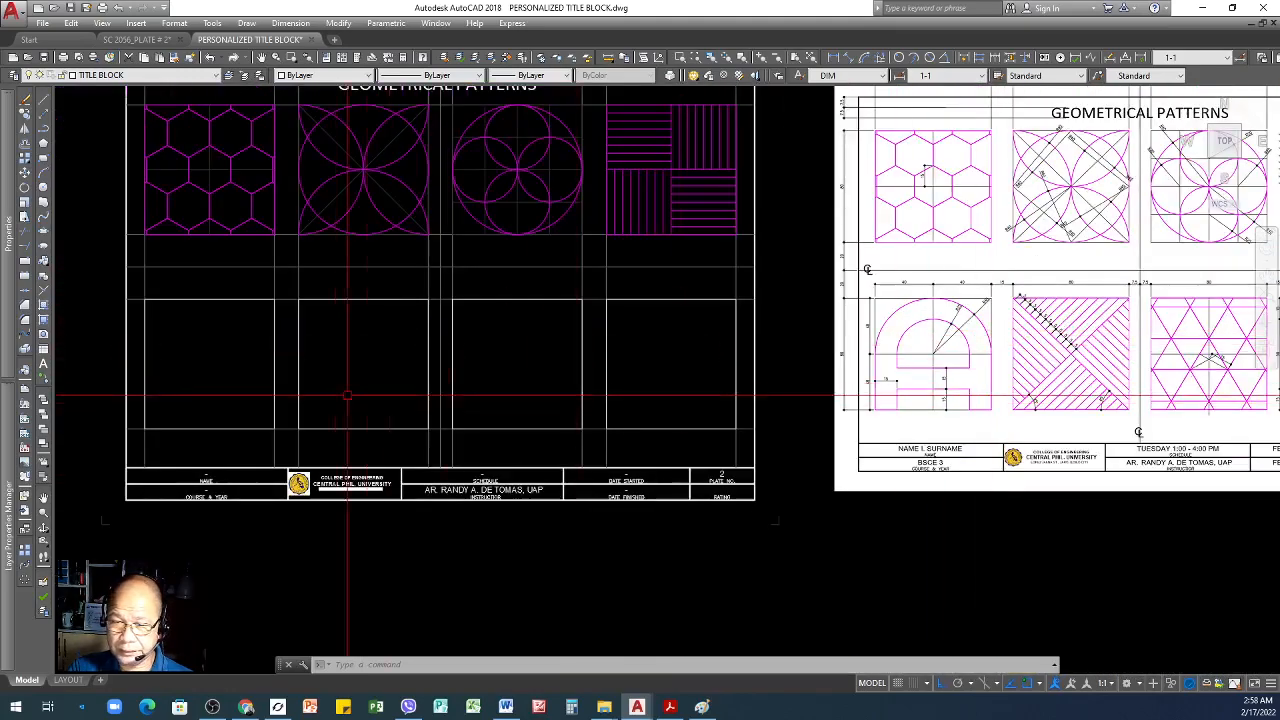
- Draw vertical and horizontal centre lines between the edge midpoints of the first square in the lower row
{"action": "scroll", "coordinate": [143, 353], "scroll_direction": "up", "scroll_amount": 3}
{"action": "type", "text": "l"}
{"action": "key", "text": "Return"}
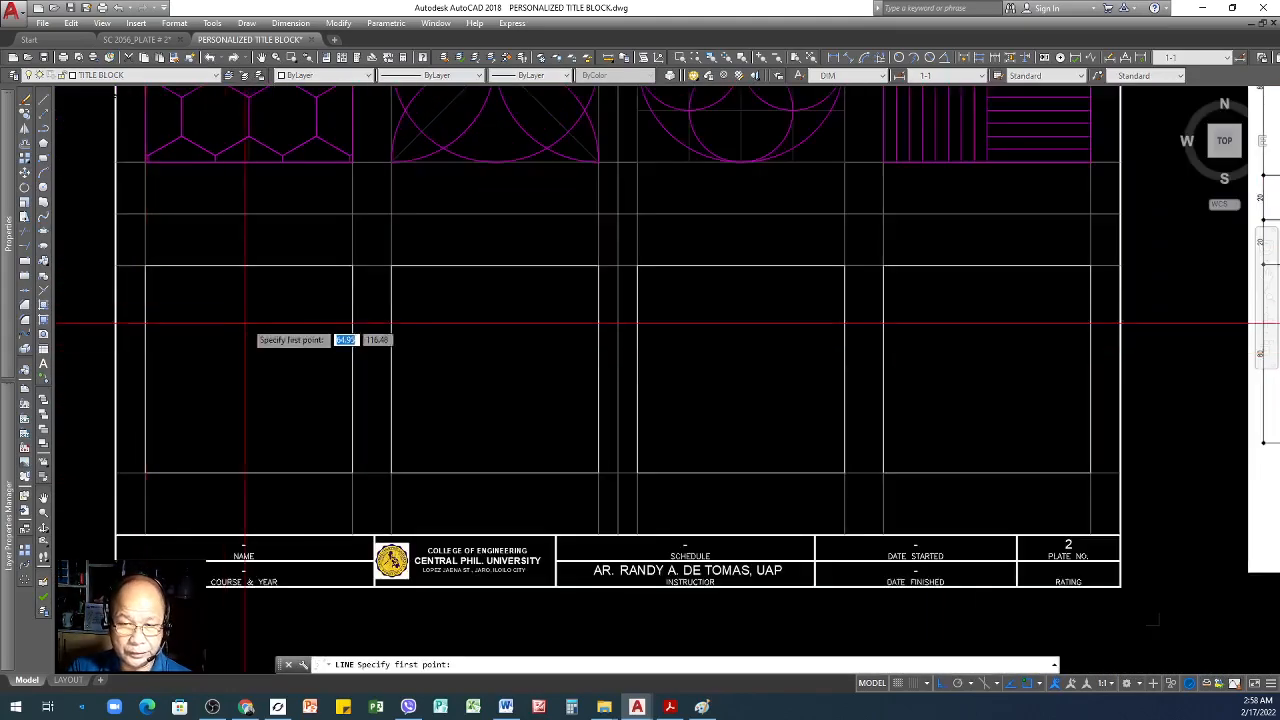
{"action": "left_click", "coordinate": [249, 265]}
{"action": "left_click", "coordinate": [249, 472]}
{"action": "key", "text": "Return"}
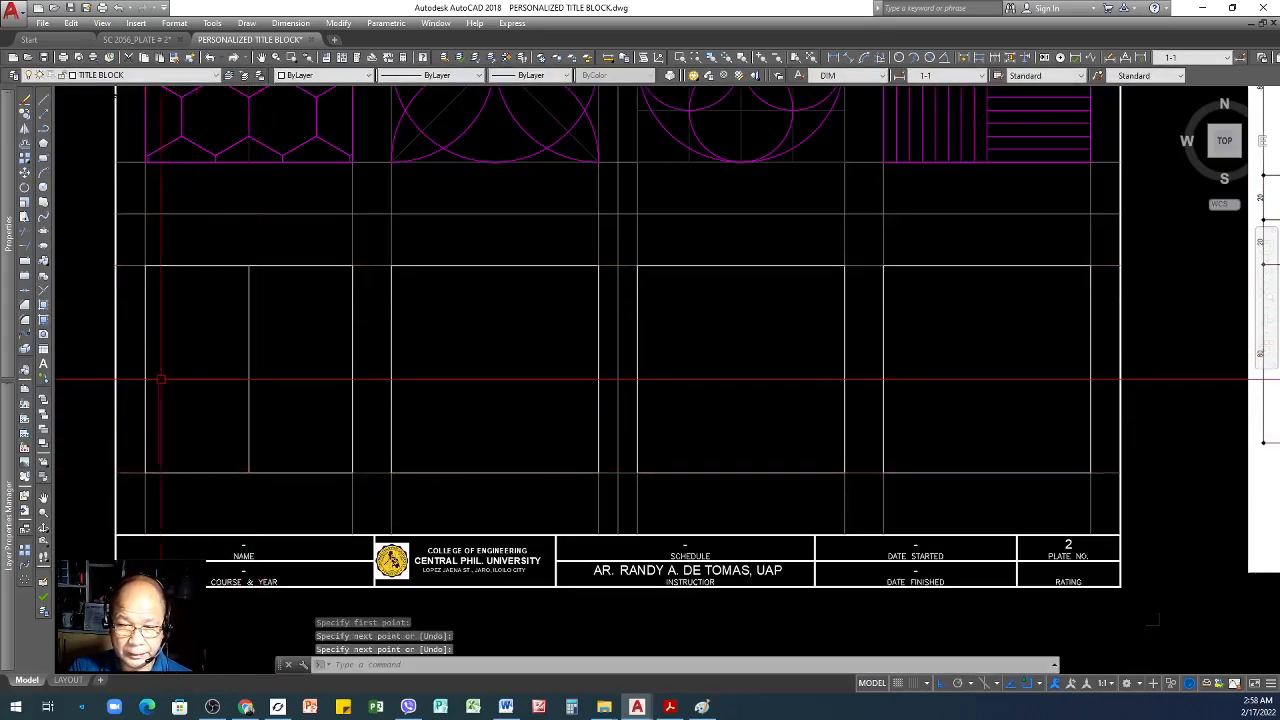
{"action": "key", "text": "Return"}
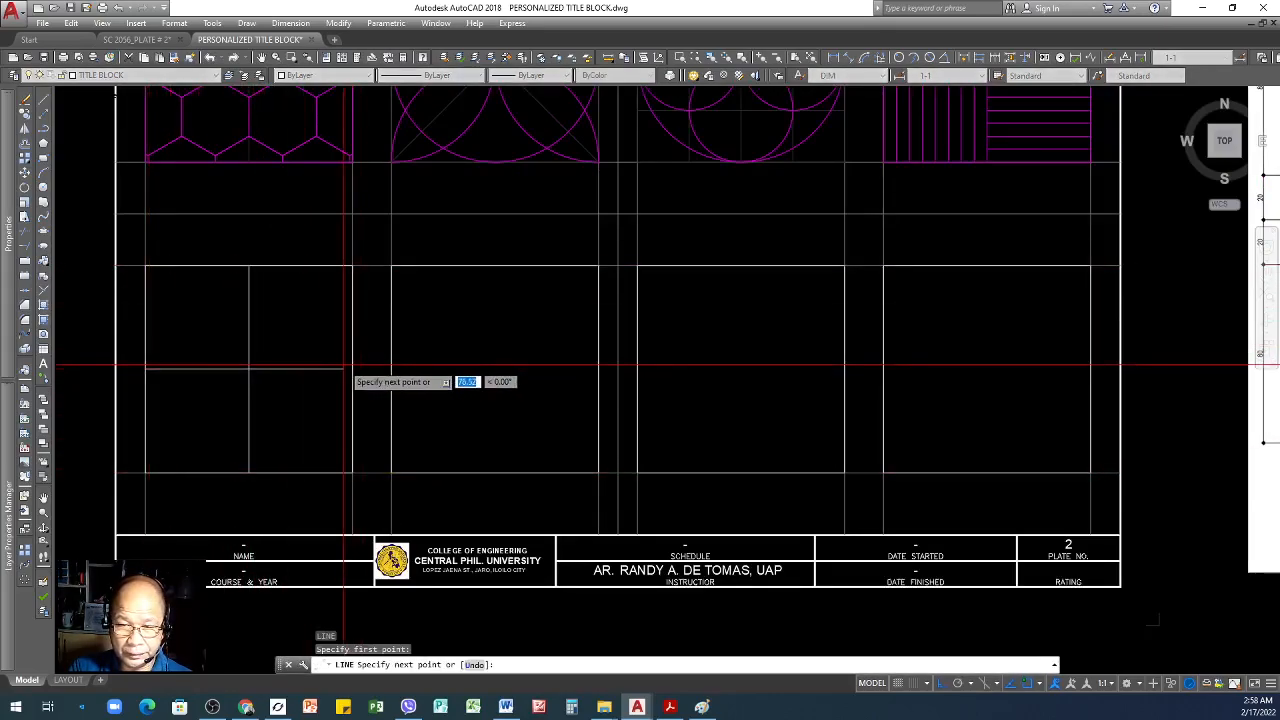
{"action": "left_click", "coordinate": [352, 369]}
{"action": "key", "text": "Return"}
{"action": "scroll", "coordinate": [360, 360], "scroll_direction": "down", "scroll_amount": 2}
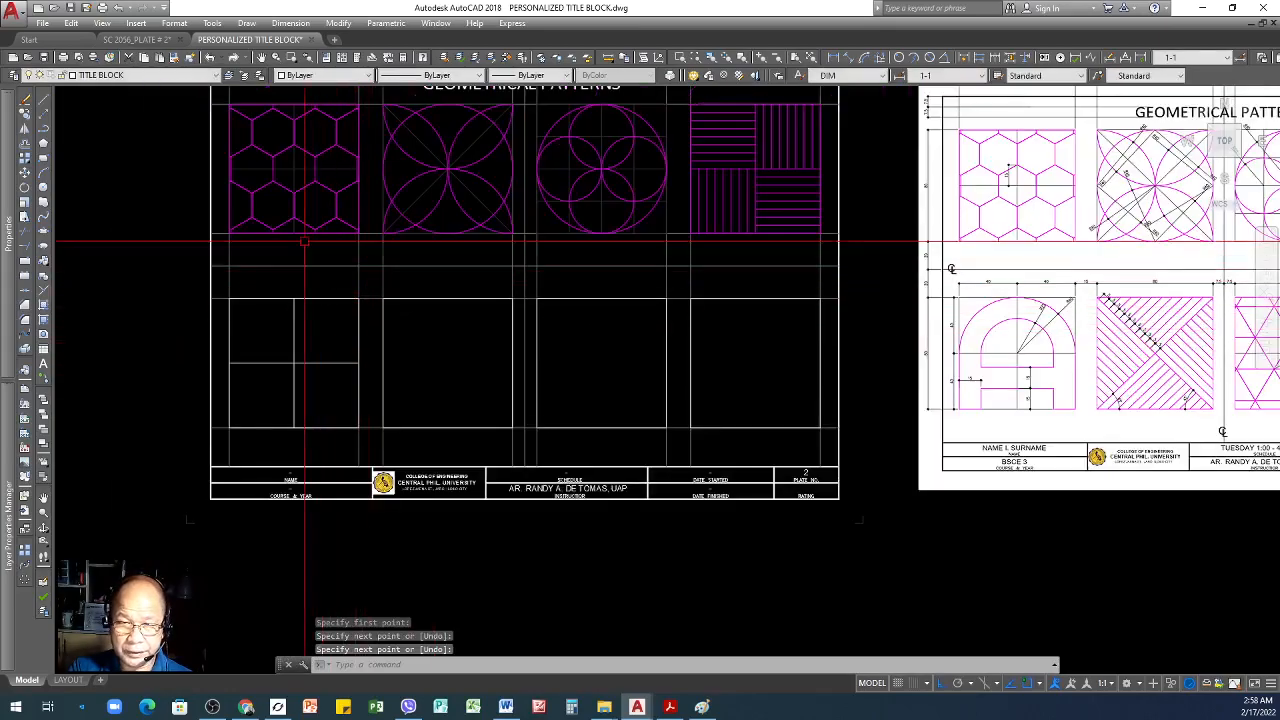
- Match the properties of the first lower square's two centre lines to those of a thin grey construction line
{"action": "left_click", "coordinate": [174, 60]}
{"action": "scroll", "coordinate": [300, 175], "scroll_direction": "up", "scroll_amount": 2}
{"action": "left_click", "coordinate": [305, 172]}
{"action": "left_click", "coordinate": [340, 450]}
{"action": "left_click", "coordinate": [288, 496]}
{"action": "scroll", "coordinate": [575, 314], "scroll_direction": "down", "scroll_amount": 3}
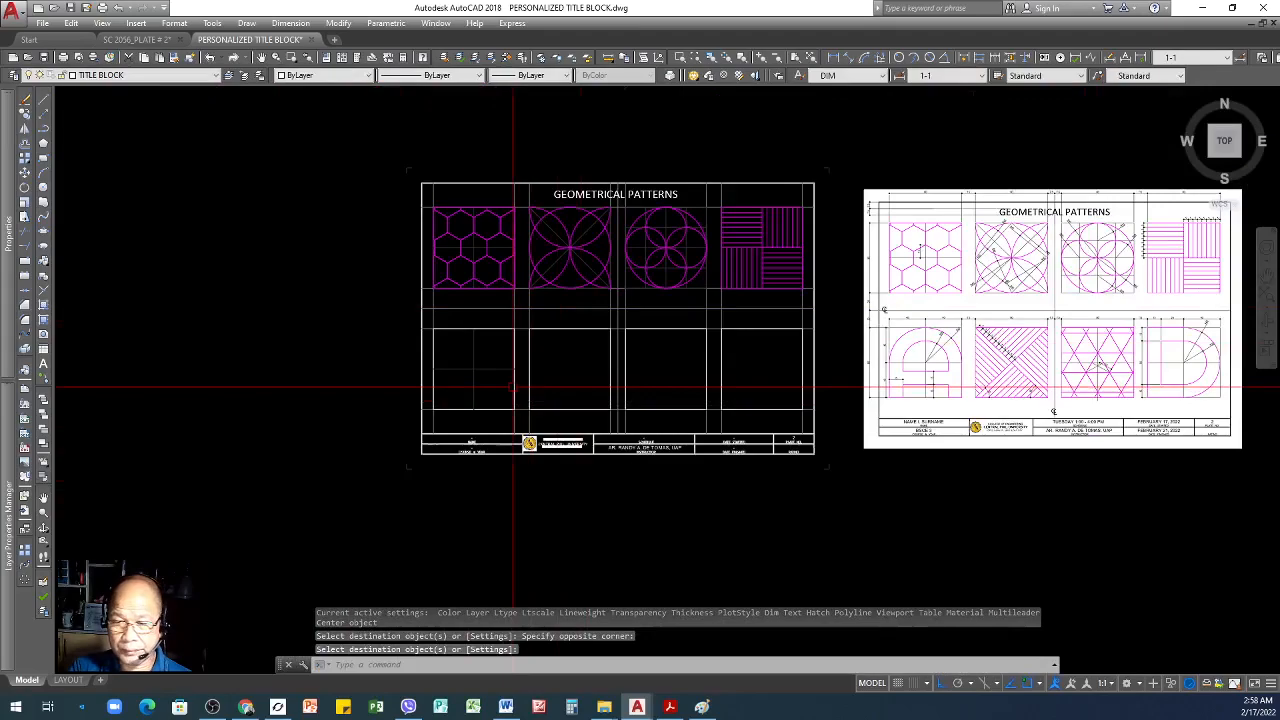
{"action": "scroll", "coordinate": [488, 360], "scroll_direction": "up", "scroll_amount": 3}
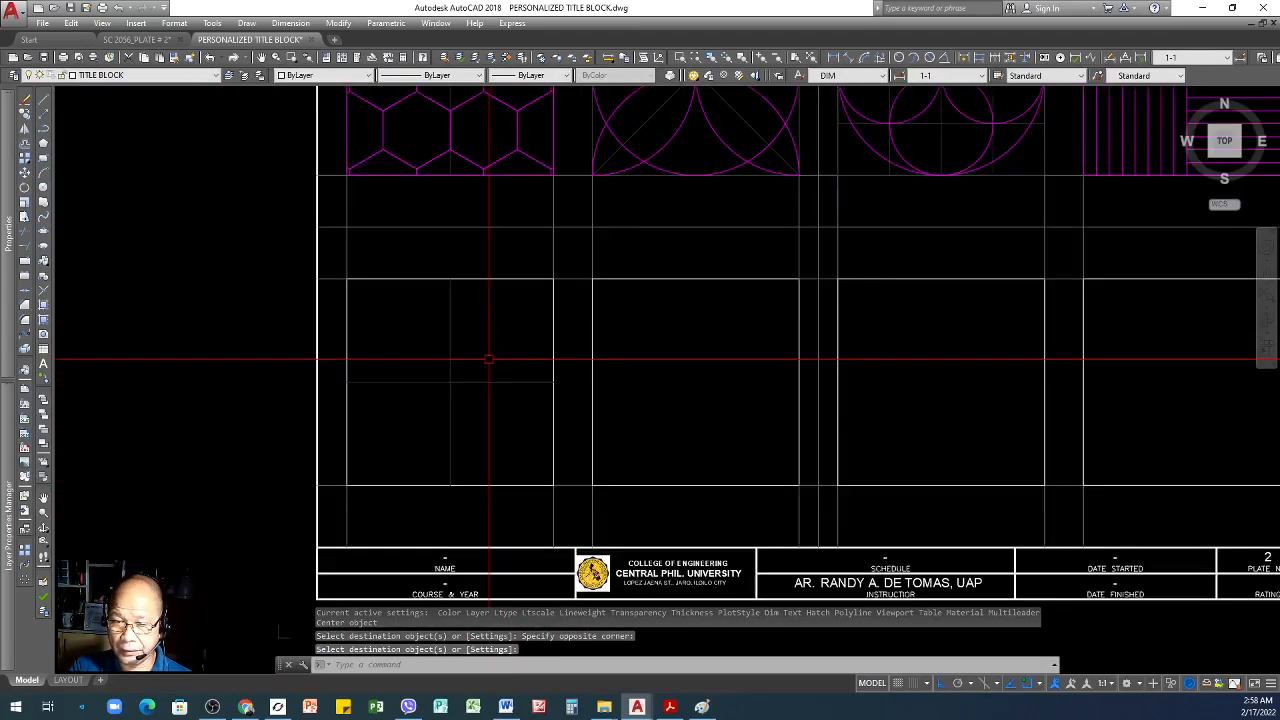
{"action": "key", "text": "Escape"}
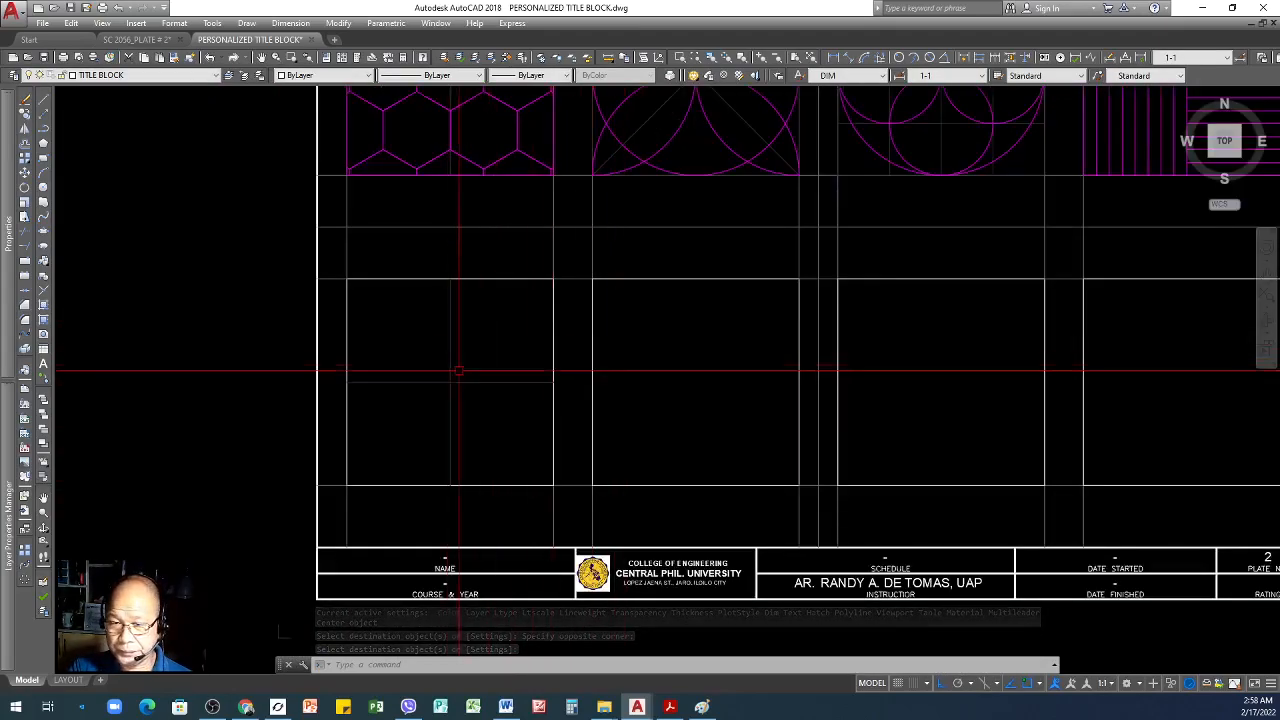
{"action": "scroll", "coordinate": [488, 360], "scroll_direction": "down", "scroll_amount": 3}
{"action": "scroll", "coordinate": [514, 466], "scroll_direction": "up", "scroll_amount": 2}
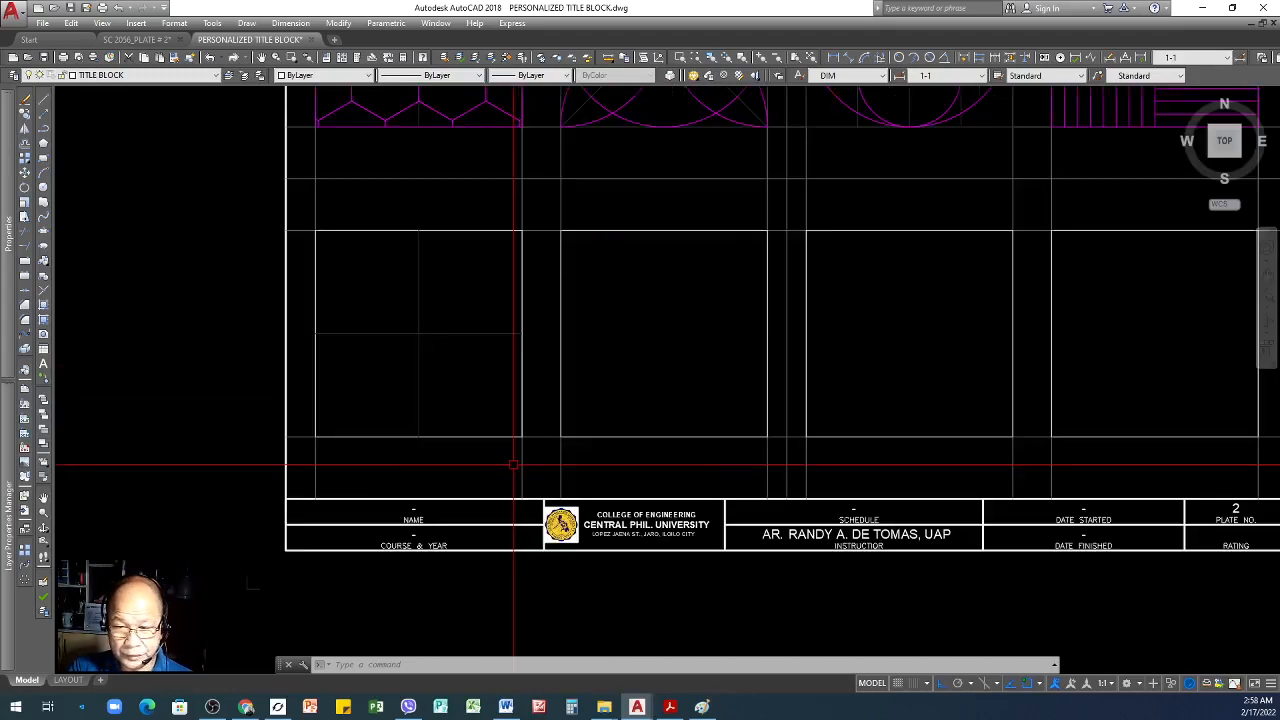
{"action": "left_click", "coordinate": [518, 460]}
{"action": "left_click", "coordinate": [410, 463]}
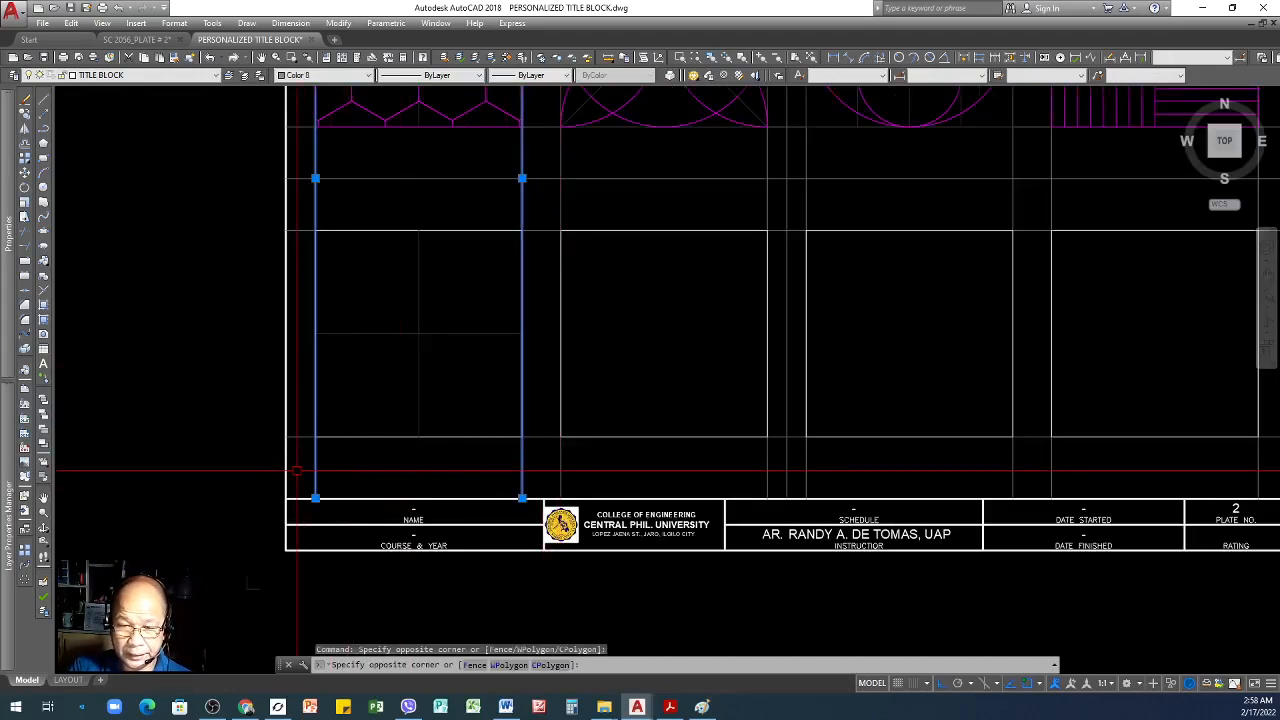
{"action": "left_click", "coordinate": [300, 470]}
{"action": "key", "text": "Escape"}
{"action": "key", "text": "Escape"}
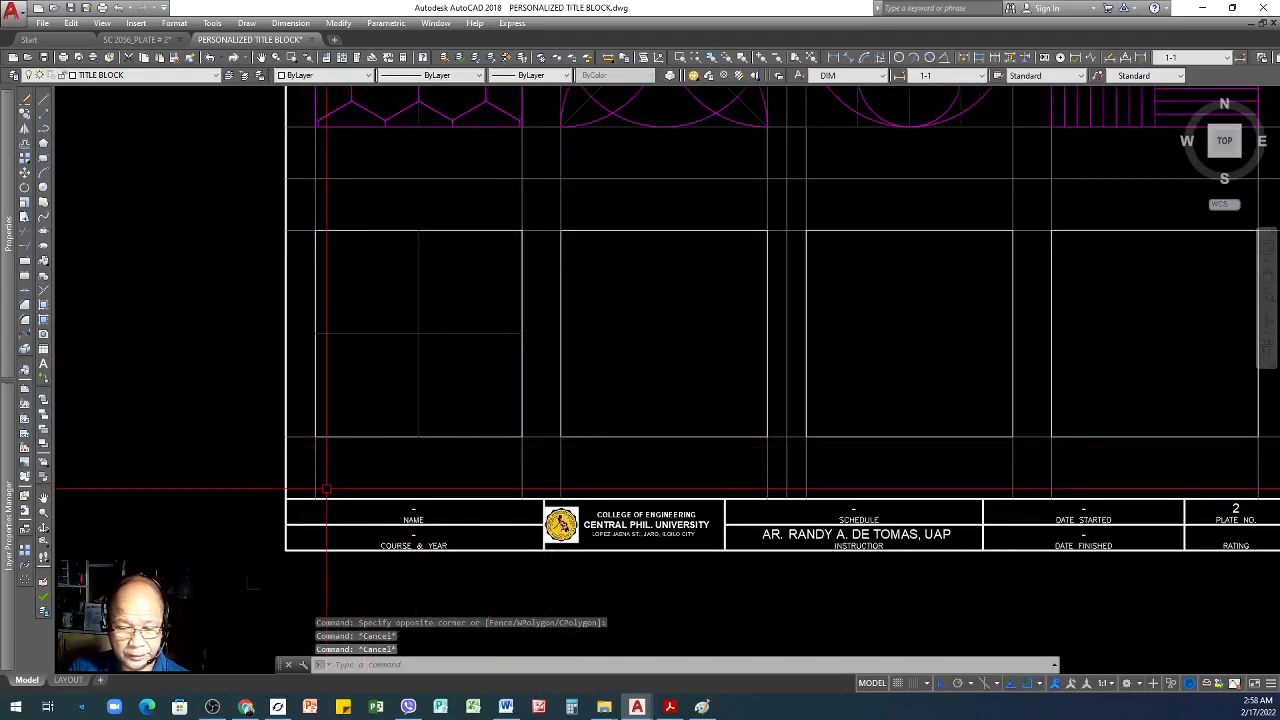
- Offset the two vertical guide lines along the first lower square's sides inward by 15
{"action": "type", "text": "o"}
{"action": "key", "text": "Return"}
{"action": "type", "text": "15"}
{"action": "key", "text": "Return"}
{"action": "left_click", "coordinate": [316, 463]}
{"action": "left_click", "coordinate": [466, 466]}
{"action": "left_click", "coordinate": [523, 463]}
{"action": "left_click", "coordinate": [425, 468]}
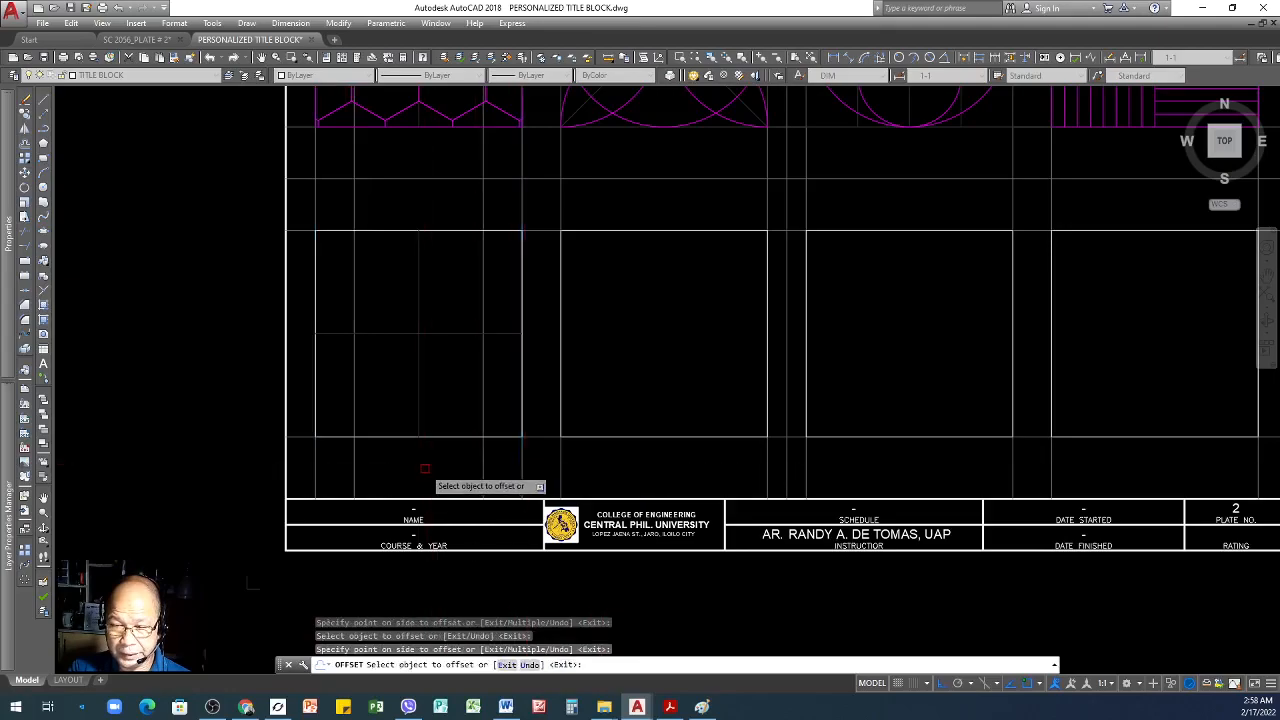
{"action": "key", "text": "Return"}
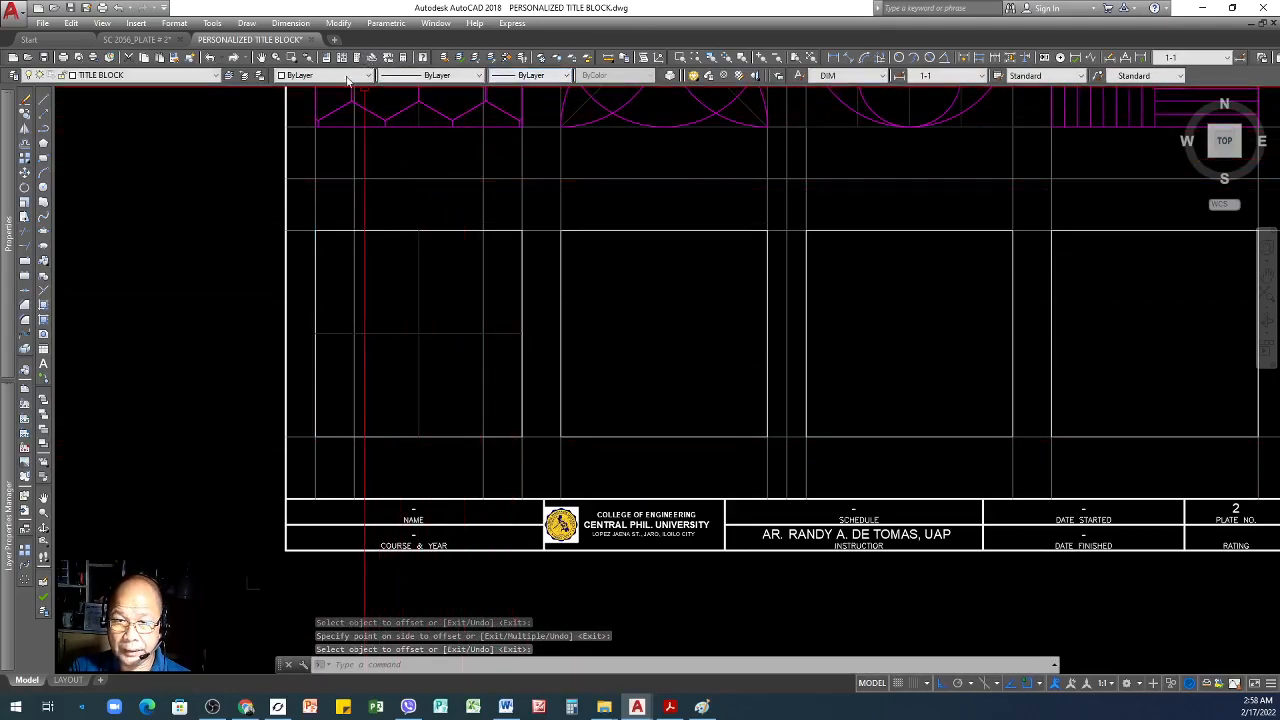
- Match the properties of the two inward-offset vertical lines in the first lower square to the magenta hexagon pattern lines
{"action": "left_click", "coordinate": [174, 58]}
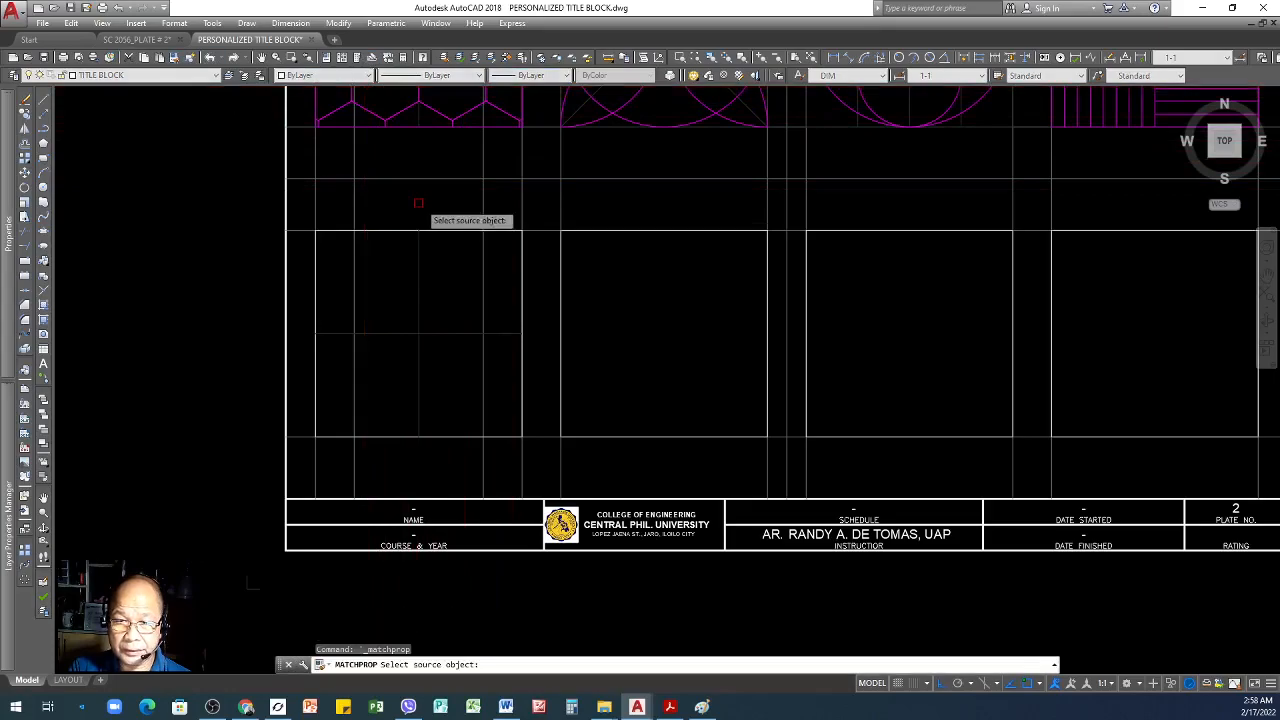
{"action": "left_click", "coordinate": [446, 113]}
{"action": "left_click", "coordinate": [484, 274]}
{"action": "left_click", "coordinate": [350, 291]}
{"action": "left_click", "coordinate": [355, 298]}
{"action": "left_click", "coordinate": [355, 298]}
{"action": "key", "text": "Return"}
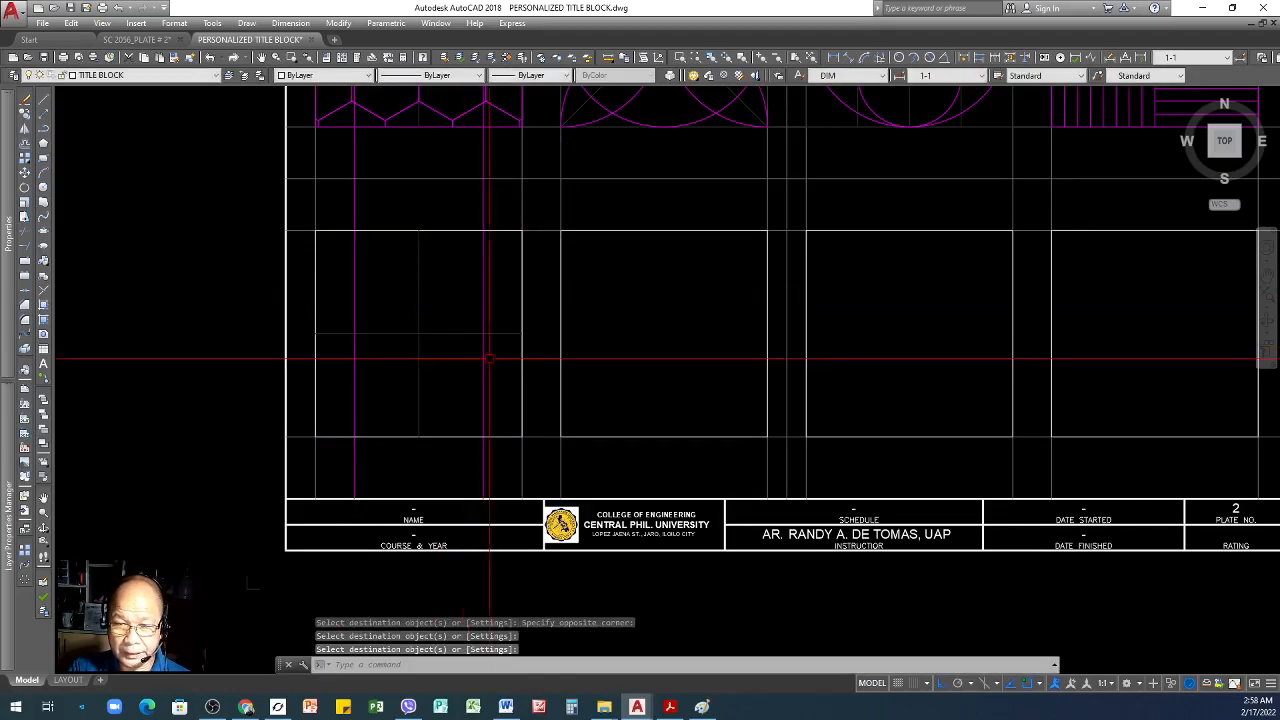
- Draw two concentric circles where the centre lines cross: radius 25 reaching the magenta verticals and radius 40 reaching the square's sides
{"action": "scroll", "coordinate": [380, 388], "scroll_direction": "down", "scroll_amount": 2}
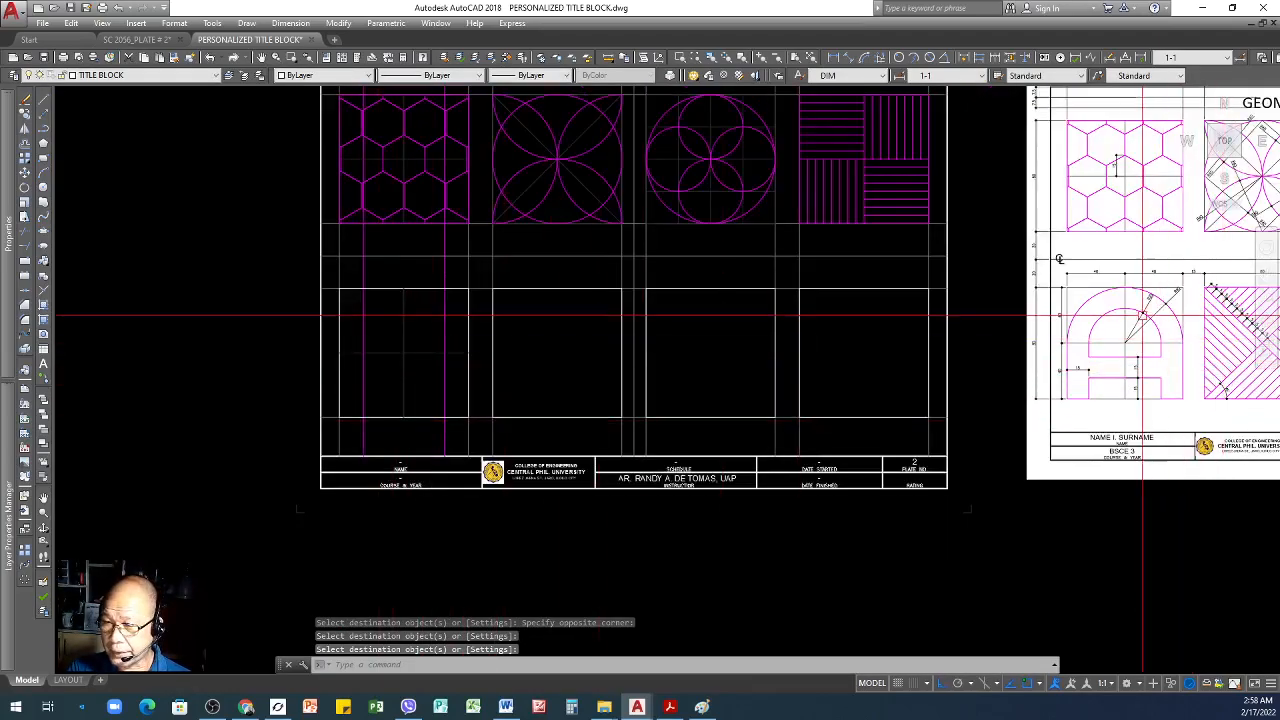
{"action": "scroll", "coordinate": [1096, 347], "scroll_direction": "up", "scroll_amount": 4}
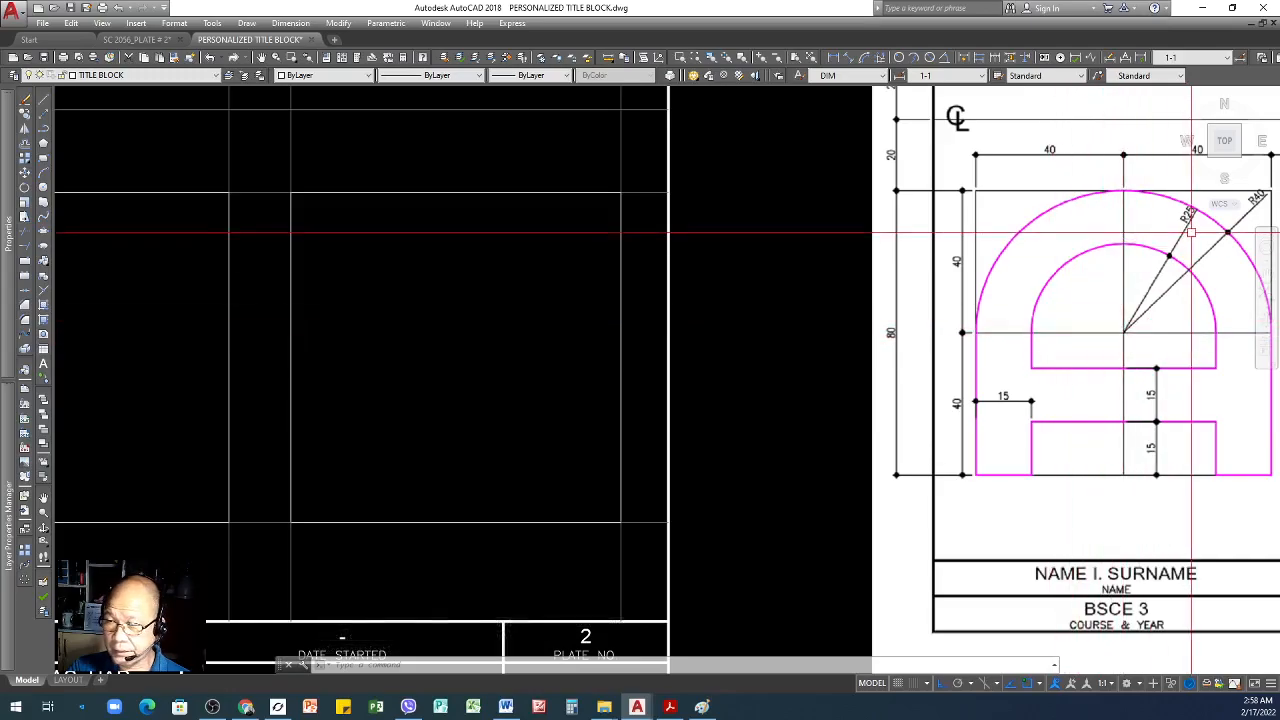
{"action": "scroll", "coordinate": [680, 395], "scroll_direction": "down", "scroll_amount": 6}
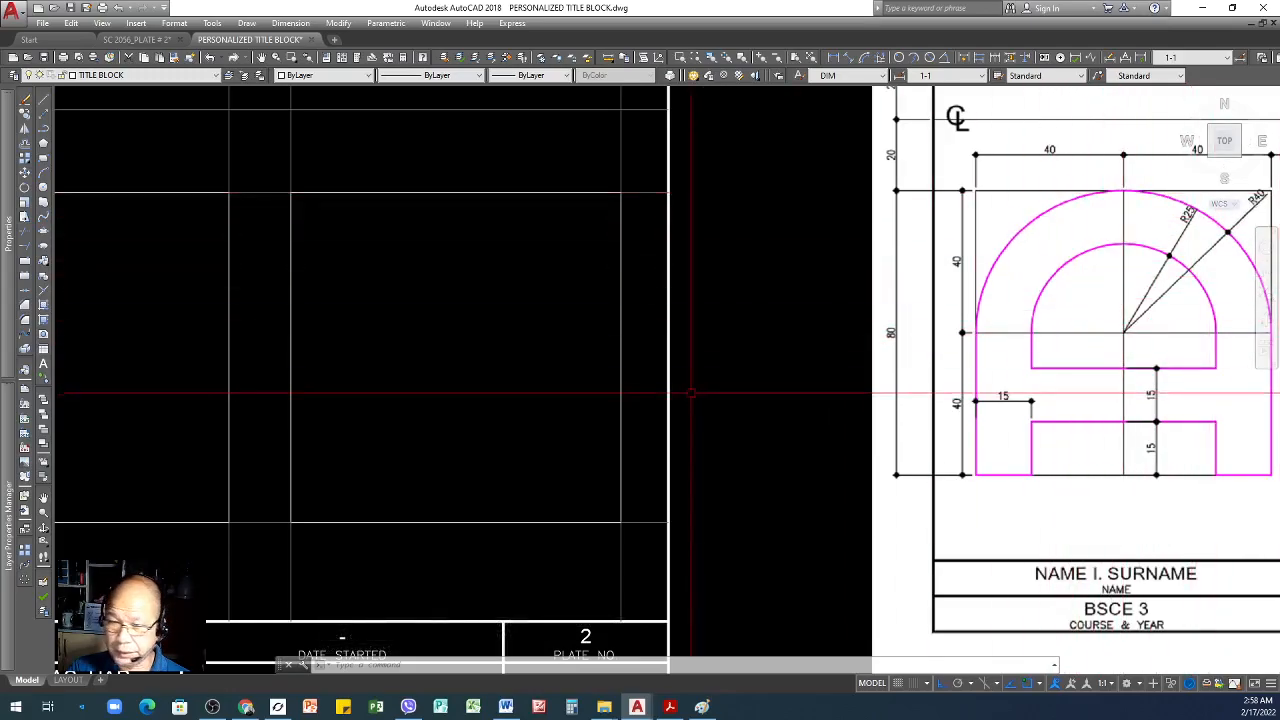
{"action": "scroll", "coordinate": [209, 385], "scroll_direction": "up", "scroll_amount": 5}
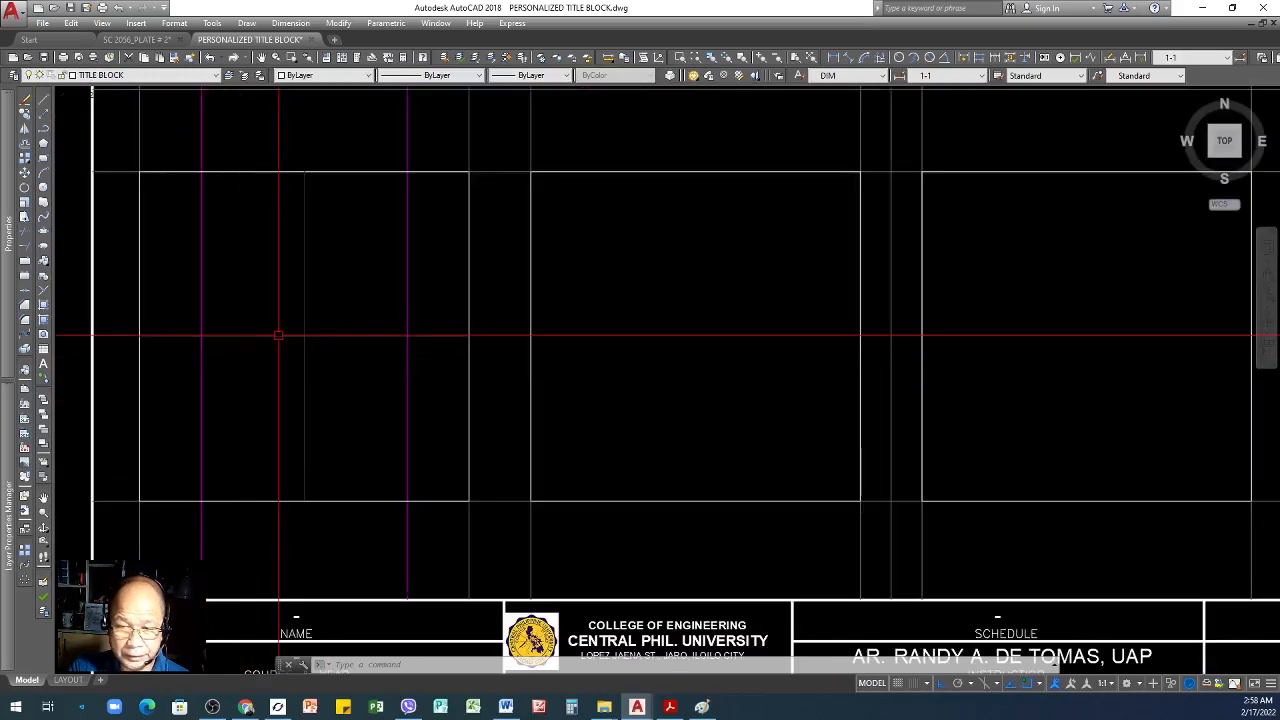
{"action": "type", "text": "c"}
{"action": "key", "text": "Return"}
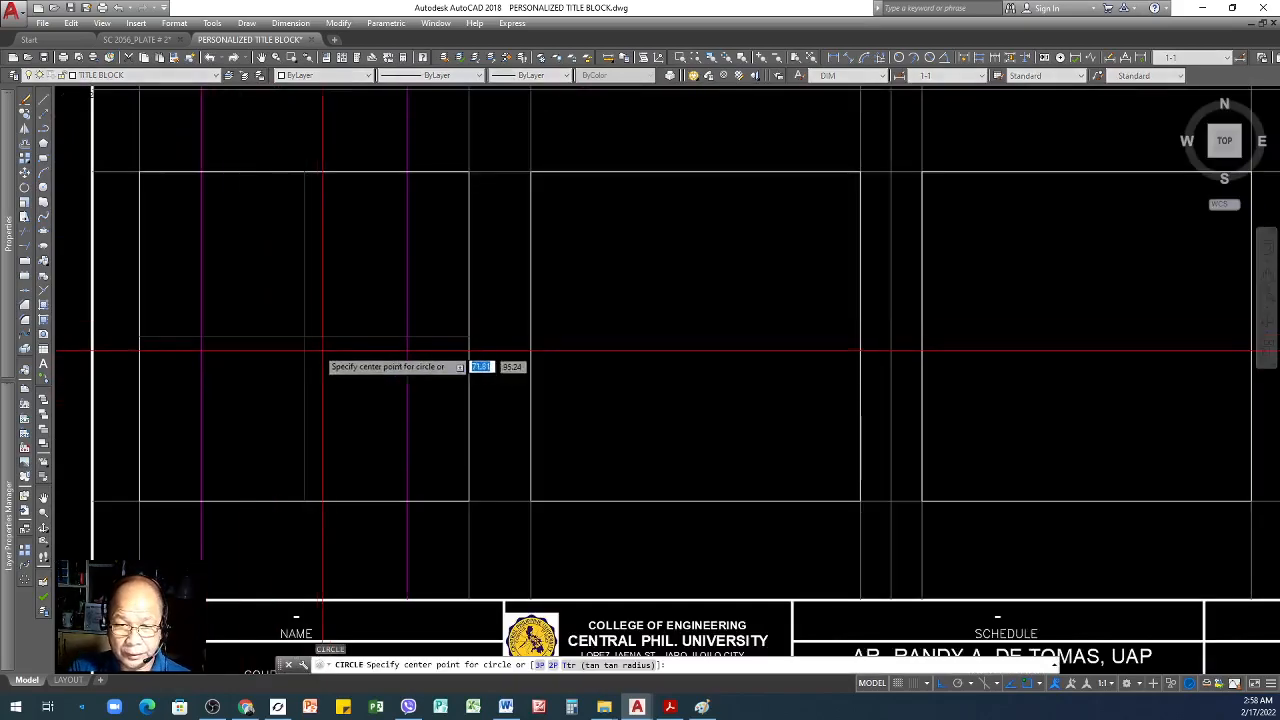
{"action": "left_click", "coordinate": [304, 335]}
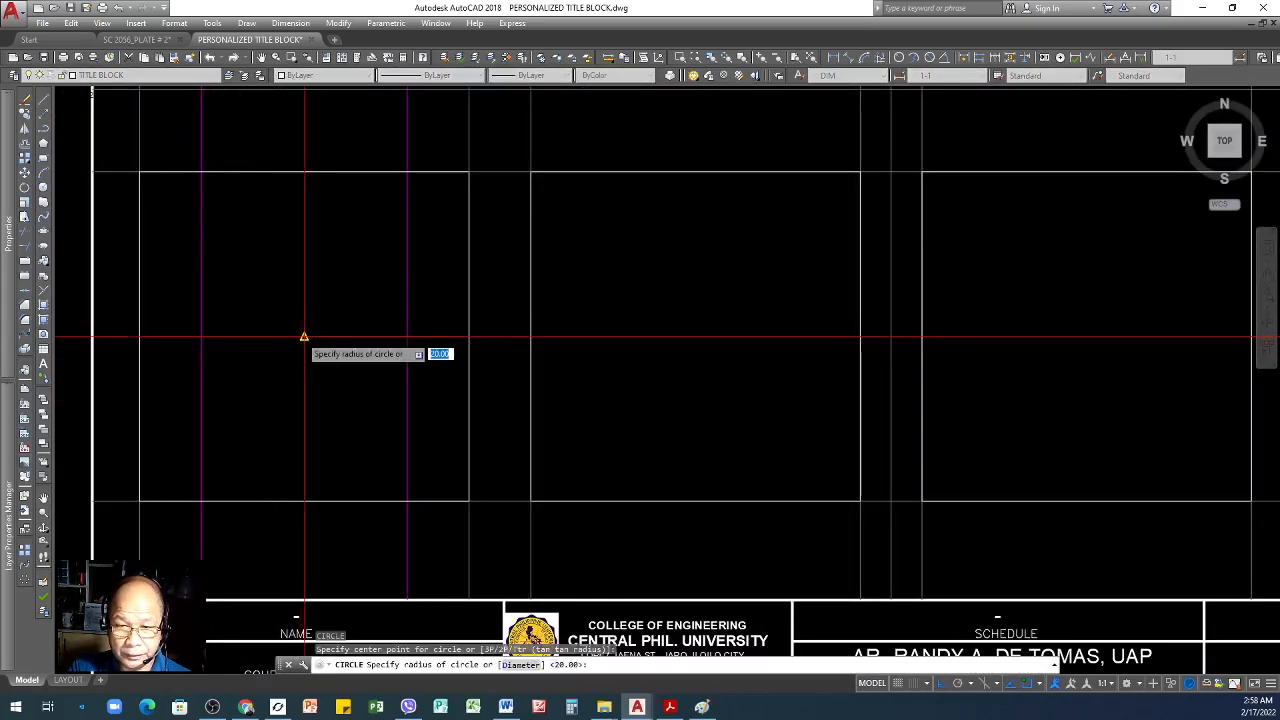
{"action": "left_click", "coordinate": [406, 336]}
{"action": "key", "text": "Return"}
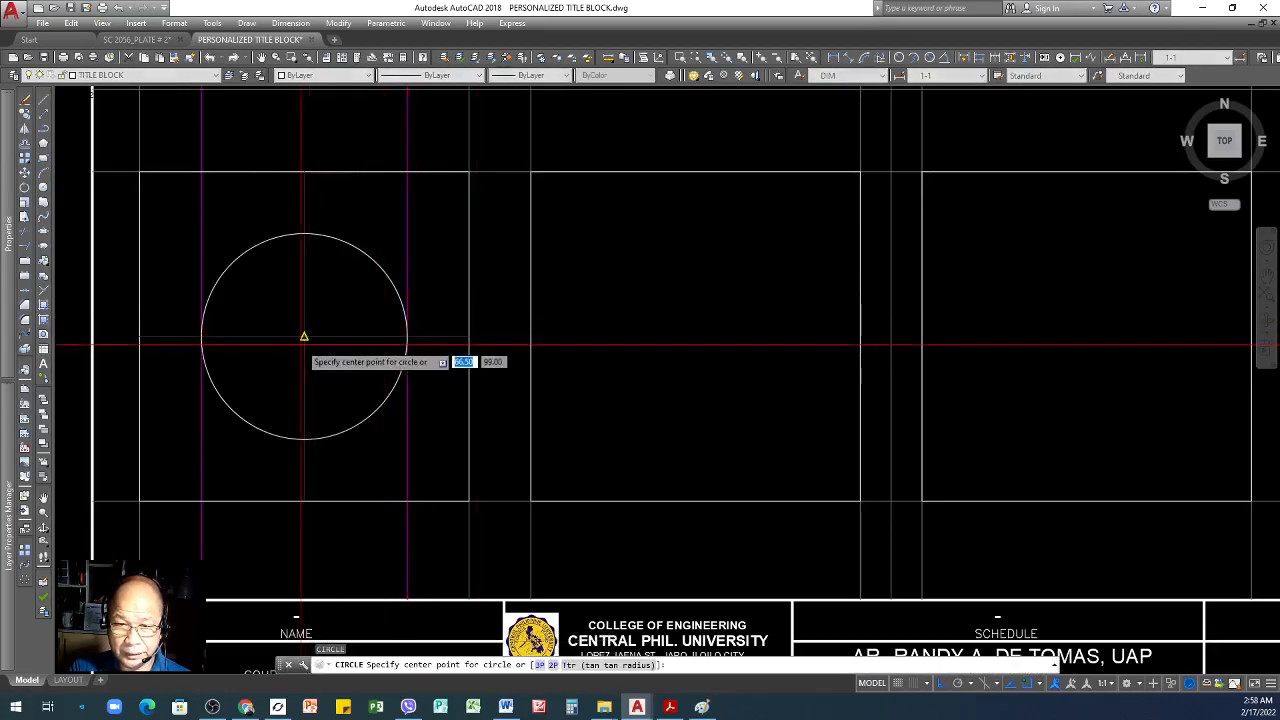
{"action": "left_click", "coordinate": [304, 335]}
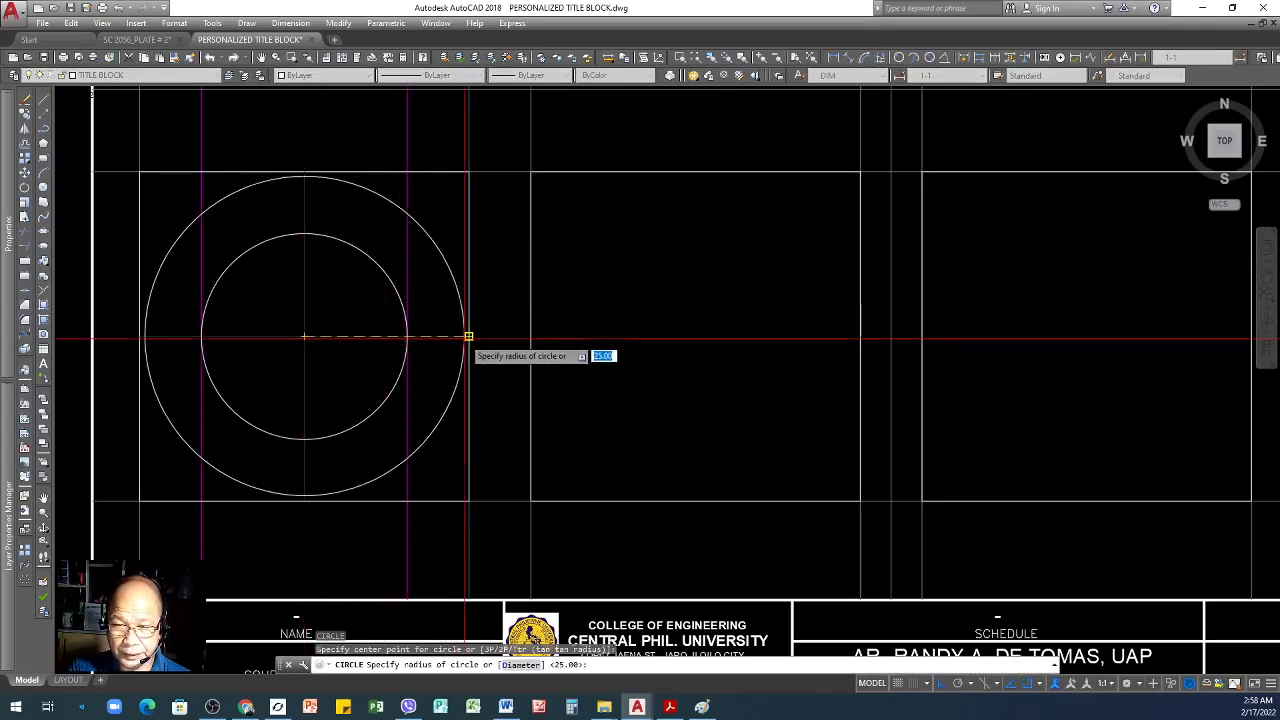
{"action": "left_click", "coordinate": [468, 336]}
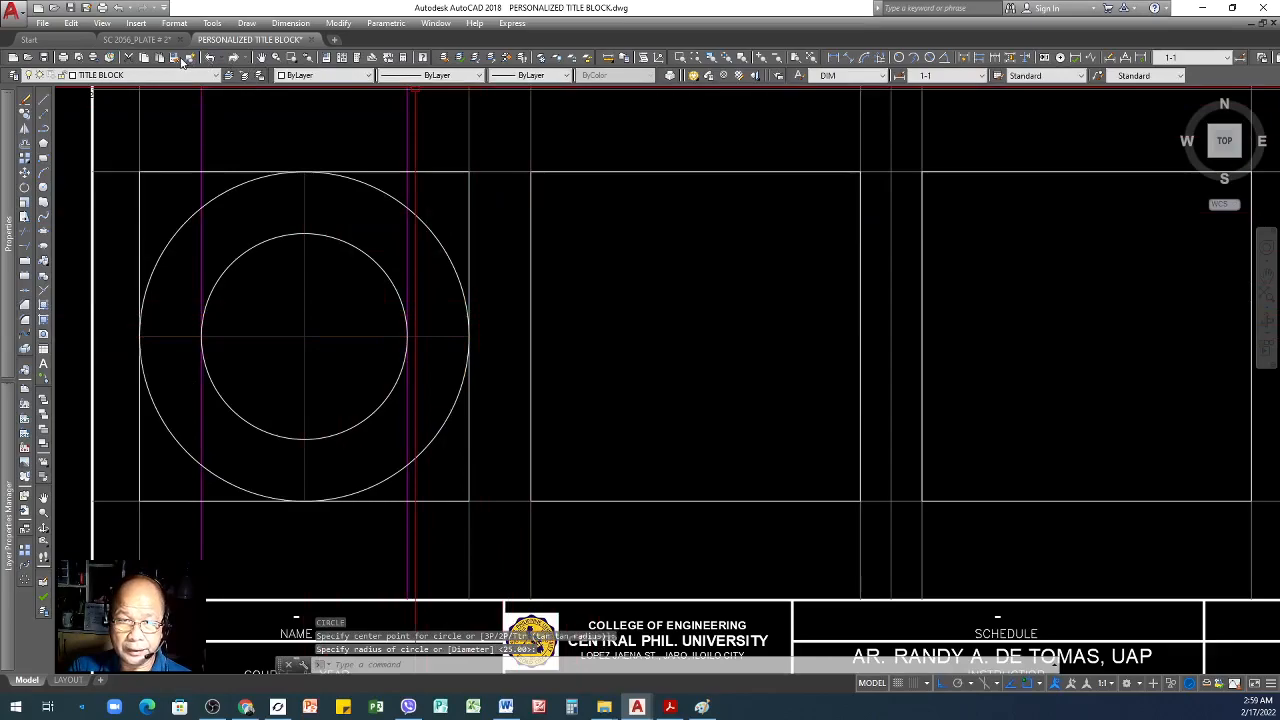
- Match the properties of both concentric circles to those of the magenta vertical line
{"action": "left_click", "coordinate": [187, 57]}
{"action": "left_click", "coordinate": [406, 233]}
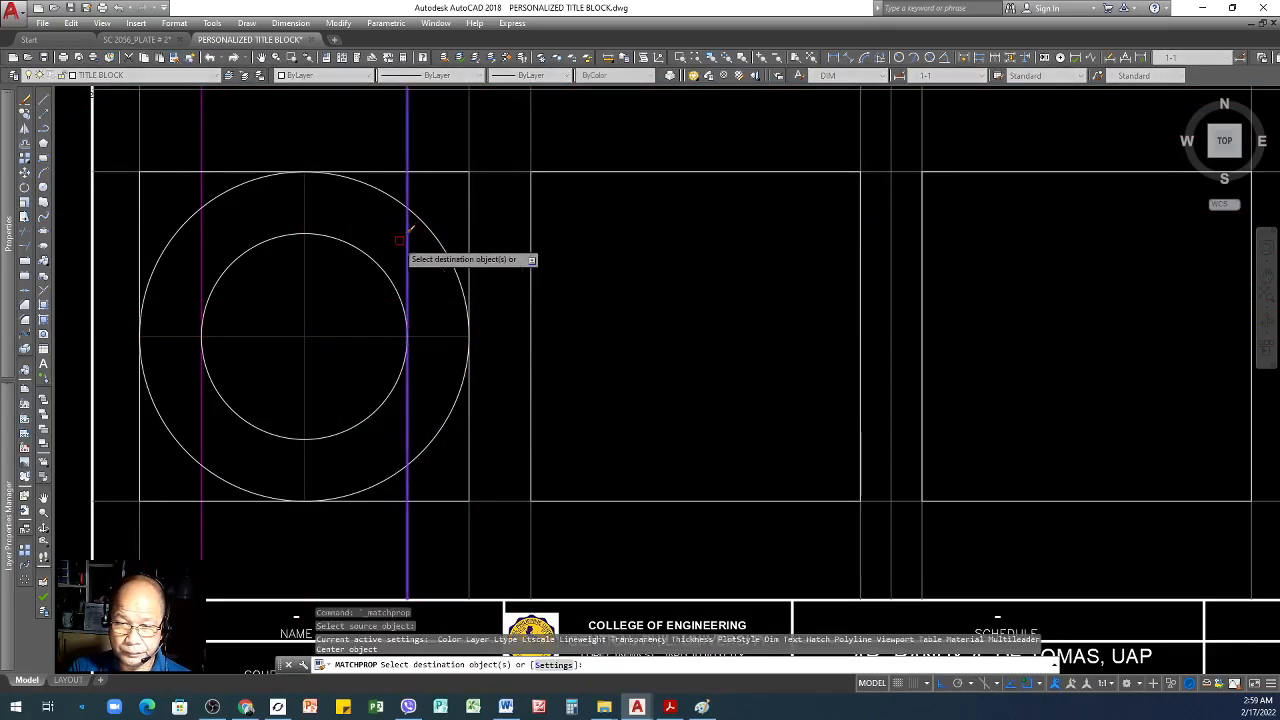
{"action": "left_click", "coordinate": [384, 193]}
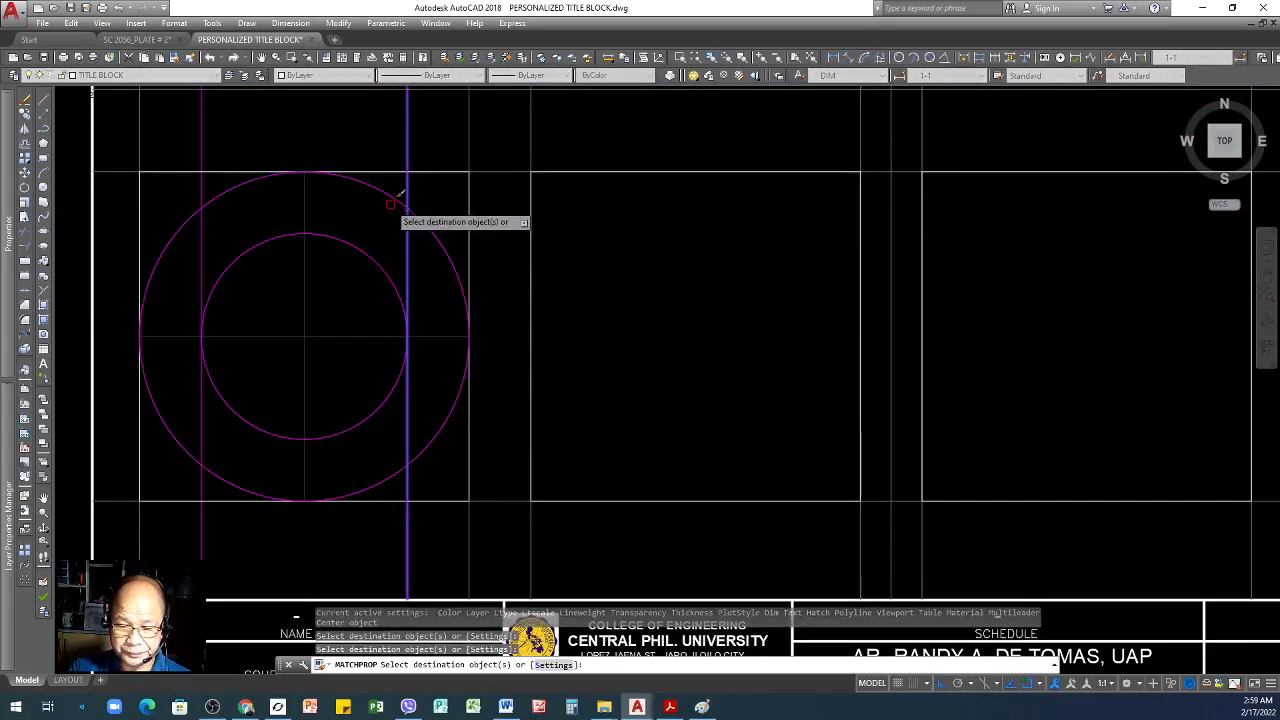
{"action": "key", "text": "Return"}
- Trim away the lower halves of both circles, using the square's horizontal centre line as the cutting edge
{"action": "scroll", "coordinate": [610, 230], "scroll_direction": "down", "scroll_amount": 2}
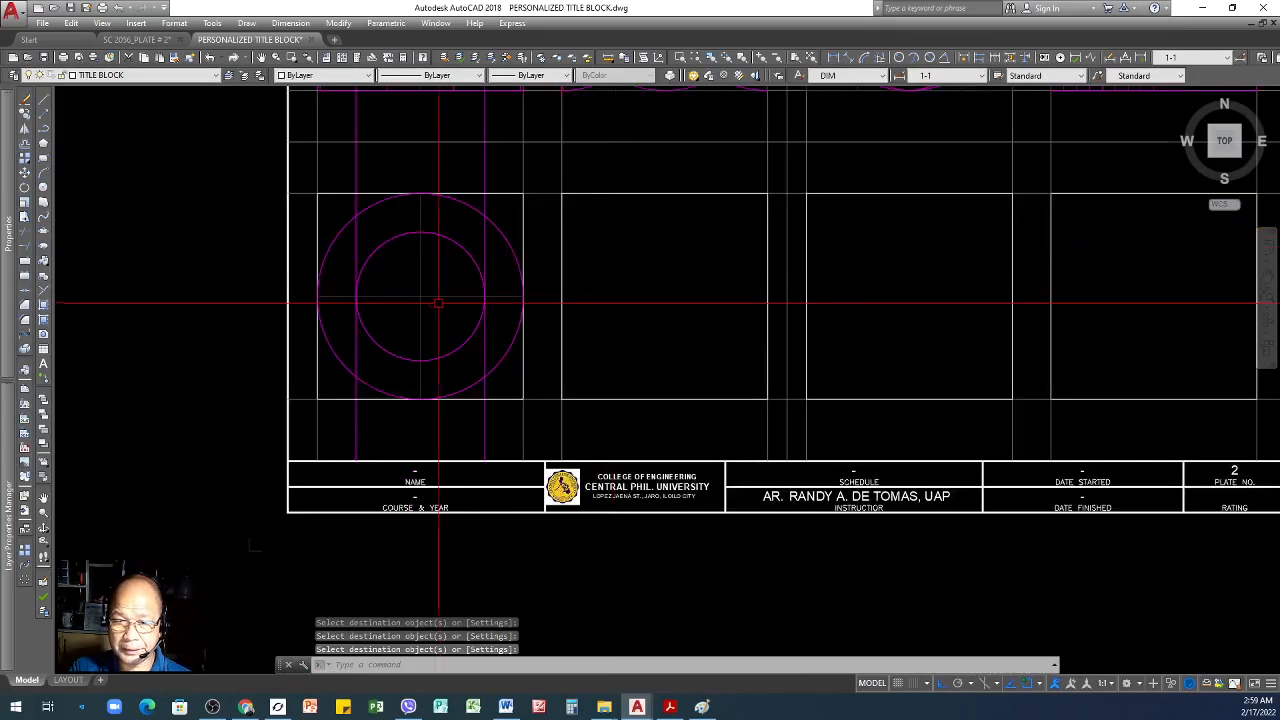
{"action": "scroll", "coordinate": [462, 265], "scroll_direction": "down", "scroll_amount": 3}
{"action": "scroll", "coordinate": [770, 300], "scroll_direction": "up", "scroll_amount": 2}
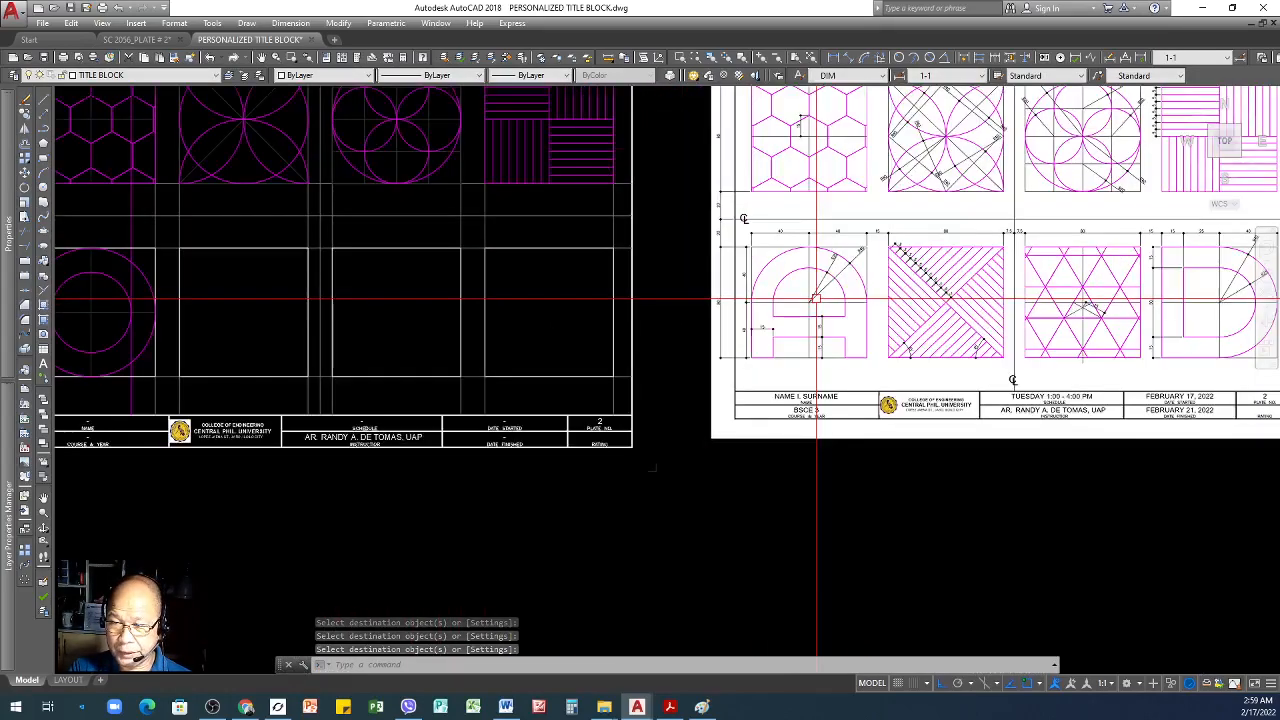
{"action": "scroll", "coordinate": [640, 290], "scroll_direction": "down", "scroll_amount": 2}
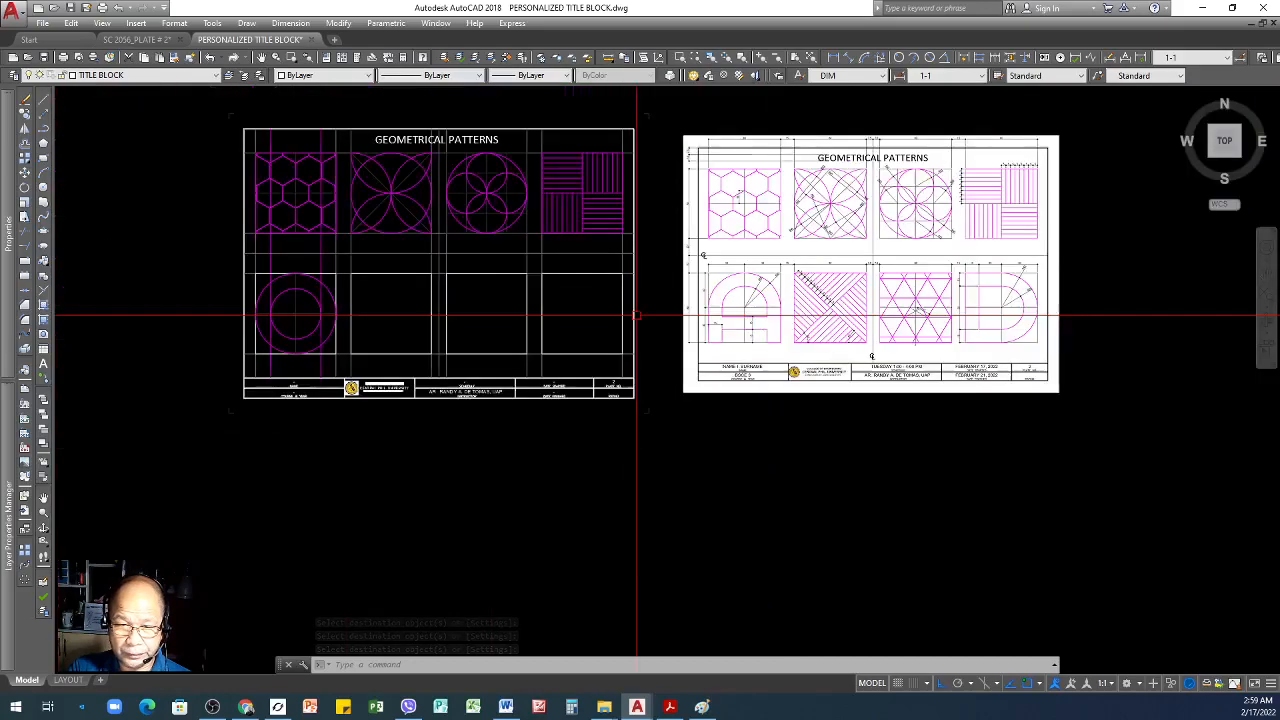
{"action": "scroll", "coordinate": [322, 293], "scroll_direction": "up", "scroll_amount": 4}
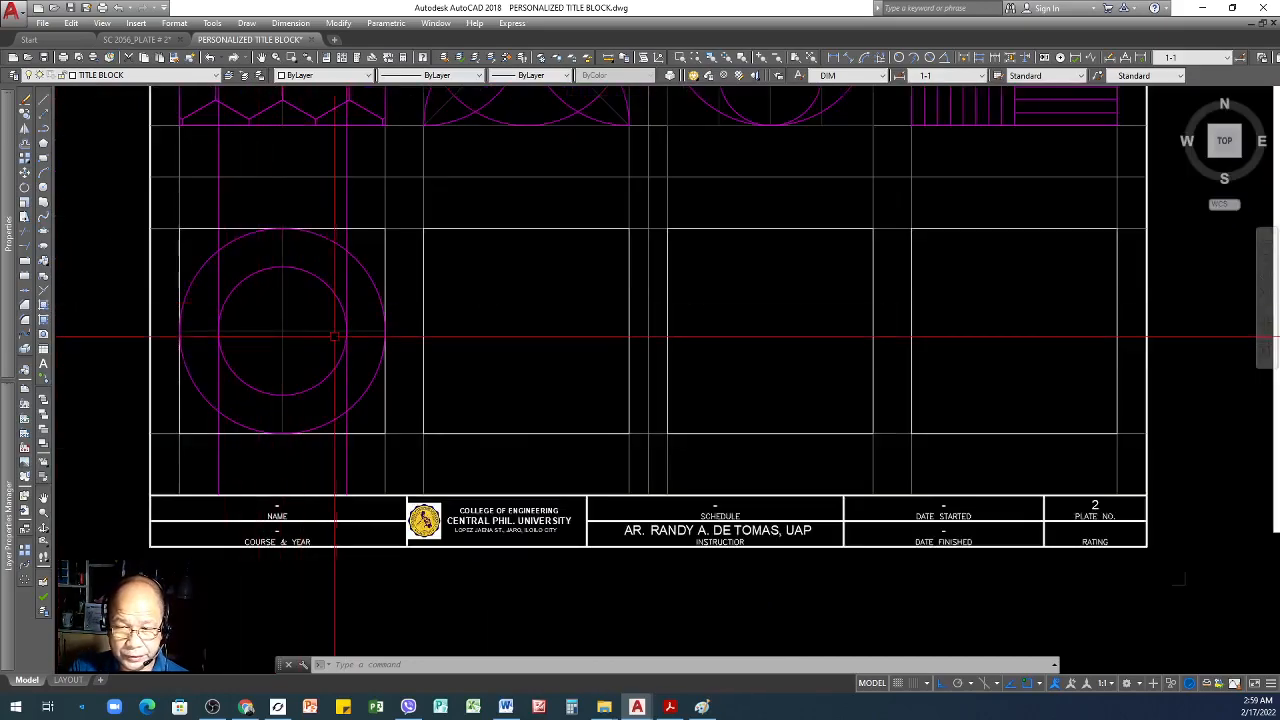
{"action": "key", "text": "Return"}
{"action": "left_click", "coordinate": [331, 332]}
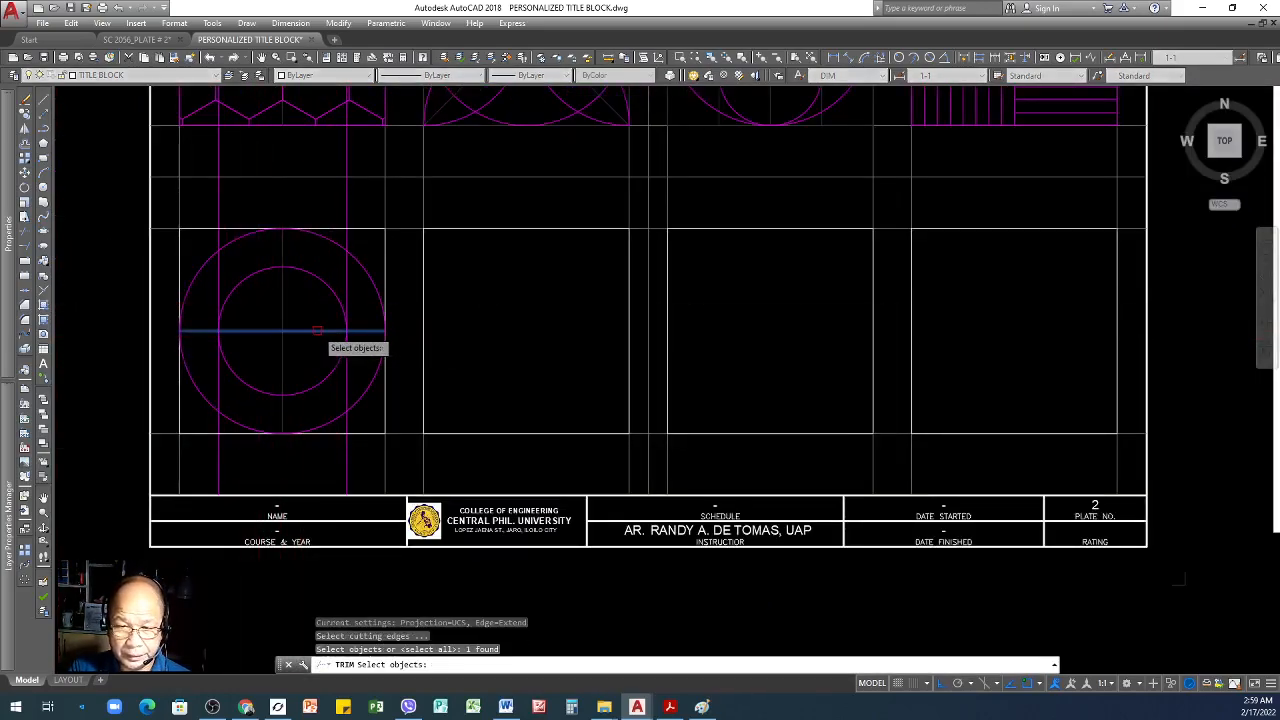
{"action": "key", "text": "Return"}
{"action": "key", "text": "Return"}
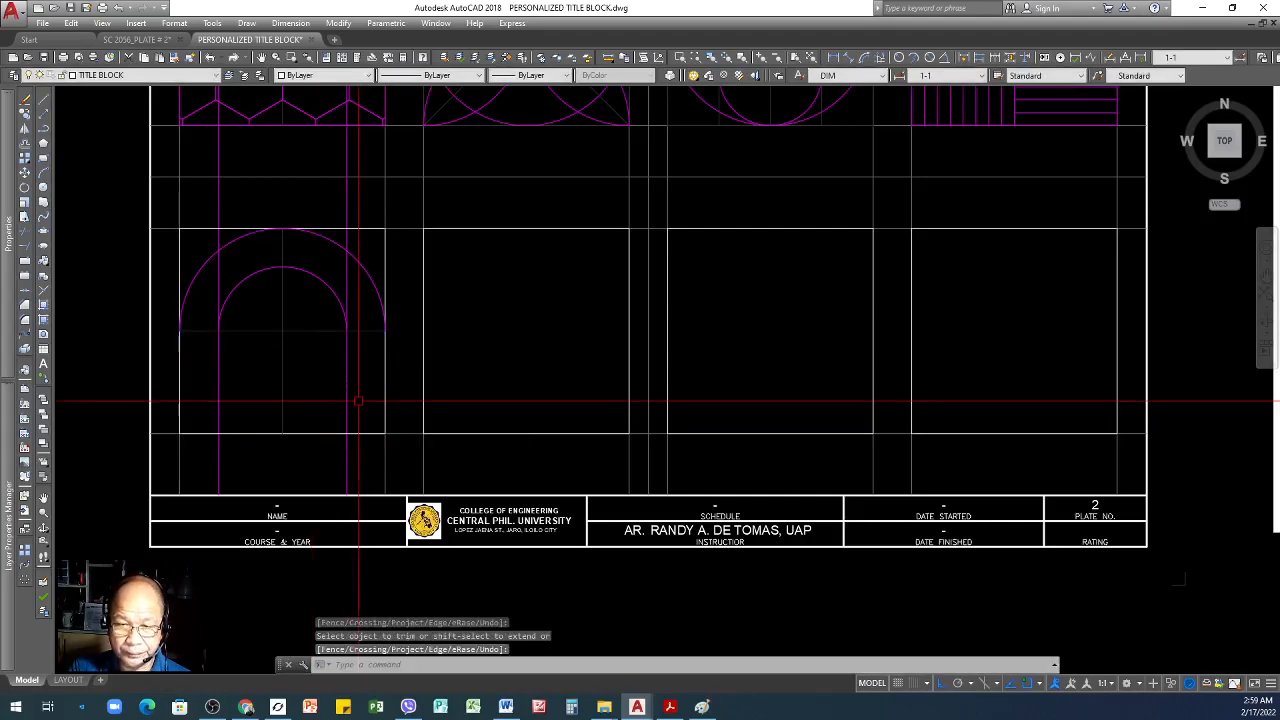
- Trim off the parts of the two magenta vertical lines above the horizontal centre line
{"action": "scroll", "coordinate": [305, 415], "scroll_direction": "down", "scroll_amount": 2}
{"action": "scroll", "coordinate": [298, 418], "scroll_direction": "up", "scroll_amount": 4}
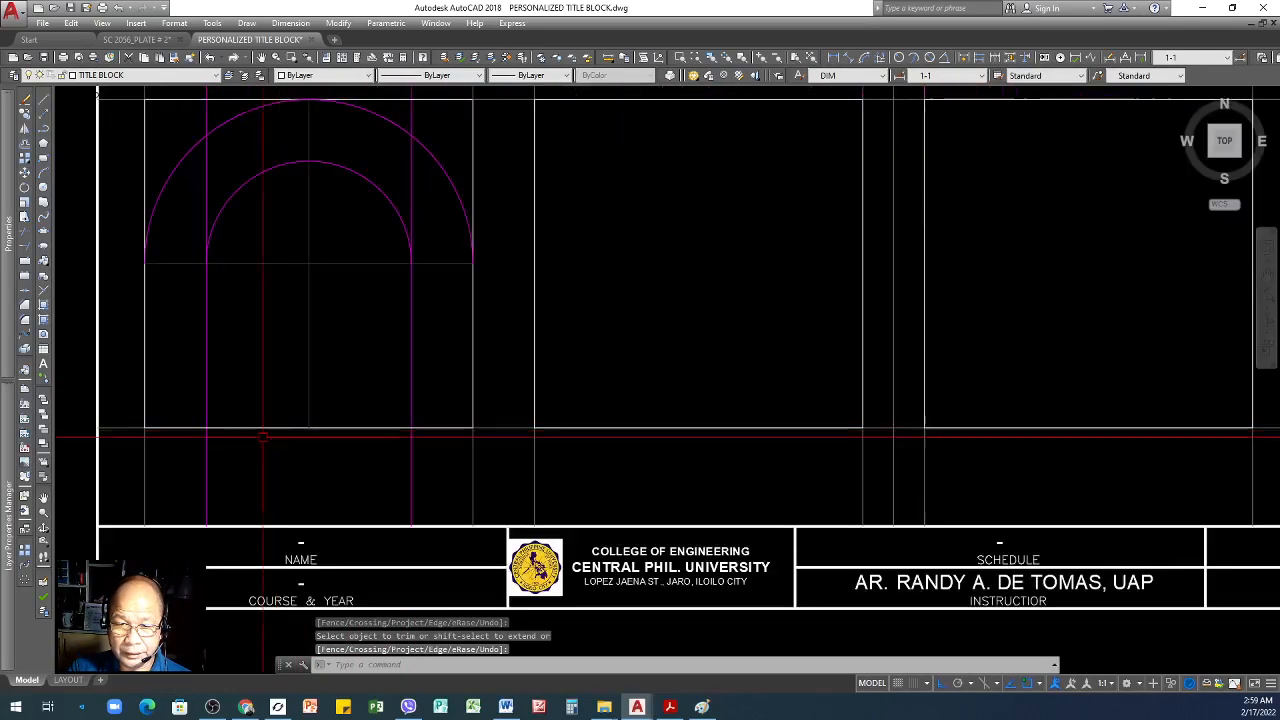
{"action": "left_click", "coordinate": [206, 190]}
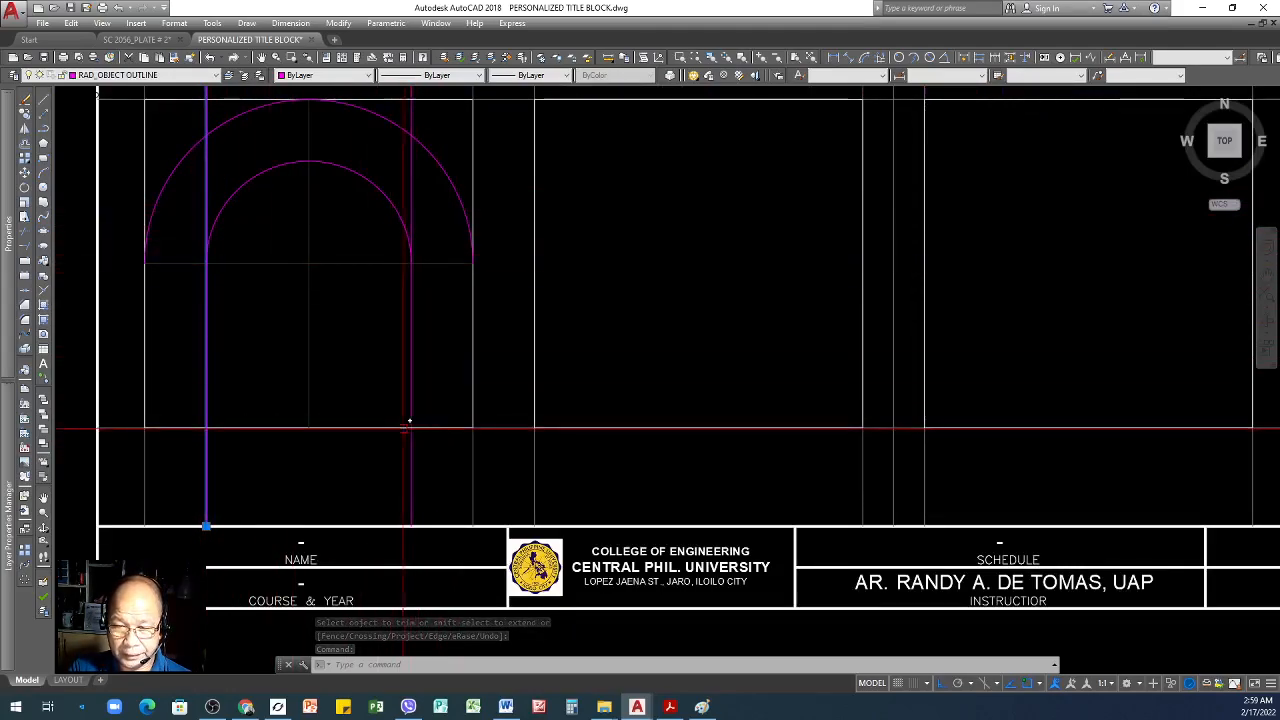
{"action": "key", "text": "Escape"}
{"action": "type", "text": "tr"}
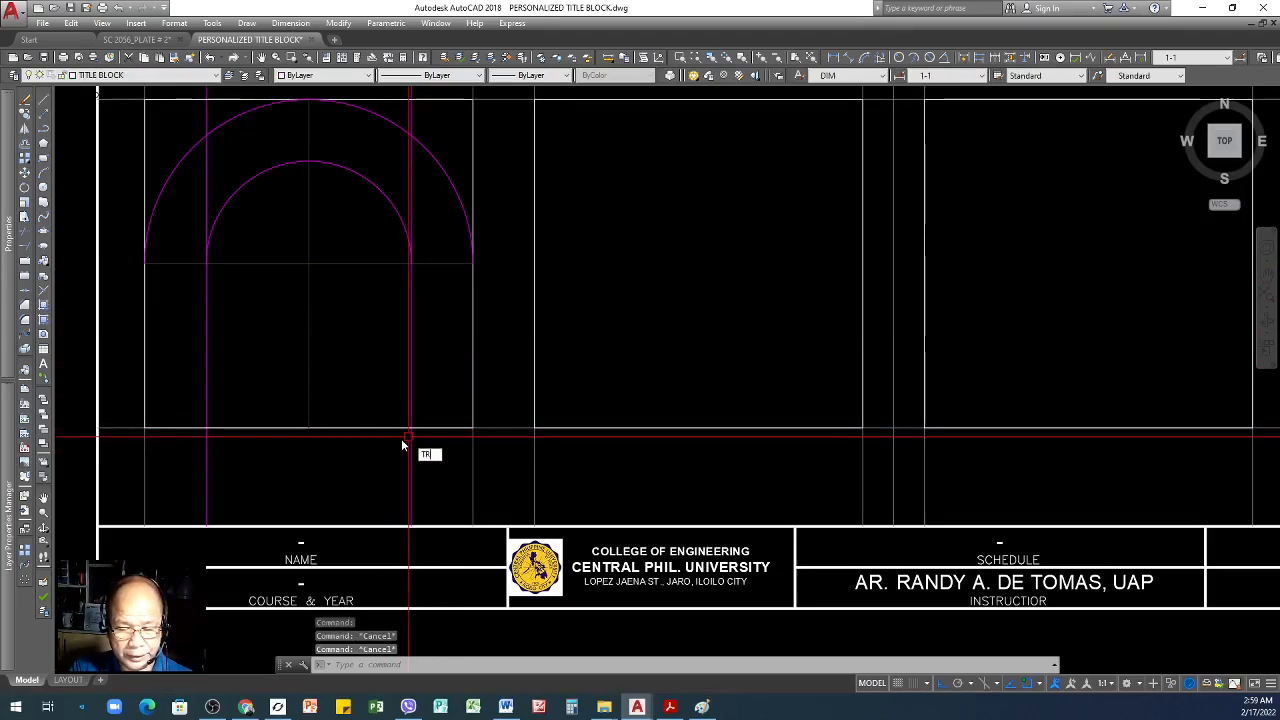
{"action": "key", "text": "space"}
{"action": "left_click", "coordinate": [375, 266]}
{"action": "key", "text": "space"}
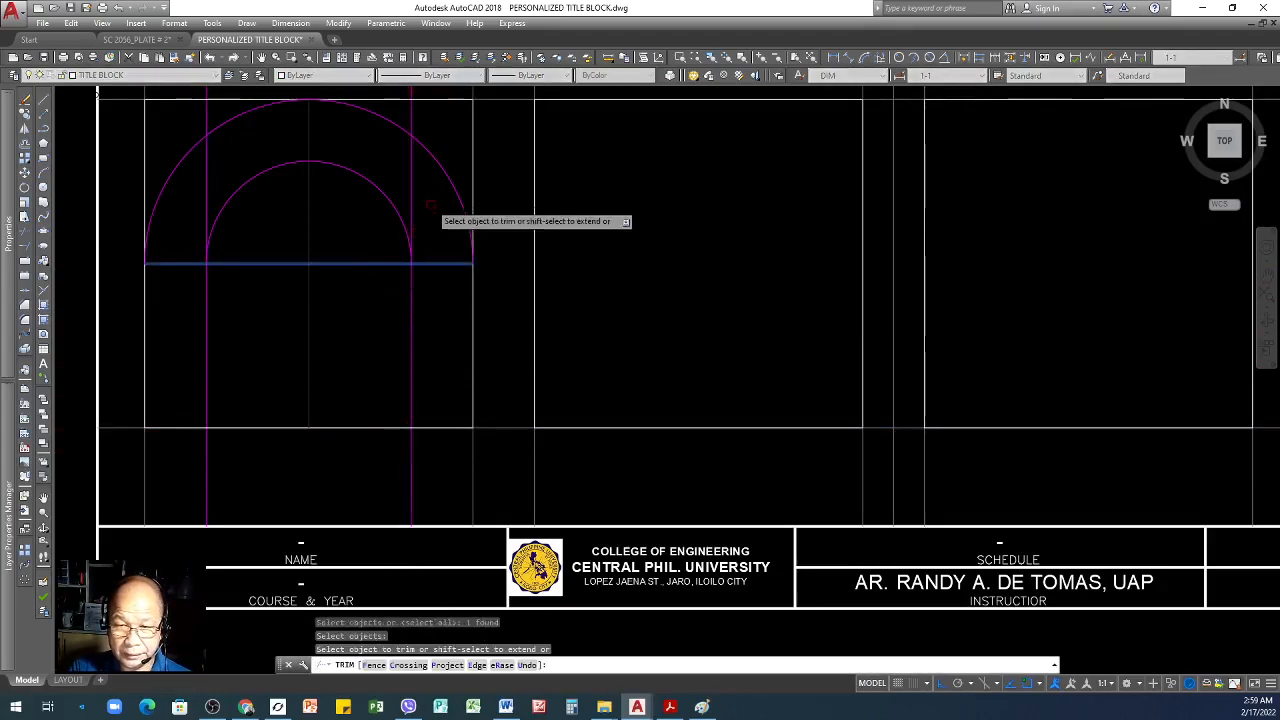
{"action": "left_click", "coordinate": [213, 179]}
{"action": "left_click", "coordinate": [204, 178]}
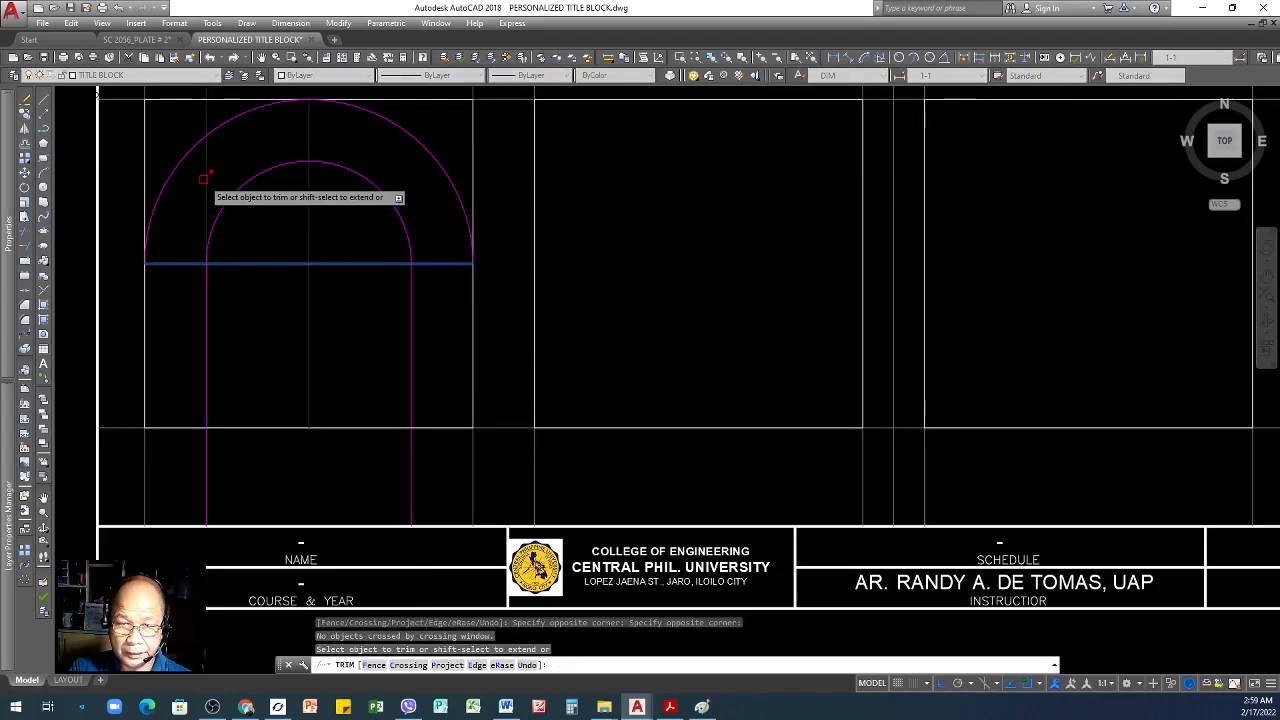
{"action": "left_click", "coordinate": [209, 196]}
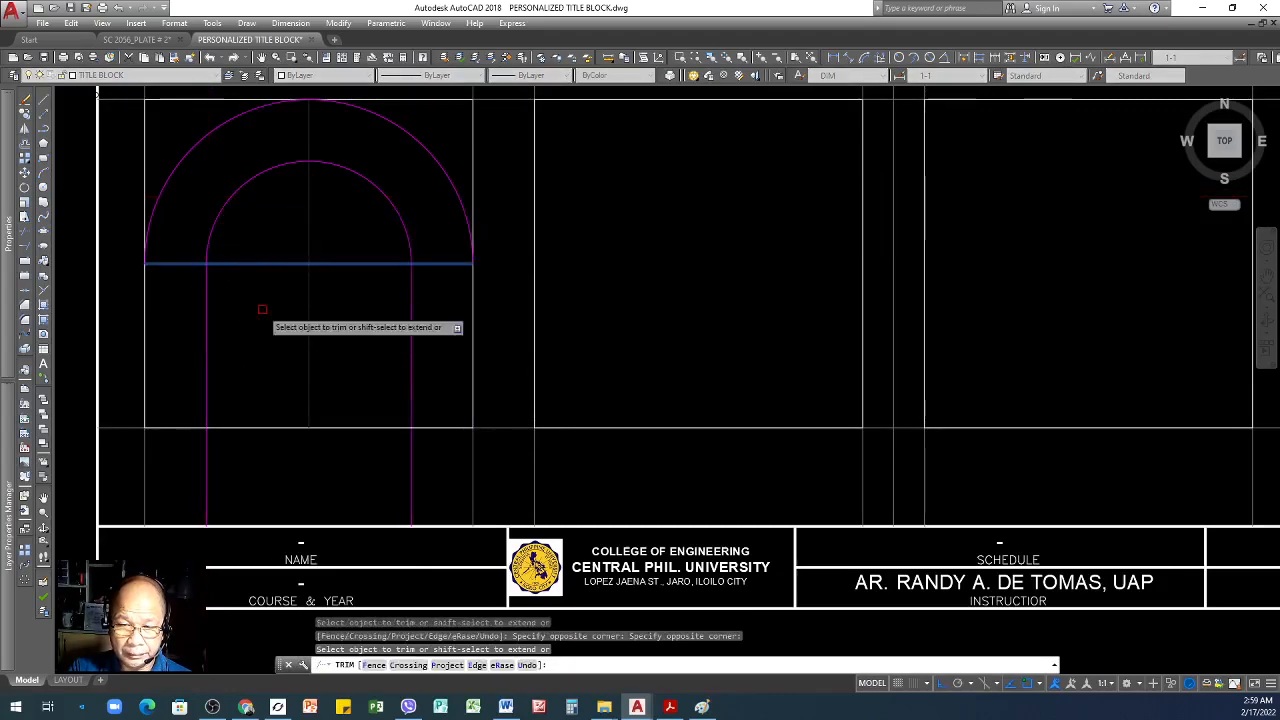
{"action": "key", "text": "space"}
- Trim the two magenta vertical lines where they extend below the square's bottom edge
{"action": "key", "text": "space"}
{"action": "left_click", "coordinate": [506, 428]}
{"action": "key", "text": "space"}
{"action": "left_click", "coordinate": [433, 450]}
{"action": "left_click", "coordinate": [375, 480]}
{"action": "left_click", "coordinate": [255, 463]}
{"action": "left_click", "coordinate": [192, 461]}
{"action": "key", "text": "space"}
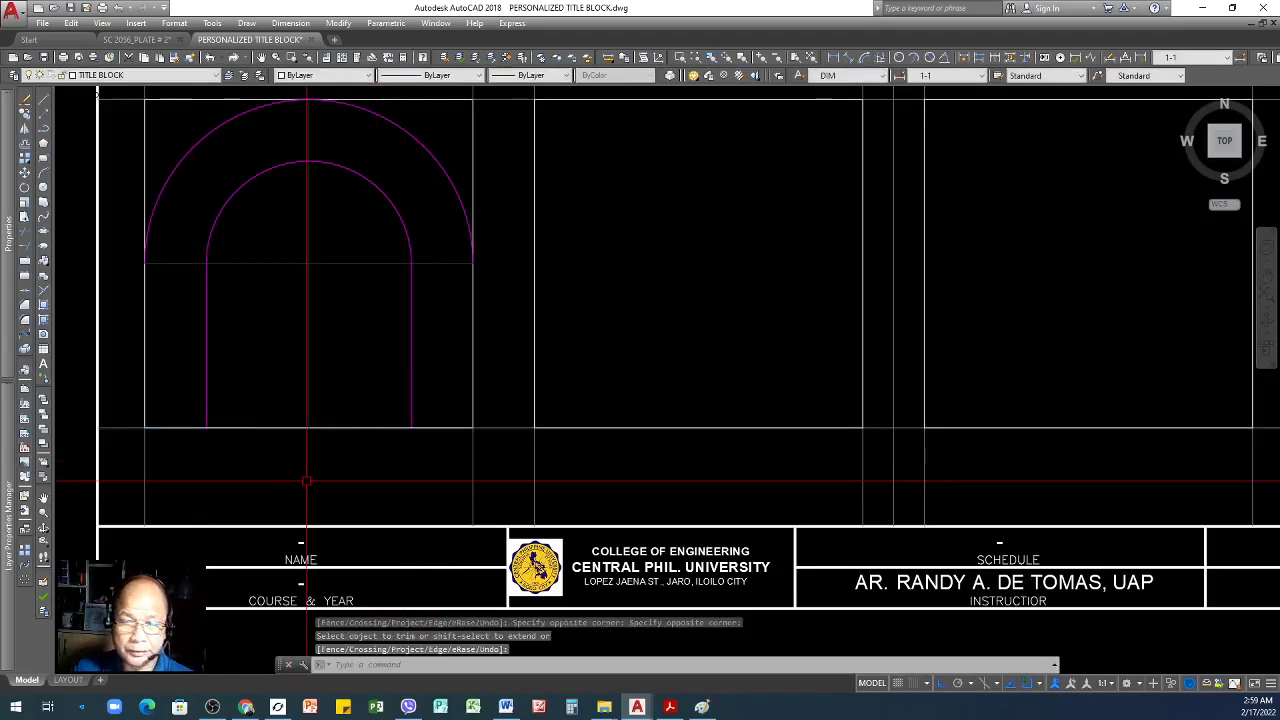
- Match the properties of the first lower square's white outline to its thin grey horizontal centre line
{"action": "scroll", "coordinate": [486, 349], "scroll_direction": "down", "scroll_amount": 3}
{"action": "scroll", "coordinate": [480, 266], "scroll_direction": "up", "scroll_amount": 3}
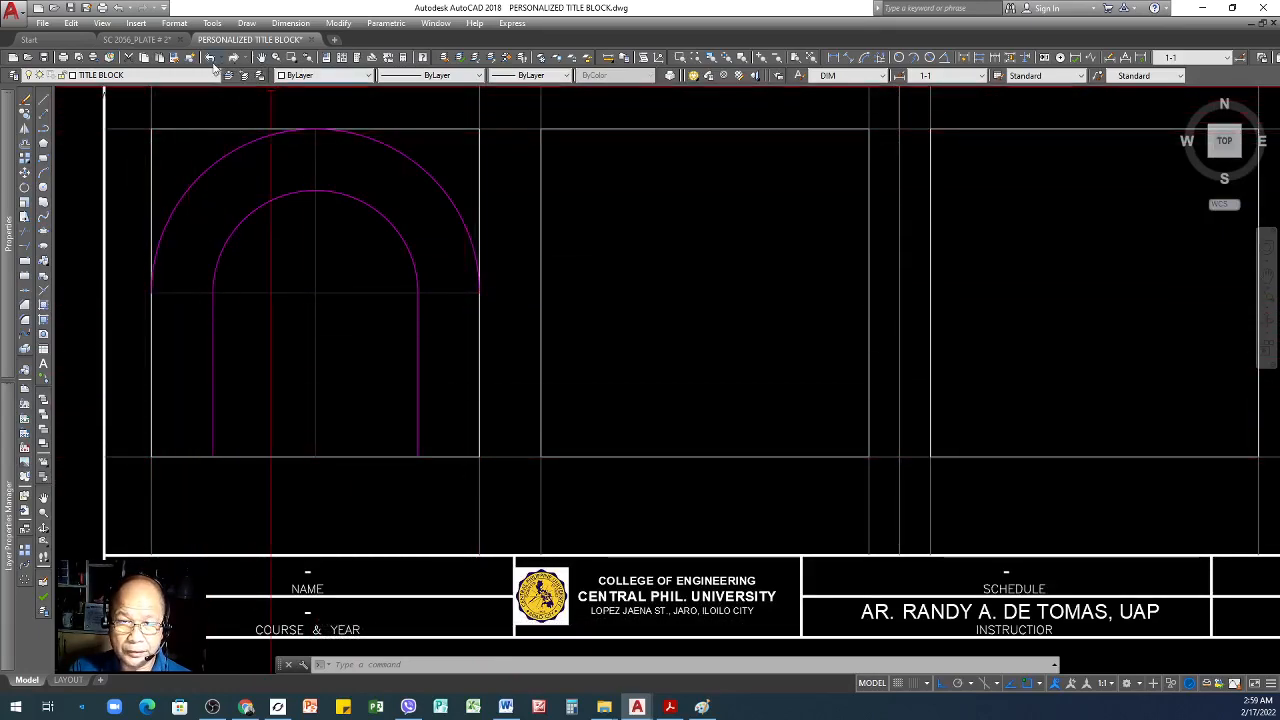
{"action": "left_click", "coordinate": [176, 60]}
{"action": "left_click", "coordinate": [351, 292]}
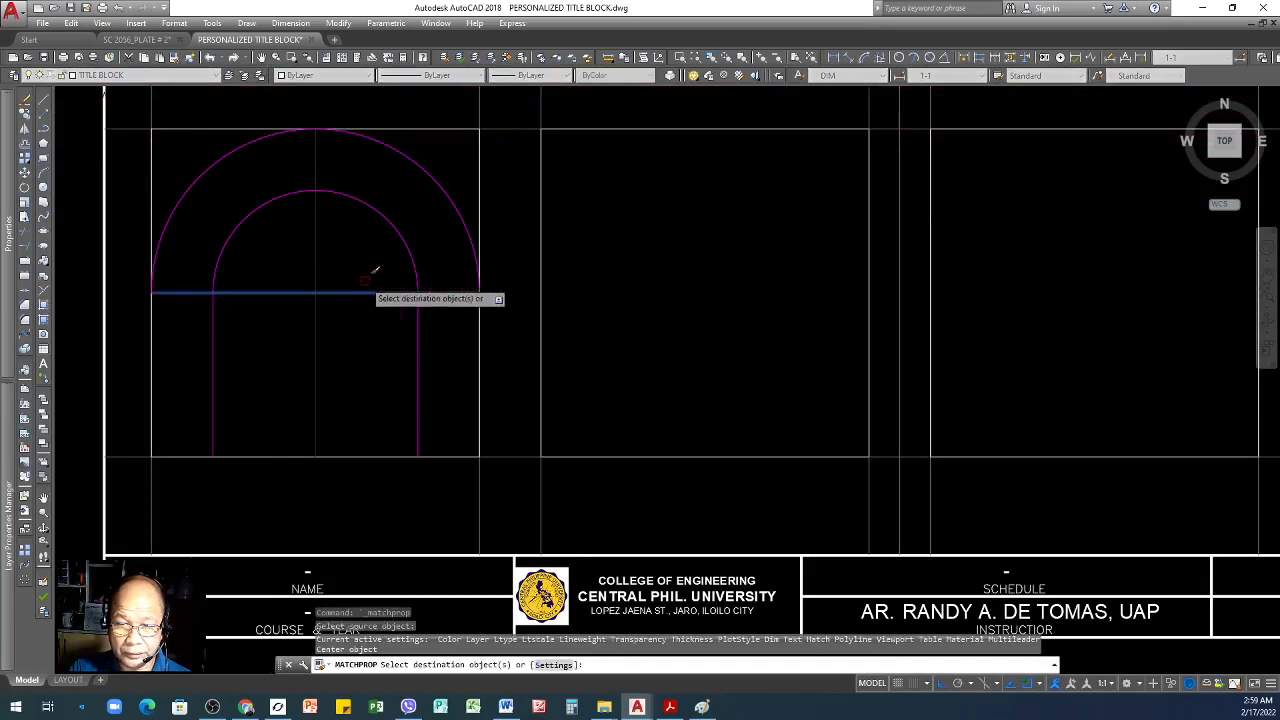
{"action": "left_click", "coordinate": [480, 188]}
{"action": "key", "text": "Return"}
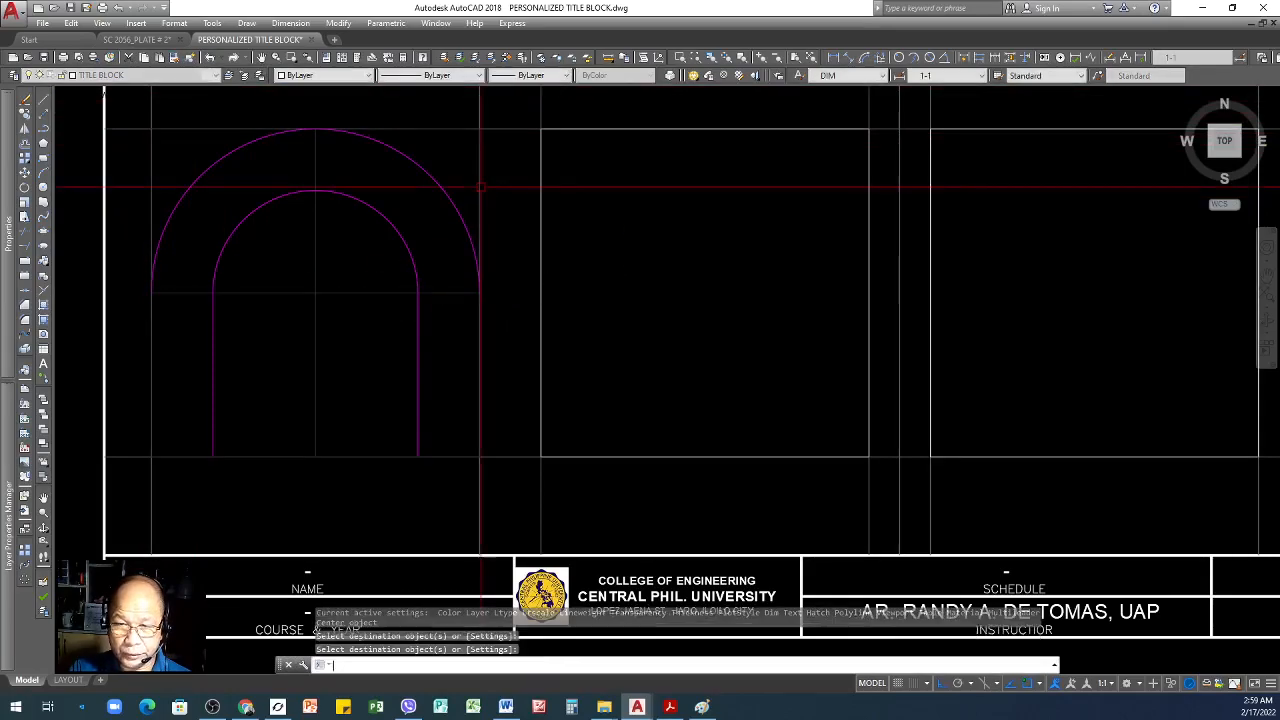
- Draw the arch's left leg from the outer arc's left end down to the square's corner and across to the inner leg line
{"action": "type", "text": "l"}
{"action": "key", "text": "Return"}
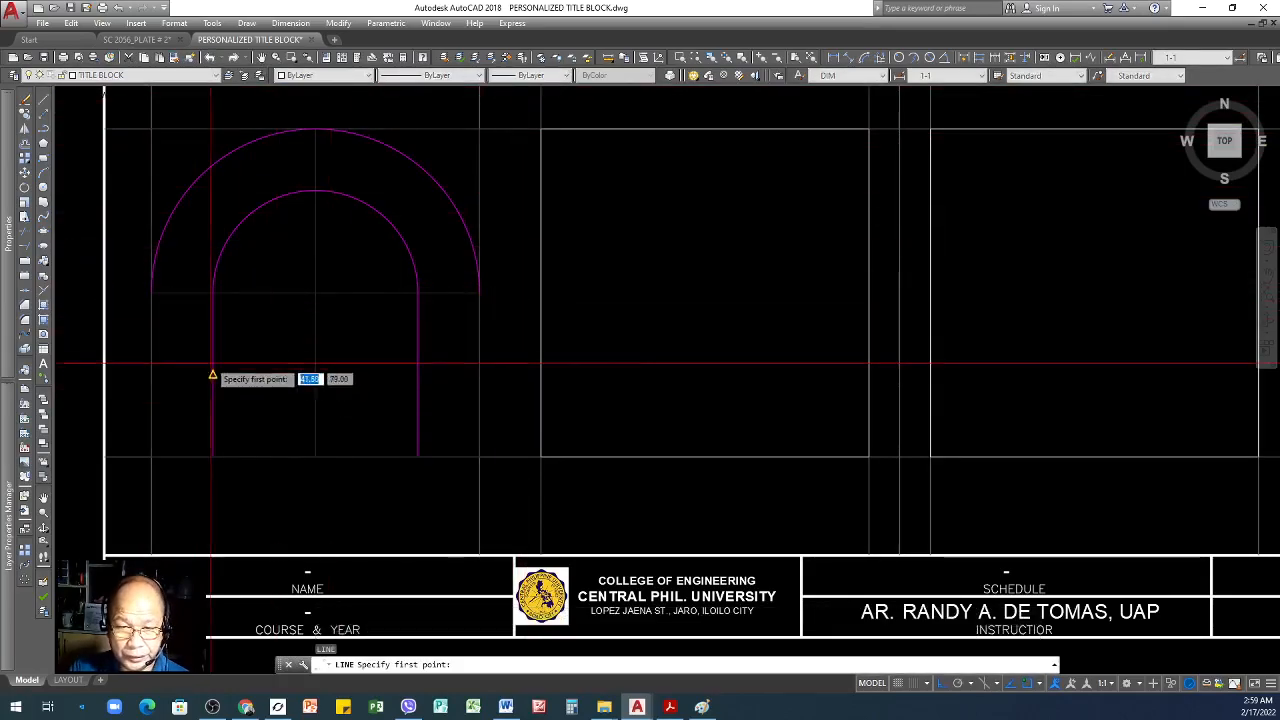
{"action": "left_click", "coordinate": [151, 292]}
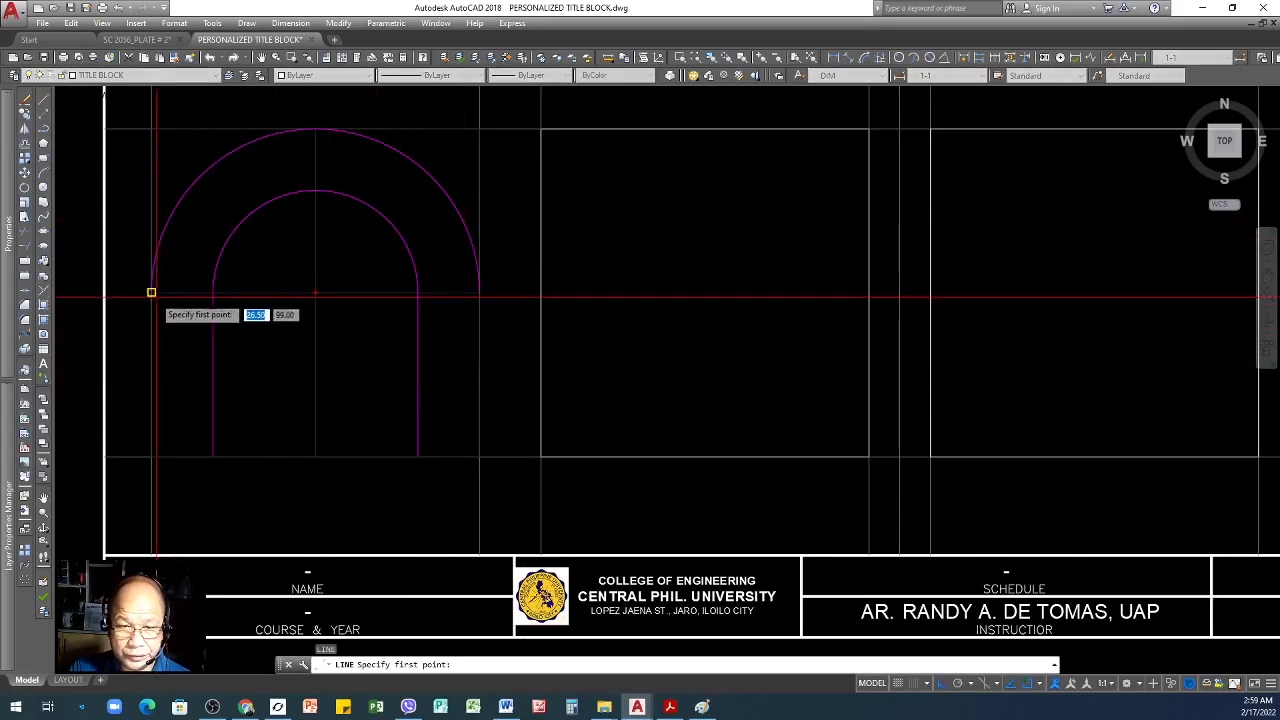
{"action": "left_click", "coordinate": [151, 457]}
{"action": "left_click", "coordinate": [211, 457]}
{"action": "key", "text": "Return"}
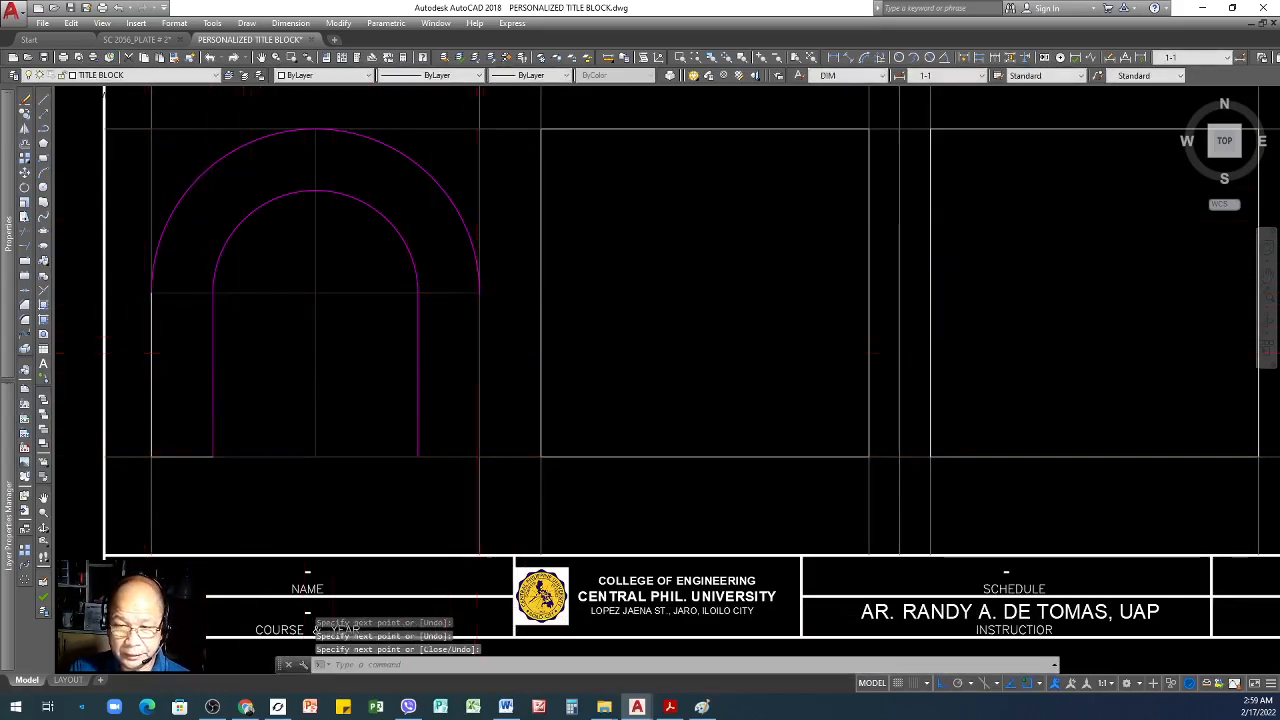
- Draw the arch's right leg from the outer arc's right end down to the square's corner and across to the inner leg line
{"action": "key", "text": "Return"}
{"action": "left_click", "coordinate": [479, 292]}
{"action": "left_click", "coordinate": [479, 457]}
{"action": "left_click", "coordinate": [418, 457]}
{"action": "key", "text": "Return"}
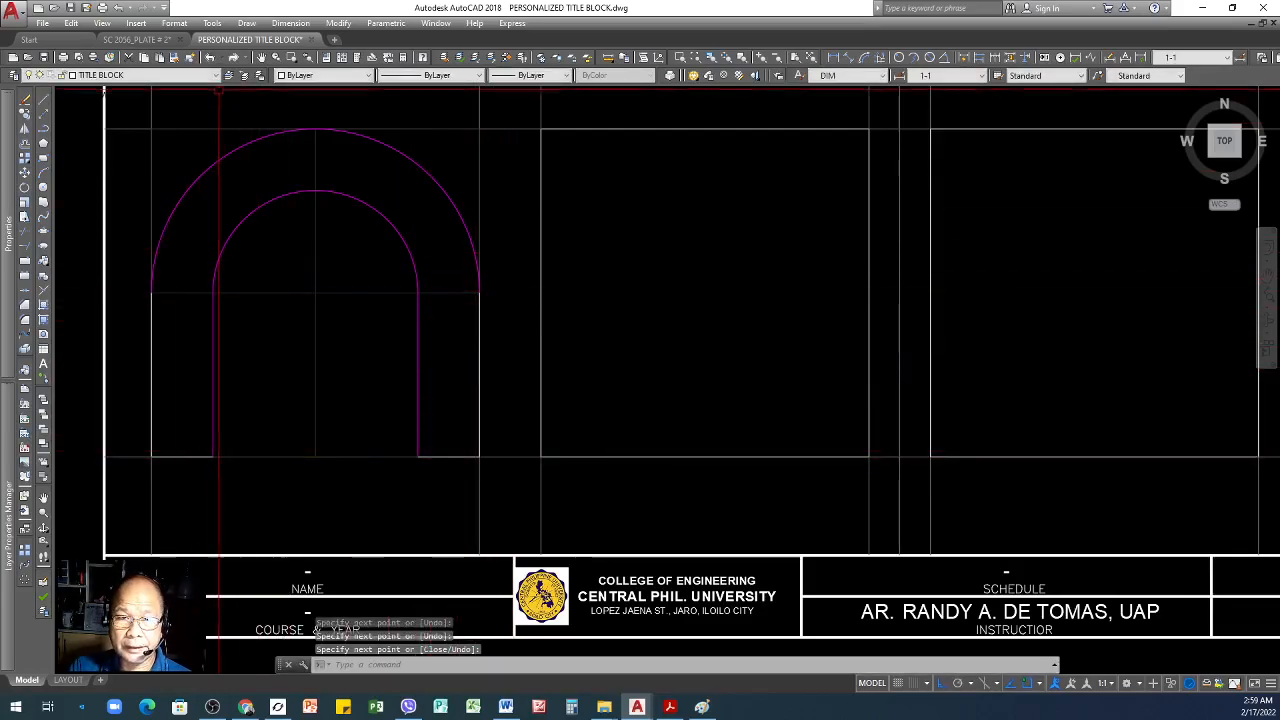
- Match the properties of the magenta inner arc to the white outlines of the arch's left and right legs
{"action": "left_click", "coordinate": [180, 58]}
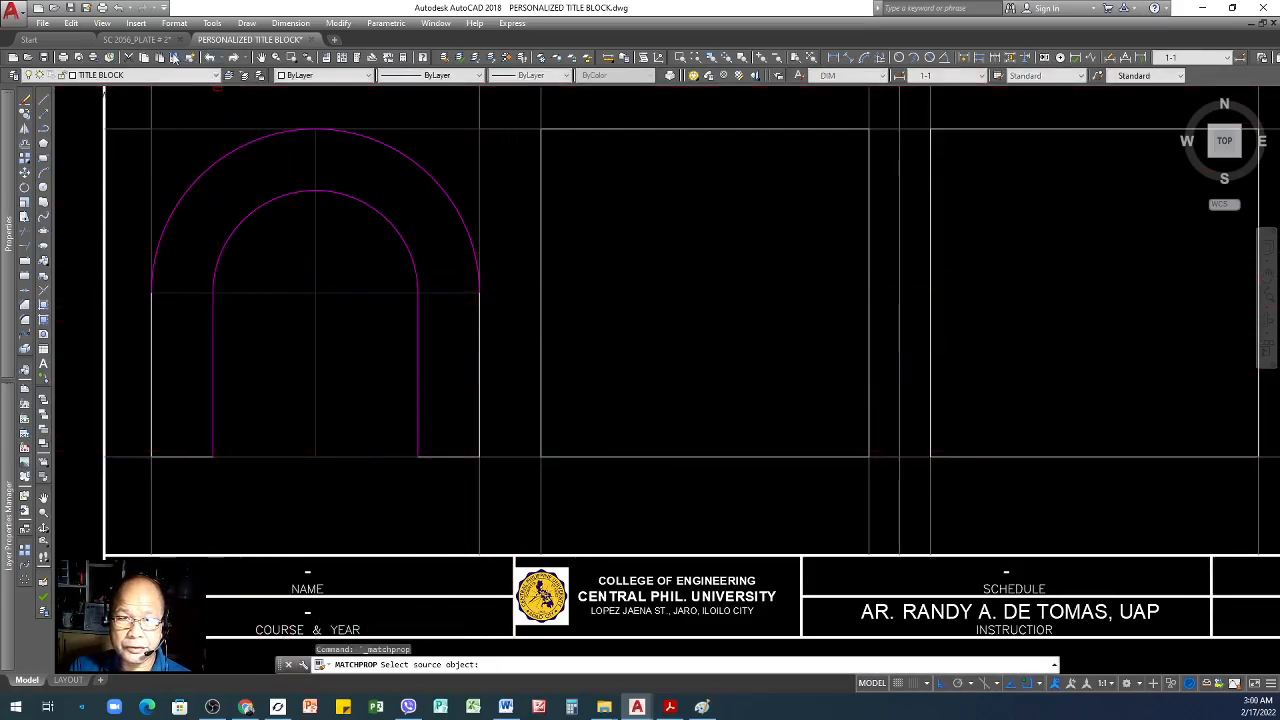
{"action": "left_click", "coordinate": [260, 202]}
{"action": "left_click", "coordinate": [137, 274]}
{"action": "left_click", "coordinate": [237, 471]}
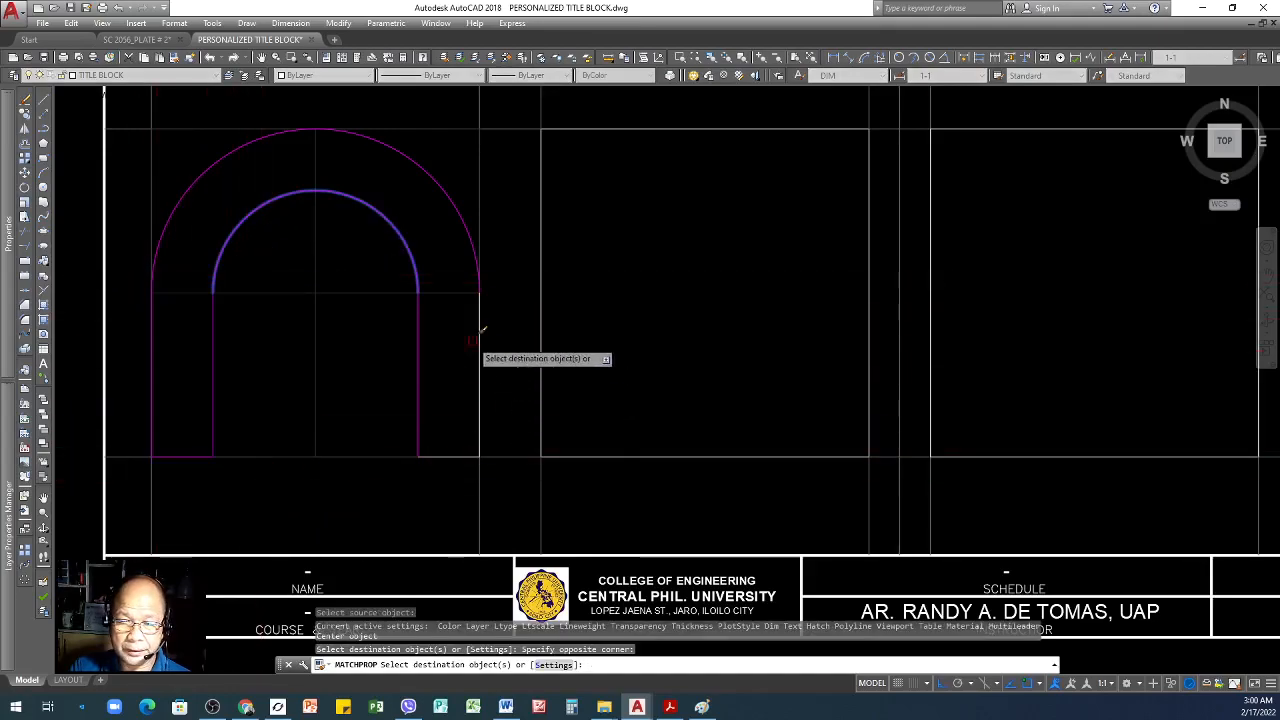
{"action": "left_click", "coordinate": [528, 451]}
{"action": "key", "text": "Return"}
{"action": "scroll", "coordinate": [230, 275], "scroll_direction": "down", "scroll_amount": 6}
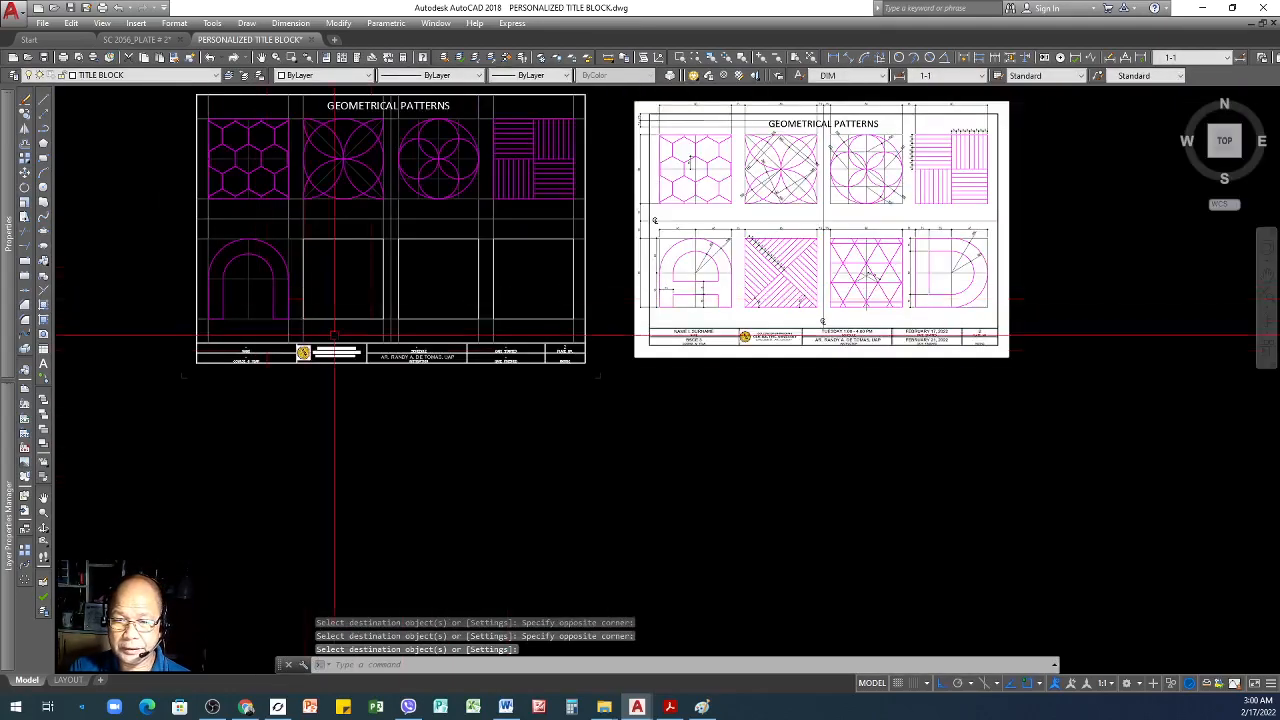
{"action": "scroll", "coordinate": [795, 307], "scroll_direction": "up", "scroll_amount": 6}
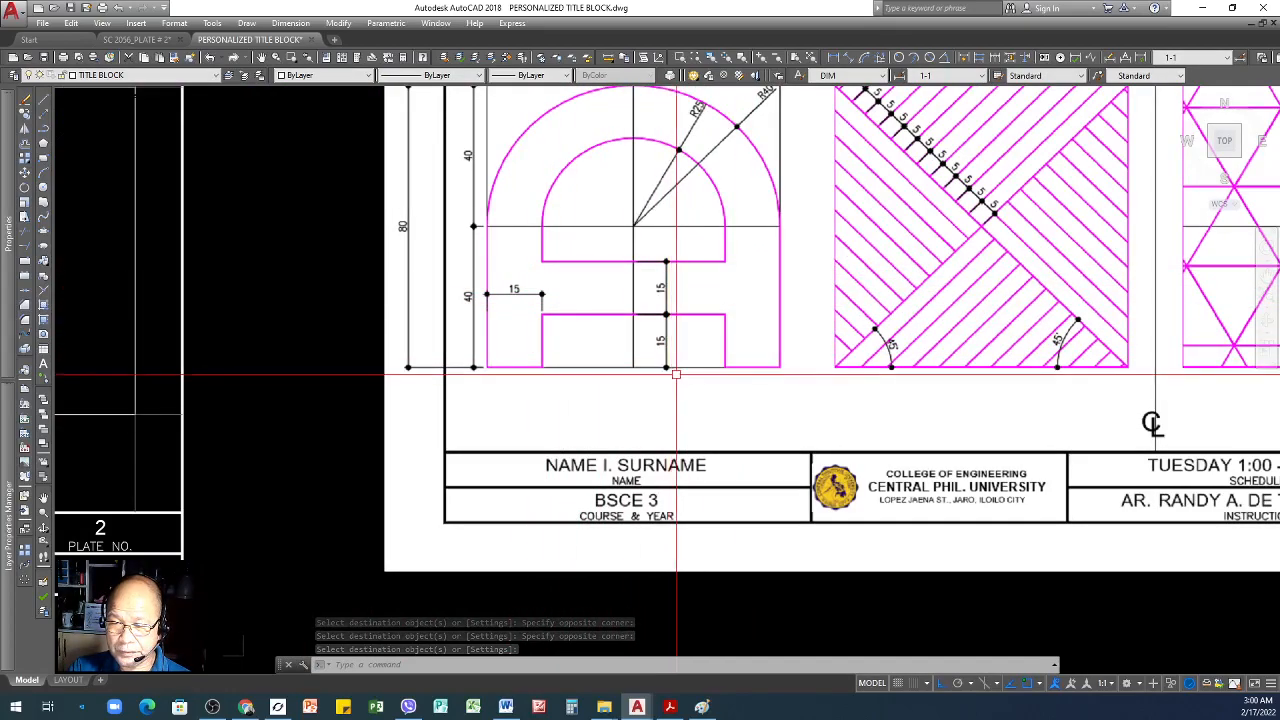
{"action": "scroll", "coordinate": [500, 365], "scroll_direction": "down", "scroll_amount": 6}
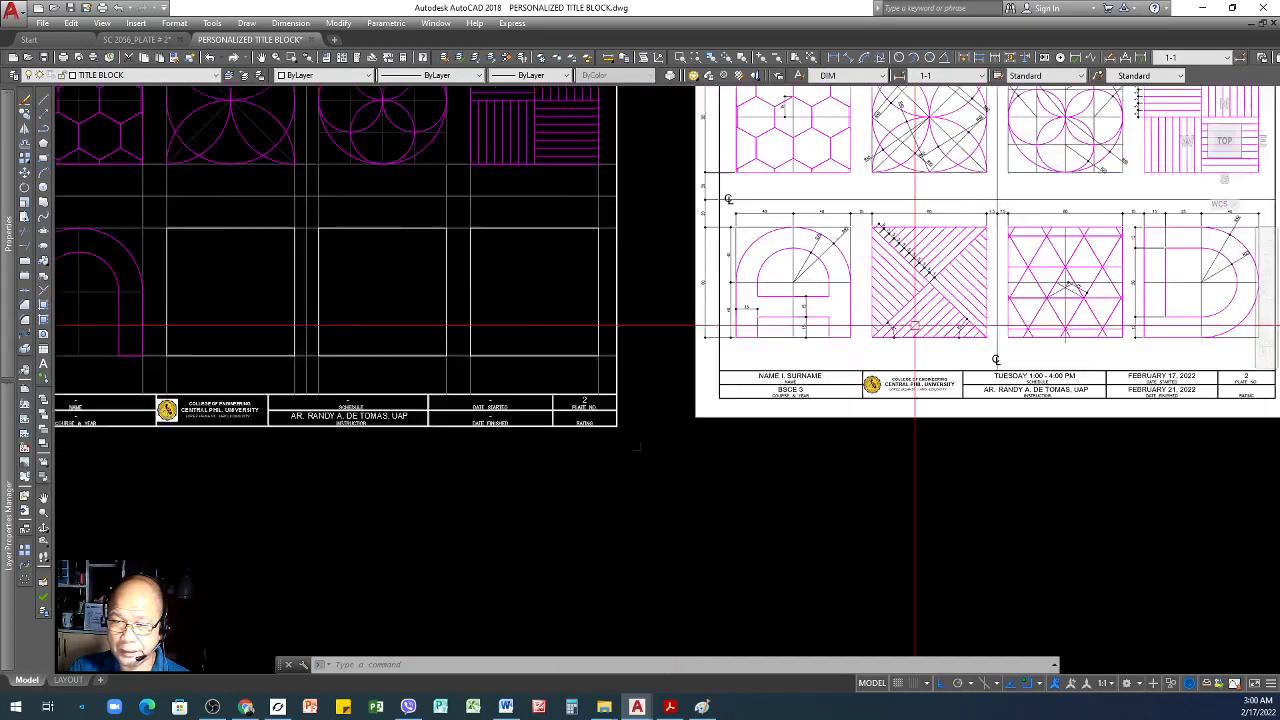
{"action": "scroll", "coordinate": [380, 357], "scroll_direction": "up", "scroll_amount": 6}
{"action": "left_click", "coordinate": [666, 330]}
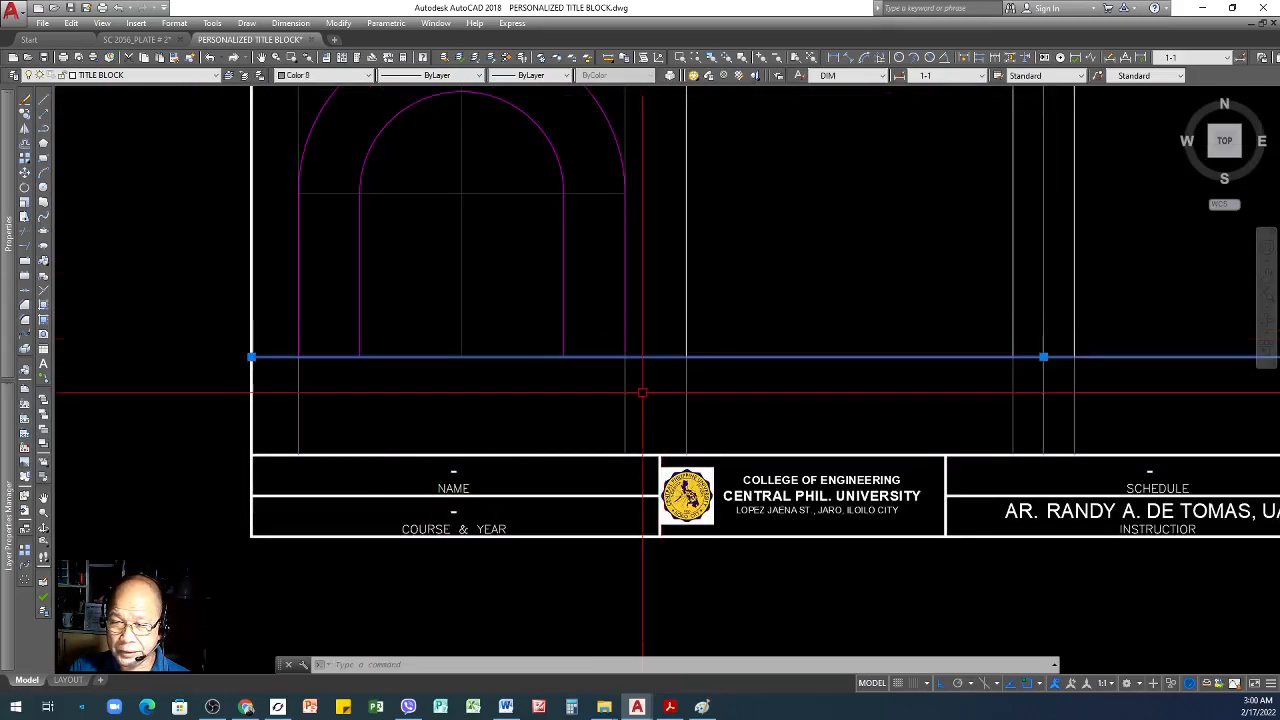
{"action": "left_click", "coordinate": [607, 418]}
{"action": "scroll", "coordinate": [607, 418], "scroll_direction": "down", "scroll_amount": 2}
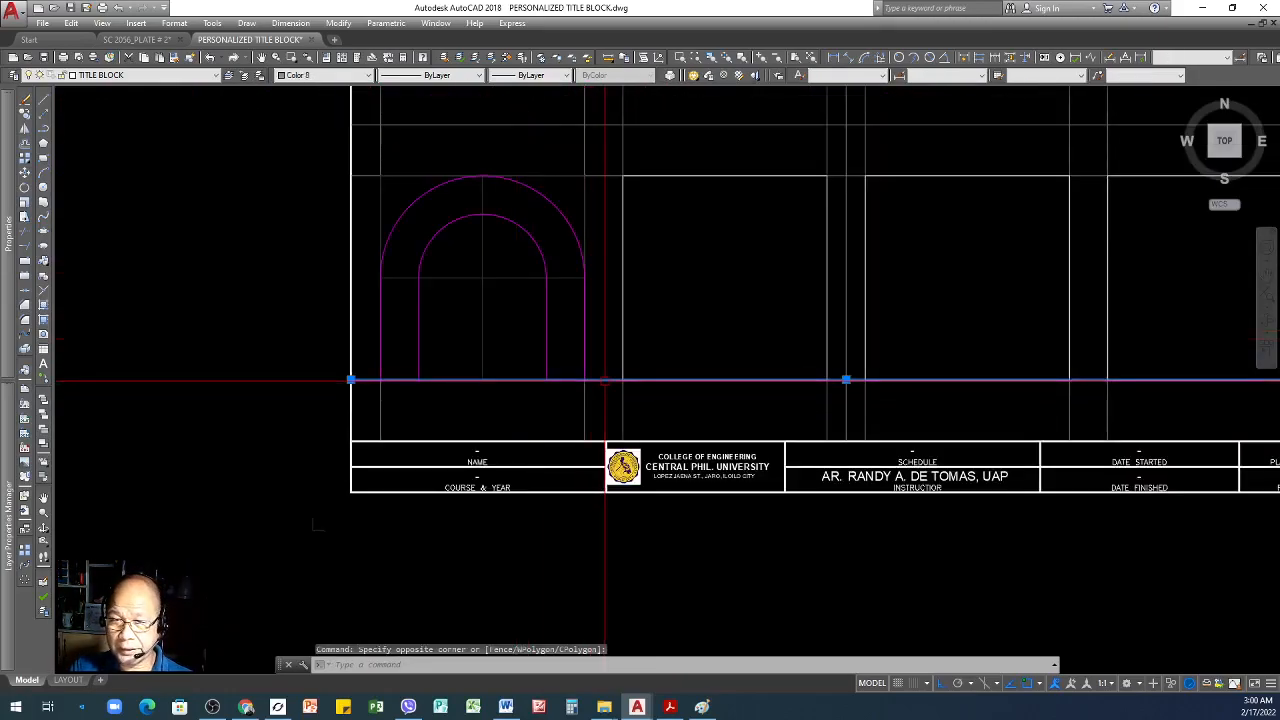
{"action": "key", "text": "Escape"}
{"action": "key", "text": "Escape"}
{"action": "scroll", "coordinate": [605, 380], "scroll_direction": "up", "scroll_amount": 2}
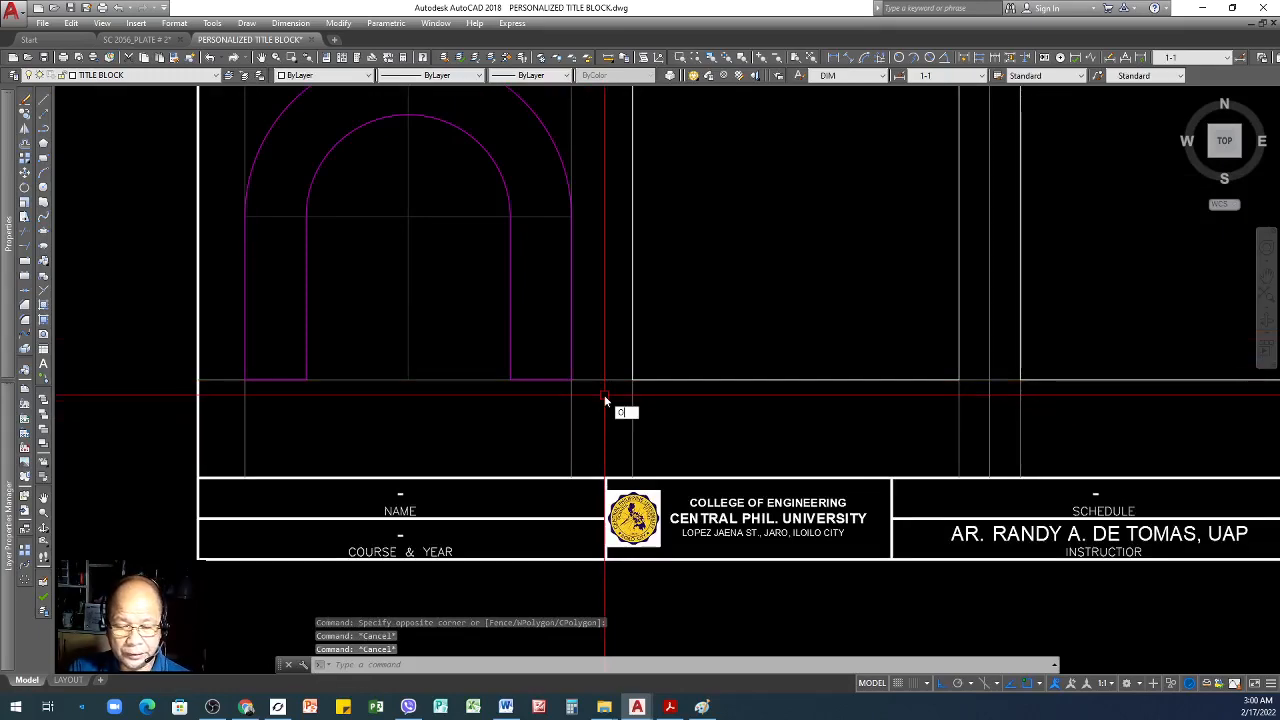
{"action": "key", "text": "Return"}
{"action": "key", "text": "Return"}
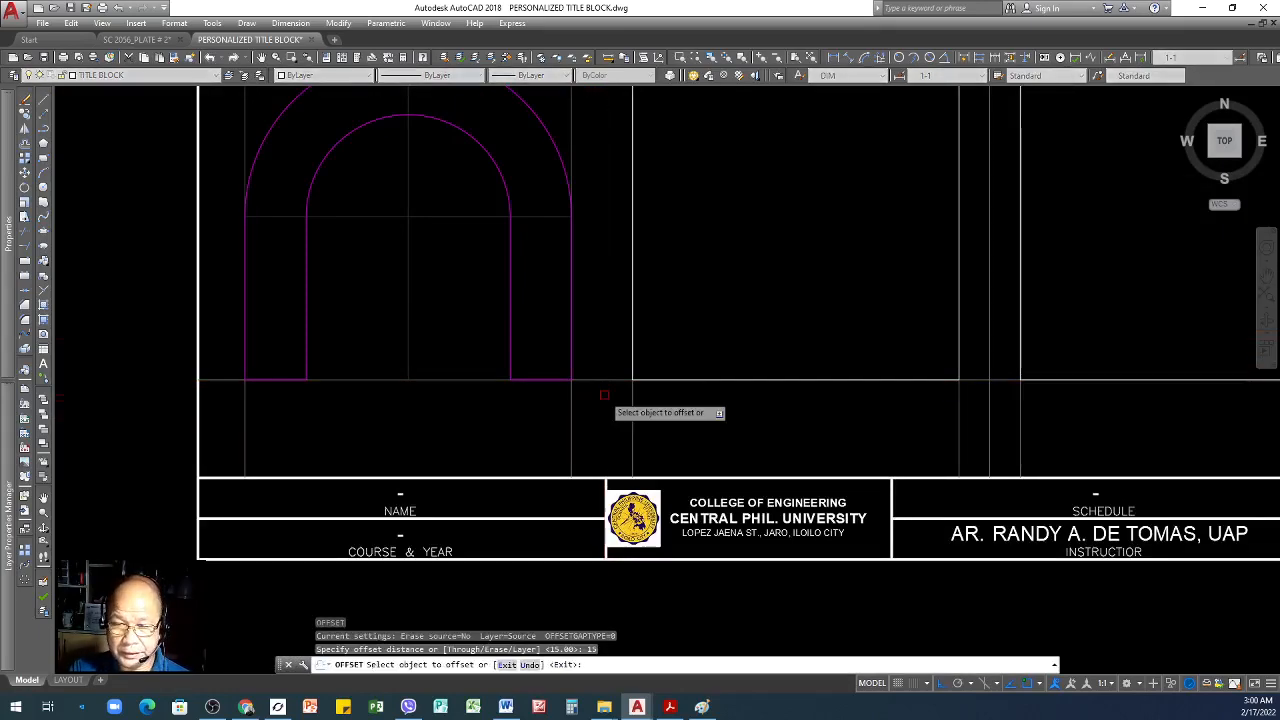
{"action": "key", "text": "Return"}
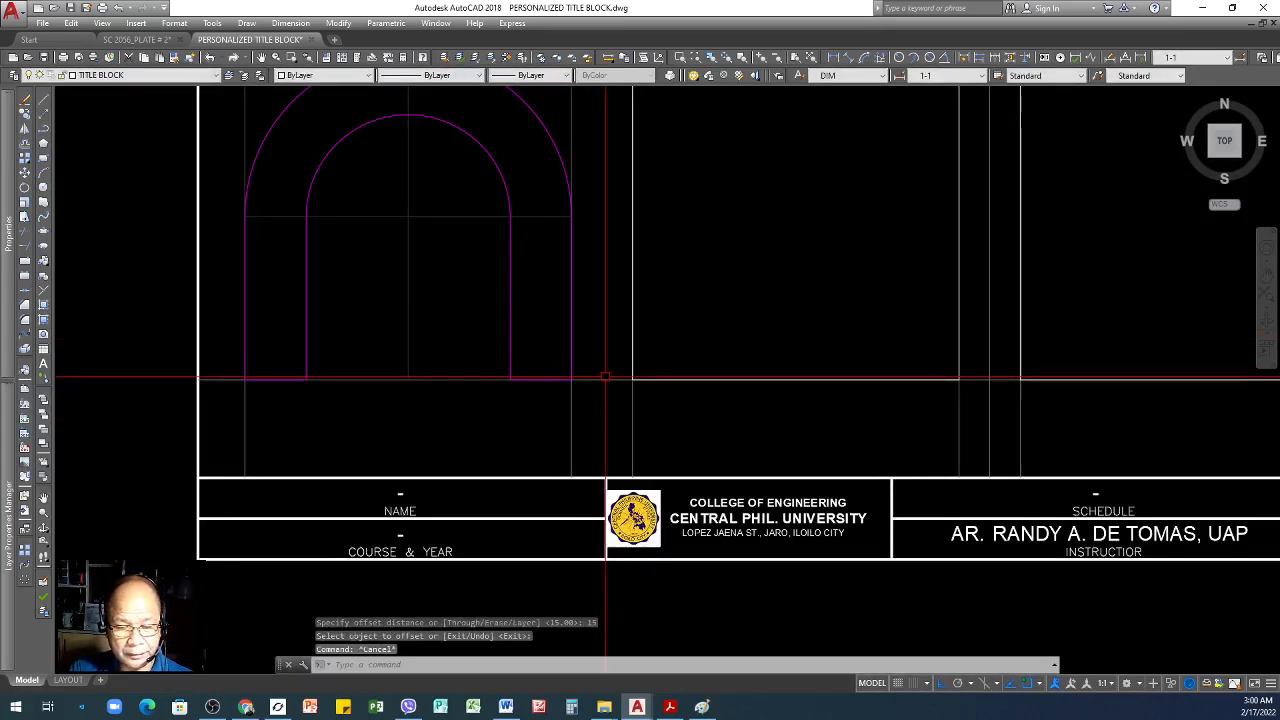
{"action": "key", "text": "Escape"}
- Offset the horizontal guide line along the lower squares' bottom edge upward twice, at 15 spacing
{"action": "left_click", "coordinate": [617, 354]}
{"action": "left_click", "coordinate": [597, 400]}
{"action": "type", "text": "o"}
{"action": "key", "text": "Return"}
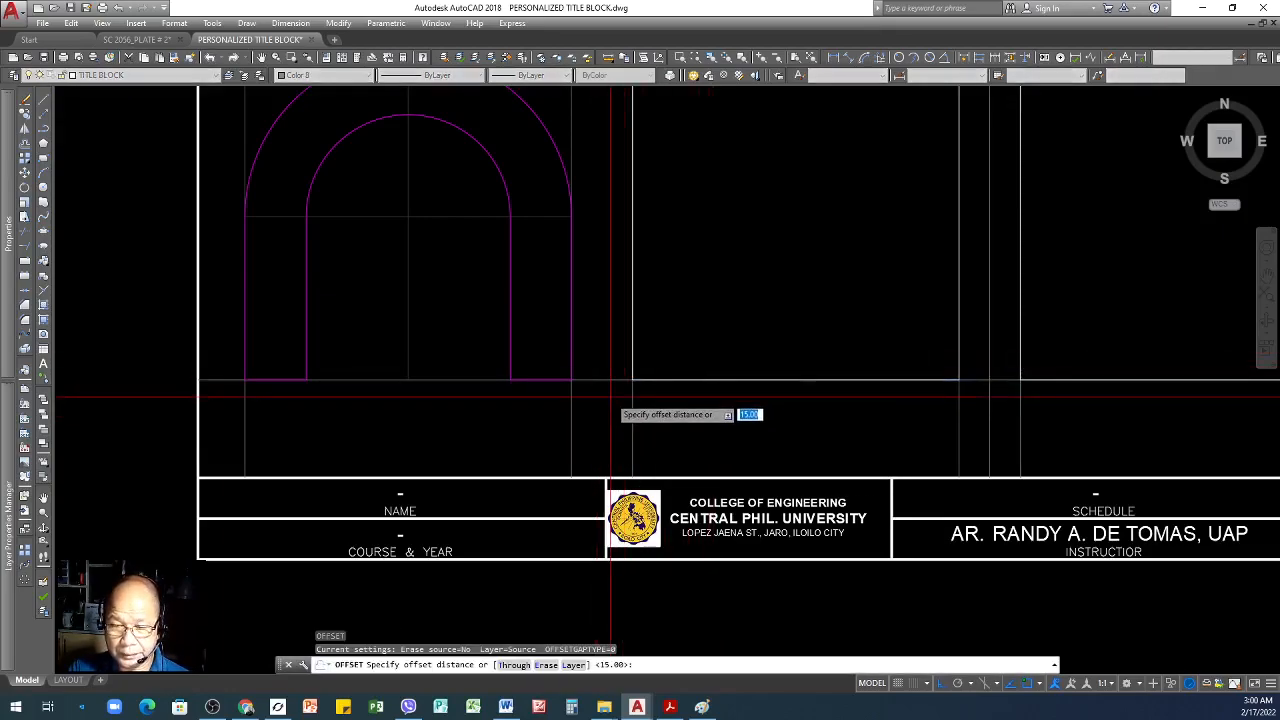
{"action": "key", "text": "Return"}
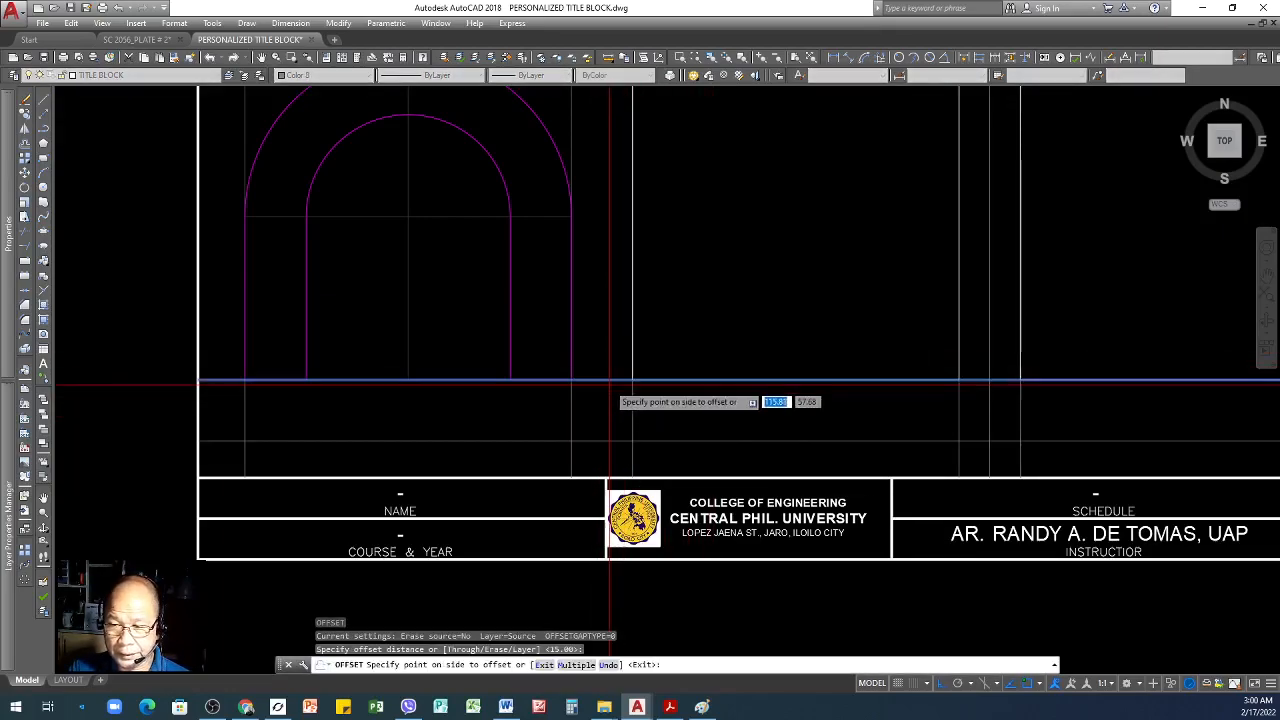
{"action": "left_click", "coordinate": [598, 293]}
{"action": "left_click", "coordinate": [590, 318]}
{"action": "left_click", "coordinate": [610, 205]}
{"action": "key", "text": "Return"}
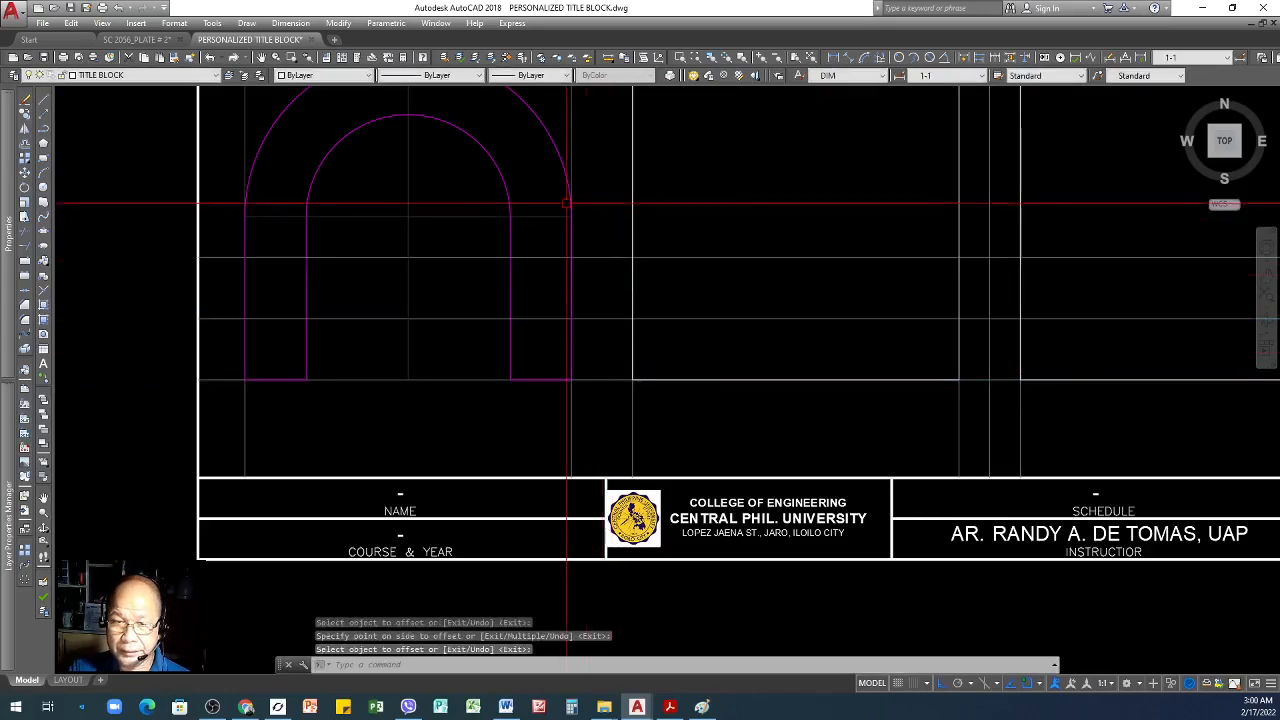
- Draw two horizontal lines between the arch's inner leg lines, one along each offset guide
{"action": "scroll", "coordinate": [634, 351], "scroll_direction": "down", "scroll_amount": 5}
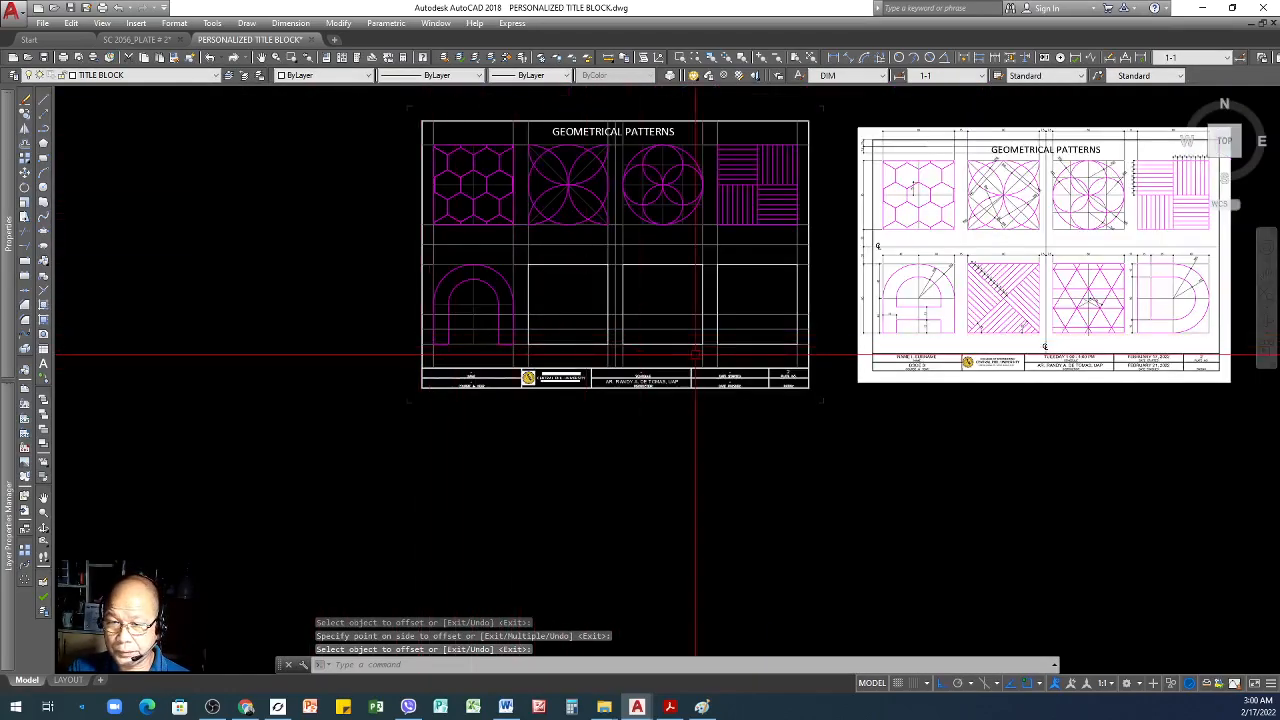
{"action": "scroll", "coordinate": [761, 265], "scroll_direction": "up", "scroll_amount": 5}
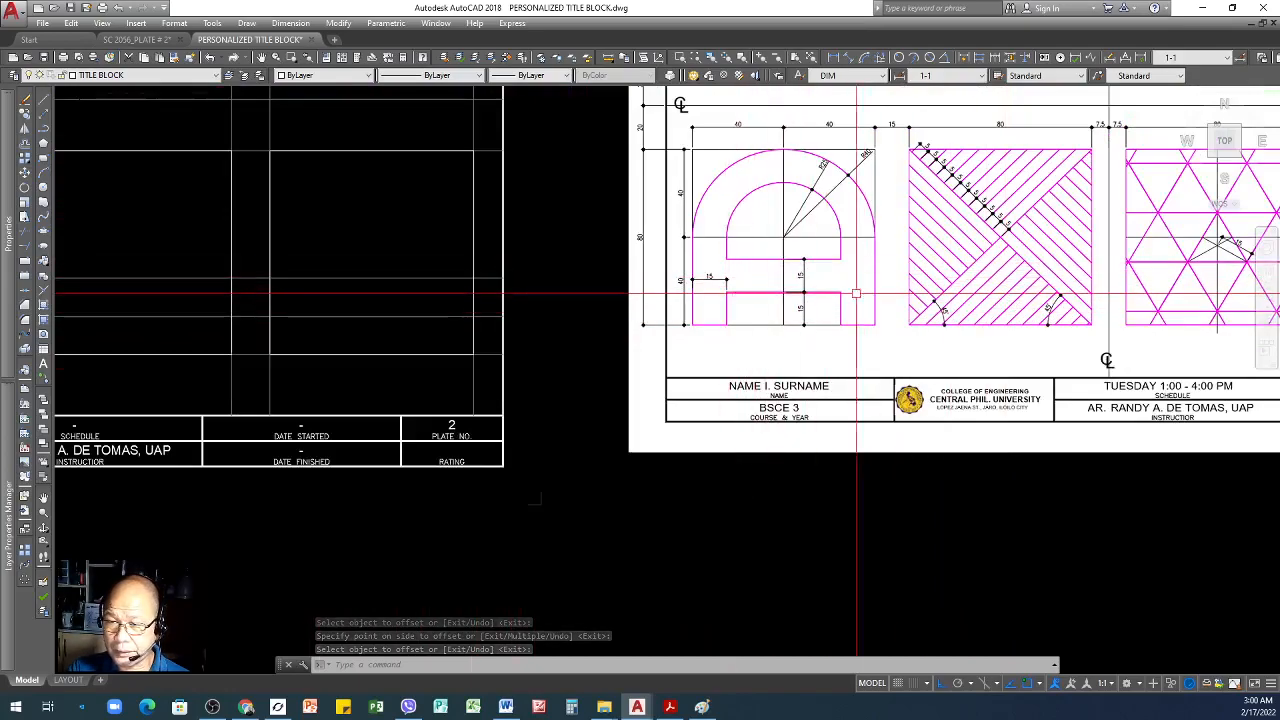
{"action": "scroll", "coordinate": [1000, 311], "scroll_direction": "down", "scroll_amount": 2}
{"action": "scroll", "coordinate": [190, 295], "scroll_direction": "down", "scroll_amount": 4}
{"action": "scroll", "coordinate": [229, 302], "scroll_direction": "up", "scroll_amount": 8}
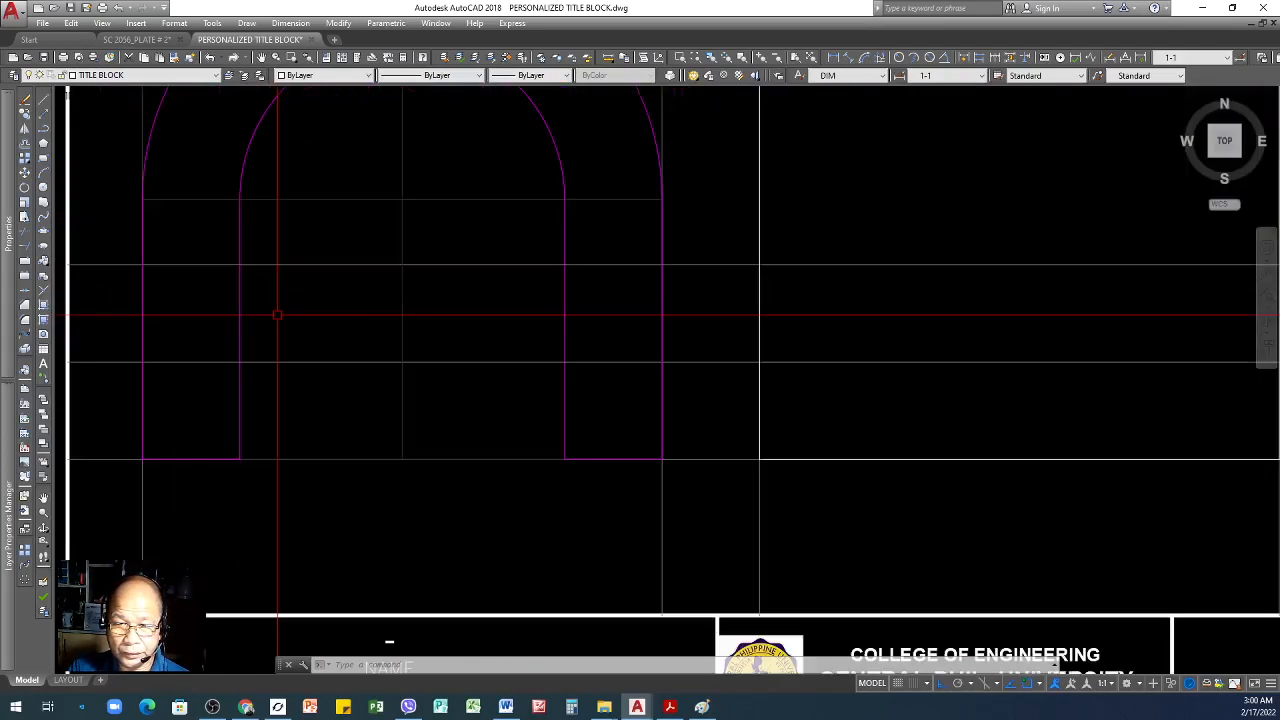
{"action": "key", "text": "Return"}
{"action": "left_click", "coordinate": [240, 265]}
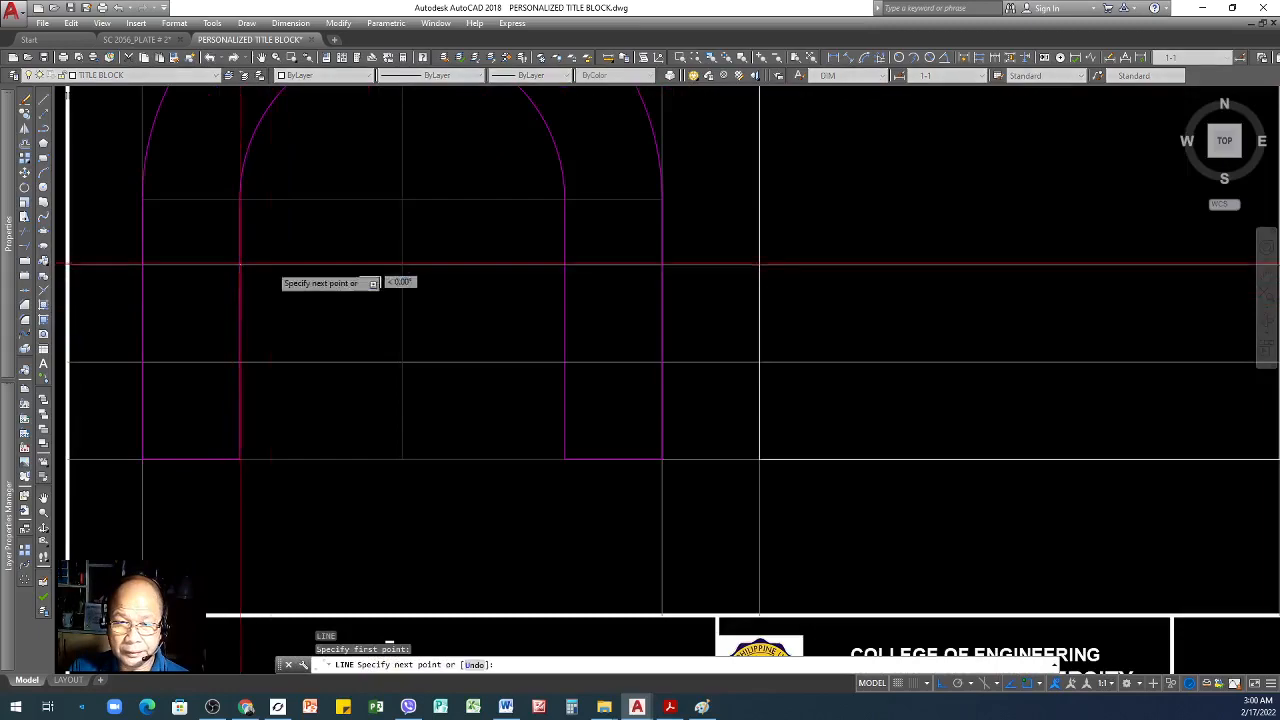
{"action": "left_click", "coordinate": [565, 265]}
{"action": "key", "text": "Return"}
{"action": "key", "text": "Return"}
{"action": "left_click", "coordinate": [238, 362]}
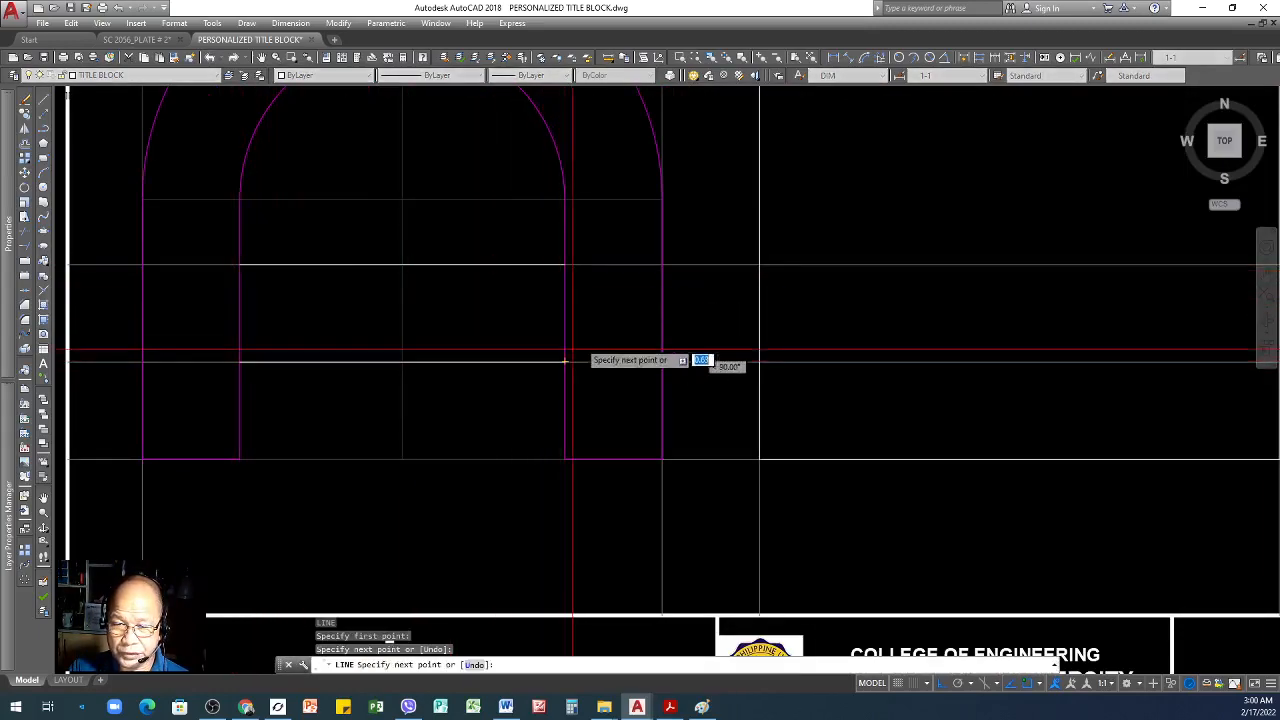
{"action": "left_click", "coordinate": [563, 362]}
{"action": "key", "text": "Return"}
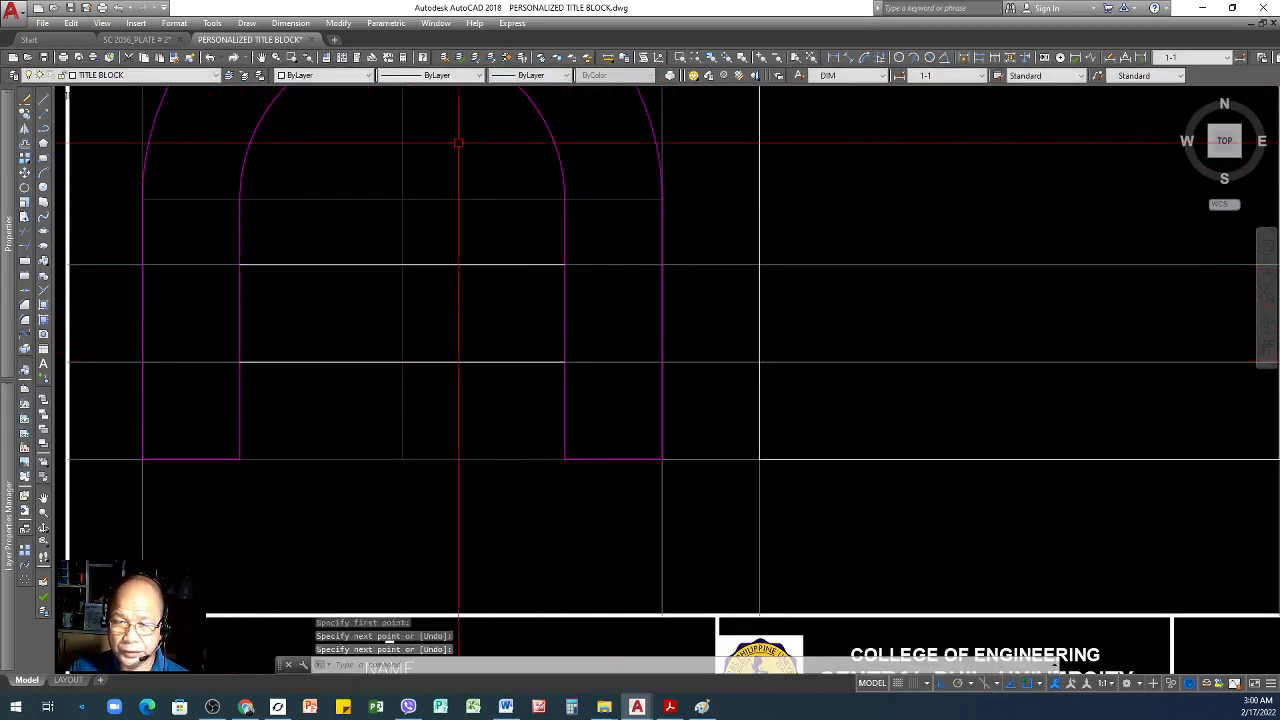
- Match the properties of the magenta inner leg line to the two new horizontal crossbar lines
{"action": "left_click", "coordinate": [175, 58]}
{"action": "left_click", "coordinate": [241, 236]}
{"action": "left_click", "coordinate": [205, 244]}
{"action": "left_click", "coordinate": [627, 394]}
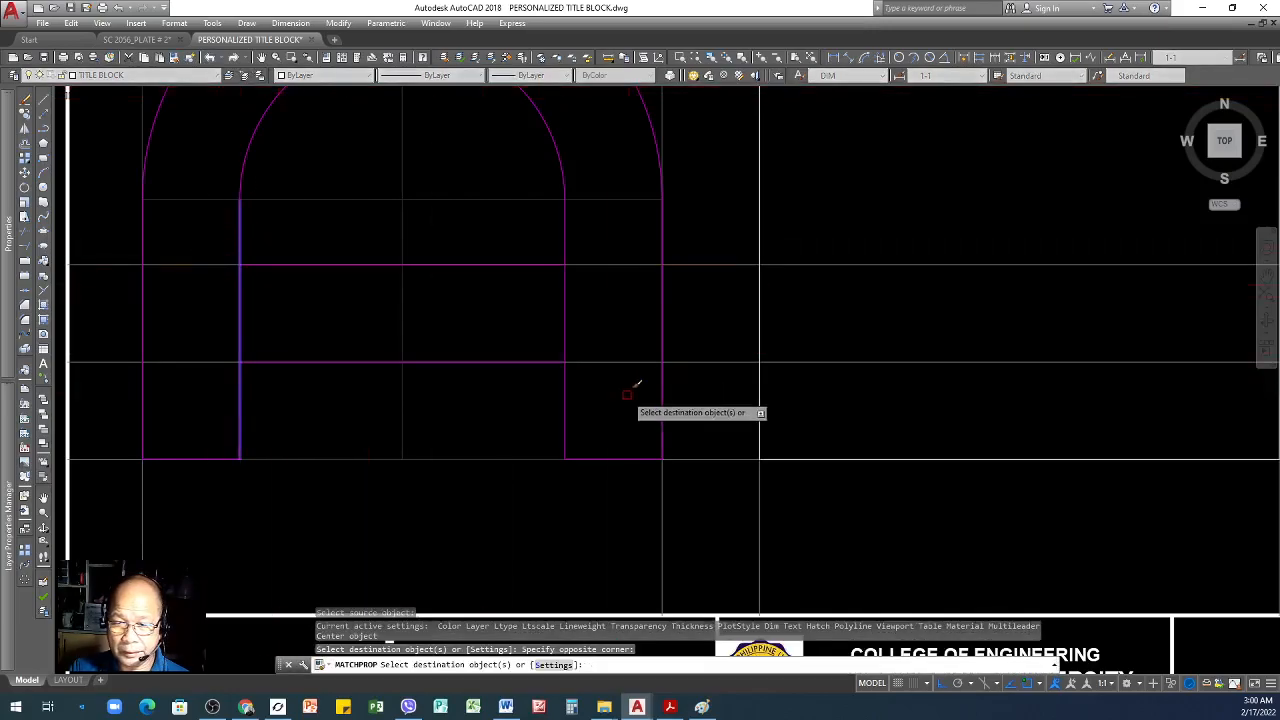
{"action": "key", "text": "Return"}
- Erase the two grey offset guide lines running across the lower squares
{"action": "left_click", "coordinate": [724, 230]}
{"action": "left_click", "coordinate": [681, 418]}
{"action": "key", "text": "Delete"}
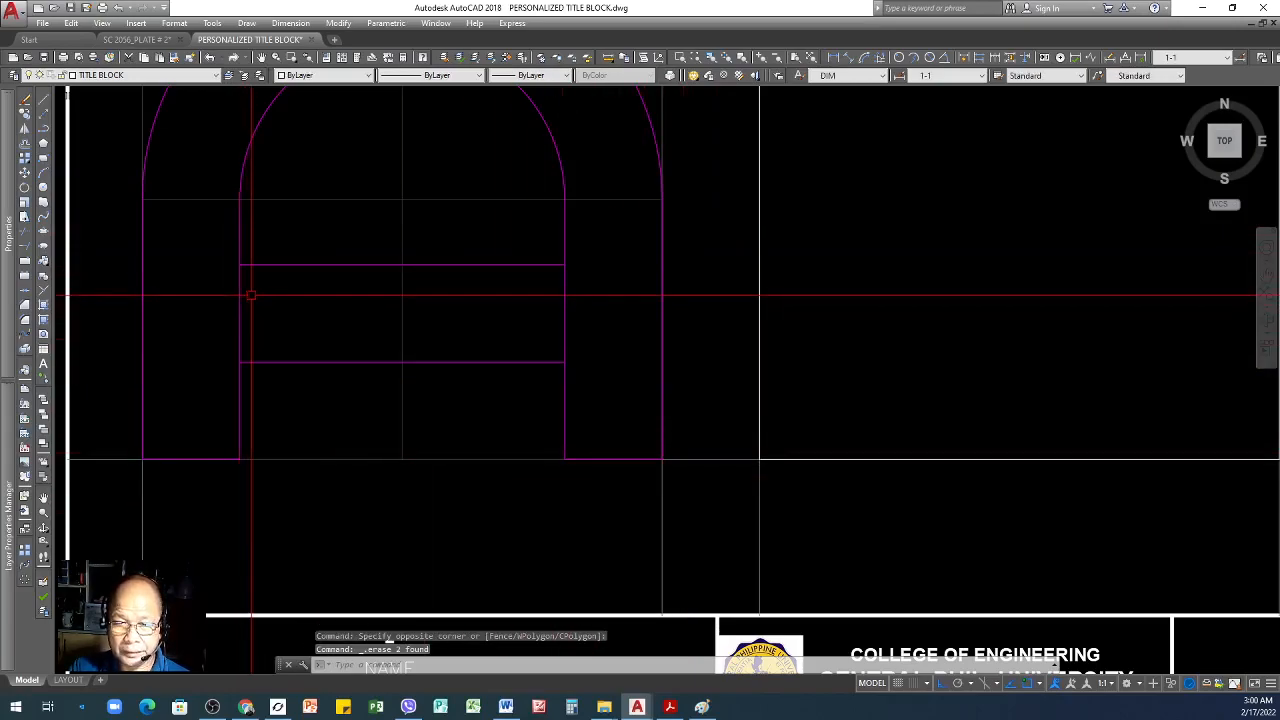
- Trim both inner leg lines between the arch's two crossbars, using the crossbars as cutting edges
{"action": "left_click", "coordinate": [241, 309]}
{"action": "key", "text": "Escape"}
{"action": "key", "text": "Escape"}
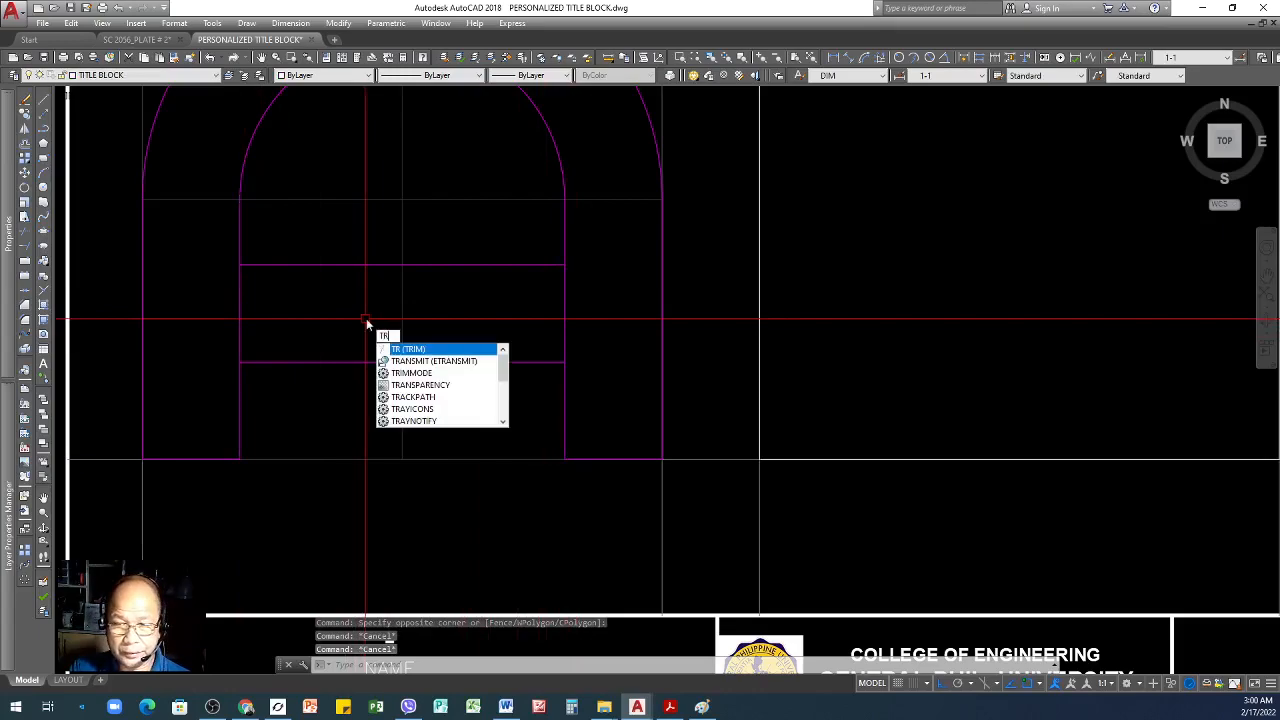
{"action": "key", "text": "Return"}
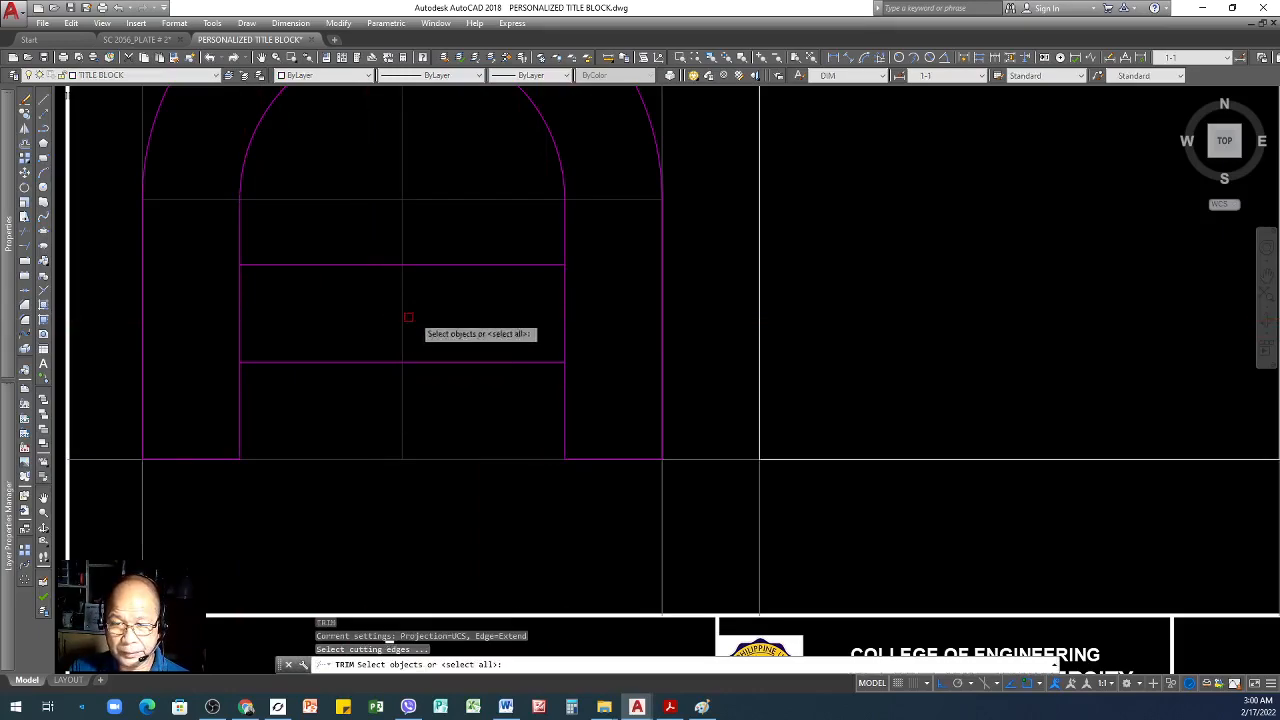
{"action": "left_click", "coordinate": [489, 265]}
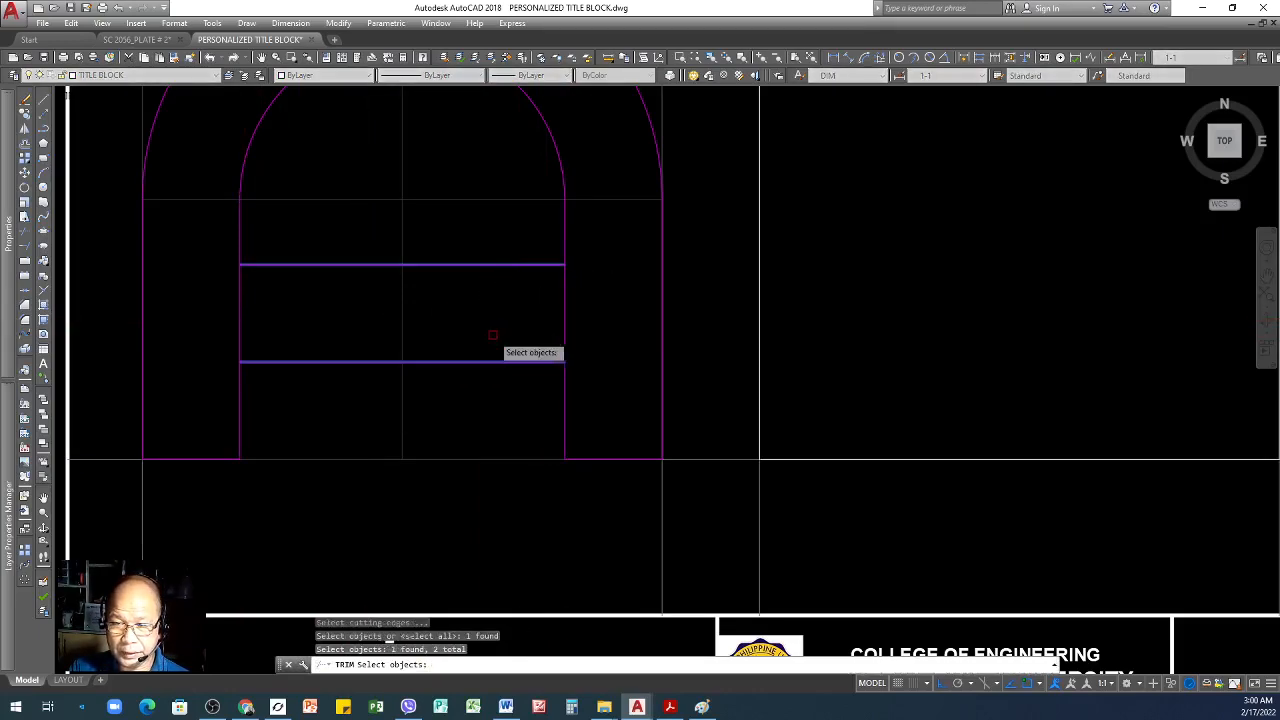
{"action": "key", "text": "Return"}
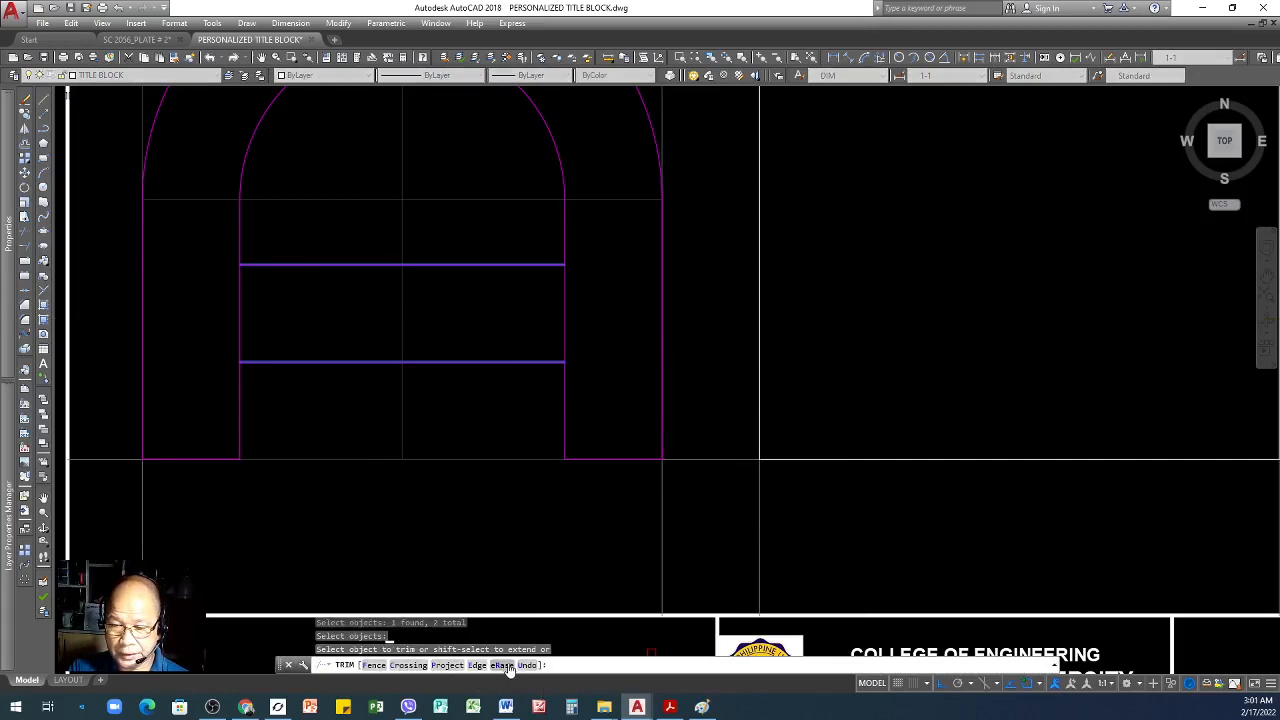
{"action": "left_click", "coordinate": [566, 310]}
{"action": "key", "text": "Return"}
- Examine the lower-row patterns on the reference sheet, comparing the first arch pattern with the sideways arch in the fourth square
{"action": "scroll", "coordinate": [366, 368], "scroll_direction": "down", "scroll_amount": 5}
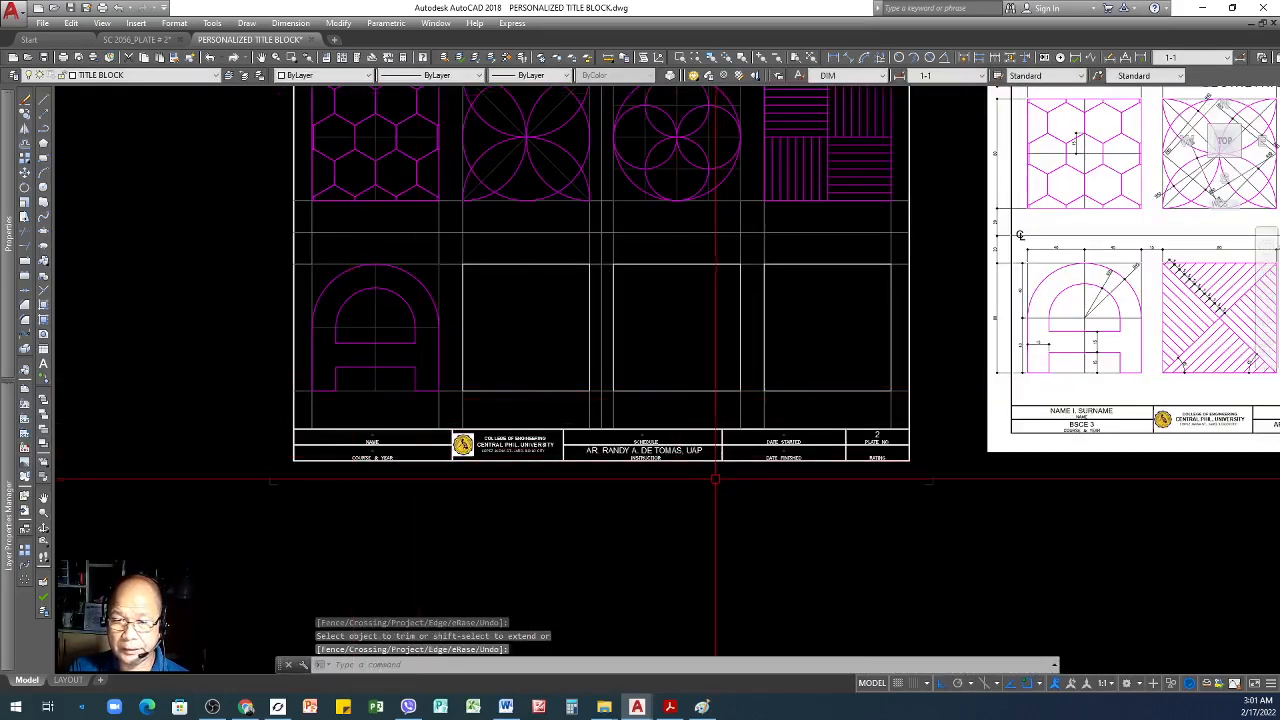
{"action": "scroll", "coordinate": [359, 362], "scroll_direction": "down", "scroll_amount": 2}
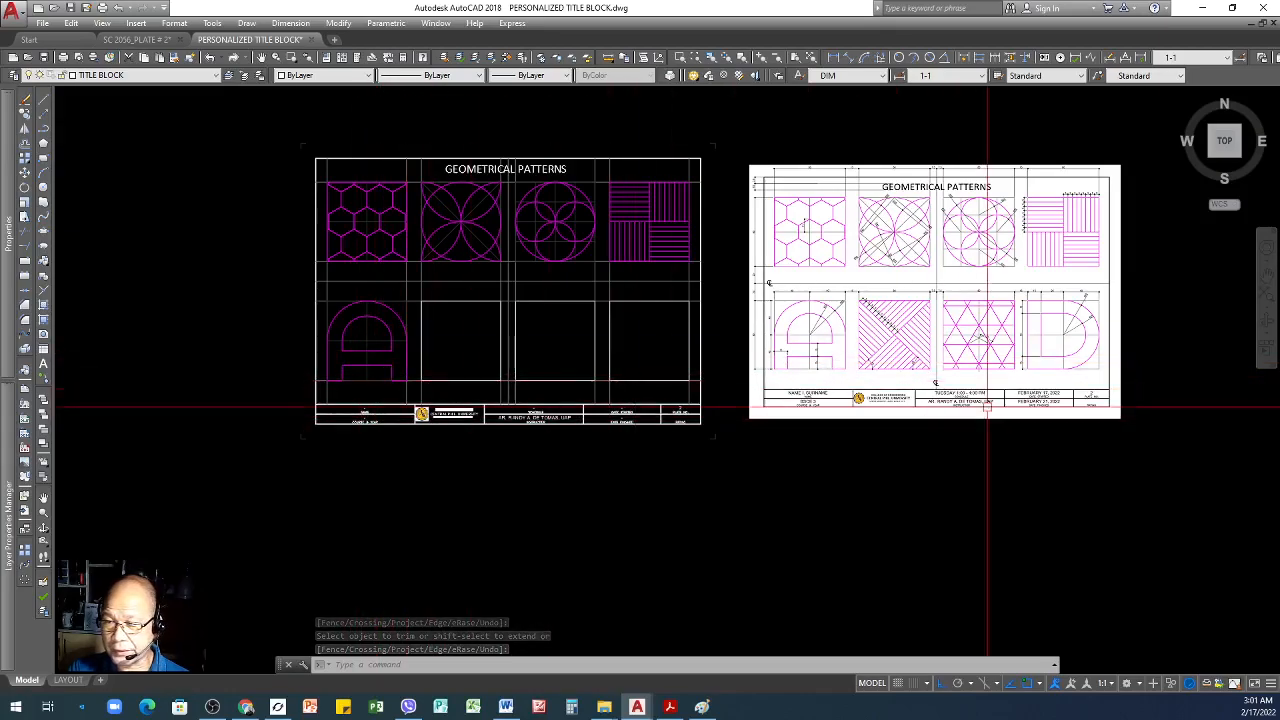
{"action": "scroll", "coordinate": [524, 370], "scroll_direction": "down", "scroll_amount": 2}
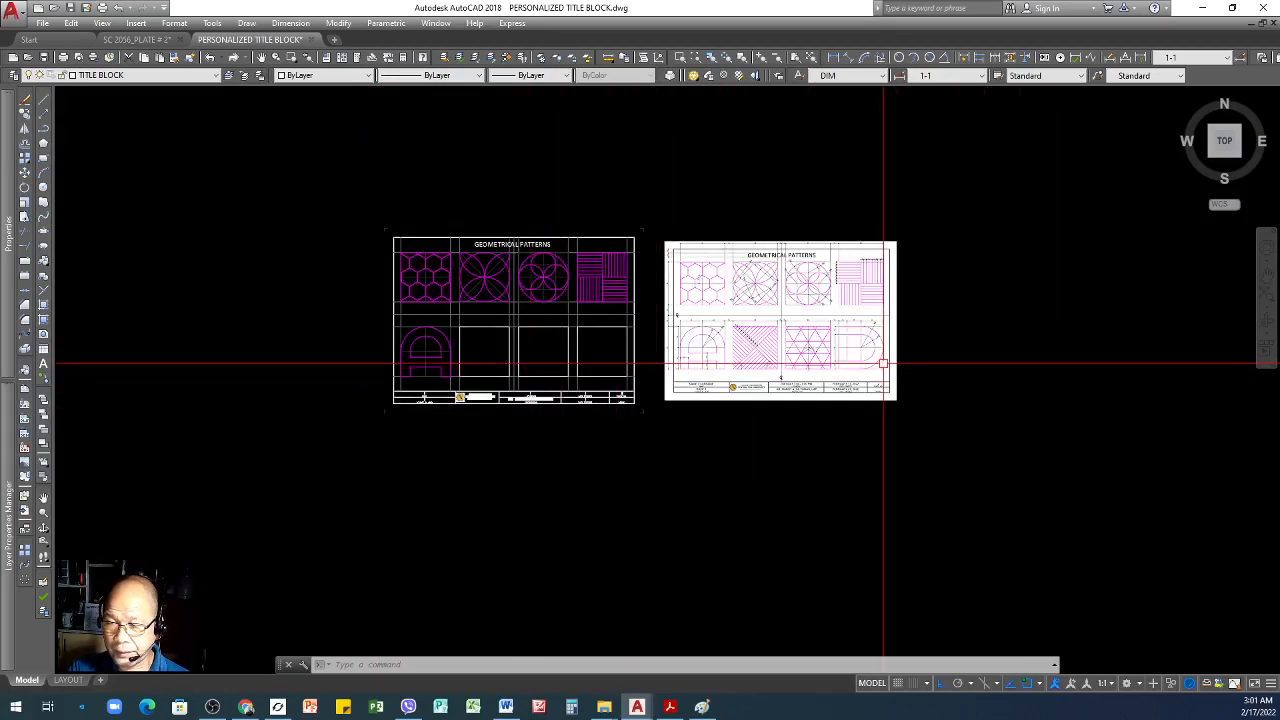
{"action": "scroll", "coordinate": [877, 365], "scroll_direction": "up", "scroll_amount": 2}
{"action": "scroll", "coordinate": [877, 365], "scroll_direction": "up", "scroll_amount": 2}
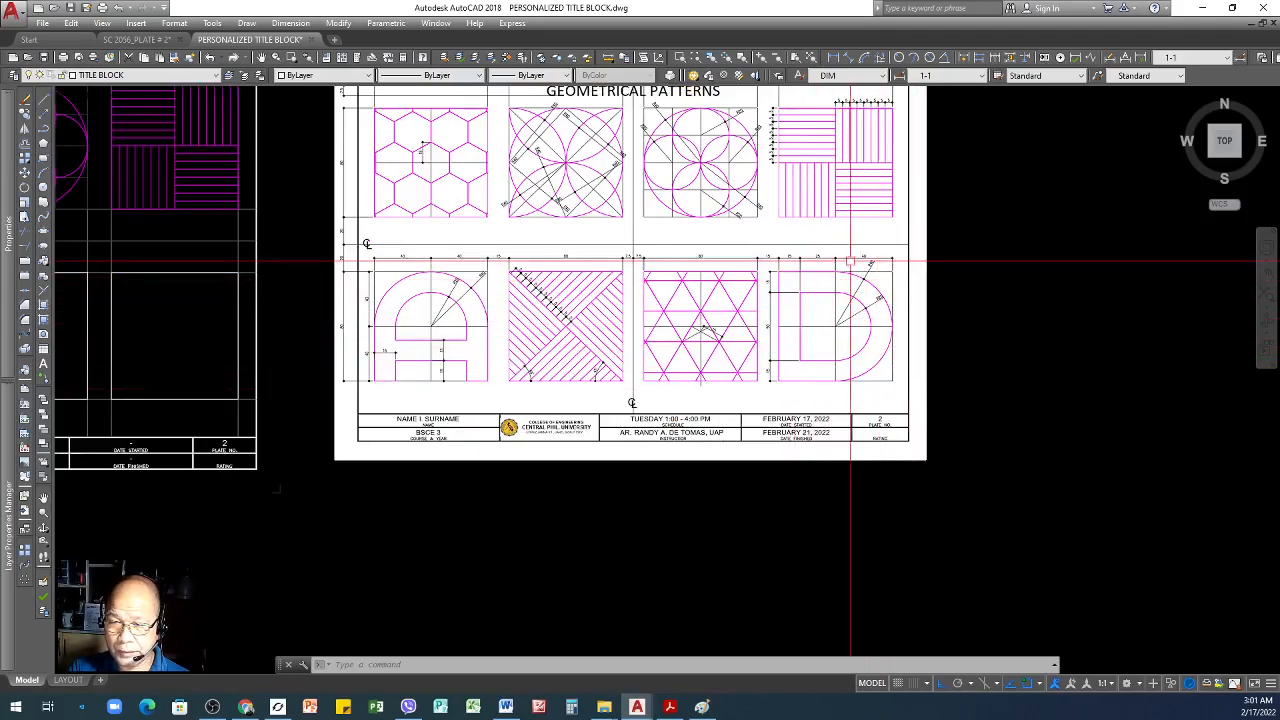
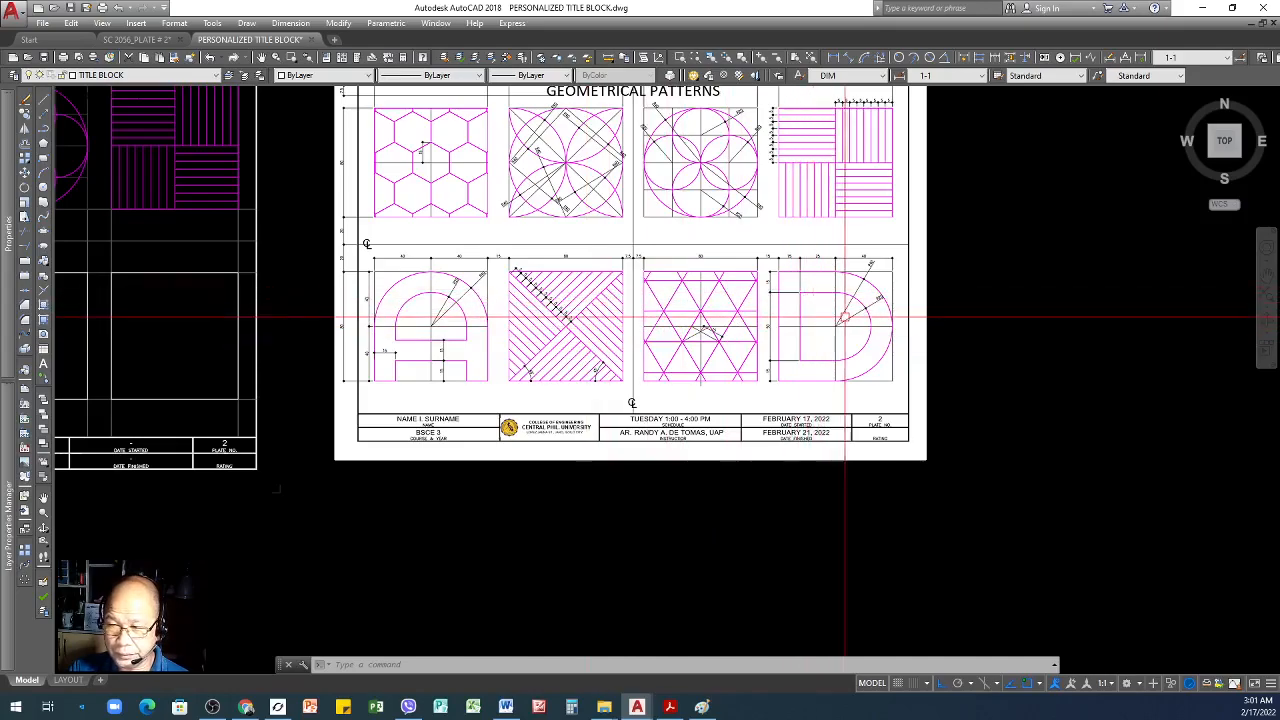
{"action": "scroll", "coordinate": [838, 323], "scroll_direction": "down", "scroll_amount": 2}
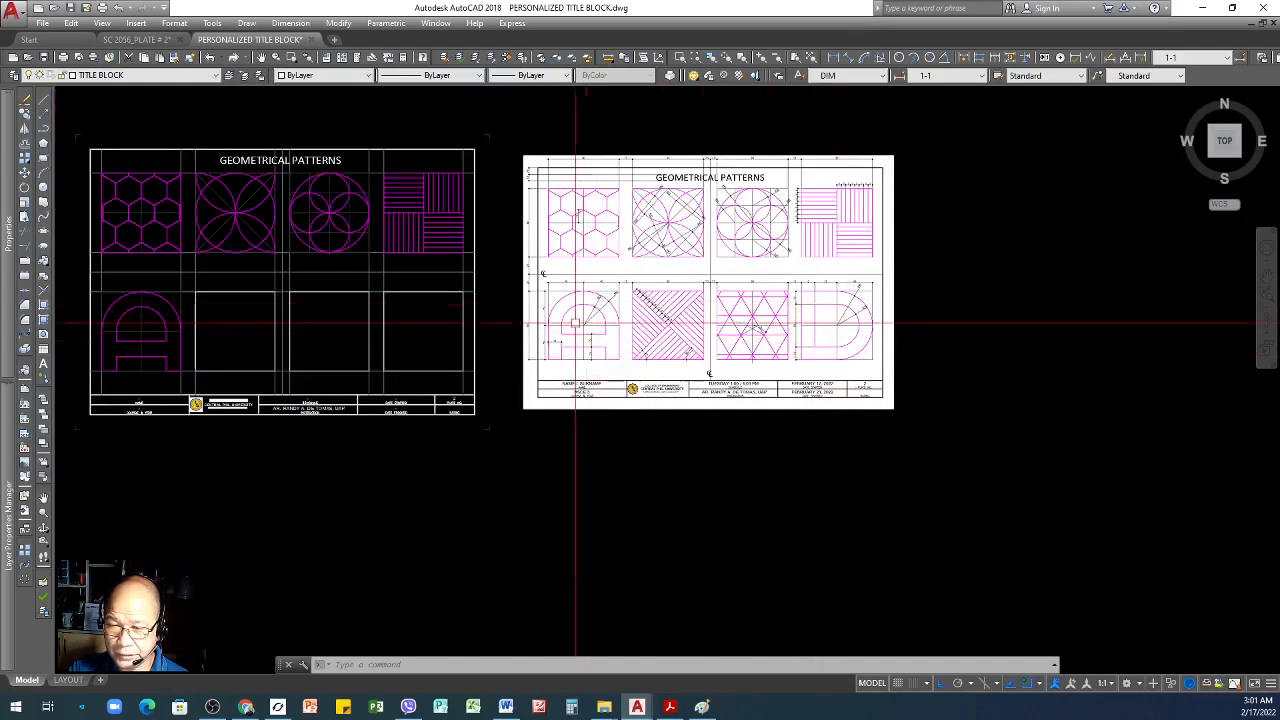
{"action": "scroll", "coordinate": [592, 322], "scroll_direction": "up", "scroll_amount": 2}
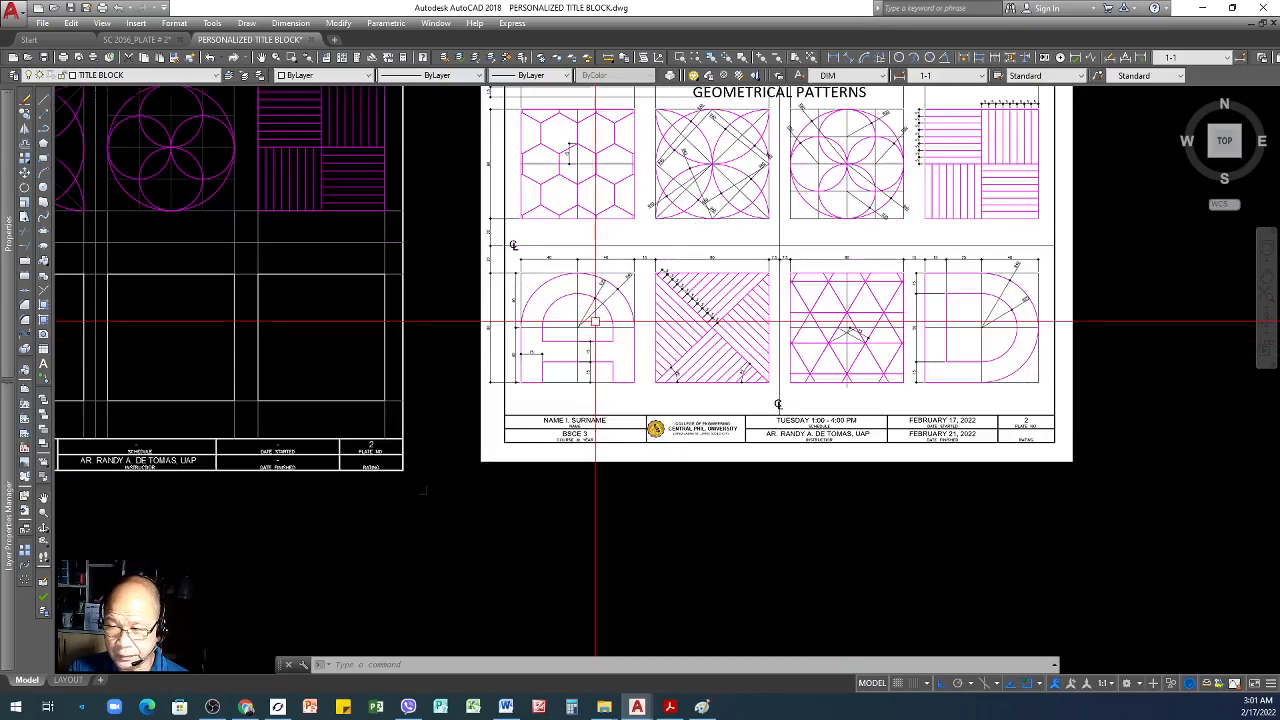
{"action": "scroll", "coordinate": [853, 302], "scroll_direction": "up", "scroll_amount": 2}
{"action": "scroll", "coordinate": [760, 320], "scroll_direction": "down", "scroll_amount": 2}
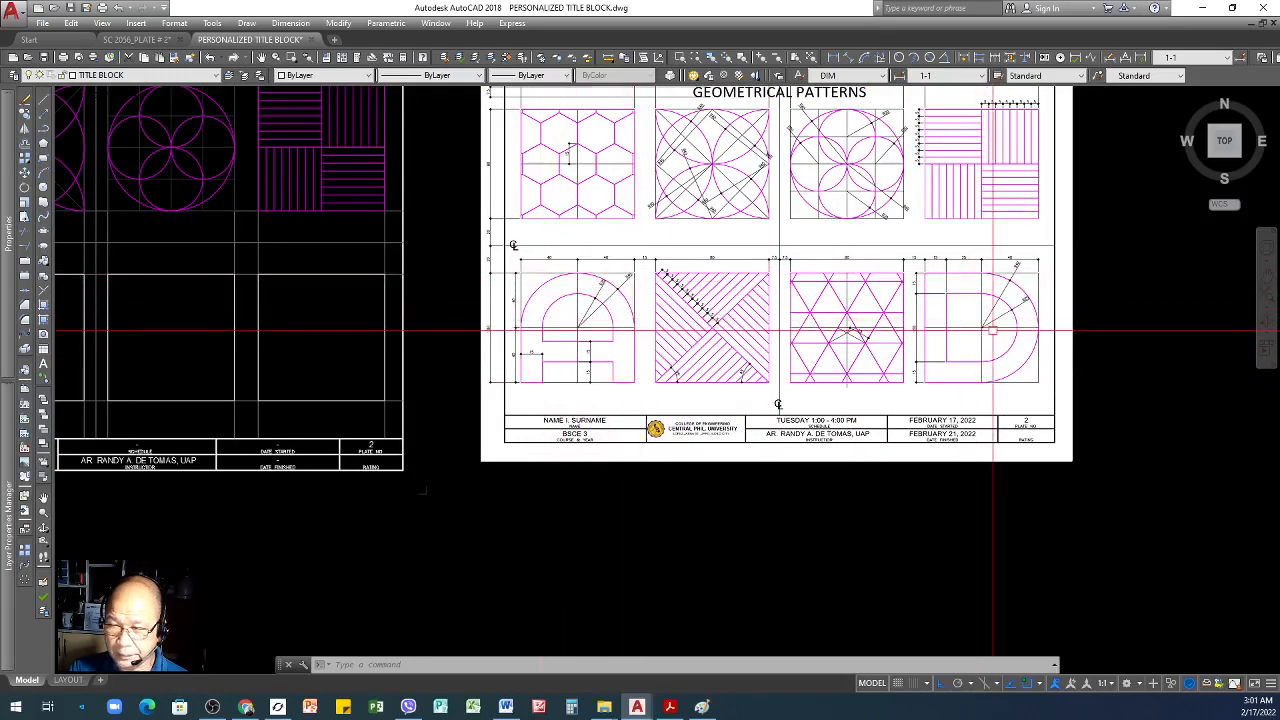
{"action": "scroll", "coordinate": [1048, 378], "scroll_direction": "down", "scroll_amount": 2}
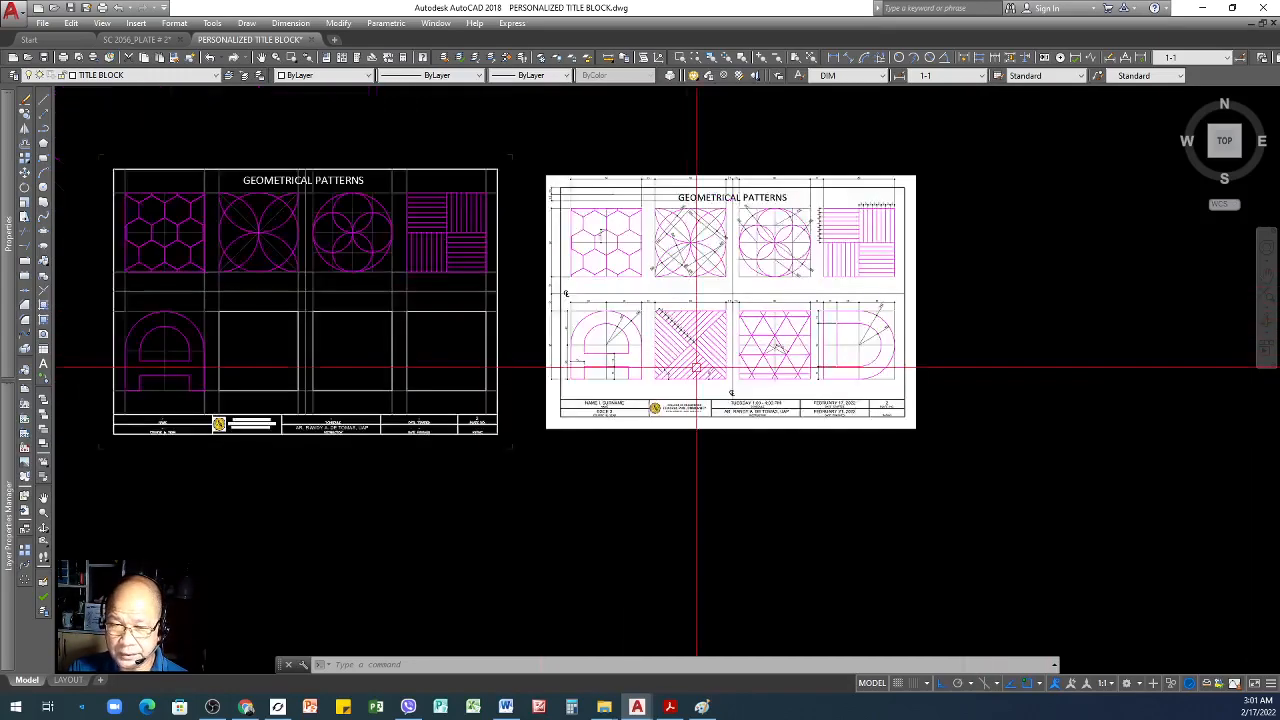
- Draw a vertical and a horizontal centre line between the side midpoints of the fourth lower square
{"action": "scroll", "coordinate": [649, 384], "scroll_direction": "up", "scroll_amount": 4}
{"action": "key", "text": "l"}
{"action": "key", "text": "Return"}
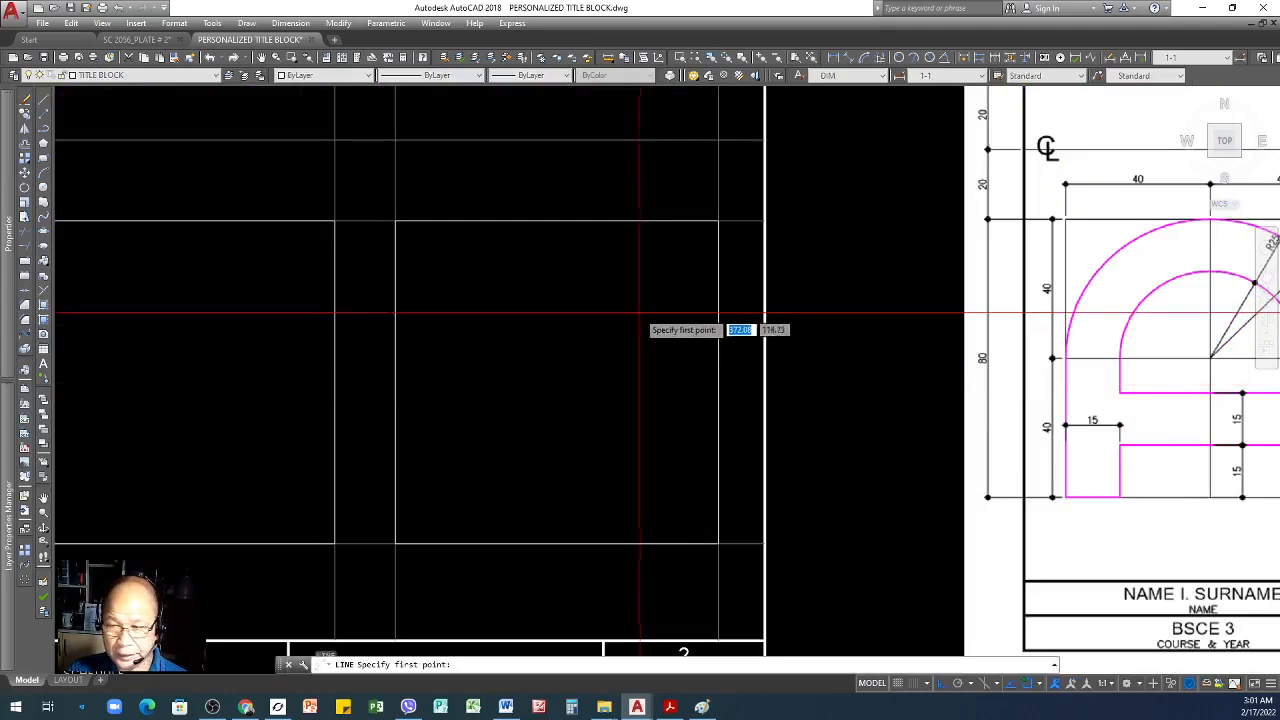
{"action": "left_click", "coordinate": [557, 220]}
{"action": "left_click", "coordinate": [557, 543]}
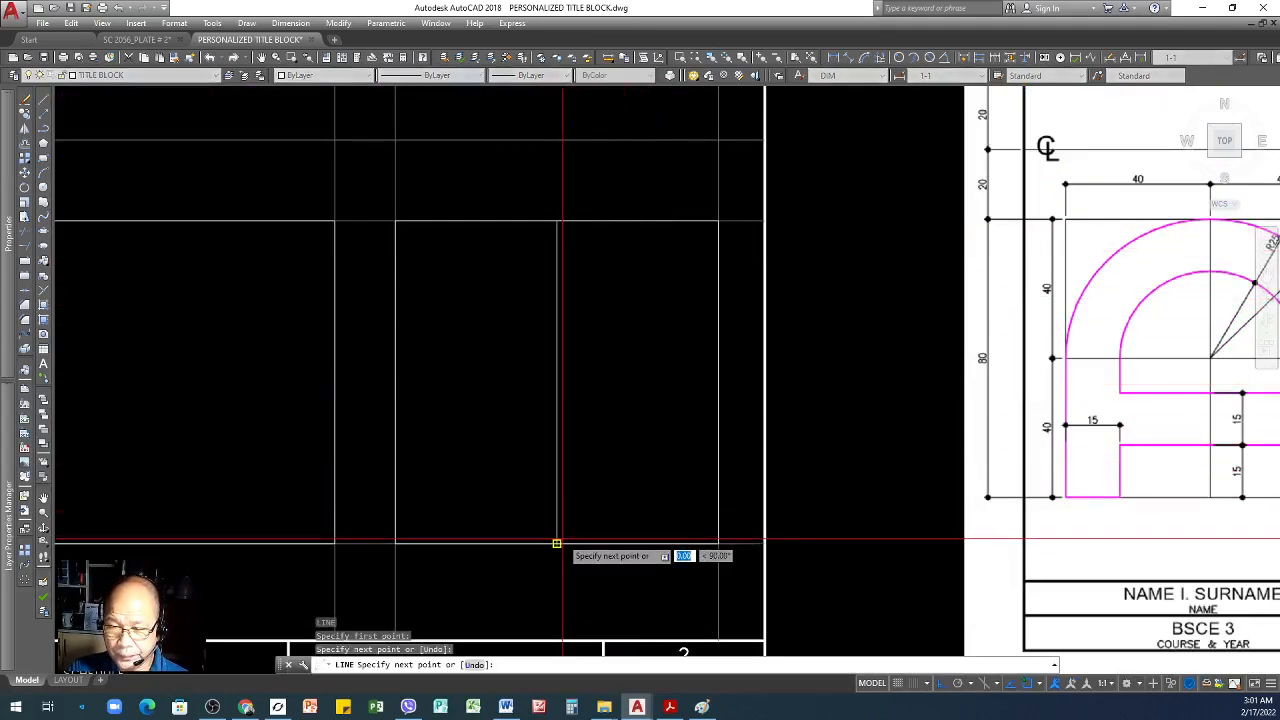
{"action": "key", "text": "Return"}
{"action": "key", "text": "Return"}
{"action": "left_click", "coordinate": [396, 381]}
{"action": "left_click", "coordinate": [718, 381]}
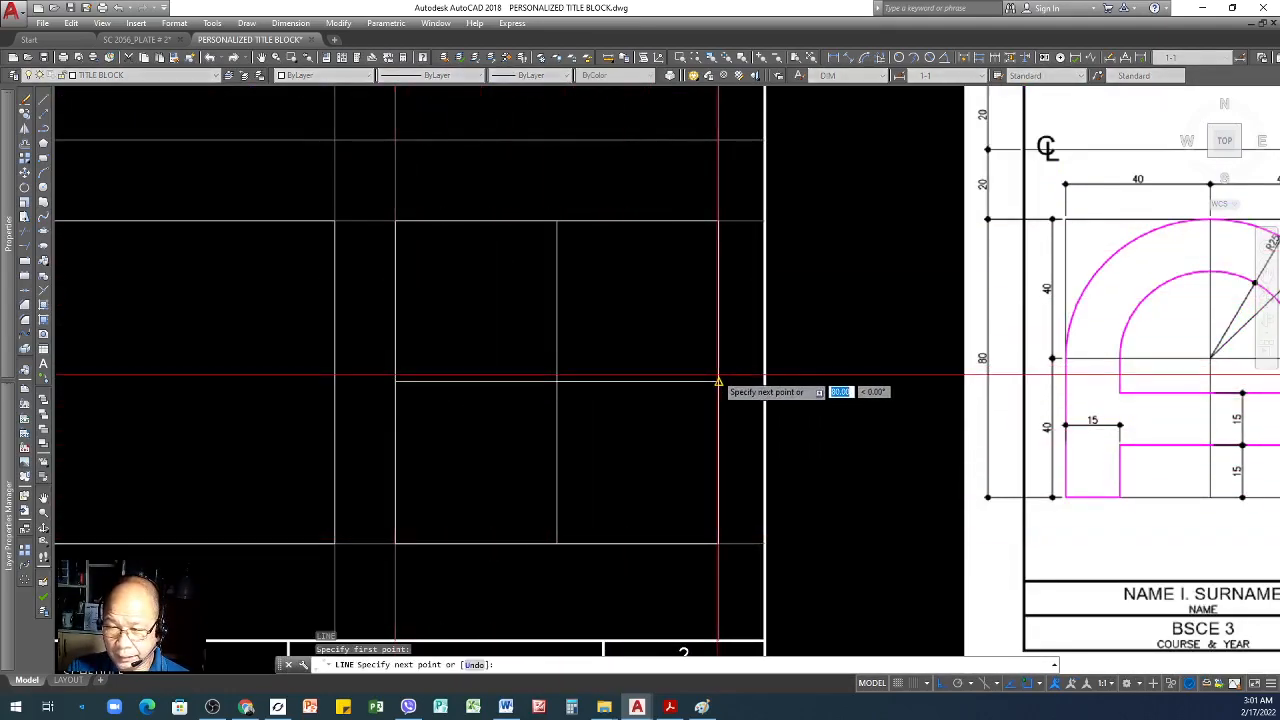
{"action": "key", "text": "Return"}
- Match the properties of the first arch's grey horizontal centre line to the fourth lower square's two centre lines
{"action": "scroll", "coordinate": [686, 366], "scroll_direction": "down", "scroll_amount": 3}
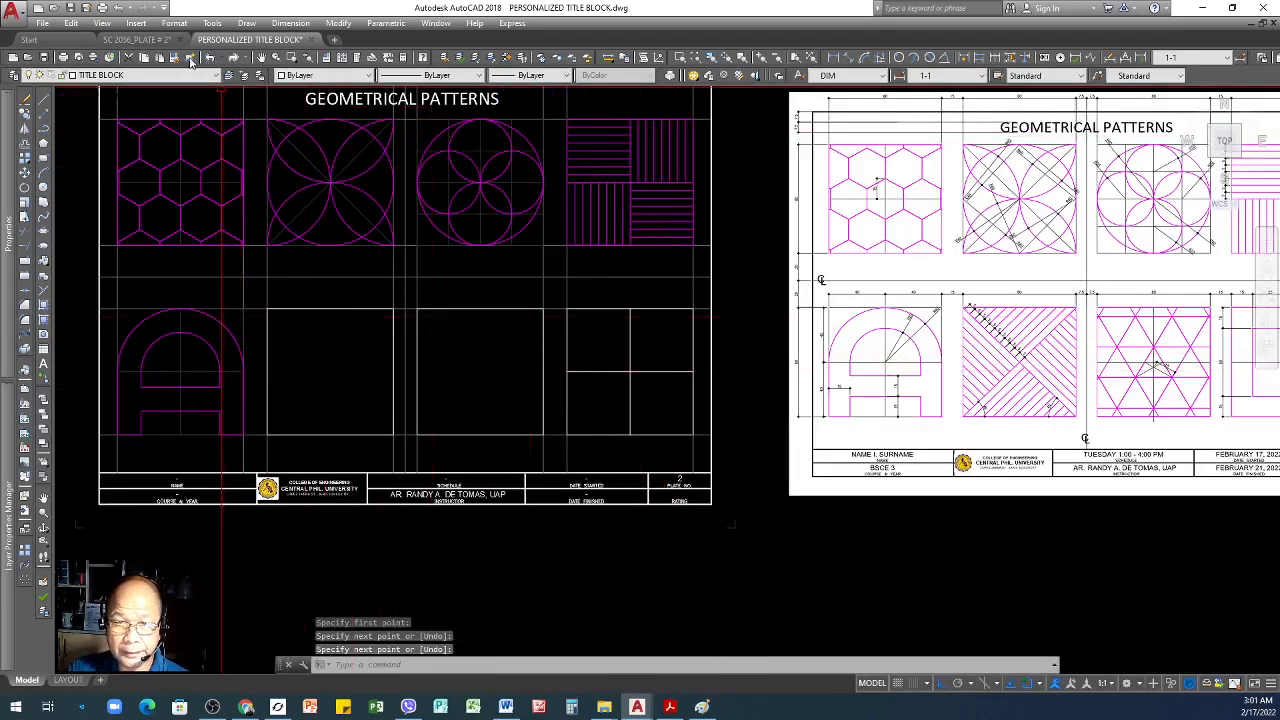
{"action": "left_click", "coordinate": [175, 58]}
{"action": "left_click", "coordinate": [194, 371]}
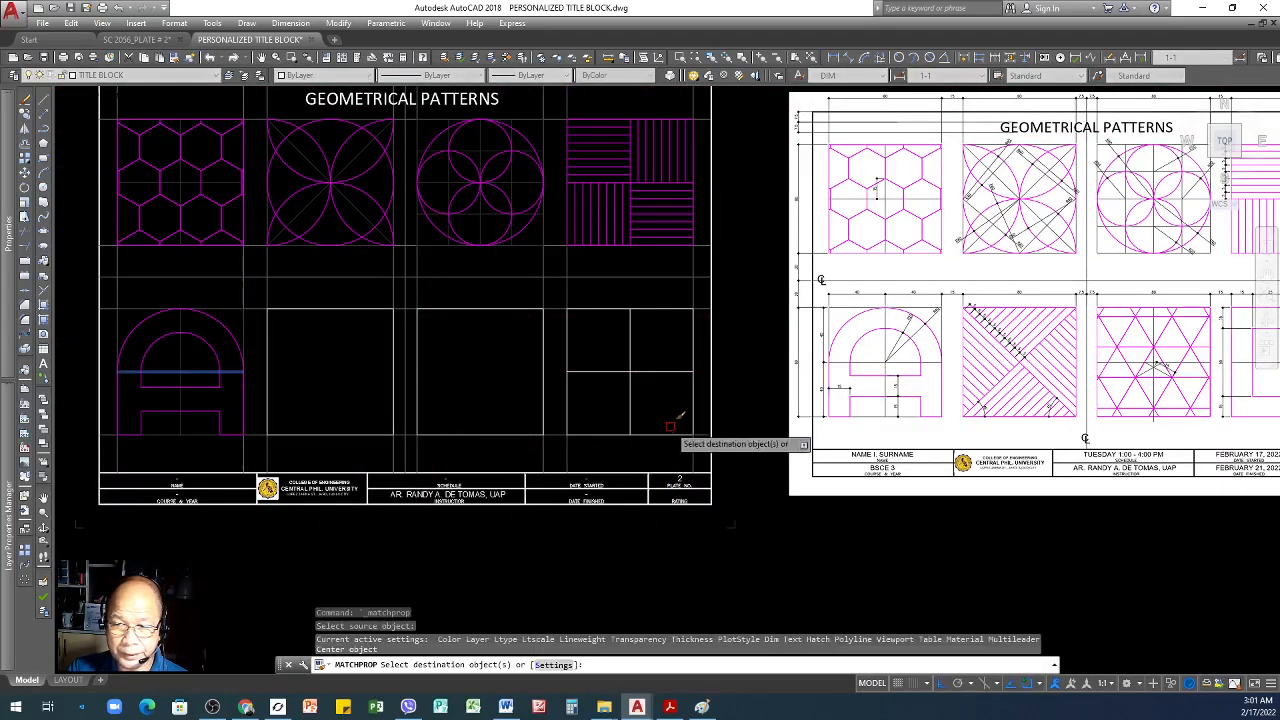
{"action": "scroll", "coordinate": [666, 391], "scroll_direction": "up", "scroll_amount": 2}
{"action": "left_click", "coordinate": [643, 333]}
{"action": "left_click", "coordinate": [578, 390]}
{"action": "key", "text": "Return"}
{"action": "scroll", "coordinate": [622, 388], "scroll_direction": "down", "scroll_amount": 3}
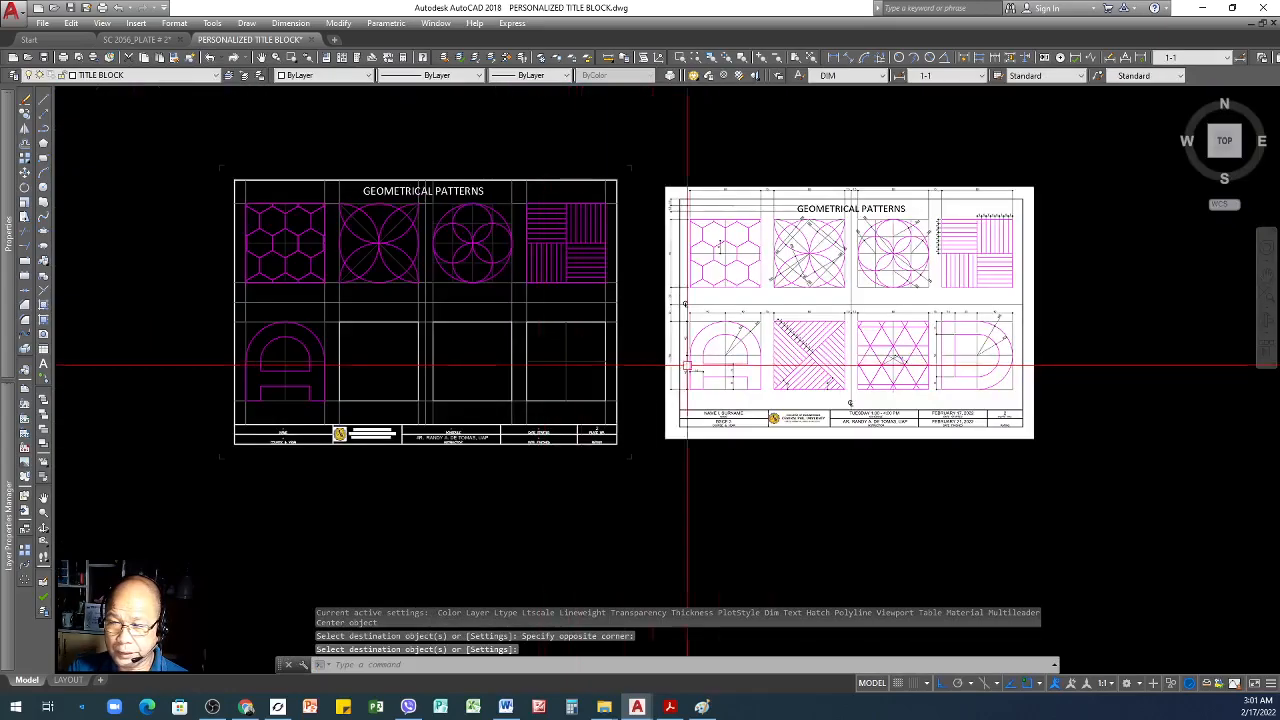
- Match the grey centre line's properties to the white outline of the fourth lower square
{"action": "scroll", "coordinate": [932, 273], "scroll_direction": "up", "scroll_amount": 3}
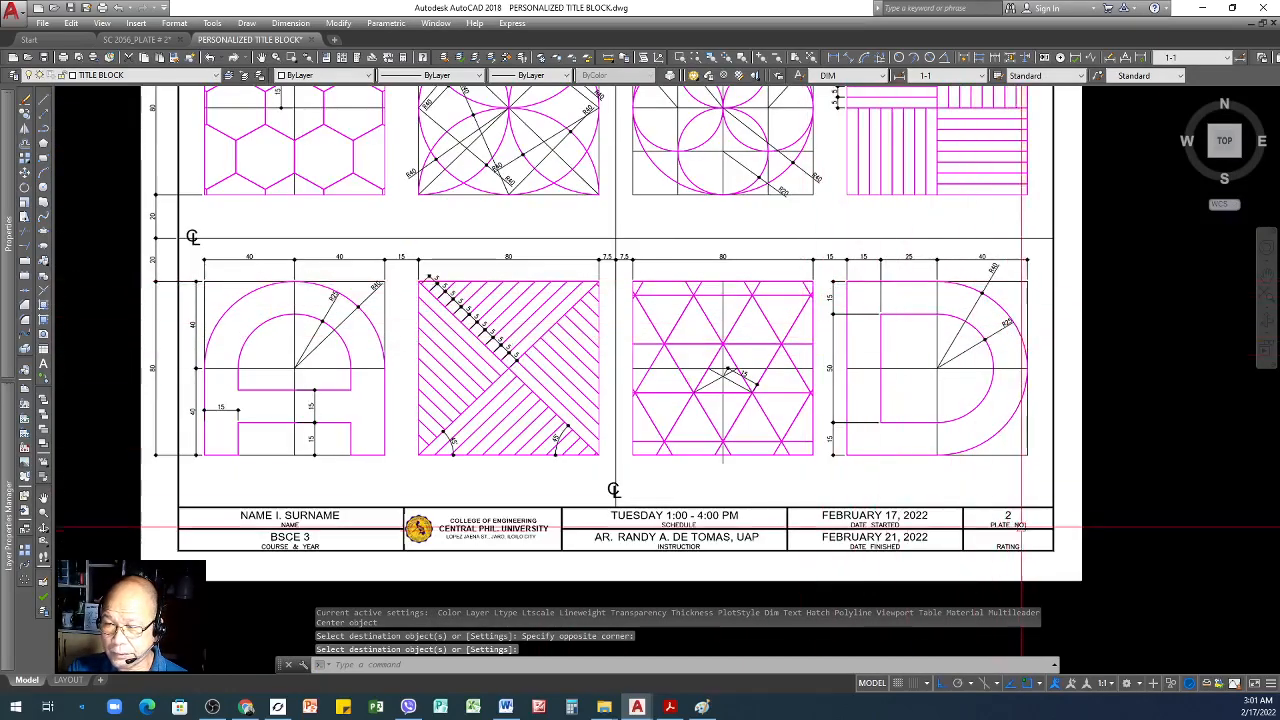
{"action": "scroll", "coordinate": [623, 423], "scroll_direction": "down", "scroll_amount": 3}
{"action": "scroll", "coordinate": [800, 432], "scroll_direction": "up", "scroll_amount": 4}
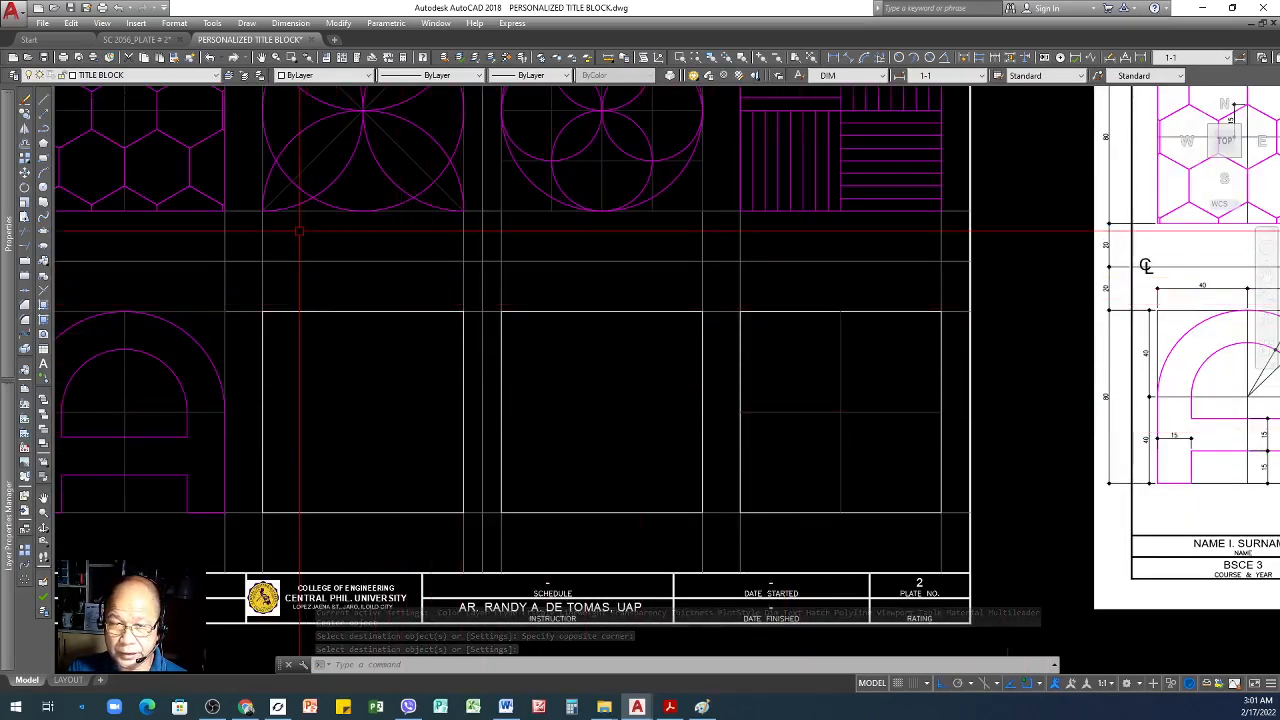
{"action": "left_click", "coordinate": [175, 57]}
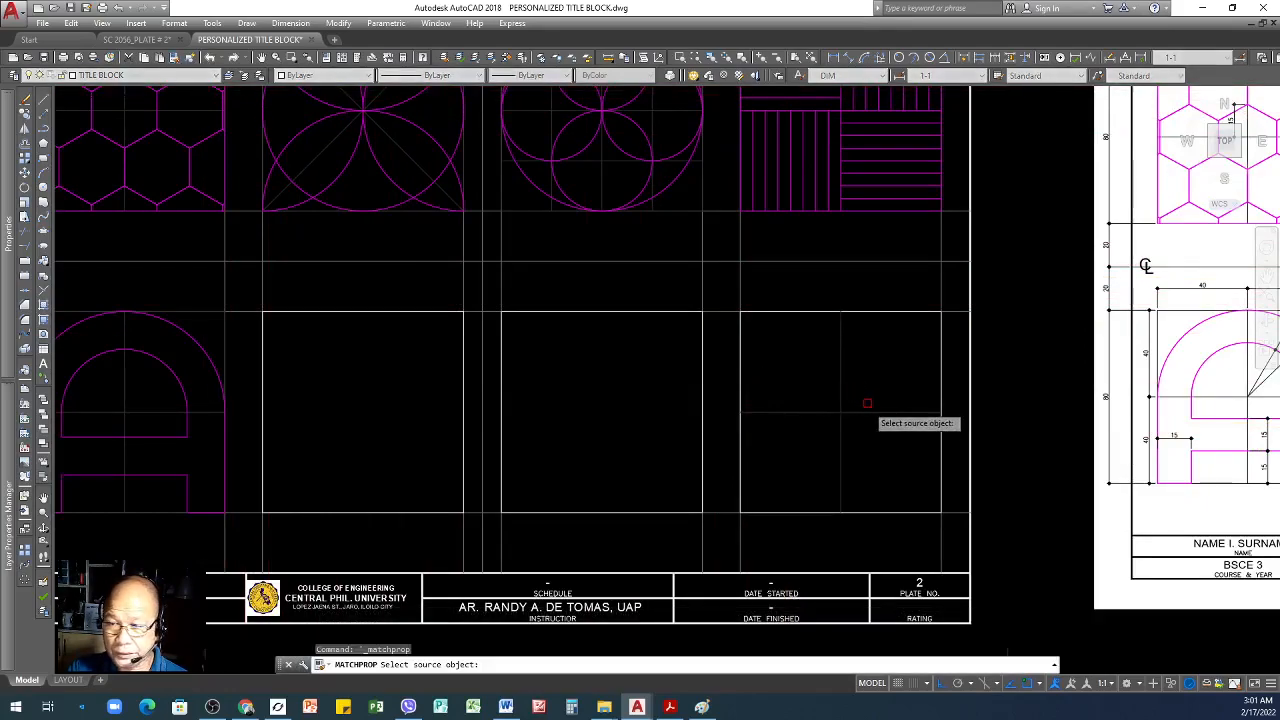
{"action": "left_click", "coordinate": [810, 413]}
{"action": "left_click", "coordinate": [781, 314]}
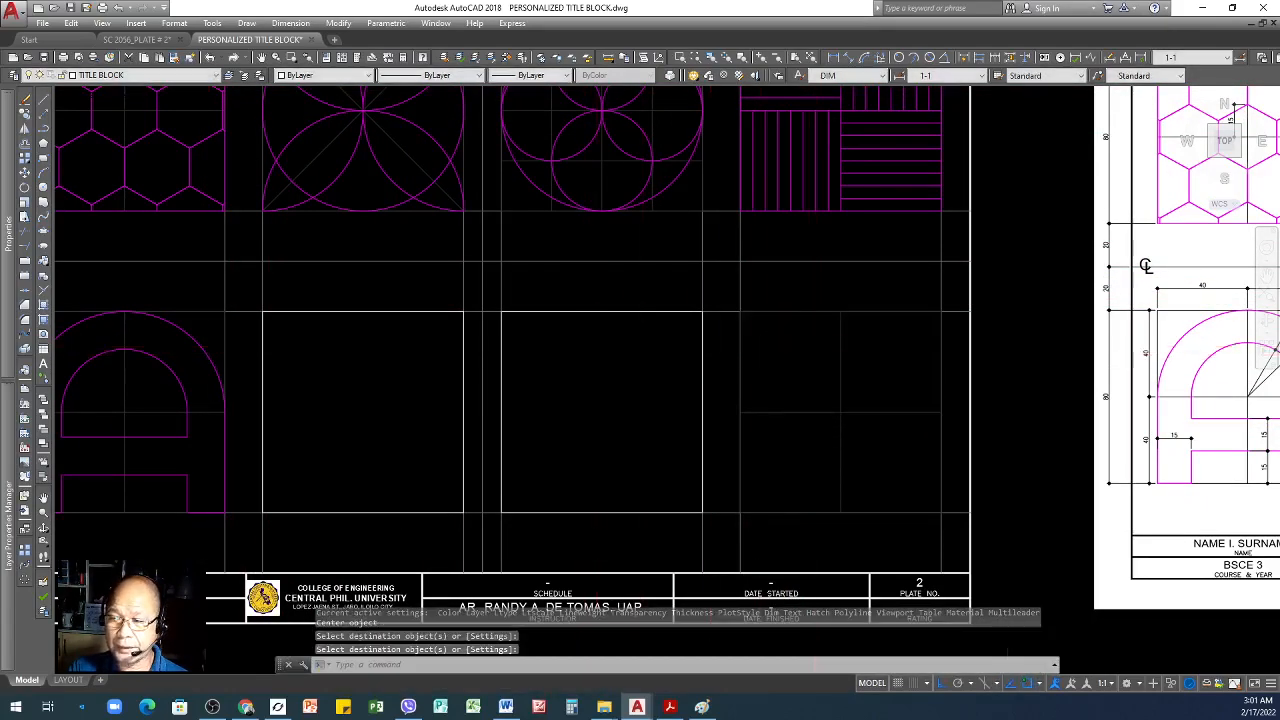
- Draw two concentric circles of radius 25 and 40 centred on the centre-line intersection of the fourth lower square
{"action": "scroll", "coordinate": [800, 349], "scroll_direction": "down", "scroll_amount": 4}
{"action": "scroll", "coordinate": [1130, 370], "scroll_direction": "up", "scroll_amount": 4}
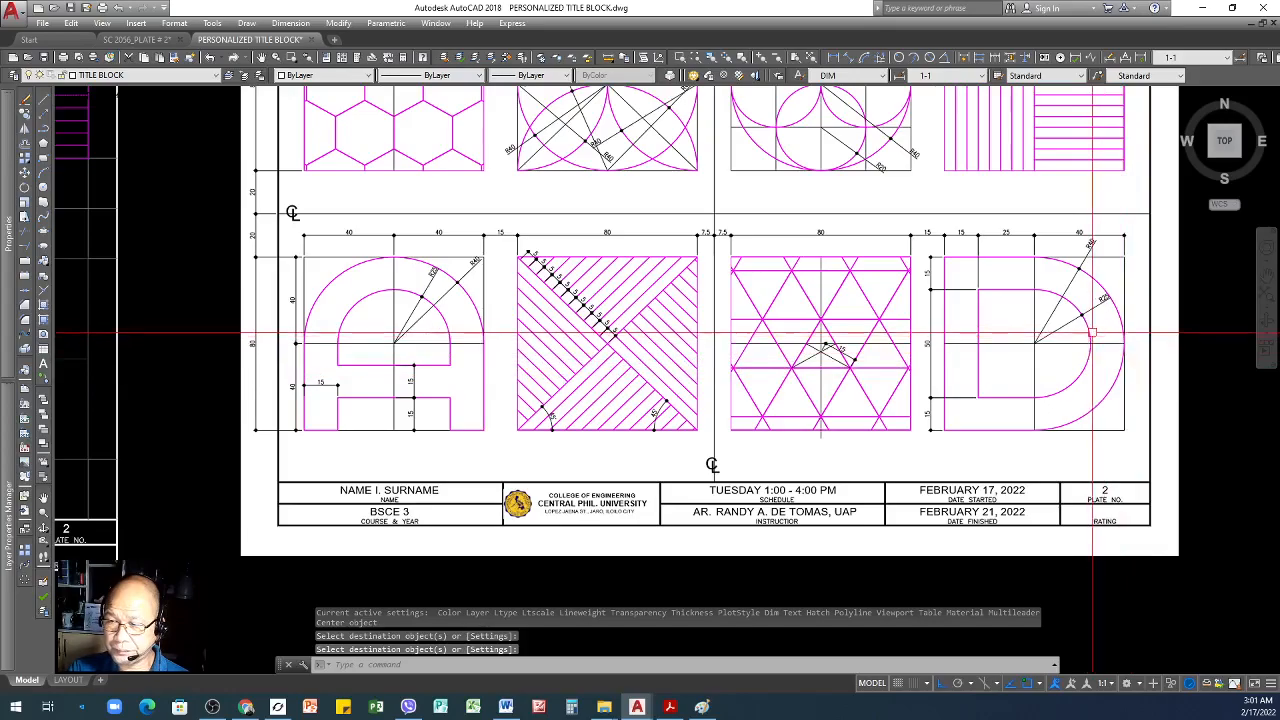
{"action": "scroll", "coordinate": [1097, 288], "scroll_direction": "up", "scroll_amount": 3}
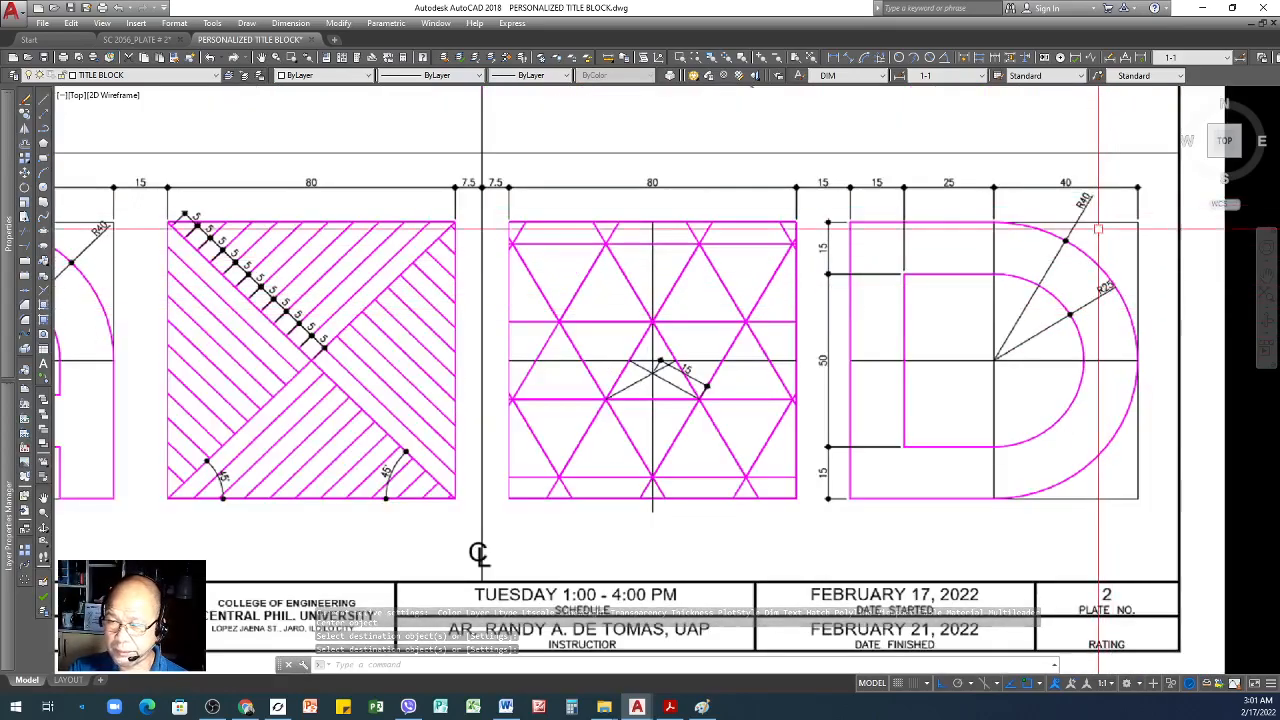
{"action": "scroll", "coordinate": [835, 290], "scroll_direction": "down", "scroll_amount": 5}
{"action": "scroll", "coordinate": [520, 290], "scroll_direction": "down", "scroll_amount": 2}
{"action": "scroll", "coordinate": [415, 369], "scroll_direction": "up", "scroll_amount": 6}
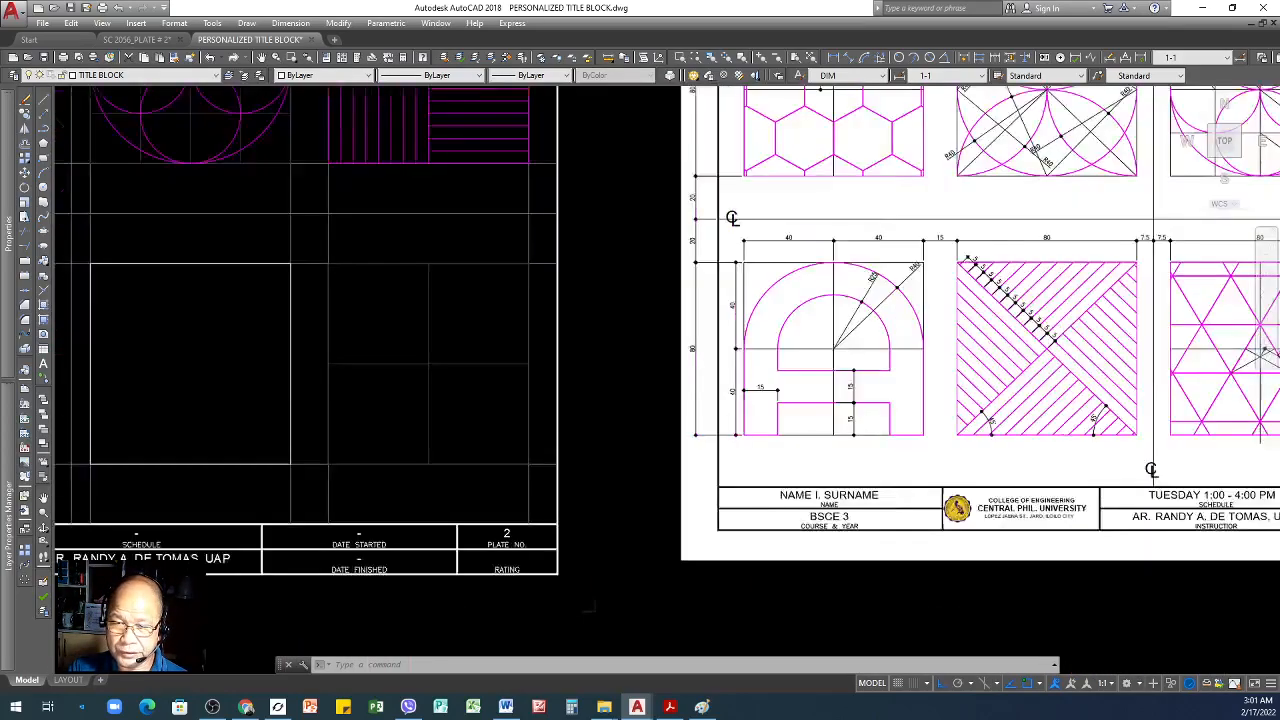
{"action": "type", "text": "c"}
{"action": "key", "text": "Return"}
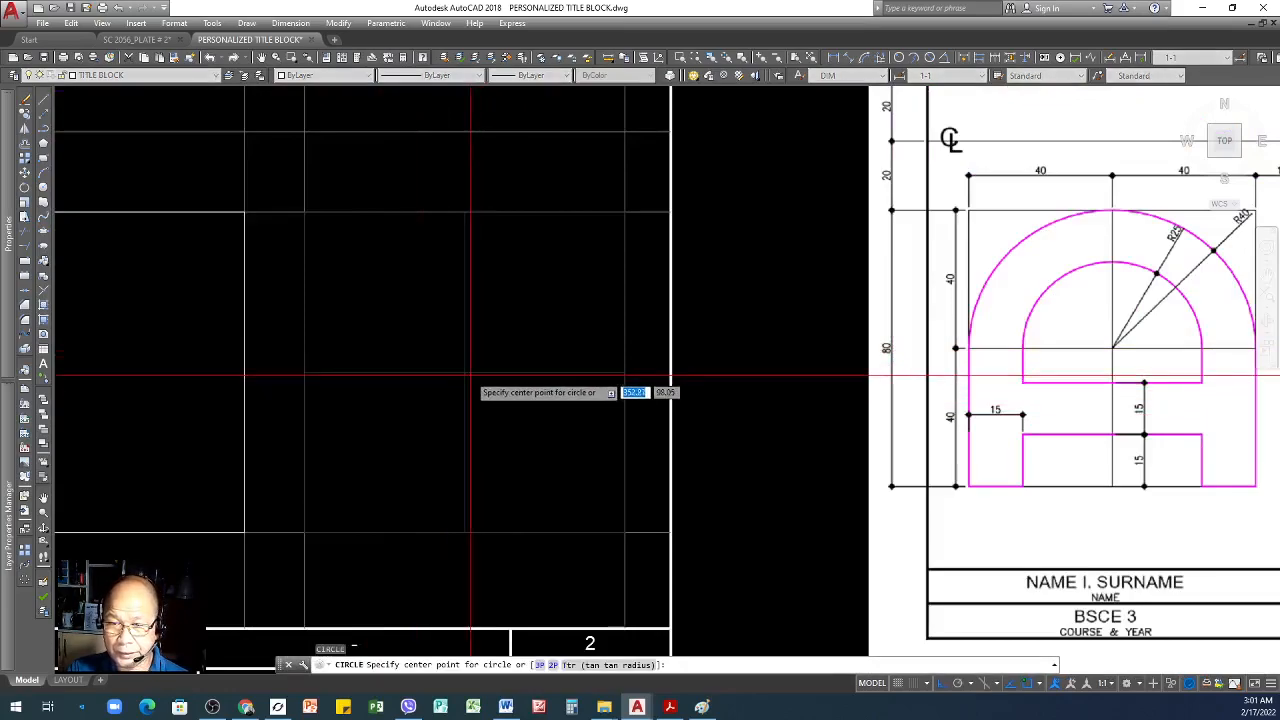
{"action": "left_click", "coordinate": [465, 372]}
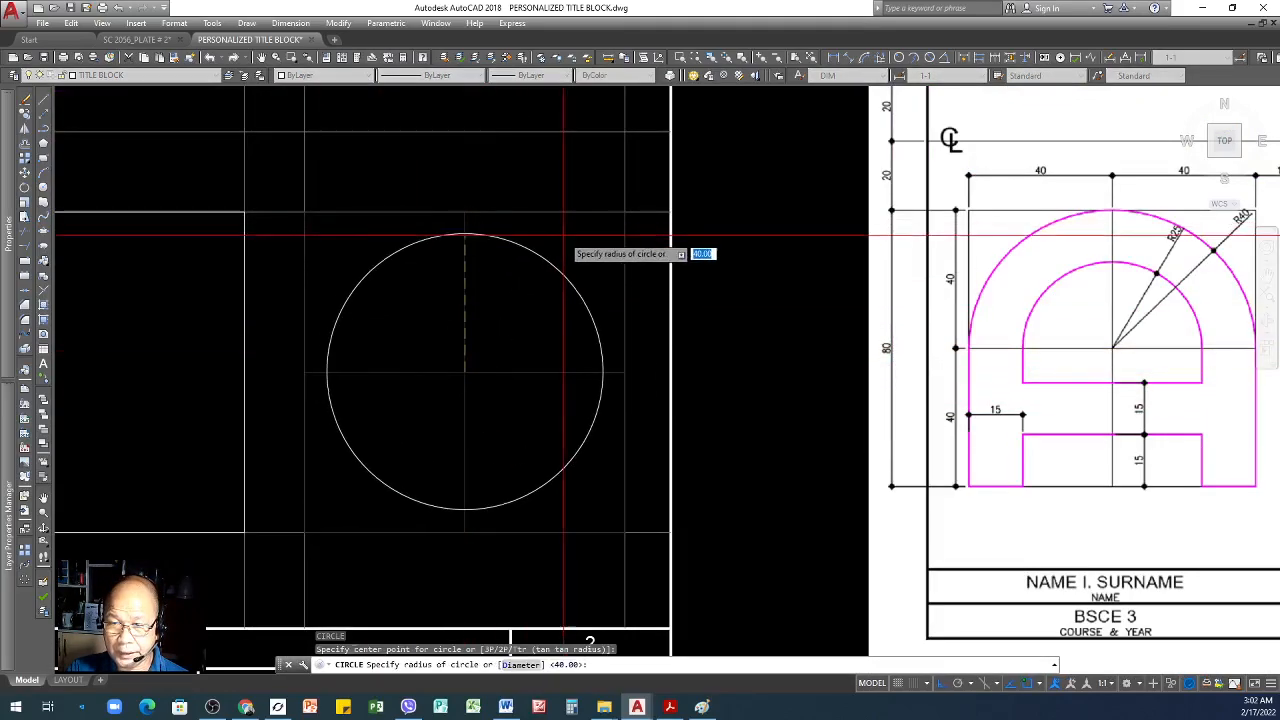
{"action": "left_click", "coordinate": [556, 318]}
{"action": "key", "text": "Return"}
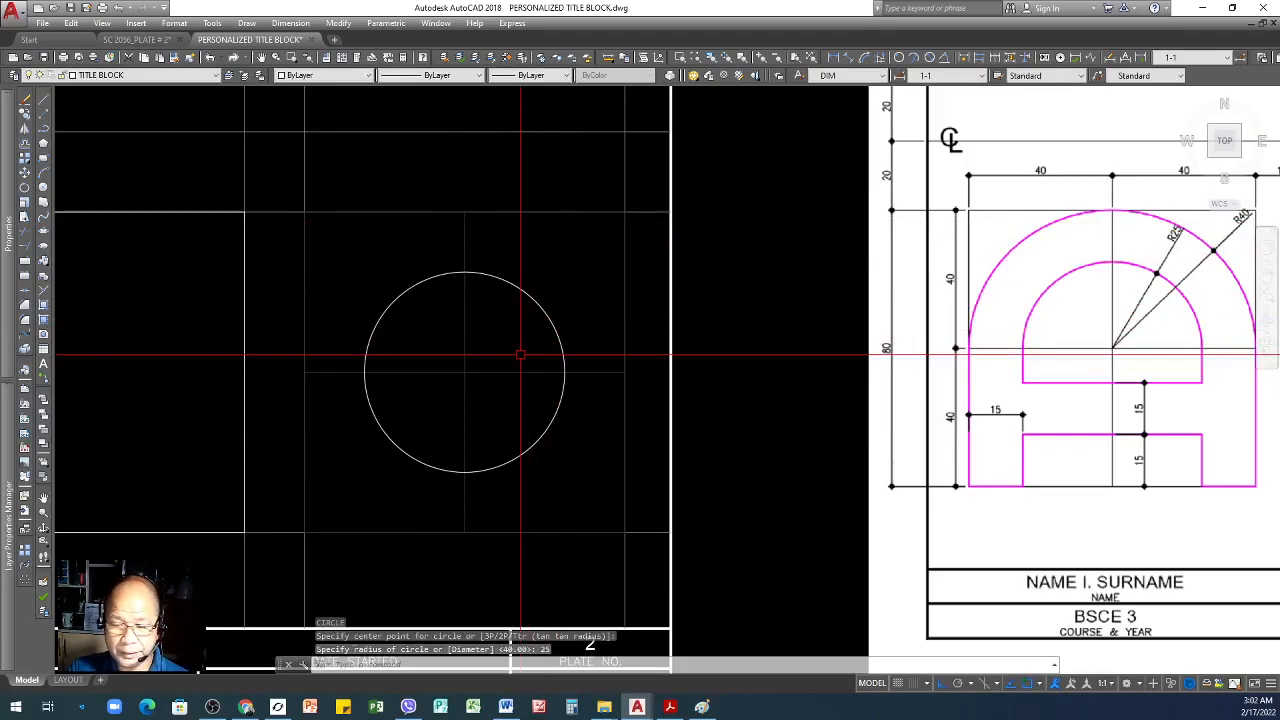
{"action": "left_click", "coordinate": [465, 372]}
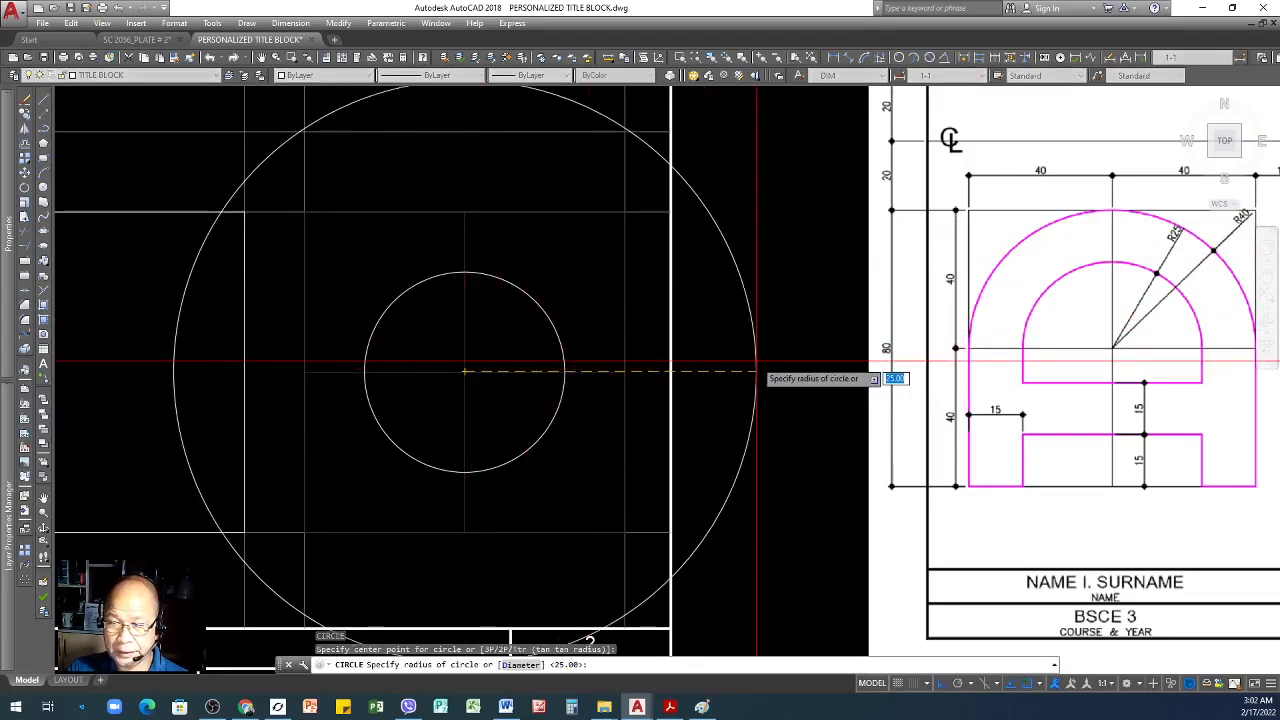
{"action": "type", "text": "40"}
{"action": "key", "text": "Return"}
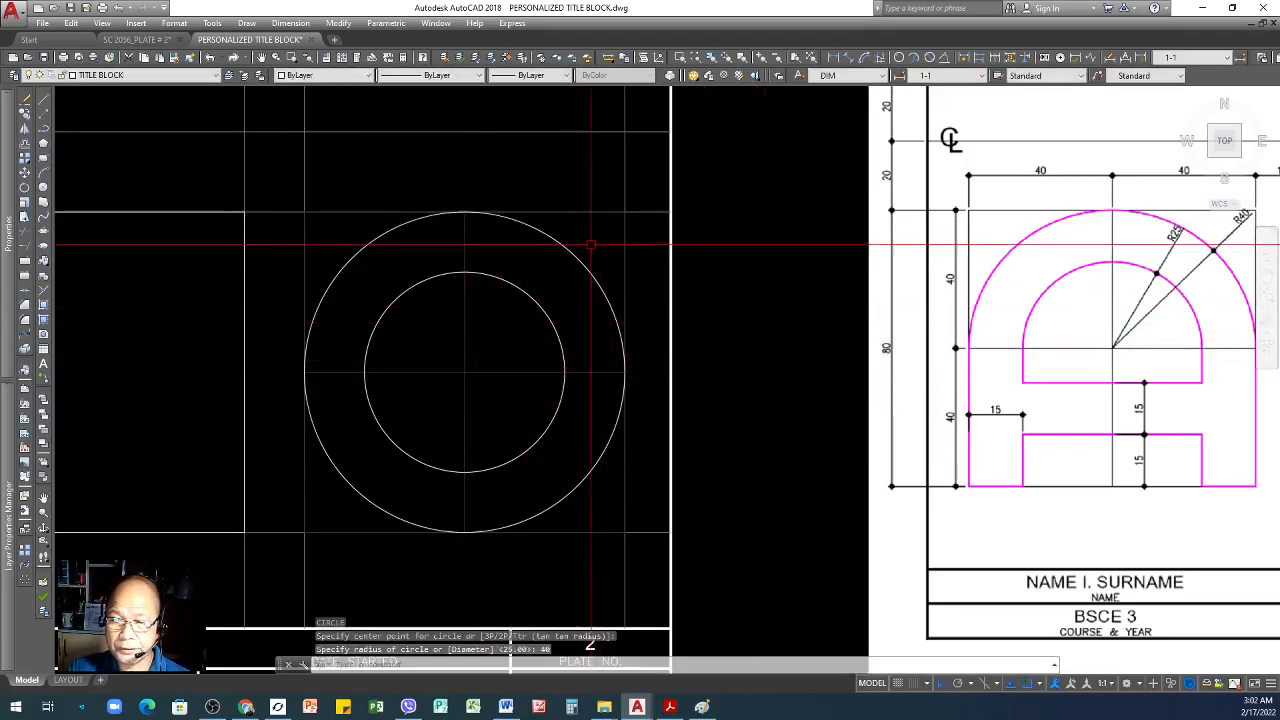
- Trim away the left halves of both circles, using the vertical centre line as the cutting edge
{"action": "scroll", "coordinate": [579, 240], "scroll_direction": "down", "scroll_amount": 6}
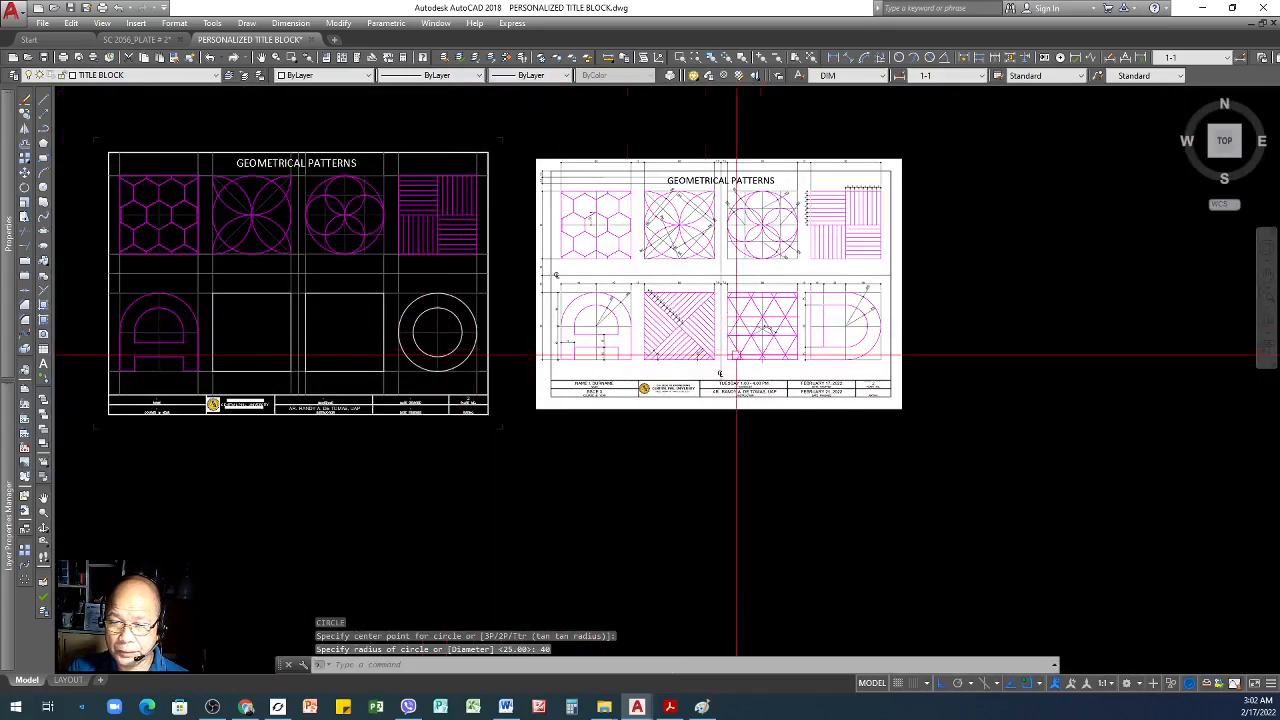
{"action": "scroll", "coordinate": [835, 287], "scroll_direction": "up", "scroll_amount": 4}
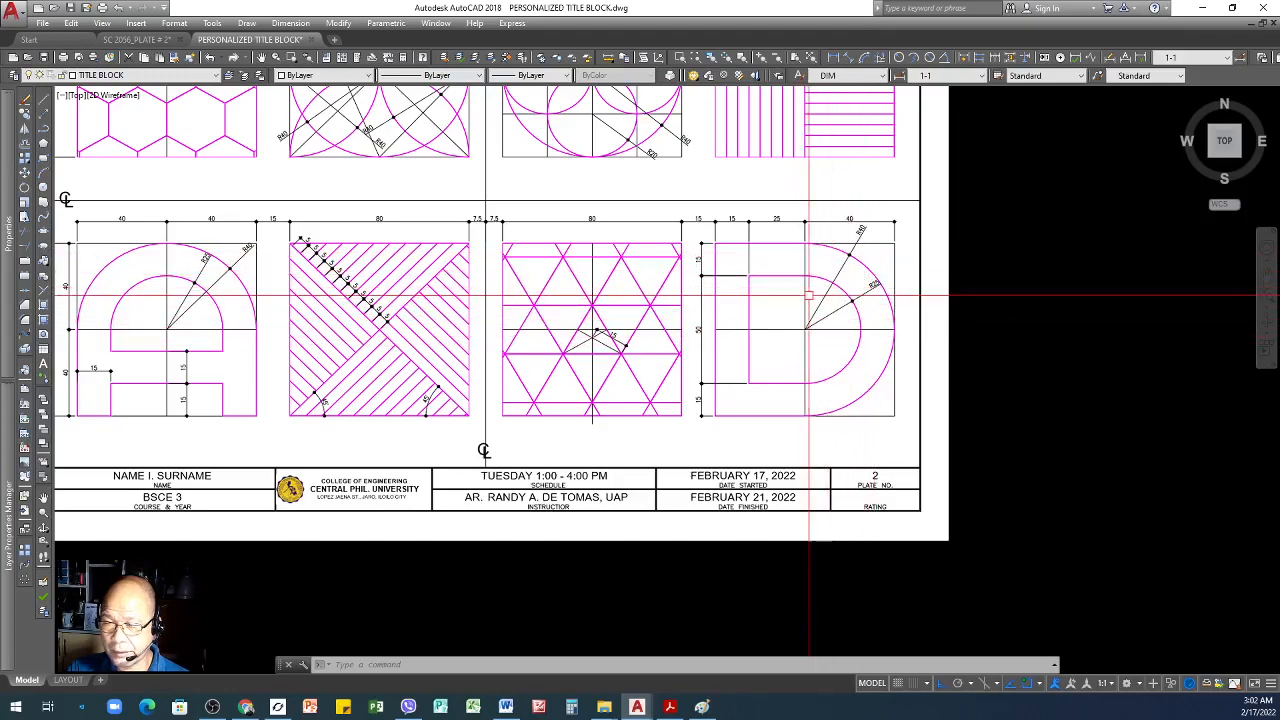
{"action": "scroll", "coordinate": [520, 300], "scroll_direction": "down", "scroll_amount": 5}
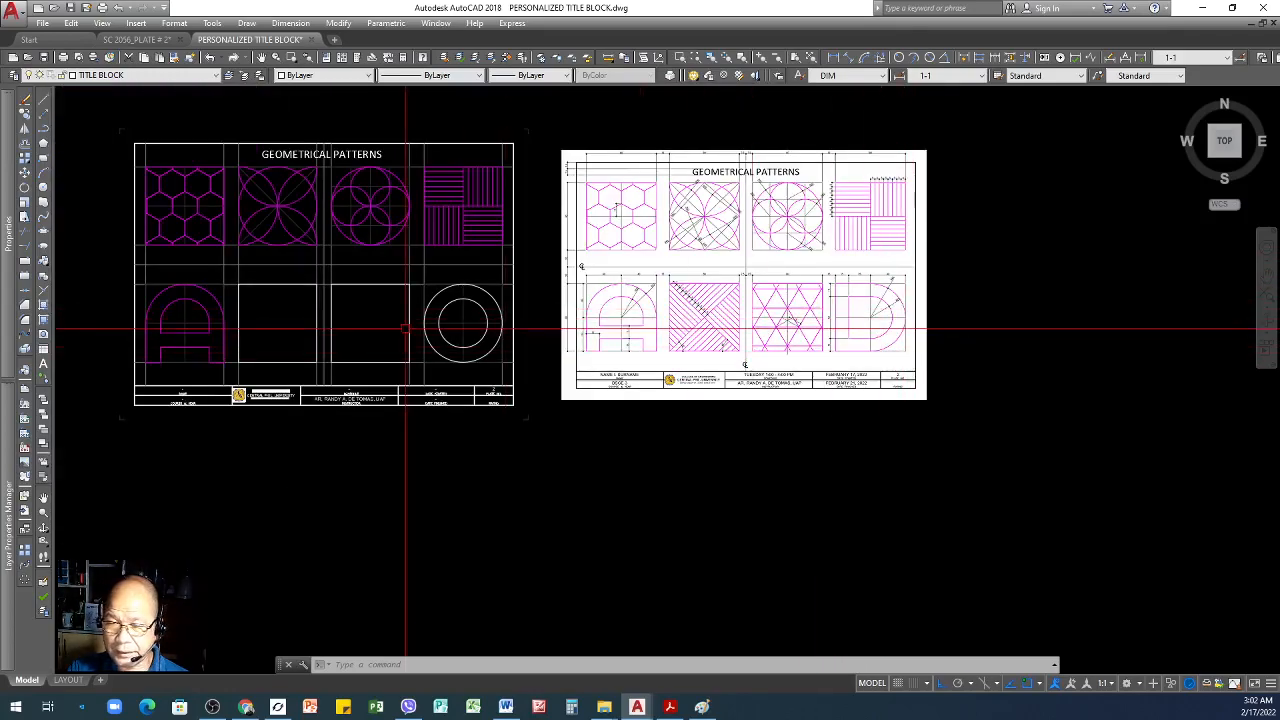
{"action": "scroll", "coordinate": [458, 315], "scroll_direction": "up", "scroll_amount": 8}
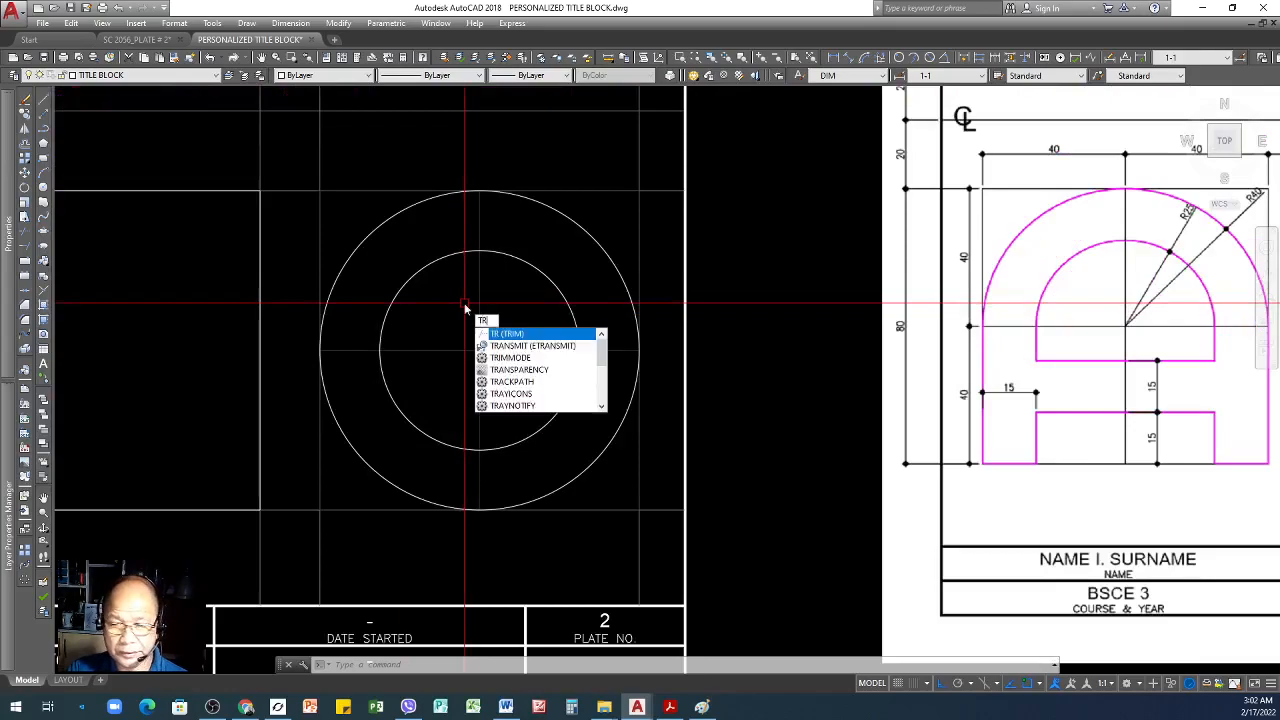
{"action": "key", "text": "Return"}
{"action": "left_click", "coordinate": [480, 295]}
{"action": "key", "text": "Return"}
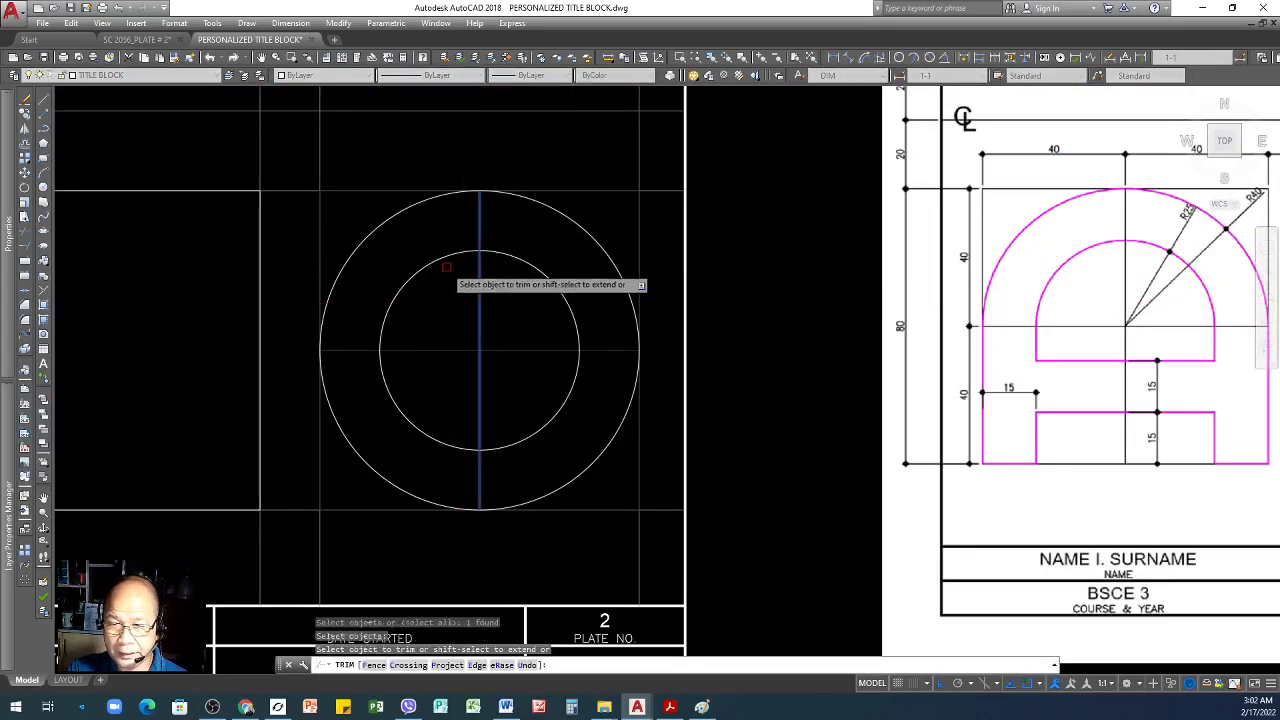
{"action": "left_click", "coordinate": [393, 215]}
- Offset the vertical guide line along the fourth lower square's left edge by 15 towards the arcs
{"action": "scroll", "coordinate": [552, 316], "scroll_direction": "down", "scroll_amount": 4}
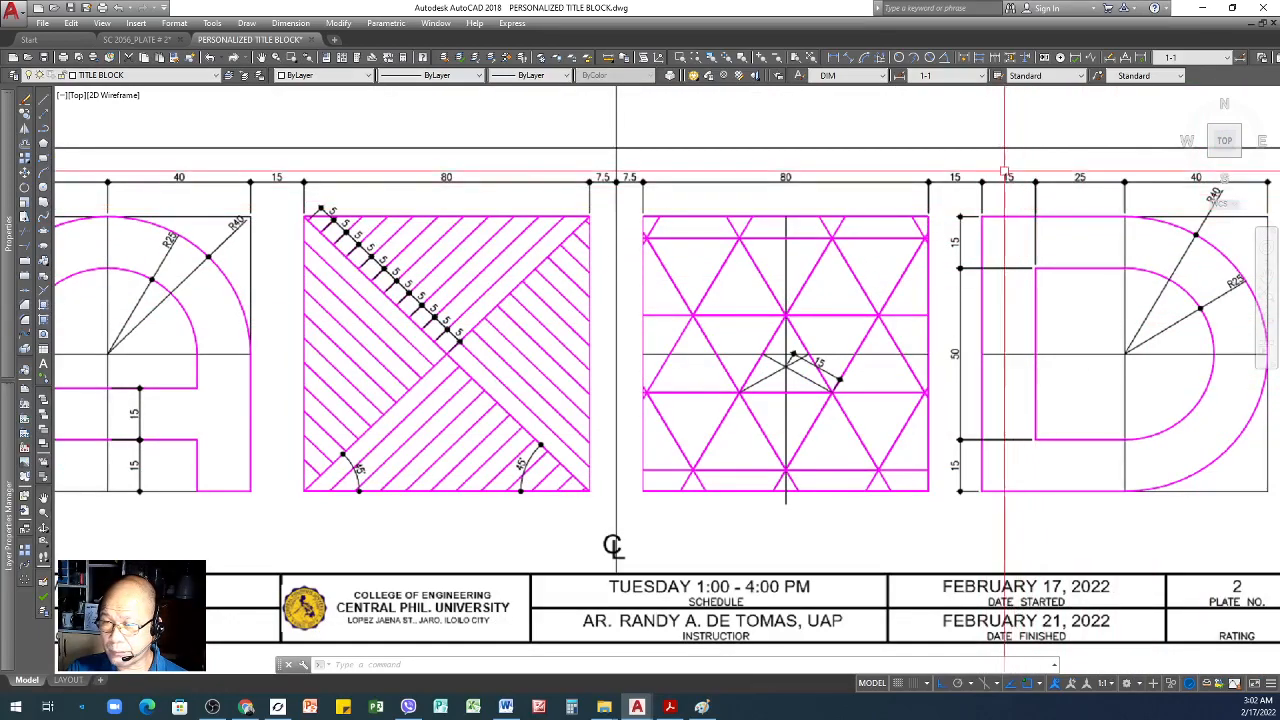
{"action": "scroll", "coordinate": [1078, 250], "scroll_direction": "down", "scroll_amount": 4}
{"action": "scroll", "coordinate": [363, 286], "scroll_direction": "up", "scroll_amount": 2}
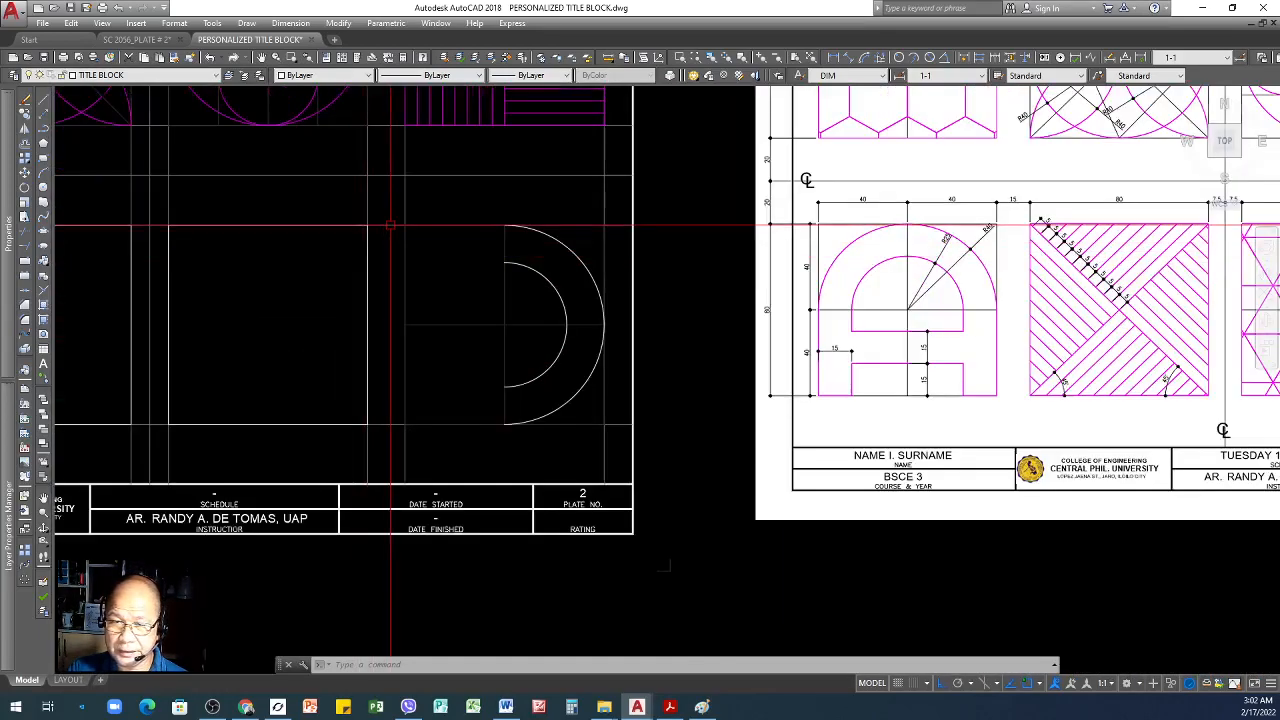
{"action": "left_click", "coordinate": [418, 197]}
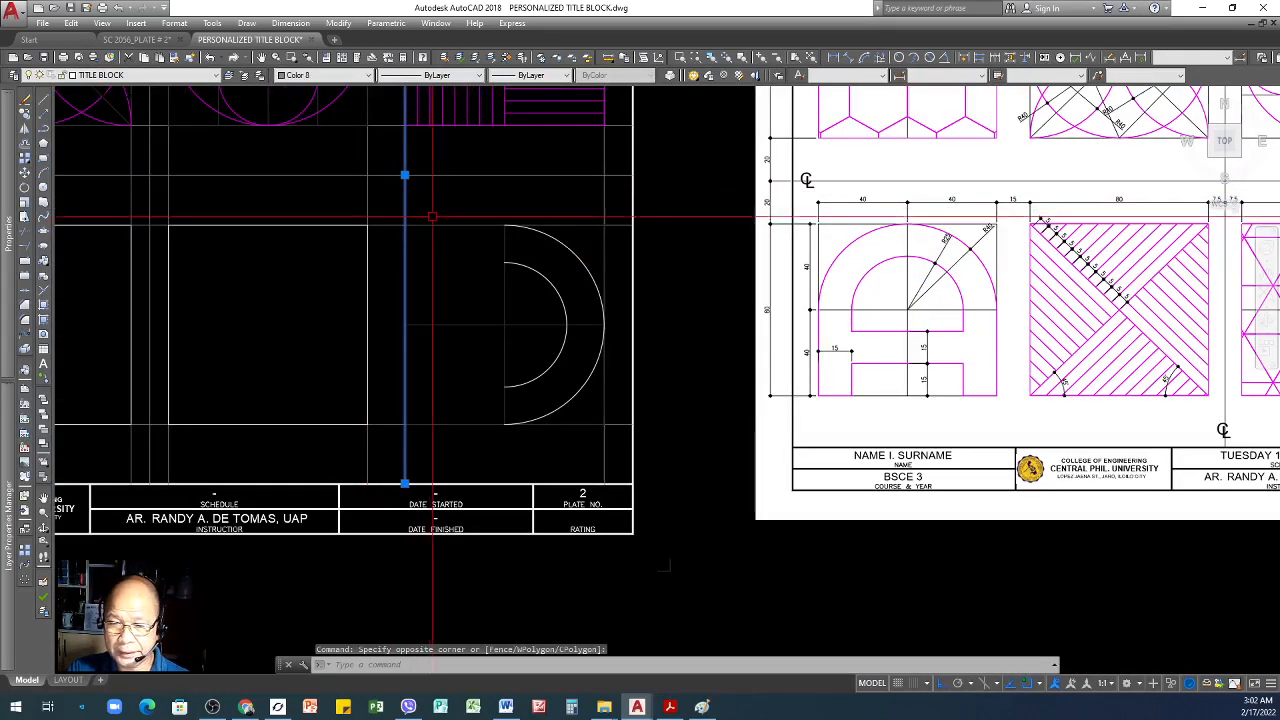
{"action": "key", "text": "Escape"}
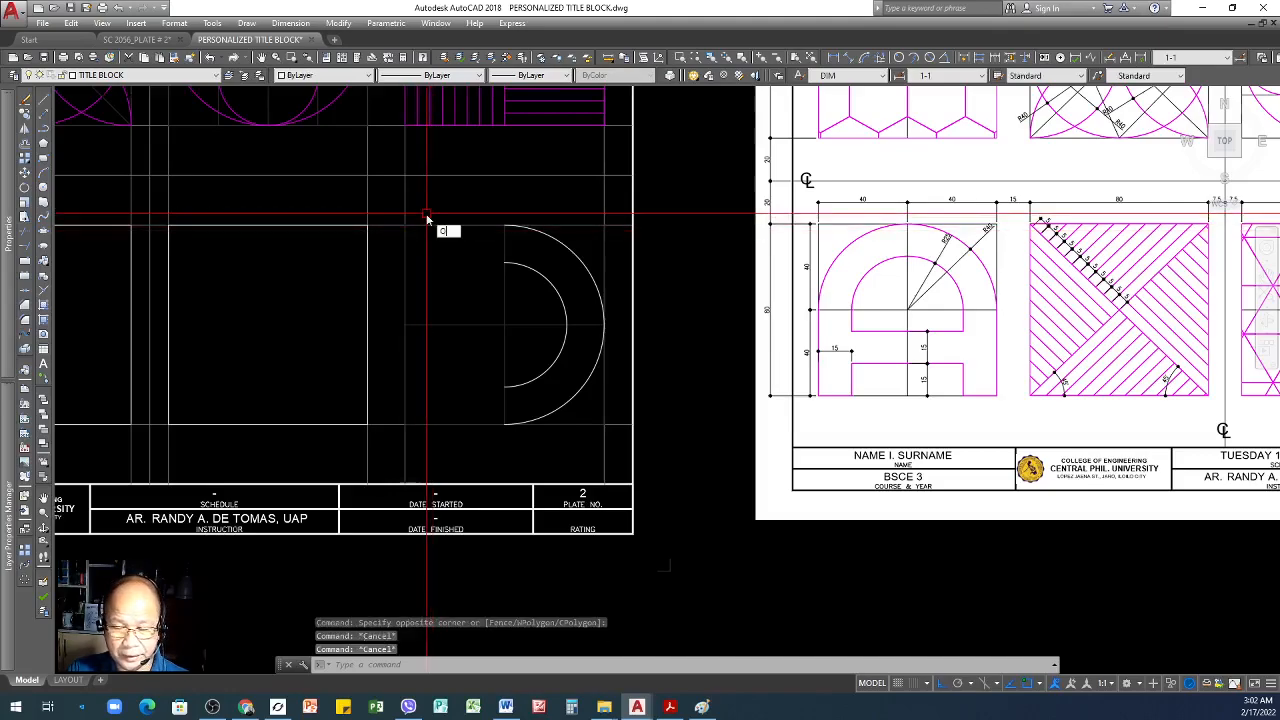
{"action": "type", "text": "o"}
{"action": "key", "text": "Return"}
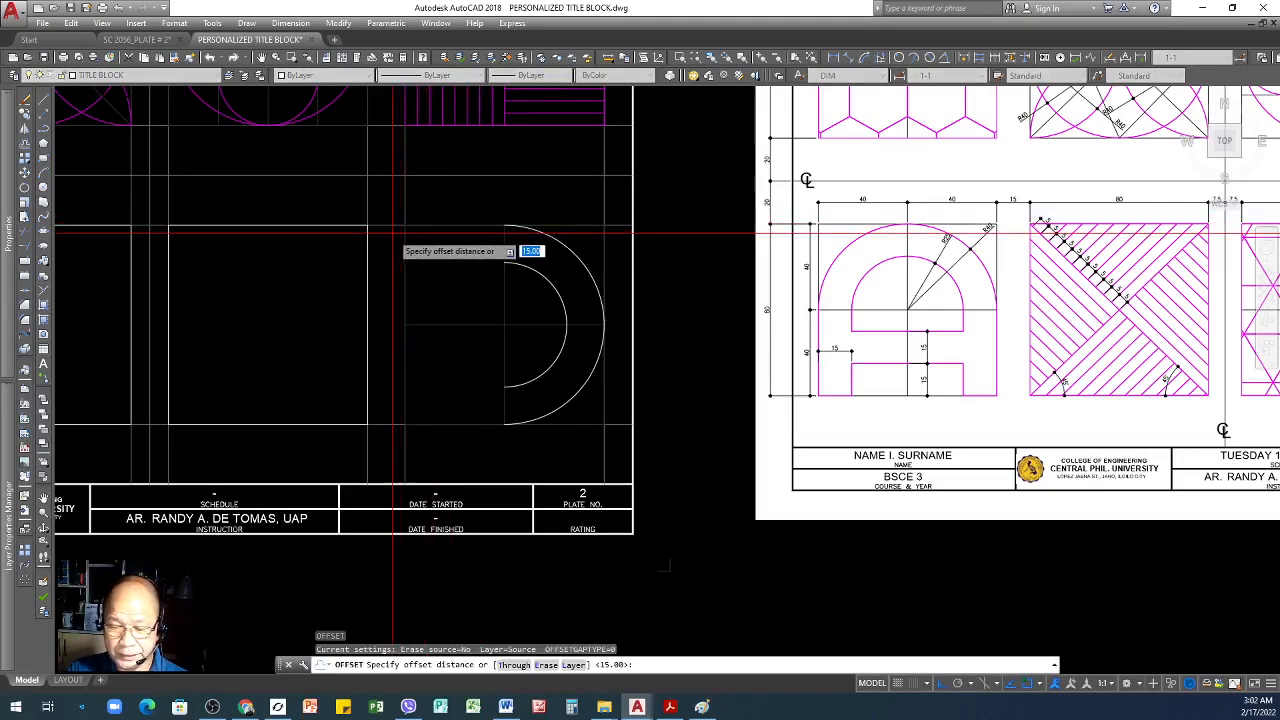
{"action": "key", "text": "Return"}
{"action": "left_click", "coordinate": [405, 207]}
{"action": "left_click", "coordinate": [510, 210]}
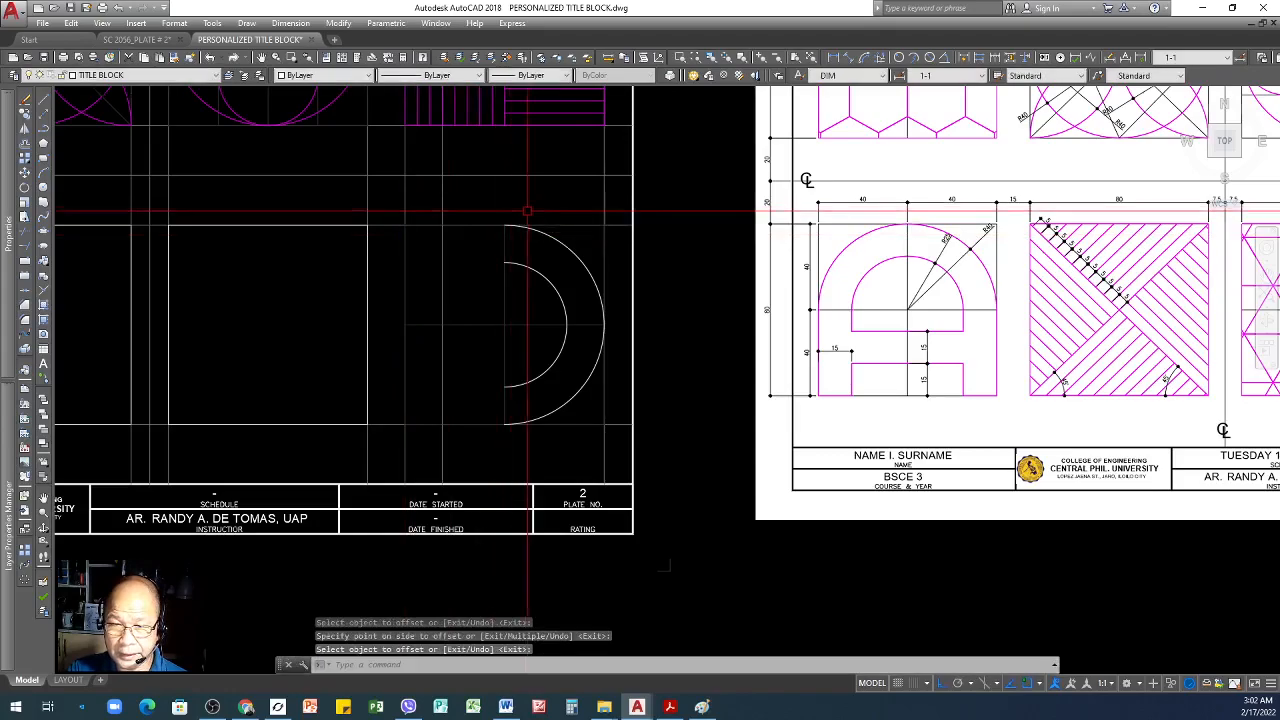
- Match the properties of a magenta circle in the upper third pattern to both semicircular arcs and the offset vertical line
{"action": "scroll", "coordinate": [445, 277], "scroll_direction": "up", "scroll_amount": 4}
{"action": "scroll", "coordinate": [450, 305], "scroll_direction": "down", "scroll_amount": 4}
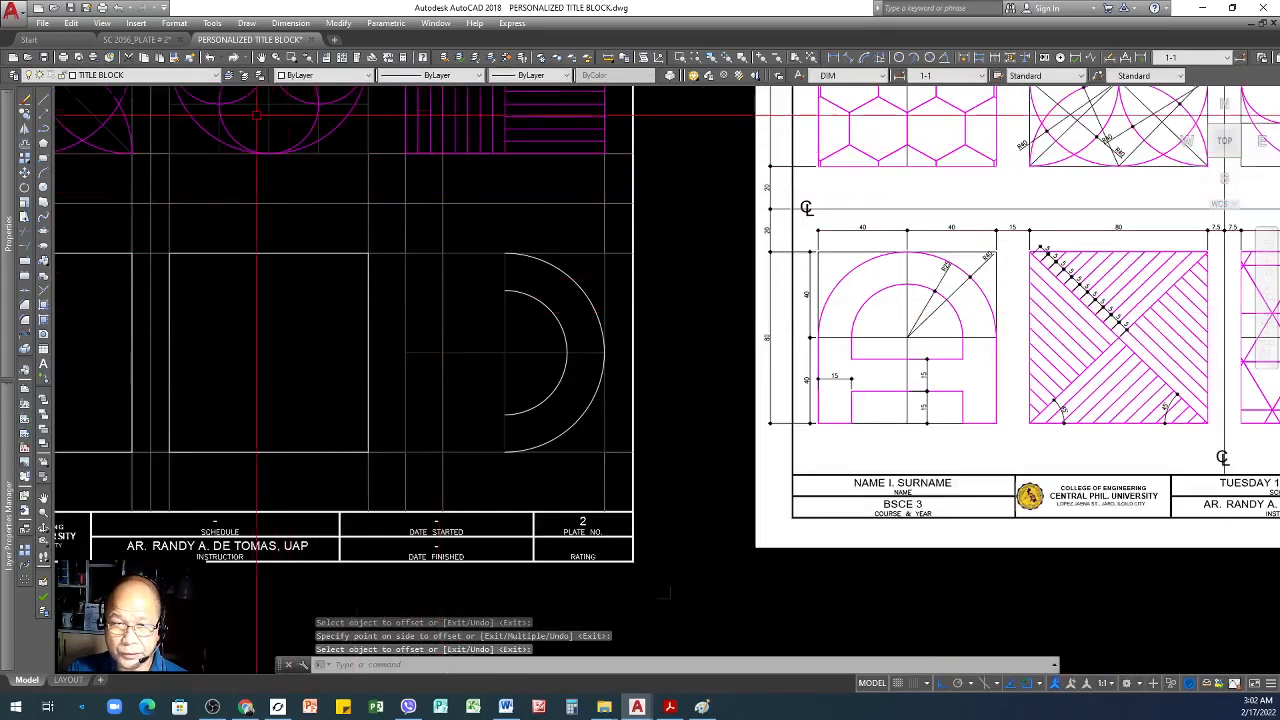
{"action": "left_click", "coordinate": [175, 59]}
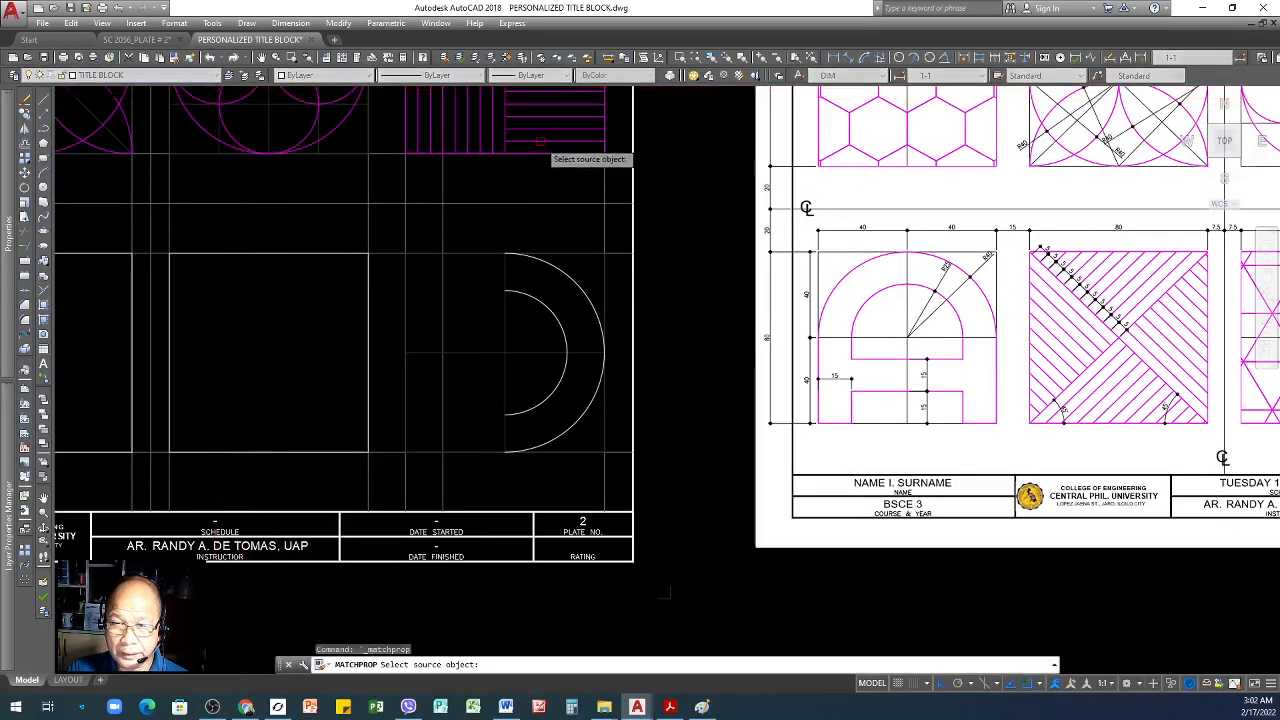
{"action": "left_click", "coordinate": [313, 128]}
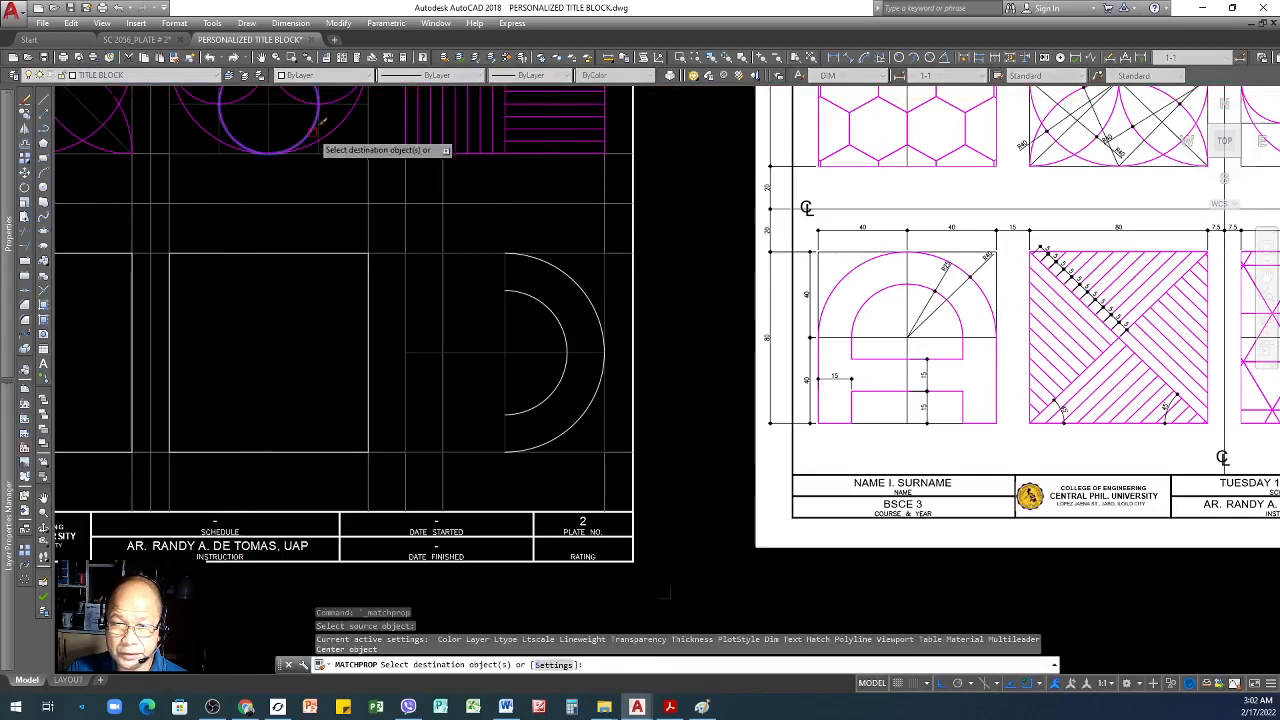
{"action": "left_click", "coordinate": [566, 272]}
{"action": "left_click", "coordinate": [503, 321]}
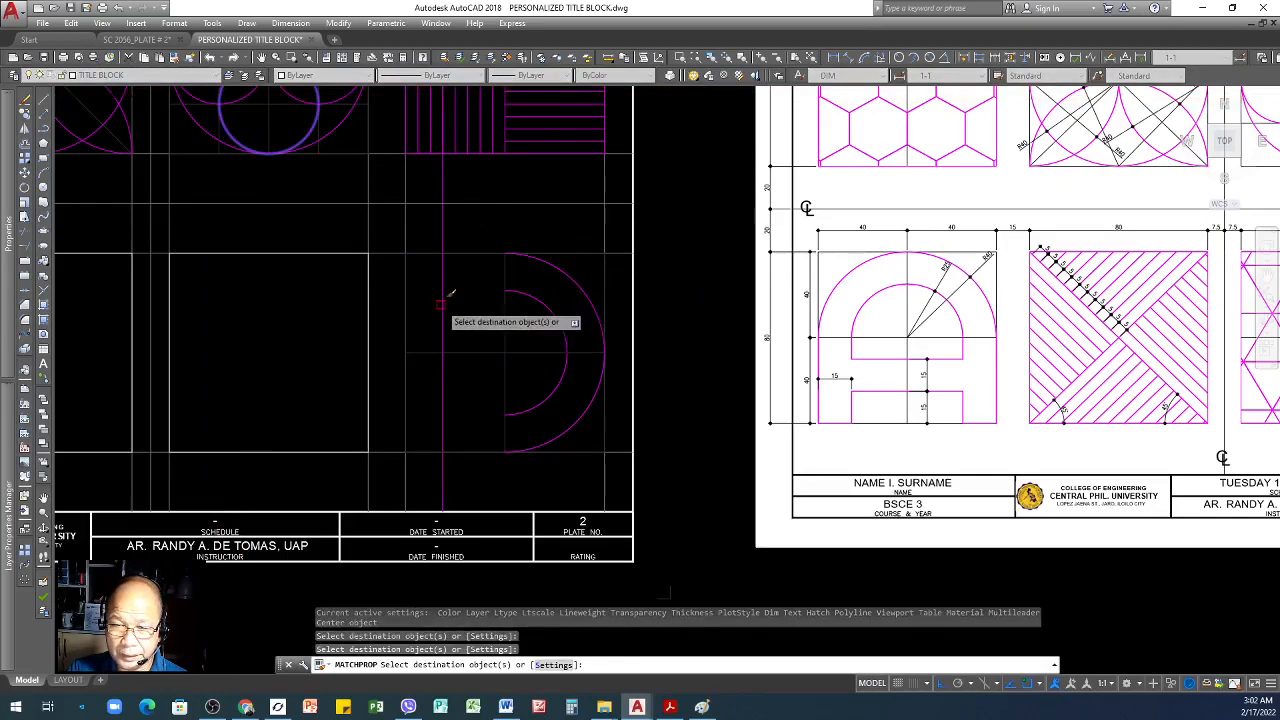
{"action": "key", "text": "Return"}
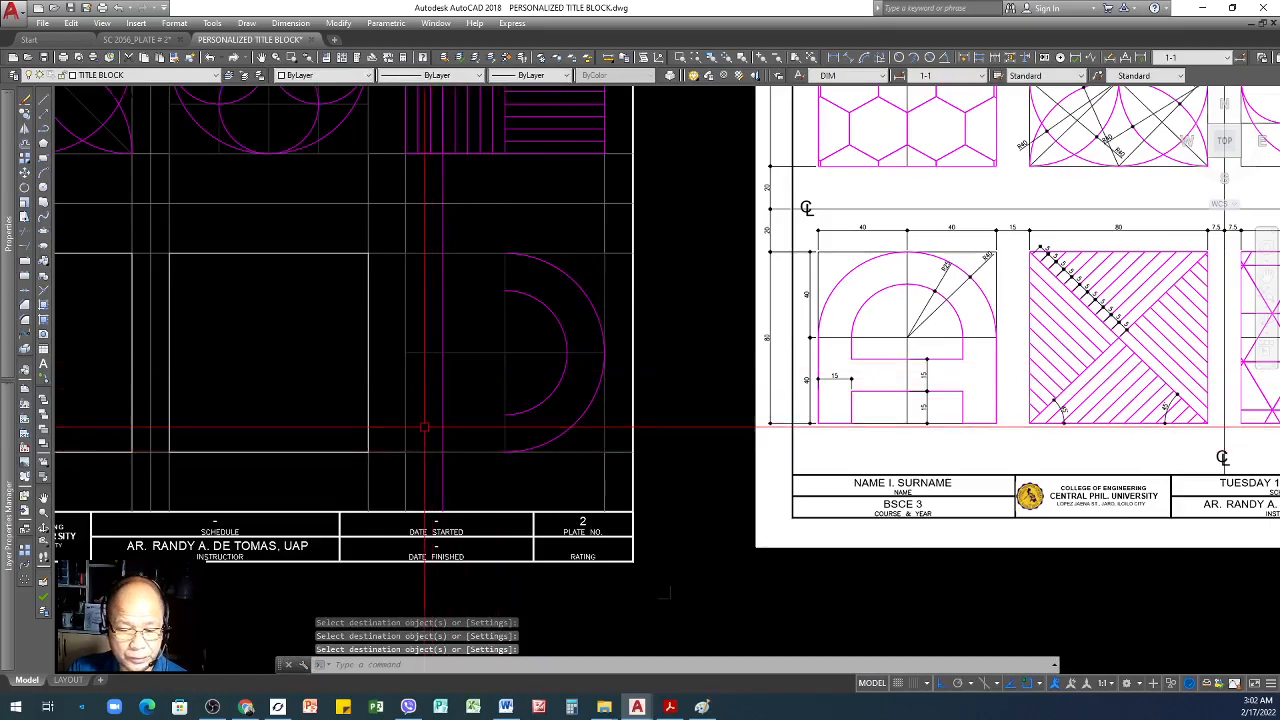
- Draw lines from the outer arc's upper end along the top, left and bottom edges of the fourth lower square to the arc's lower end
{"action": "type", "text": "l"}
{"action": "key", "text": "Return"}
{"action": "scroll", "coordinate": [430, 290], "scroll_direction": "up", "scroll_amount": 1}
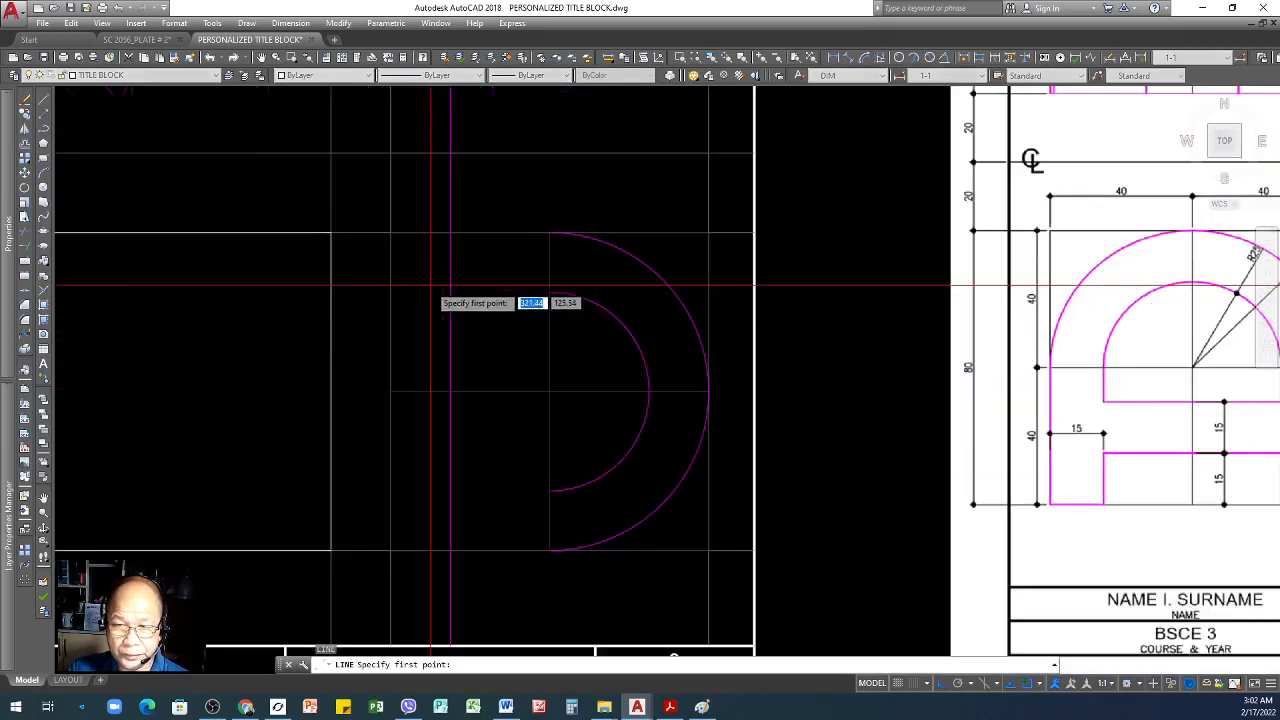
{"action": "left_click", "coordinate": [549, 232]}
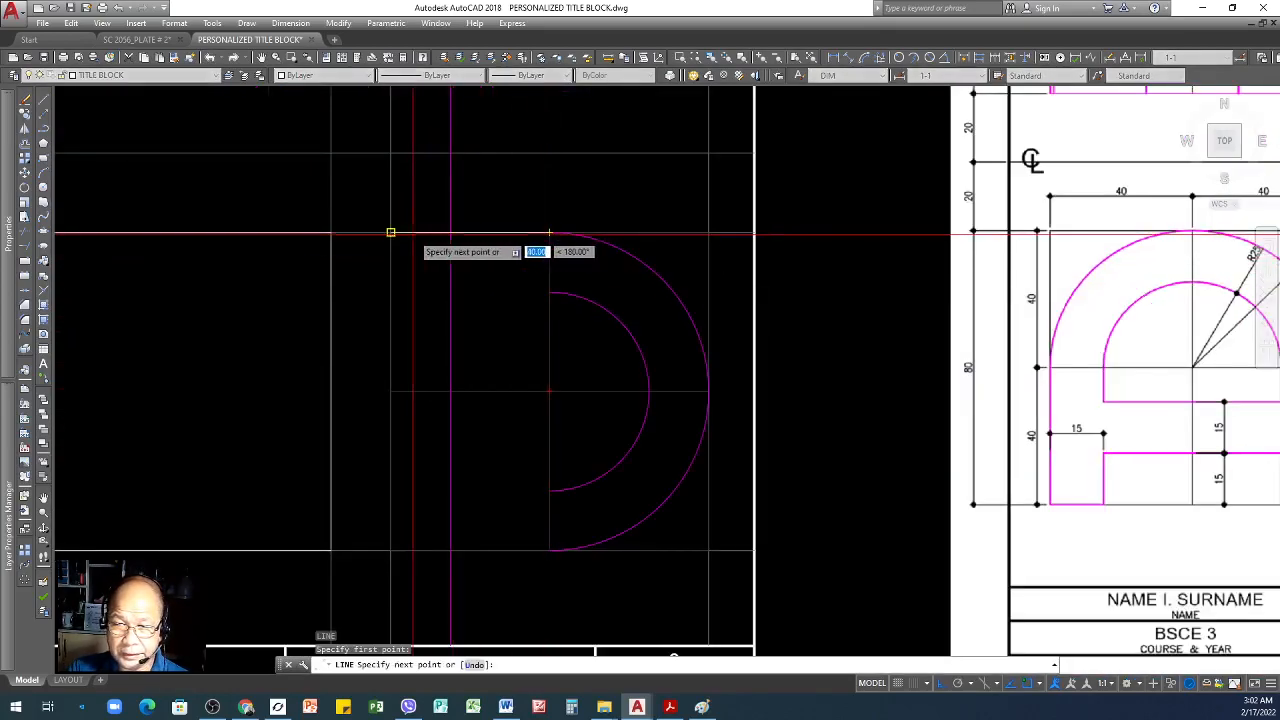
{"action": "left_click", "coordinate": [390, 550]}
{"action": "left_click", "coordinate": [549, 550]}
{"action": "key", "text": "Return"}
- Draw two horizontal lines from the inner arc's upper and lower ends to the magenta vertical line
{"action": "key", "text": "Return"}
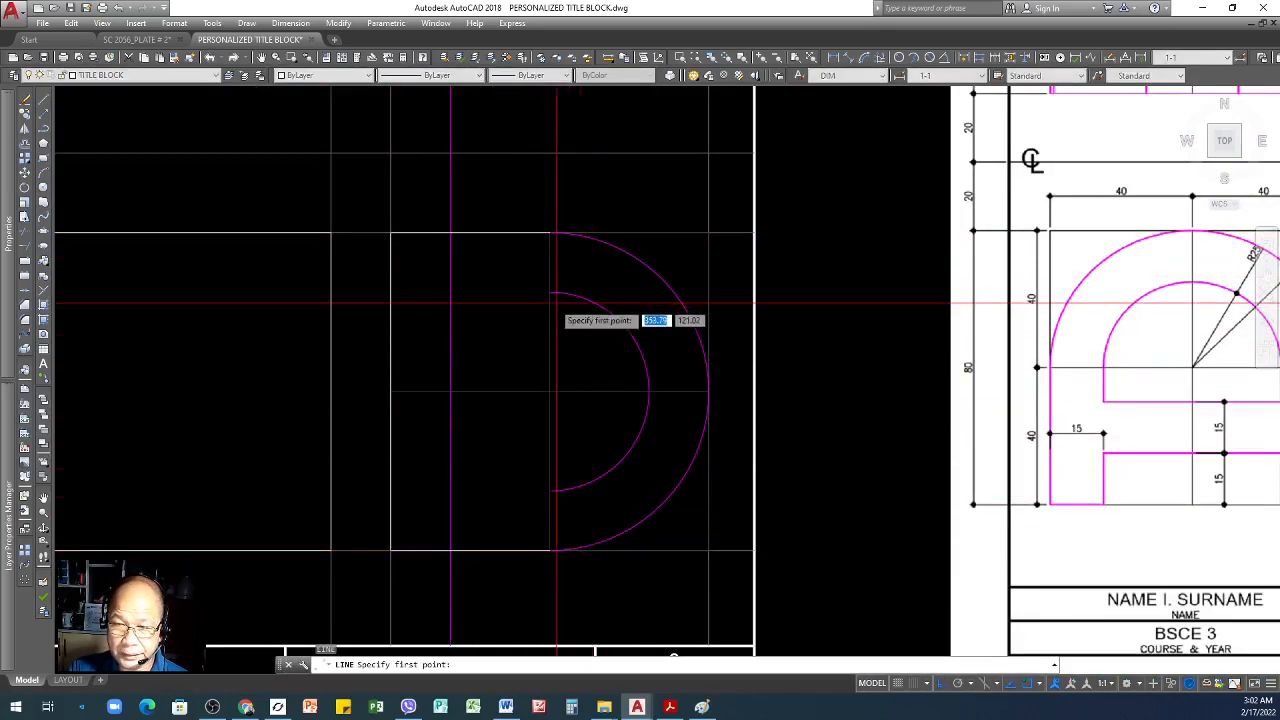
{"action": "left_click", "coordinate": [549, 291]}
{"action": "left_click", "coordinate": [451, 292]}
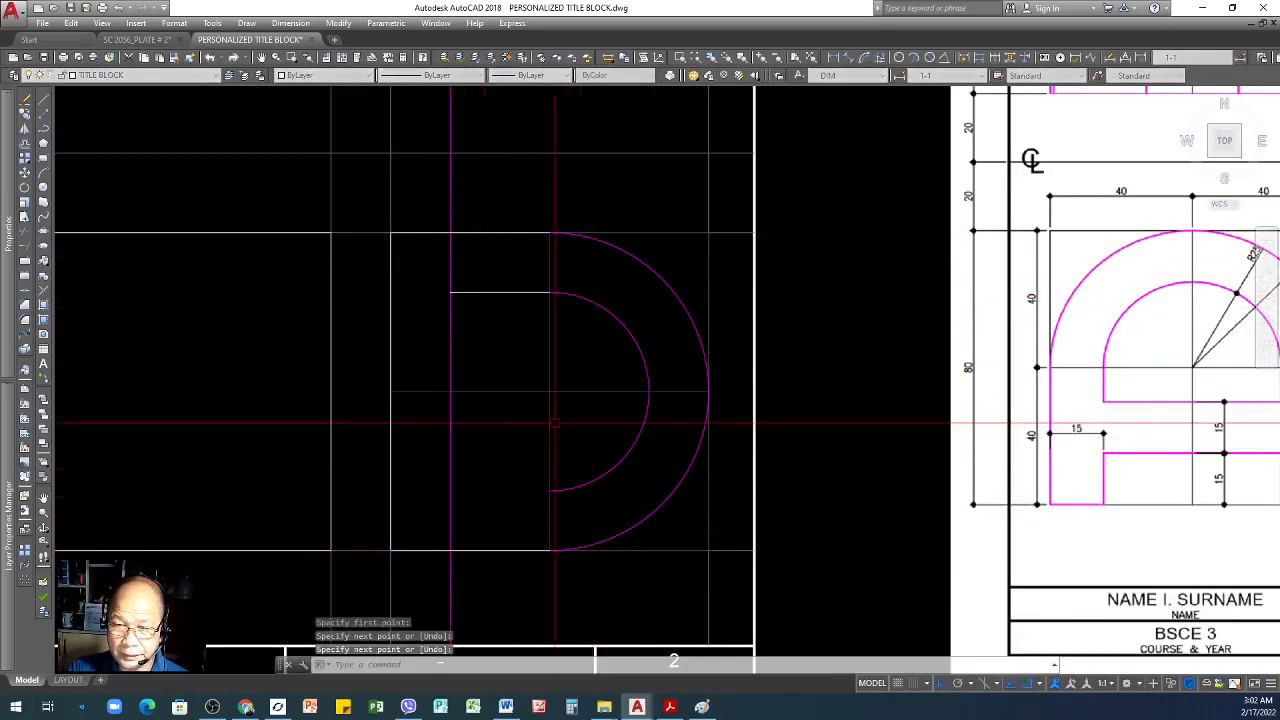
{"action": "left_click", "coordinate": [451, 491]}
{"action": "key", "text": "Return"}
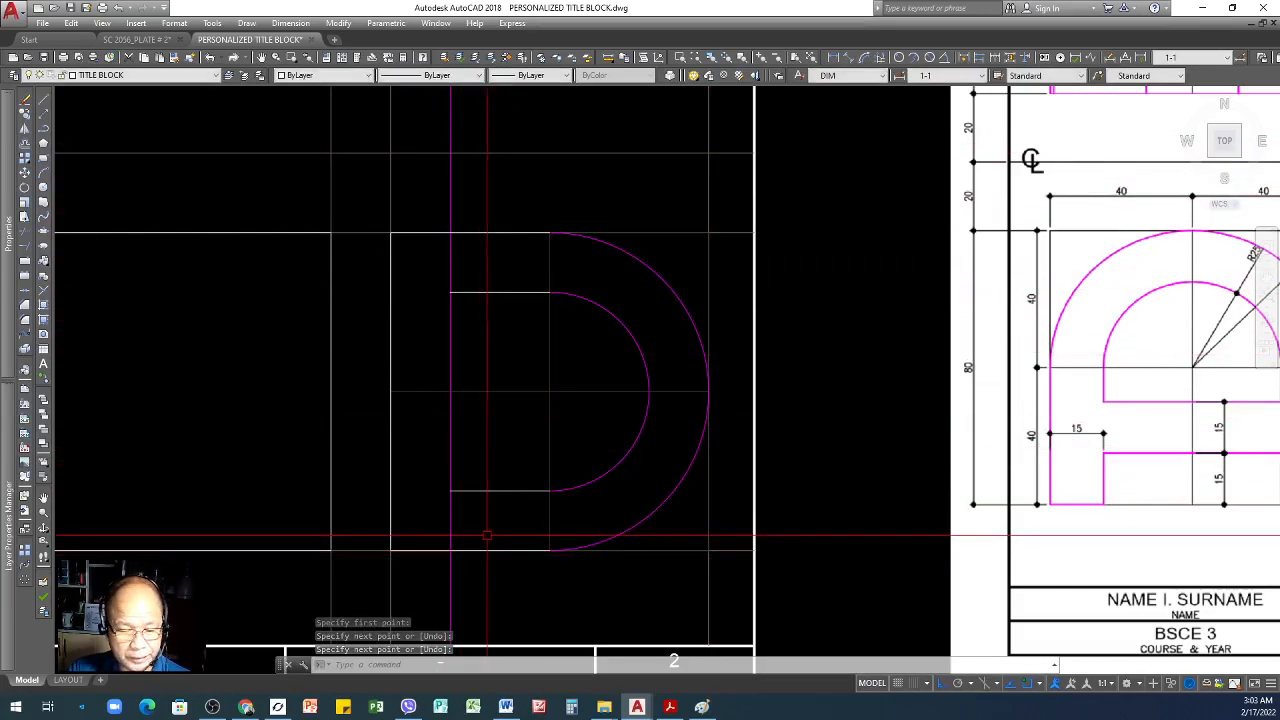
- Trim the magenta vertical line above the upper and below the lower inner horizontal line
{"action": "type", "text": "TR"}
{"action": "key", "text": "Return"}
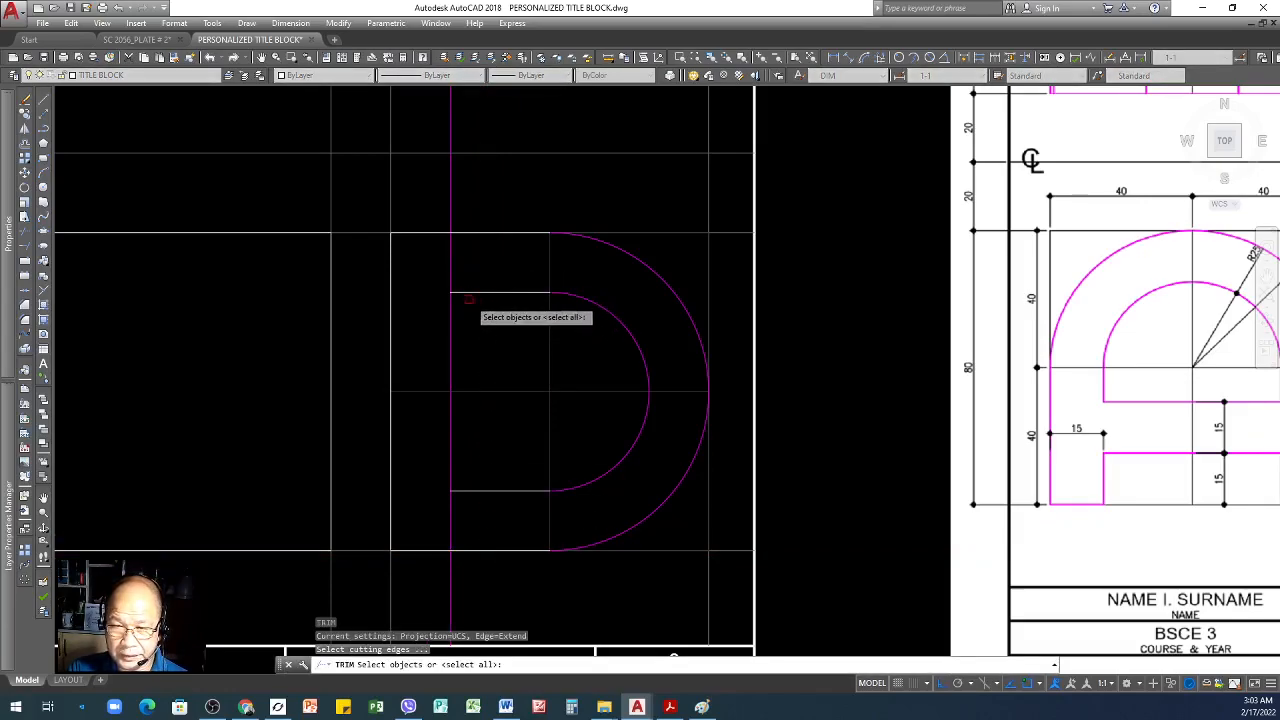
{"action": "left_click", "coordinate": [463, 294]}
{"action": "key", "text": "Return"}
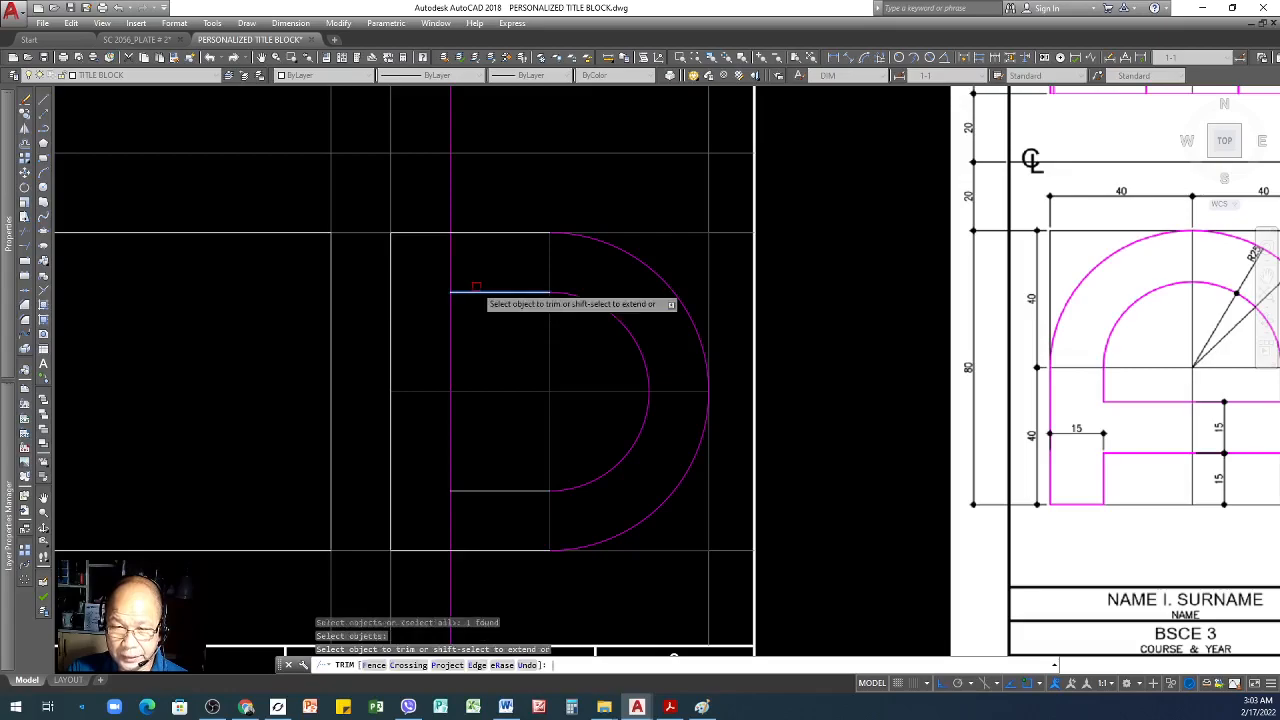
{"action": "key", "text": "Return"}
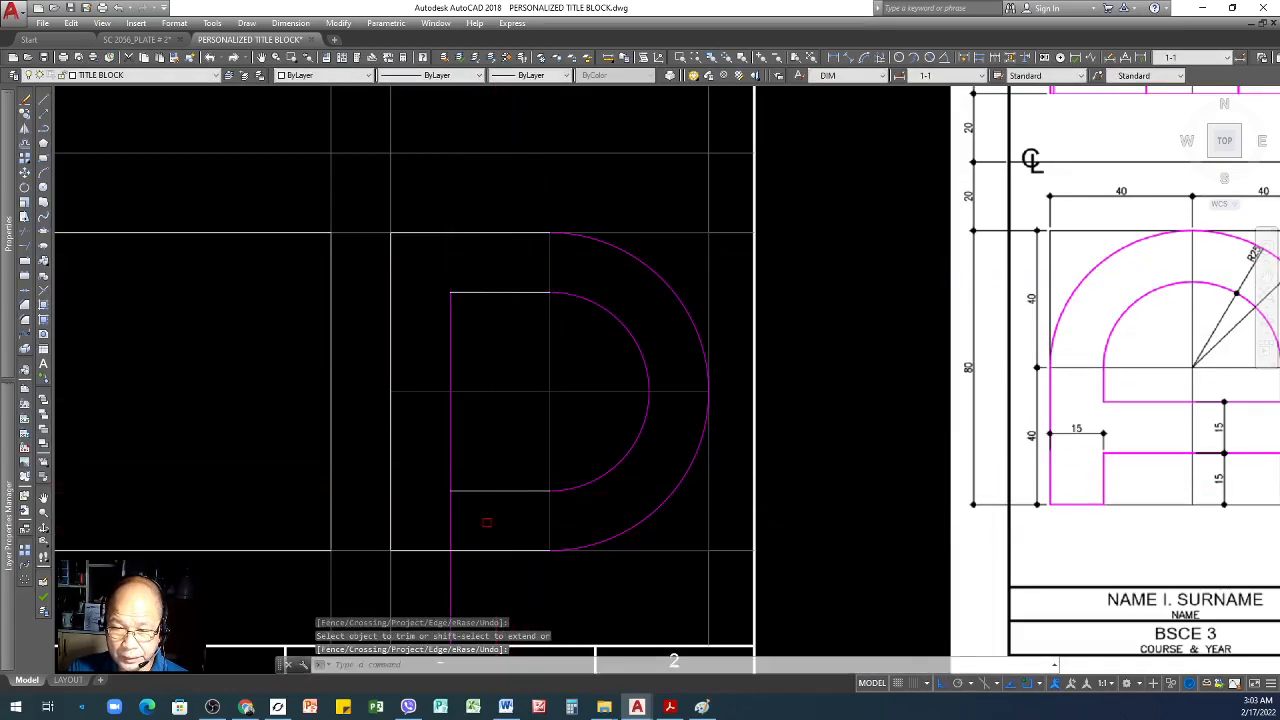
{"action": "key", "text": "Return"}
{"action": "left_click", "coordinate": [468, 491]}
{"action": "key", "text": "Return"}
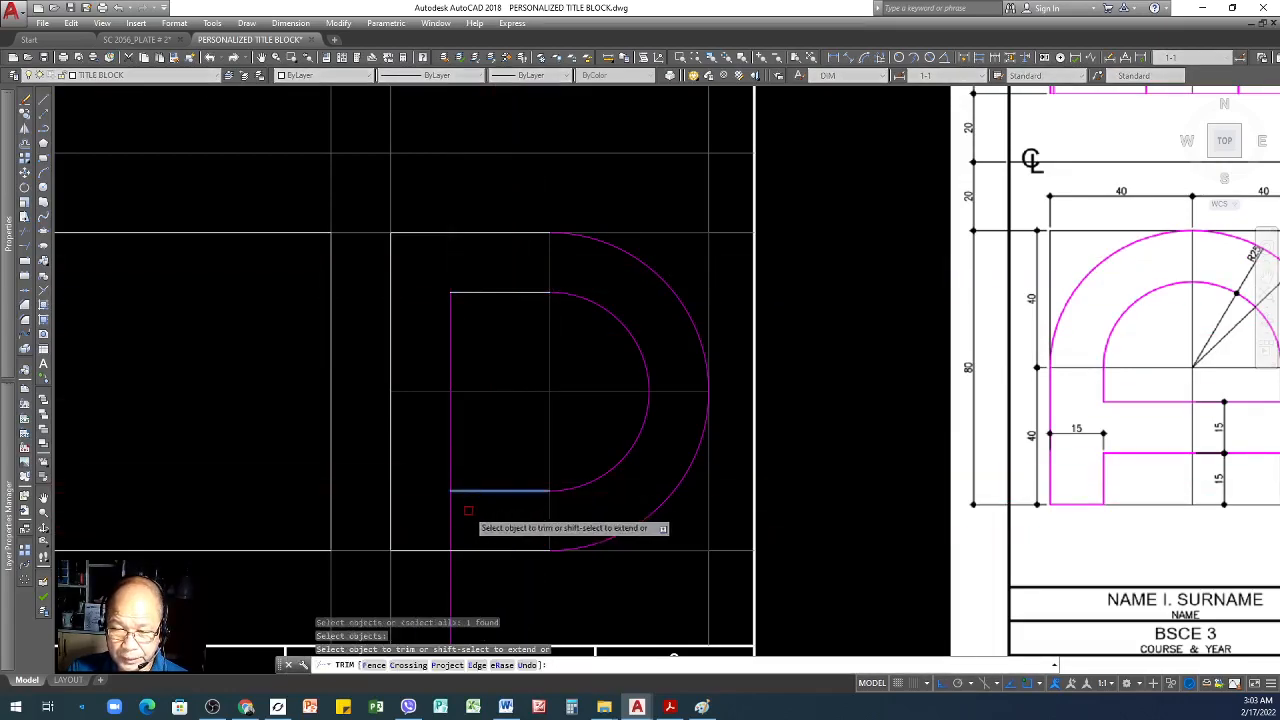
{"action": "key", "text": "Return"}
- Match the inner arc's properties to the white straight lines of the D-shaped outline in the fourth lower square
{"action": "scroll", "coordinate": [531, 501], "scroll_direction": "down", "scroll_amount": 4}
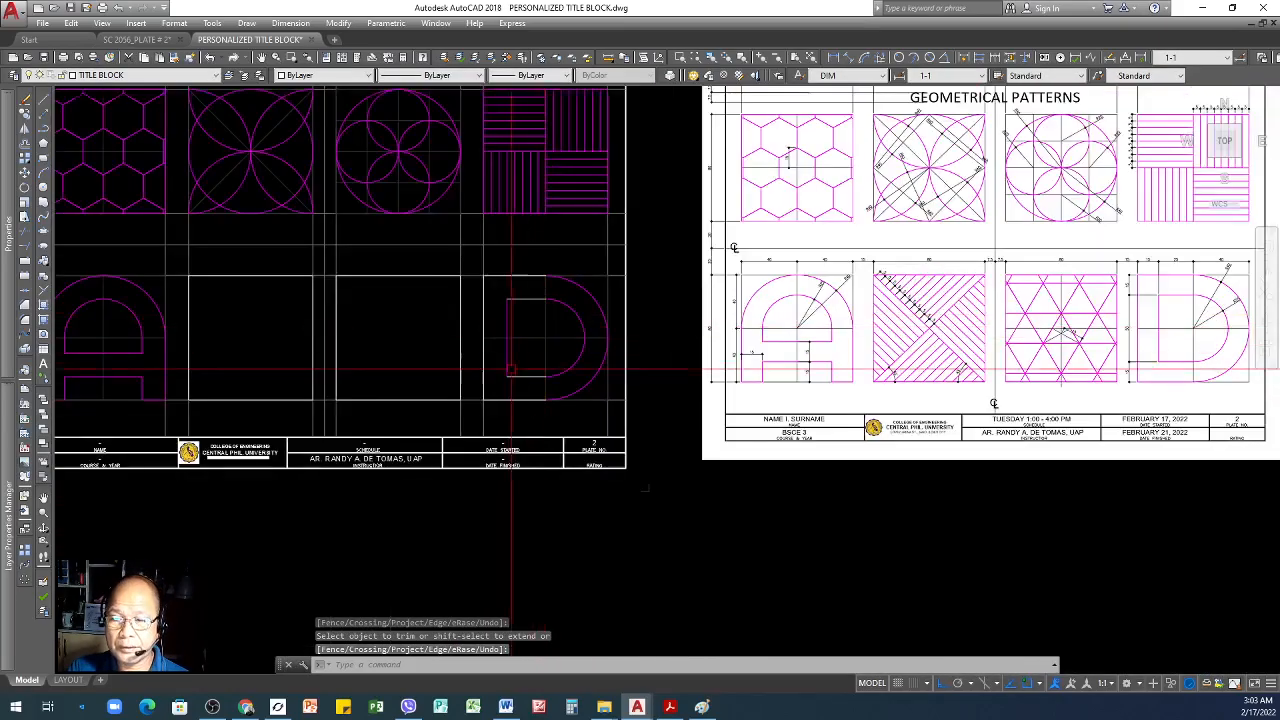
{"action": "scroll", "coordinate": [490, 300], "scroll_direction": "up", "scroll_amount": 2}
{"action": "scroll", "coordinate": [505, 285], "scroll_direction": "down", "scroll_amount": 4}
{"action": "scroll", "coordinate": [590, 390], "scroll_direction": "up", "scroll_amount": 5}
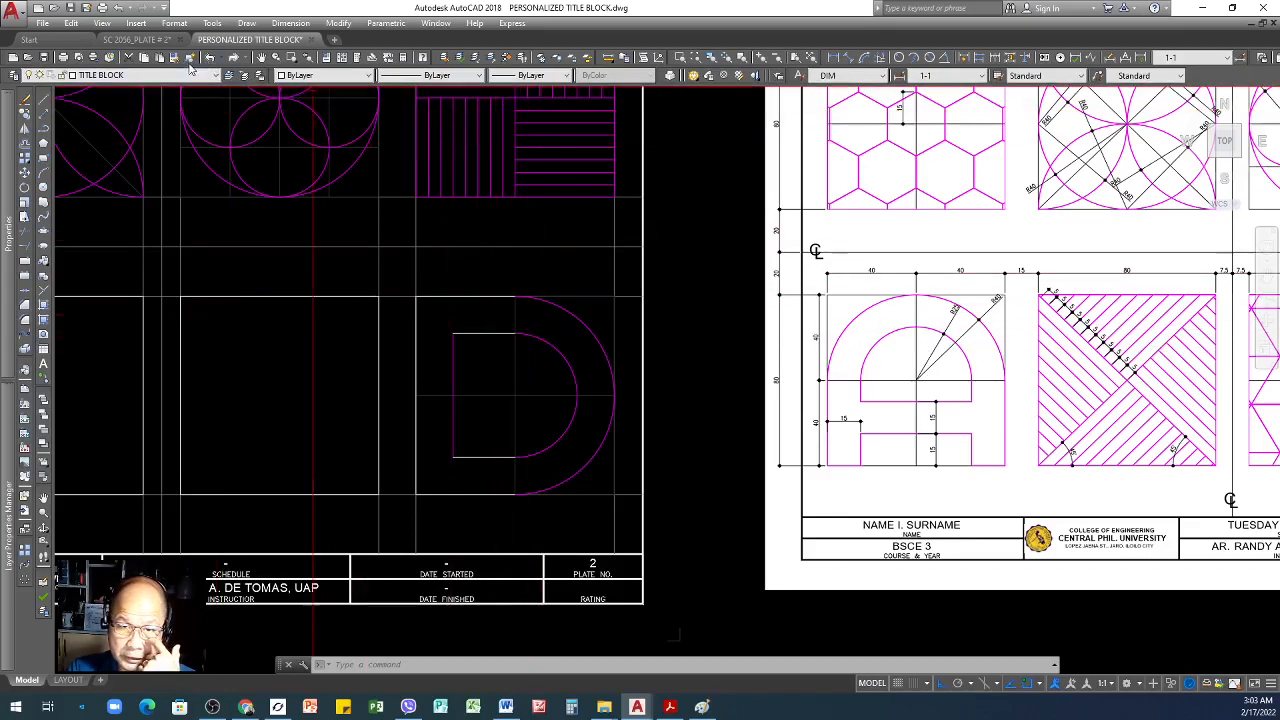
{"action": "left_click", "coordinate": [175, 58]}
{"action": "left_click", "coordinate": [538, 337]}
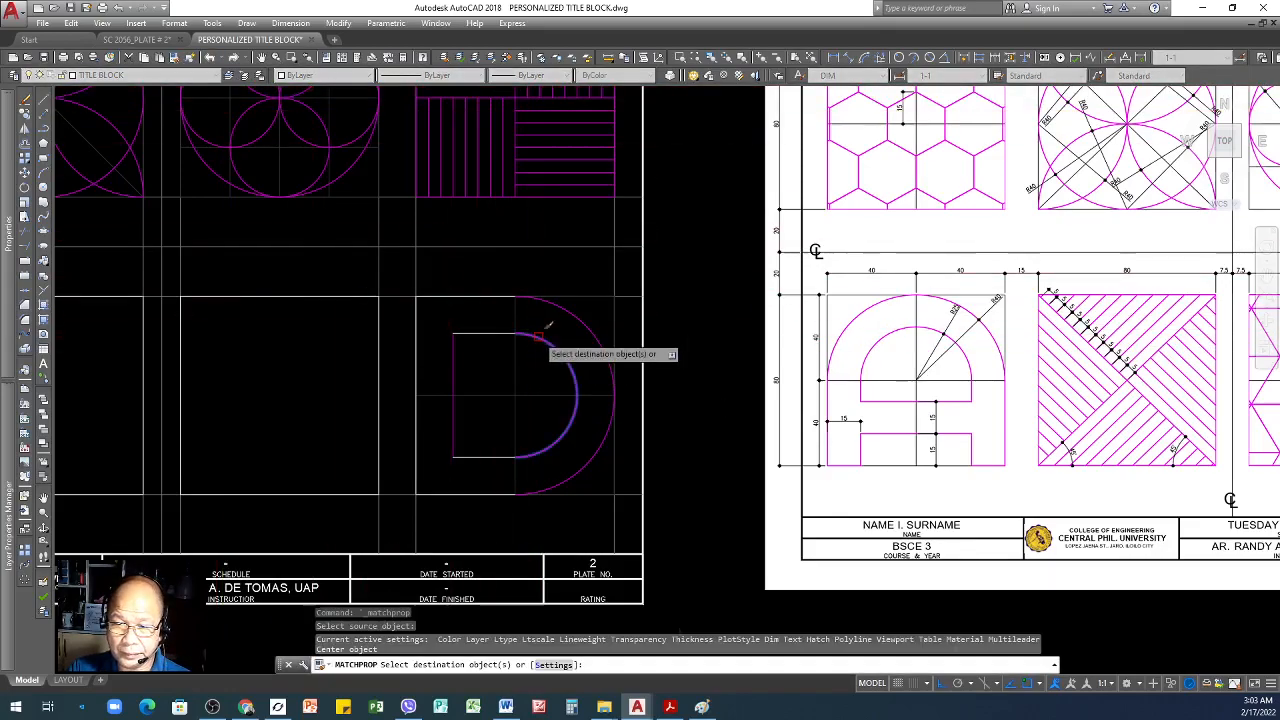
{"action": "left_click", "coordinate": [410, 287]}
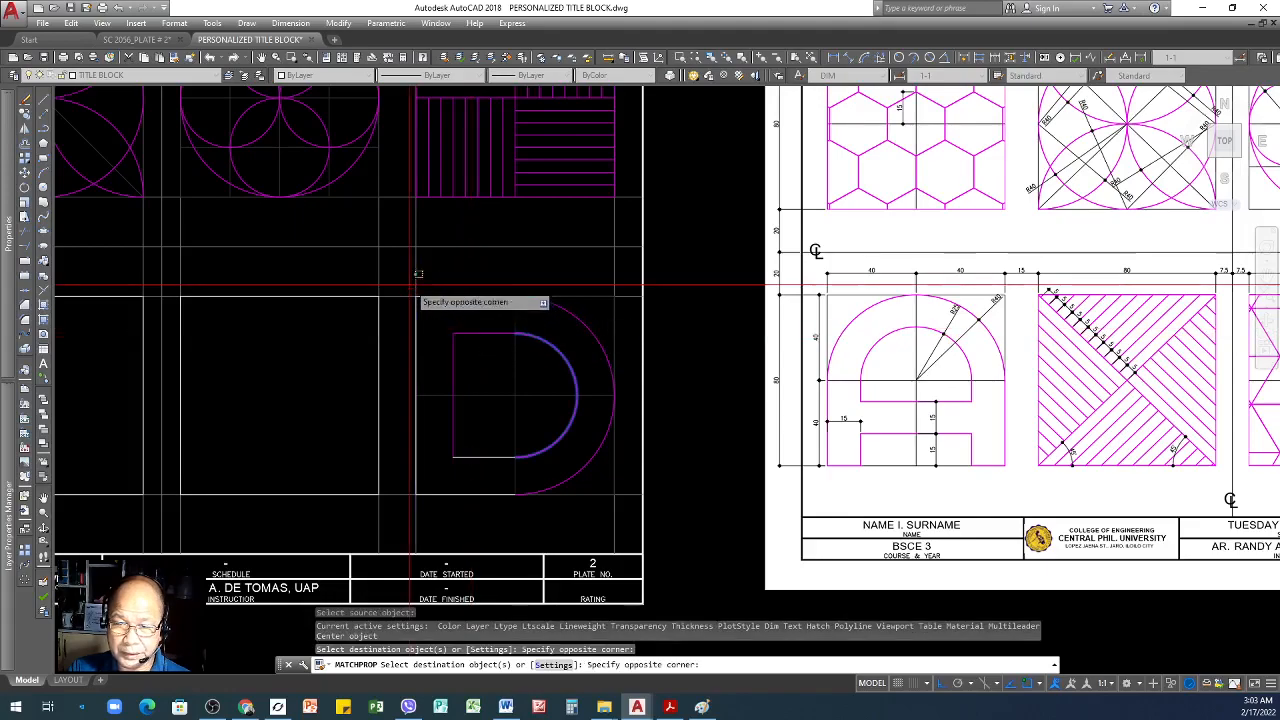
{"action": "left_click", "coordinate": [590, 508]}
{"action": "key", "text": "Return"}
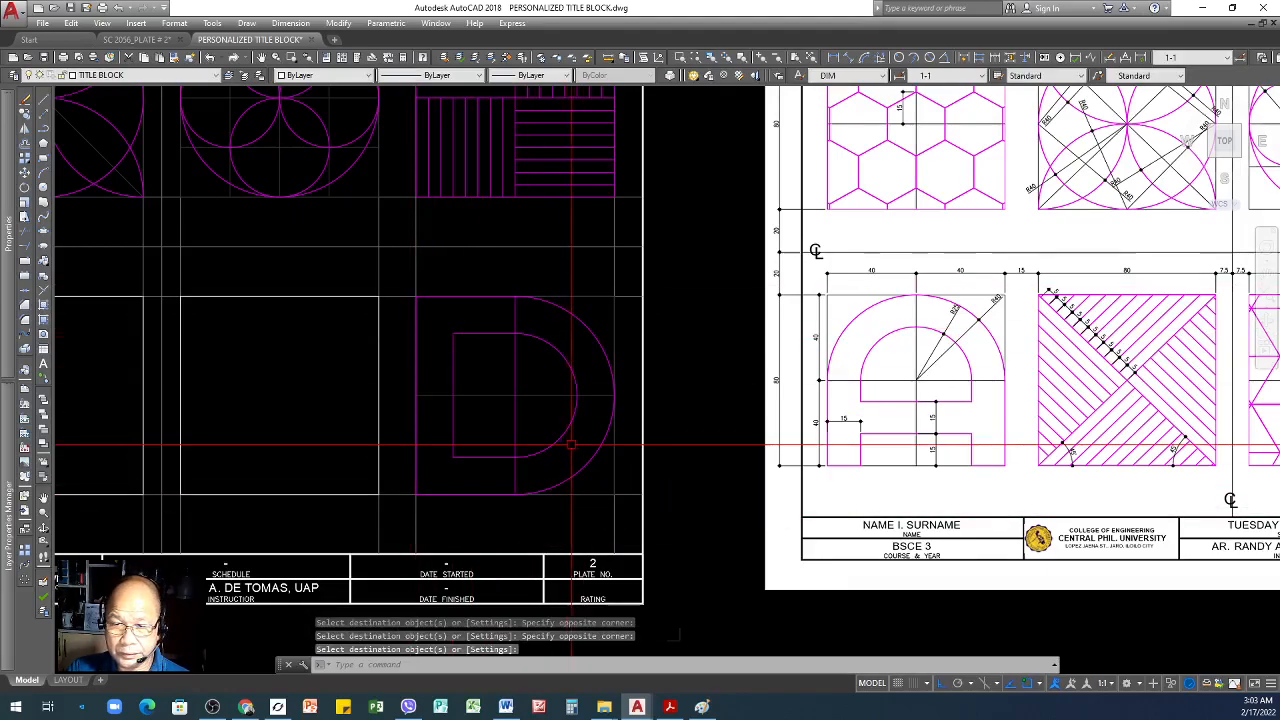
- Match the properties of the horizontal centre line to the vertical centre line inside the D shape
{"action": "key", "text": "Return"}
{"action": "left_click", "coordinate": [537, 396]}
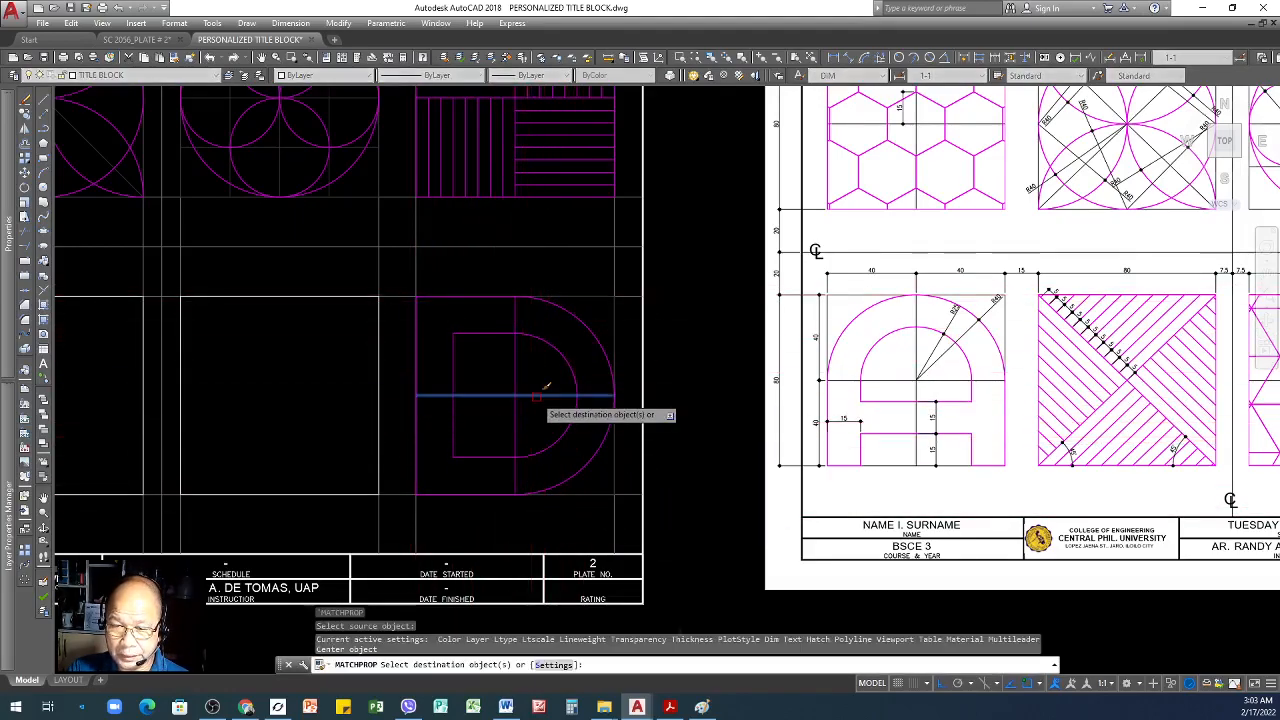
{"action": "key", "text": "Return"}
- Check the finished D shape against the reference sheet and examine the diagonal-stripe pattern in its second lower square
{"action": "scroll", "coordinate": [585, 338], "scroll_direction": "down", "scroll_amount": 4}
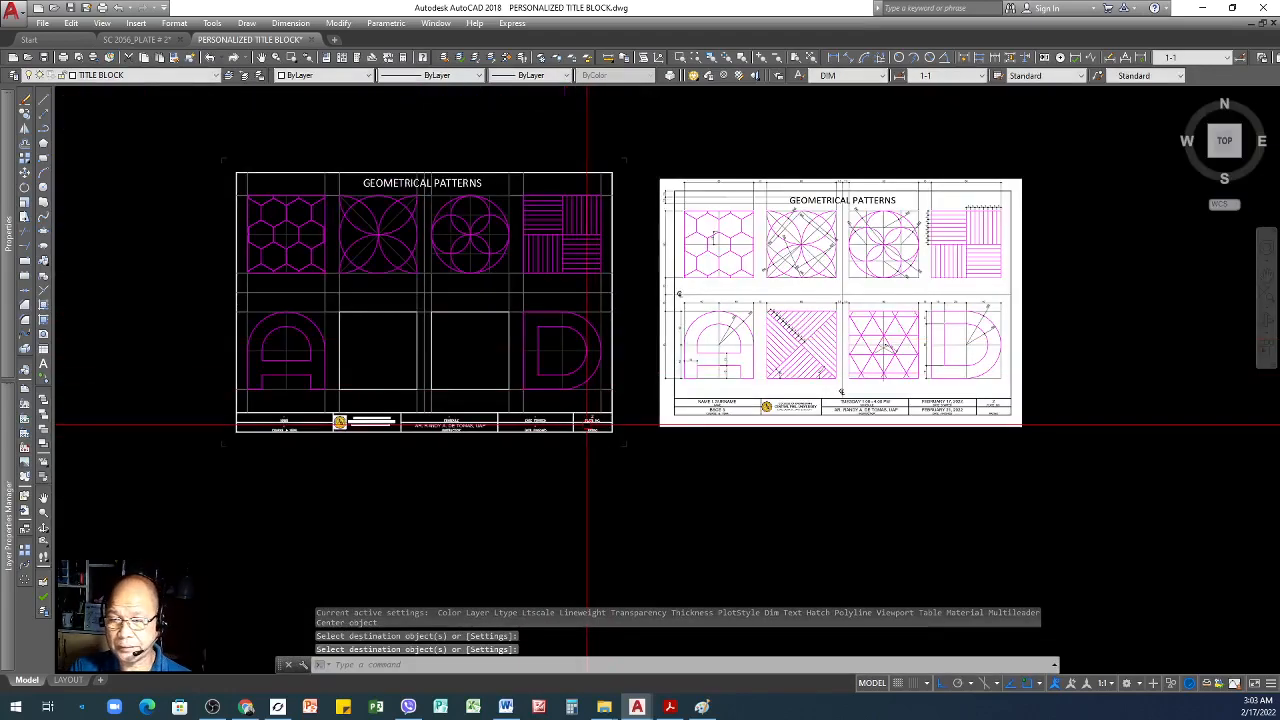
{"action": "scroll", "coordinate": [585, 338], "scroll_direction": "up", "scroll_amount": 4}
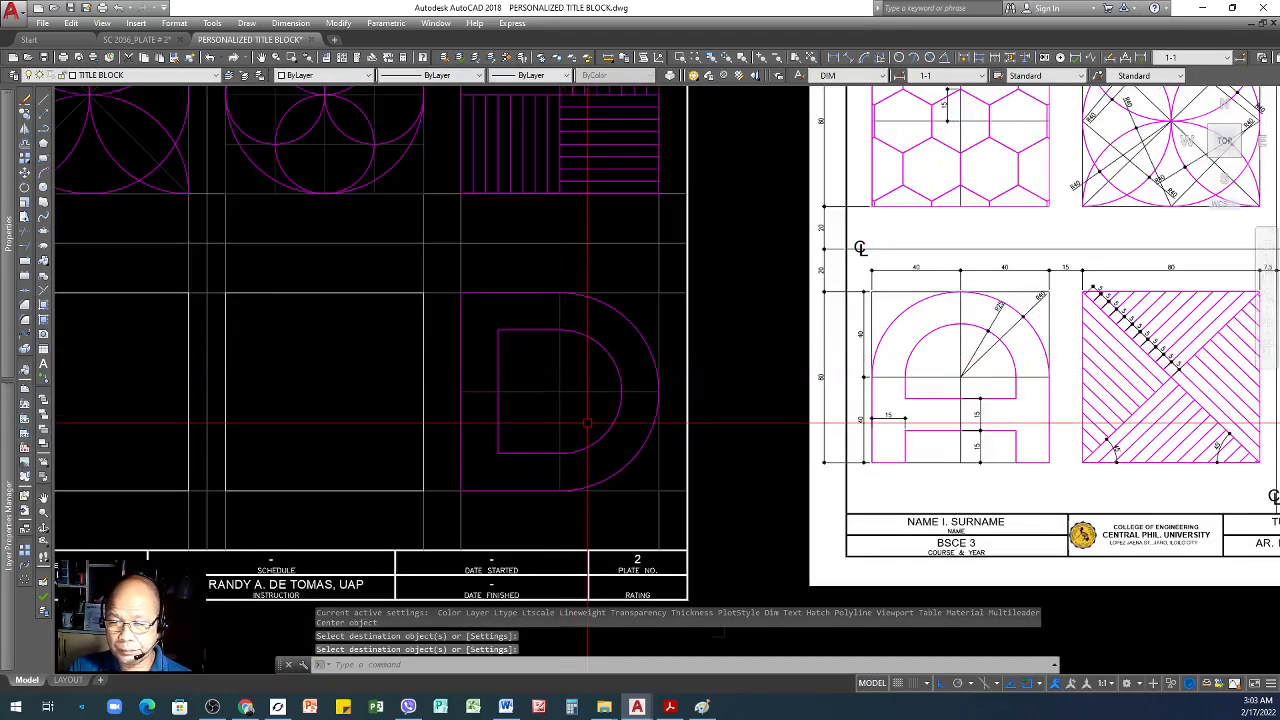
{"action": "scroll", "coordinate": [573, 393], "scroll_direction": "down", "scroll_amount": 3}
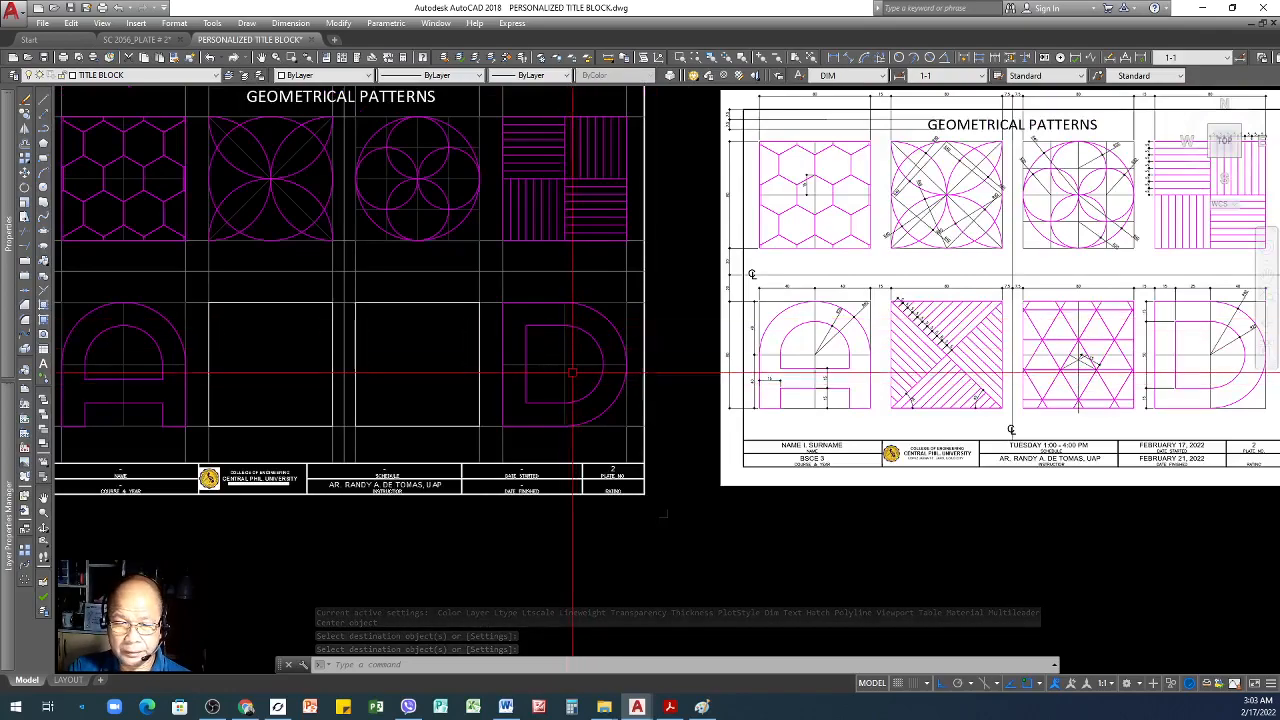
{"action": "scroll", "coordinate": [548, 355], "scroll_direction": "up", "scroll_amount": 4}
{"action": "left_click", "coordinate": [600, 323]}
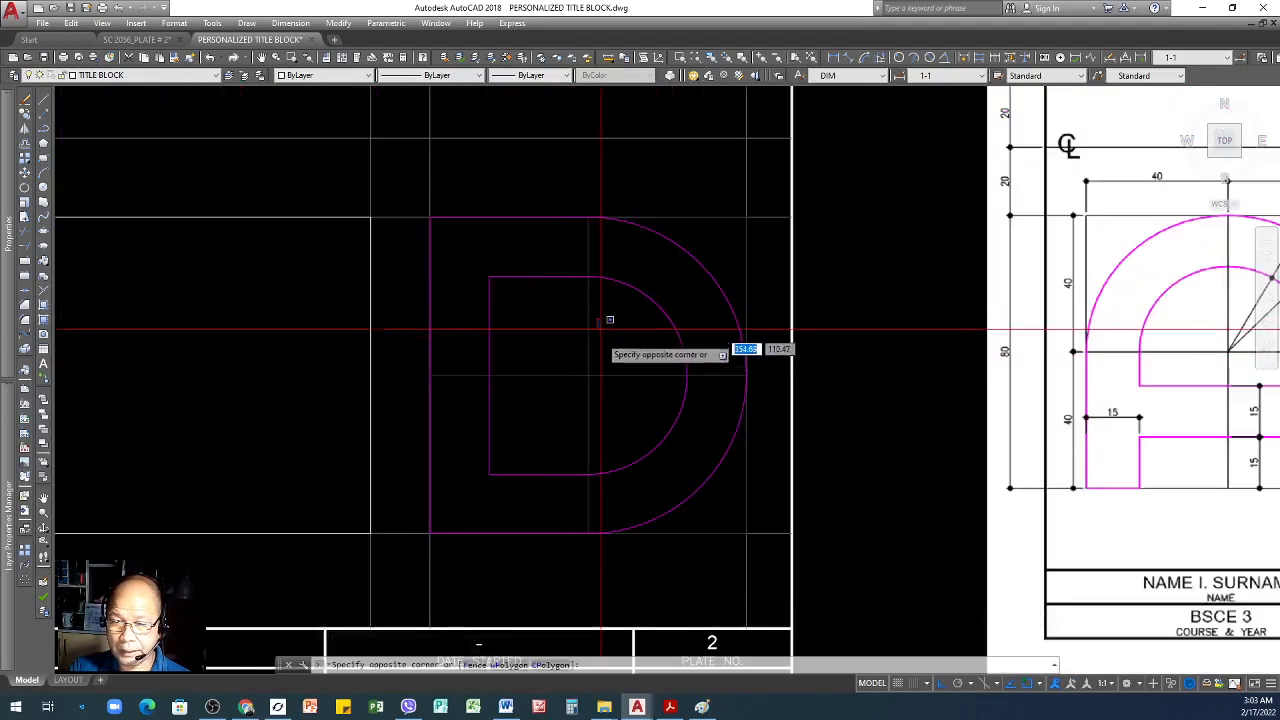
{"action": "scroll", "coordinate": [890, 414], "scroll_direction": "down", "scroll_amount": 7}
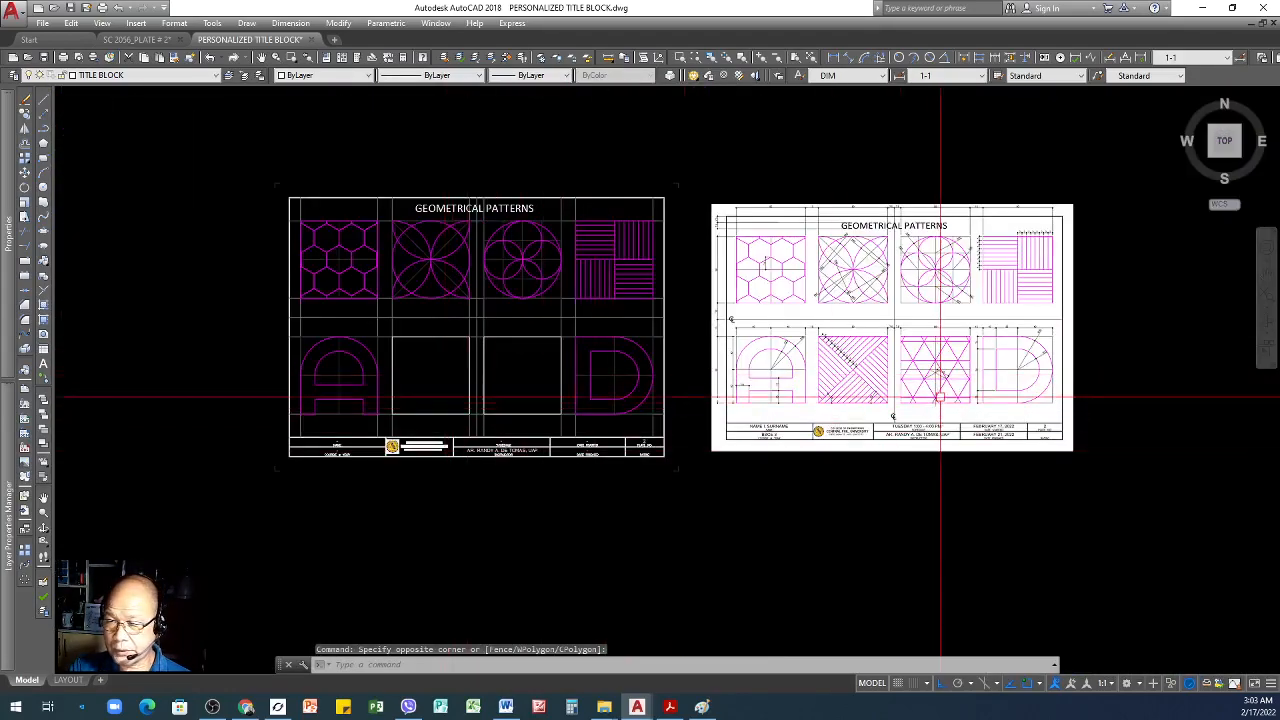
{"action": "scroll", "coordinate": [779, 405], "scroll_direction": "up", "scroll_amount": 2}
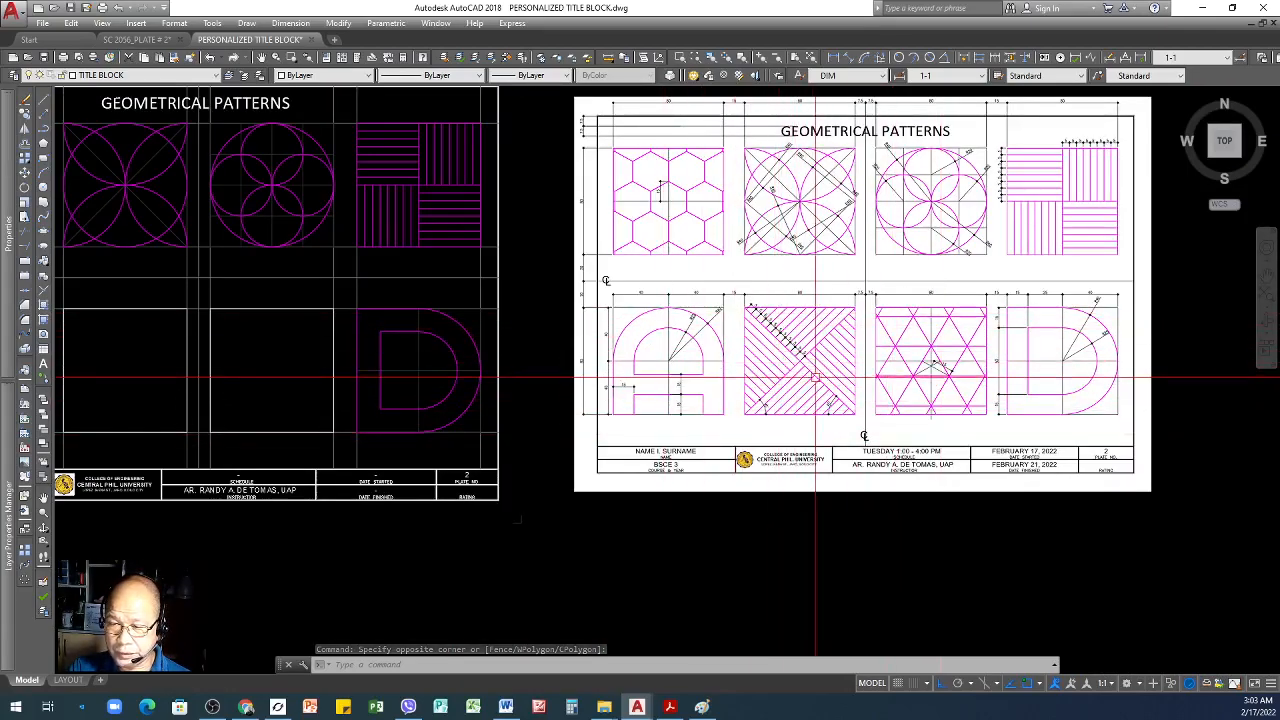
{"action": "scroll", "coordinate": [779, 405], "scroll_direction": "up", "scroll_amount": 2}
{"action": "scroll", "coordinate": [782, 355], "scroll_direction": "up", "scroll_amount": 4}
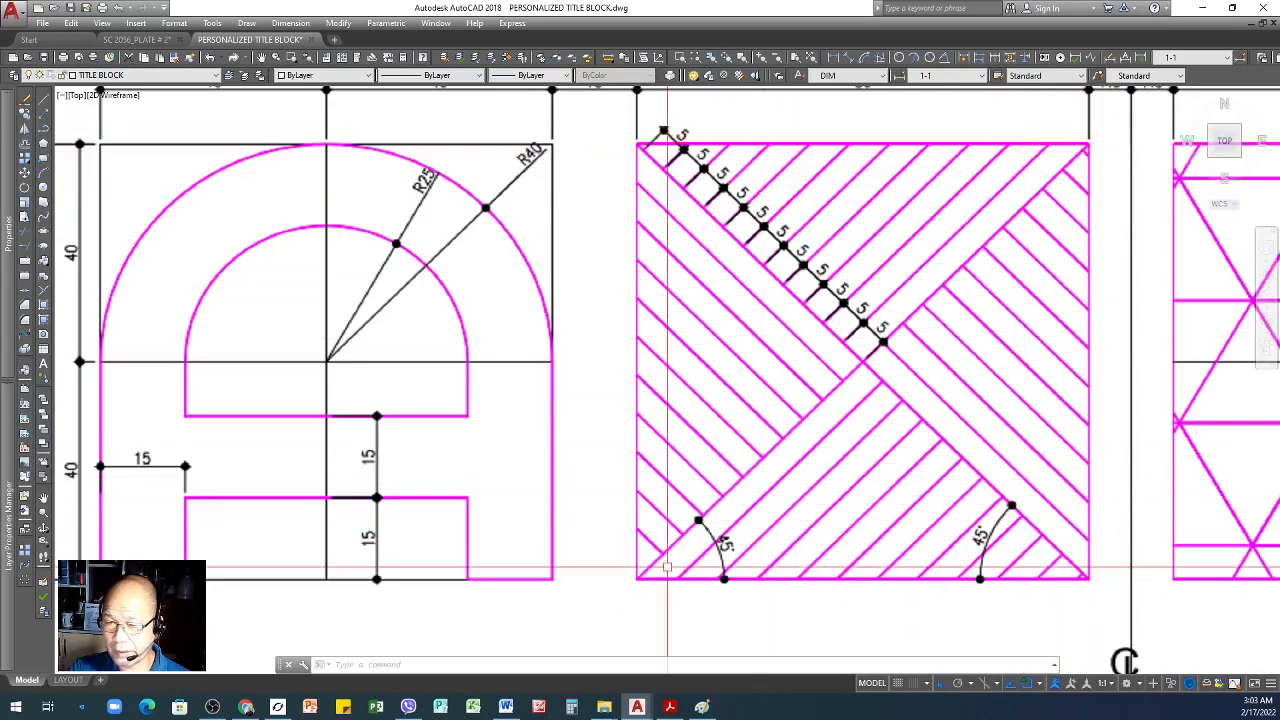
{"action": "scroll", "coordinate": [773, 384], "scroll_direction": "down", "scroll_amount": 8}
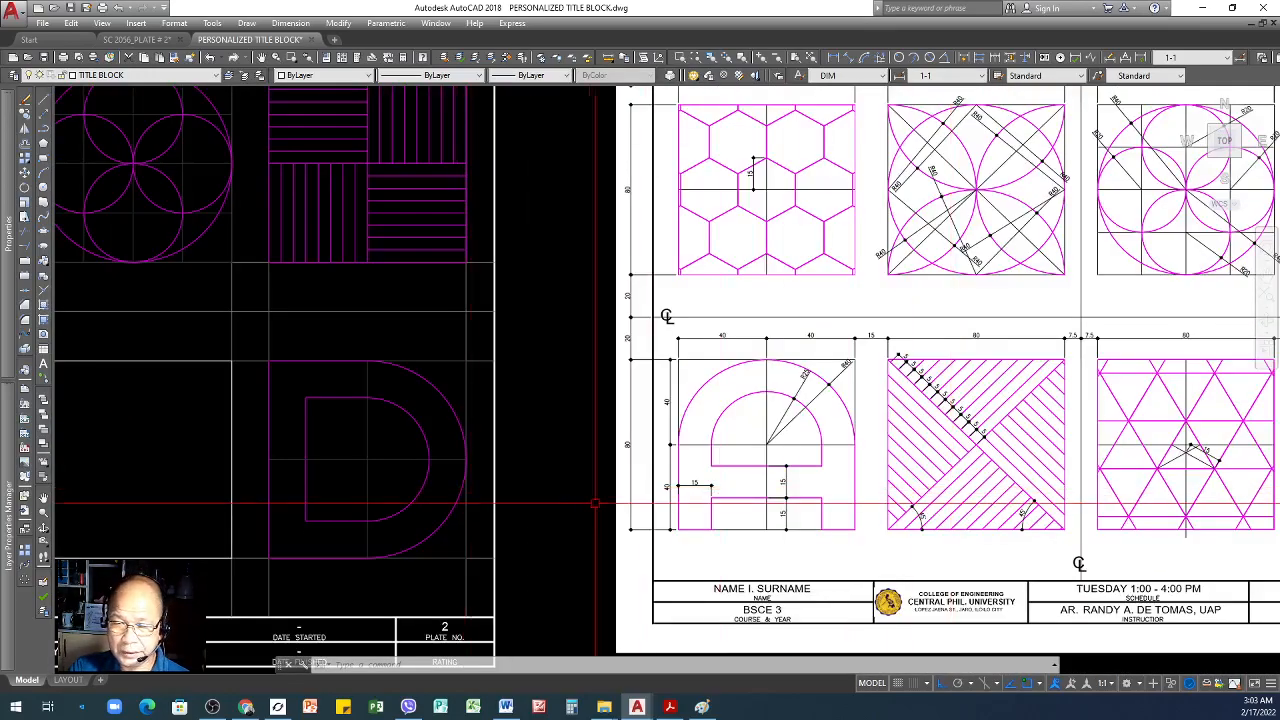
{"action": "scroll", "coordinate": [430, 457], "scroll_direction": "up", "scroll_amount": 4}
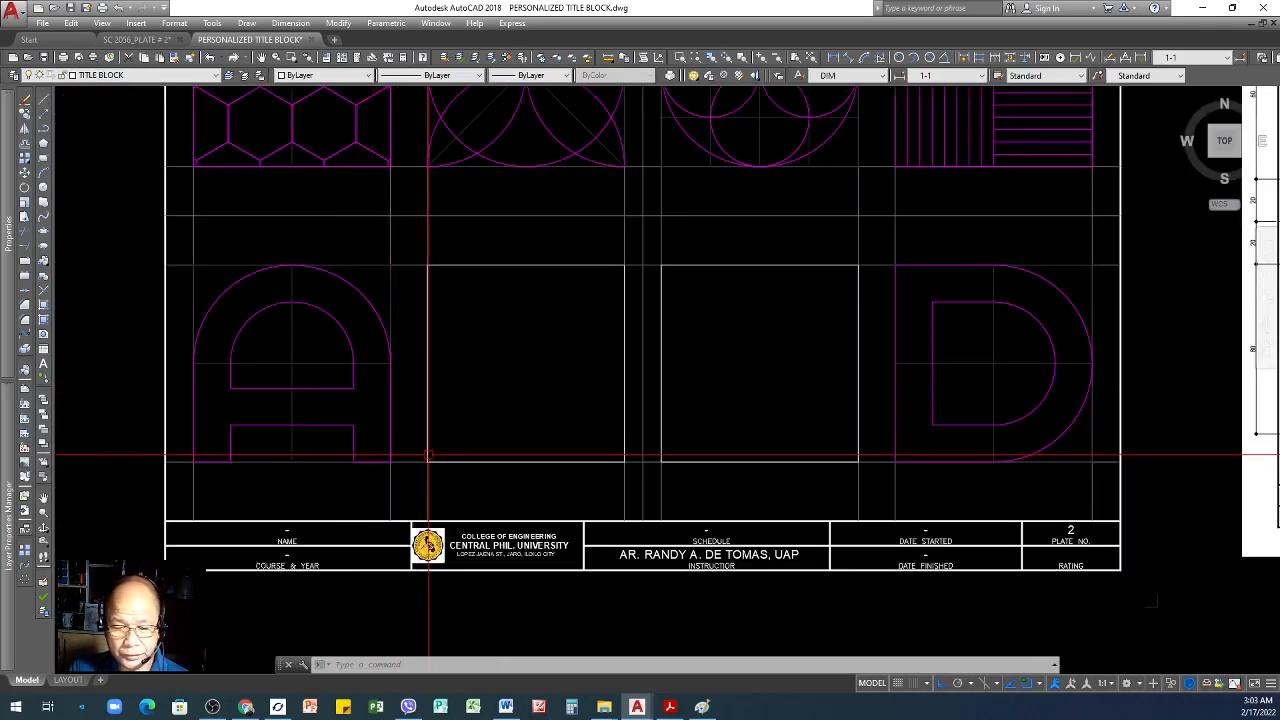
- Draw both corner-to-corner diagonals in the second lower square
{"action": "type", "text": "l"}
{"action": "key", "text": "Return"}
{"action": "left_click", "coordinate": [624, 268]}
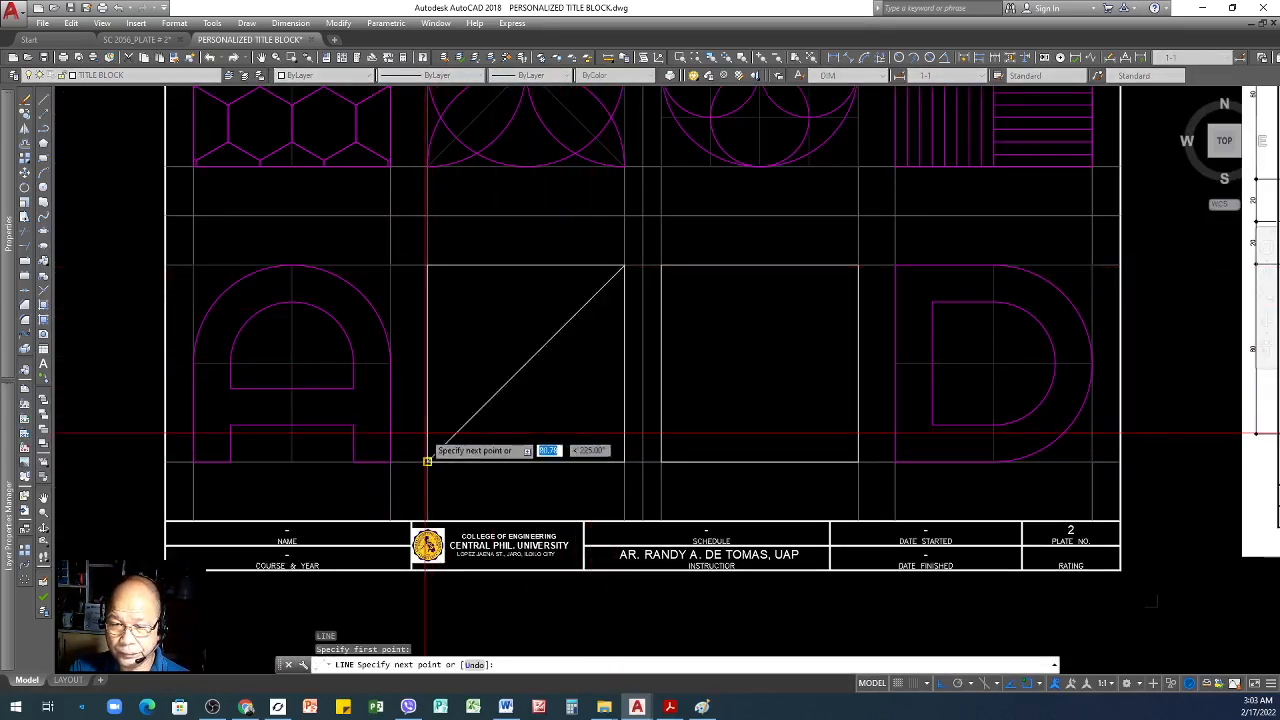
{"action": "left_click", "coordinate": [427, 462]}
{"action": "key", "text": "Return"}
{"action": "key", "text": "Return"}
{"action": "left_click", "coordinate": [428, 267]}
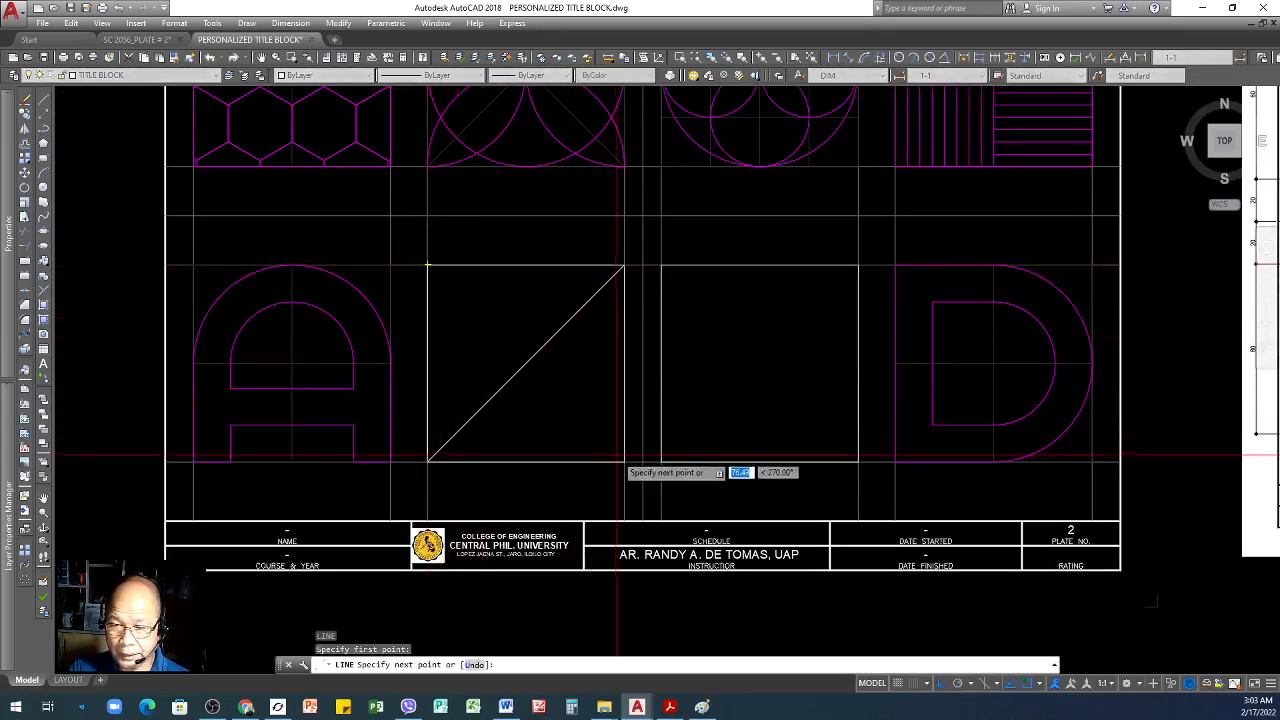
{"action": "left_click", "coordinate": [623, 462]}
{"action": "key", "text": "Return"}
- Match the properties of a magenta curve in the upper second pattern to both diagonals and the surrounding square
{"action": "left_click", "coordinate": [191, 57]}
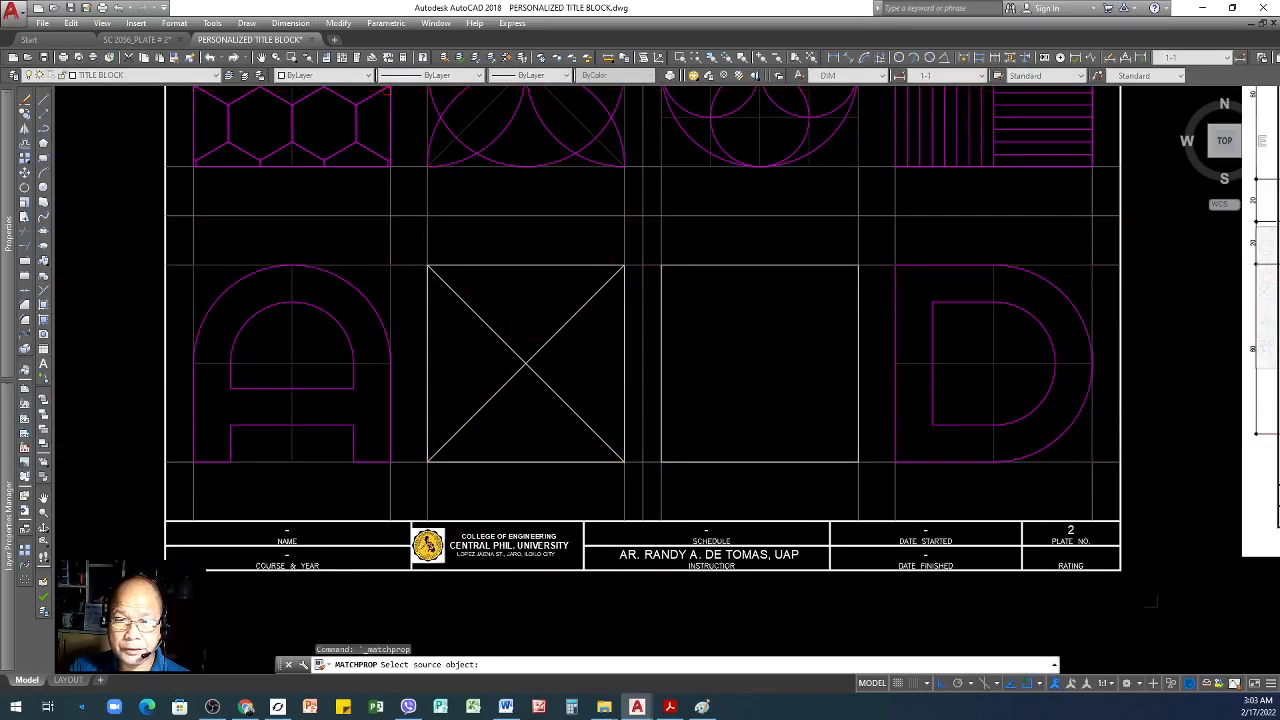
{"action": "left_click", "coordinate": [490, 150]}
{"action": "left_click_drag", "start_coordinate": [543, 294], "coordinate": [510, 398]}
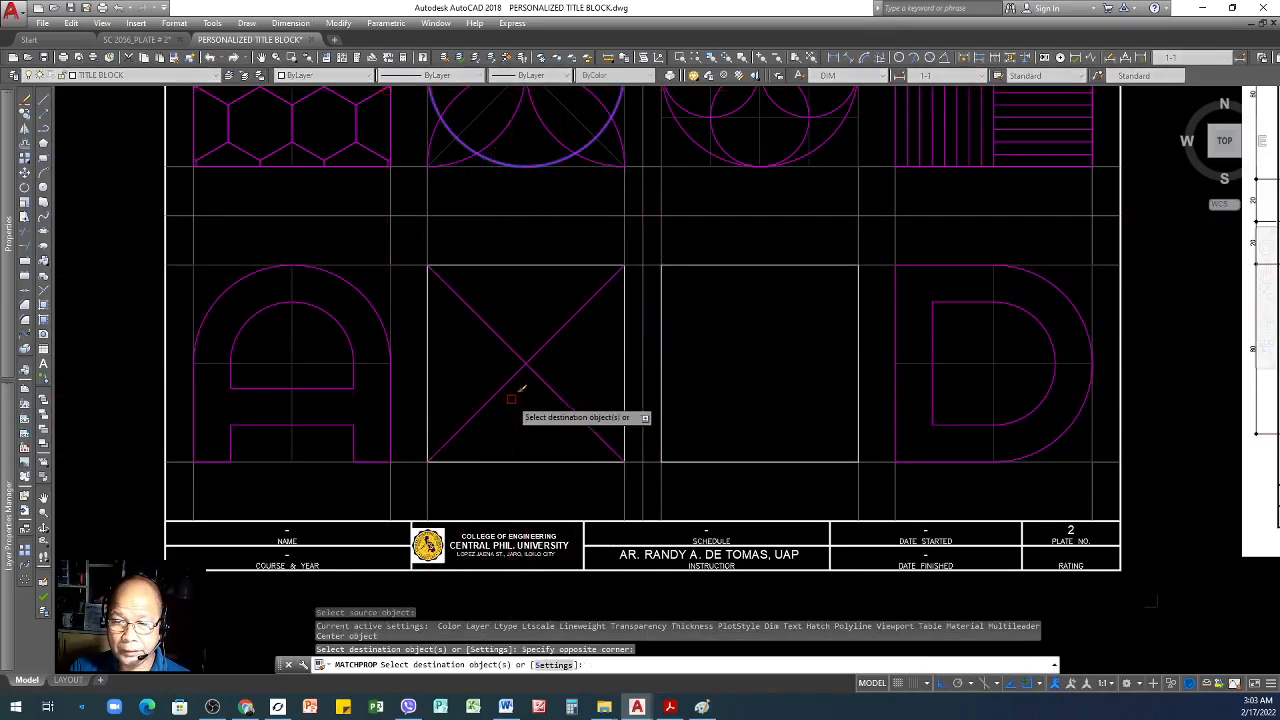
{"action": "left_click", "coordinate": [523, 263]}
{"action": "key", "text": "Return"}
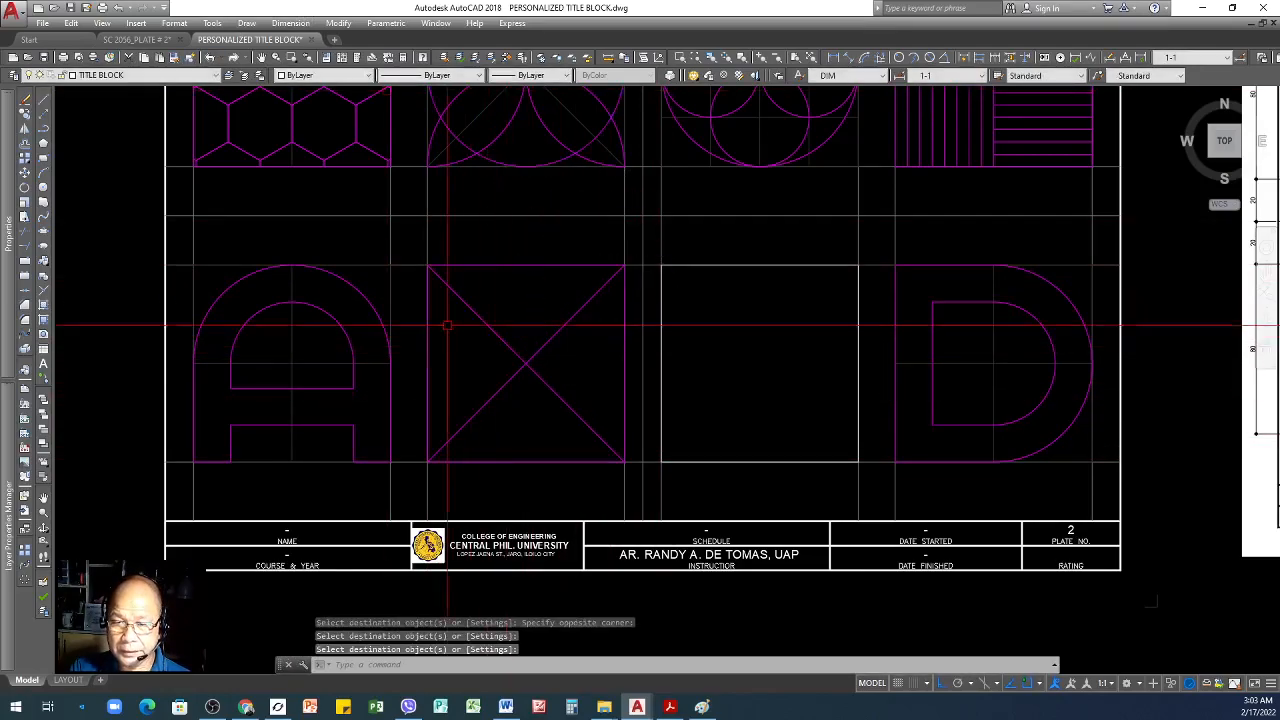
- Examine the stripe spacing and layout of the diagonal-stripe pattern on the reference sheet
{"action": "scroll", "coordinate": [401, 314], "scroll_direction": "down", "scroll_amount": 4}
{"action": "scroll", "coordinate": [854, 350], "scroll_direction": "up", "scroll_amount": 4}
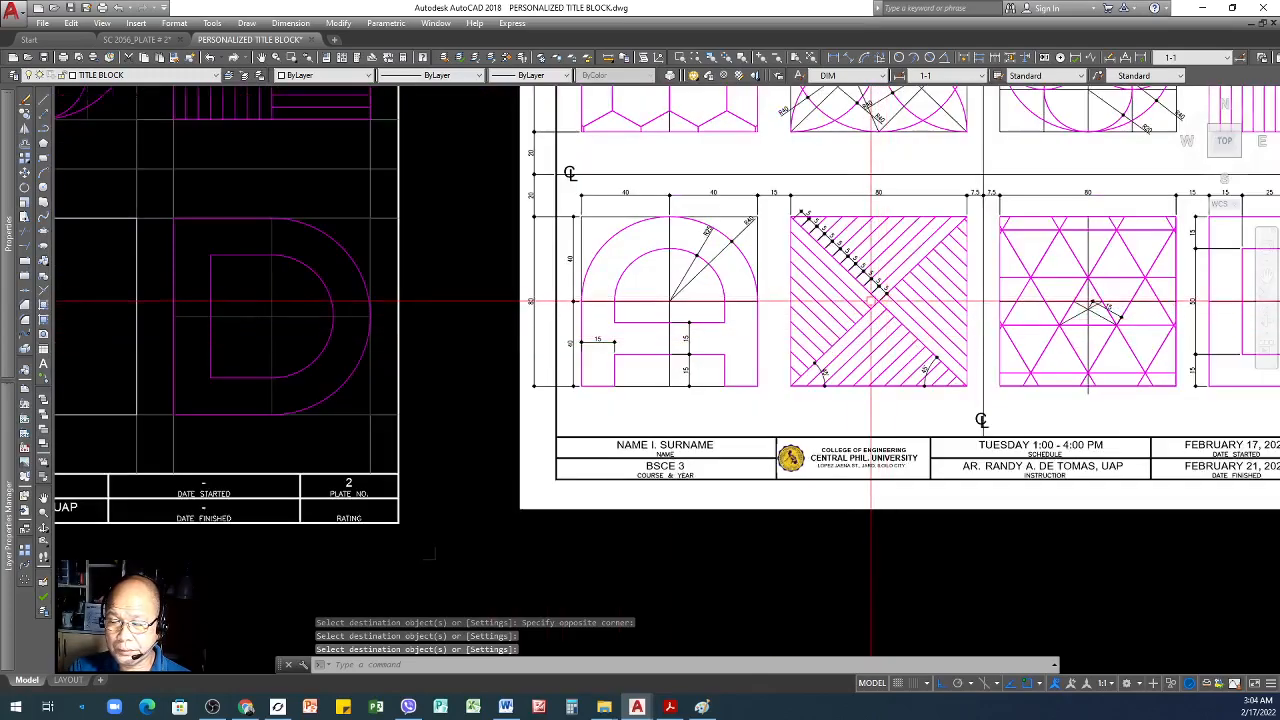
{"action": "scroll", "coordinate": [881, 330], "scroll_direction": "up", "scroll_amount": 2}
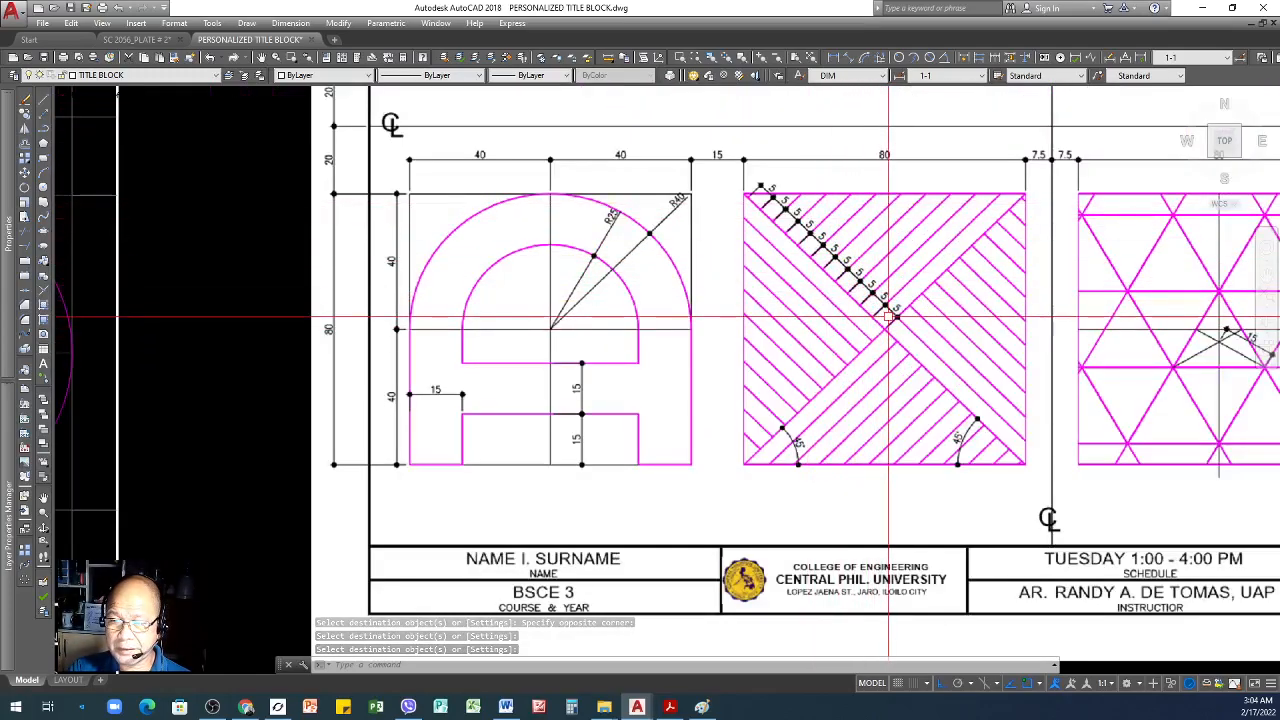
{"action": "scroll", "coordinate": [883, 288], "scroll_direction": "up", "scroll_amount": 2}
{"action": "scroll", "coordinate": [883, 303], "scroll_direction": "up", "scroll_amount": 2}
{"action": "scroll", "coordinate": [883, 303], "scroll_direction": "down", "scroll_amount": 2}
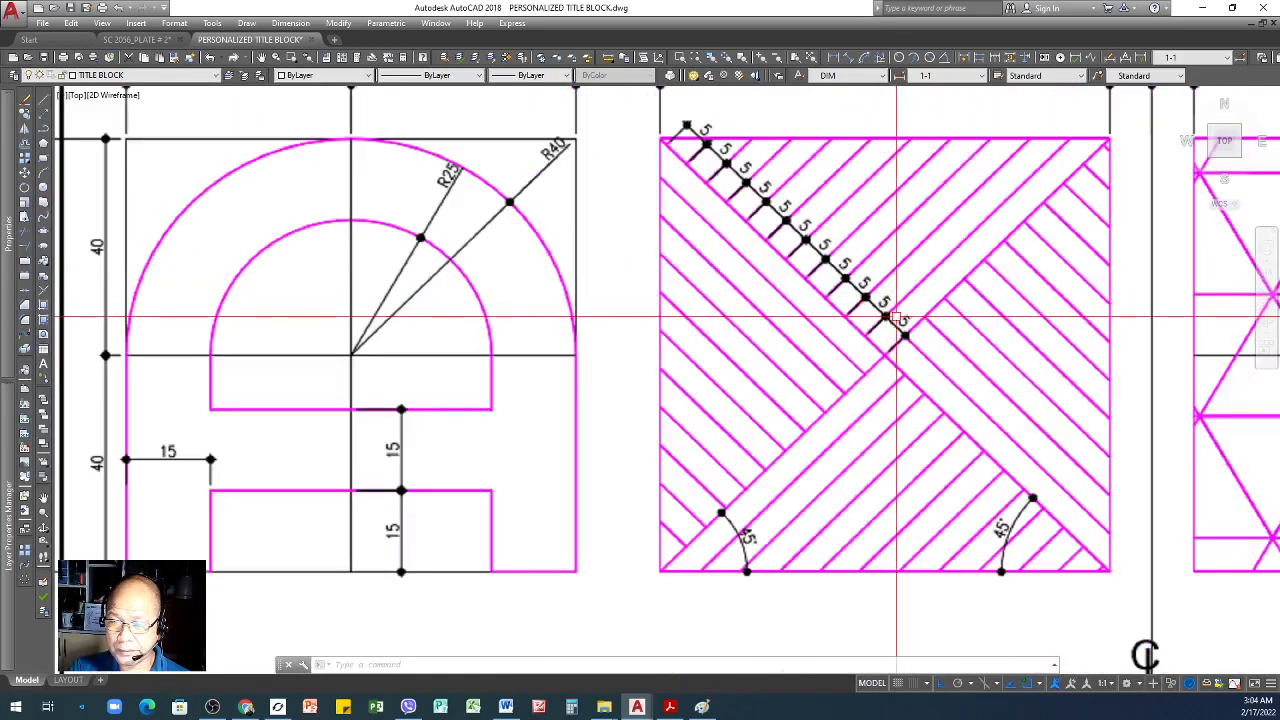
{"action": "scroll", "coordinate": [885, 318], "scroll_direction": "down", "scroll_amount": 5}
{"action": "scroll", "coordinate": [1120, 430], "scroll_direction": "down", "scroll_amount": 1}
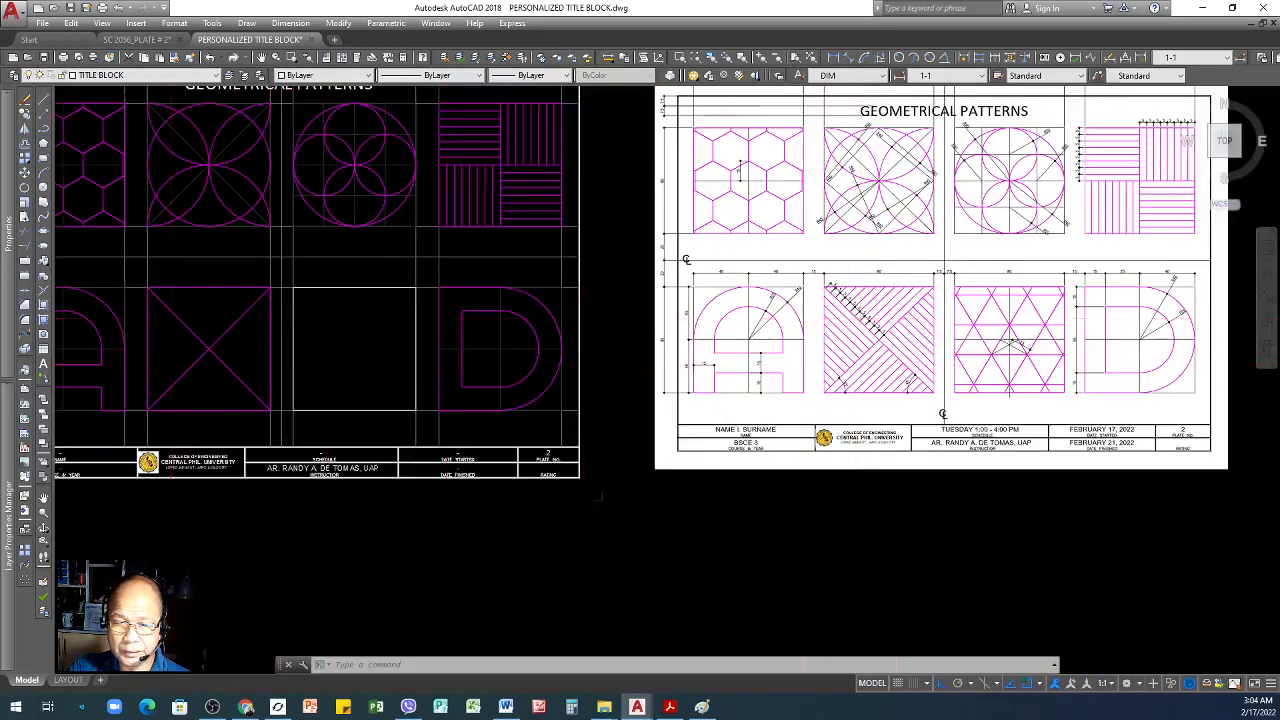
- Offset the rising diagonal of the second lower square repeatedly at 5 spacing until the stripes reach the square's upper-left corner
{"action": "scroll", "coordinate": [170, 318], "scroll_direction": "up", "scroll_amount": 4}
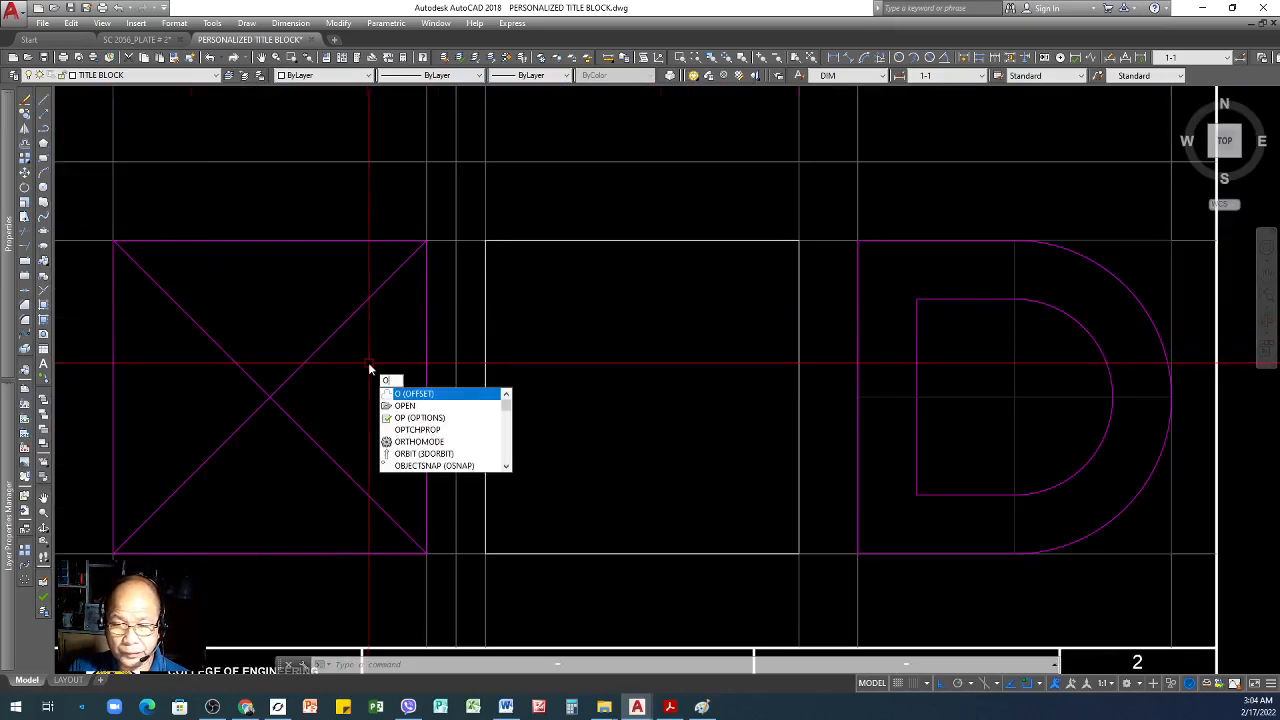
{"action": "key", "text": "Return"}
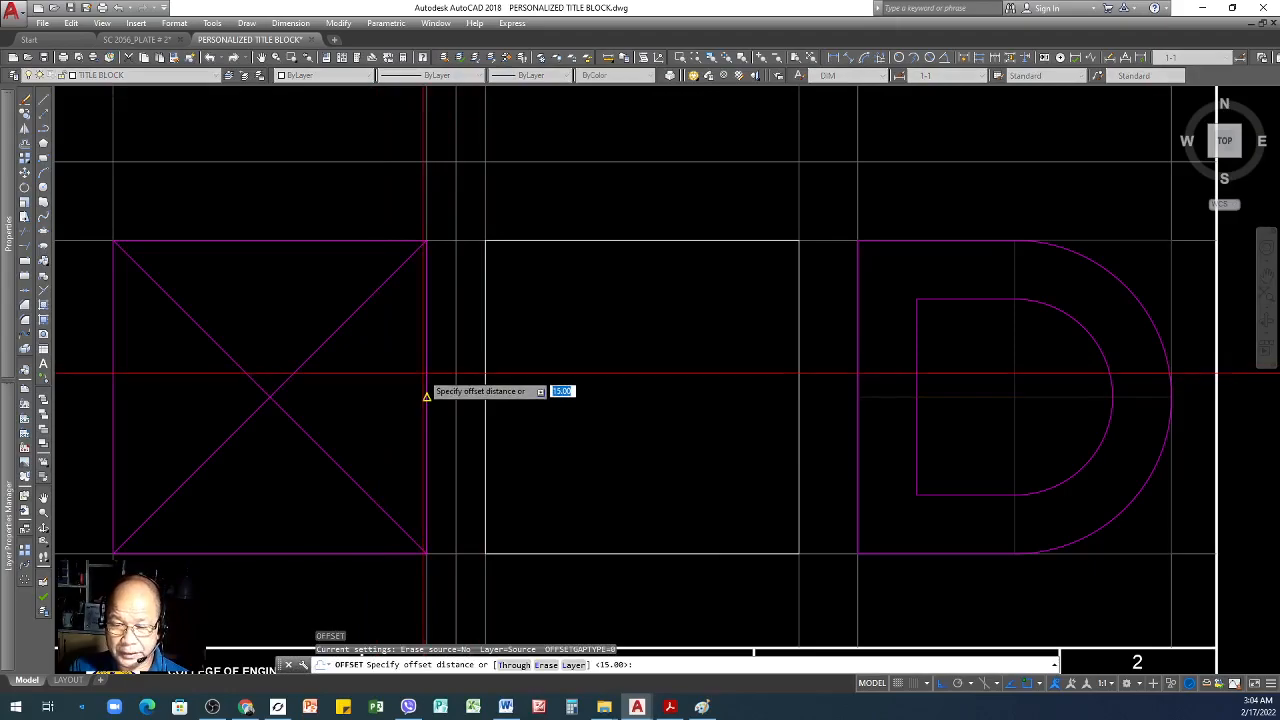
{"action": "type", "text": "5"}
{"action": "key", "text": "Return"}
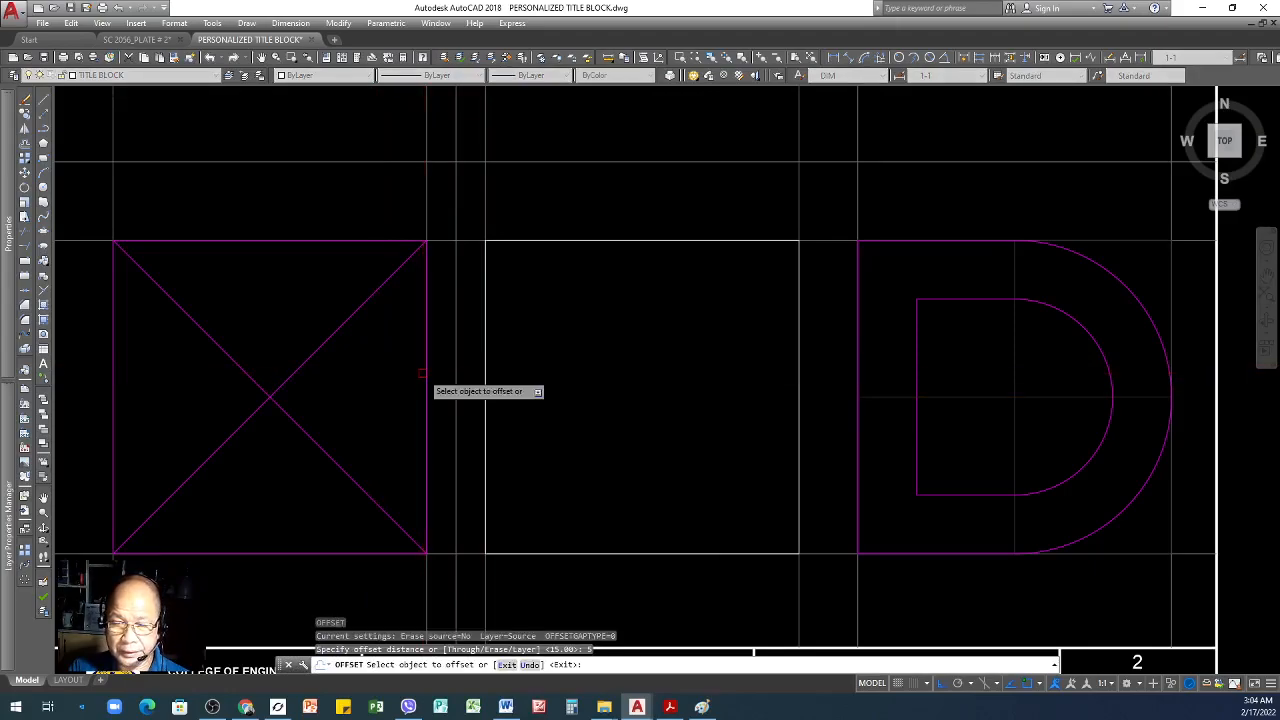
{"action": "left_click", "coordinate": [301, 365]}
{"action": "left_click", "coordinate": [250, 318]}
{"action": "left_click", "coordinate": [276, 363]}
{"action": "left_click", "coordinate": [212, 284]}
{"action": "left_click", "coordinate": [267, 343]}
{"action": "left_click", "coordinate": [209, 291]}
{"action": "left_click", "coordinate": [251, 328]}
{"action": "left_click", "coordinate": [215, 290]}
{"action": "left_click", "coordinate": [240, 317]}
{"action": "left_click", "coordinate": [191, 277]}
{"action": "left_click", "coordinate": [222, 305]}
{"action": "left_click", "coordinate": [168, 248]}
{"action": "left_click", "coordinate": [290, 211]}
{"action": "left_click", "coordinate": [210, 224]}
{"action": "left_click", "coordinate": [222, 222]}
{"action": "left_click", "coordinate": [191, 214]}
{"action": "left_click", "coordinate": [198, 219]}
{"action": "left_click", "coordinate": [178, 197]}
{"action": "left_click", "coordinate": [179, 213]}
{"action": "left_click", "coordinate": [150, 180]}
- Continue the 5-spaced offsets of the rising diagonal on its other side, down to the square's lower-right corner
{"action": "scroll", "coordinate": [385, 252], "scroll_direction": "down", "scroll_amount": 4}
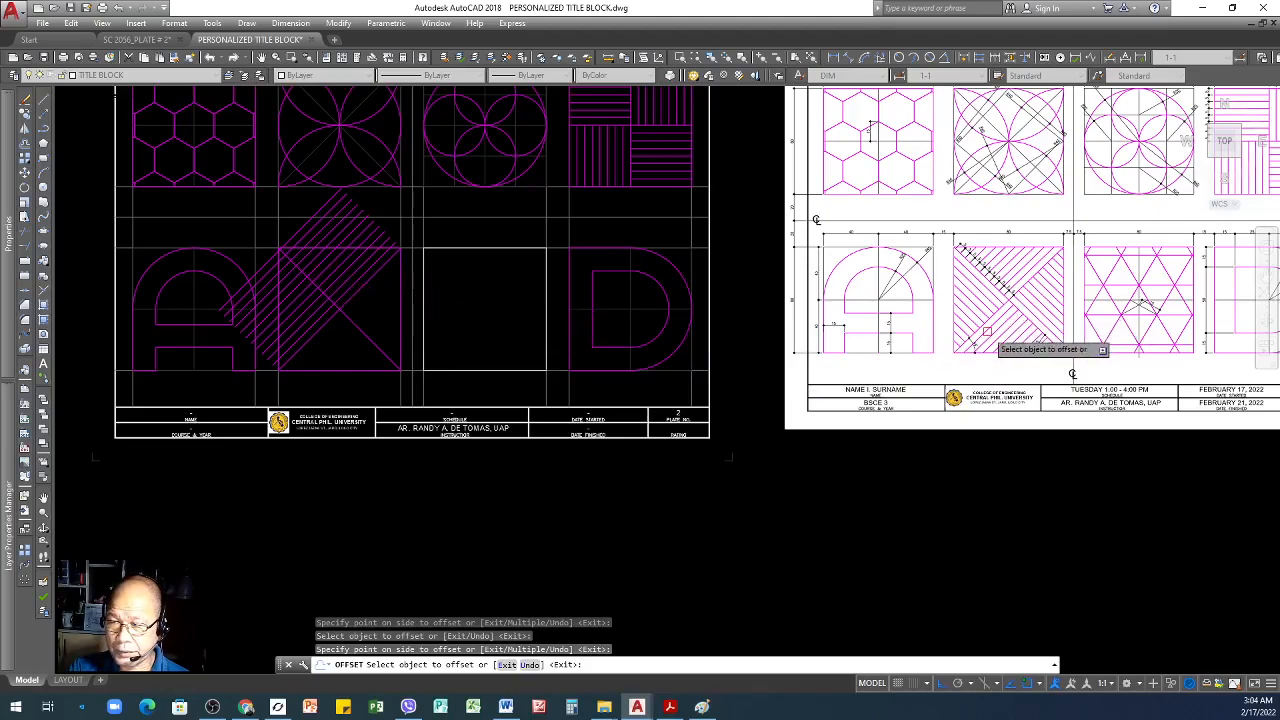
{"action": "scroll", "coordinate": [348, 328], "scroll_direction": "up", "scroll_amount": 6}
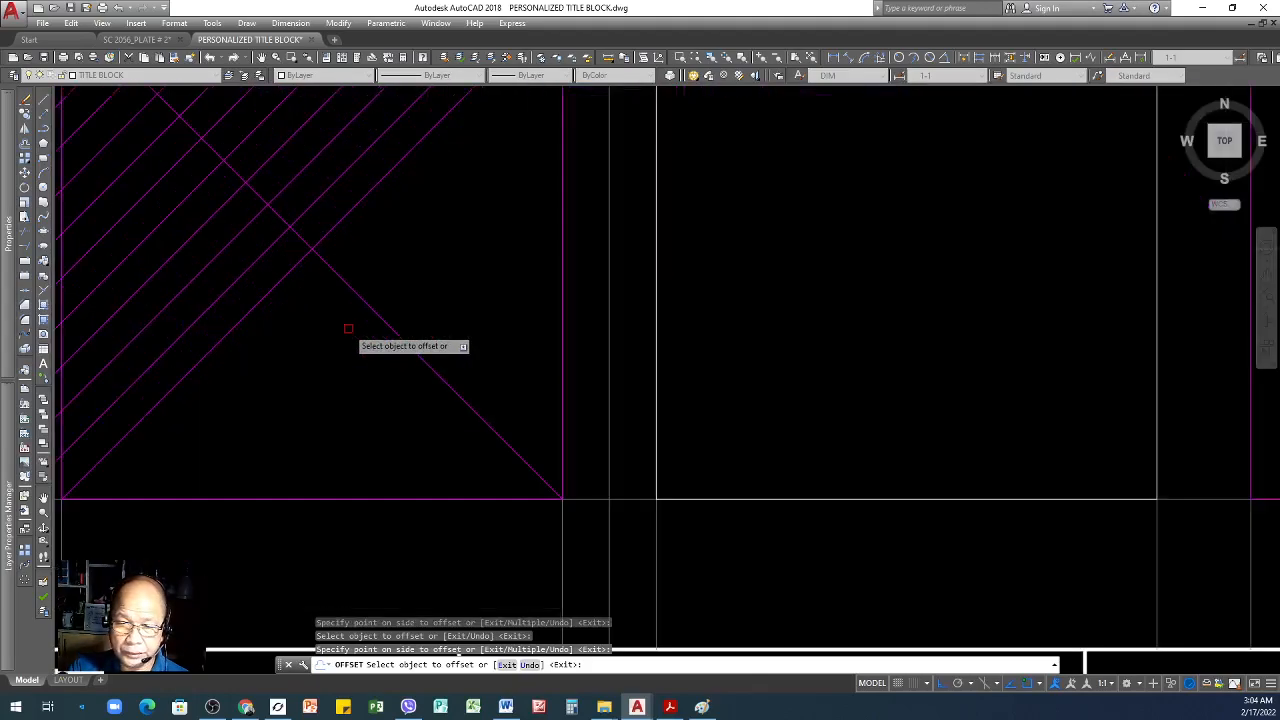
{"action": "left_click", "coordinate": [280, 328]}
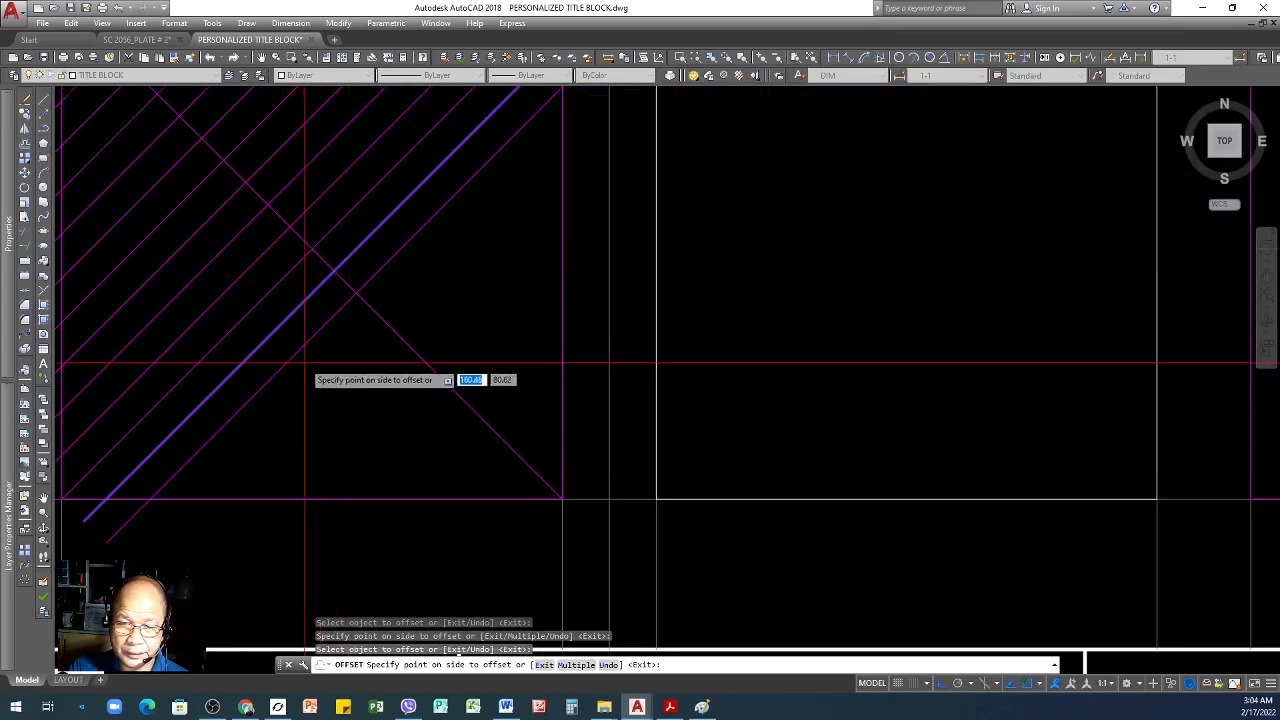
{"action": "left_click", "coordinate": [331, 375]}
{"action": "left_click", "coordinate": [300, 349]}
{"action": "left_click", "coordinate": [331, 347]}
{"action": "left_click", "coordinate": [333, 358]}
{"action": "left_click", "coordinate": [390, 419]}
{"action": "left_click", "coordinate": [357, 381]}
{"action": "left_click", "coordinate": [404, 414]}
{"action": "left_click", "coordinate": [391, 391]}
{"action": "left_click", "coordinate": [434, 436]}
{"action": "left_click", "coordinate": [413, 406]}
{"action": "left_click", "coordinate": [425, 418]}
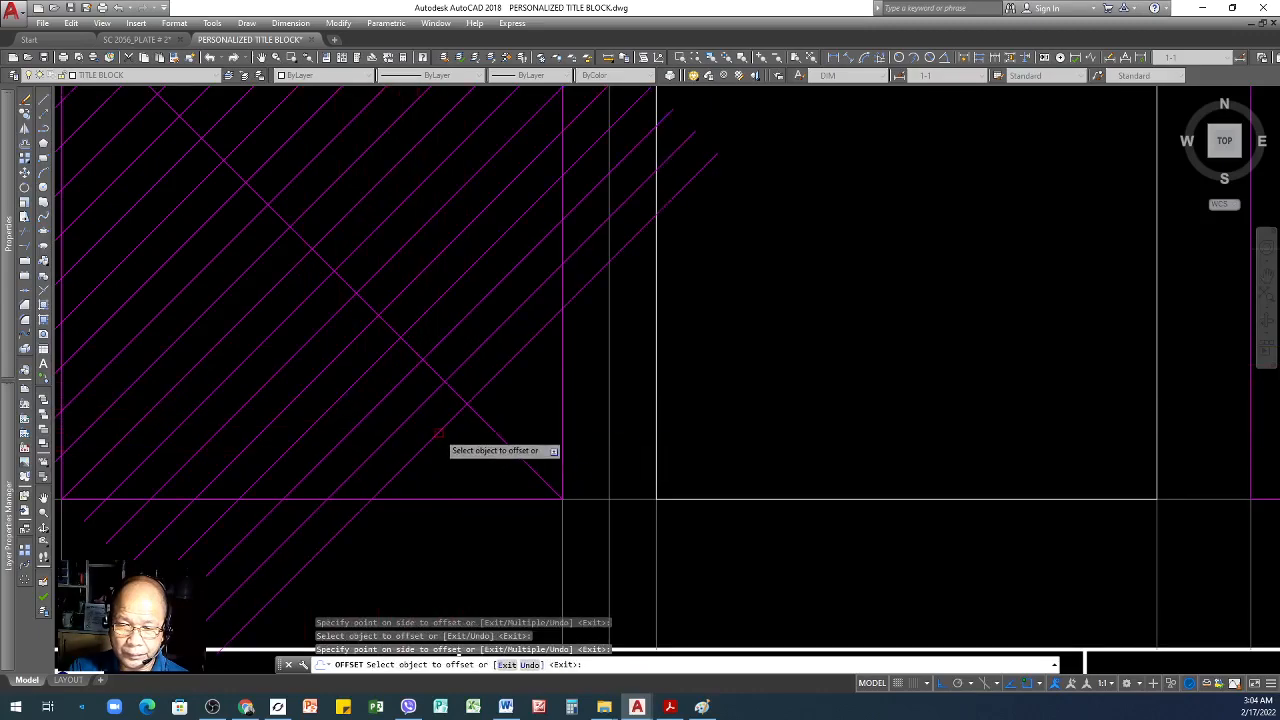
{"action": "left_click", "coordinate": [506, 412]}
{"action": "left_click", "coordinate": [552, 412]}
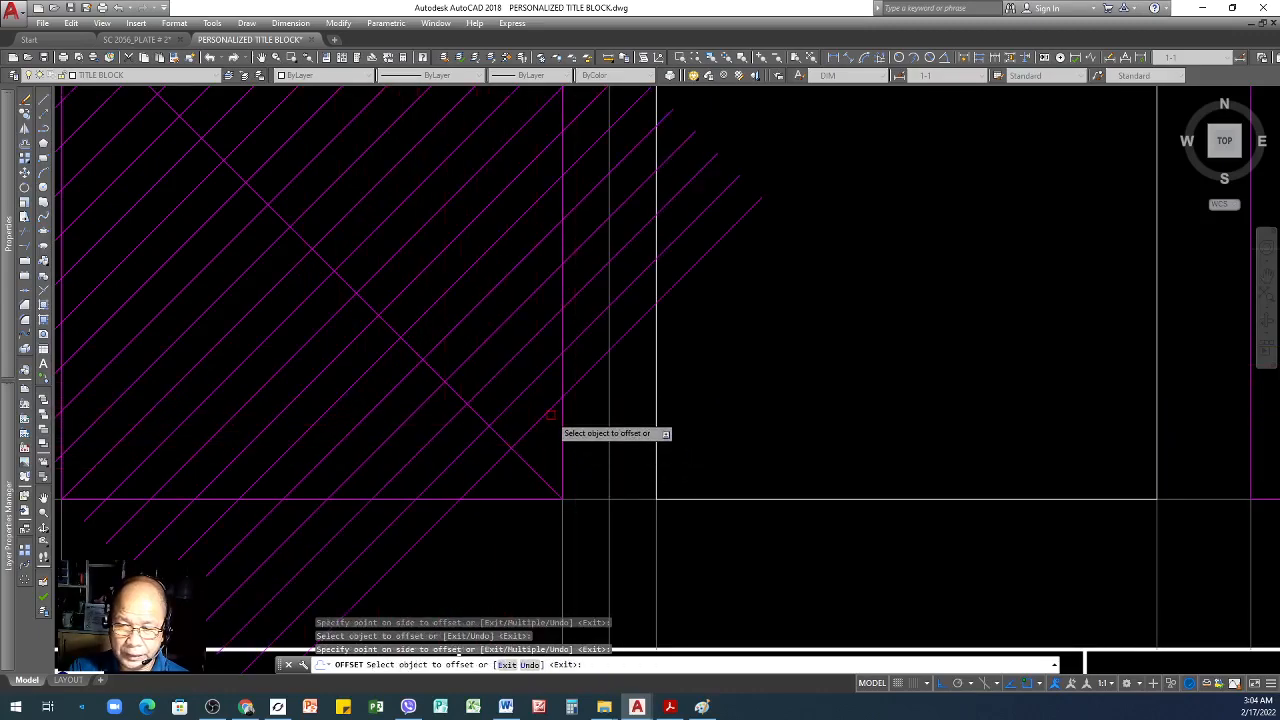
{"action": "left_click", "coordinate": [624, 379]}
{"action": "left_click", "coordinate": [725, 427]}
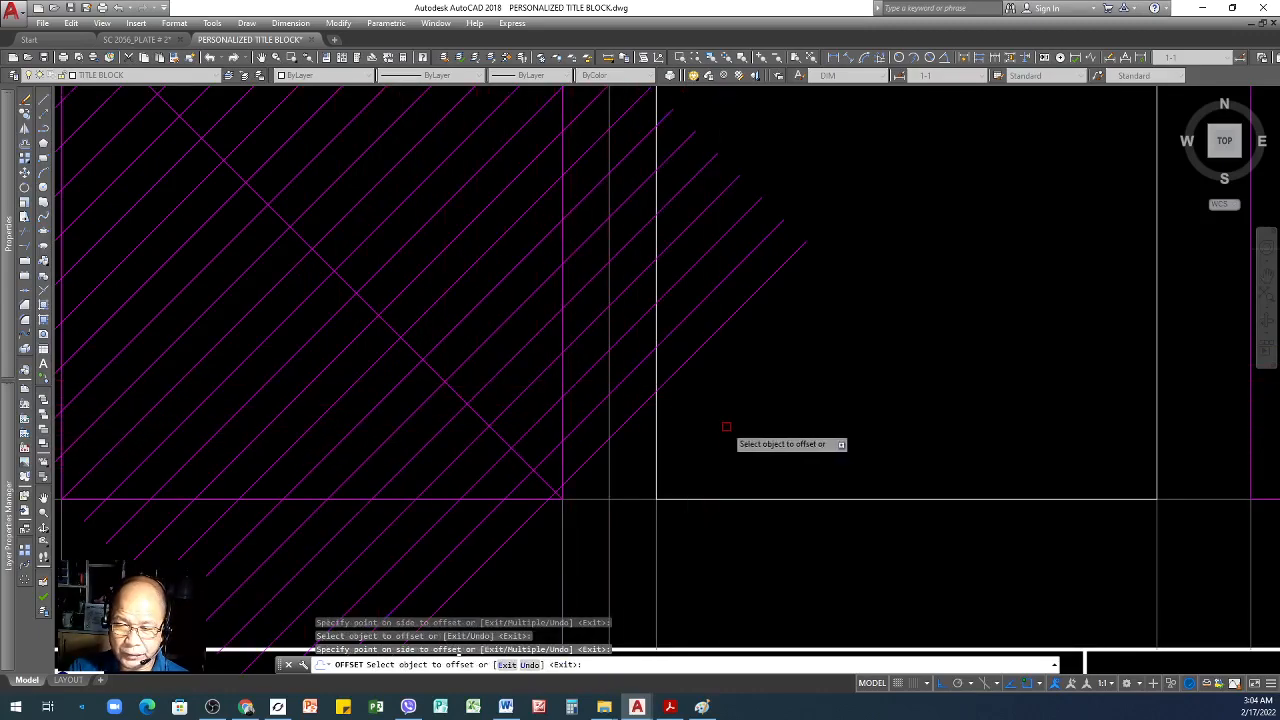
{"action": "key", "text": "Return"}
- Trim the rising stripes out of the square's left triangle, using the falling diagonal as the cutting edge
{"action": "scroll", "coordinate": [766, 417], "scroll_direction": "down", "scroll_amount": 4}
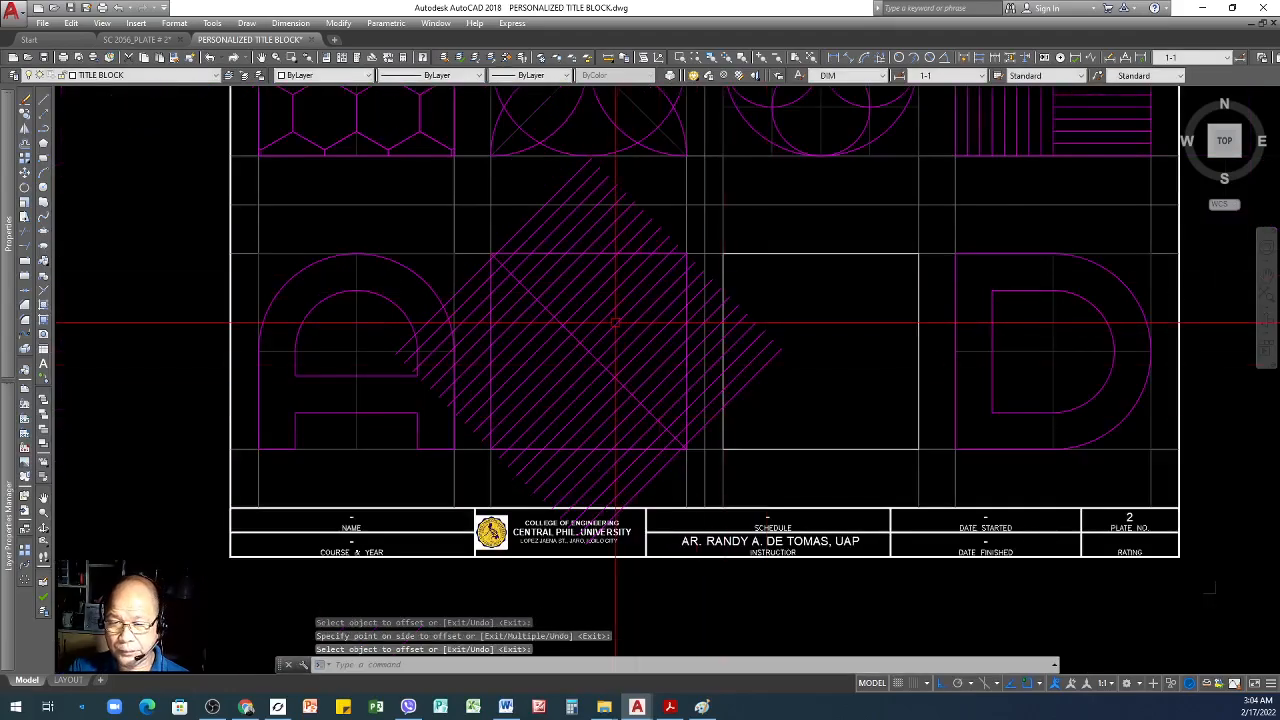
{"action": "scroll", "coordinate": [607, 362], "scroll_direction": "up", "scroll_amount": 2}
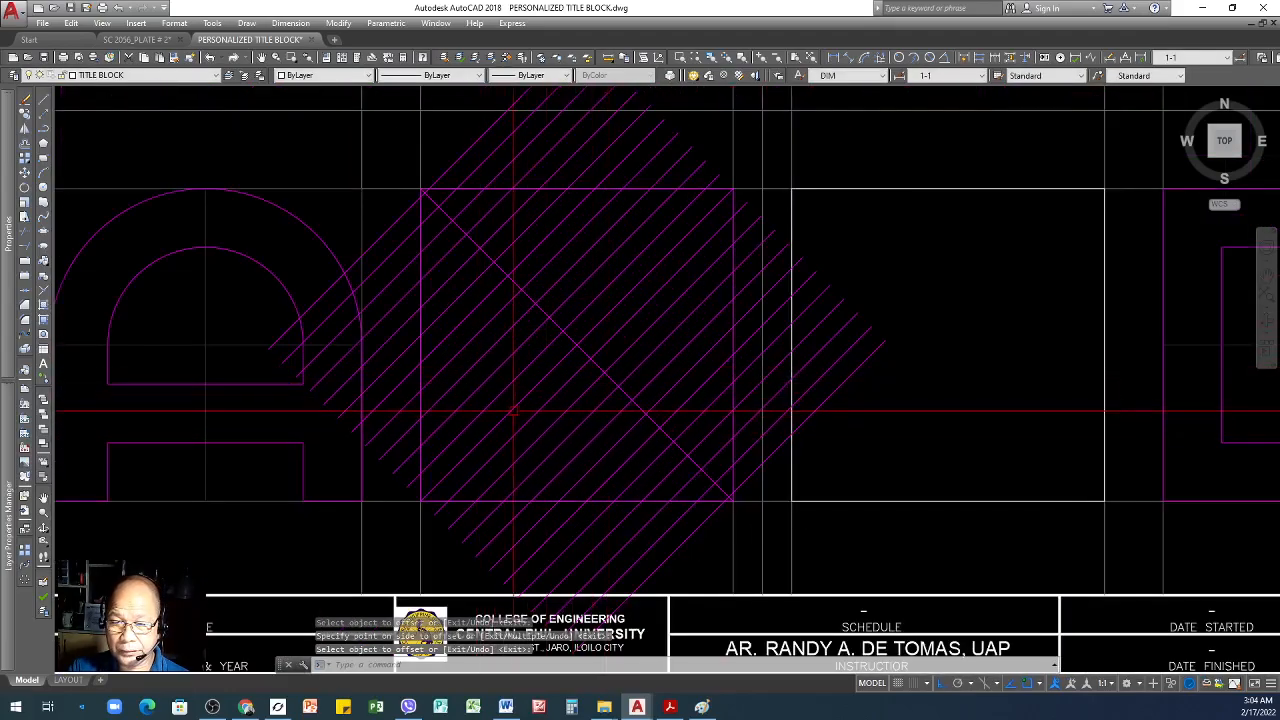
{"action": "key", "text": "Return"}
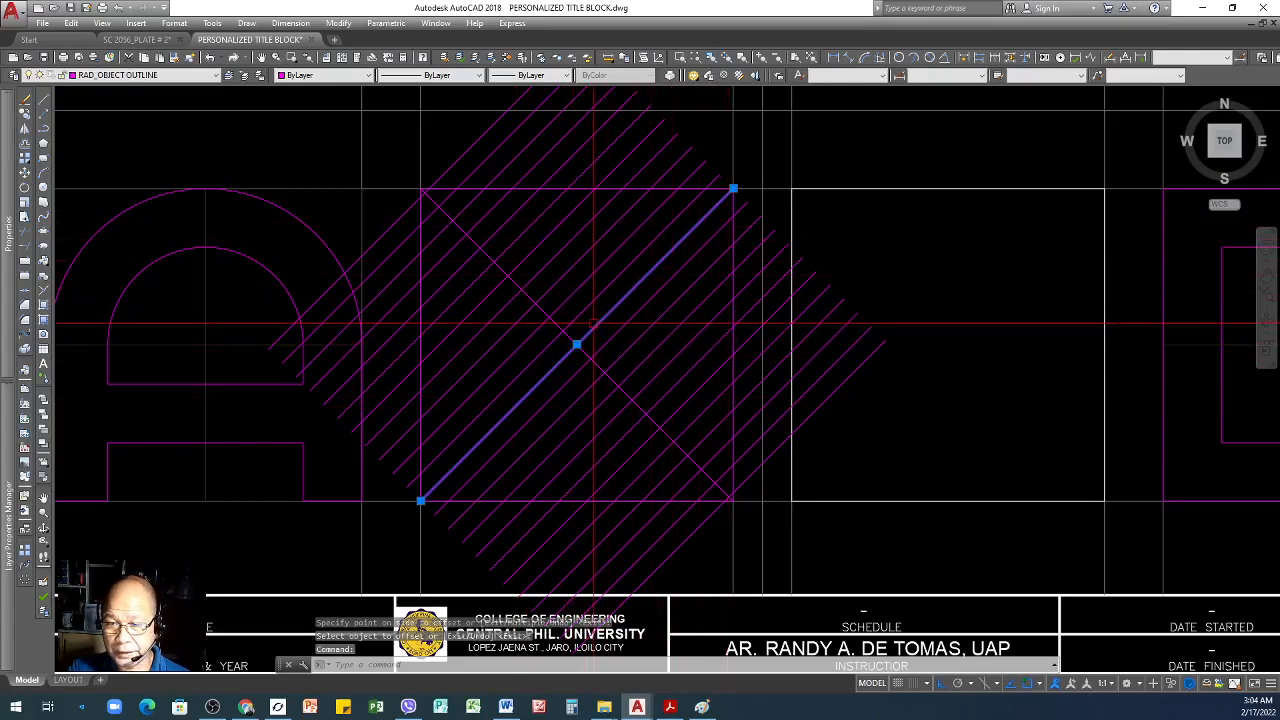
{"action": "key", "text": "Escape"}
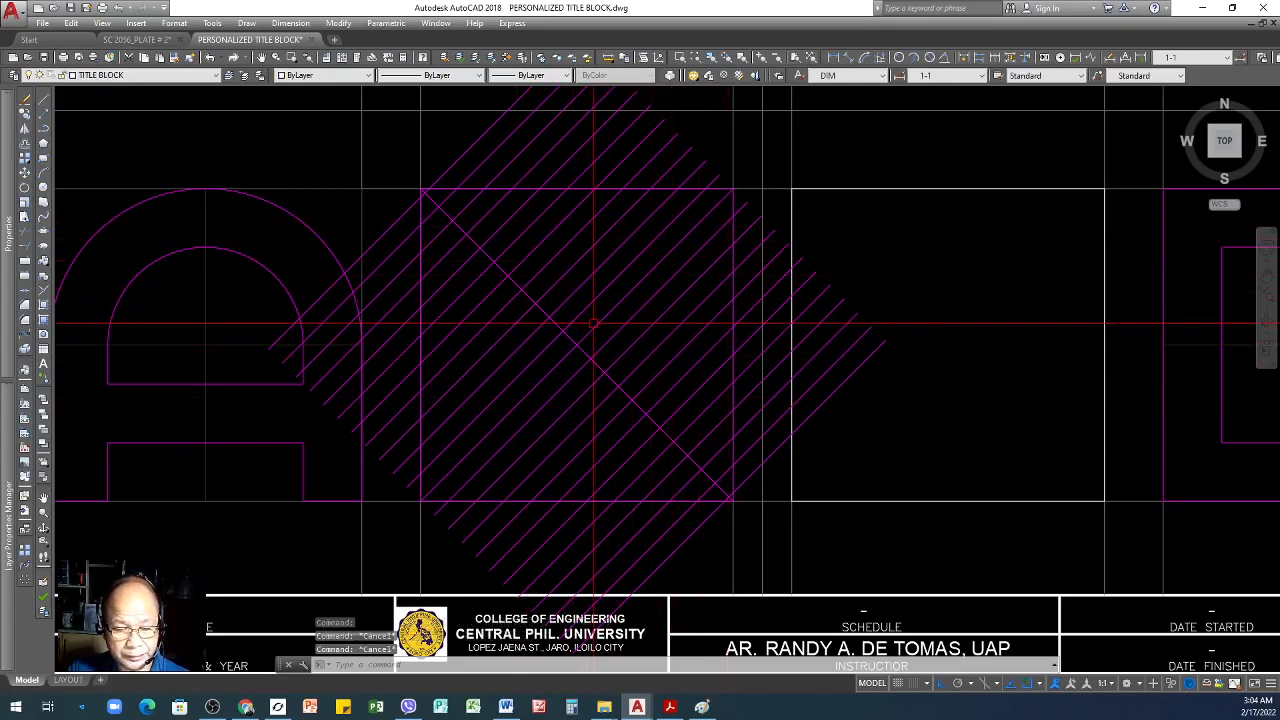
{"action": "type", "text": "TR"}
{"action": "key", "text": "Return"}
{"action": "left_click", "coordinate": [550, 317]}
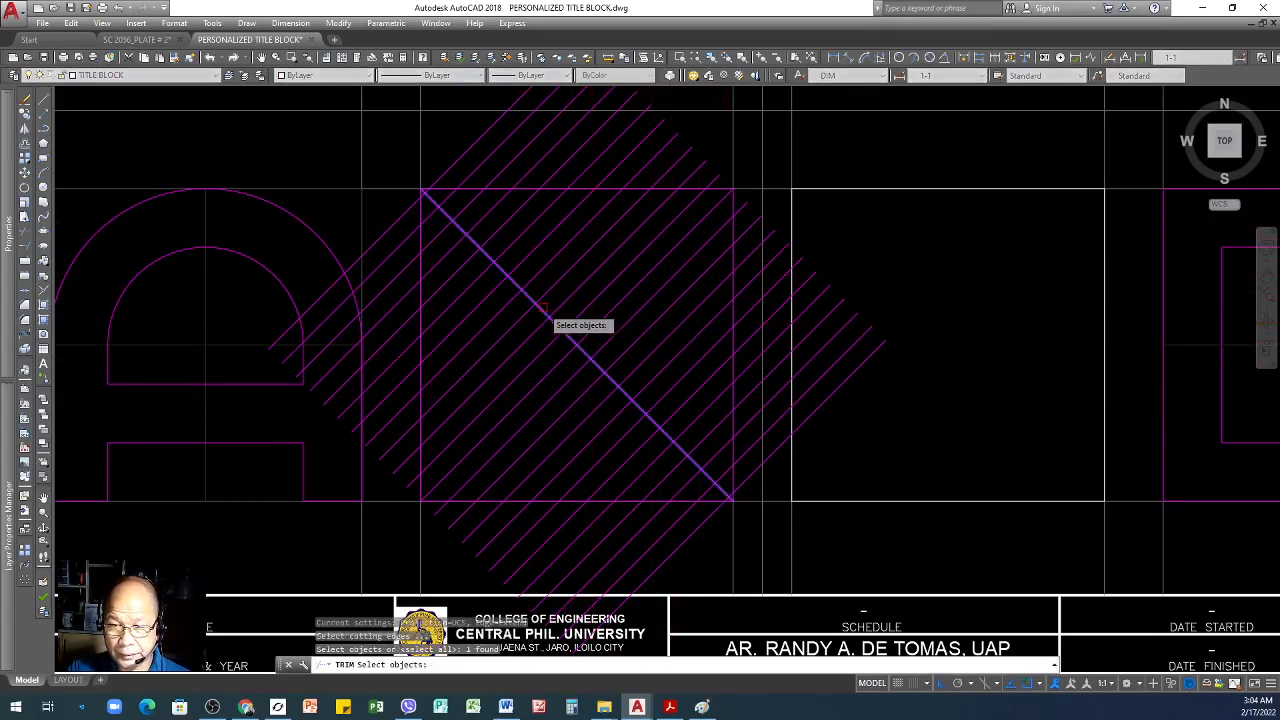
{"action": "key", "text": "Return"}
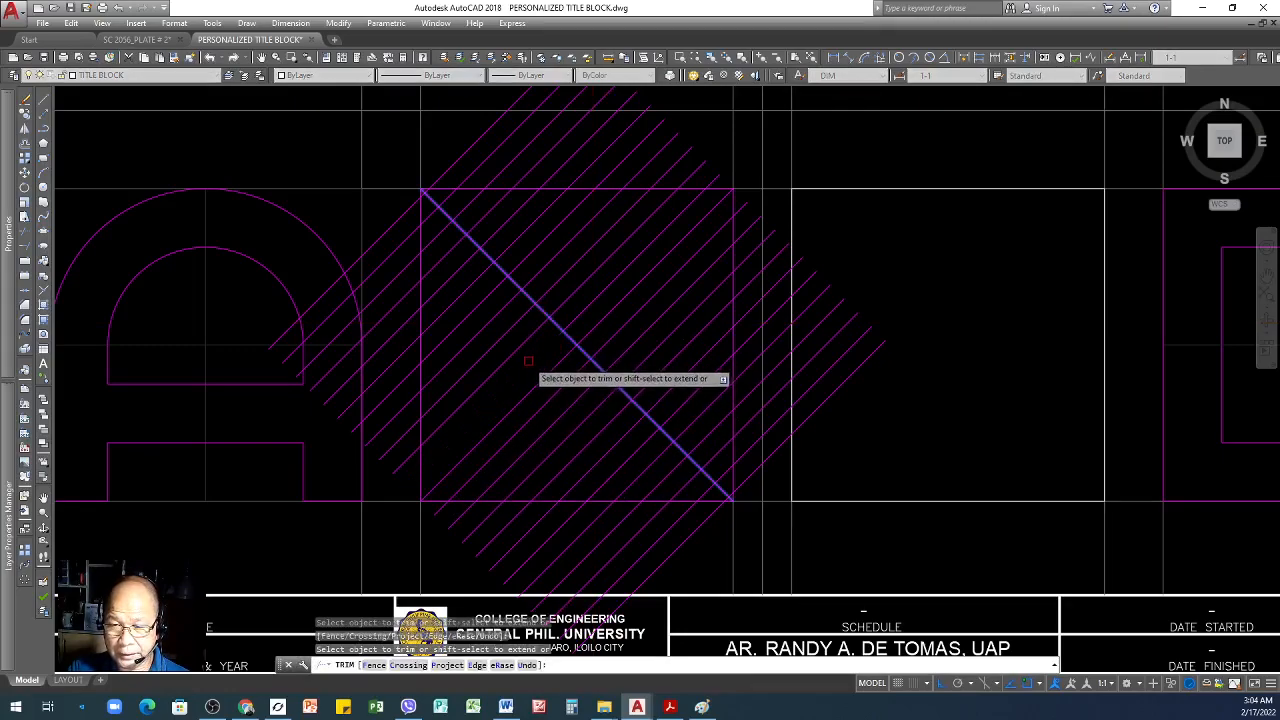
{"action": "left_click", "coordinate": [524, 366]}
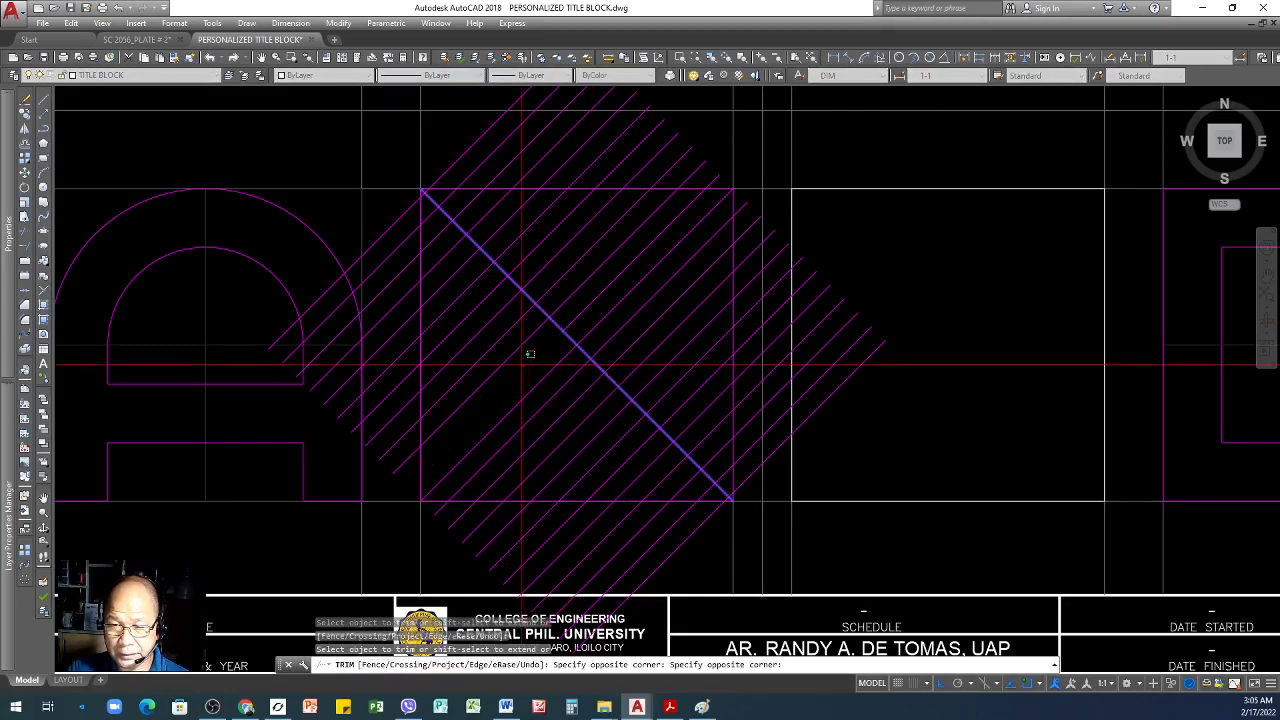
{"action": "left_click", "coordinate": [460, 285]}
{"action": "left_click", "coordinate": [400, 194]}
{"action": "left_click", "coordinate": [410, 333]}
{"action": "key", "text": "Return"}
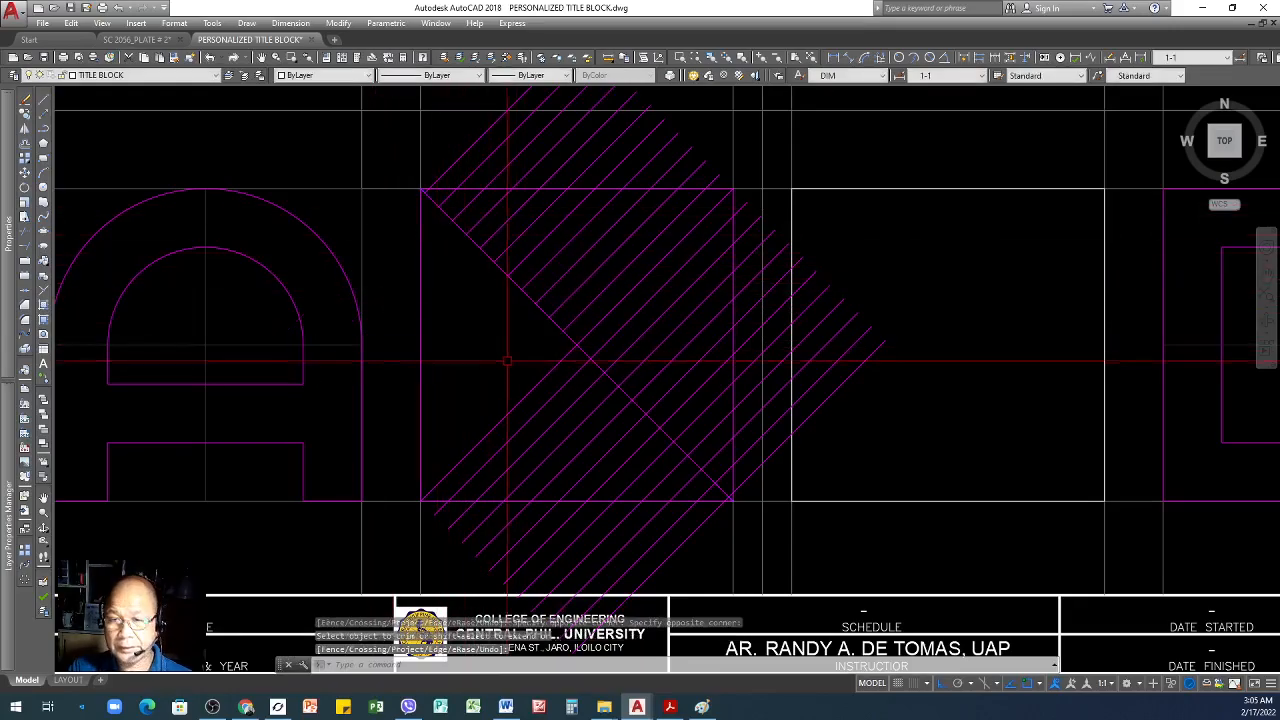
- Trim the rising stripes out of the square's right triangle at the falling diagonal
{"action": "scroll", "coordinate": [453, 270], "scroll_direction": "down", "scroll_amount": 2}
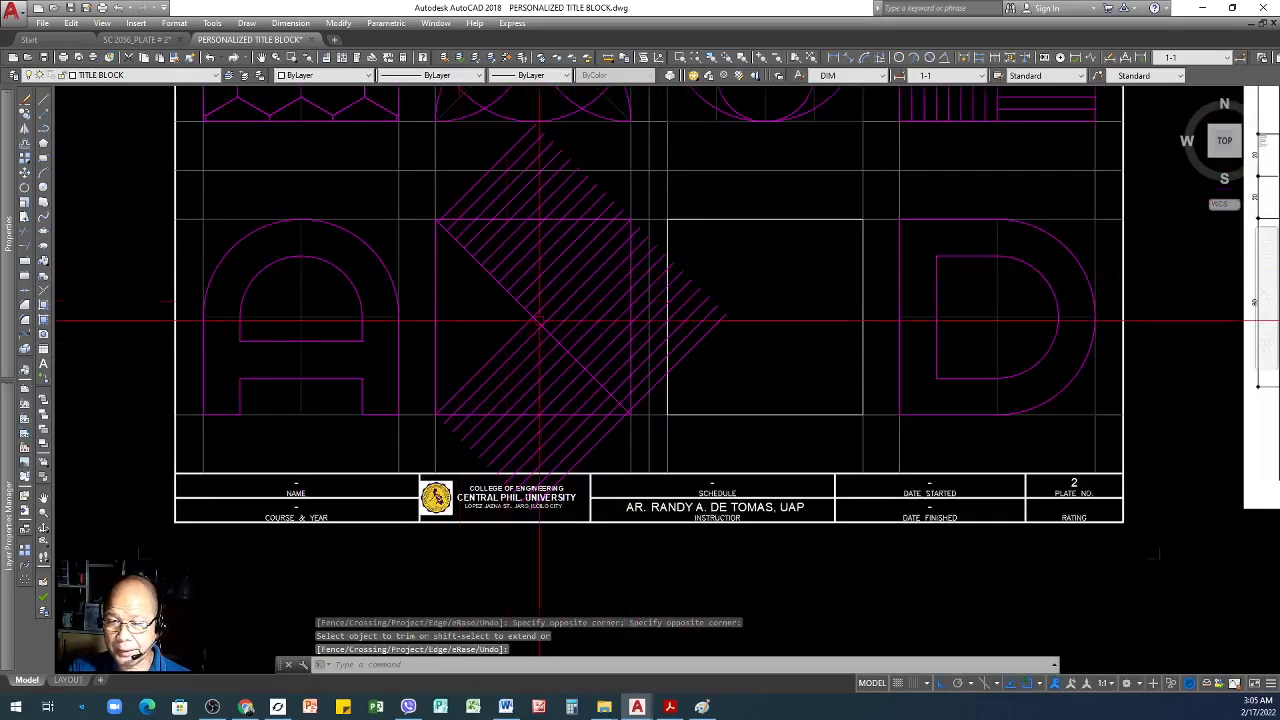
{"action": "scroll", "coordinate": [593, 234], "scroll_direction": "up", "scroll_amount": 2}
{"action": "key", "text": "Return"}
{"action": "scroll", "coordinate": [548, 434], "scroll_direction": "up", "scroll_amount": 3}
{"action": "left_click", "coordinate": [543, 408]}
{"action": "scroll", "coordinate": [491, 403], "scroll_direction": "down", "scroll_amount": 3}
{"action": "key", "text": "Return"}
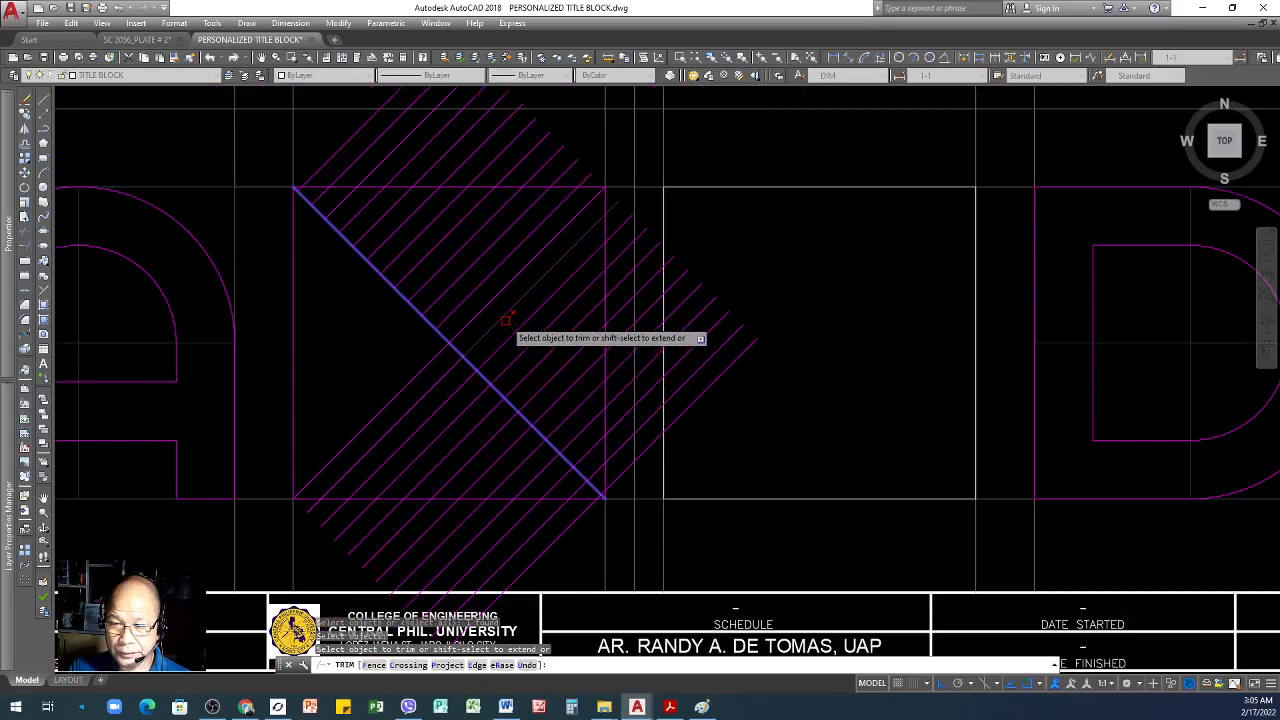
{"action": "left_click", "coordinate": [573, 263]}
{"action": "left_click", "coordinate": [557, 400]}
{"action": "left_click", "coordinate": [757, 245]}
{"action": "left_click", "coordinate": [676, 448]}
{"action": "key", "text": "Return"}
- Trim the stripe ends that extend beyond the square's upper and lower edges, using the square as the cutting edge
{"action": "scroll", "coordinate": [701, 364], "scroll_direction": "down", "scroll_amount": 3}
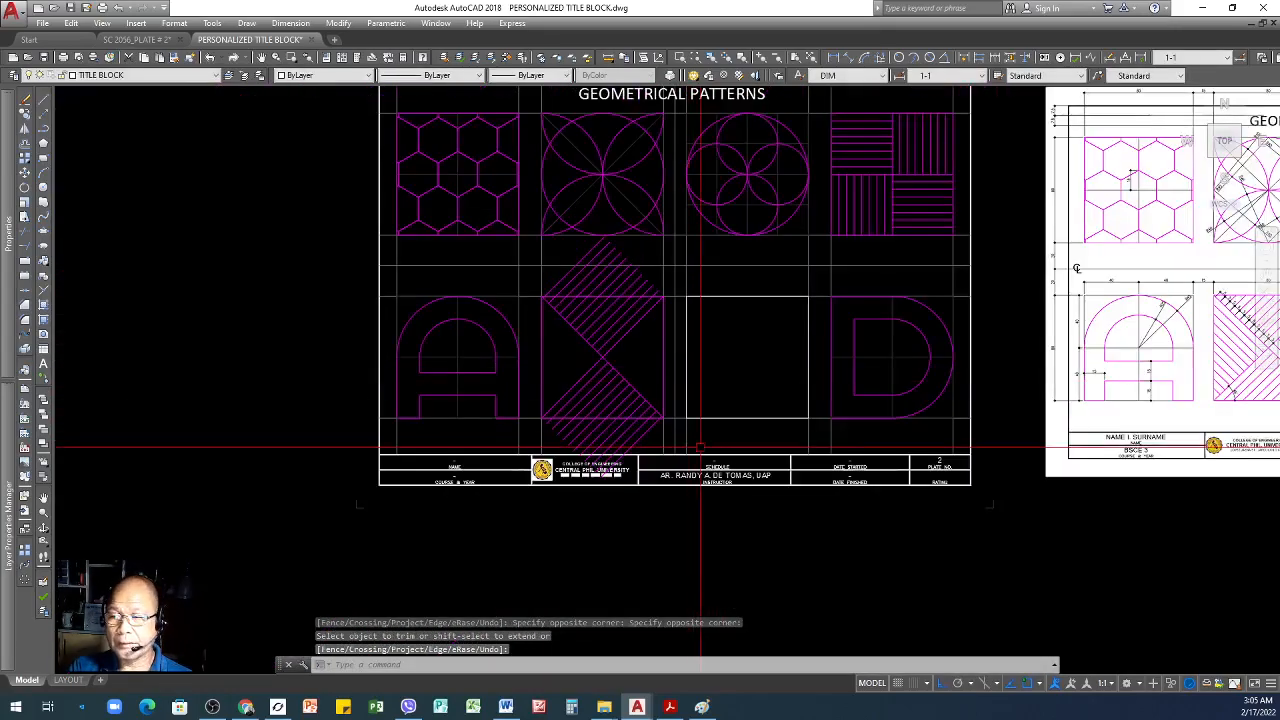
{"action": "scroll", "coordinate": [701, 449], "scroll_direction": "up", "scroll_amount": 2}
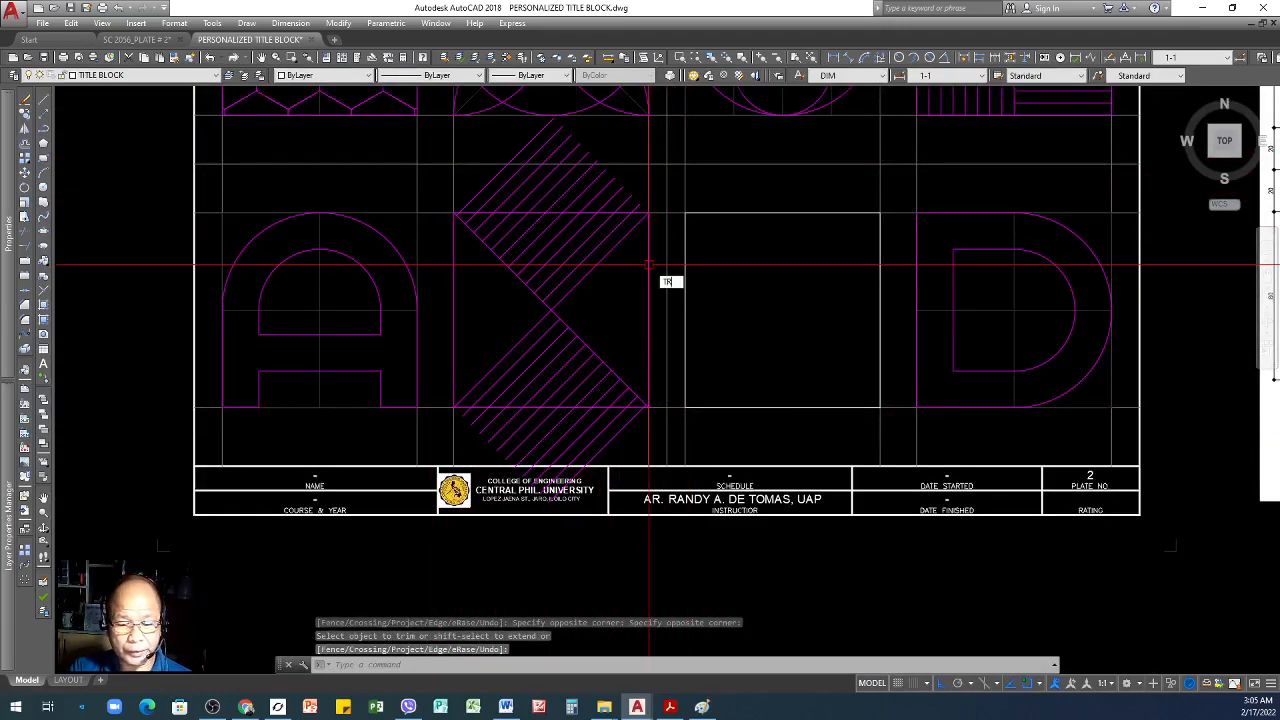
{"action": "type", "text": "tr"}
{"action": "key", "text": "Return"}
{"action": "scroll", "coordinate": [650, 265], "scroll_direction": "up", "scroll_amount": 2}
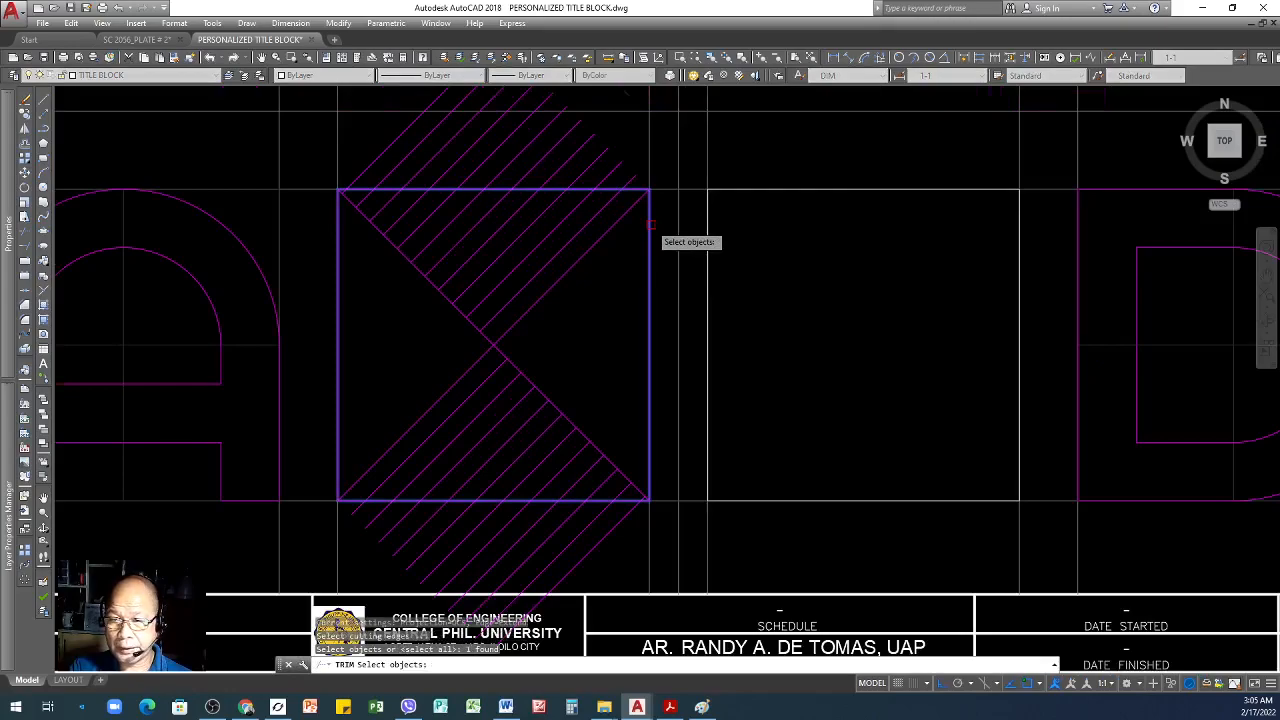
{"action": "key", "text": "Return"}
{"action": "left_click", "coordinate": [622, 178]}
{"action": "left_click", "coordinate": [394, 146]}
{"action": "scroll", "coordinate": [539, 125], "scroll_direction": "down", "scroll_amount": 3}
{"action": "scroll", "coordinate": [538, 297], "scroll_direction": "up", "scroll_amount": 3}
{"action": "left_click", "coordinate": [619, 279]}
{"action": "left_click", "coordinate": [357, 253]}
{"action": "scroll", "coordinate": [546, 312], "scroll_direction": "down", "scroll_amount": 3}
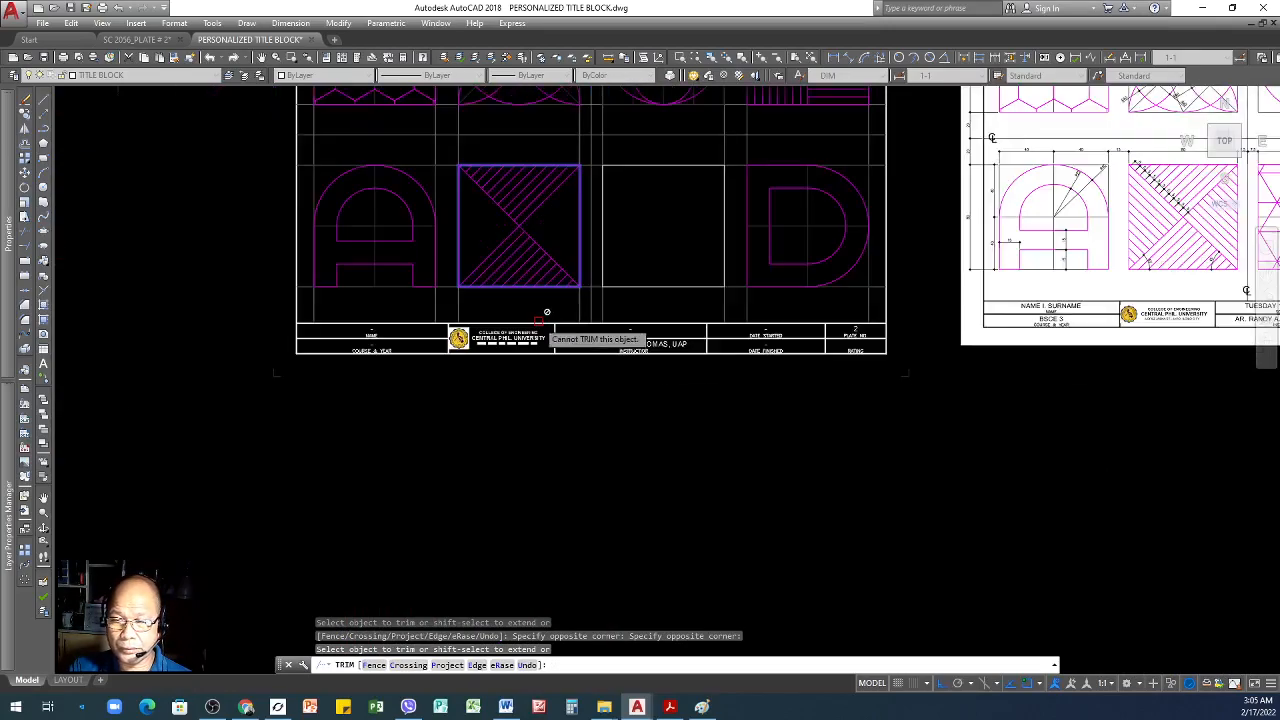
{"action": "key", "text": "Return"}
- Following the reference sheet, offset the falling diagonal repeatedly at 5 spacing until the stripes reach the square's upper-right corner
{"action": "scroll", "coordinate": [516, 361], "scroll_direction": "down", "scroll_amount": 2}
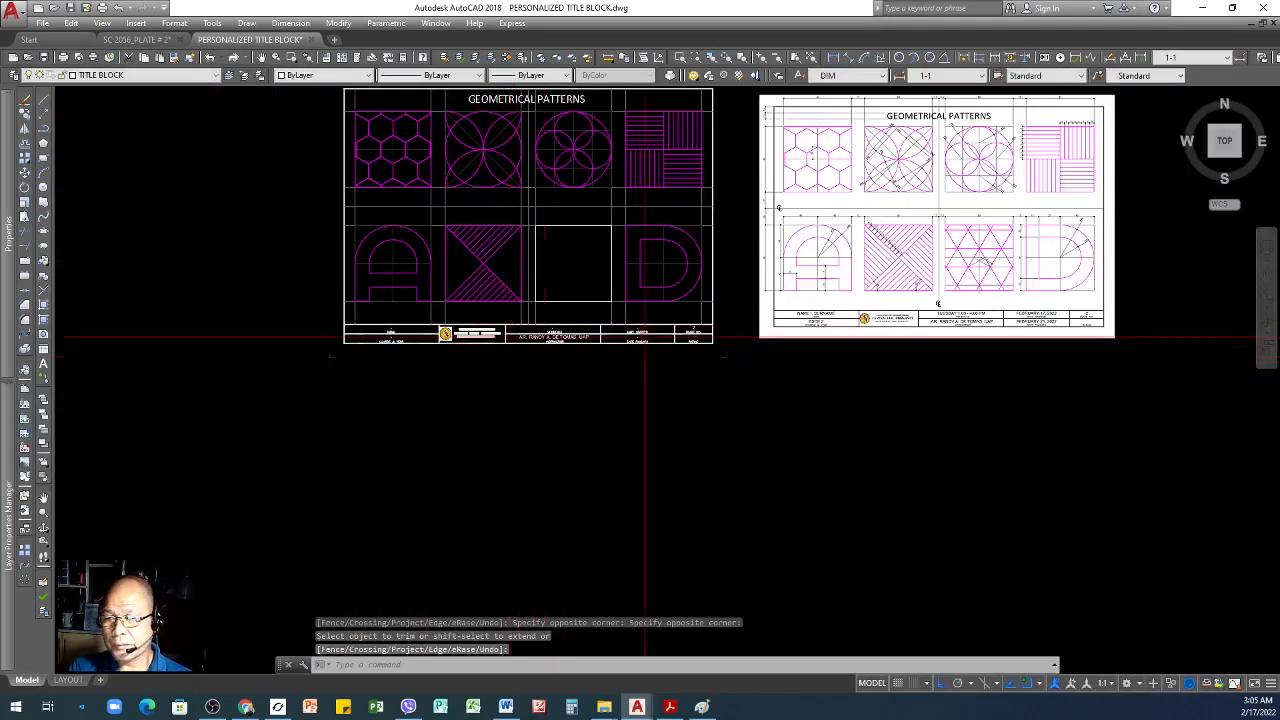
{"action": "scroll", "coordinate": [600, 254], "scroll_direction": "up", "scroll_amount": 5}
{"action": "scroll", "coordinate": [566, 350], "scroll_direction": "down", "scroll_amount": 1}
{"action": "scroll", "coordinate": [566, 350], "scroll_direction": "down", "scroll_amount": 3}
{"action": "scroll", "coordinate": [831, 287], "scroll_direction": "up", "scroll_amount": 5}
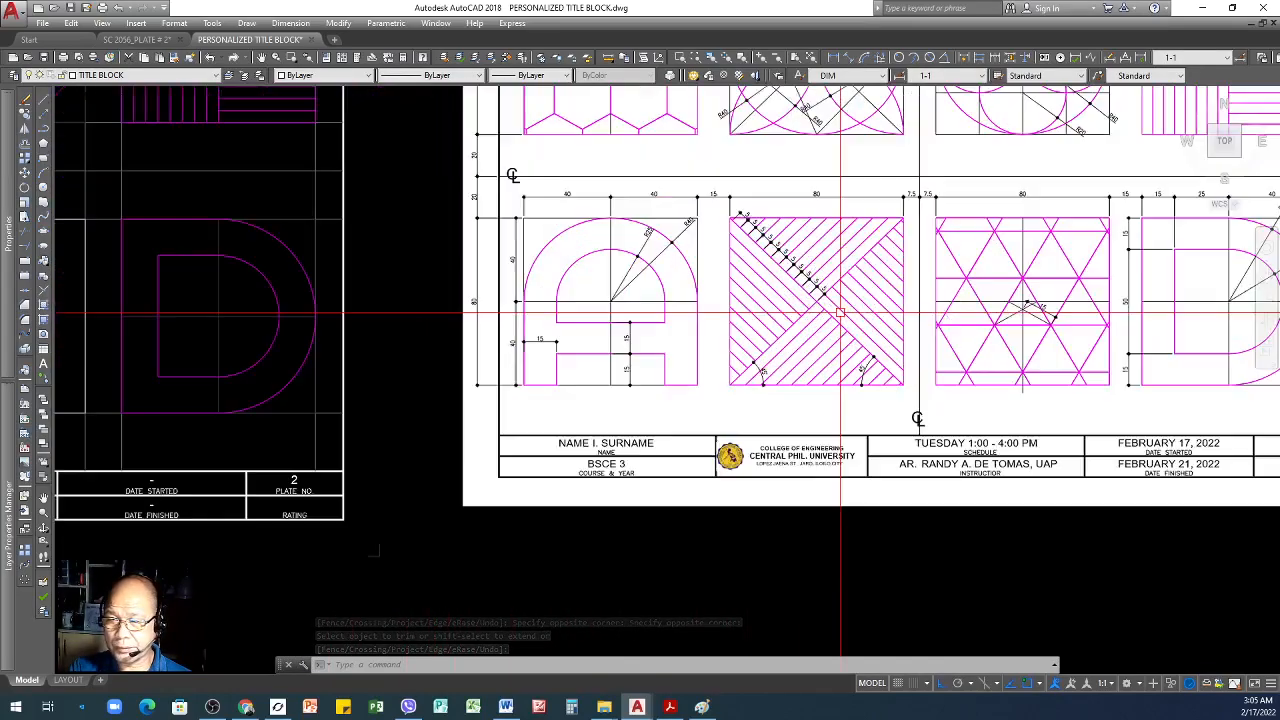
{"action": "scroll", "coordinate": [970, 420], "scroll_direction": "down", "scroll_amount": 2}
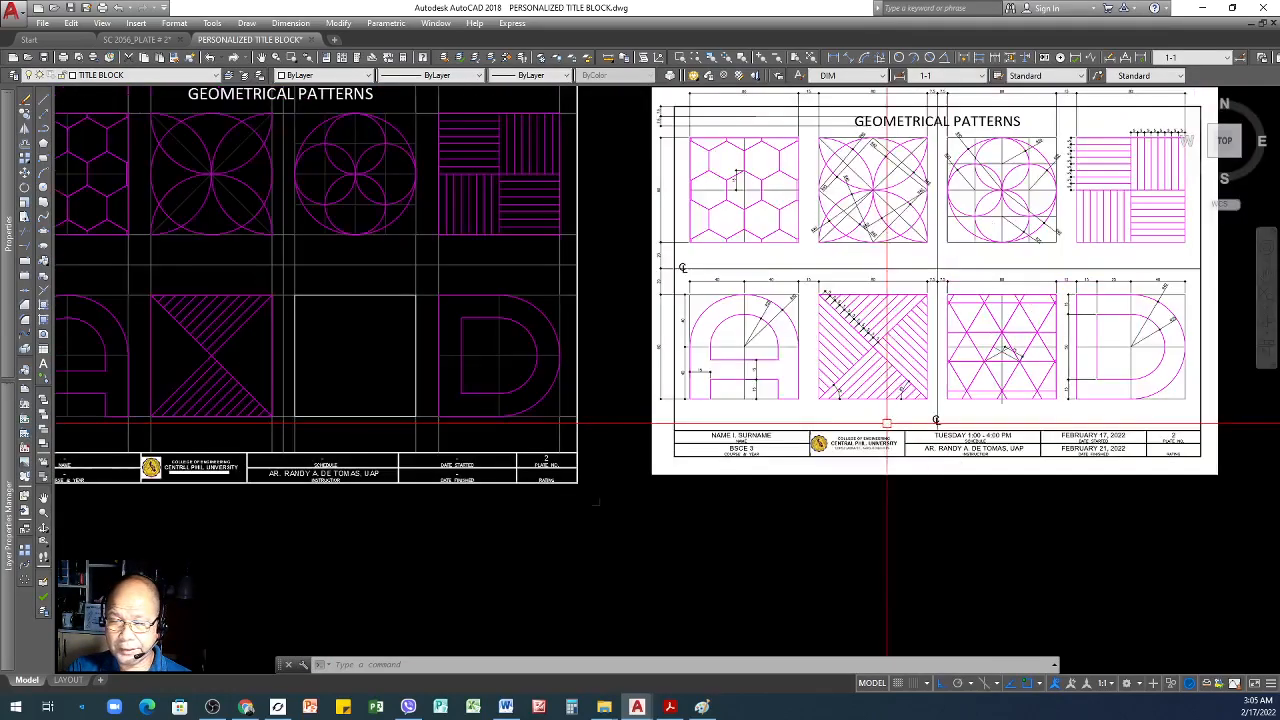
{"action": "scroll", "coordinate": [180, 352], "scroll_direction": "up", "scroll_amount": 8}
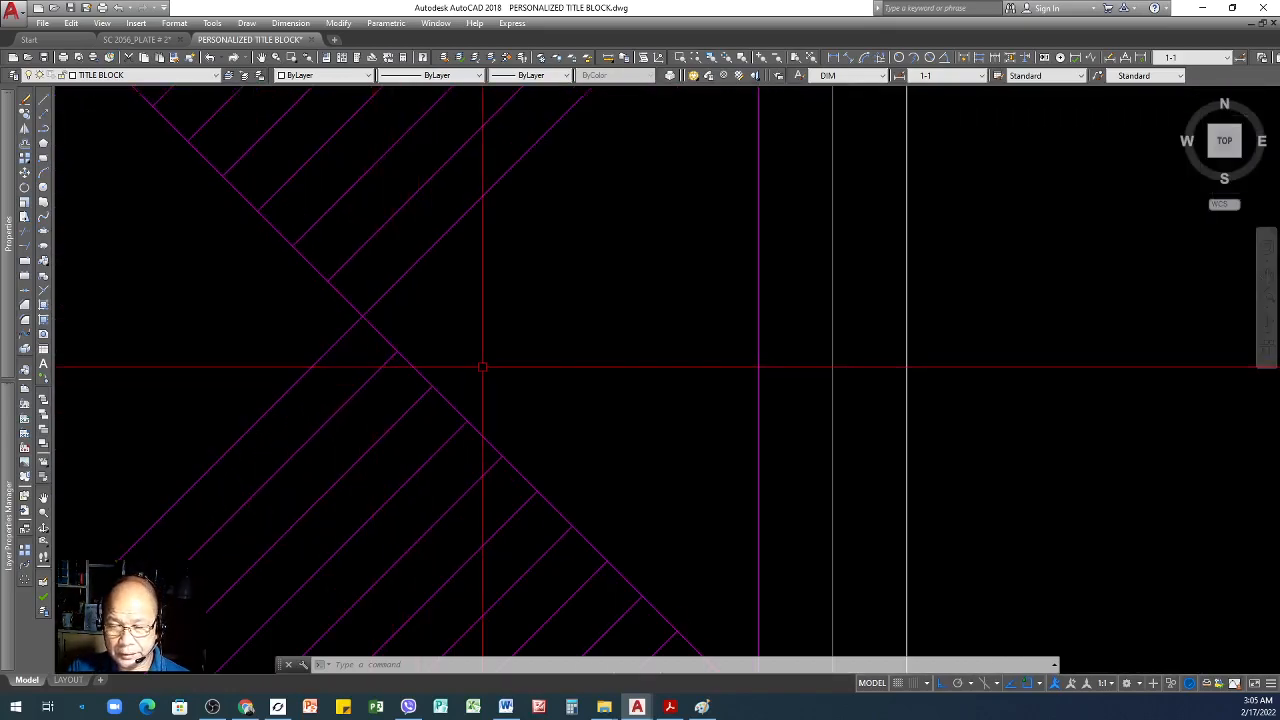
{"action": "type", "text": "o"}
{"action": "key", "text": "Return"}
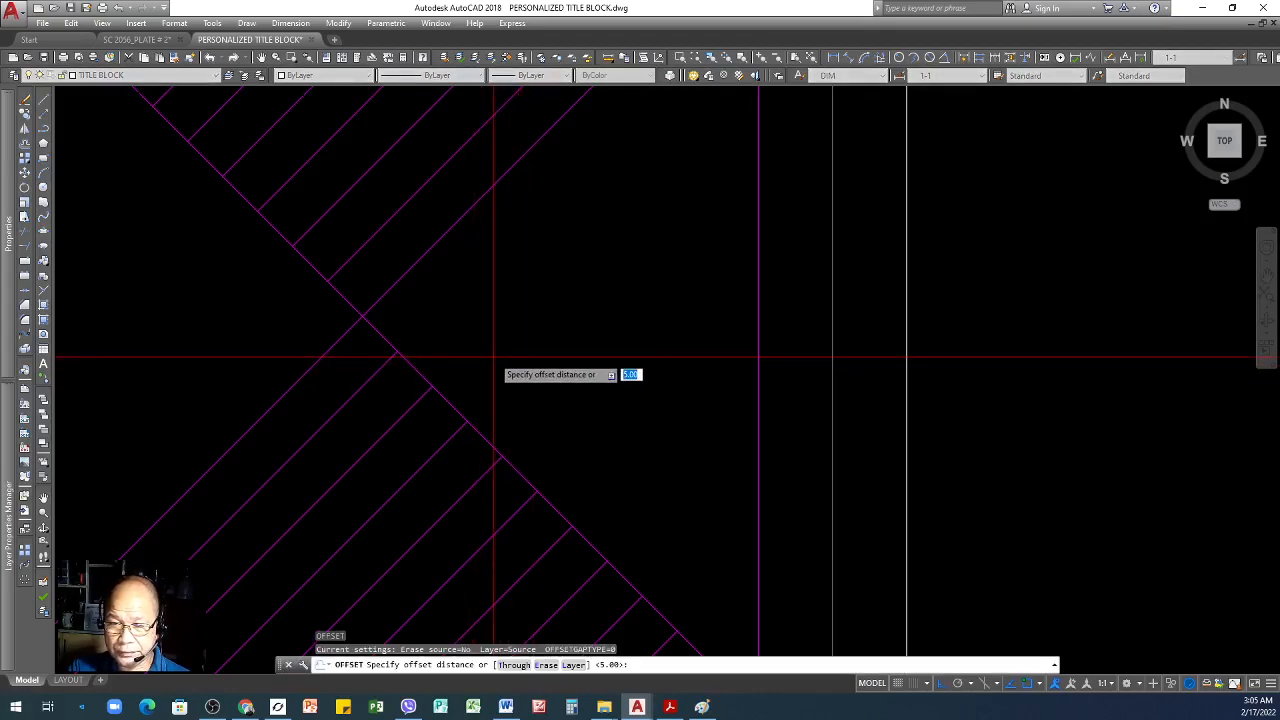
{"action": "key", "text": "Return"}
{"action": "left_click", "coordinate": [451, 402]}
{"action": "left_click", "coordinate": [547, 315]}
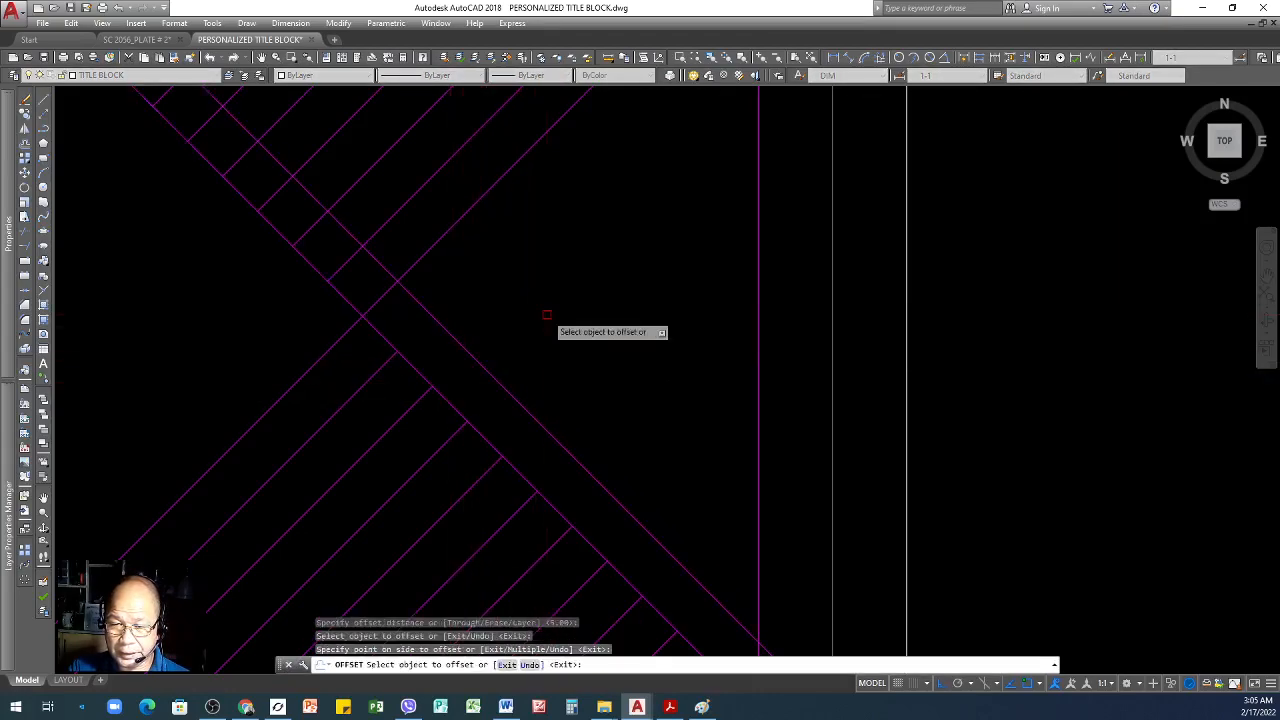
{"action": "scroll", "coordinate": [480, 362], "scroll_direction": "down", "scroll_amount": 4}
{"action": "left_click", "coordinate": [492, 379]}
{"action": "left_click", "coordinate": [515, 325]}
{"action": "left_click", "coordinate": [491, 345]}
{"action": "left_click", "coordinate": [598, 282]}
{"action": "left_click", "coordinate": [519, 345]}
{"action": "left_click", "coordinate": [628, 287]}
{"action": "left_click", "coordinate": [533, 333]}
{"action": "left_click", "coordinate": [573, 270]}
{"action": "left_click", "coordinate": [553, 299]}
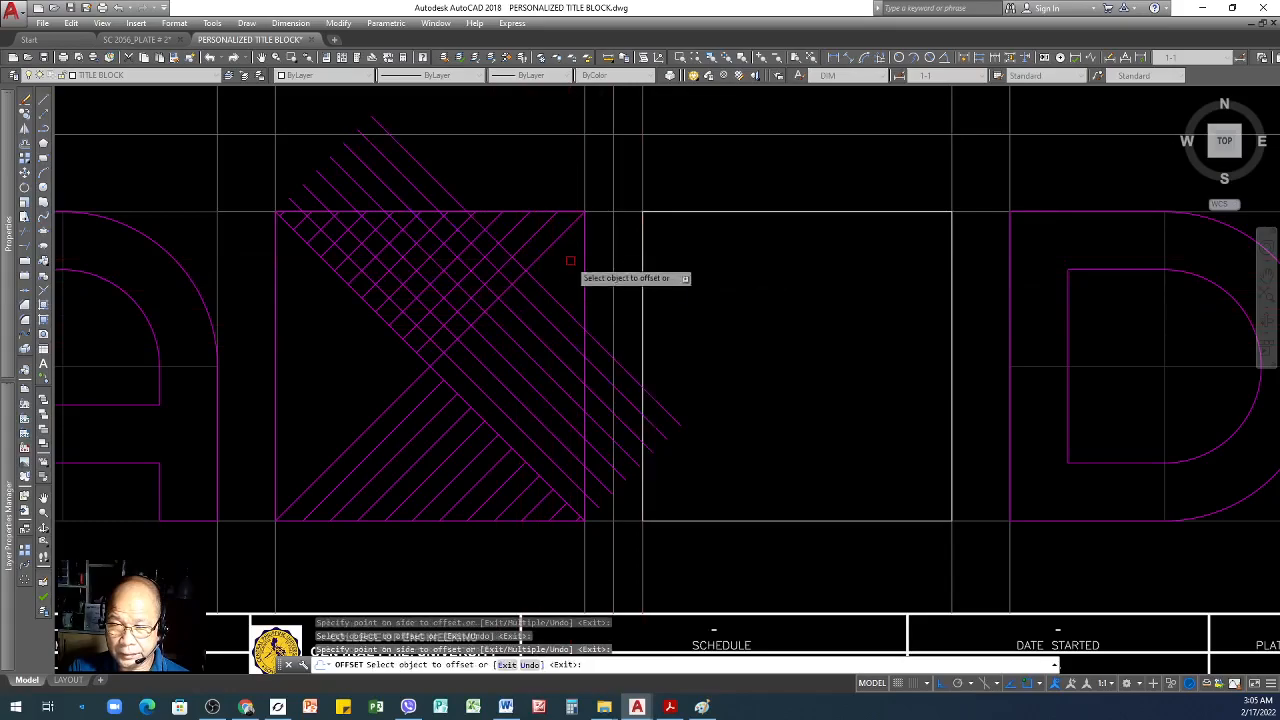
{"action": "left_click", "coordinate": [640, 311]}
{"action": "left_click", "coordinate": [658, 377]}
{"action": "left_click", "coordinate": [703, 310]}
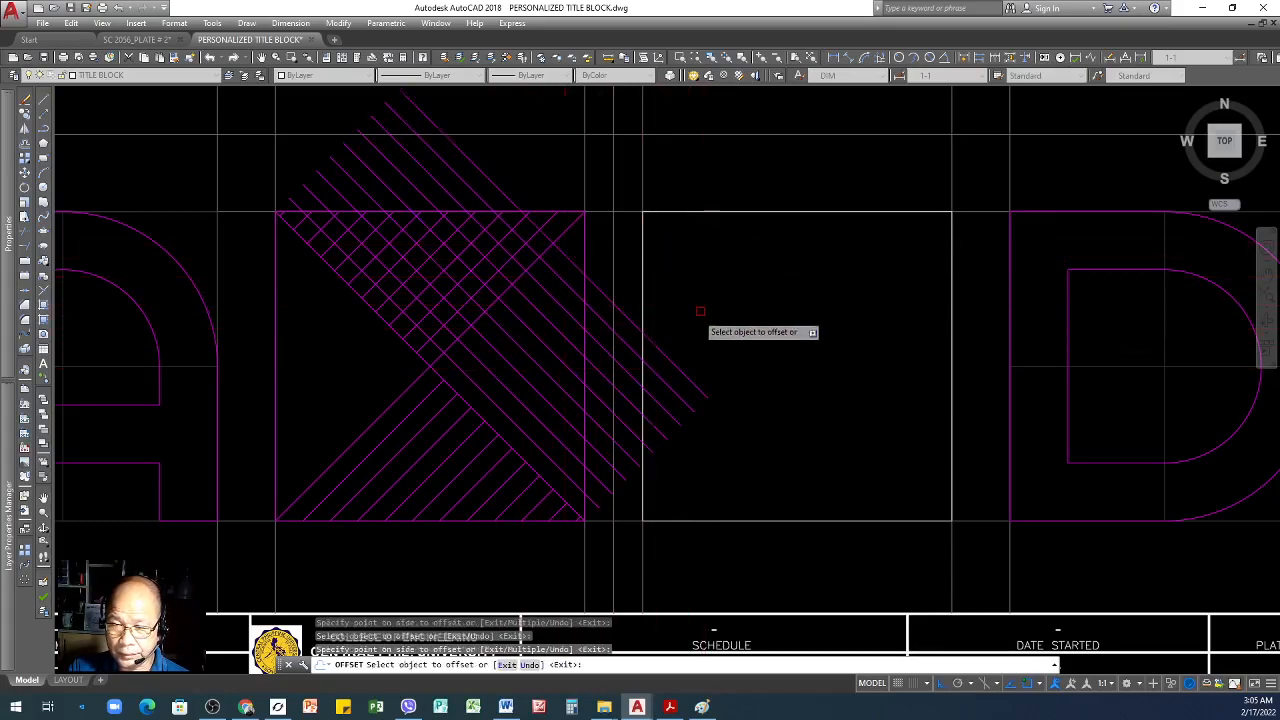
{"action": "left_click", "coordinate": [663, 352]}
{"action": "left_click", "coordinate": [709, 300]}
{"action": "left_click", "coordinate": [678, 336]}
{"action": "left_click", "coordinate": [733, 299]}
- Offset the falling diagonal at the same 5 spacing on its other side, down to the square's lower-left corner
{"action": "left_click", "coordinate": [366, 305]}
{"action": "left_click", "coordinate": [310, 380]}
{"action": "left_click", "coordinate": [336, 348]}
{"action": "left_click", "coordinate": [324, 368]}
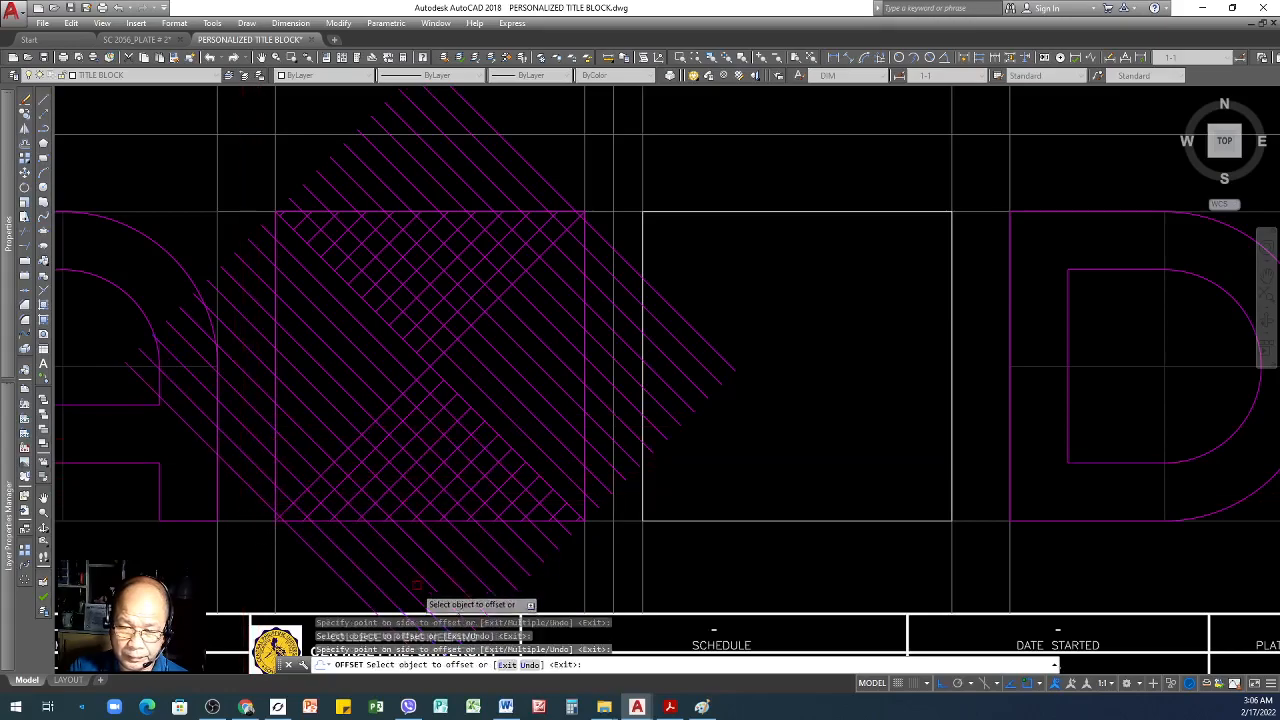
{"action": "key", "text": "Return"}
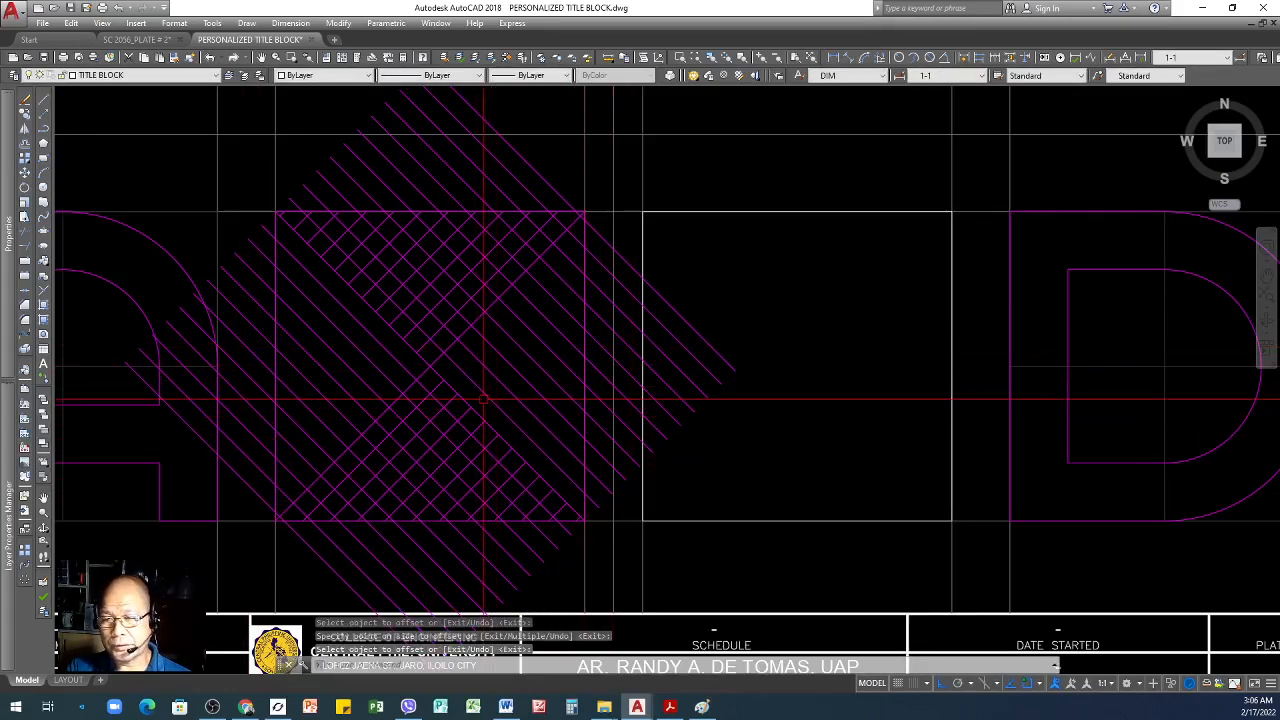
- Trim the falling stripes out of the square's upper and lower triangles, using the rising diagonal as the cutting edge
{"action": "key", "text": "Return"}
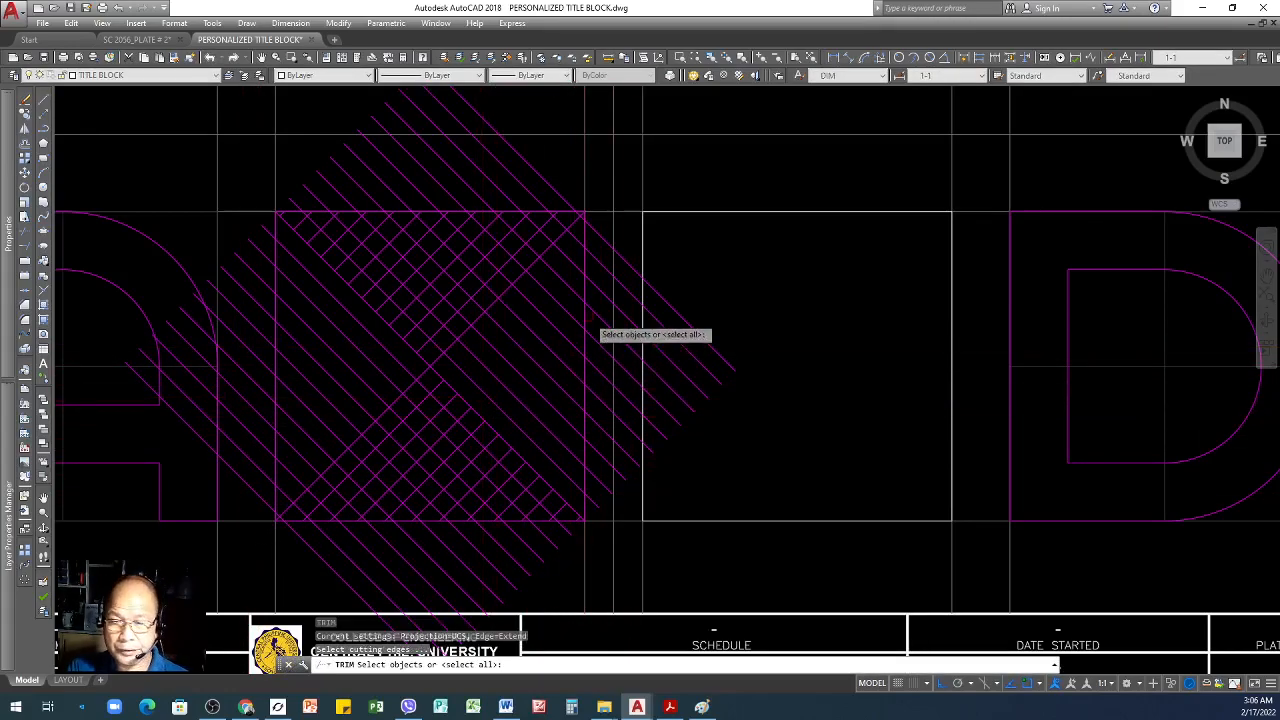
{"action": "left_click", "coordinate": [448, 350]}
{"action": "key", "text": "Return"}
{"action": "left_click", "coordinate": [545, 160]}
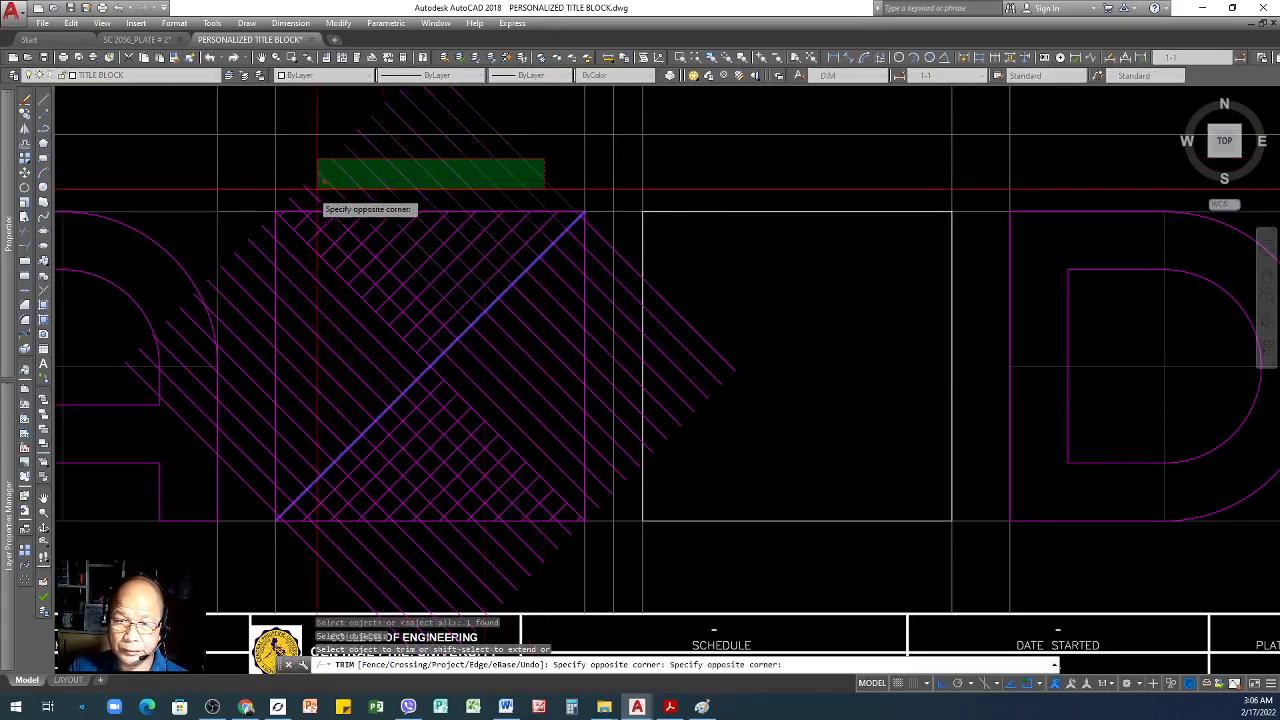
{"action": "left_click", "coordinate": [295, 200]}
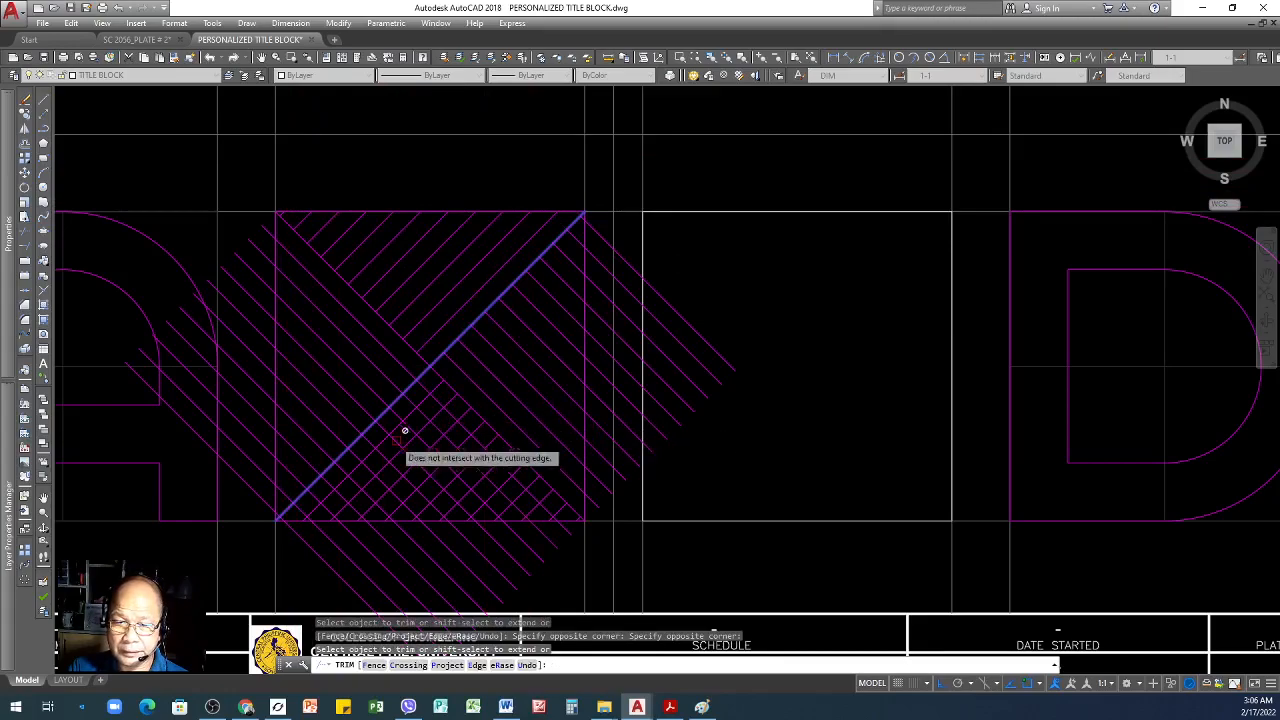
{"action": "scroll", "coordinate": [540, 140], "scroll_direction": "down", "scroll_amount": 2}
{"action": "scroll", "coordinate": [505, 256], "scroll_direction": "up", "scroll_amount": 2}
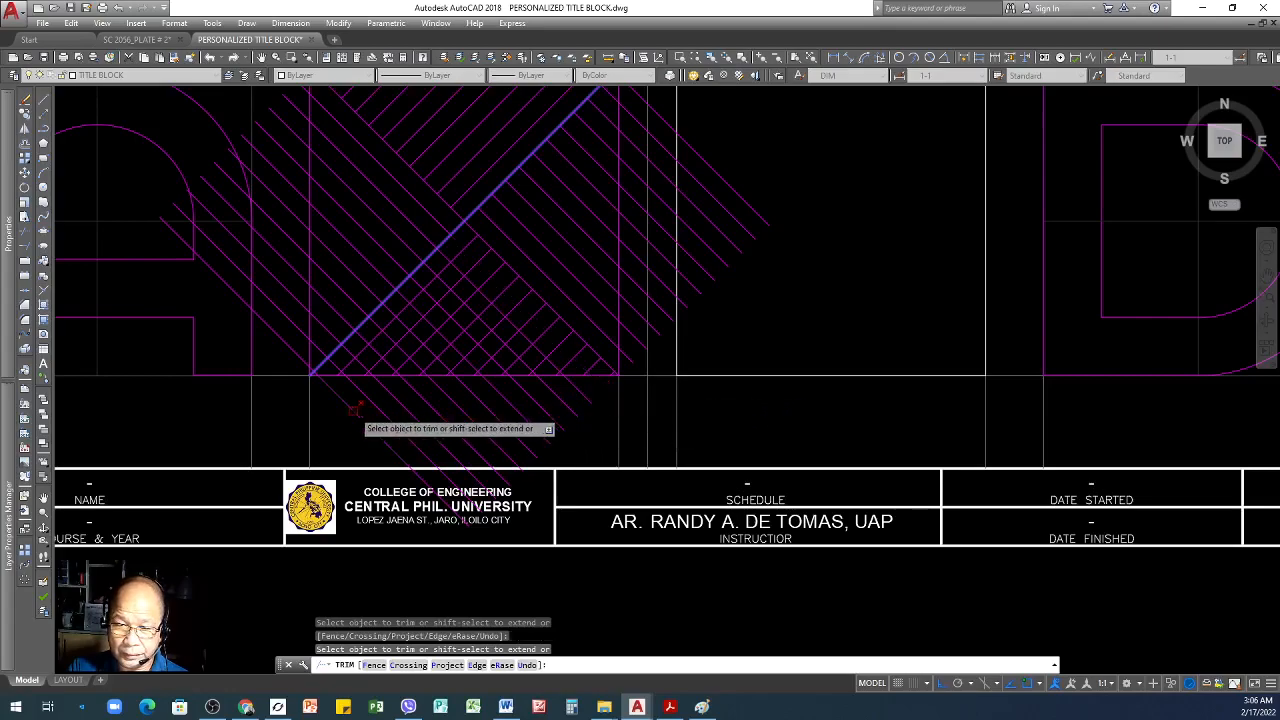
{"action": "left_click", "coordinate": [604, 392]}
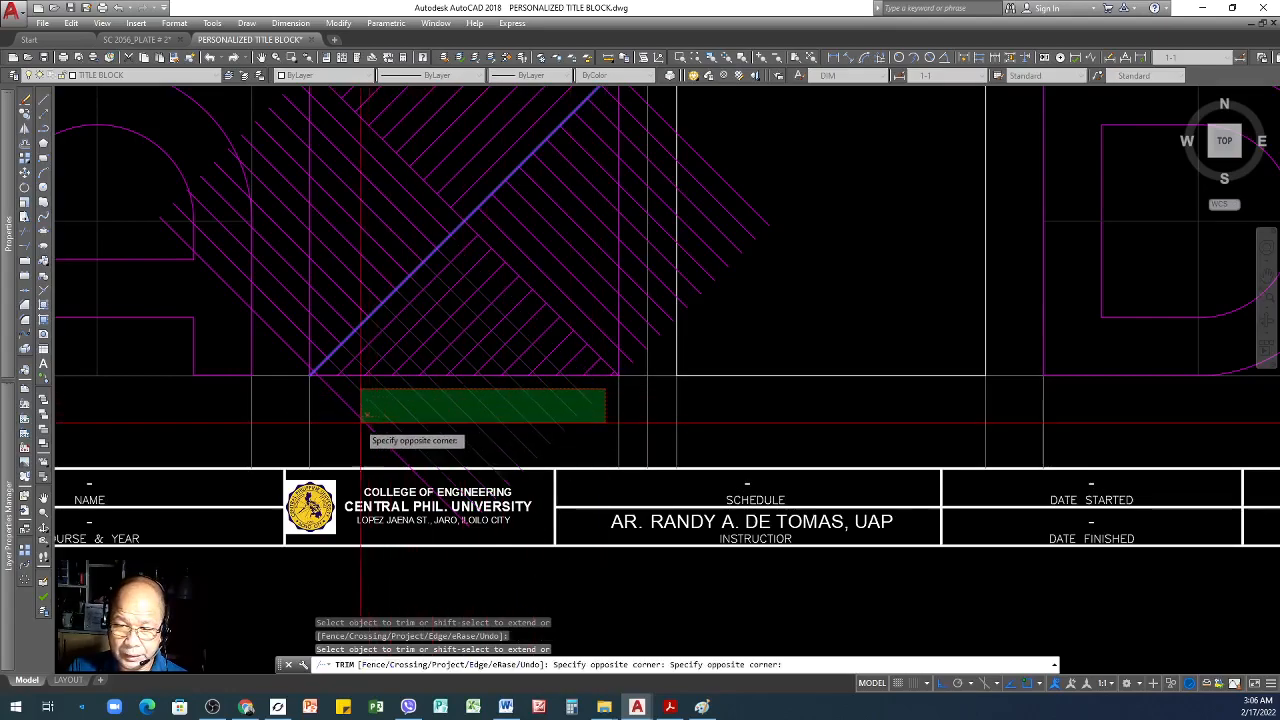
{"action": "left_click", "coordinate": [329, 423]}
{"action": "key", "text": "Return"}
{"action": "scroll", "coordinate": [333, 440], "scroll_direction": "down", "scroll_amount": 2}
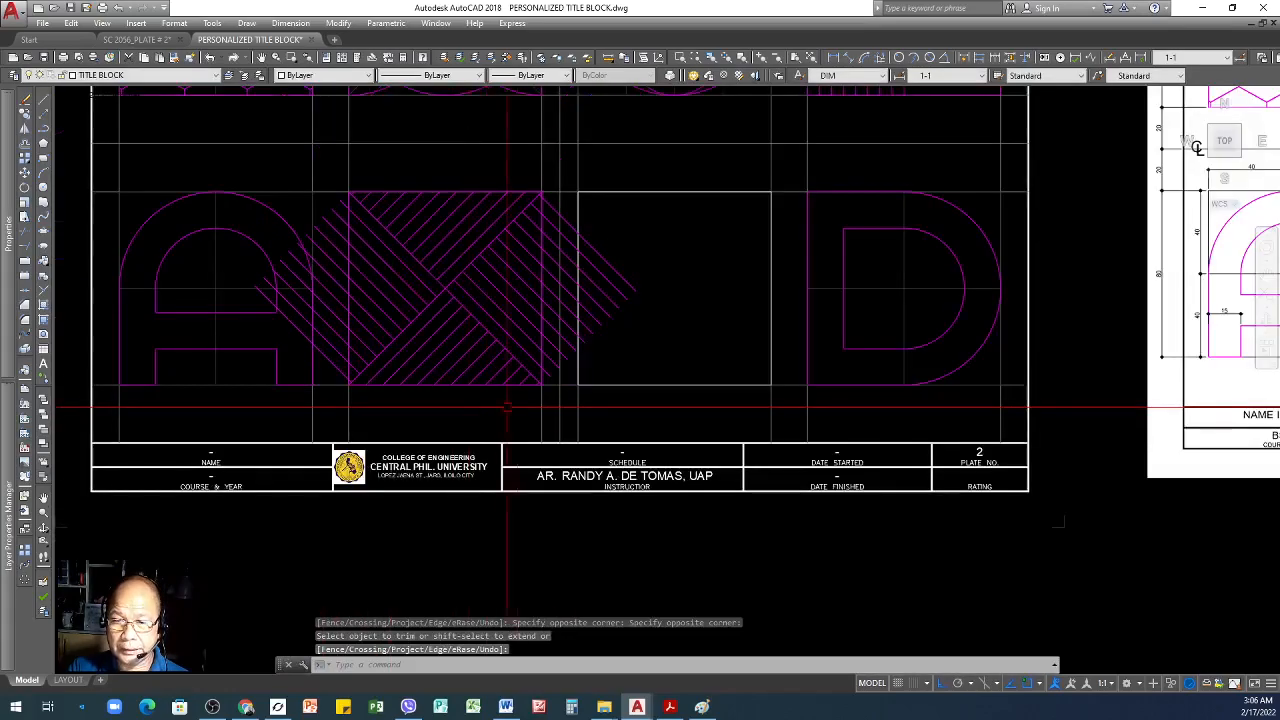
- Trim the stripe ends that extend beyond the square's right and left edges, using the square as the cutting edge
{"action": "scroll", "coordinate": [663, 293], "scroll_direction": "up", "scroll_amount": 2}
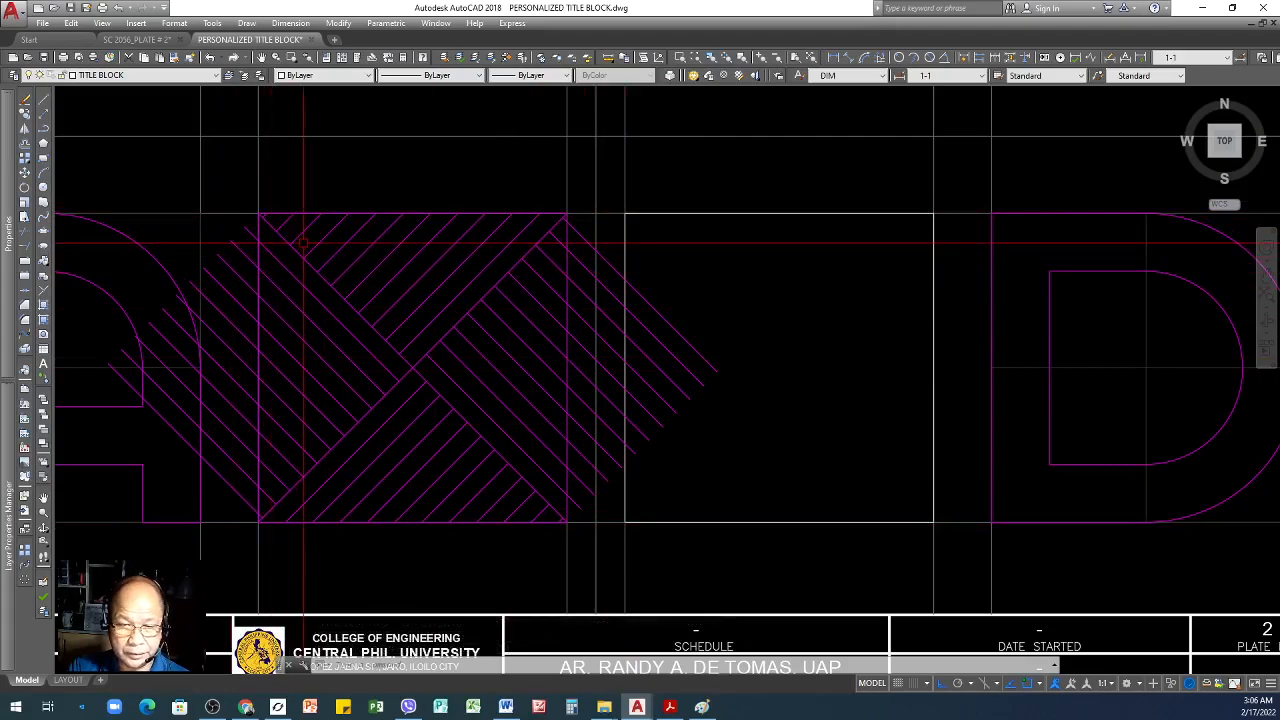
{"action": "key", "text": "Return"}
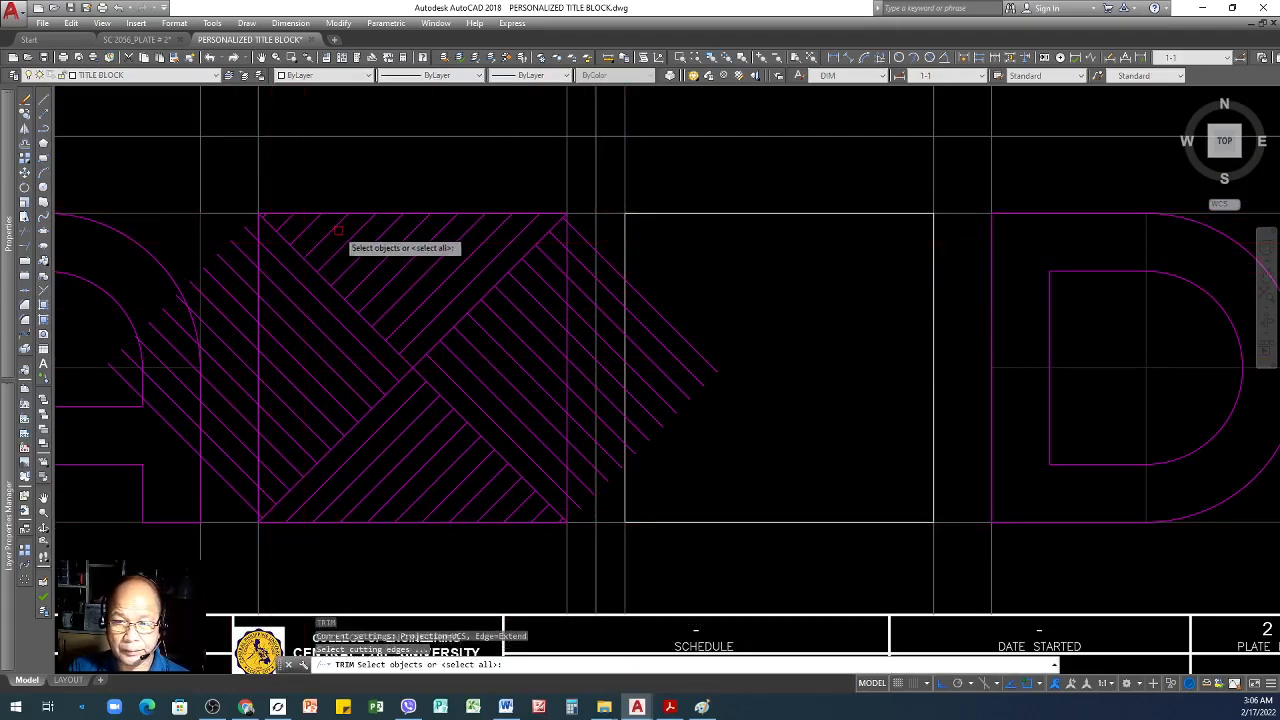
{"action": "left_click", "coordinate": [332, 213]}
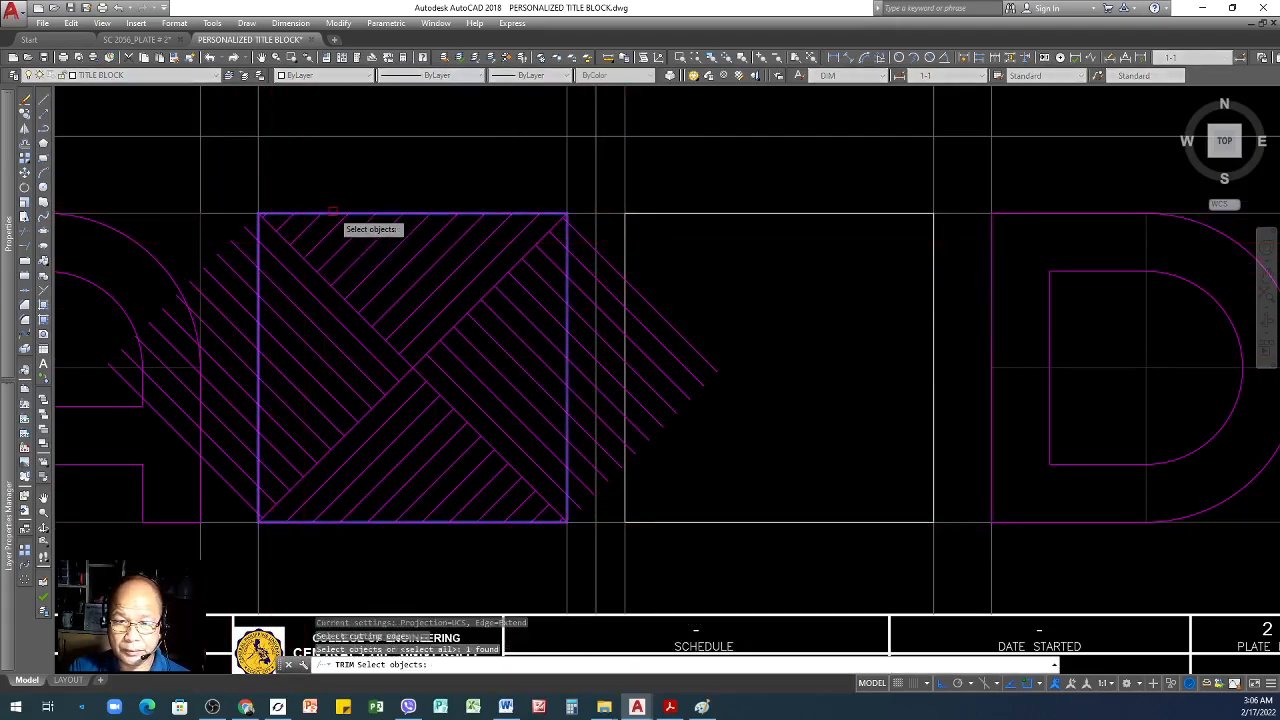
{"action": "left_click", "coordinate": [750, 302]}
{"action": "left_click", "coordinate": [632, 470]}
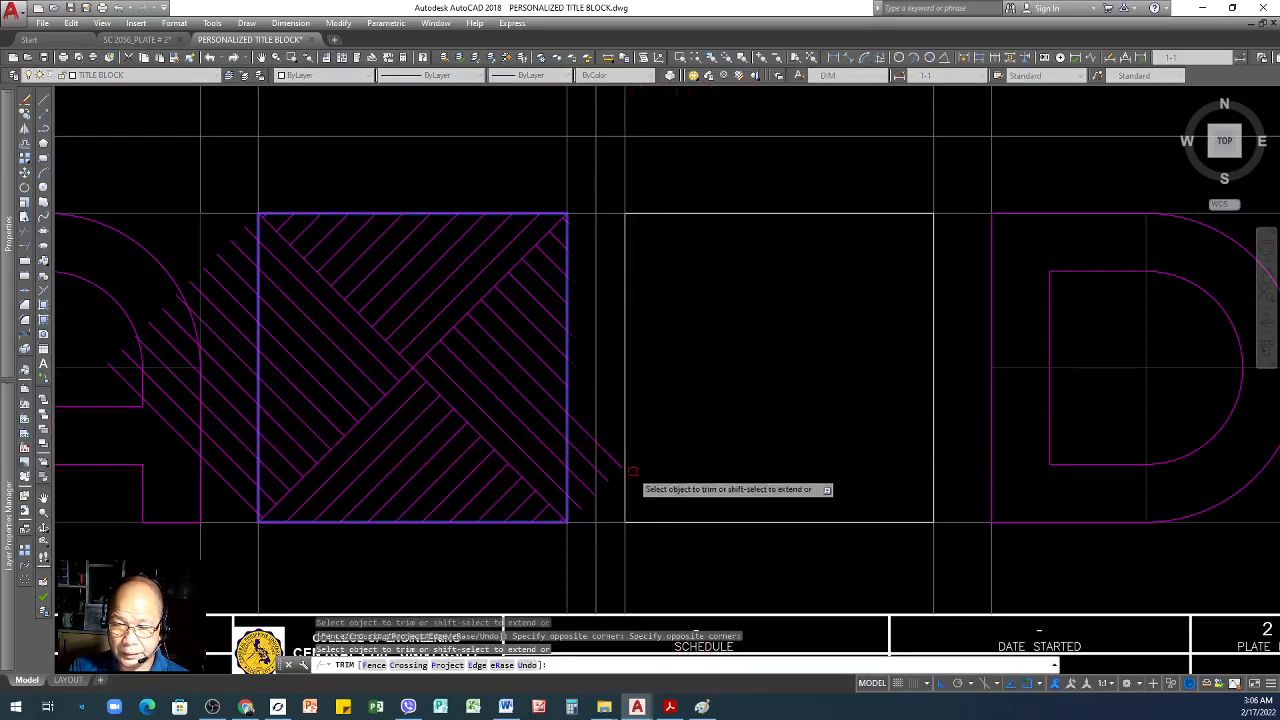
{"action": "left_click", "coordinate": [589, 404]}
{"action": "left_click", "coordinate": [572, 516]}
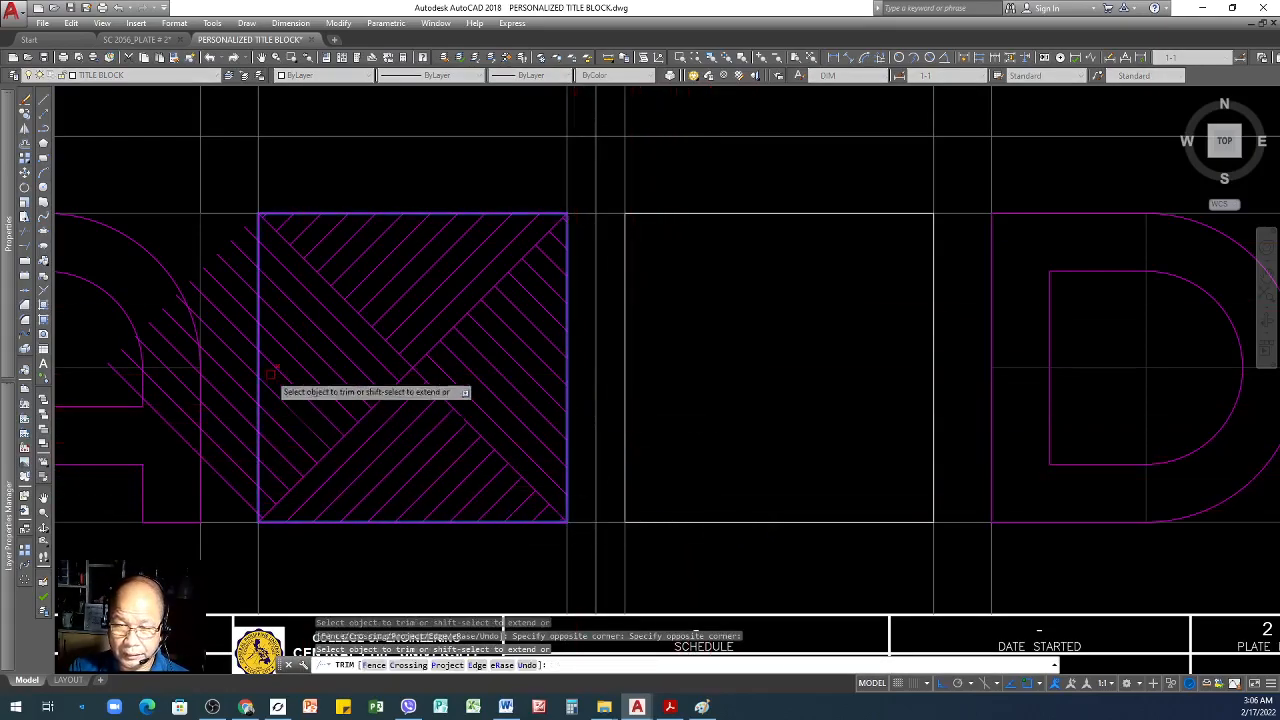
{"action": "left_click", "coordinate": [246, 225]}
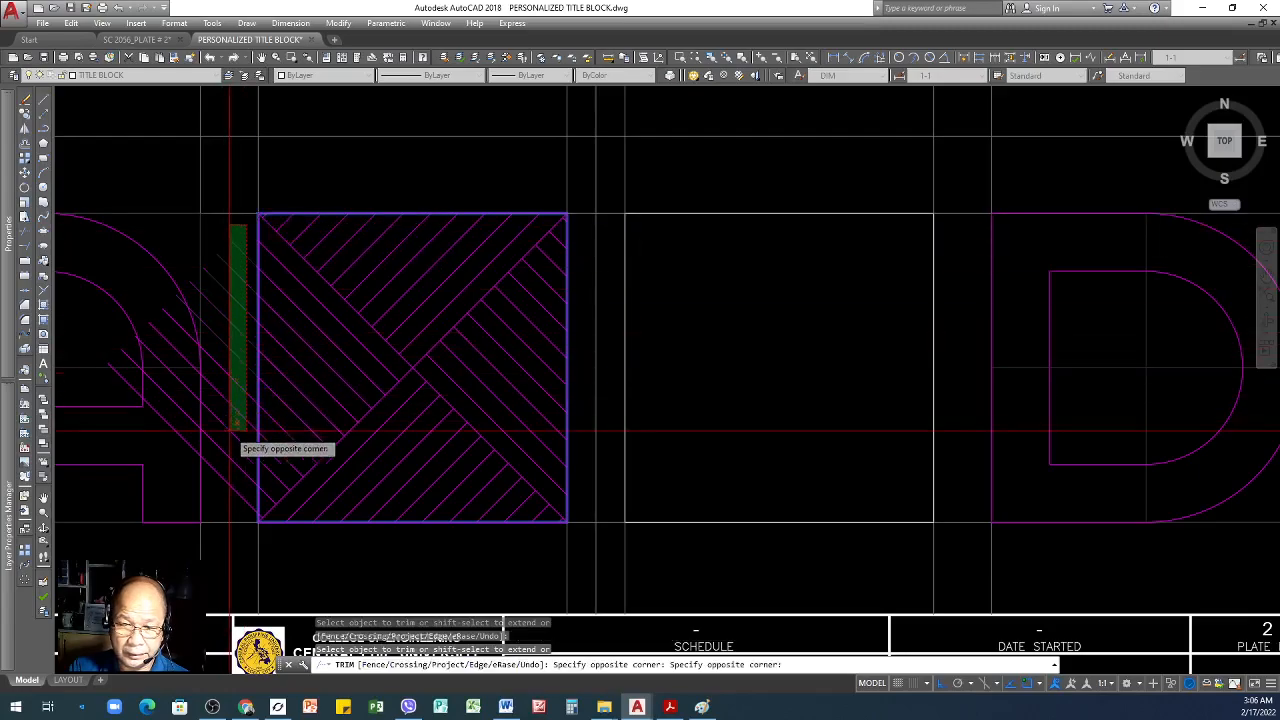
{"action": "left_click", "coordinate": [229, 496]}
{"action": "key", "text": "Return"}
- Examine the triangle pattern on the reference sheet, including its centre lines and the dimension of the central triangle
{"action": "scroll", "coordinate": [536, 341], "scroll_direction": "down", "scroll_amount": 5}
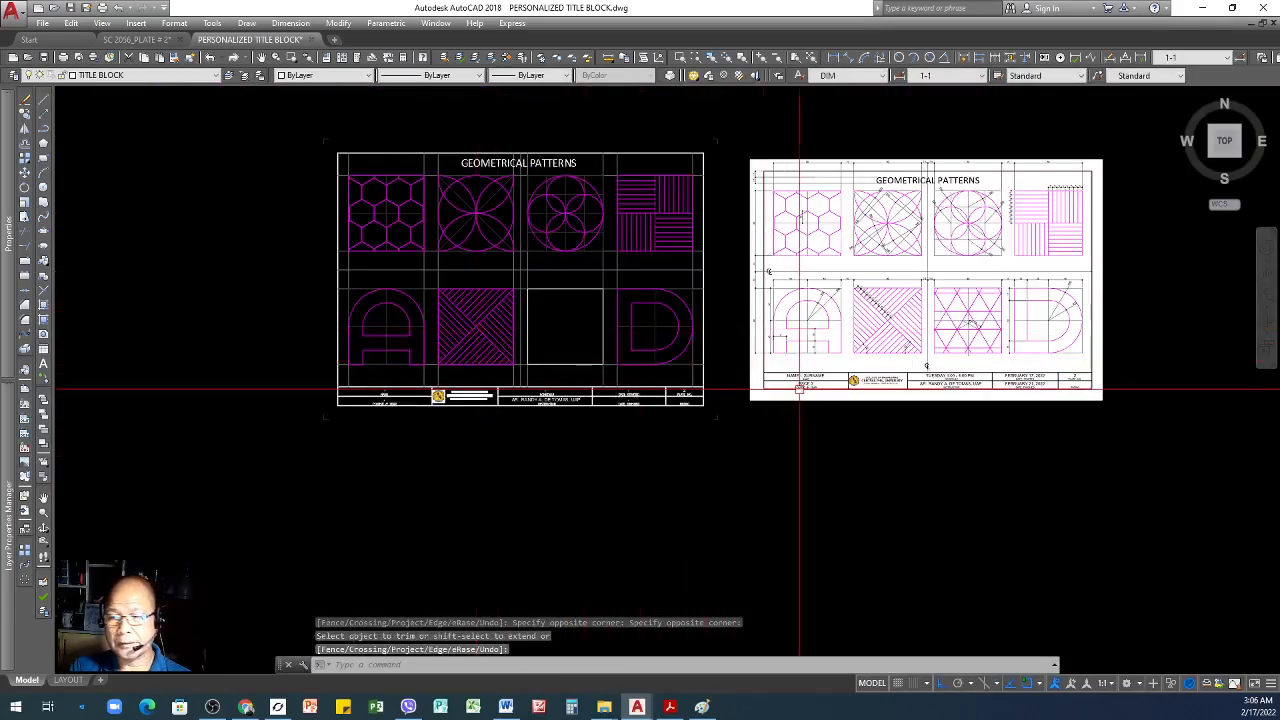
{"action": "scroll", "coordinate": [590, 456], "scroll_direction": "up", "scroll_amount": 3}
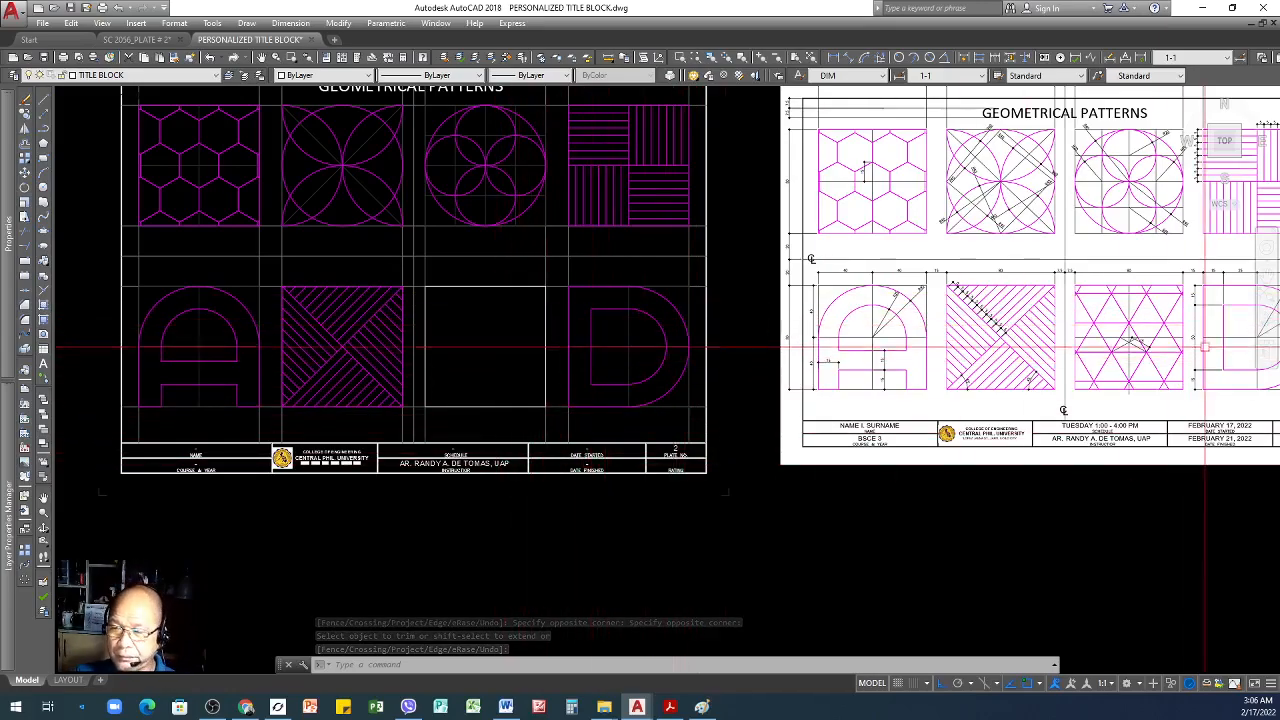
{"action": "scroll", "coordinate": [1122, 340], "scroll_direction": "up", "scroll_amount": 9}
{"action": "scroll", "coordinate": [890, 300], "scroll_direction": "up", "scroll_amount": 6}
{"action": "scroll", "coordinate": [831, 373], "scroll_direction": "down", "scroll_amount": 4}
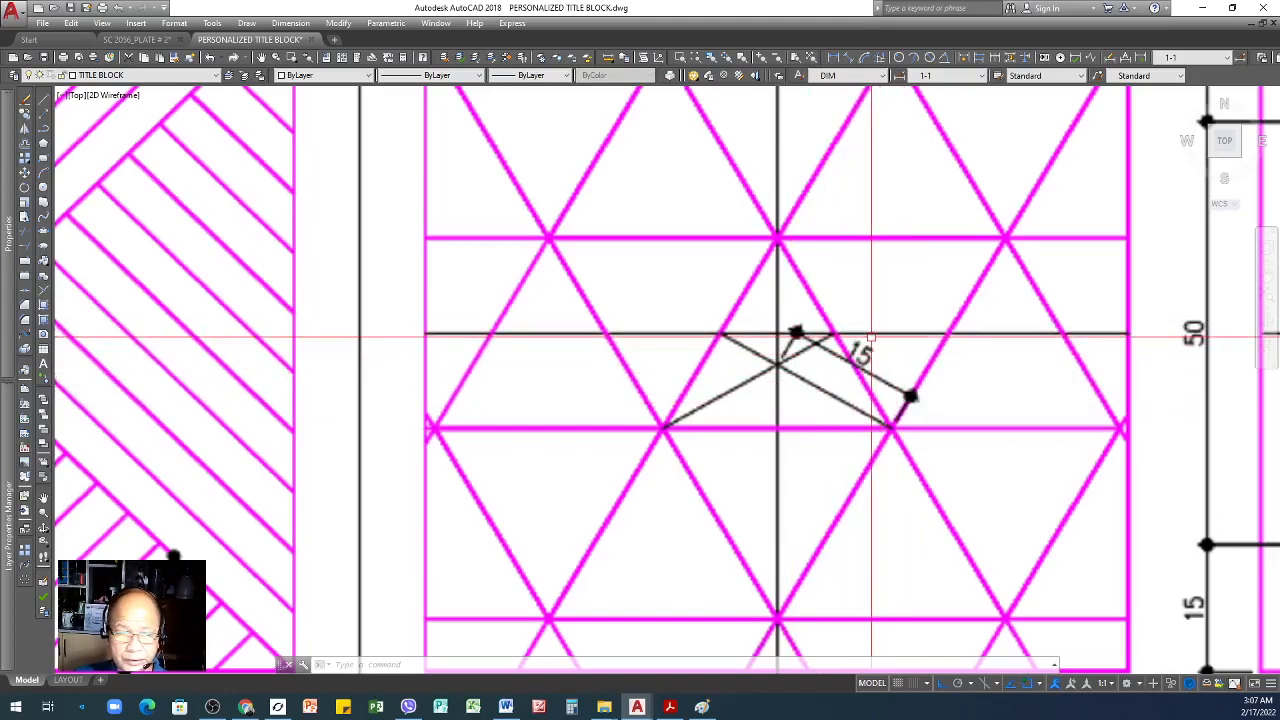
{"action": "scroll", "coordinate": [895, 385], "scroll_direction": "down", "scroll_amount": 5}
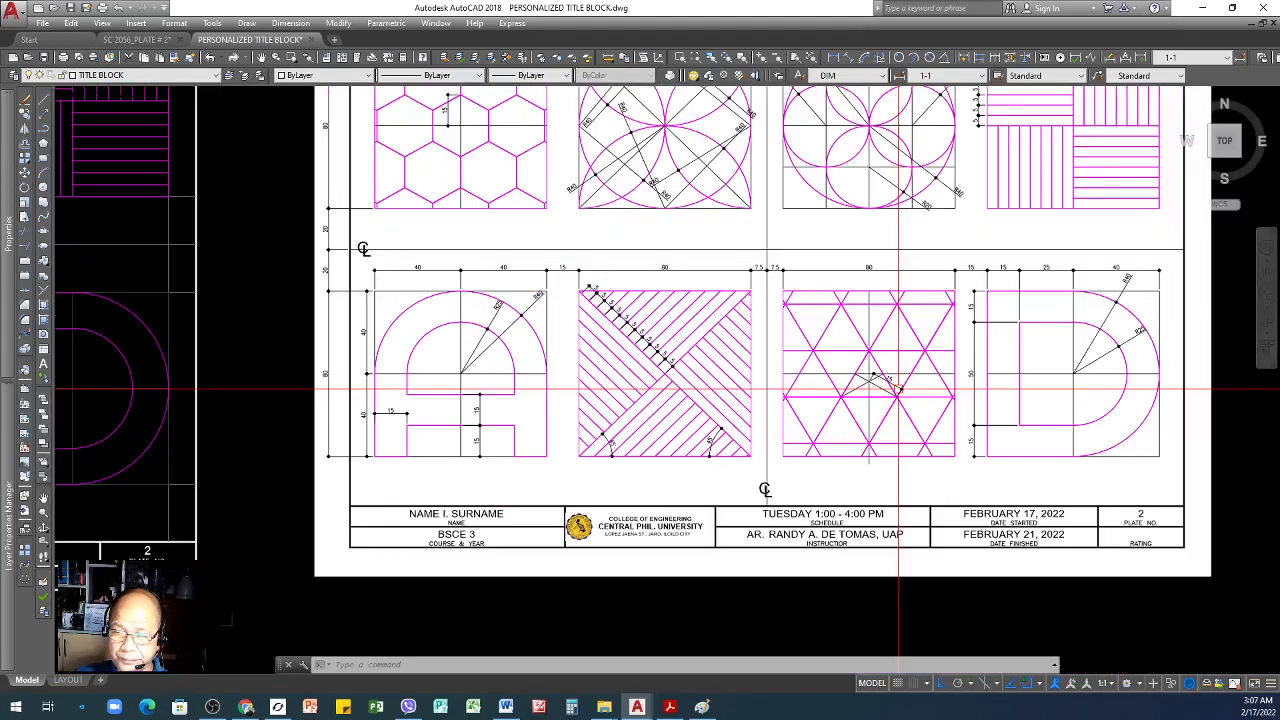
{"action": "scroll", "coordinate": [900, 400], "scroll_direction": "down", "scroll_amount": 3}
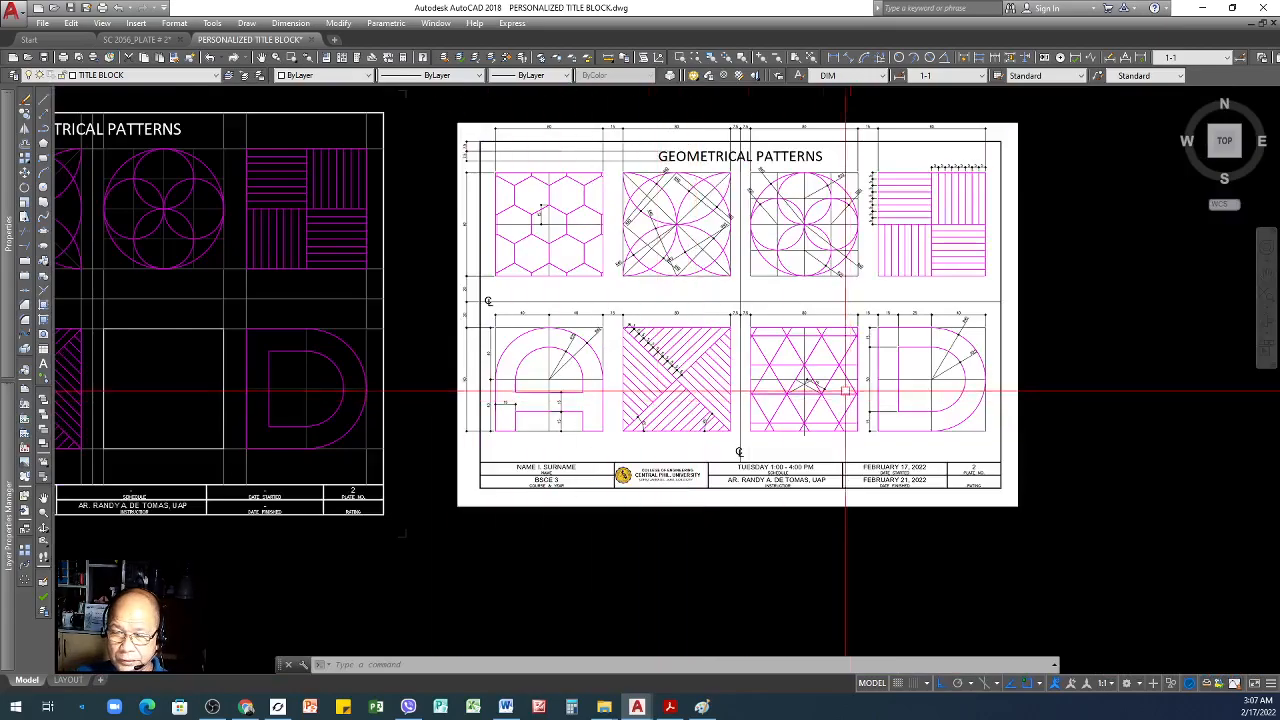
{"action": "scroll", "coordinate": [833, 350], "scroll_direction": "up", "scroll_amount": 5}
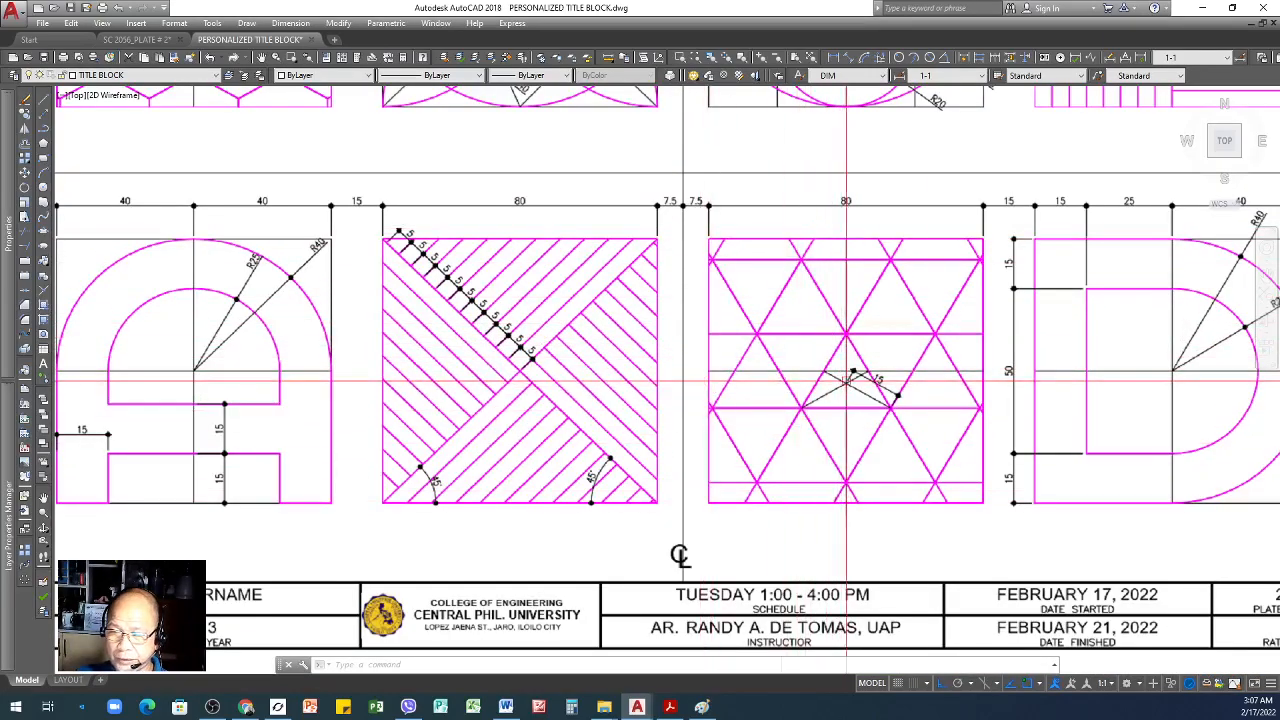
{"action": "scroll", "coordinate": [945, 393], "scroll_direction": "down", "scroll_amount": 4}
{"action": "scroll", "coordinate": [945, 393], "scroll_direction": "up", "scroll_amount": 4}
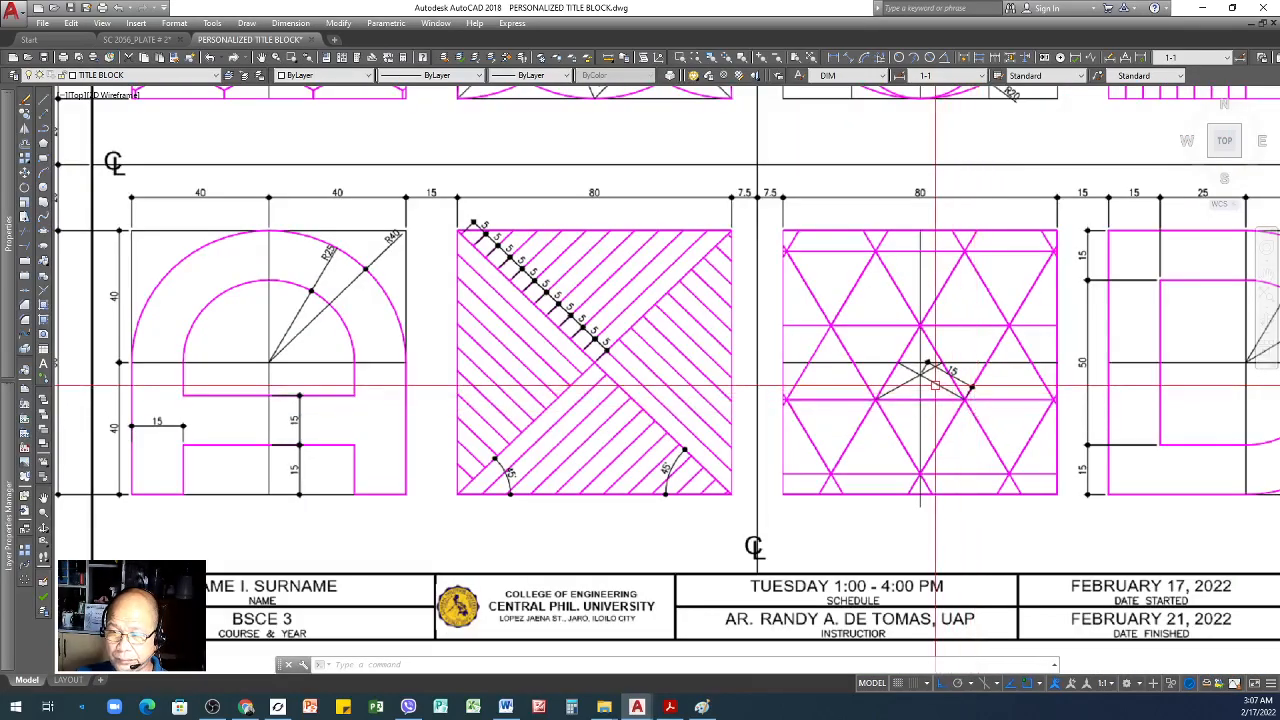
{"action": "scroll", "coordinate": [945, 393], "scroll_direction": "down", "scroll_amount": 4}
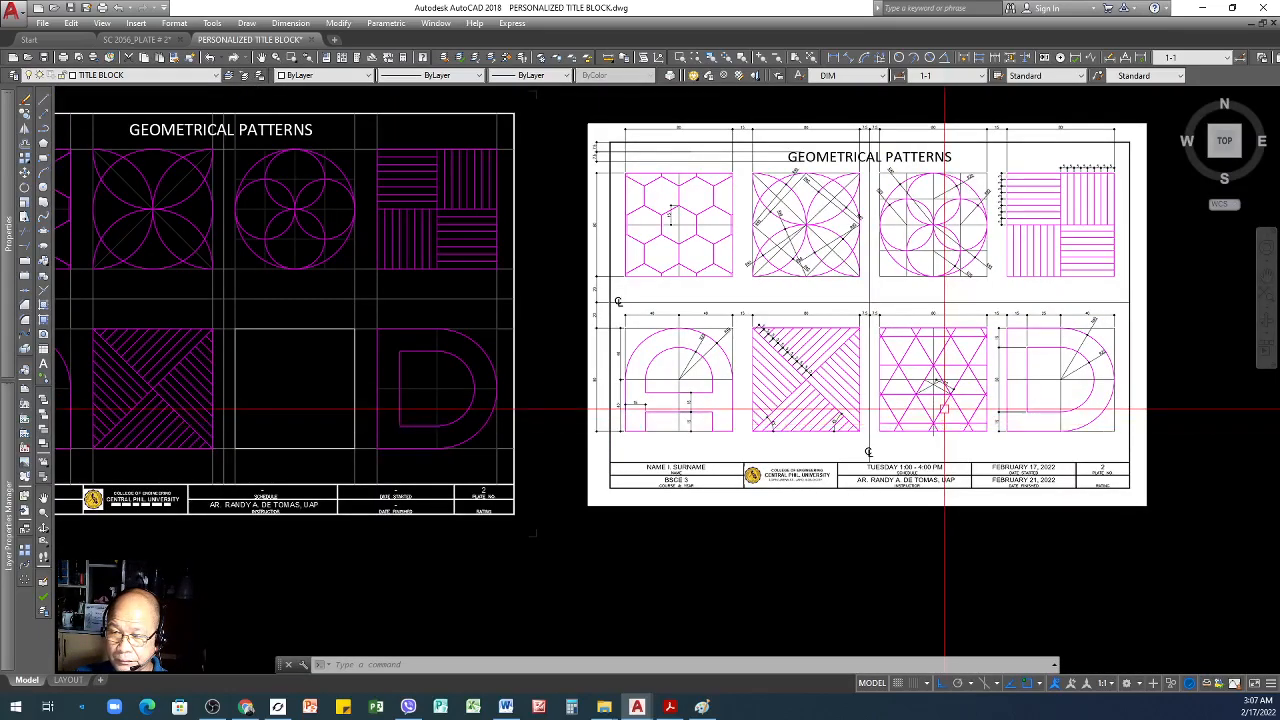
{"action": "scroll", "coordinate": [947, 432], "scroll_direction": "up", "scroll_amount": 2}
{"action": "scroll", "coordinate": [1000, 420], "scroll_direction": "down", "scroll_amount": 2}
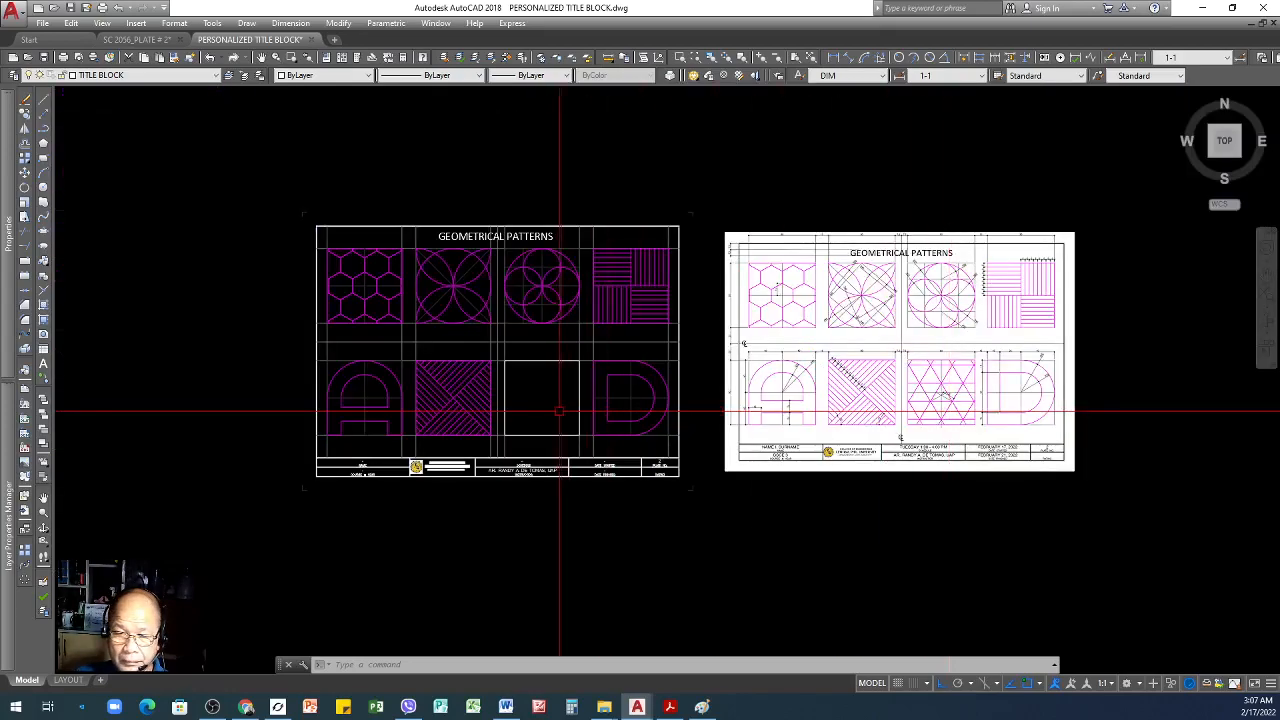
- Draw horizontal and vertical centre lines through the lower row's empty third square, between the midpoints of its opposite edges
{"action": "scroll", "coordinate": [512, 411], "scroll_direction": "up", "scroll_amount": 2}
{"action": "type", "text": "l"}
{"action": "key", "text": "Return"}
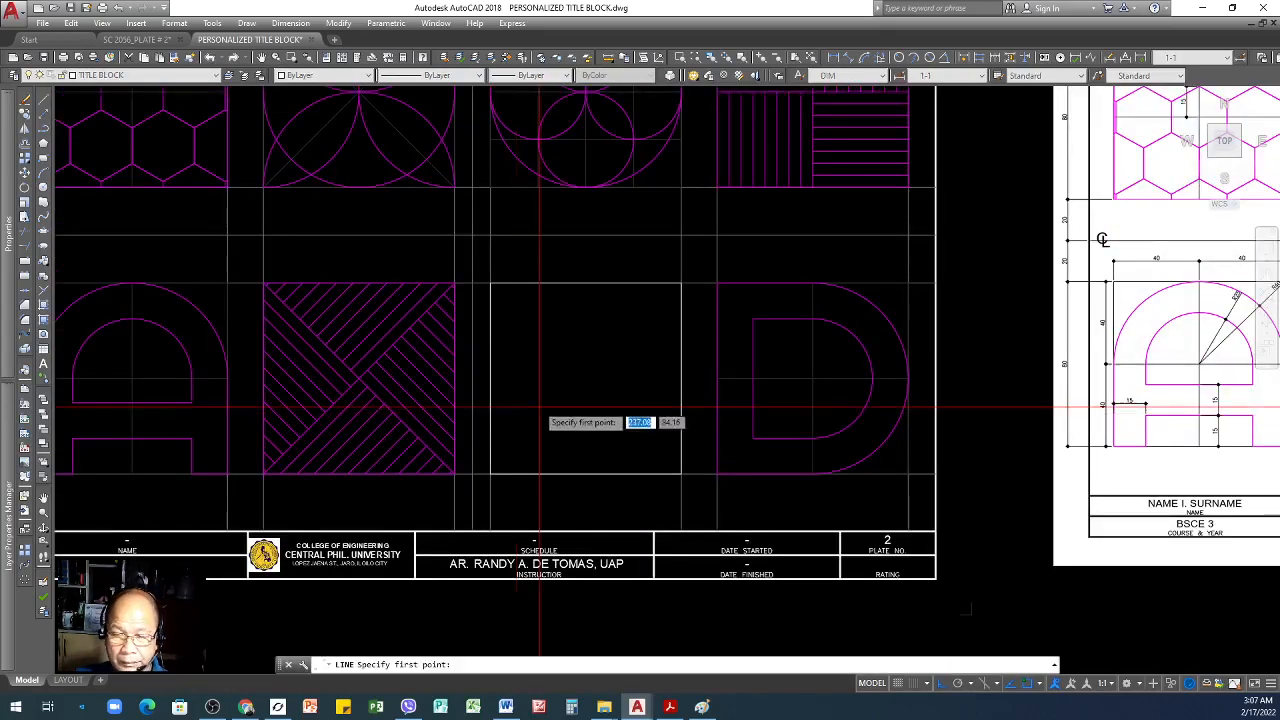
{"action": "left_click", "coordinate": [490, 378]}
{"action": "left_click", "coordinate": [681, 378]}
{"action": "key", "text": "Return"}
{"action": "key", "text": "Return"}
{"action": "left_click", "coordinate": [586, 284]}
{"action": "left_click", "coordinate": [586, 473]}
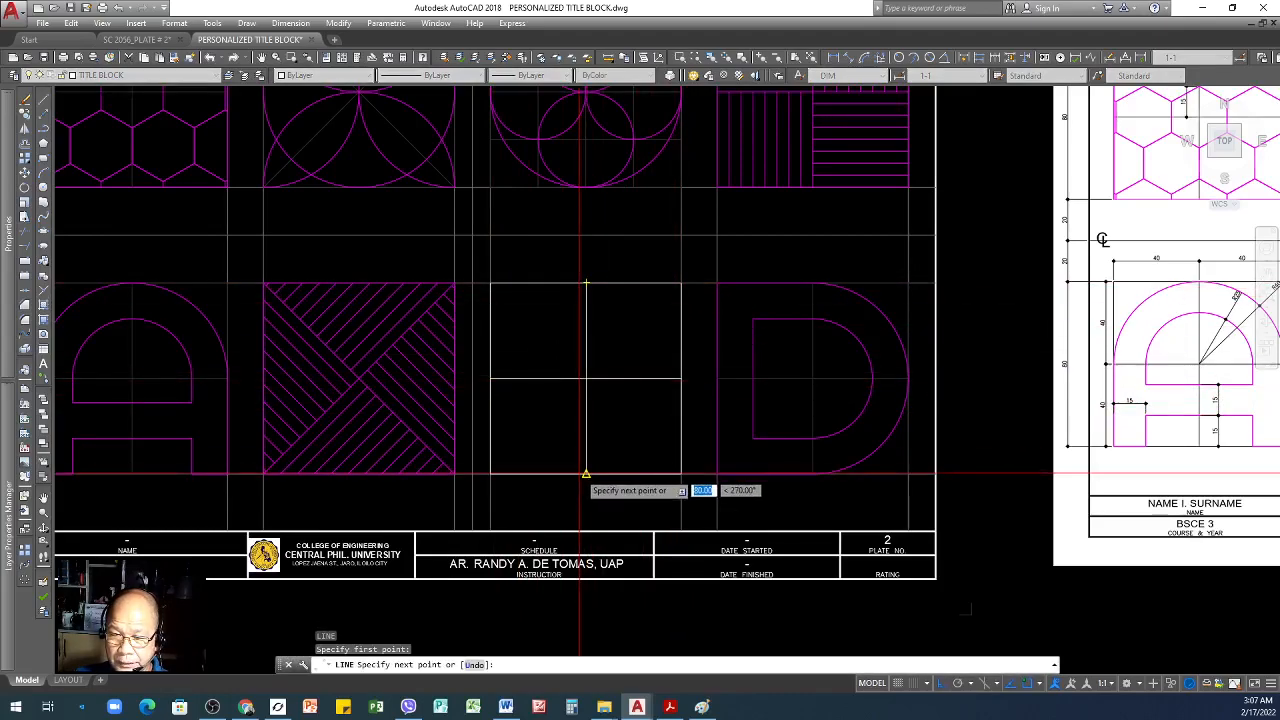
{"action": "key", "text": "Return"}
- Match the properties of the third square's two centre lines to the vertical grey centre line of the D pattern
{"action": "left_click", "coordinate": [175, 58]}
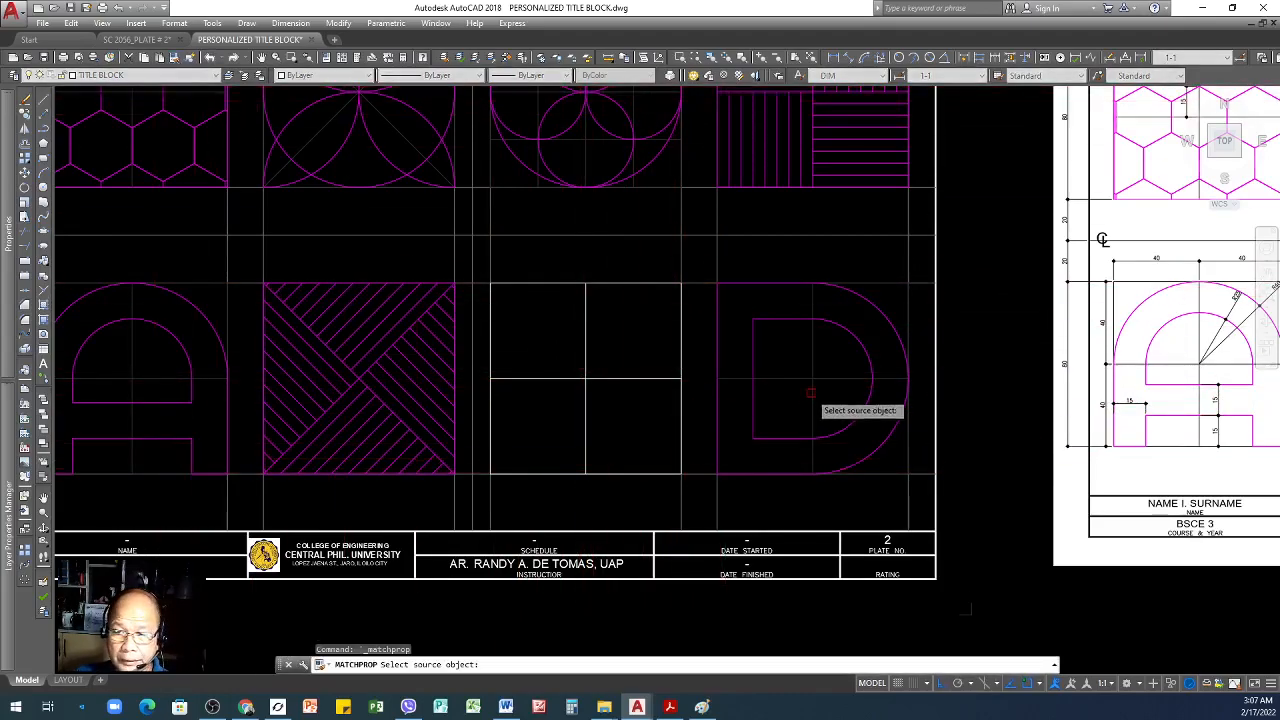
{"action": "left_click", "coordinate": [812, 370]}
{"action": "left_click", "coordinate": [584, 379]}
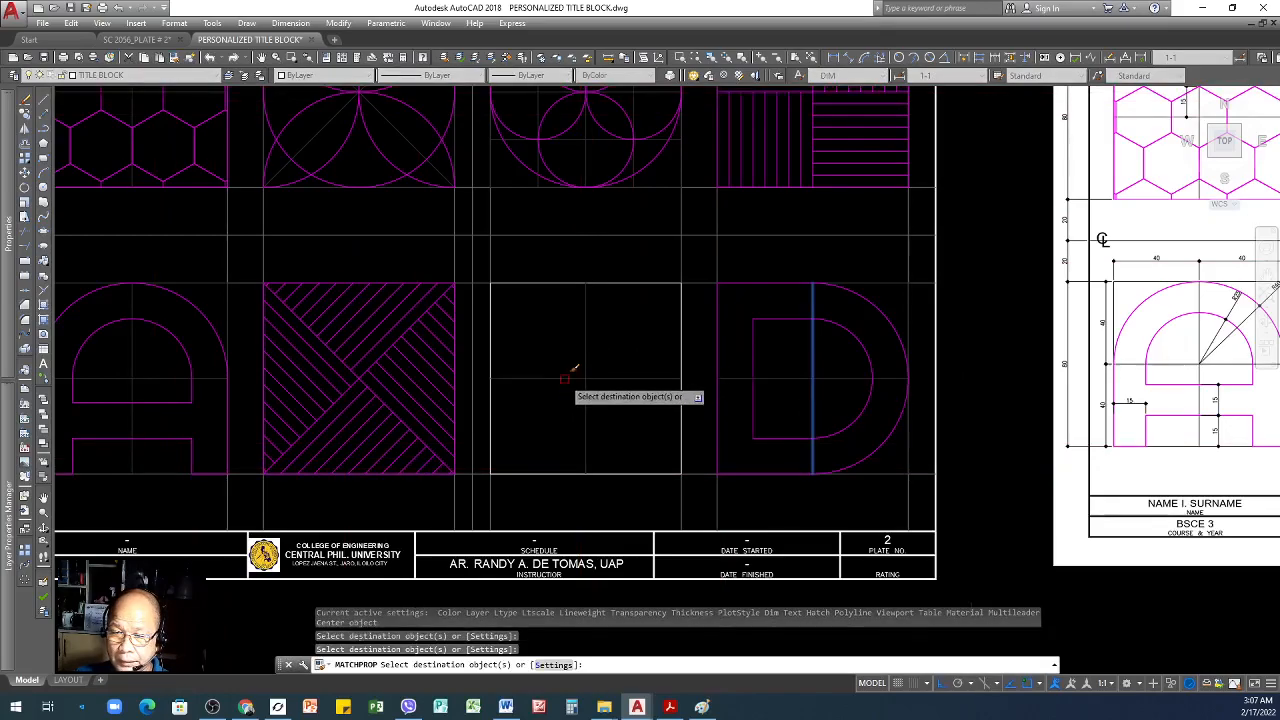
{"action": "key", "text": "Return"}
- Draw an upright three-sided polygon centred in the third square, inscribed in a circle of radius 15
{"action": "scroll", "coordinate": [543, 417], "scroll_direction": "down", "scroll_amount": 2}
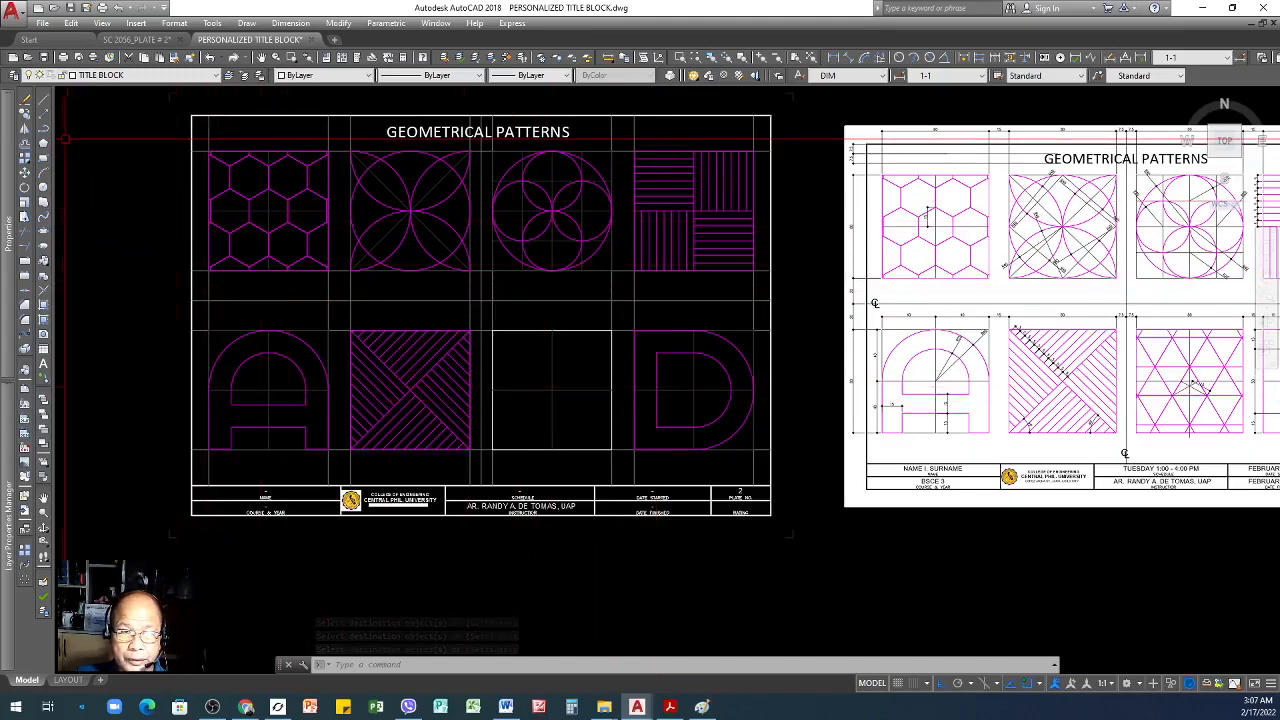
{"action": "left_click", "coordinate": [44, 143]}
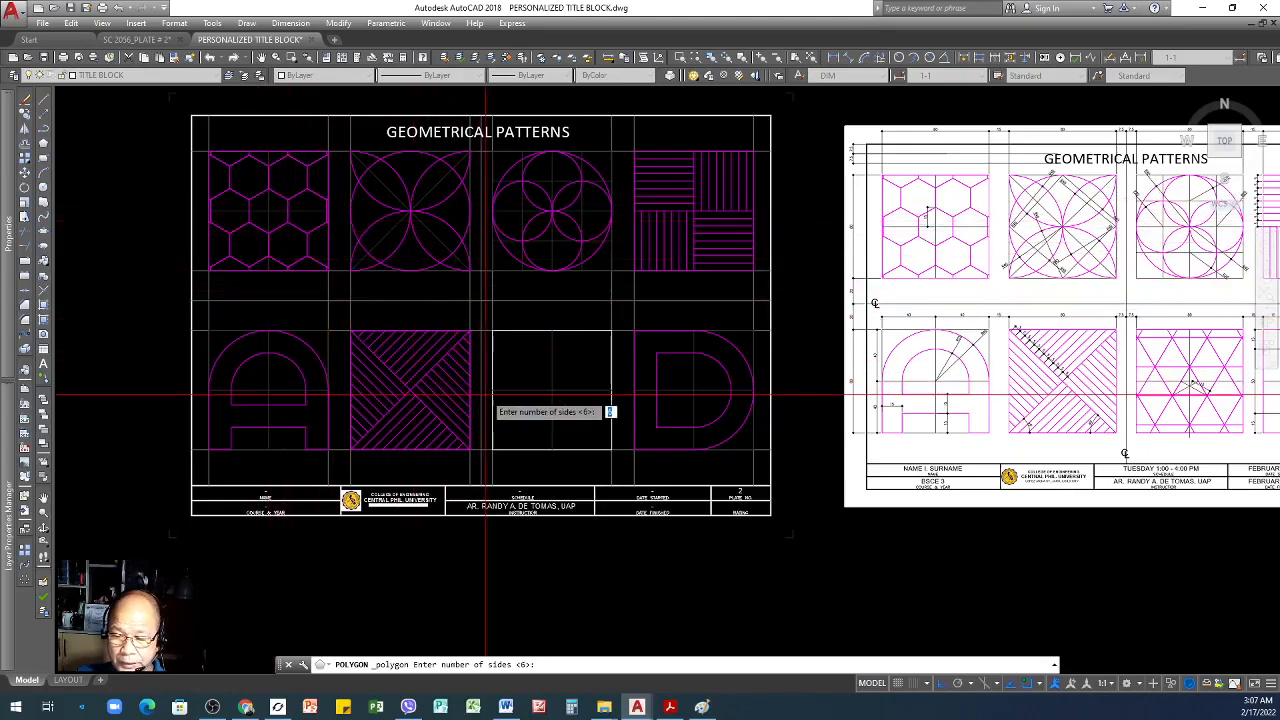
{"action": "key", "text": "Return"}
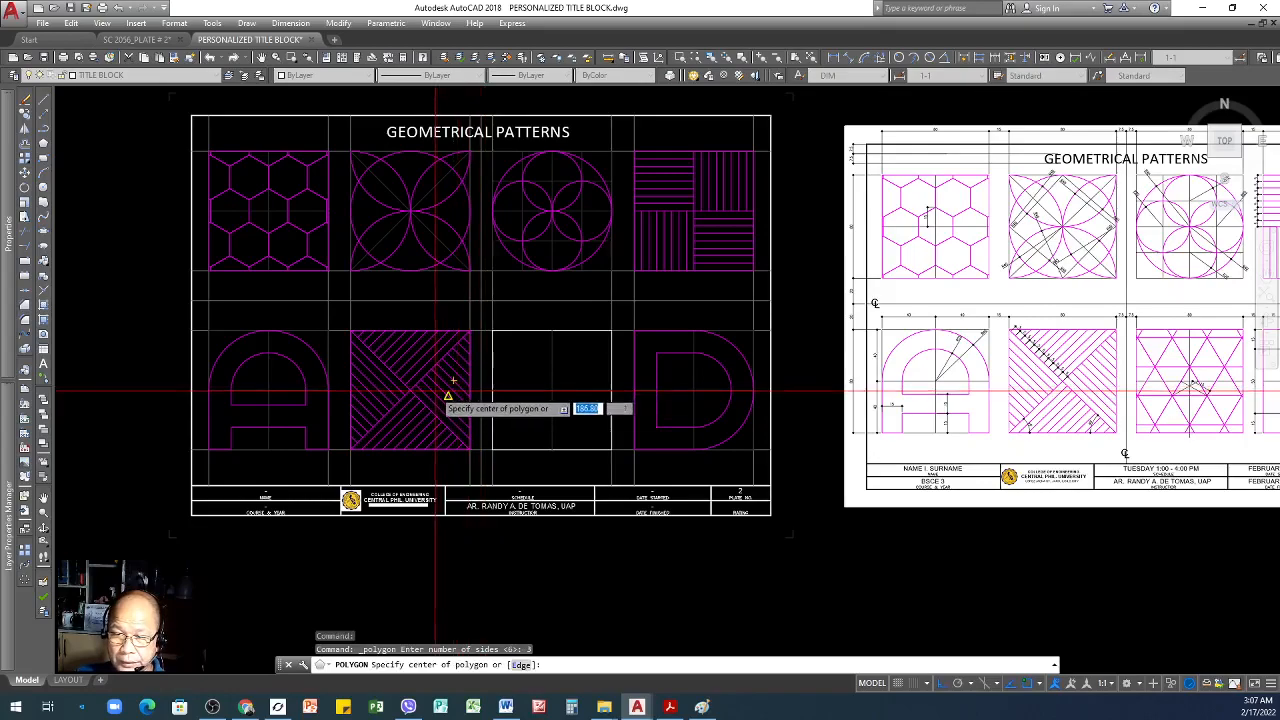
{"action": "scroll", "coordinate": [420, 400], "scroll_direction": "down", "scroll_amount": 1}
{"action": "scroll", "coordinate": [495, 407], "scroll_direction": "up", "scroll_amount": 3}
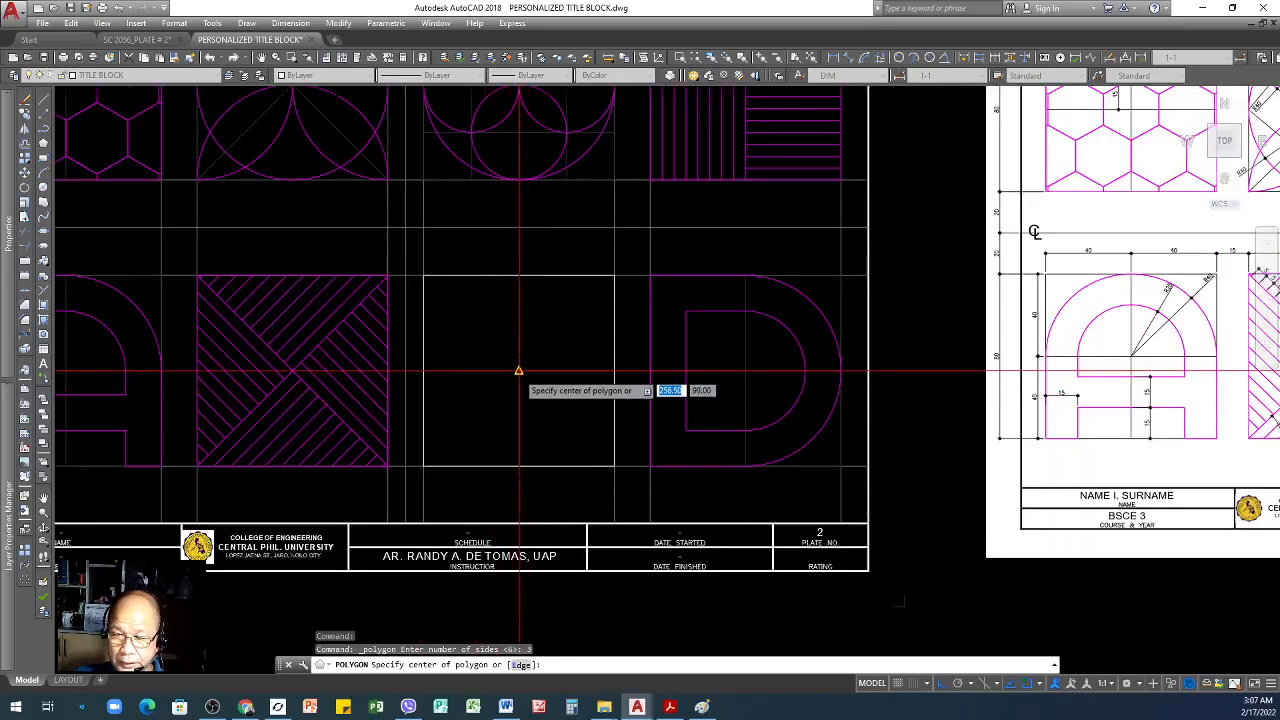
{"action": "left_click", "coordinate": [519, 371]}
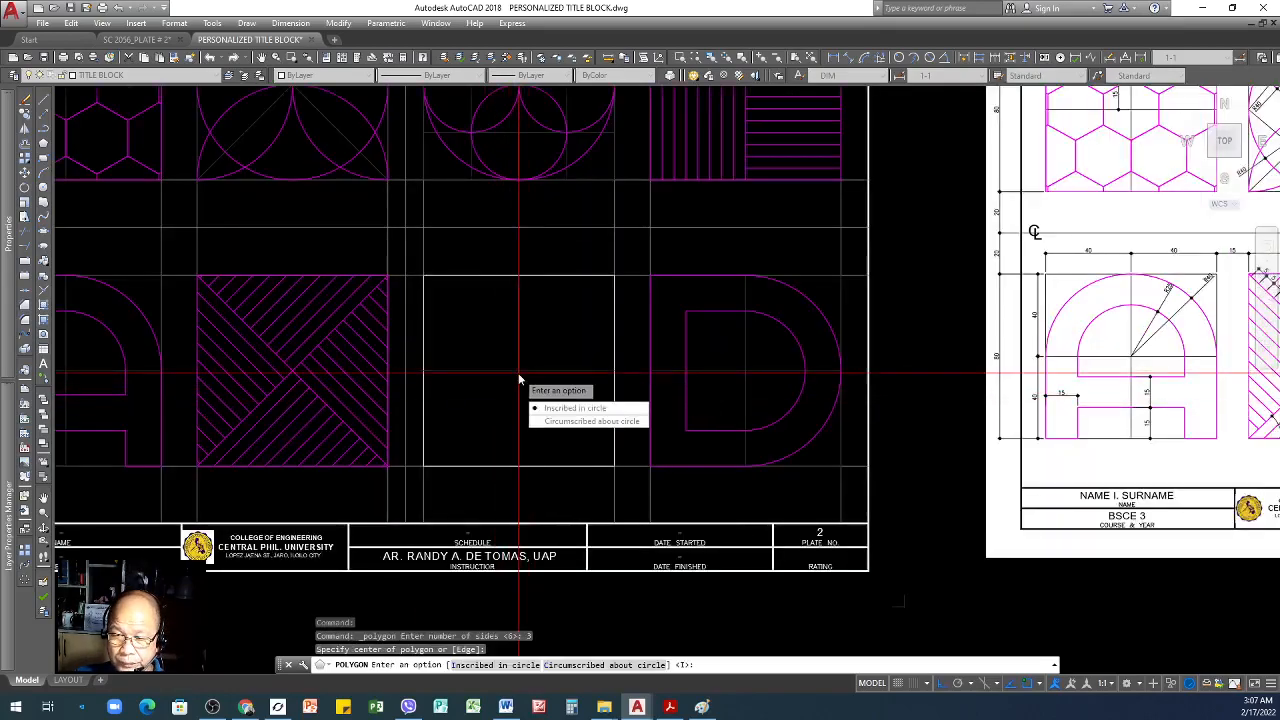
{"action": "left_click", "coordinate": [567, 409]}
{"action": "scroll", "coordinate": [383, 396], "scroll_direction": "down", "scroll_amount": 2}
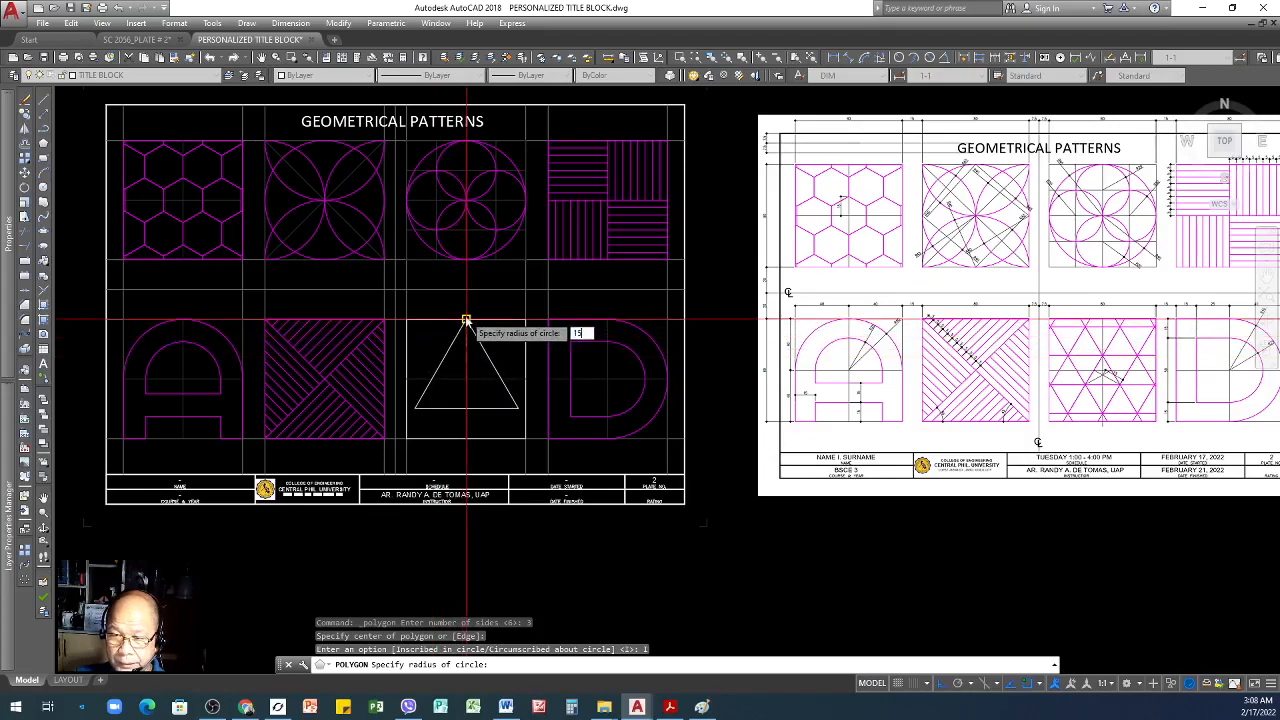
{"action": "type", "text": "15"}
{"action": "key", "text": "Return"}
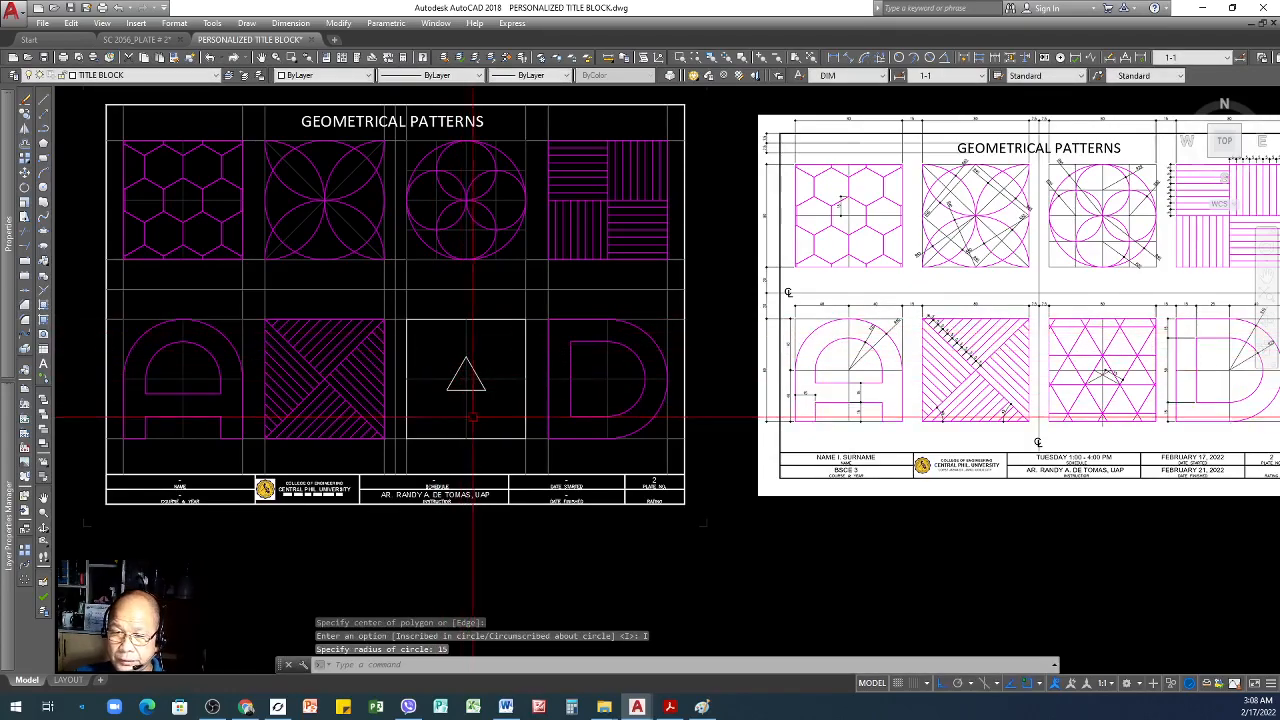
- Match the triangle's properties to the magenta inner outline of the D pattern
{"action": "scroll", "coordinate": [467, 370], "scroll_direction": "up", "scroll_amount": 2}
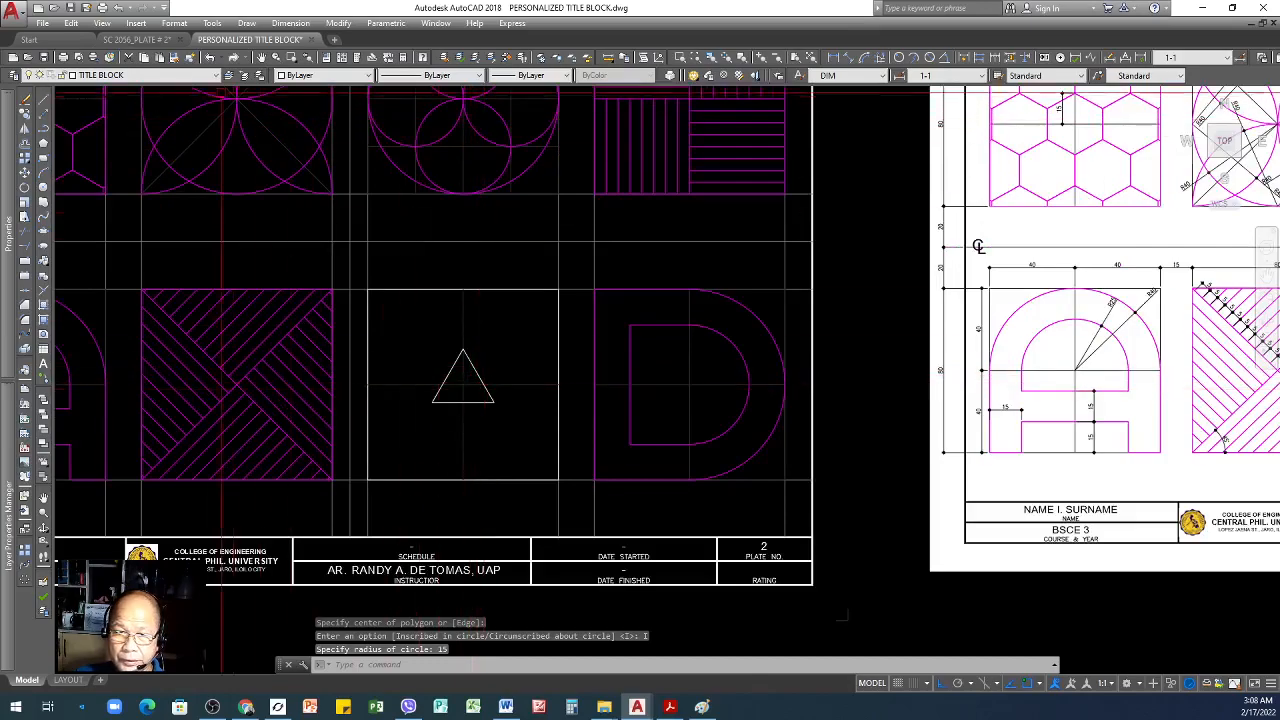
{"action": "left_click", "coordinate": [176, 57]}
{"action": "left_click", "coordinate": [636, 325]}
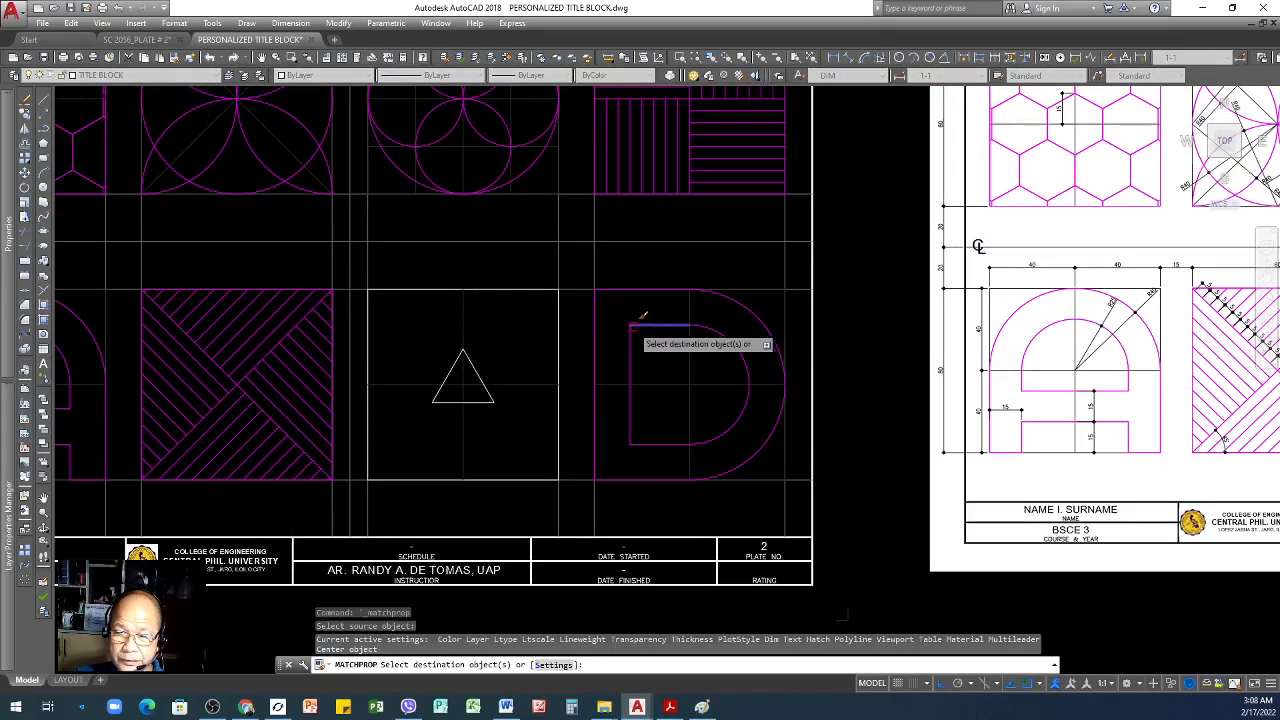
{"action": "left_click", "coordinate": [471, 369]}
{"action": "key", "text": "Return"}
{"action": "scroll", "coordinate": [404, 422], "scroll_direction": "down", "scroll_amount": 5}
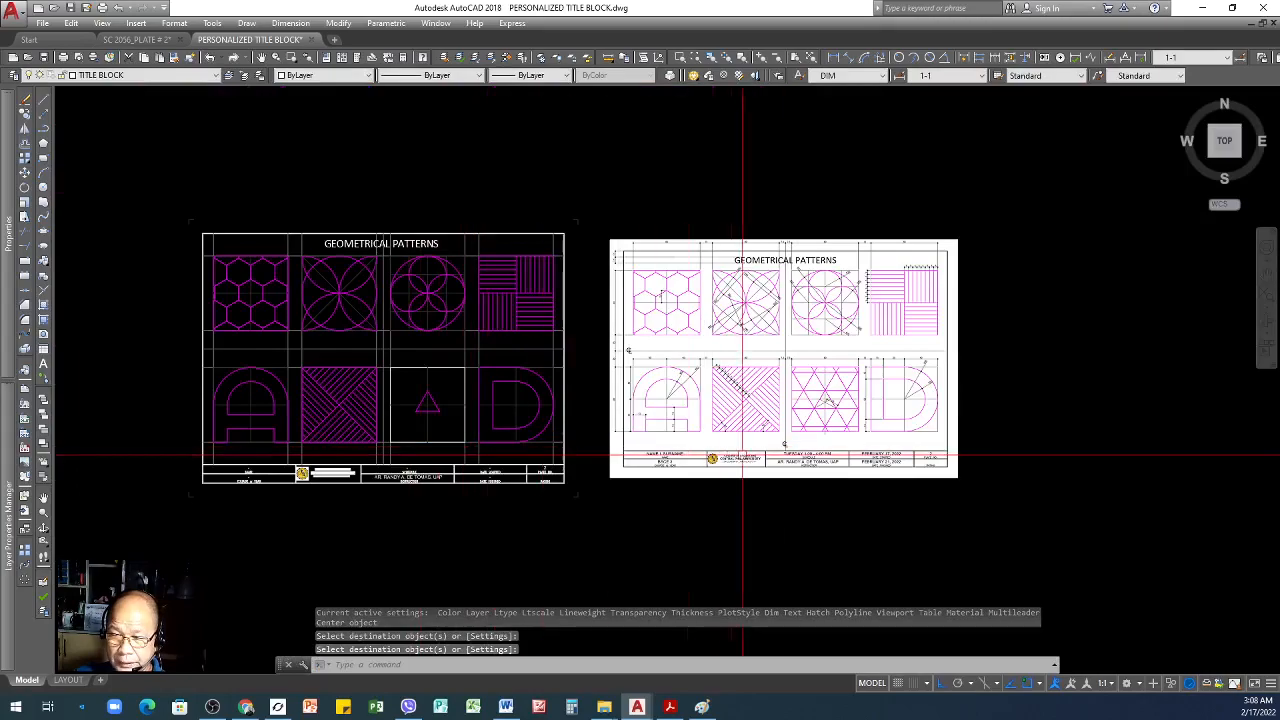
- Copy the centred triangle one base width to the left, so the two triangles share a bottom corner
{"action": "scroll", "coordinate": [830, 426], "scroll_direction": "up", "scroll_amount": 5}
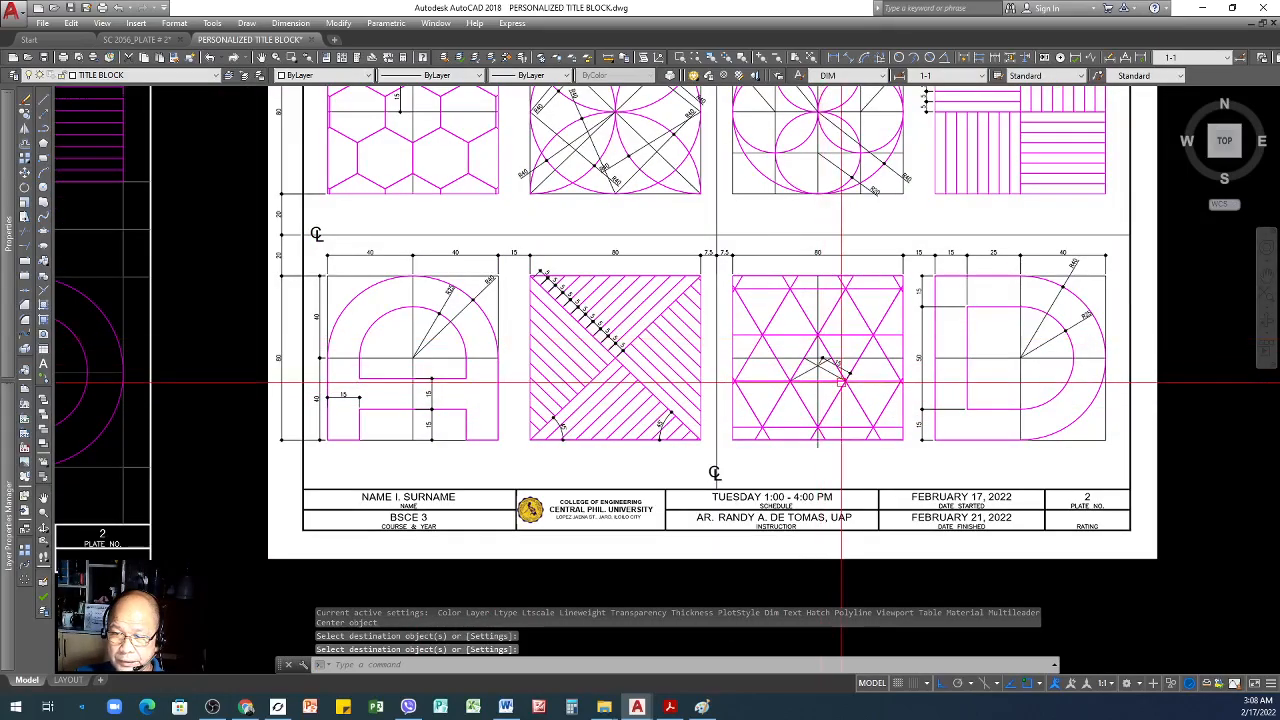
{"action": "scroll", "coordinate": [796, 383], "scroll_direction": "down", "scroll_amount": 2}
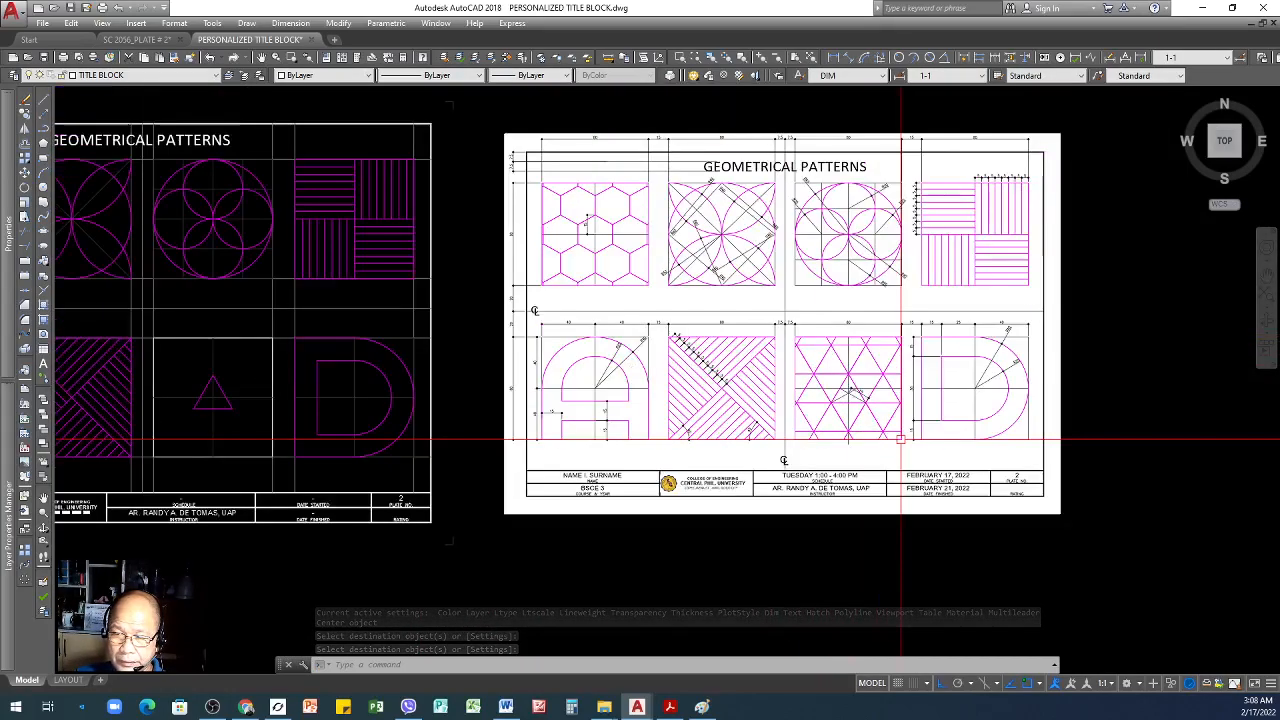
{"action": "scroll", "coordinate": [851, 443], "scroll_direction": "down", "scroll_amount": 2}
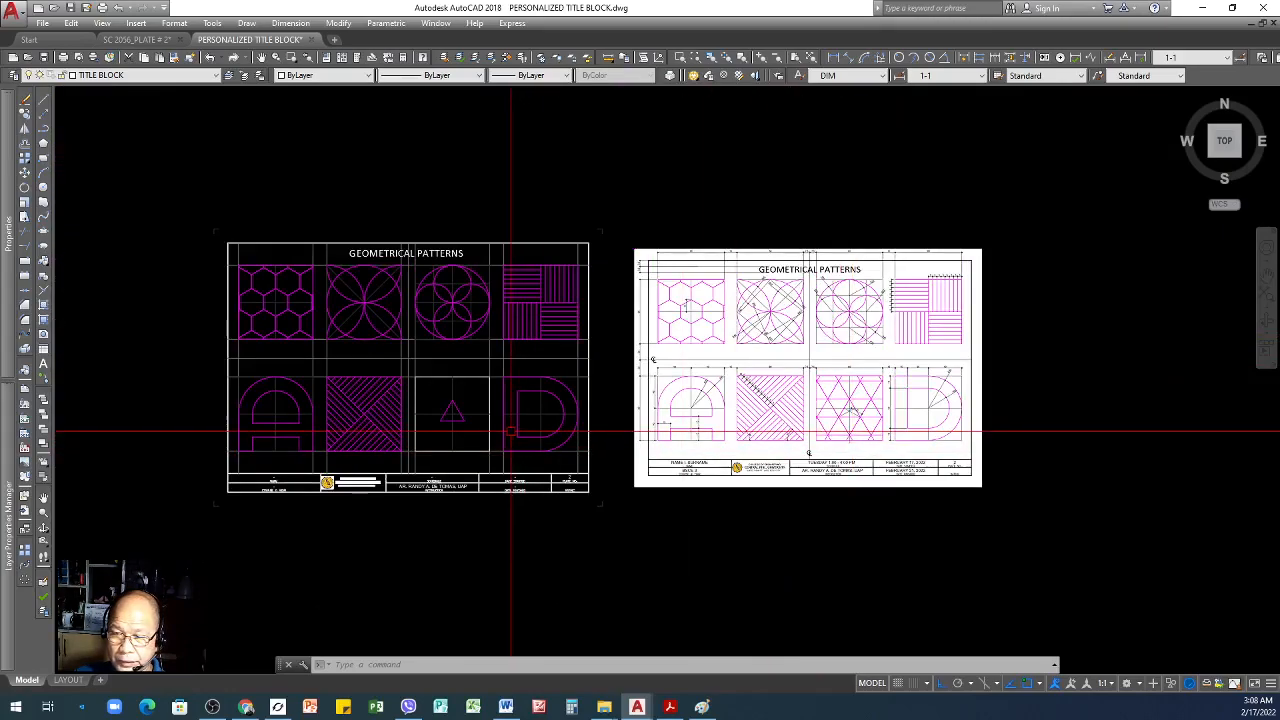
{"action": "scroll", "coordinate": [430, 423], "scroll_direction": "up", "scroll_amount": 2}
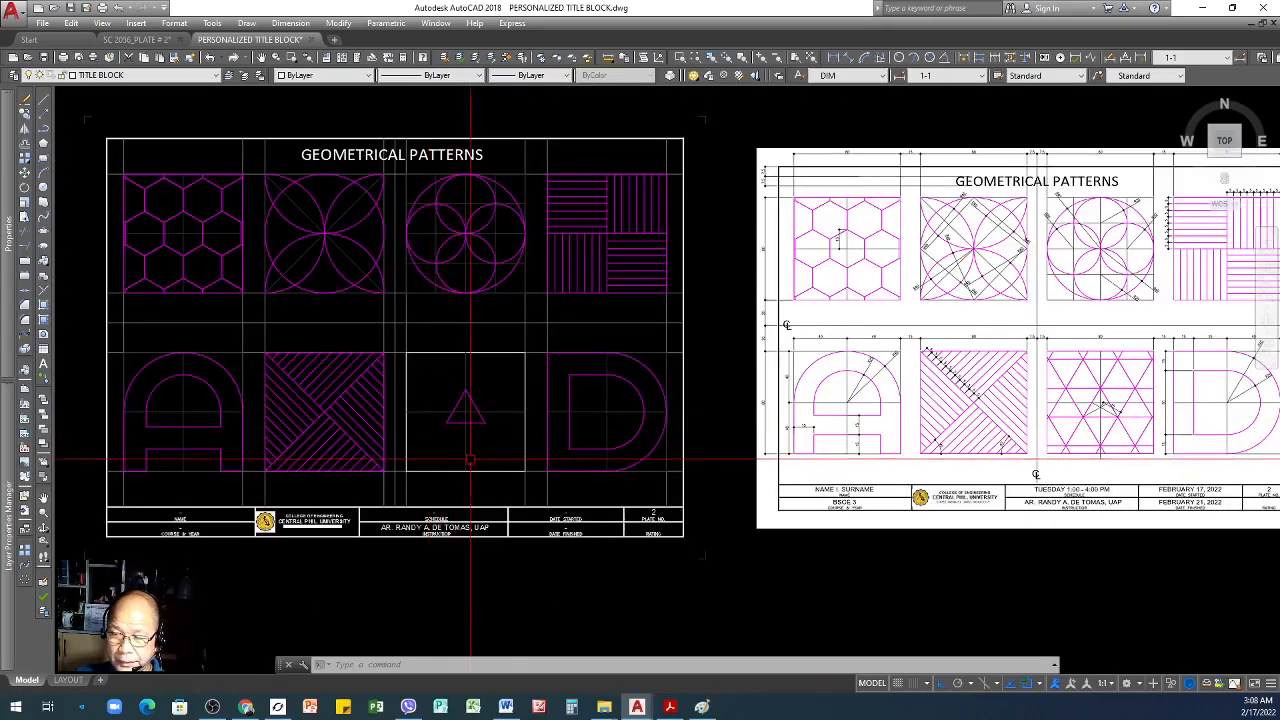
{"action": "scroll", "coordinate": [466, 430], "scroll_direction": "up", "scroll_amount": 2}
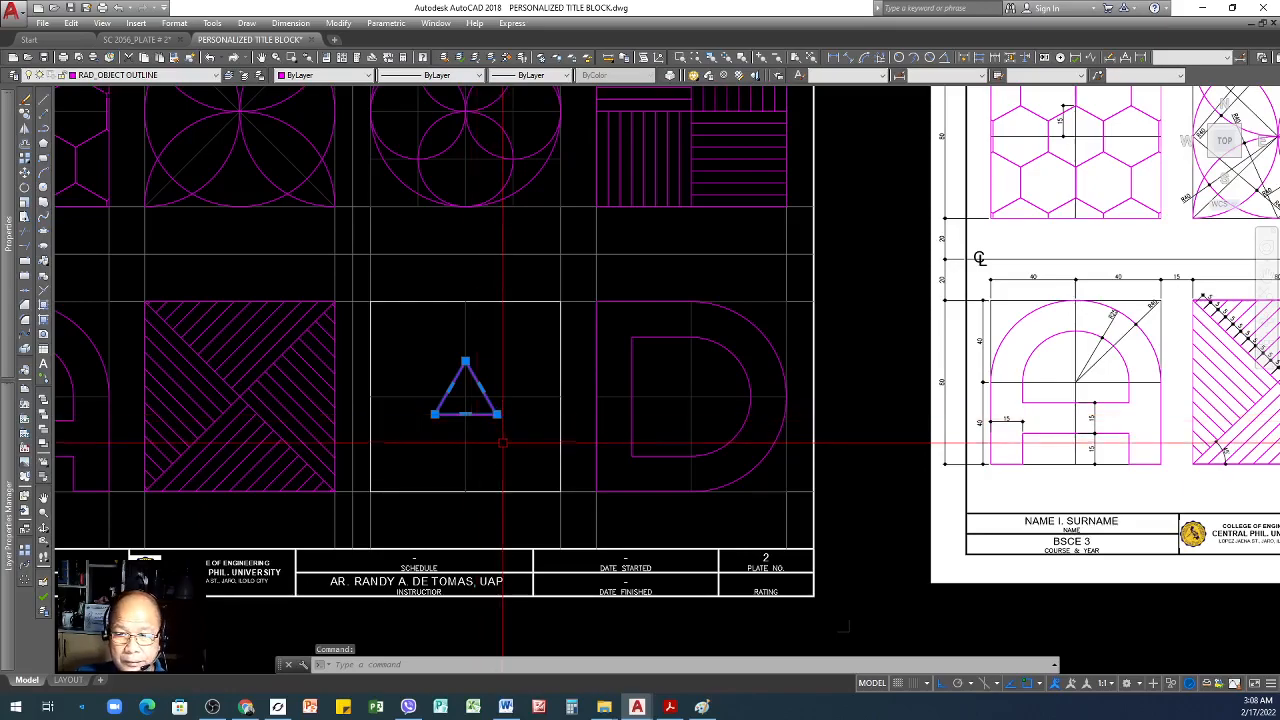
{"action": "type", "text": "co"}
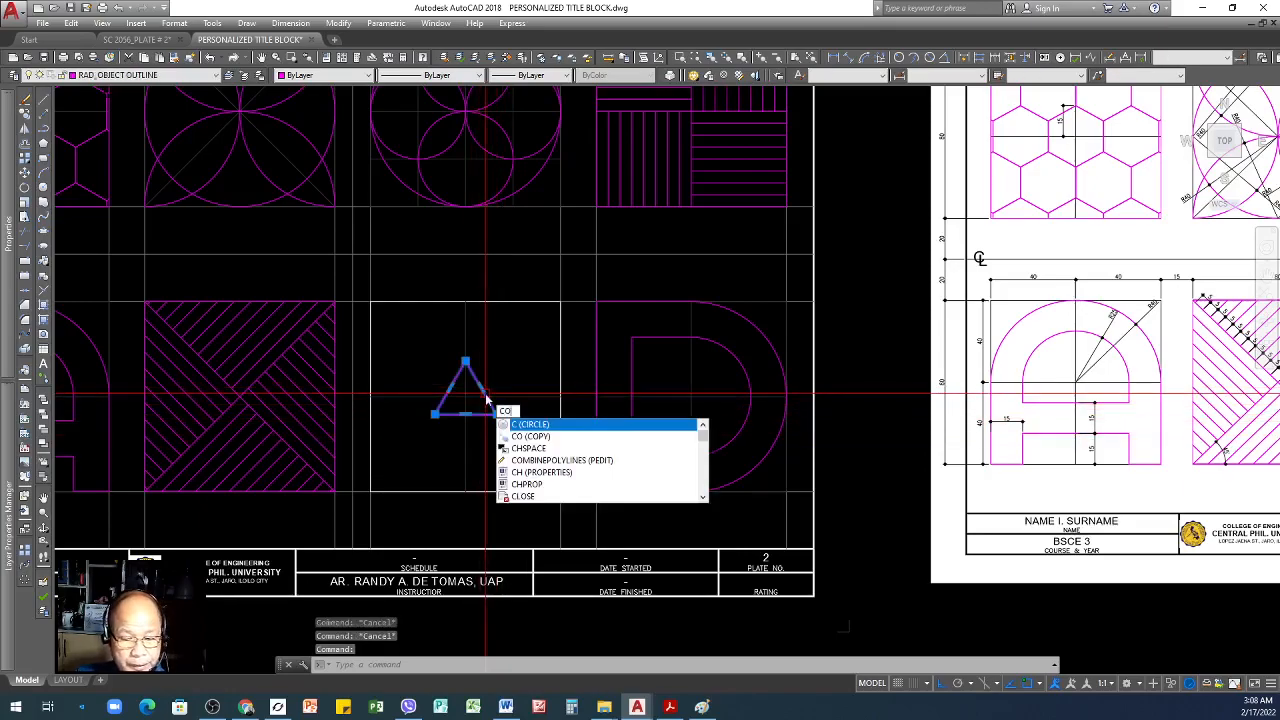
{"action": "key", "text": "Return"}
{"action": "scroll", "coordinate": [500, 430], "scroll_direction": "up", "scroll_amount": 3}
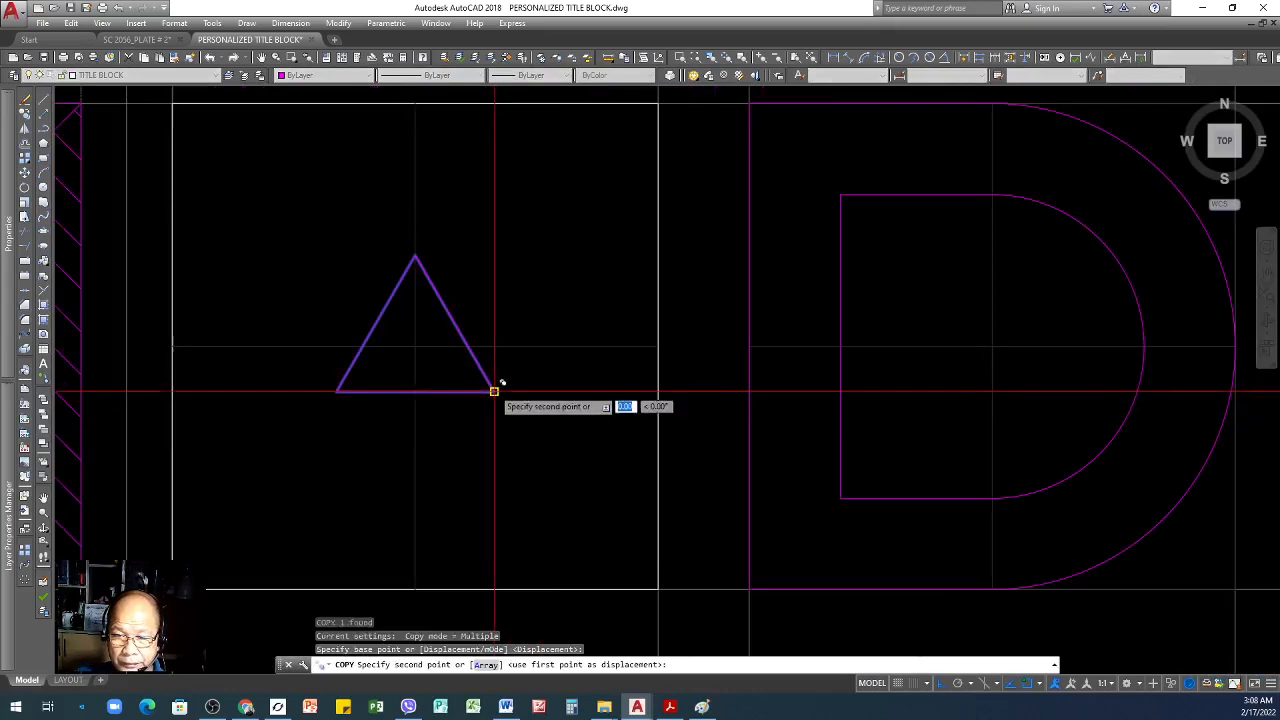
{"action": "left_click", "coordinate": [336, 390]}
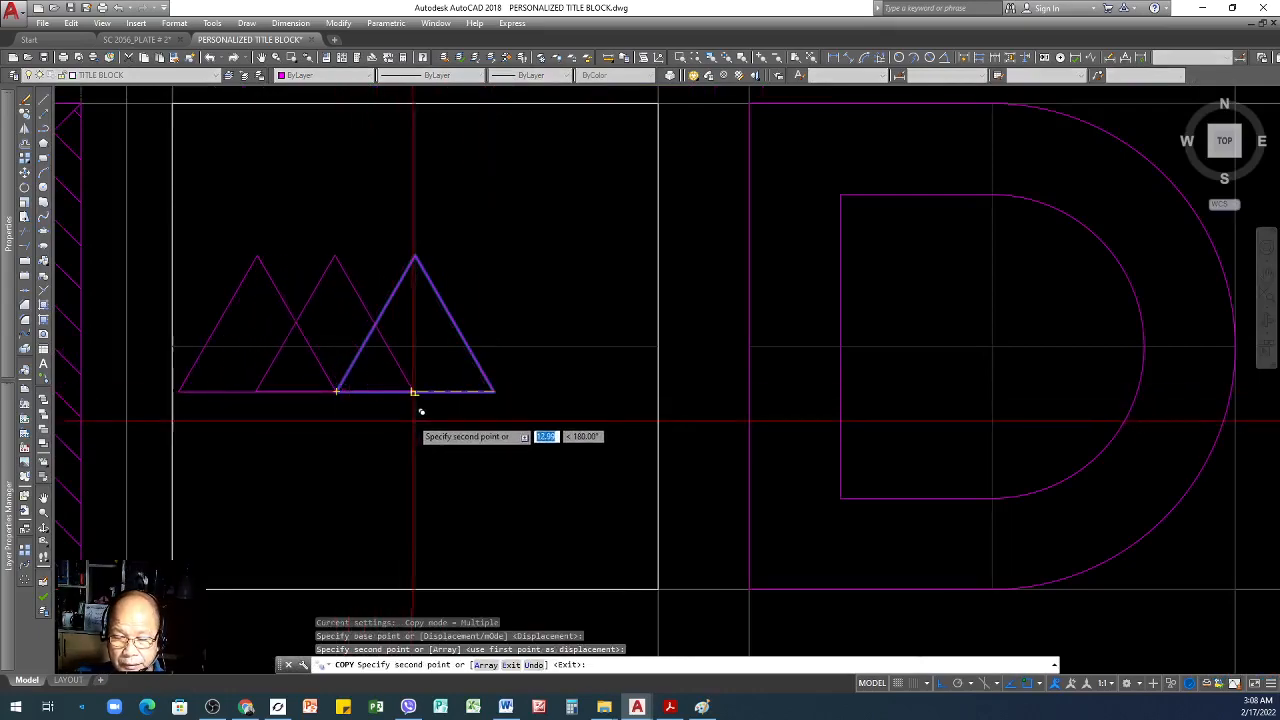
{"action": "key", "text": "Return"}
- Copy the left triangle to the right of the centre triangle, from its bottom-left corner to the centre triangle's bottom-right corner
{"action": "left_click", "coordinate": [323, 369]}
{"action": "key", "text": "Return"}
{"action": "left_click", "coordinate": [179, 389]}
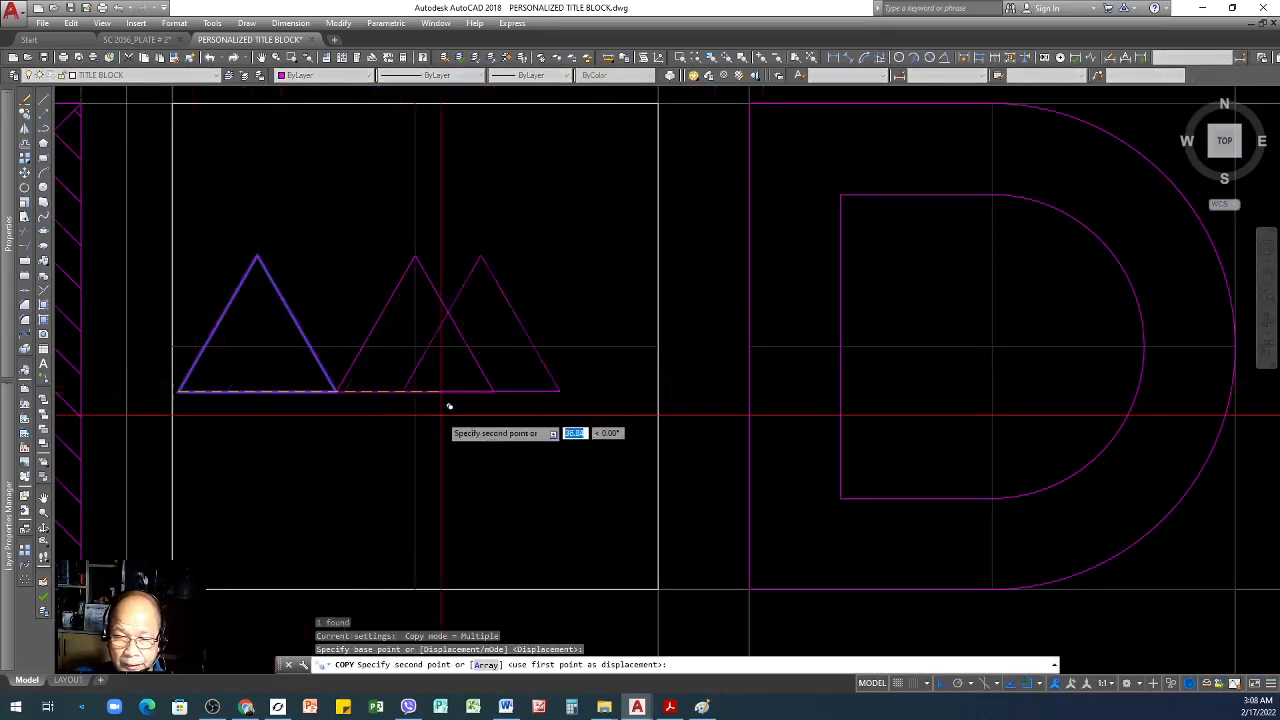
{"action": "left_click", "coordinate": [494, 390]}
{"action": "key", "text": "Return"}
- Examine how the rows of triangles are arranged in the reference sheet's triangle pattern
{"action": "scroll", "coordinate": [494, 390], "scroll_direction": "down", "scroll_amount": 6}
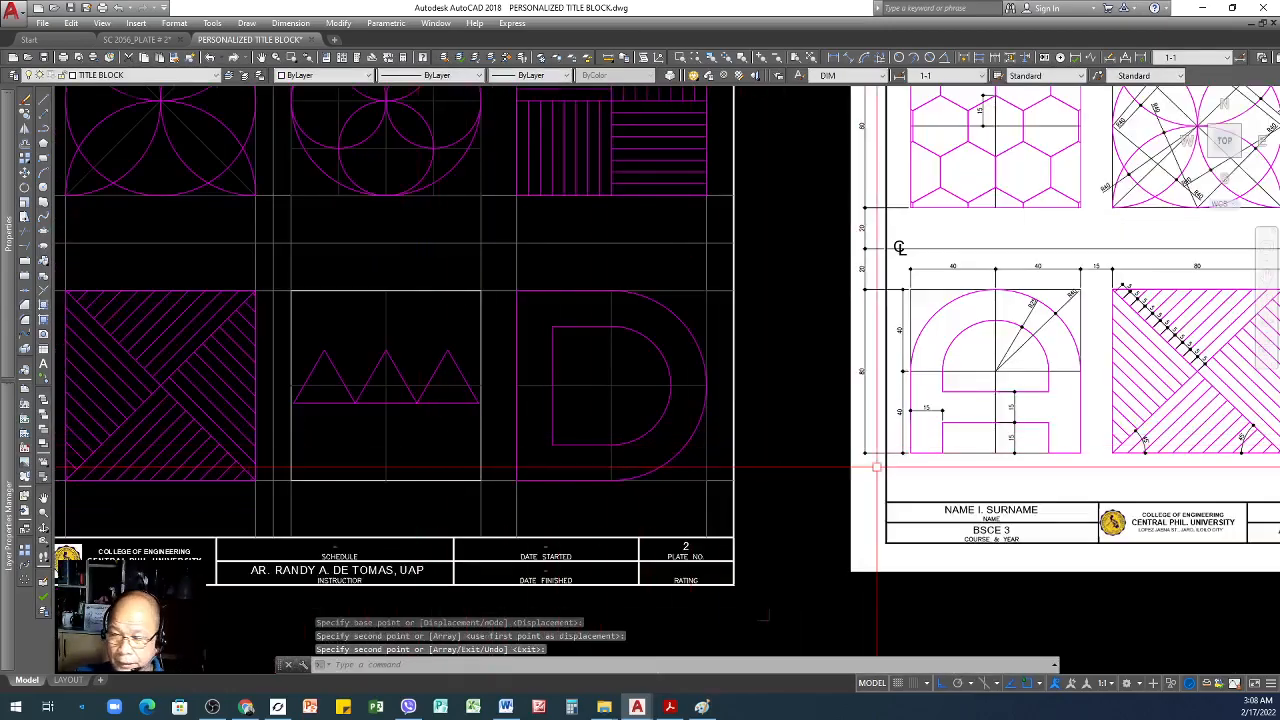
{"action": "scroll", "coordinate": [1083, 416], "scroll_direction": "up", "scroll_amount": 2}
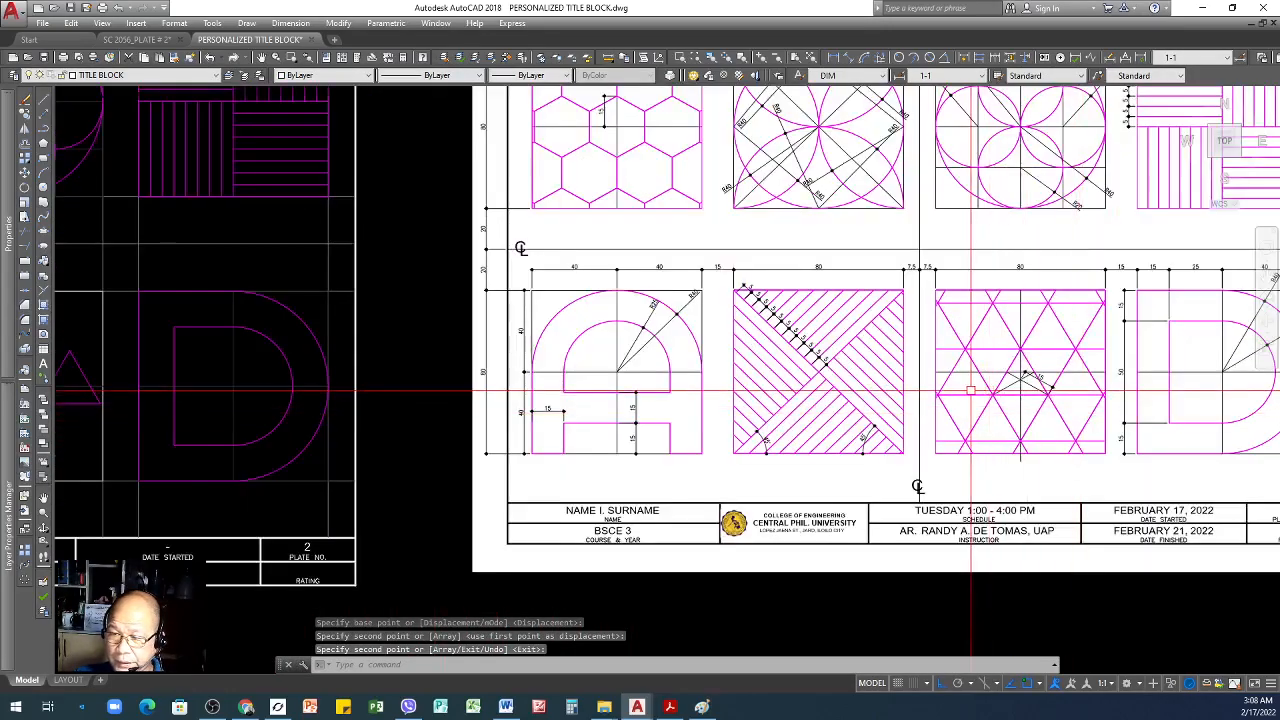
{"action": "scroll", "coordinate": [938, 394], "scroll_direction": "up", "scroll_amount": 4}
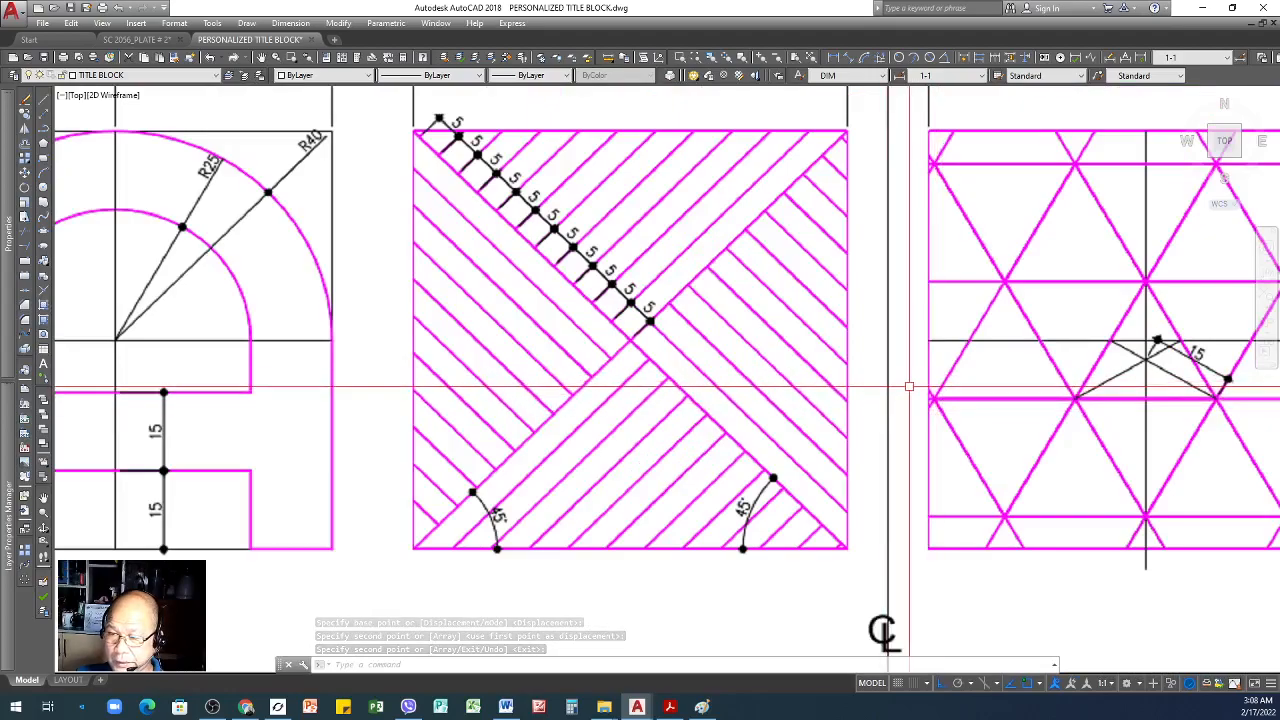
{"action": "scroll", "coordinate": [917, 403], "scroll_direction": "down", "scroll_amount": 4}
{"action": "scroll", "coordinate": [1088, 388], "scroll_direction": "up", "scroll_amount": 4}
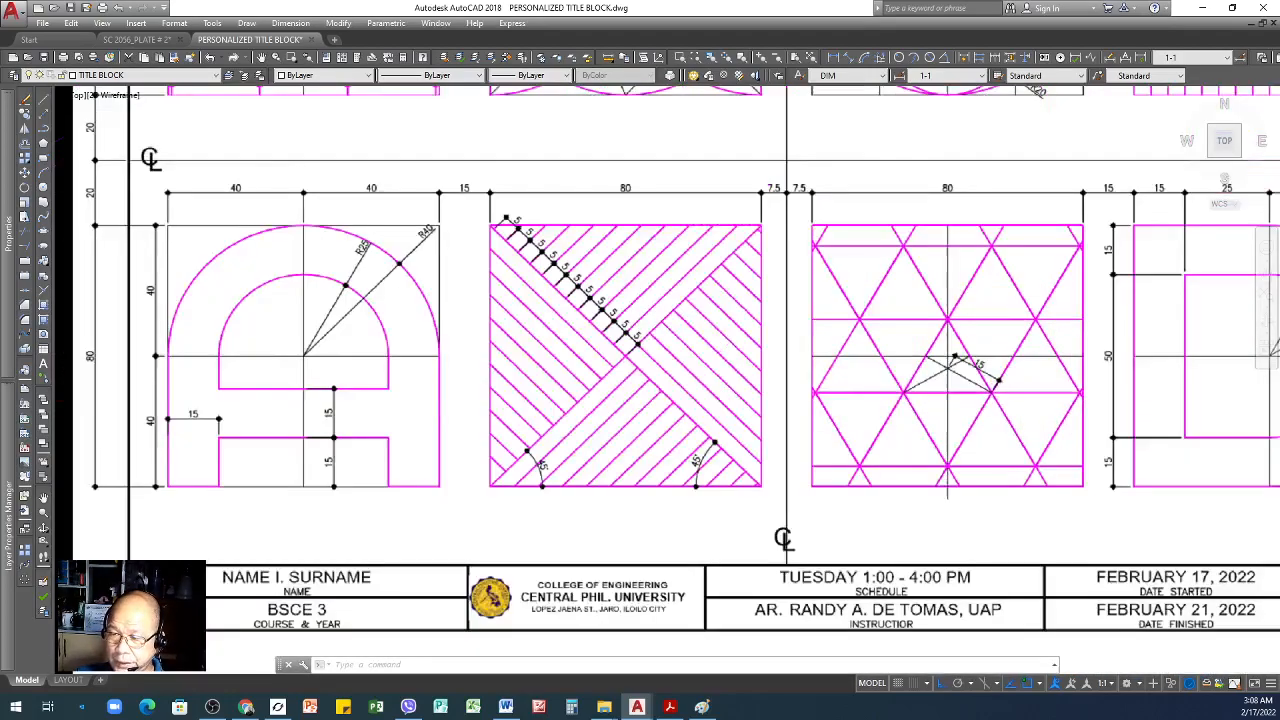
{"action": "scroll", "coordinate": [1088, 388], "scroll_direction": "down", "scroll_amount": 4}
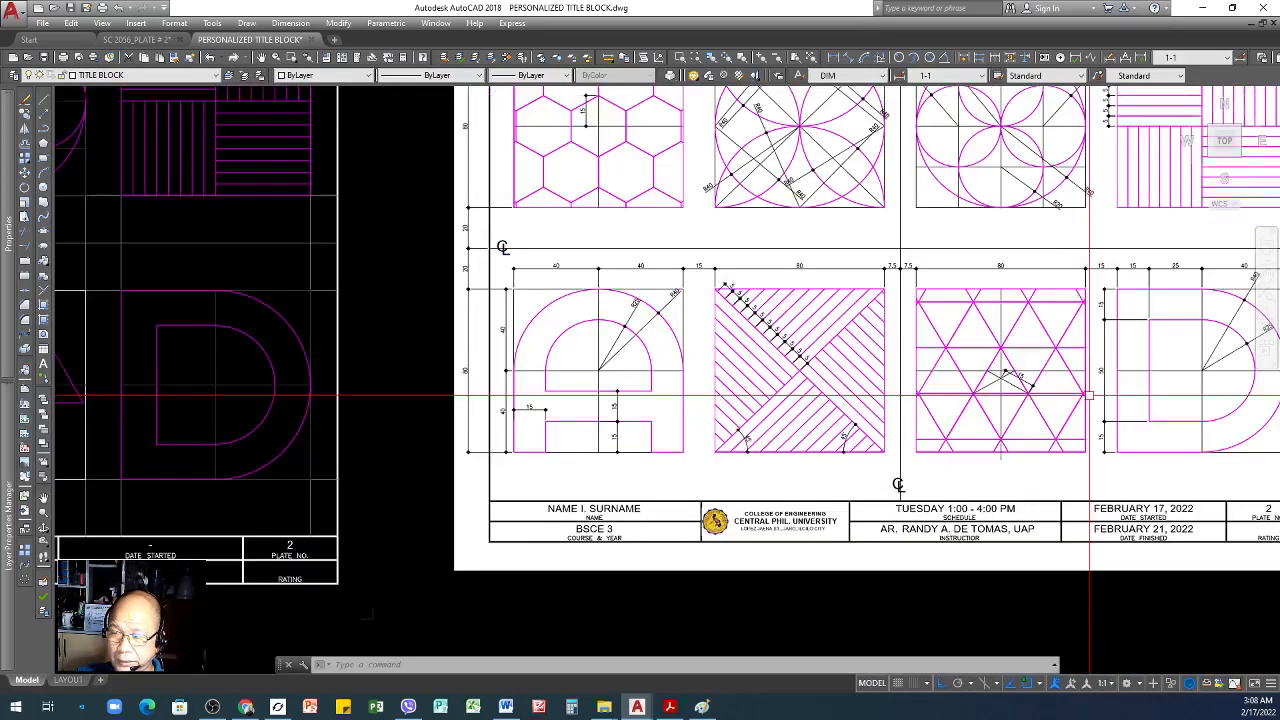
{"action": "scroll", "coordinate": [547, 383], "scroll_direction": "down", "scroll_amount": 4}
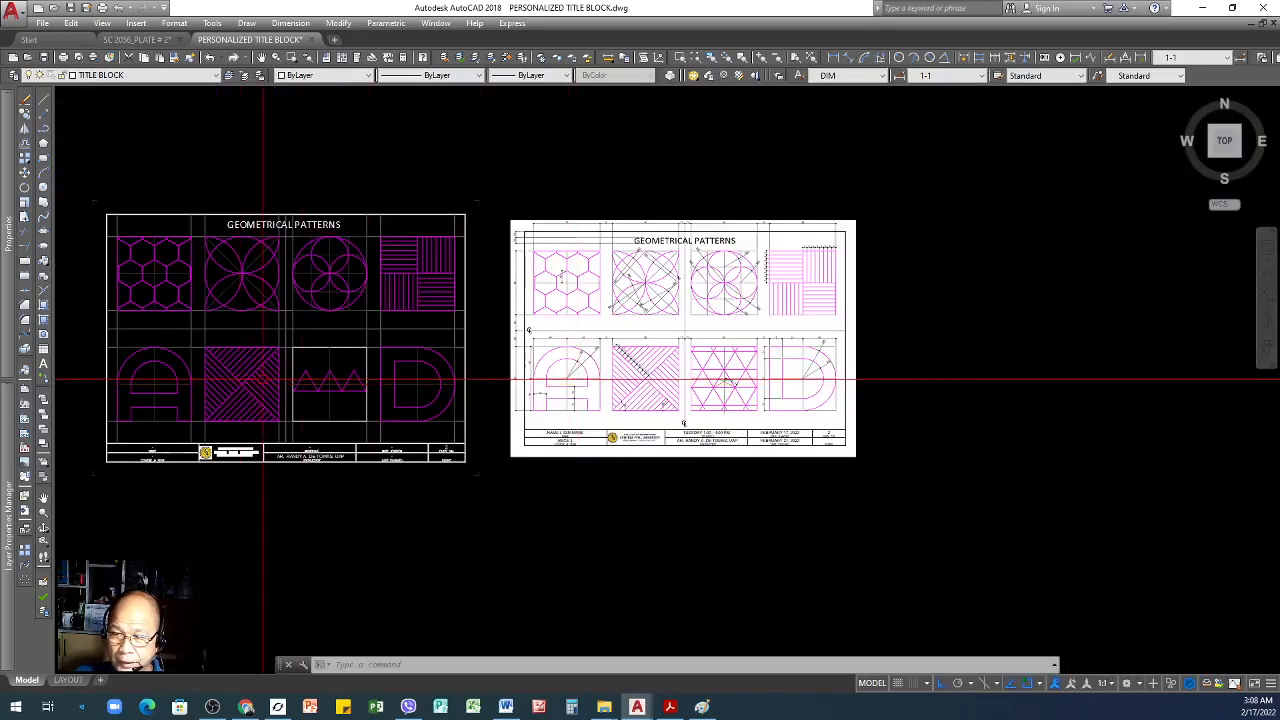
- Copy the row of three triangles upward, placing its bottom-right corner on the right triangle's apex
{"action": "scroll", "coordinate": [264, 380], "scroll_direction": "up", "scroll_amount": 2}
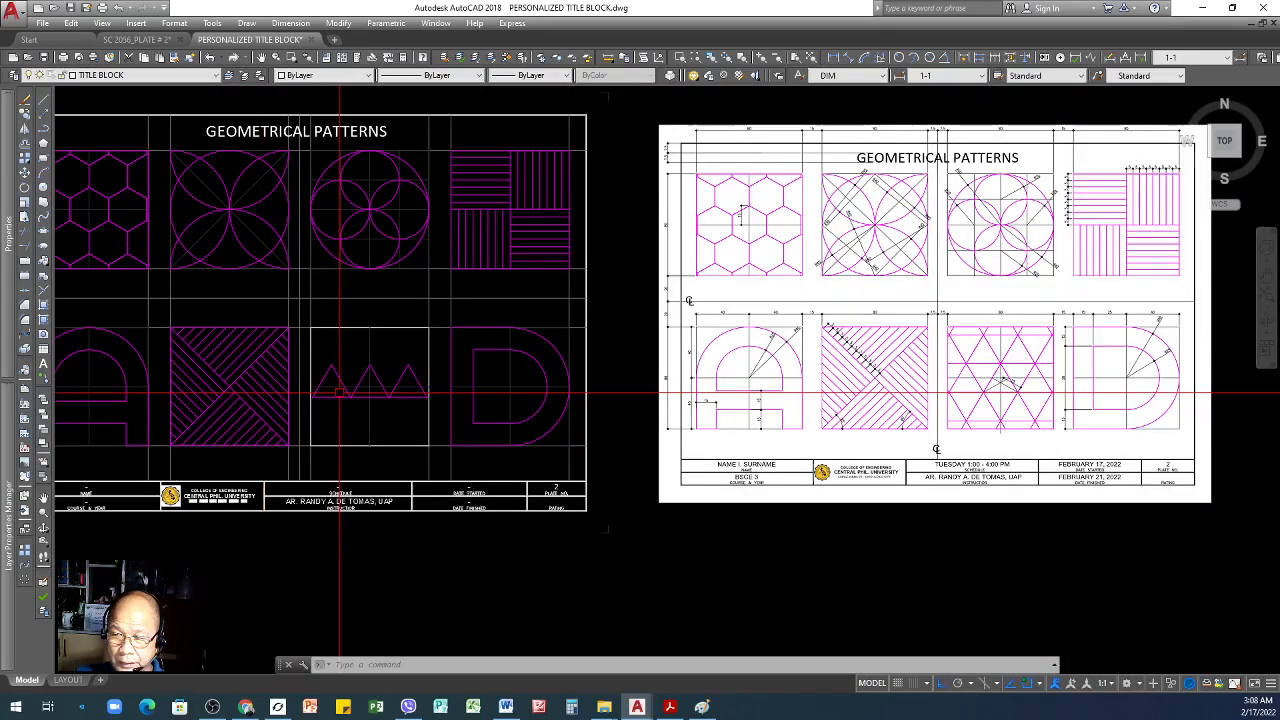
{"action": "scroll", "coordinate": [340, 393], "scroll_direction": "up", "scroll_amount": 4}
{"action": "left_click", "coordinate": [488, 337]}
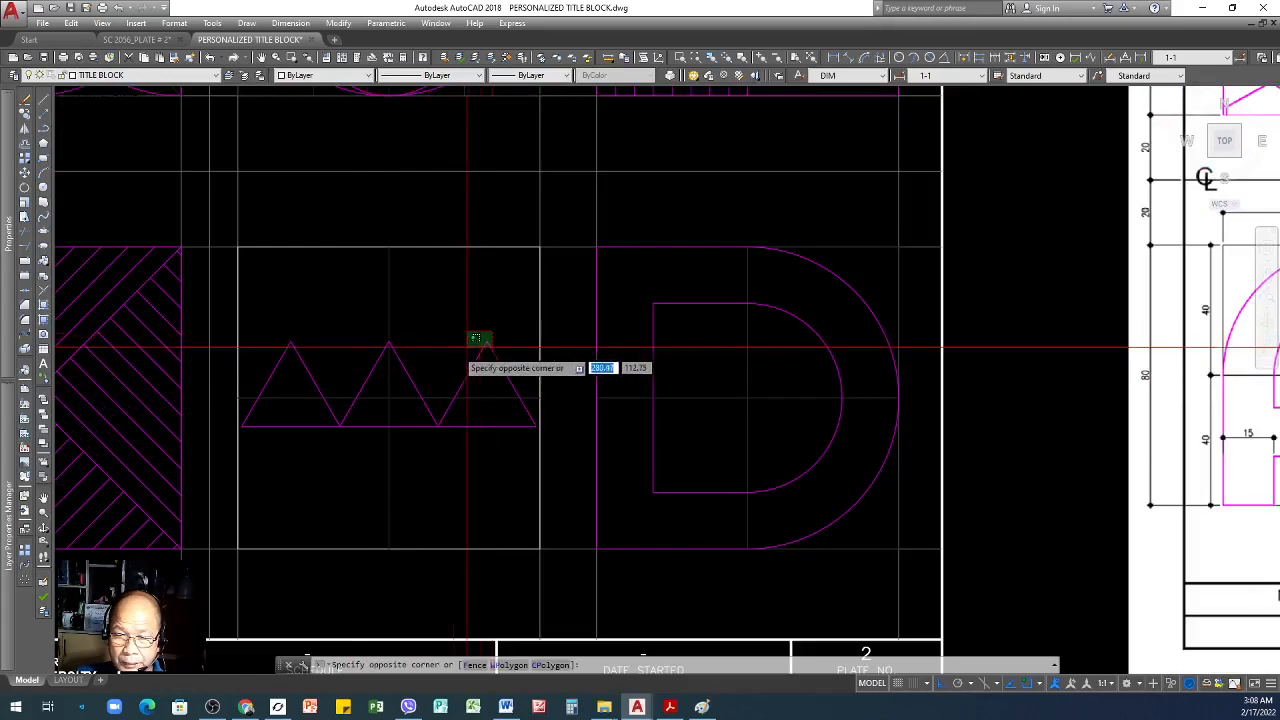
{"action": "left_click", "coordinate": [406, 383]}
{"action": "left_click", "coordinate": [343, 344]}
{"action": "left_click", "coordinate": [291, 382]}
{"action": "type", "text": "co"}
{"action": "key", "text": "Return"}
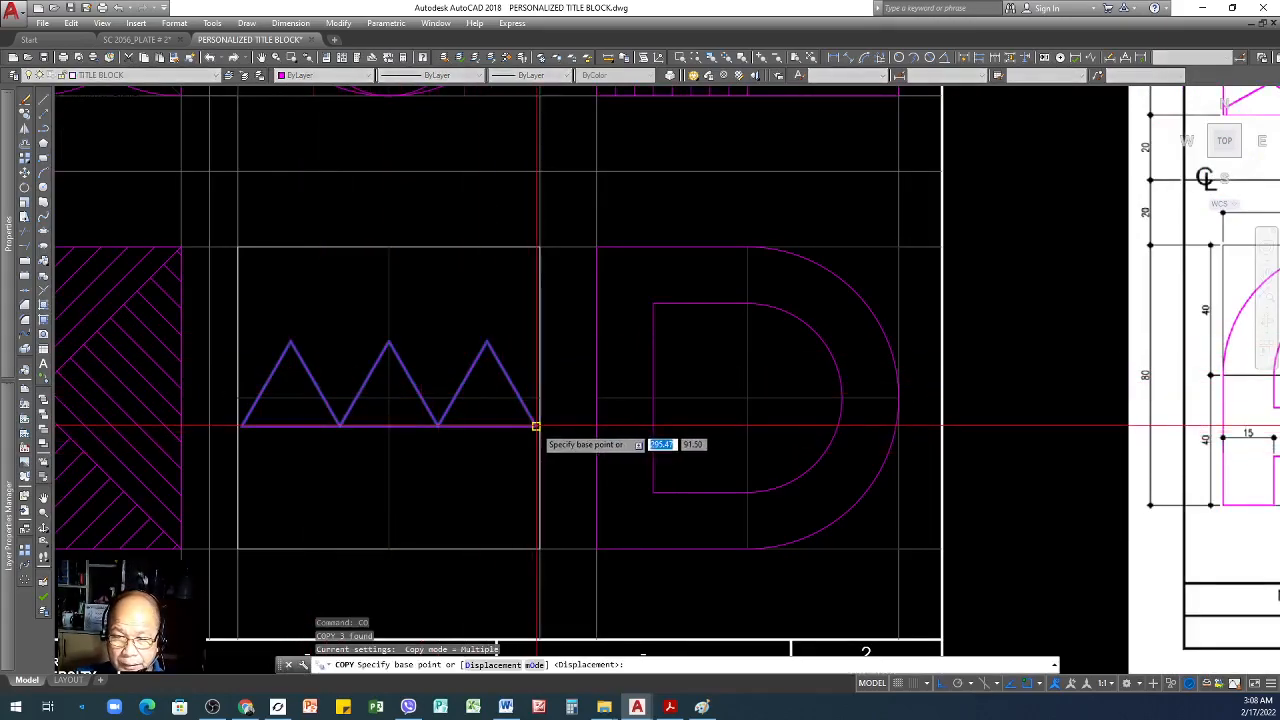
{"action": "left_click", "coordinate": [537, 425]}
{"action": "left_click", "coordinate": [489, 334]}
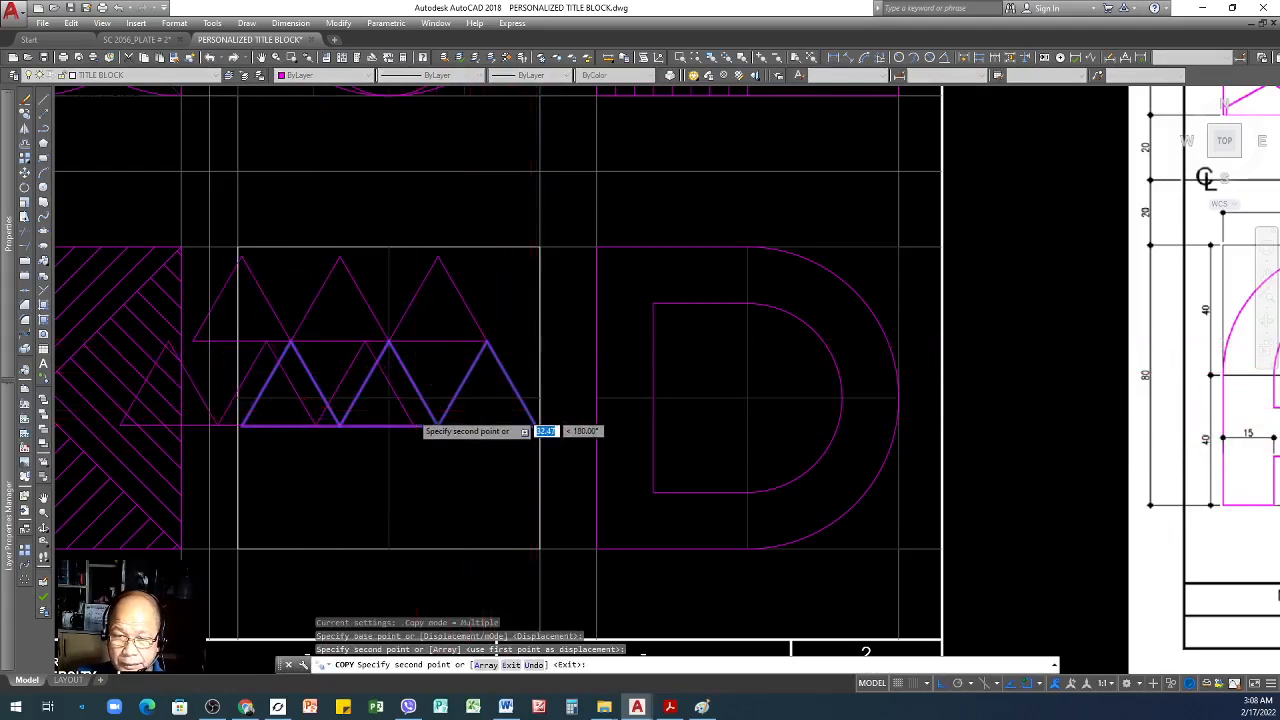
- Copy the upper row's rightmost triangle one base width to the right, extending it past the square's right edge
{"action": "scroll", "coordinate": [412, 414], "scroll_direction": "down", "scroll_amount": 4}
{"action": "scroll", "coordinate": [443, 427], "scroll_direction": "up", "scroll_amount": 4}
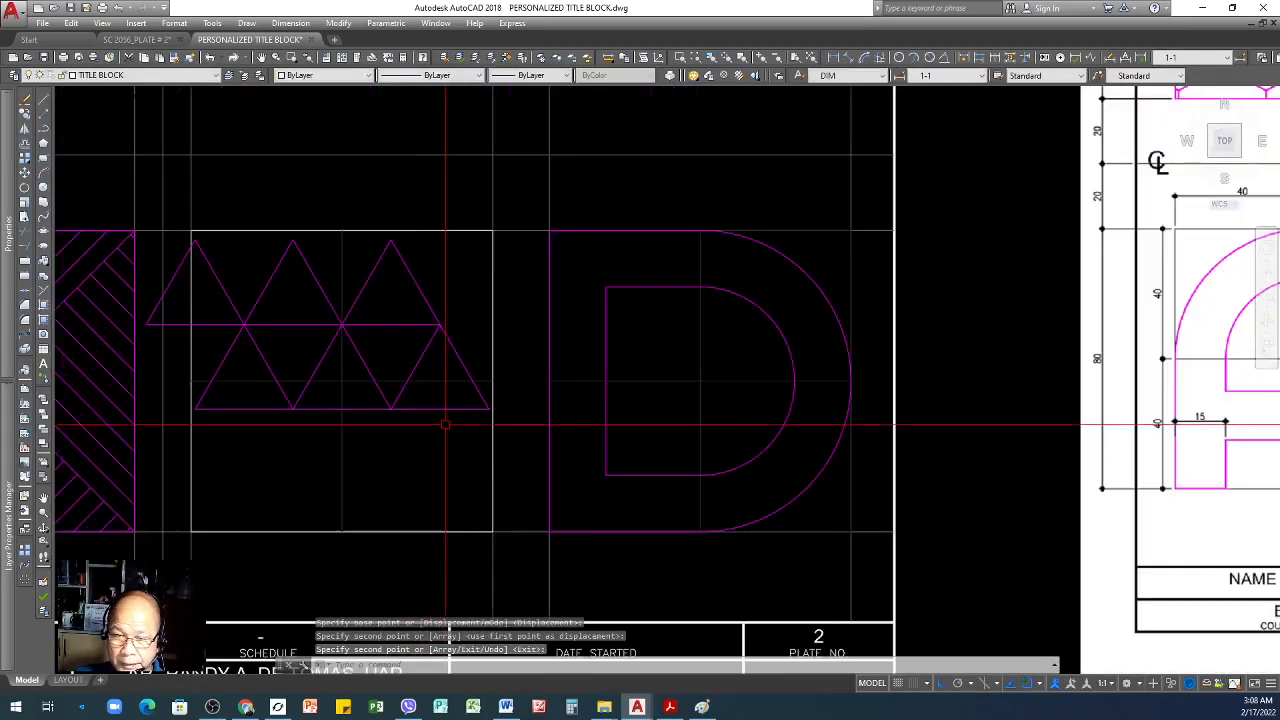
{"action": "left_click", "coordinate": [427, 267]}
{"action": "left_click", "coordinate": [400, 279]}
{"action": "type", "text": "co"}
{"action": "key", "text": "Return"}
{"action": "left_click", "coordinate": [342, 324]}
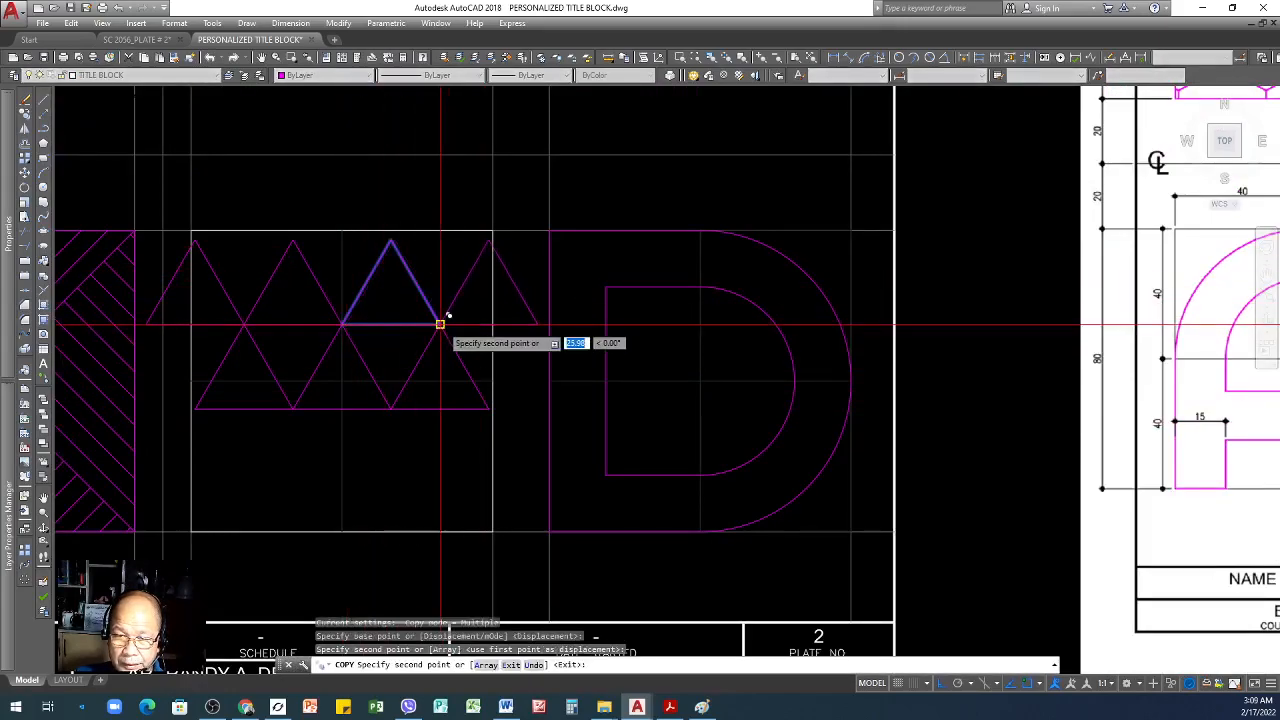
{"action": "left_click", "coordinate": [440, 324]}
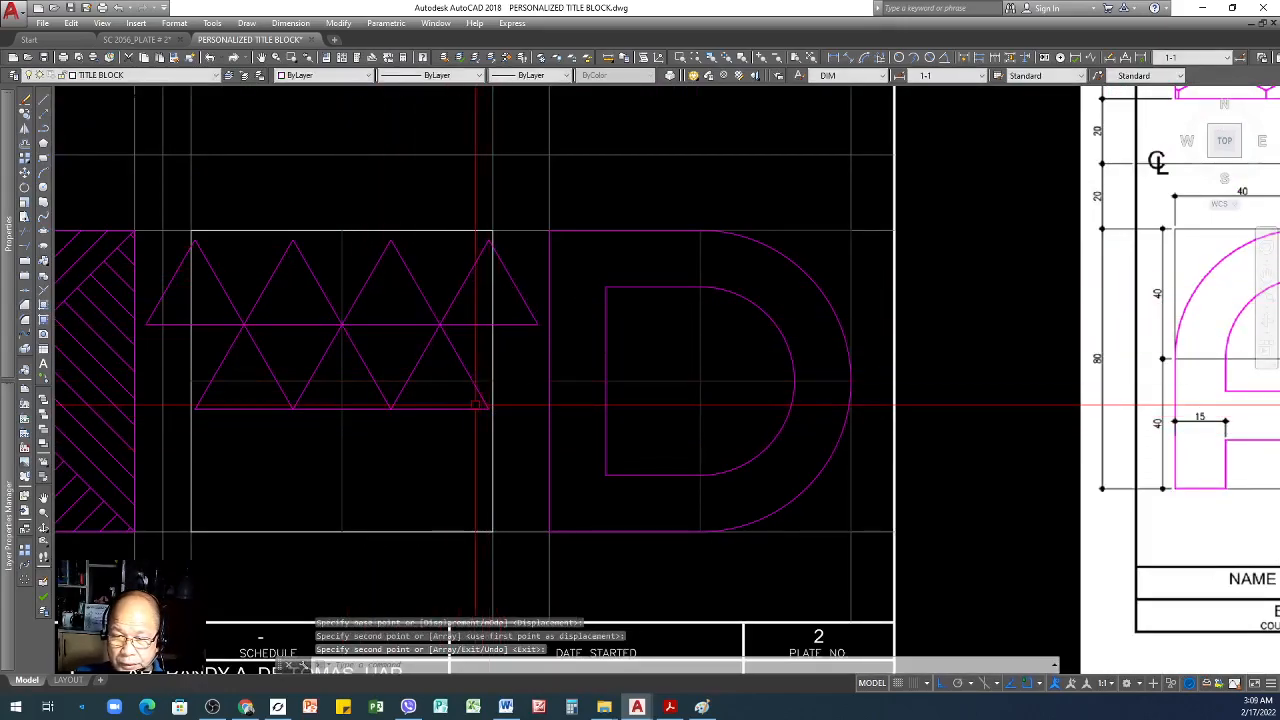
- Copy the middle row of three triangles downward, from the right triangle's apex to its bottom-right corner
{"action": "scroll", "coordinate": [478, 405], "scroll_direction": "down", "scroll_amount": 5}
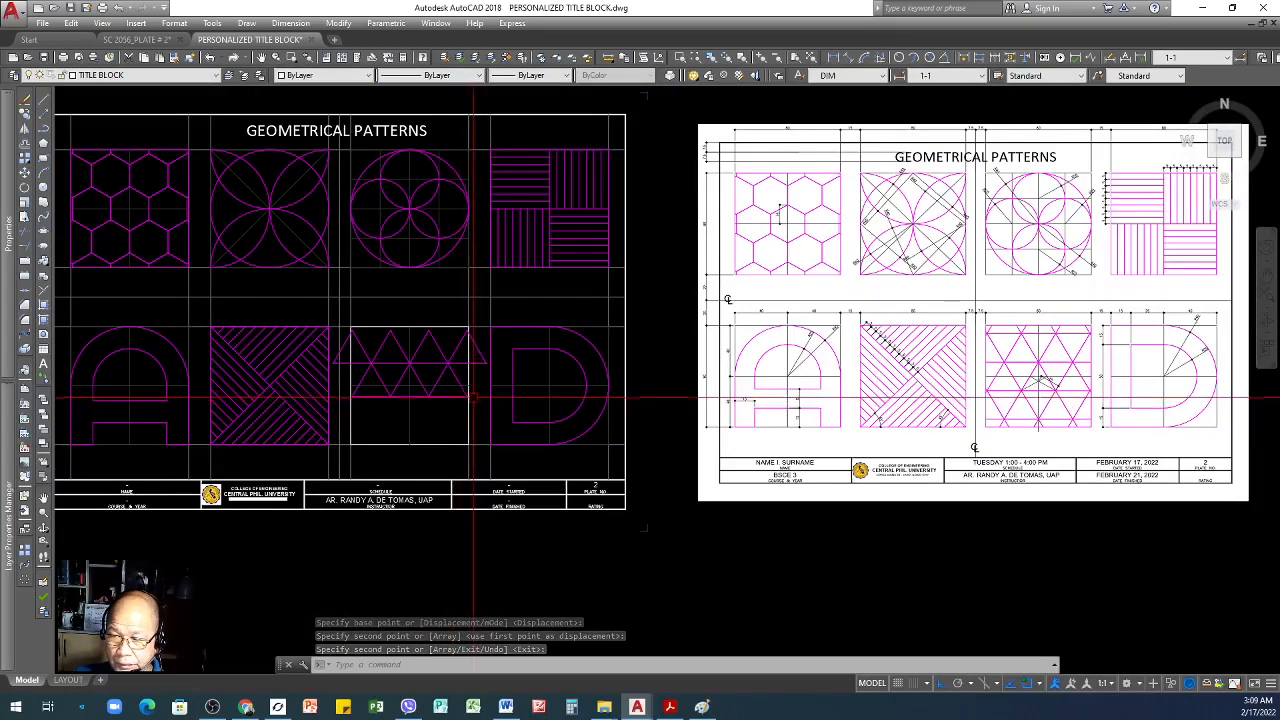
{"action": "scroll", "coordinate": [432, 398], "scroll_direction": "up", "scroll_amount": 4}
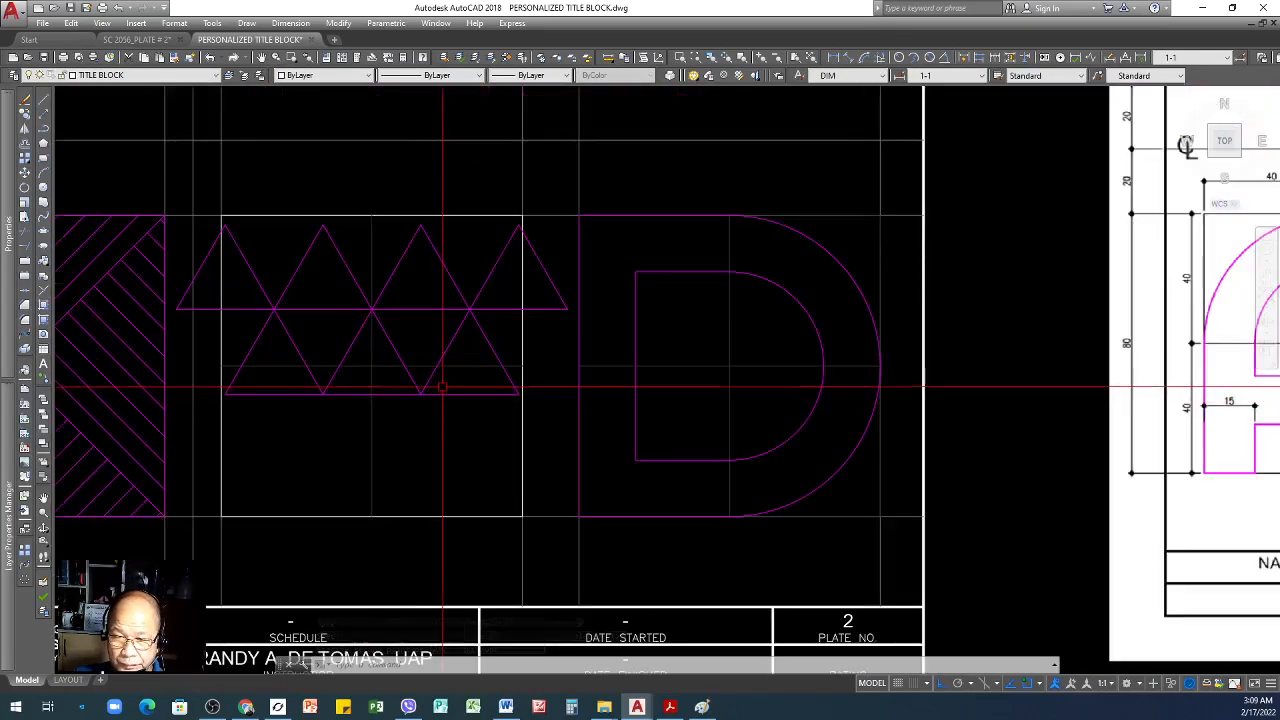
{"action": "left_click", "coordinate": [442, 385]}
{"action": "left_click", "coordinate": [397, 405]}
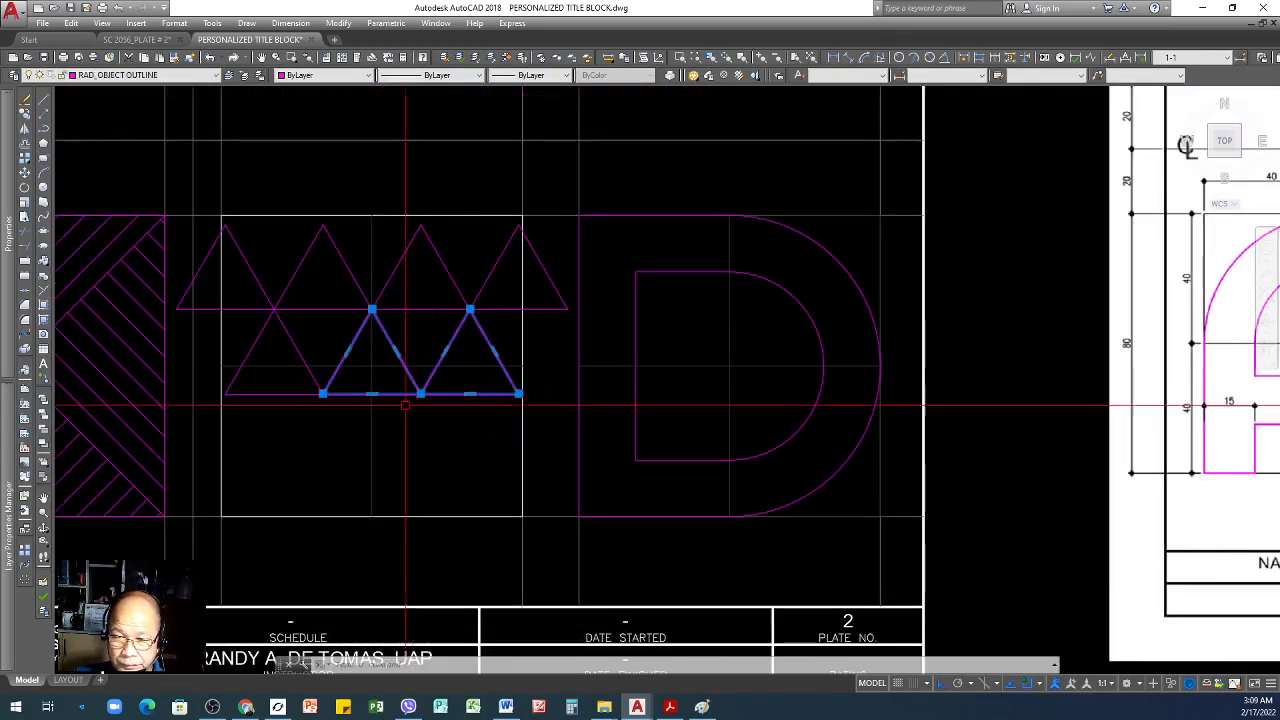
{"action": "left_click", "coordinate": [296, 386]}
{"action": "left_click", "coordinate": [267, 413]}
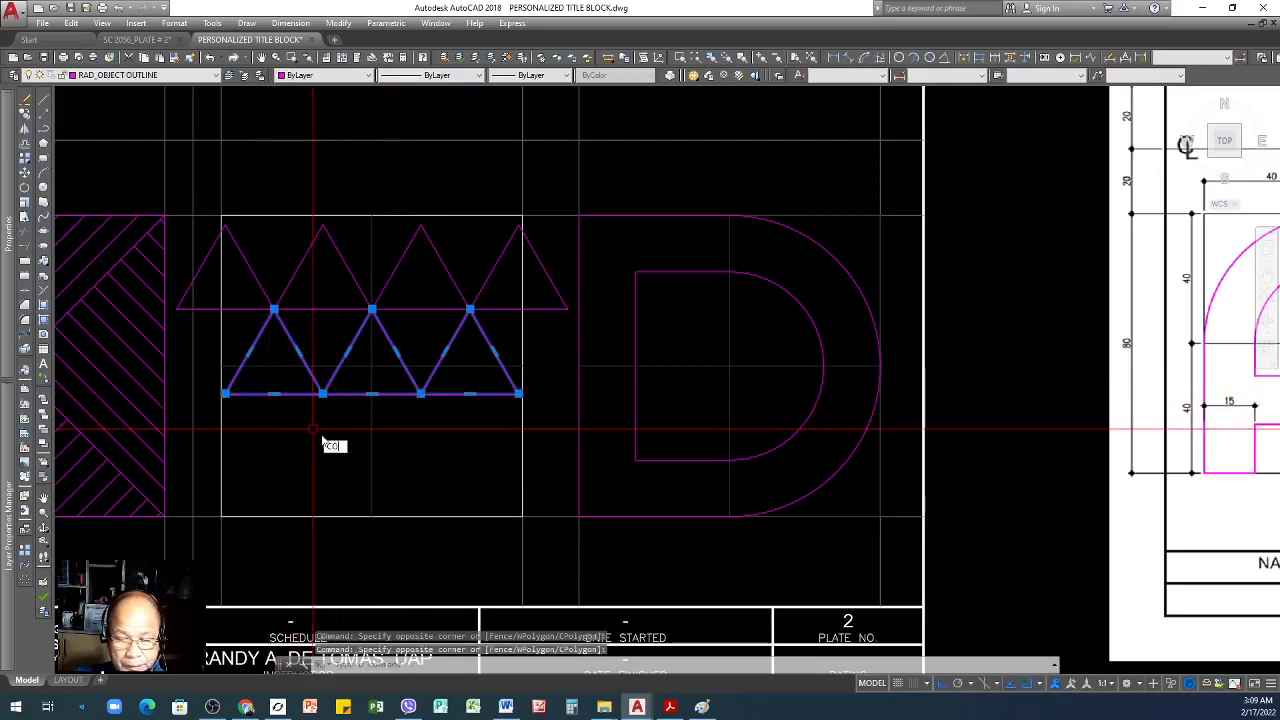
{"action": "key", "text": "Return"}
{"action": "left_click", "coordinate": [469, 308]}
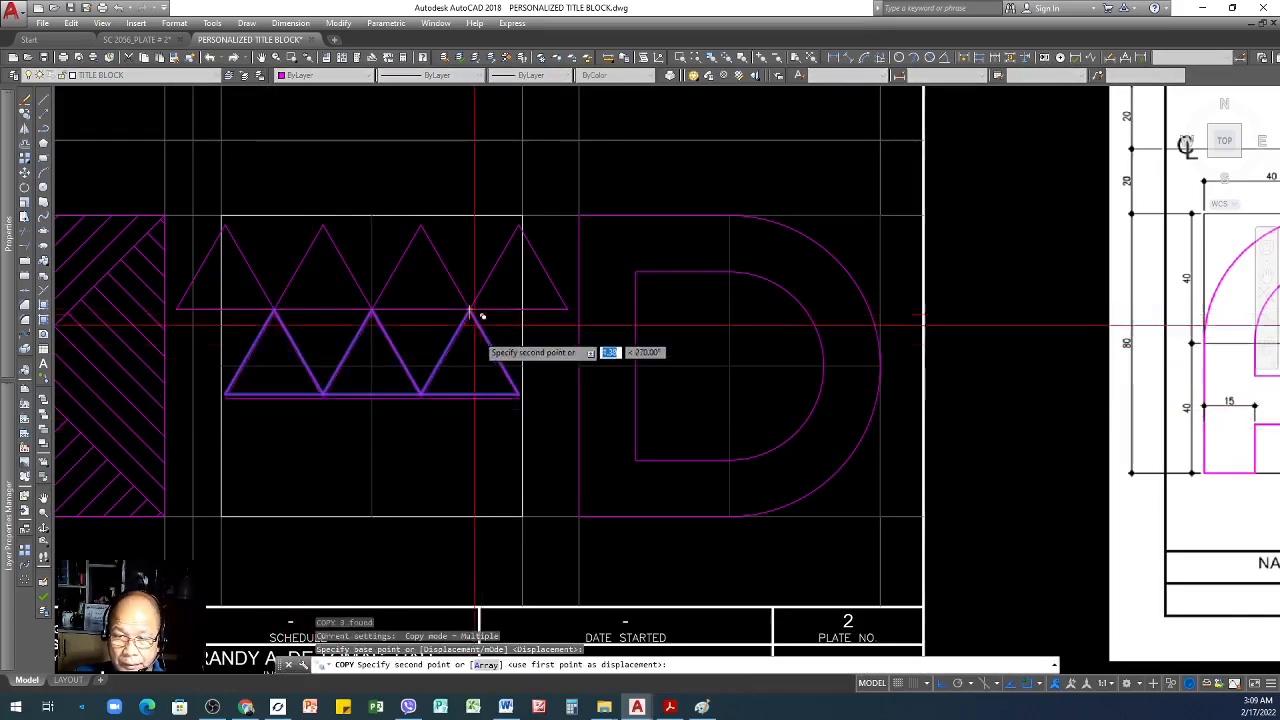
{"action": "left_click", "coordinate": [518, 395]}
{"action": "key", "text": "Return"}
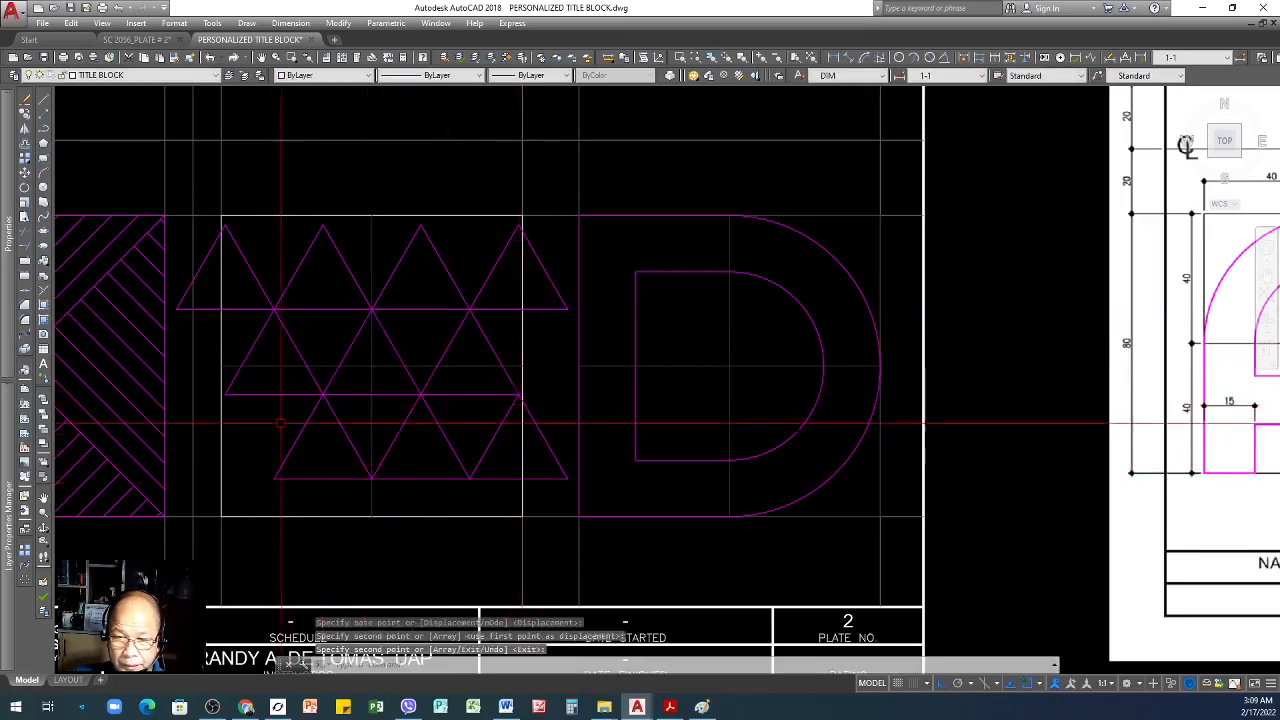
- Copy the bottom row's leftmost triangle one base width to the left, past the square's left edge
{"action": "left_click", "coordinate": [325, 415]}
{"action": "left_click", "coordinate": [277, 426]}
{"action": "type", "text": "co"}
{"action": "key", "text": "Return"}
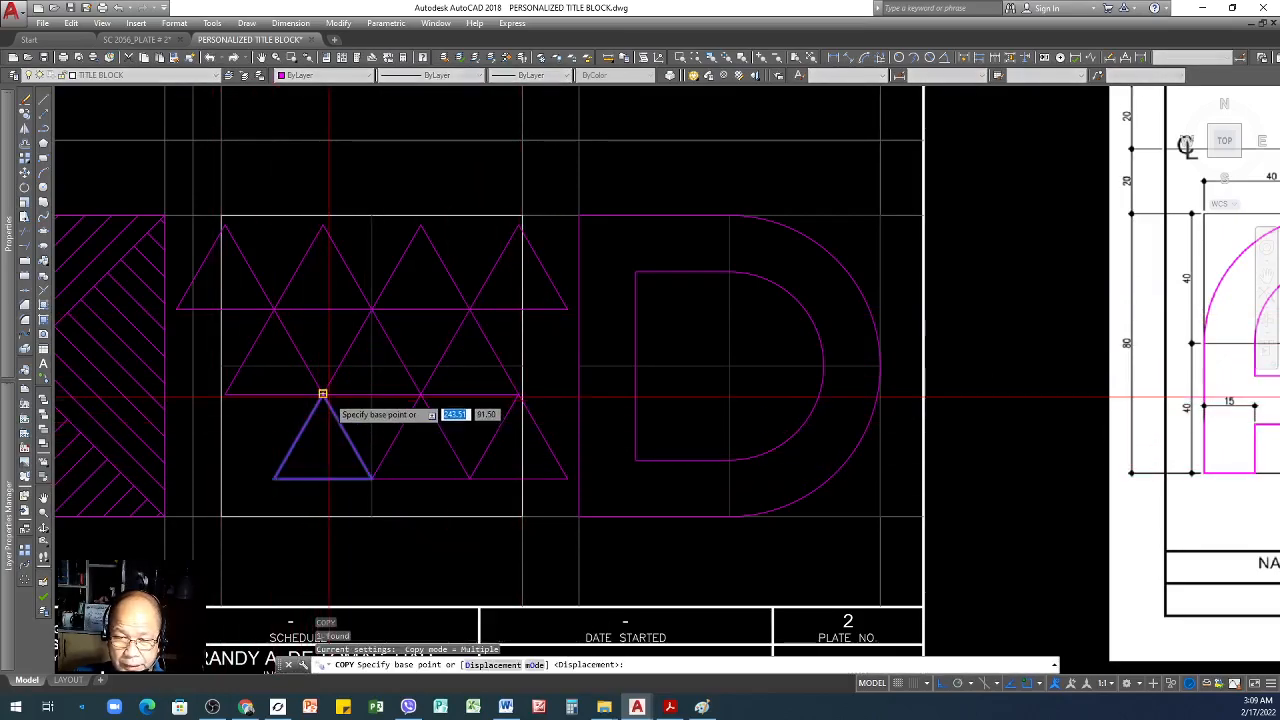
{"action": "left_click", "coordinate": [370, 470]}
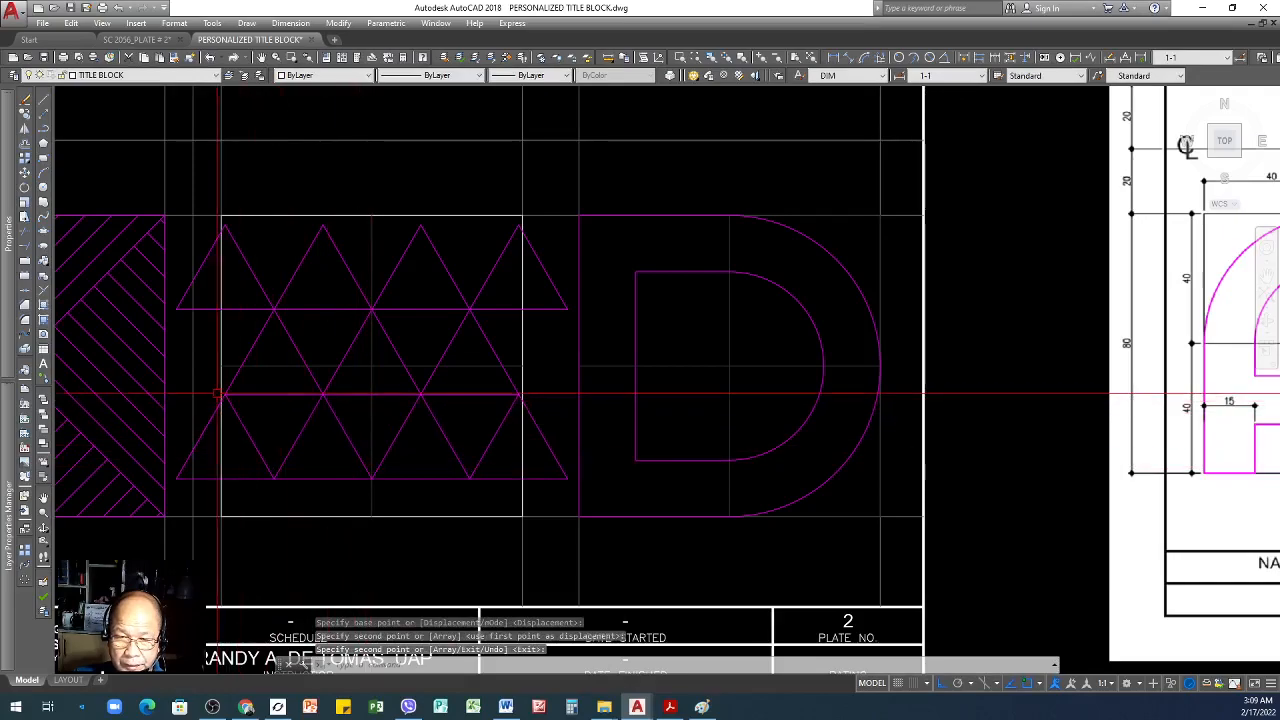
- Copy the middle row's rightmost triangle one base width to the right, from its bottom-left to its bottom-right corner
{"action": "scroll", "coordinate": [220, 395], "scroll_direction": "up", "scroll_amount": 4}
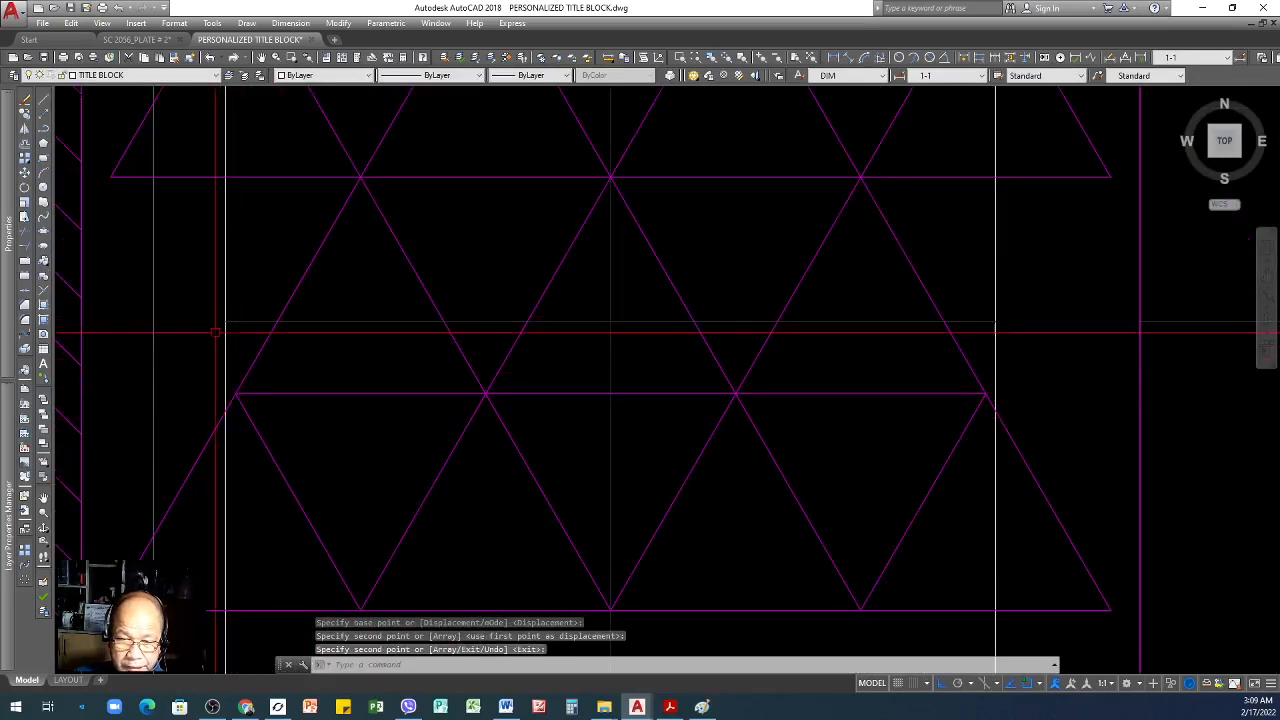
{"action": "scroll", "coordinate": [245, 400], "scroll_direction": "down", "scroll_amount": 4}
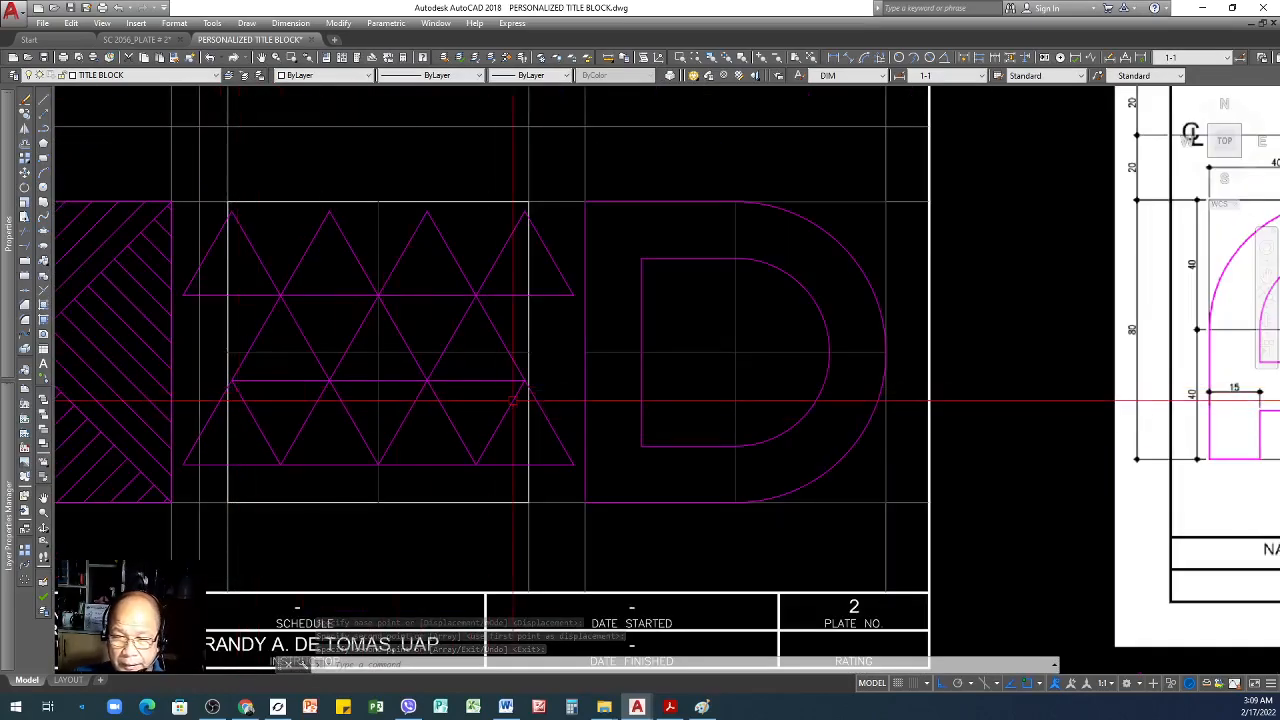
{"action": "scroll", "coordinate": [550, 370], "scroll_direction": "up", "scroll_amount": 7}
{"action": "scroll", "coordinate": [400, 440], "scroll_direction": "down", "scroll_amount": 4}
{"action": "left_click", "coordinate": [467, 339]}
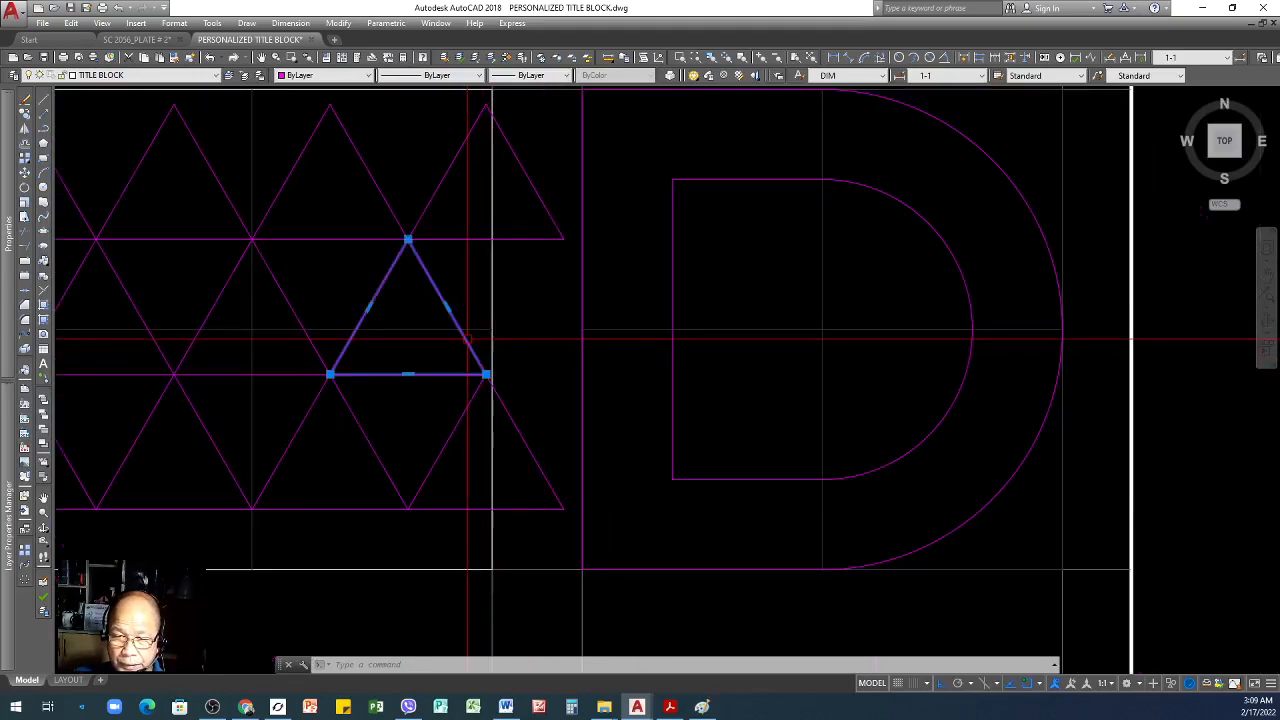
{"action": "type", "text": "co"}
{"action": "key", "text": "Return"}
{"action": "left_click", "coordinate": [330, 374]}
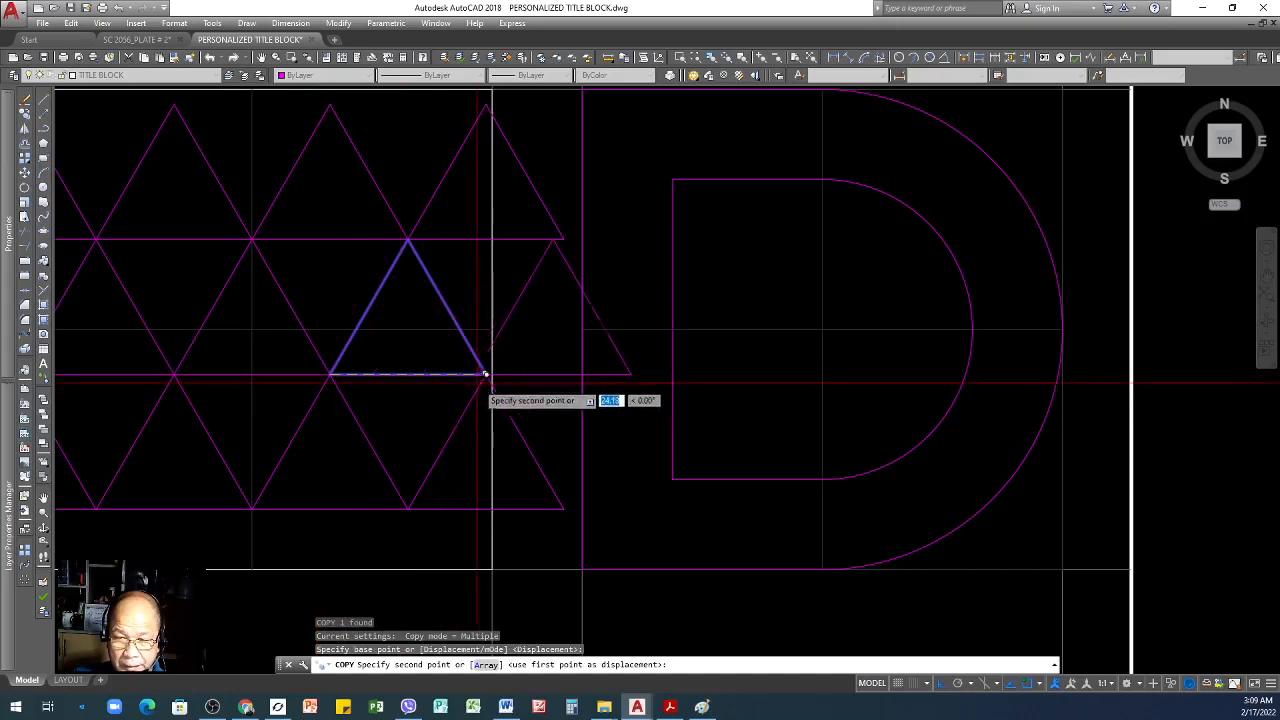
{"action": "left_click", "coordinate": [486, 374]}
{"action": "scroll", "coordinate": [525, 378], "scroll_direction": "down", "scroll_amount": 5}
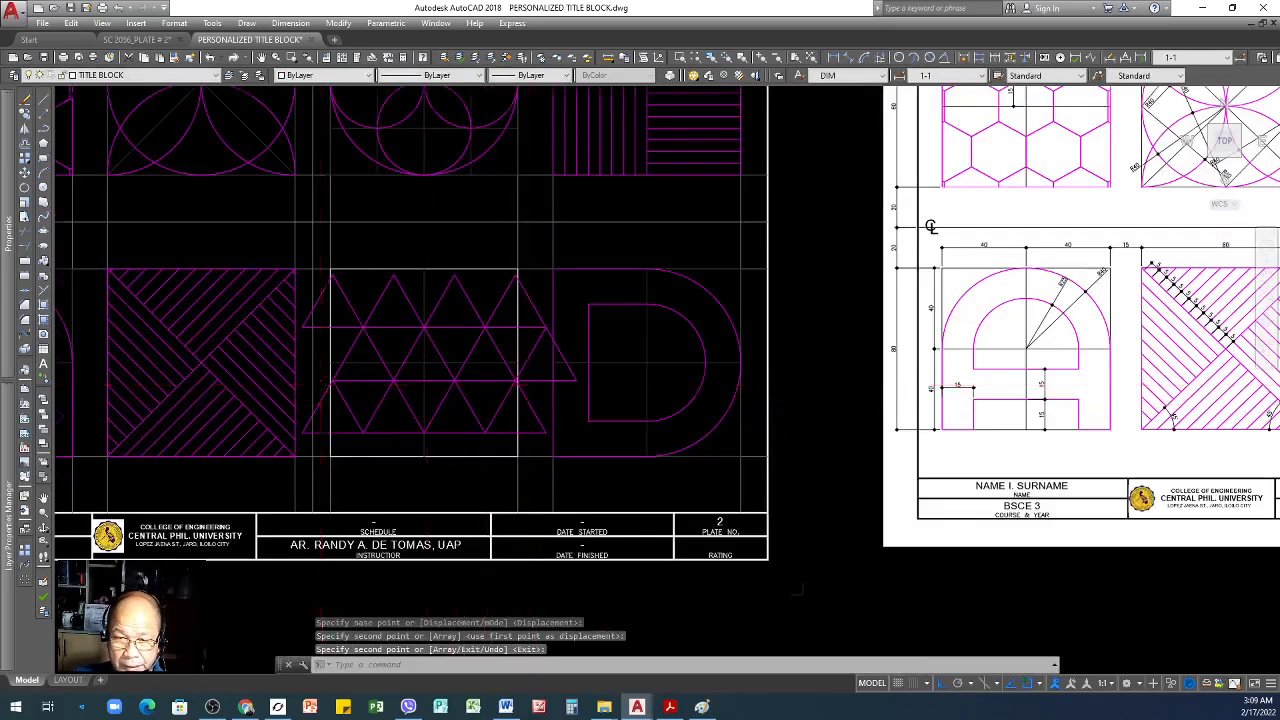
- Copy the middle row's leftmost triangle one base width to the left, from its bottom-right to its bottom-left corner
{"action": "scroll", "coordinate": [322, 384], "scroll_direction": "up", "scroll_amount": 4}
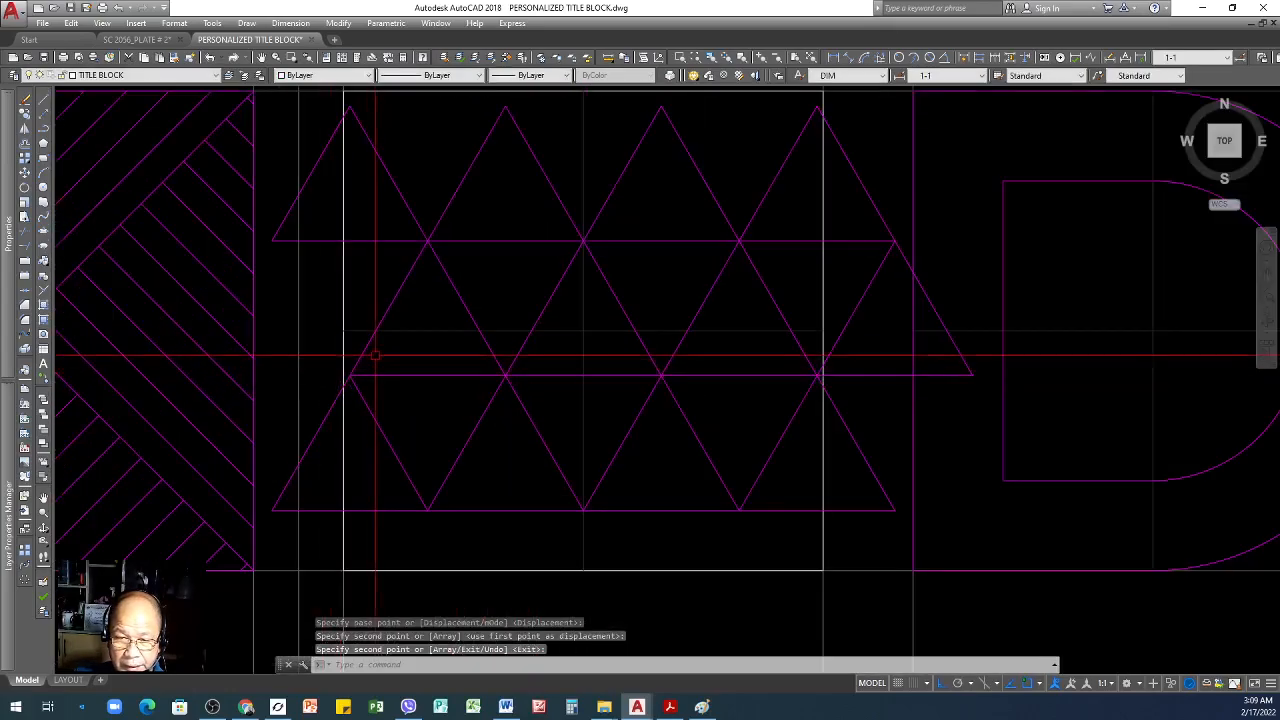
{"action": "left_click", "coordinate": [505, 376]}
{"action": "left_click", "coordinate": [349, 375]}
{"action": "scroll", "coordinate": [434, 490], "scroll_direction": "down", "scroll_amount": 5}
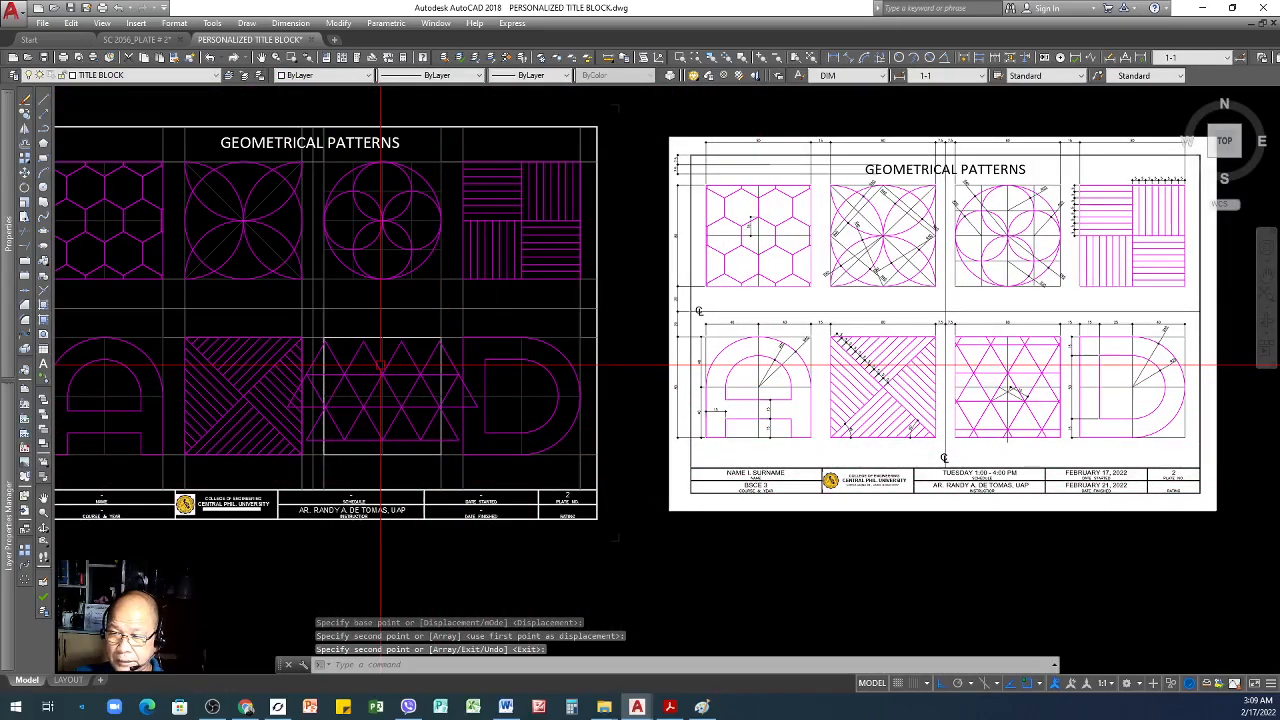
- Compare the rows of triangles in the lower row's third square with the same pattern on the reference sheet
{"action": "scroll", "coordinate": [381, 365], "scroll_direction": "up", "scroll_amount": 2}
{"action": "scroll", "coordinate": [384, 362], "scroll_direction": "down", "scroll_amount": 2}
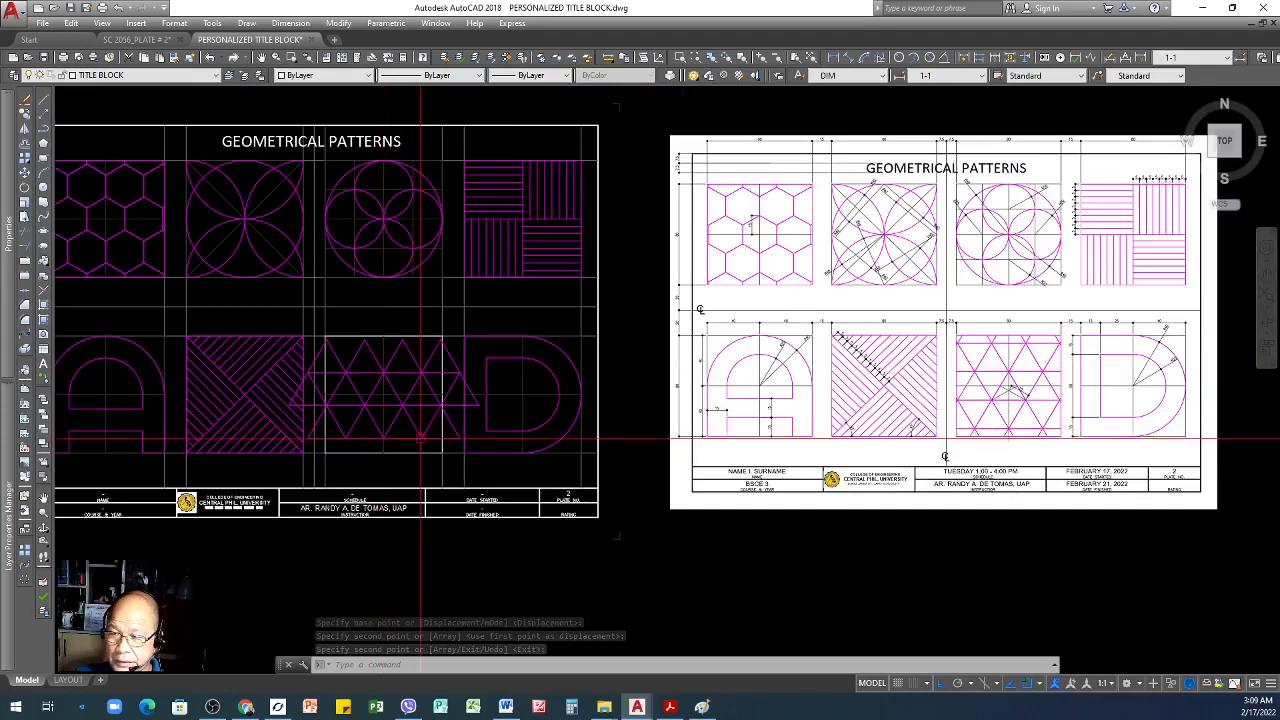
{"action": "scroll", "coordinate": [420, 370], "scroll_direction": "up", "scroll_amount": 4}
{"action": "scroll", "coordinate": [375, 390], "scroll_direction": "down", "scroll_amount": 2}
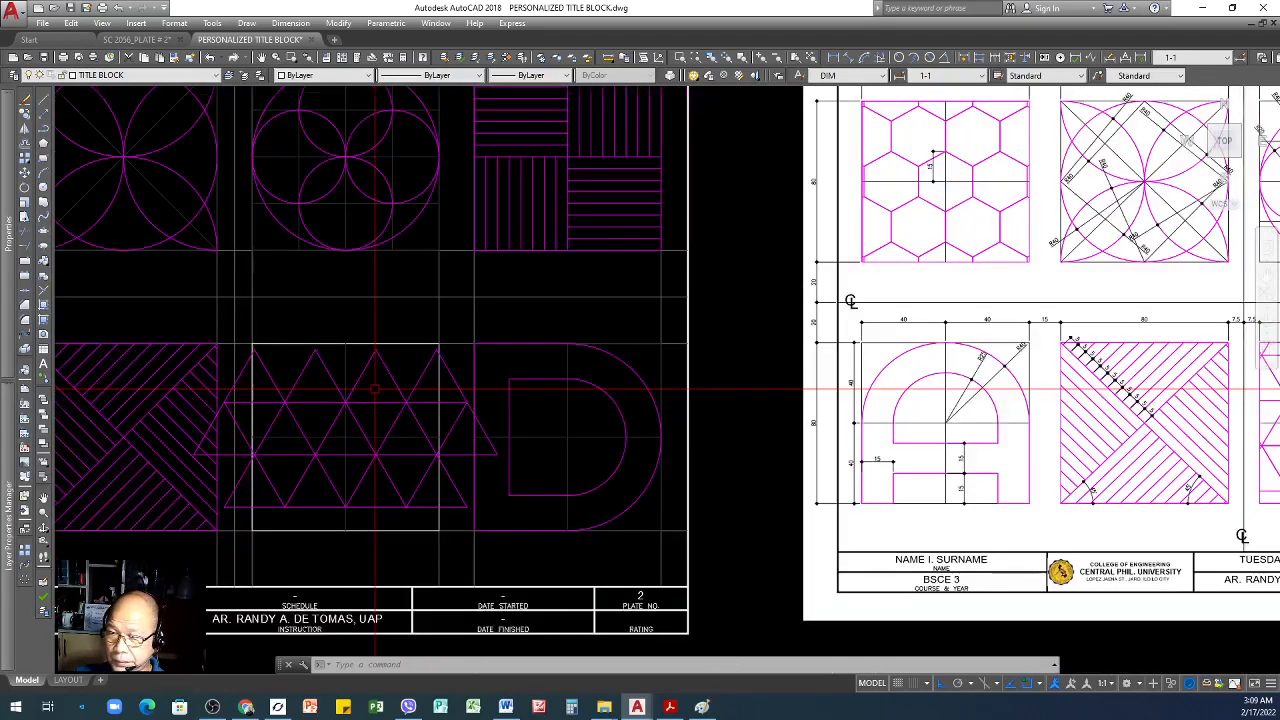
{"action": "scroll", "coordinate": [381, 390], "scroll_direction": "down", "scroll_amount": 3}
{"action": "scroll", "coordinate": [977, 357], "scroll_direction": "up", "scroll_amount": 3}
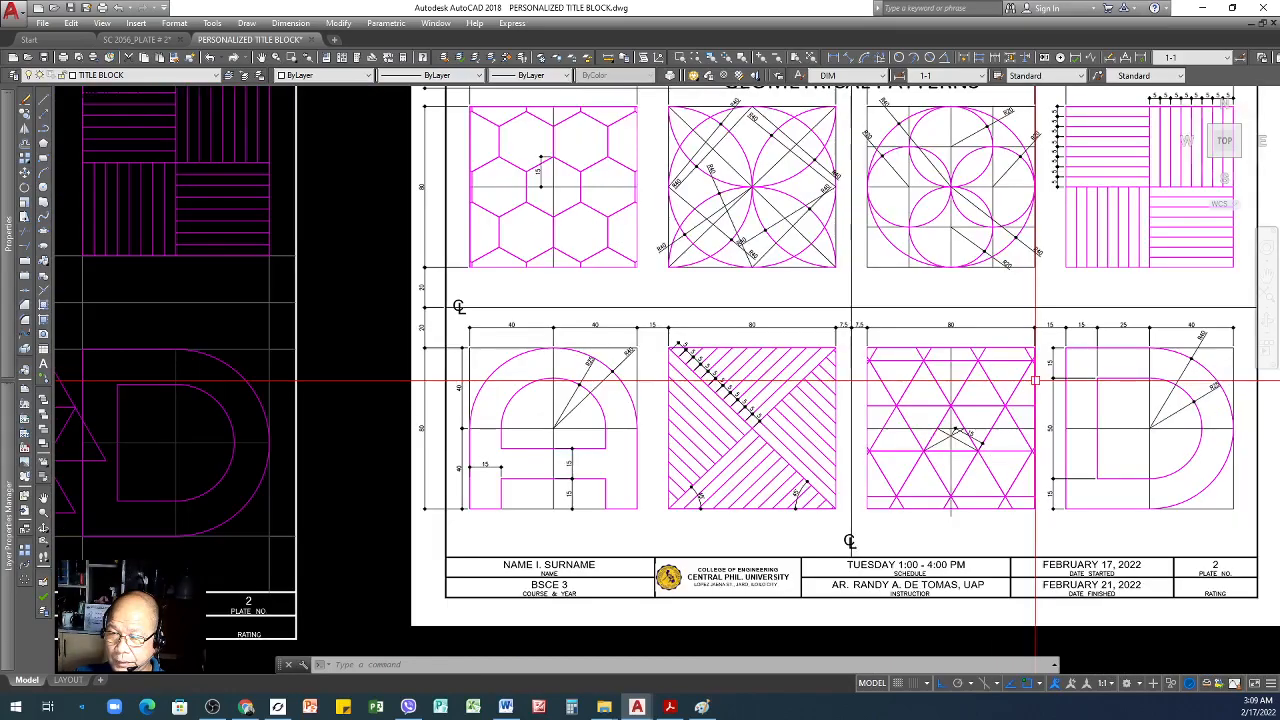
{"action": "scroll", "coordinate": [977, 357], "scroll_direction": "down", "scroll_amount": 4}
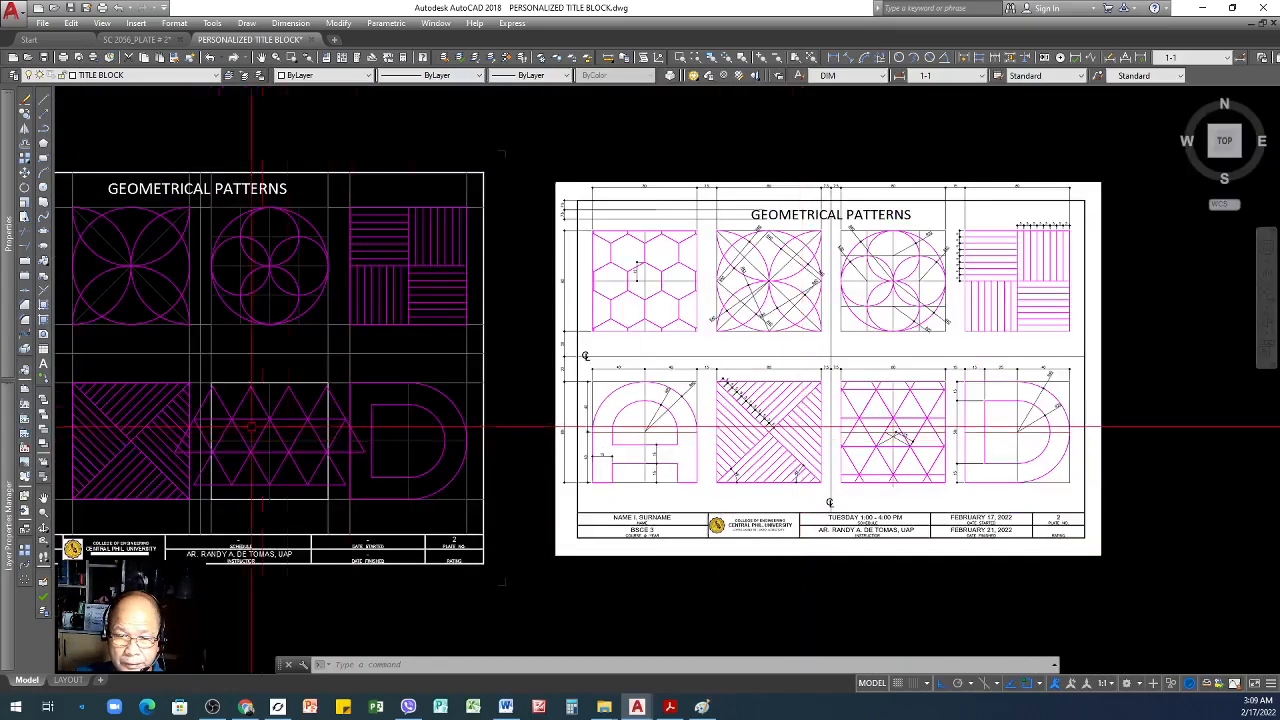
- Copy the top row of four triangles upward, from the leftmost triangle's bottom-left corner to its apex
{"action": "scroll", "coordinate": [296, 406], "scroll_direction": "up", "scroll_amount": 4}
{"action": "left_click", "coordinate": [295, 403]}
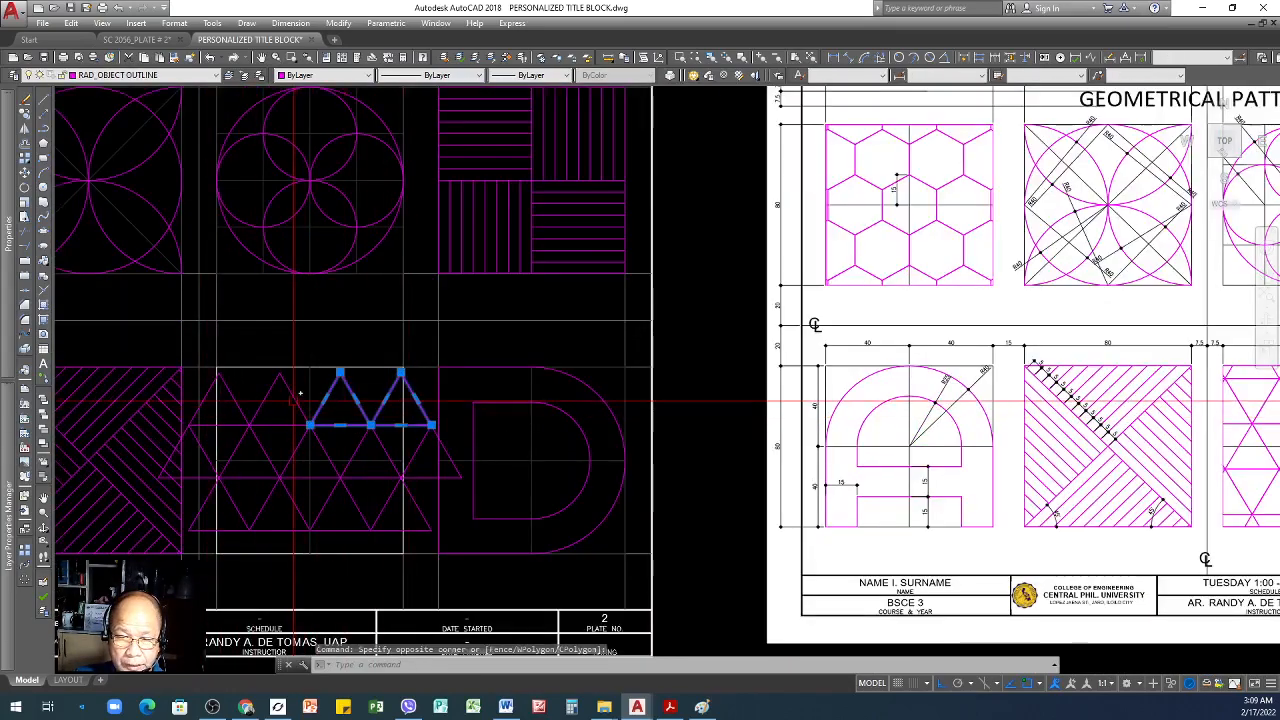
{"action": "left_click", "coordinate": [268, 440]}
{"action": "type", "text": "co"}
{"action": "key", "text": "Return"}
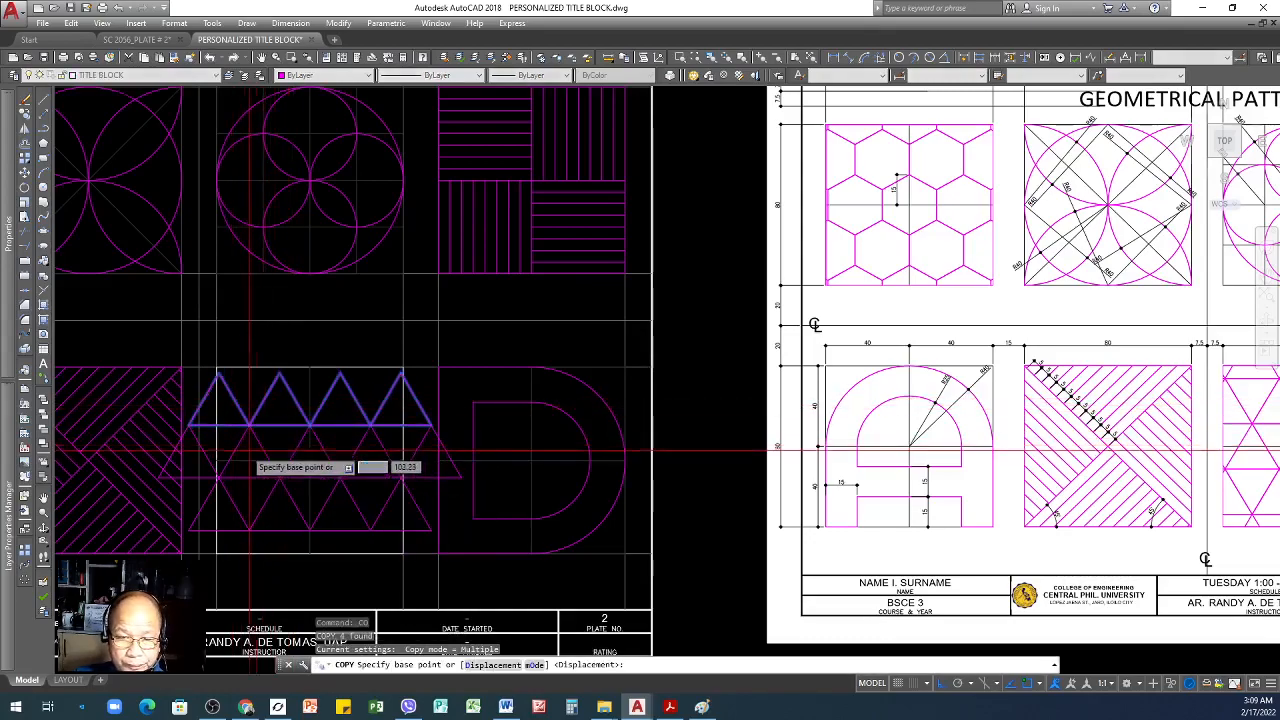
{"action": "left_click", "coordinate": [189, 425]}
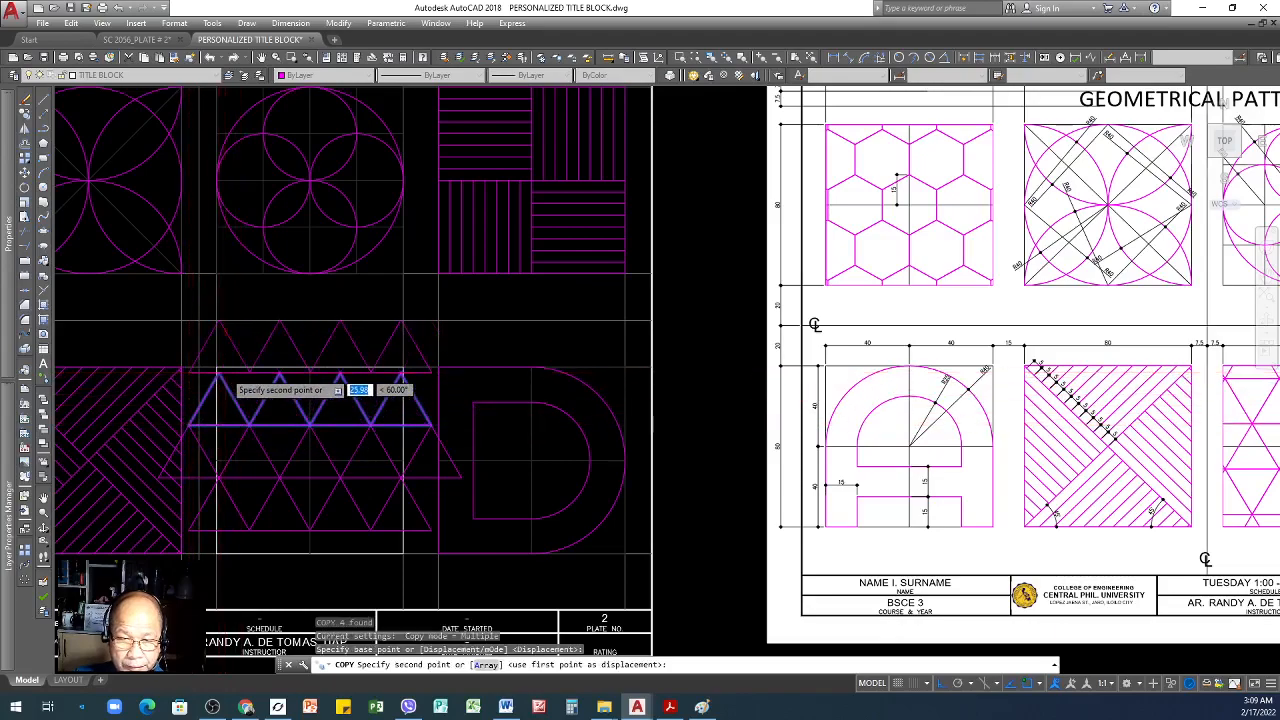
{"action": "scroll", "coordinate": [205, 375], "scroll_direction": "up", "scroll_amount": 6}
{"action": "left_click", "coordinate": [215, 373]}
{"action": "scroll", "coordinate": [220, 372], "scroll_direction": "down", "scroll_amount": 6}
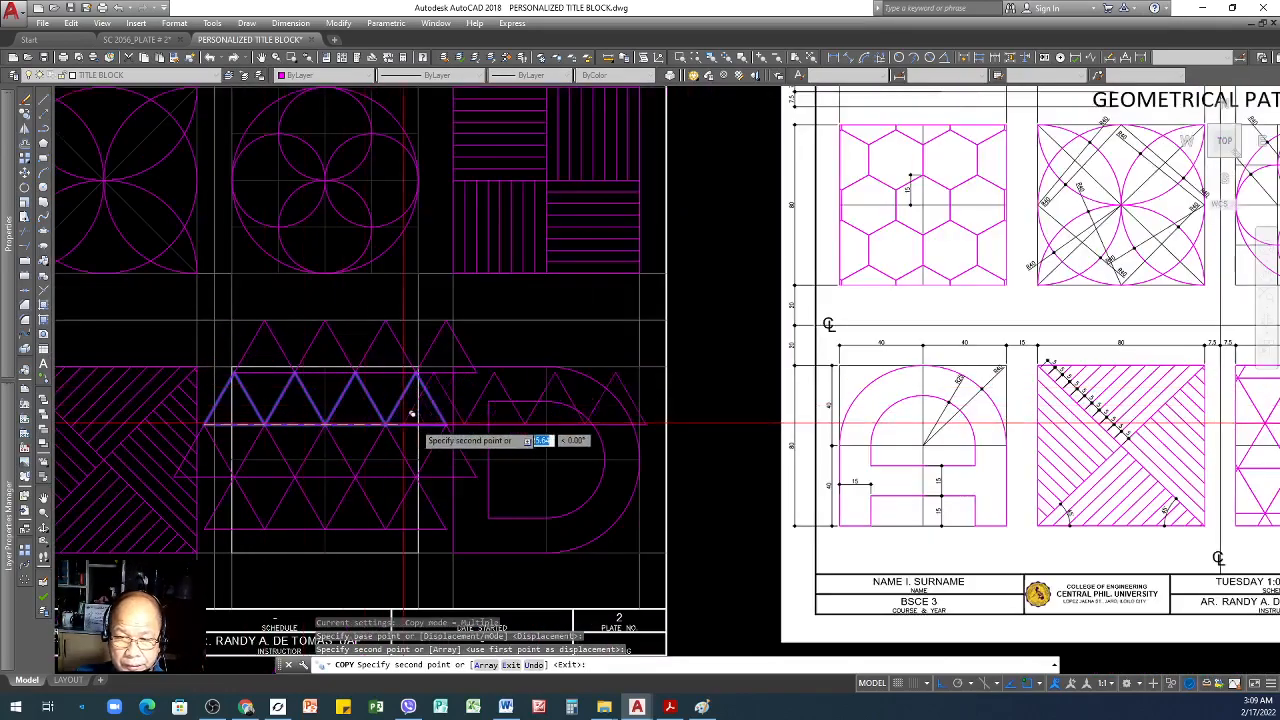
{"action": "scroll", "coordinate": [448, 410], "scroll_direction": "up", "scroll_amount": 2}
{"action": "key", "text": "Return"}
{"action": "scroll", "coordinate": [453, 436], "scroll_direction": "up", "scroll_amount": 1}
{"action": "scroll", "coordinate": [453, 436], "scroll_direction": "down", "scroll_amount": 2}
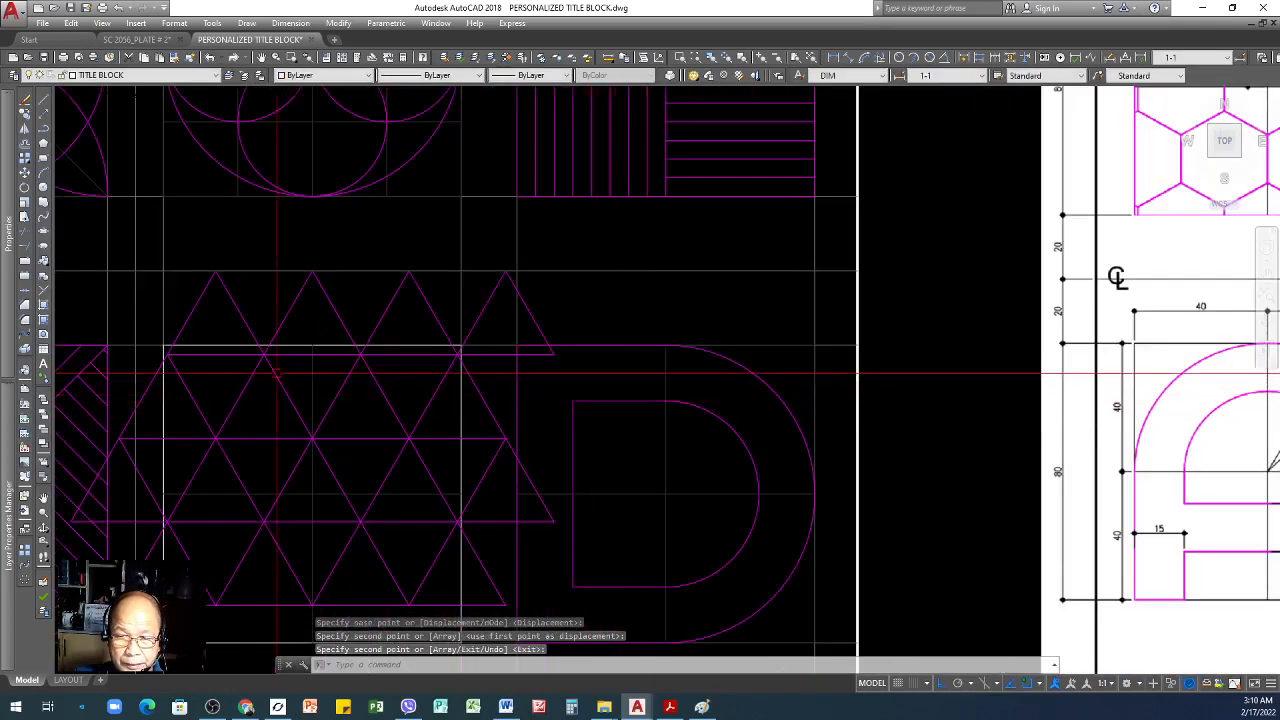
- Copy the new top row's leftmost triangle one base width to the left, past the square's left edge
{"action": "scroll", "coordinate": [196, 363], "scroll_direction": "up", "scroll_amount": 8}
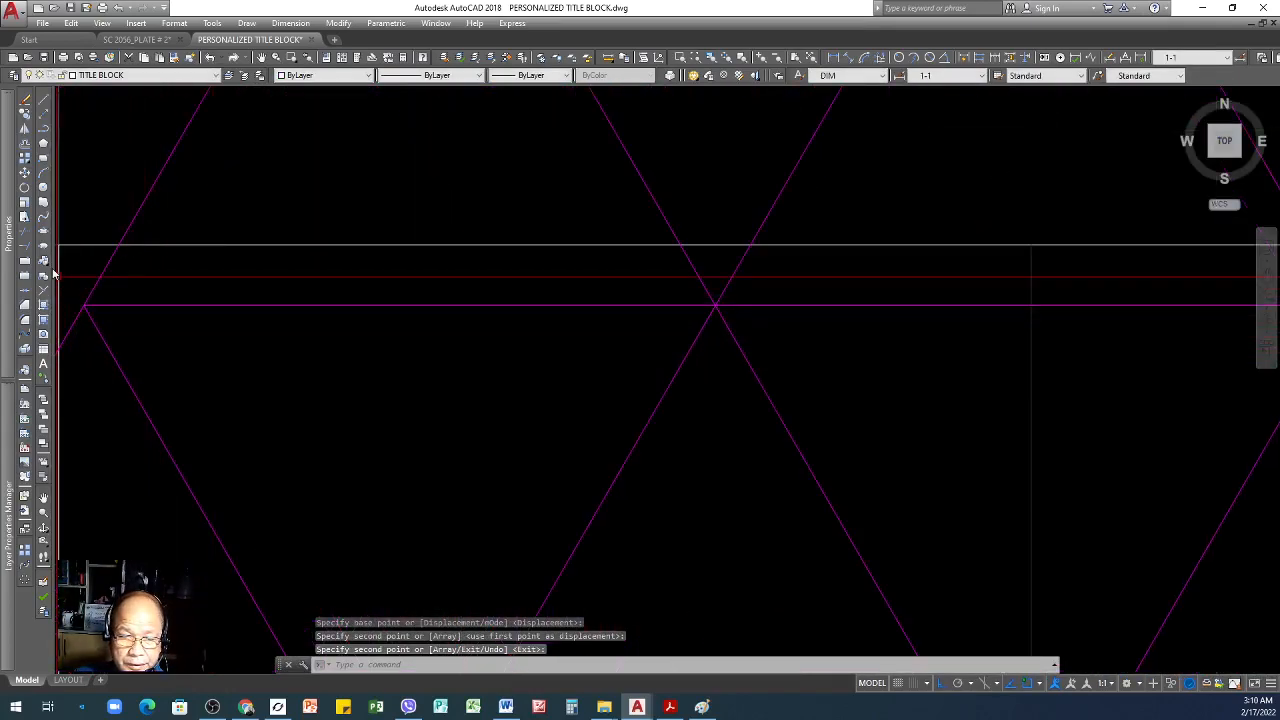
{"action": "scroll", "coordinate": [532, 425], "scroll_direction": "down", "scroll_amount": 4}
{"action": "left_click", "coordinate": [598, 321]}
{"action": "left_click", "coordinate": [487, 309]}
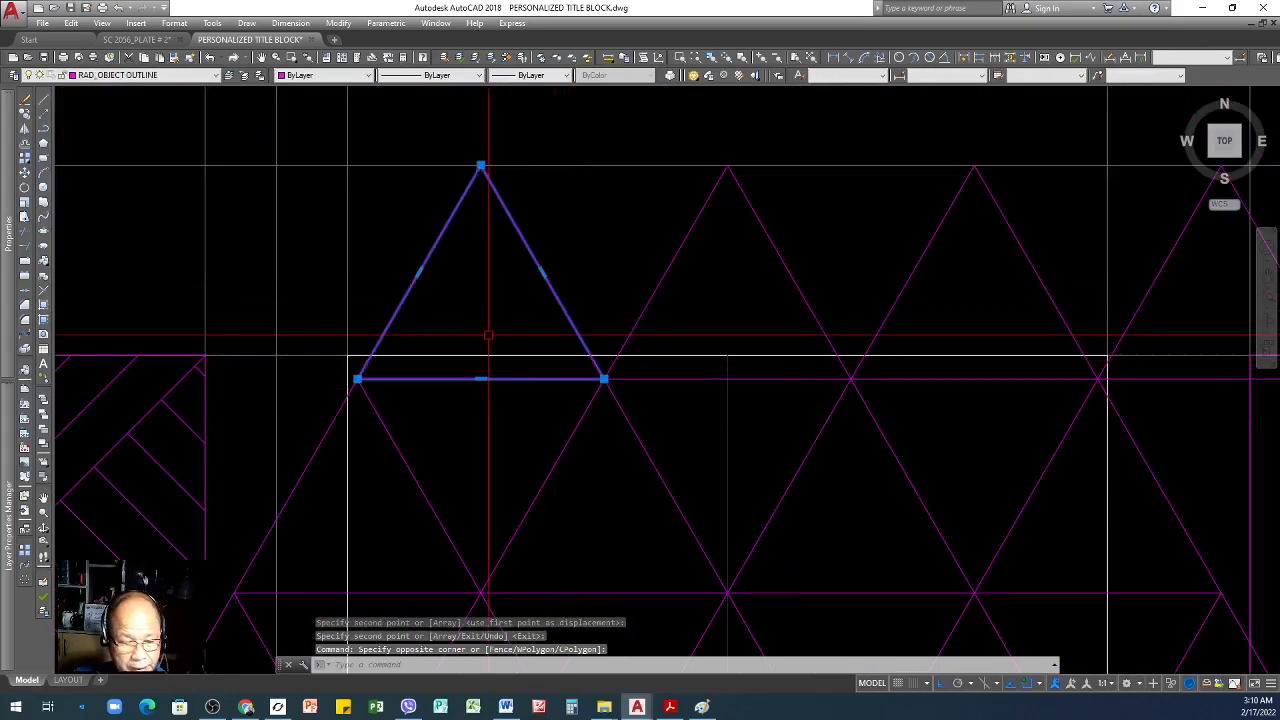
{"action": "type", "text": "o"}
{"action": "key", "text": "Return"}
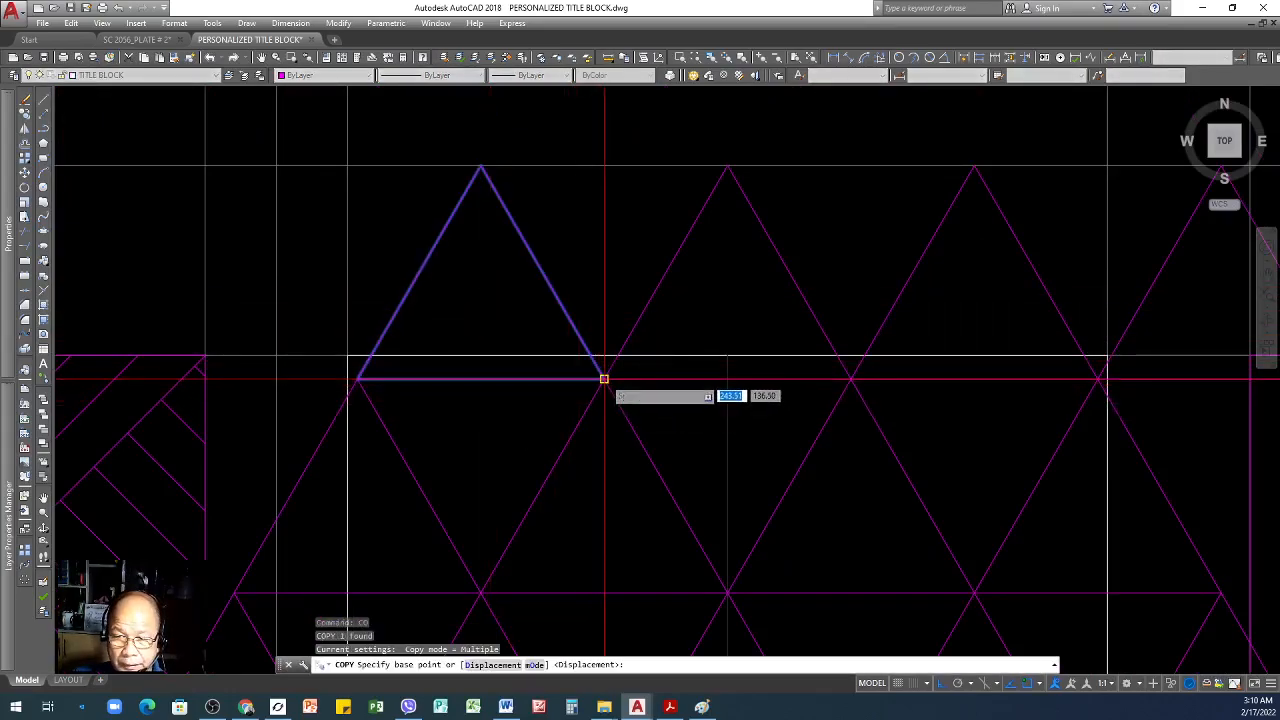
{"action": "left_click", "coordinate": [603, 378]}
{"action": "left_click", "coordinate": [357, 378]}
{"action": "key", "text": "Return"}
{"action": "scroll", "coordinate": [565, 390], "scroll_direction": "down", "scroll_amount": 5}
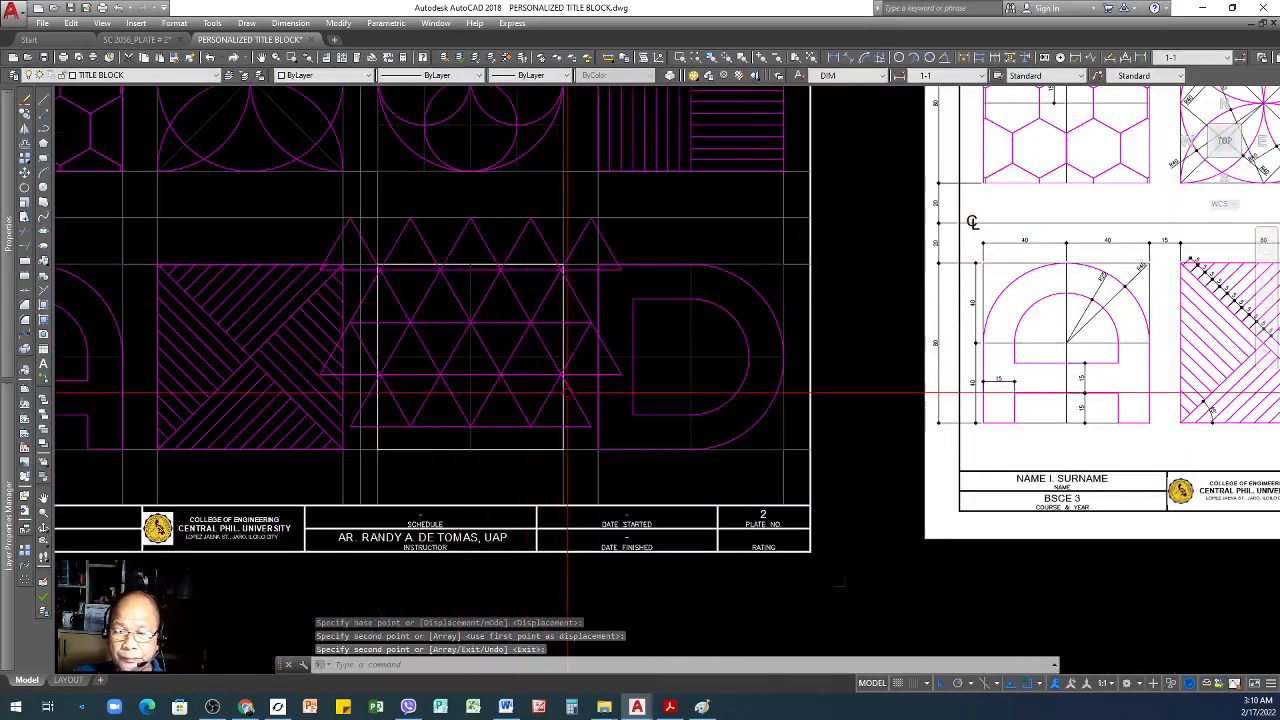
- Copy the bottom row's three rightmost triangles downward, from the right triangle's apex to its bottom-left corner, past the square's bottom edge
{"action": "scroll", "coordinate": [548, 445], "scroll_direction": "down", "scroll_amount": 2}
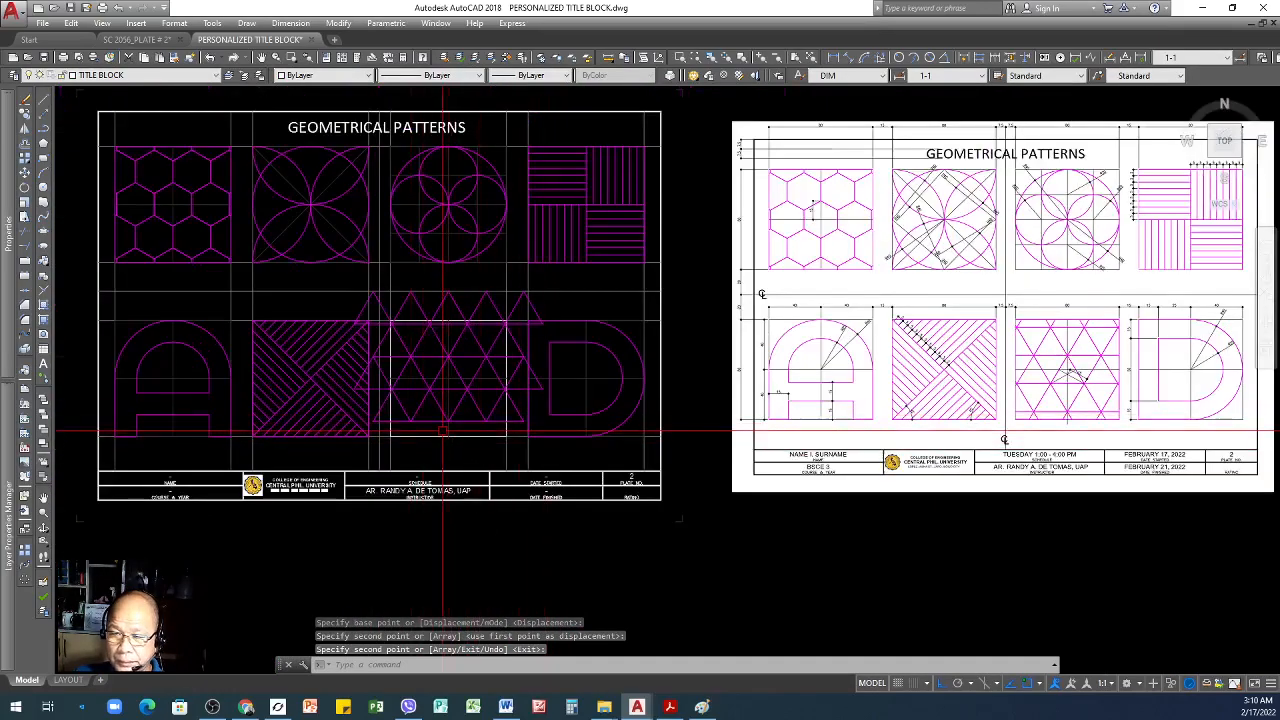
{"action": "scroll", "coordinate": [443, 430], "scroll_direction": "up", "scroll_amount": 4}
{"action": "left_click", "coordinate": [580, 397]}
{"action": "left_click", "coordinate": [482, 389]}
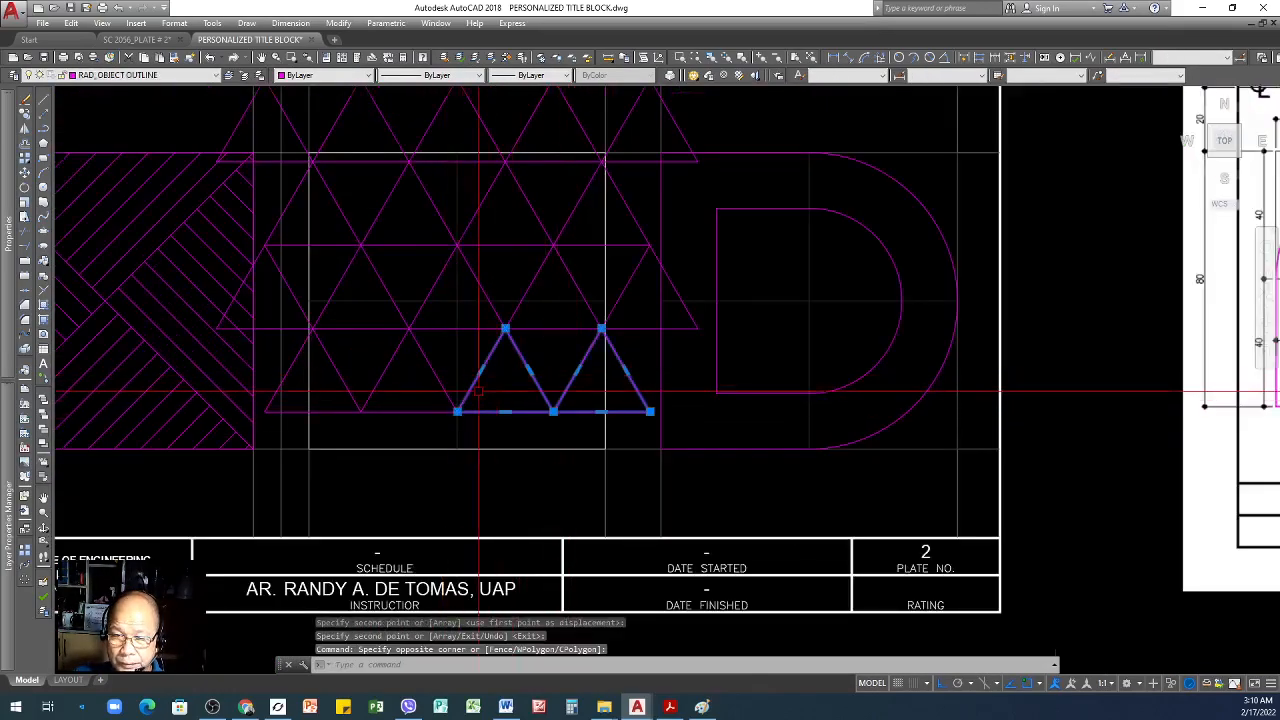
{"action": "left_click", "coordinate": [411, 386]}
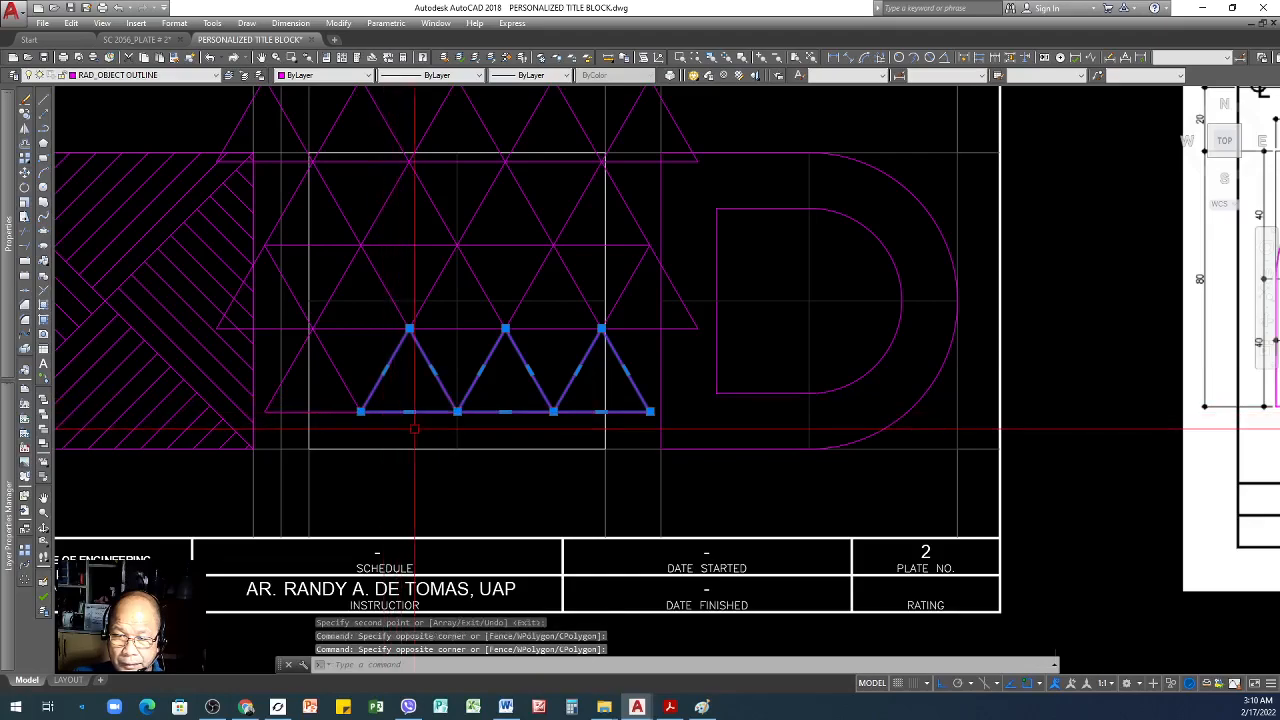
{"action": "type", "text": "co"}
{"action": "key", "text": "Return"}
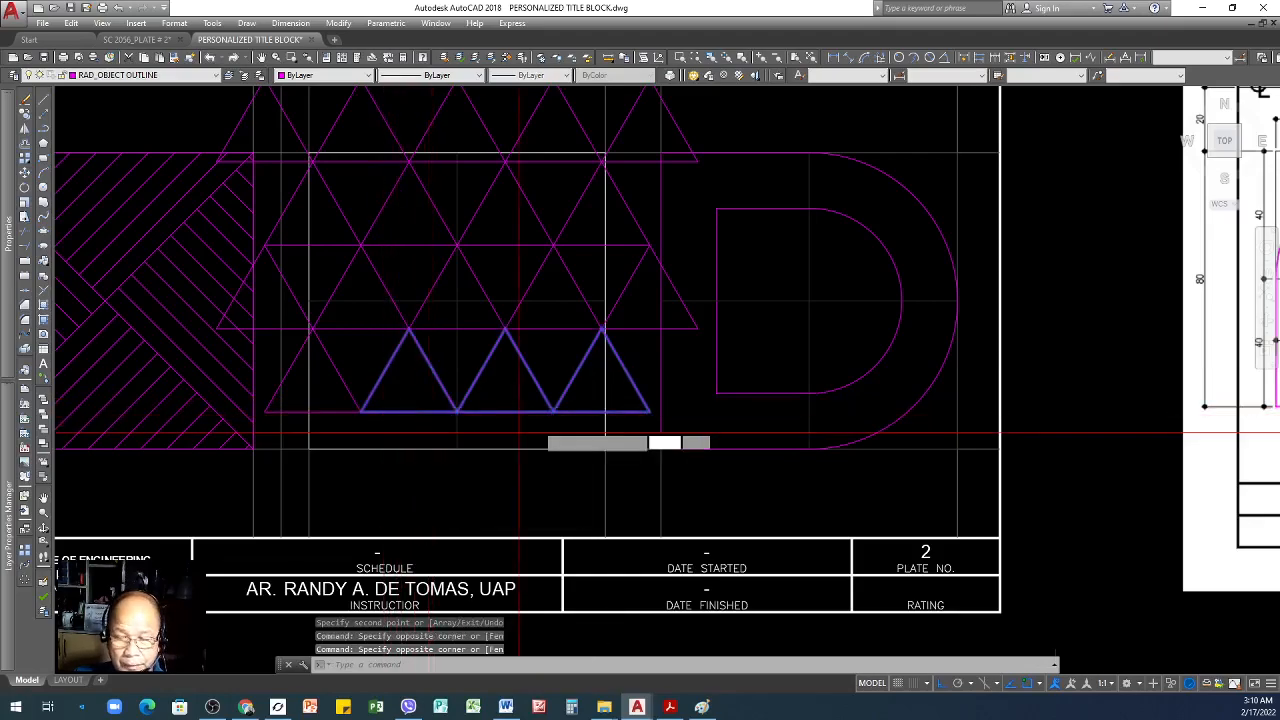
{"action": "left_click", "coordinate": [601, 329]}
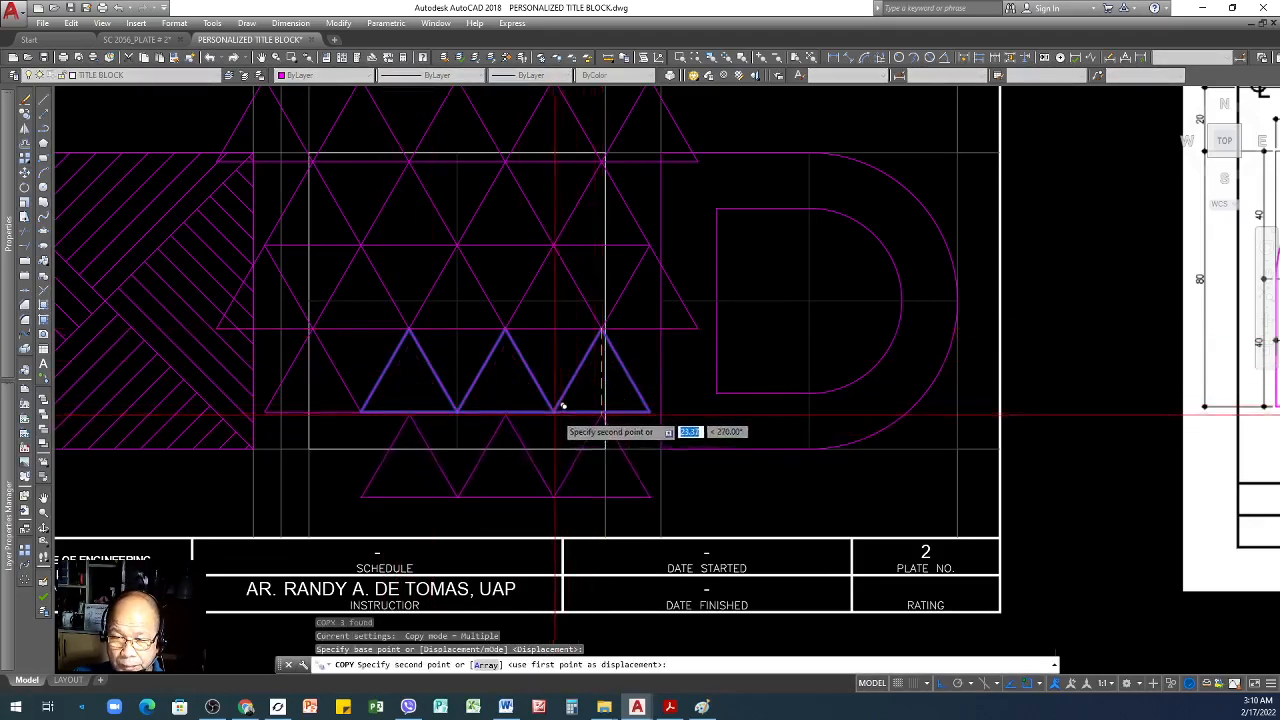
{"action": "left_click", "coordinate": [553, 411]}
{"action": "key", "text": "Return"}
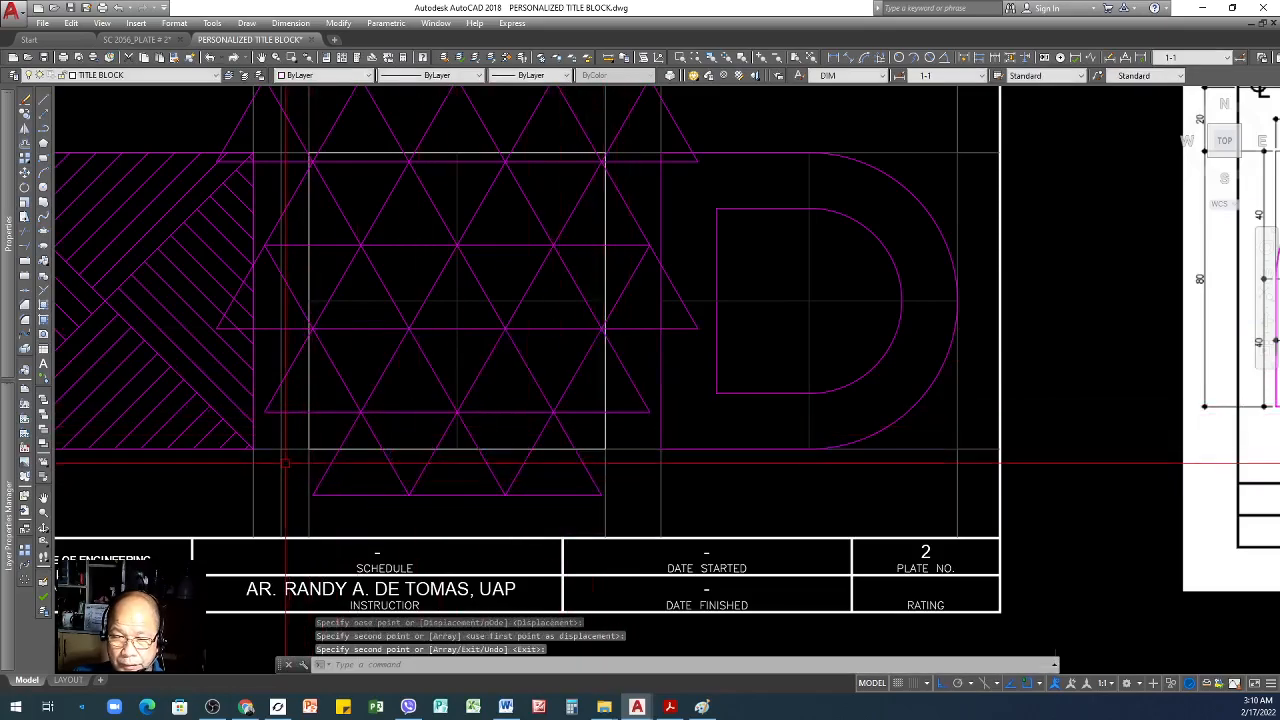
- Examine how the triangle rows cover the square and extend past its edges, comparing them with the reference sheet
{"action": "scroll", "coordinate": [276, 458], "scroll_direction": "down", "scroll_amount": 2}
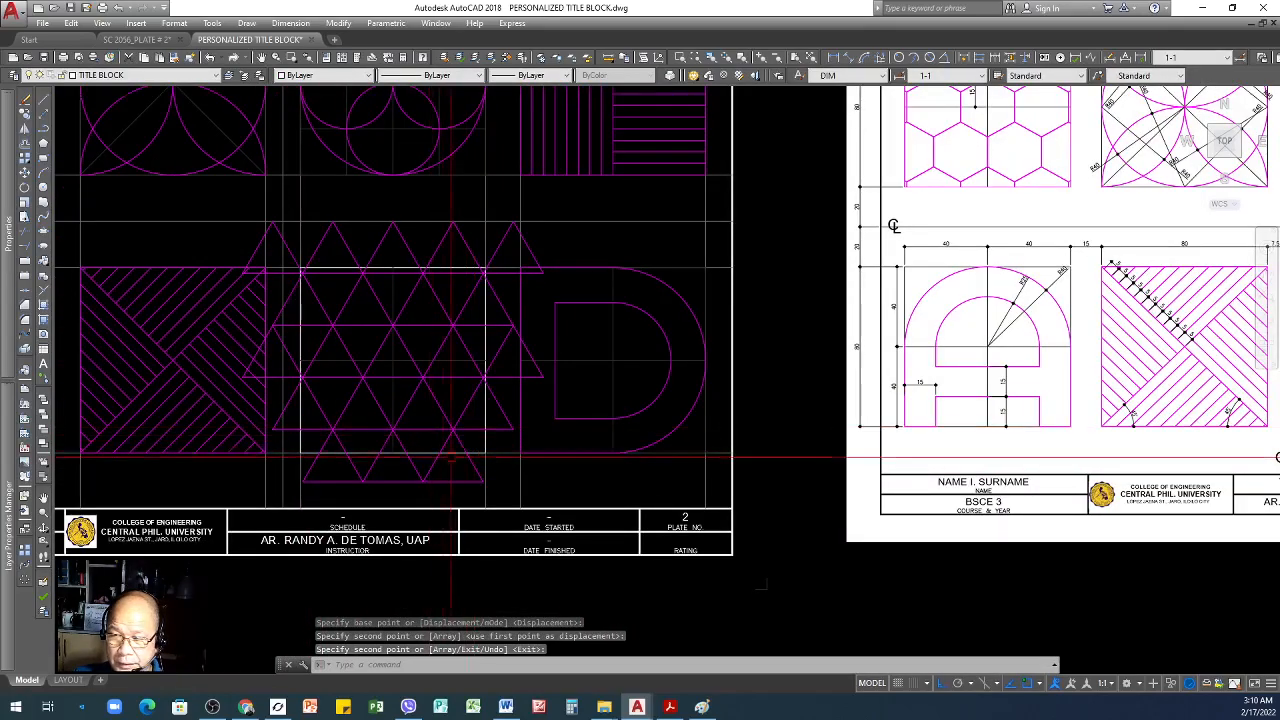
{"action": "scroll", "coordinate": [449, 457], "scroll_direction": "down", "scroll_amount": 3}
{"action": "scroll", "coordinate": [487, 428], "scroll_direction": "up", "scroll_amount": 5}
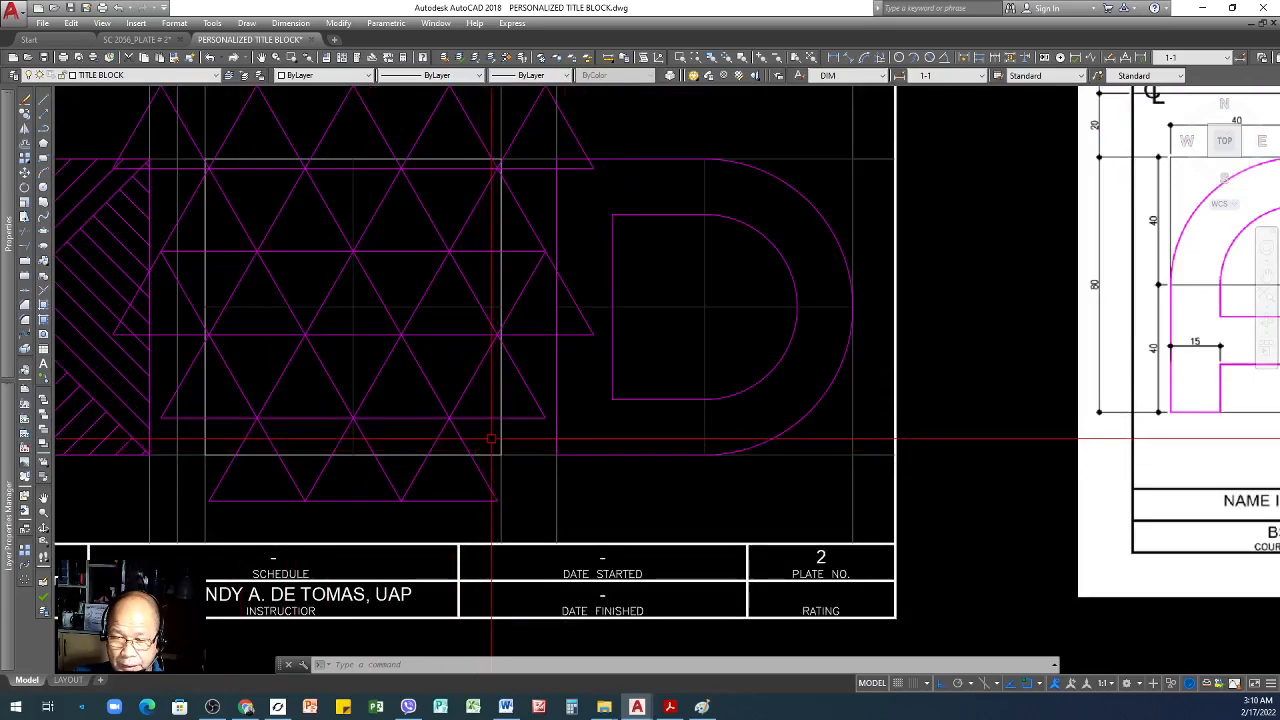
{"action": "scroll", "coordinate": [490, 441], "scroll_direction": "down", "scroll_amount": 1}
{"action": "scroll", "coordinate": [250, 432], "scroll_direction": "down", "scroll_amount": 1}
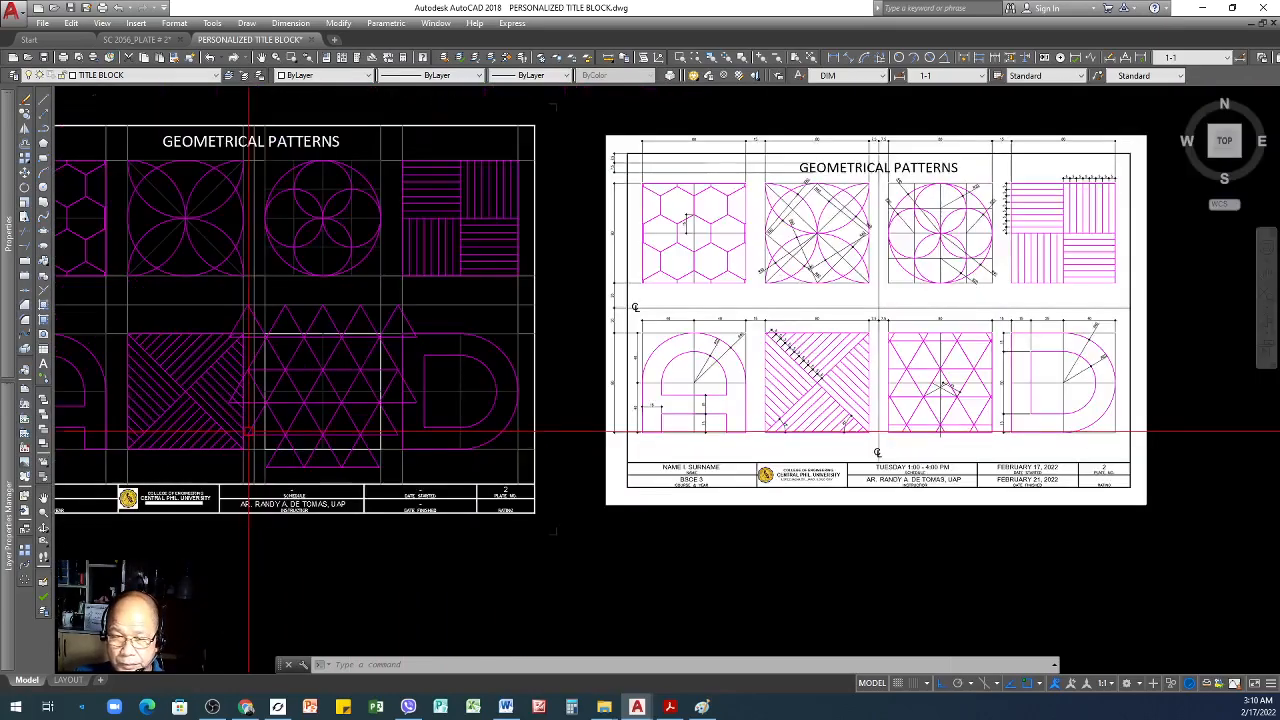
{"action": "scroll", "coordinate": [300, 450], "scroll_direction": "up", "scroll_amount": 2}
{"action": "scroll", "coordinate": [330, 460], "scroll_direction": "up", "scroll_amount": 1}
{"action": "scroll", "coordinate": [345, 470], "scroll_direction": "down", "scroll_amount": 1}
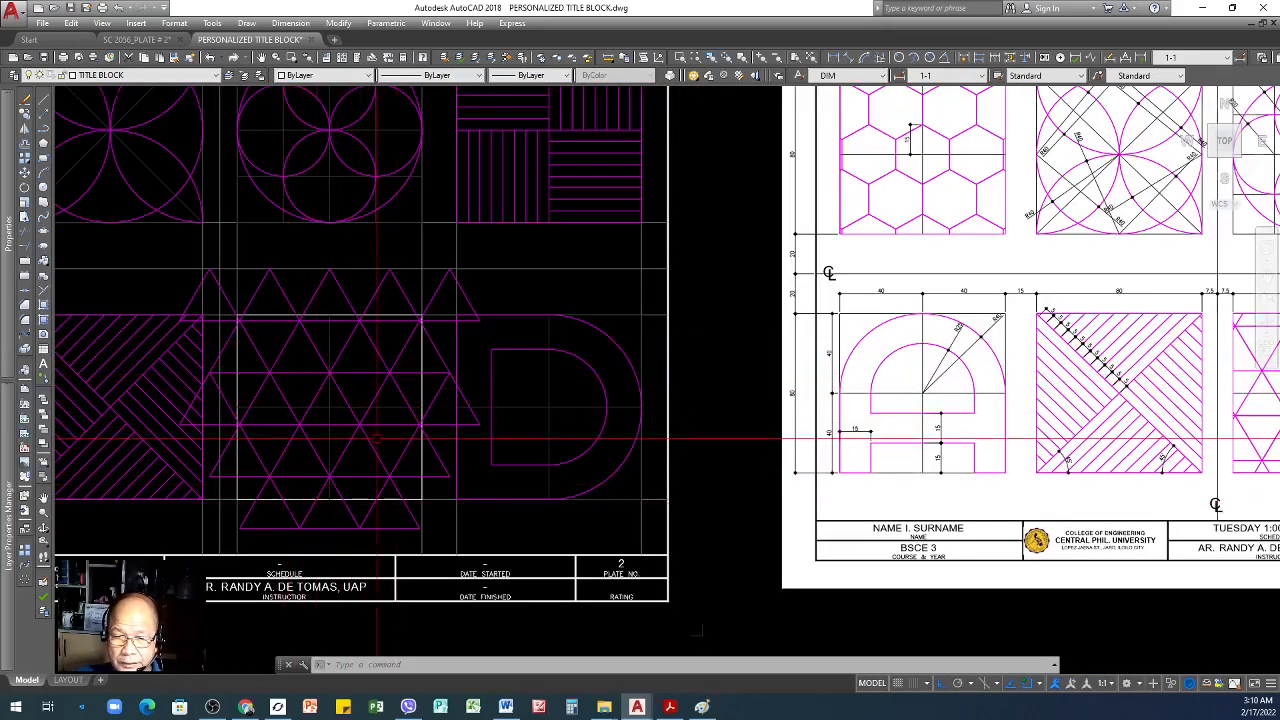
{"action": "scroll", "coordinate": [350, 320], "scroll_direction": "up", "scroll_amount": 3}
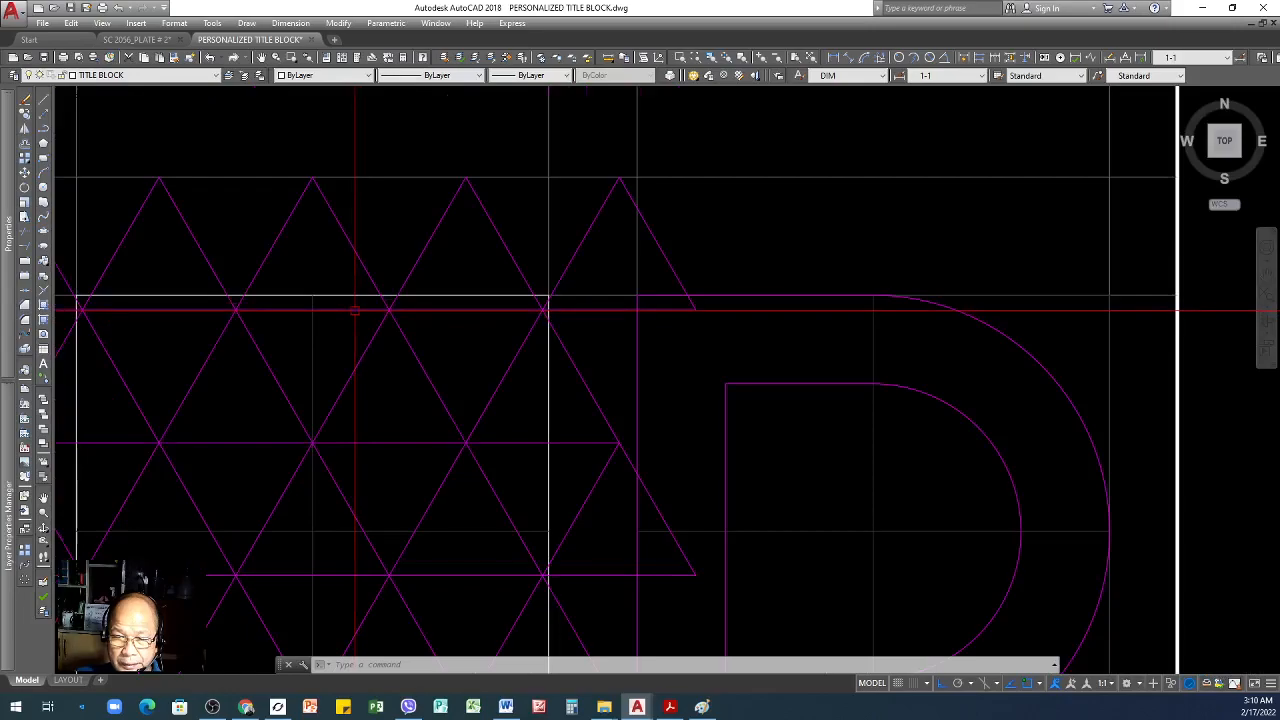
{"action": "scroll", "coordinate": [370, 308], "scroll_direction": "down", "scroll_amount": 5}
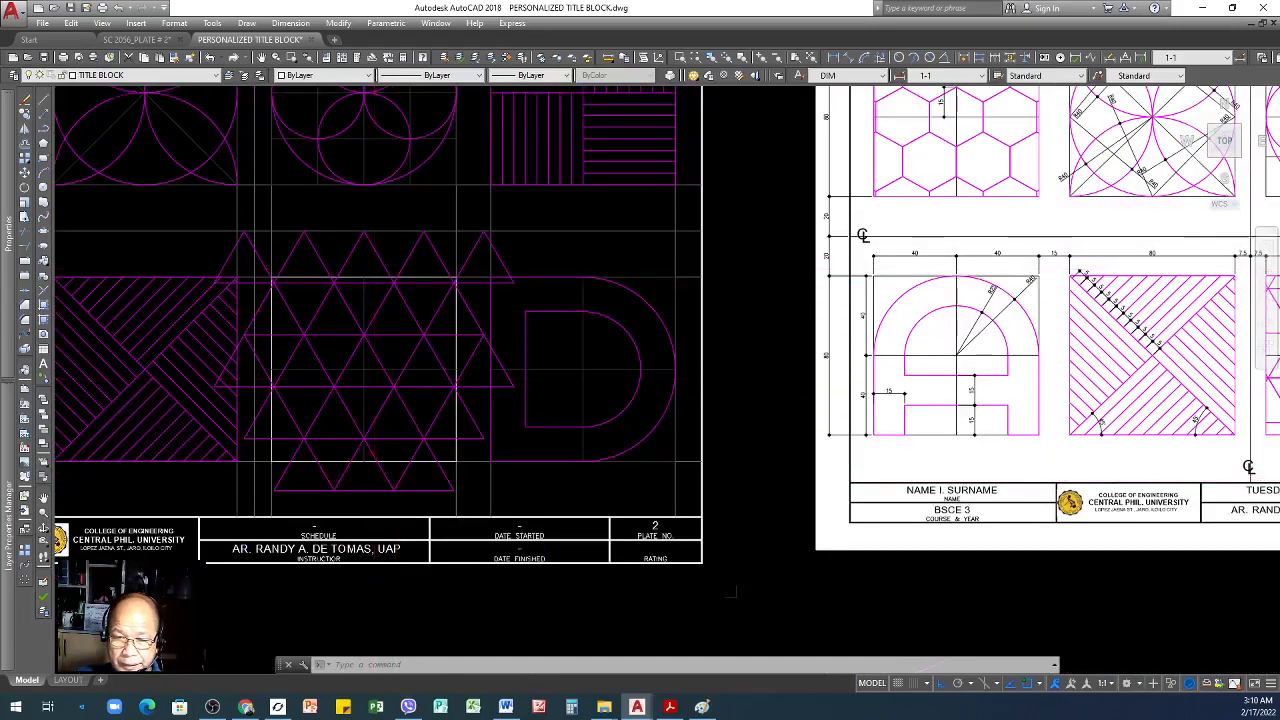
{"action": "scroll", "coordinate": [357, 443], "scroll_direction": "up", "scroll_amount": 4}
{"action": "scroll", "coordinate": [345, 453], "scroll_direction": "down", "scroll_amount": 2}
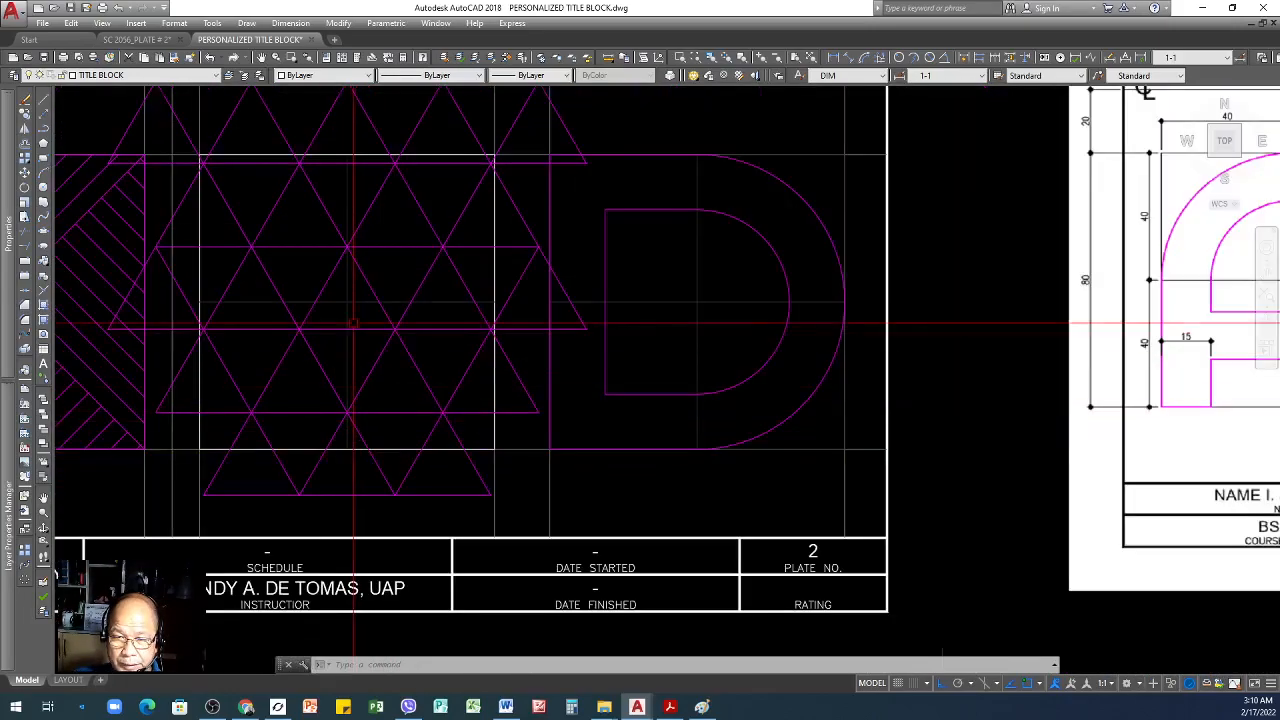
- Inspect the square's centre lines and central triangle, and examine the dimensioned construction of that triangle on the reference sheet
{"action": "left_click", "coordinate": [350, 298]}
{"action": "left_click", "coordinate": [335, 312]}
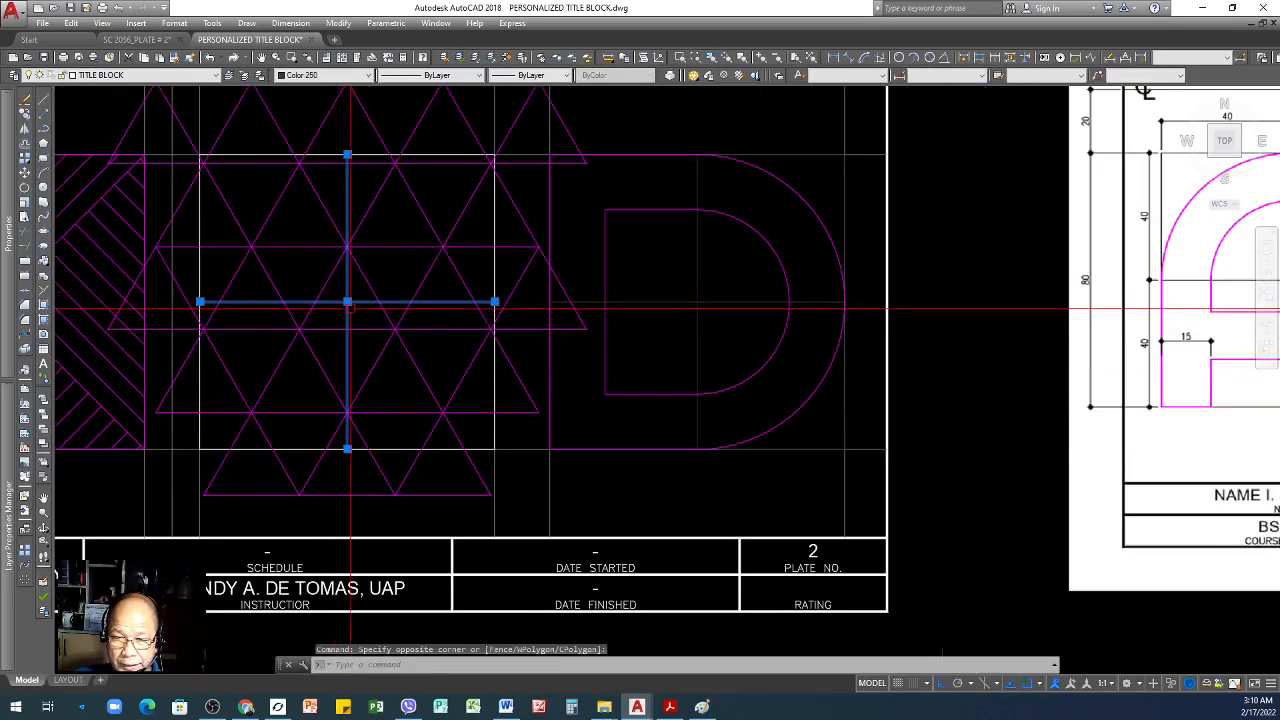
{"action": "key", "text": "Escape"}
{"action": "key", "text": "Escape"}
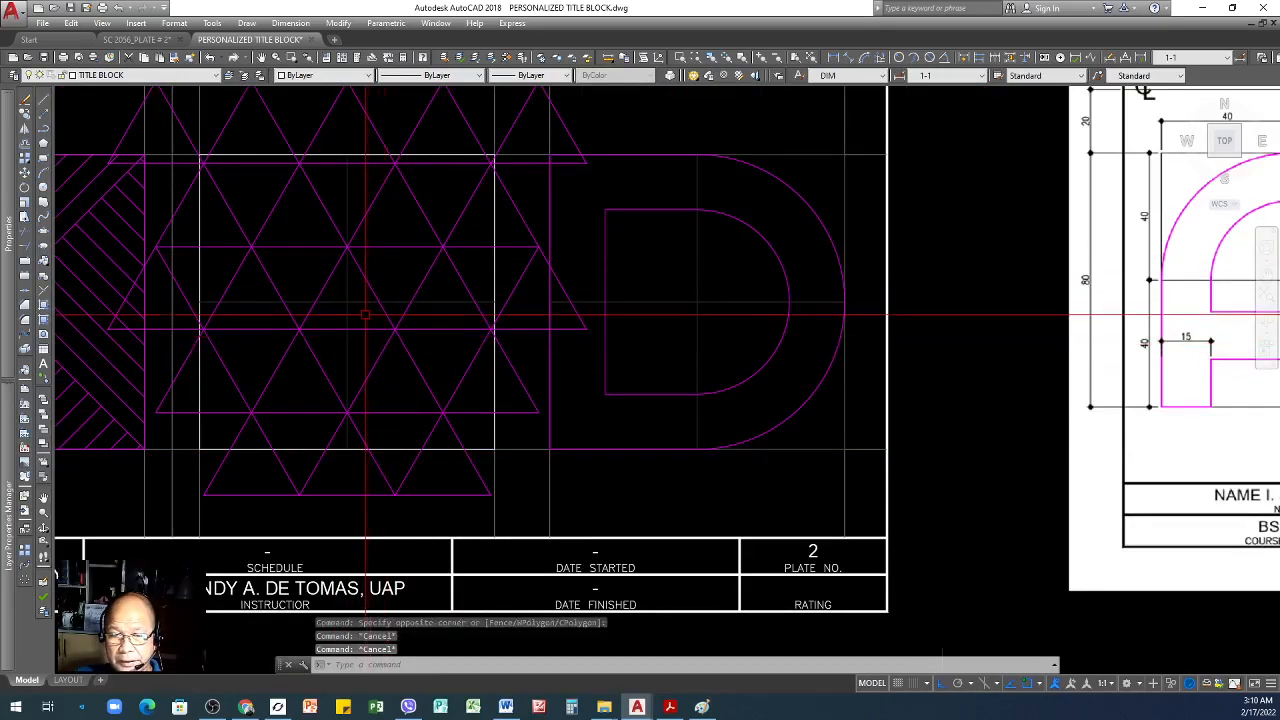
{"action": "scroll", "coordinate": [352, 305], "scroll_direction": "down", "scroll_amount": 2}
{"action": "scroll", "coordinate": [352, 300], "scroll_direction": "up", "scroll_amount": 3}
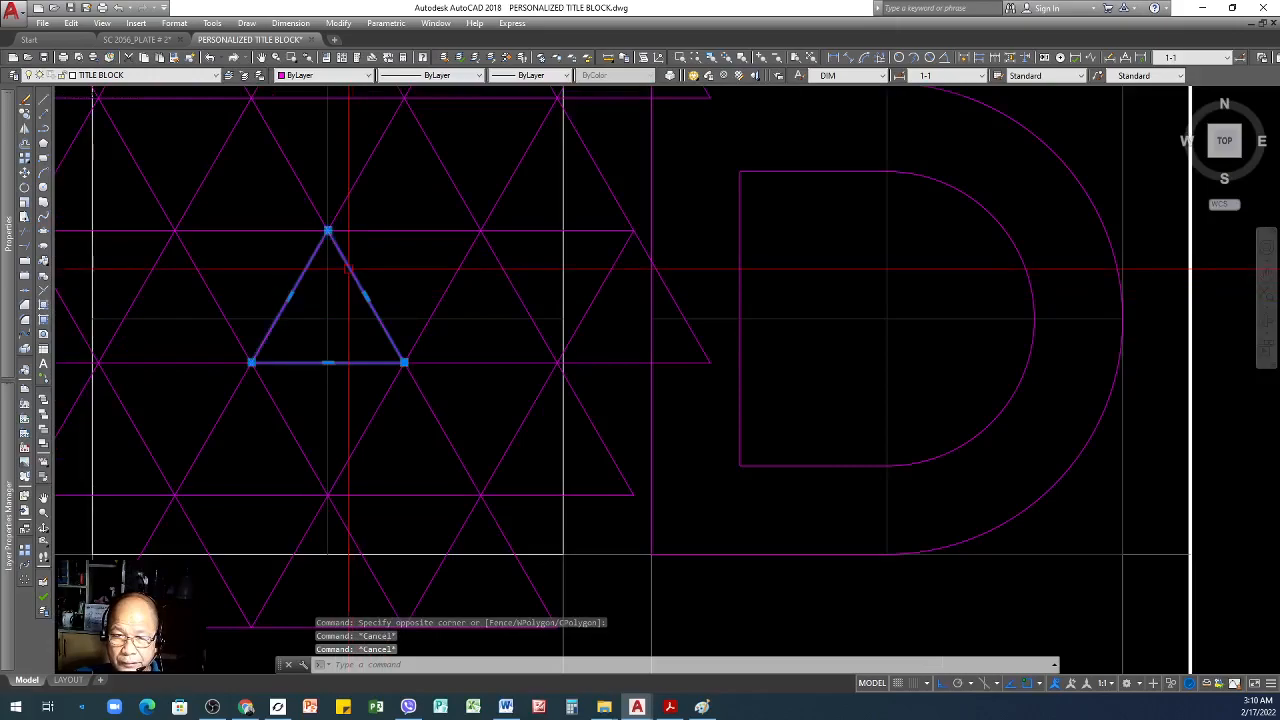
{"action": "scroll", "coordinate": [321, 402], "scroll_direction": "down", "scroll_amount": 5}
{"action": "scroll", "coordinate": [1020, 228], "scroll_direction": "up", "scroll_amount": 2}
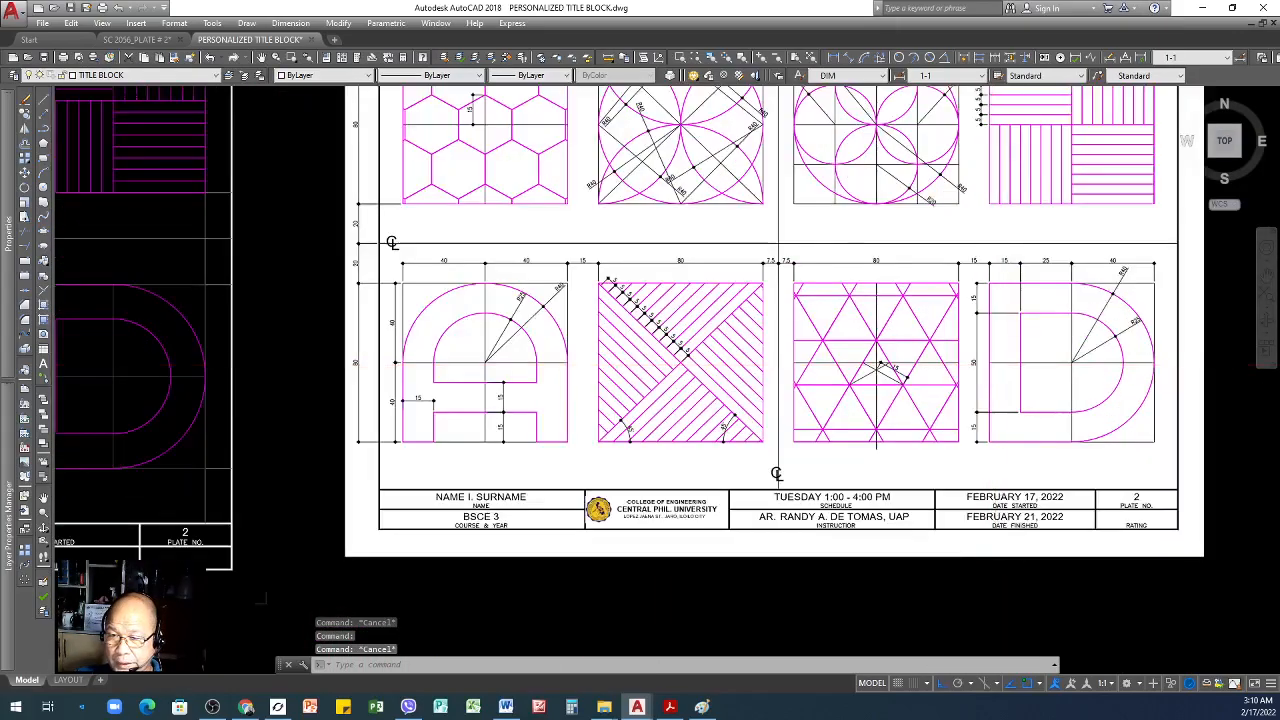
{"action": "scroll", "coordinate": [935, 370], "scroll_direction": "up", "scroll_amount": 5}
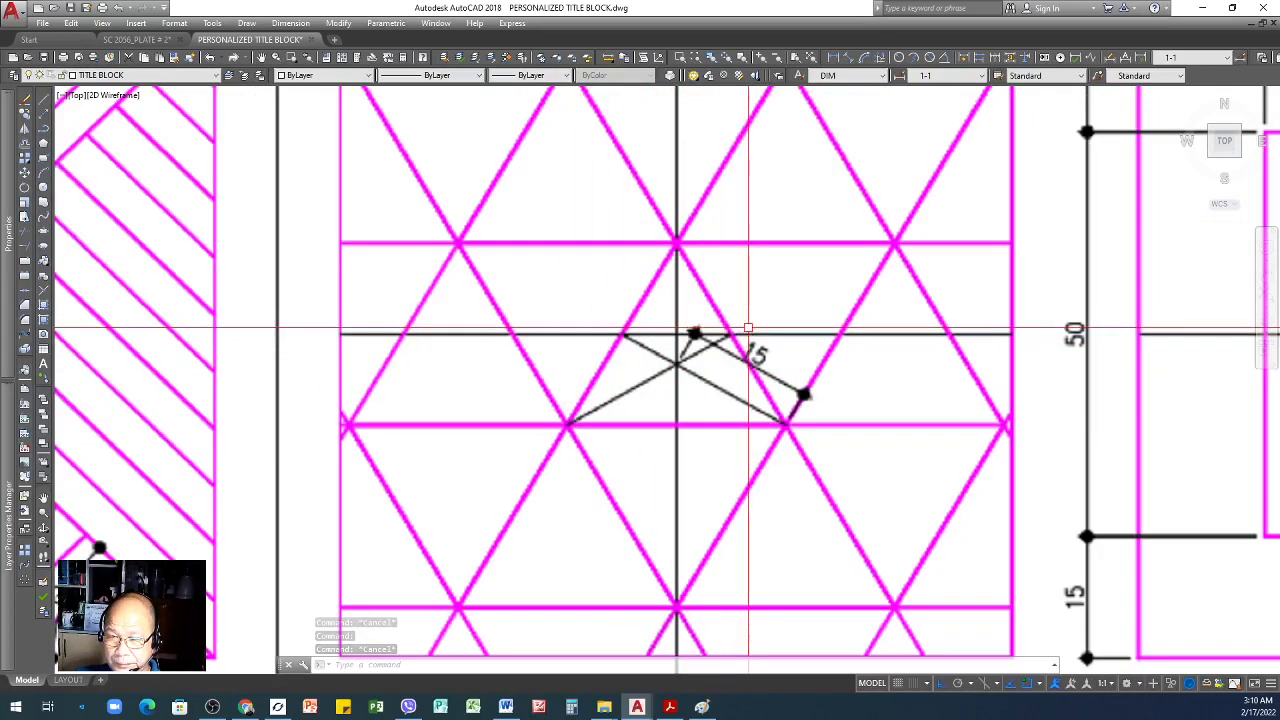
{"action": "scroll", "coordinate": [748, 328], "scroll_direction": "down", "scroll_amount": 4}
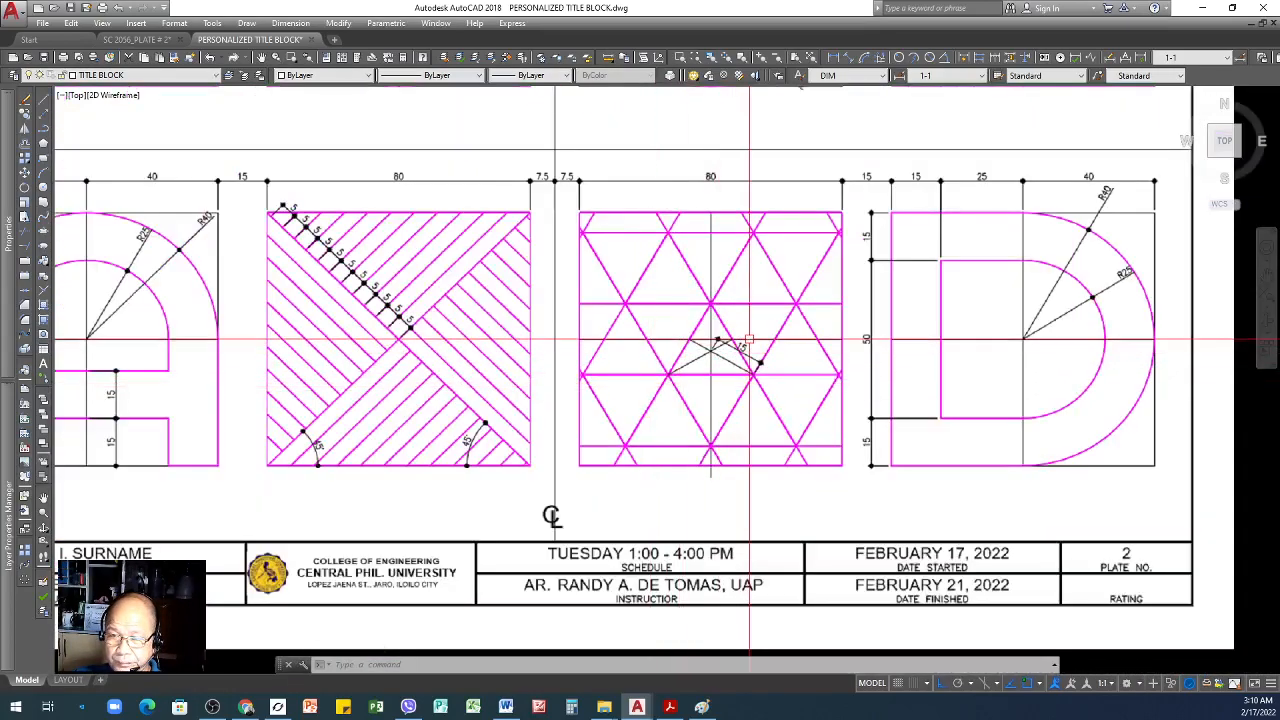
{"action": "scroll", "coordinate": [762, 314], "scroll_direction": "down", "scroll_amount": 2}
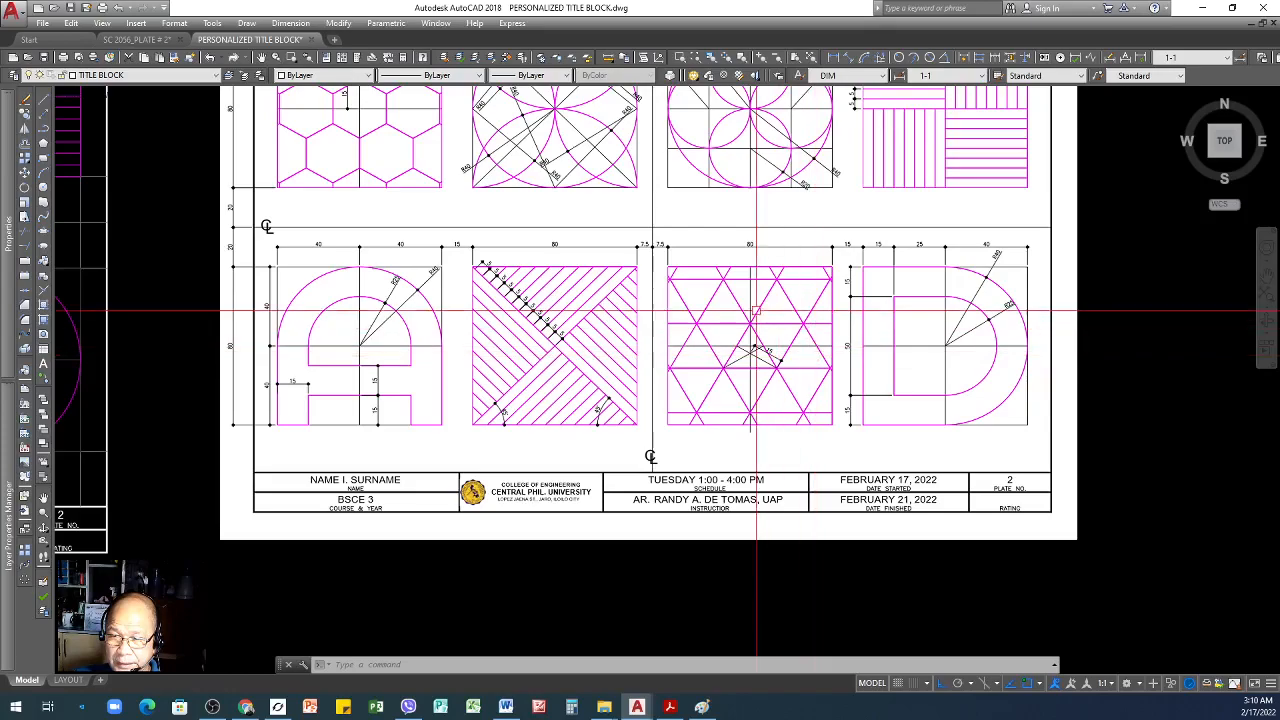
- Compare the triangle pattern and the square's horizontal centre line with the dimensioned triangle construction on the reference sheet
{"action": "scroll", "coordinate": [750, 308], "scroll_direction": "up", "scroll_amount": 2}
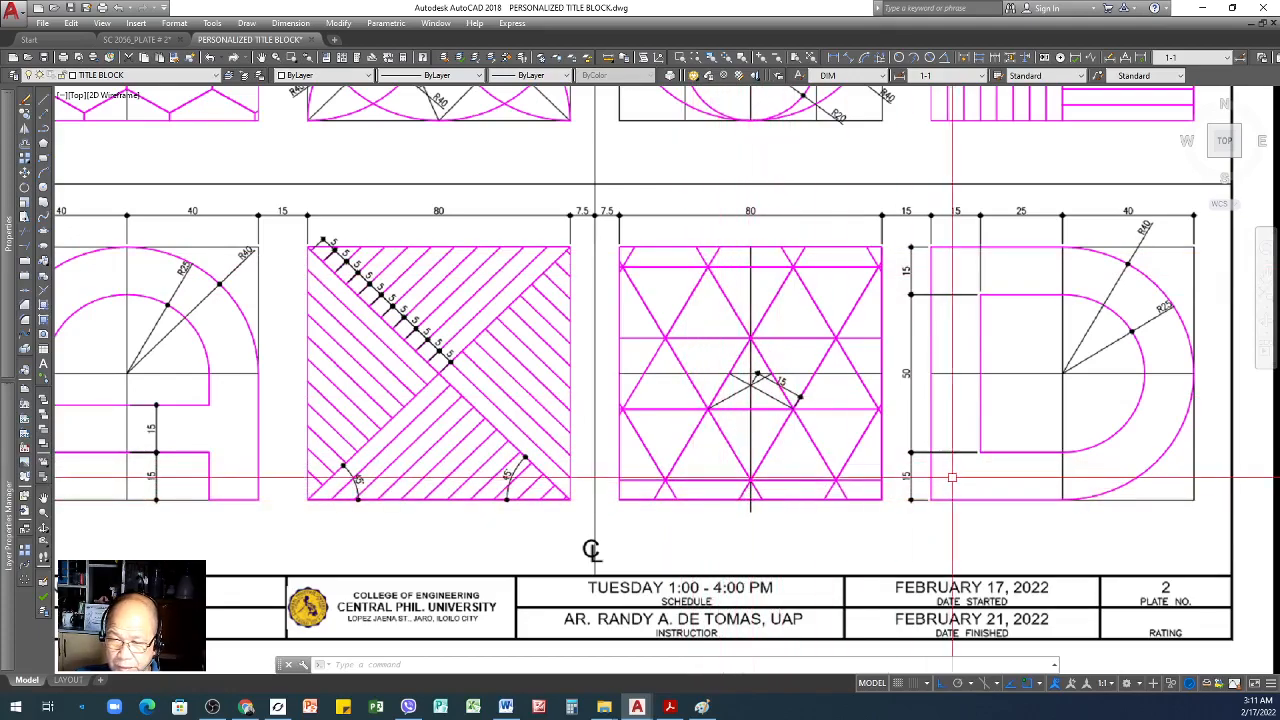
{"action": "scroll", "coordinate": [953, 473], "scroll_direction": "down", "scroll_amount": 4}
{"action": "scroll", "coordinate": [300, 445], "scroll_direction": "up", "scroll_amount": 4}
{"action": "scroll", "coordinate": [400, 470], "scroll_direction": "down", "scroll_amount": 2}
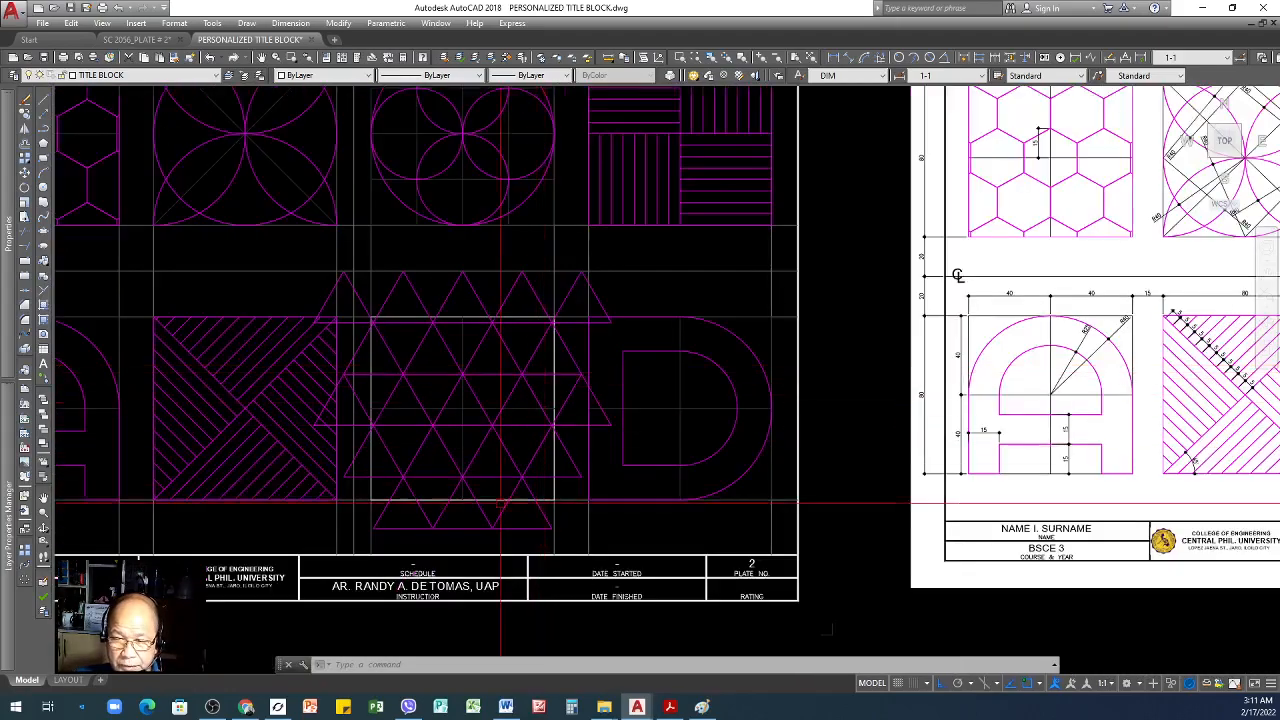
{"action": "scroll", "coordinate": [467, 492], "scroll_direction": "up", "scroll_amount": 2}
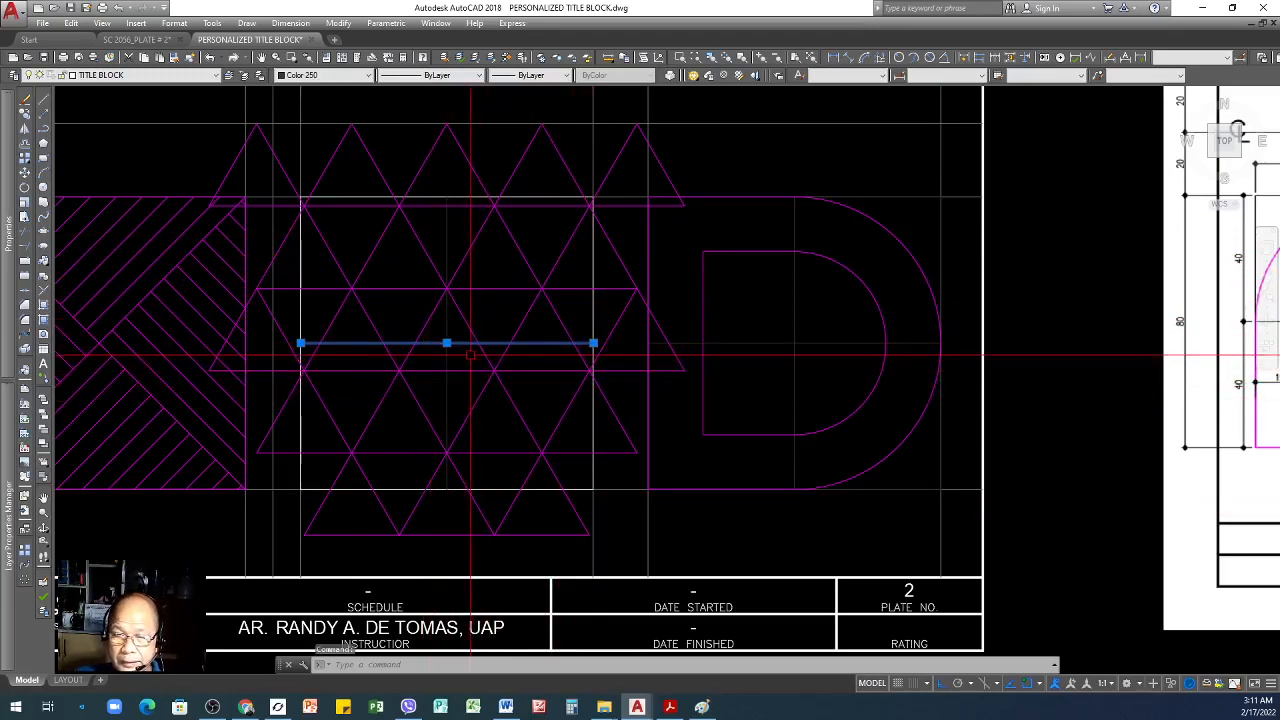
{"action": "scroll", "coordinate": [470, 355], "scroll_direction": "up", "scroll_amount": 2}
{"action": "scroll", "coordinate": [464, 343], "scroll_direction": "up", "scroll_amount": 2}
{"action": "key", "text": "Escape"}
{"action": "key", "text": "Escape"}
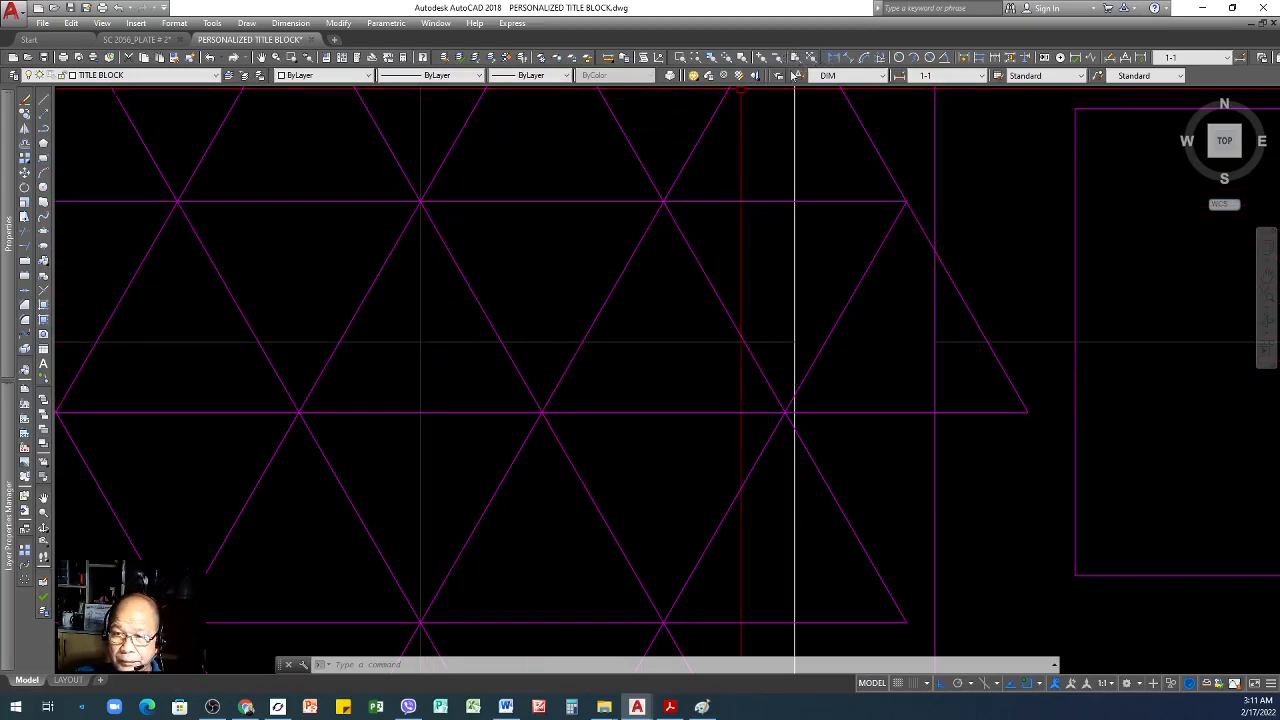
- Add a vertical linear dimension for the height of the central triangle row, from the central apex to the row's base
{"action": "left_click", "coordinate": [836, 57]}
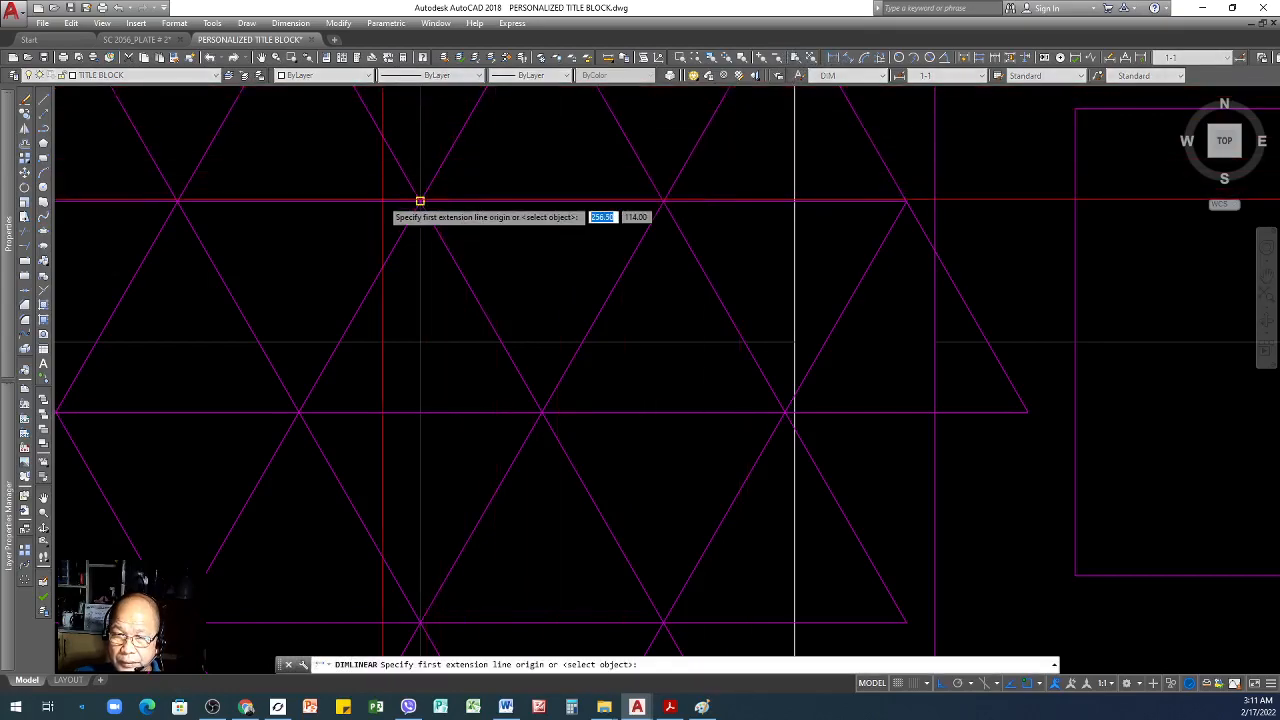
{"action": "left_click", "coordinate": [420, 202]}
{"action": "left_click", "coordinate": [420, 412]}
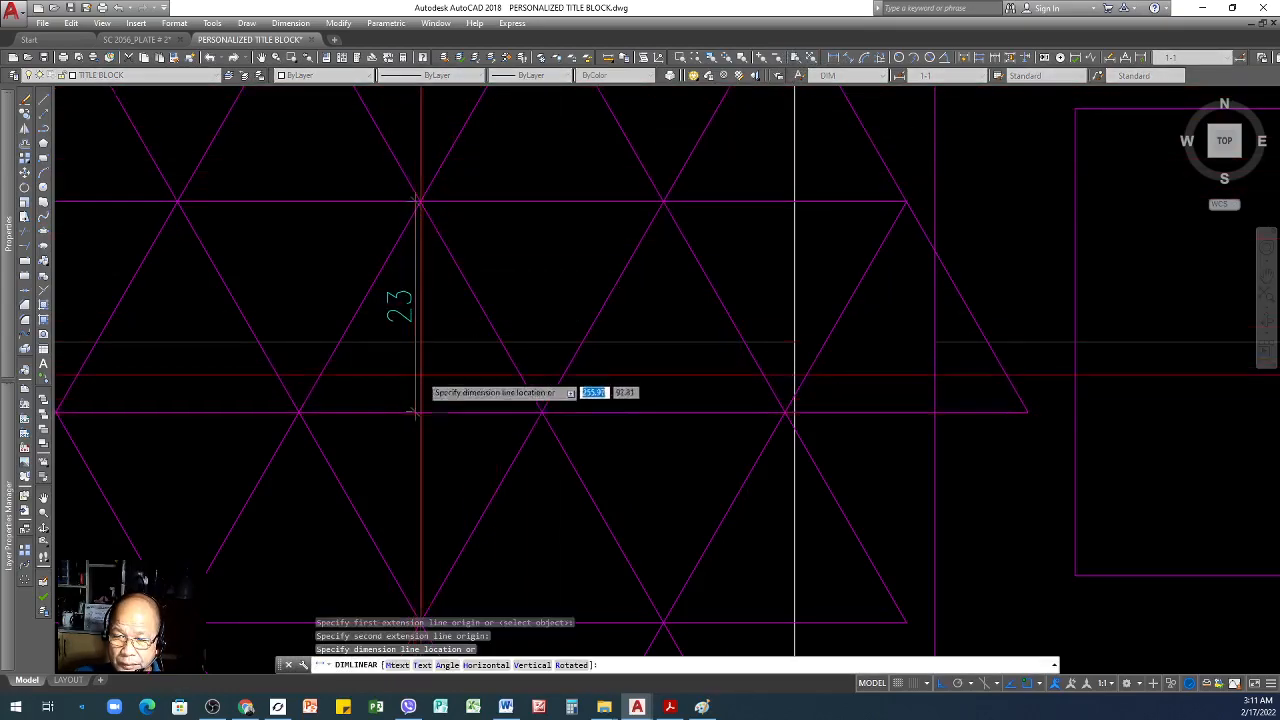
{"action": "left_click", "coordinate": [545, 320]}
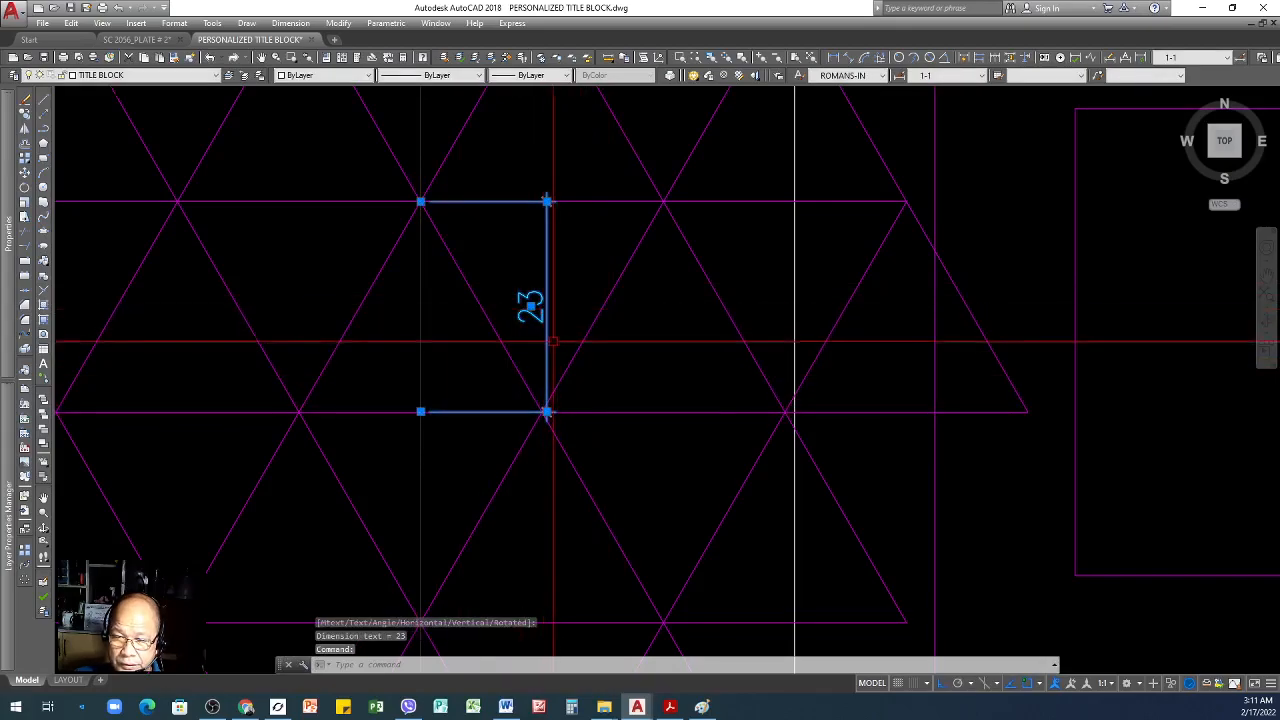
{"action": "scroll", "coordinate": [560, 370], "scroll_direction": "down", "scroll_amount": 3}
{"action": "key", "text": "Escape"}
{"action": "key", "text": "Escape"}
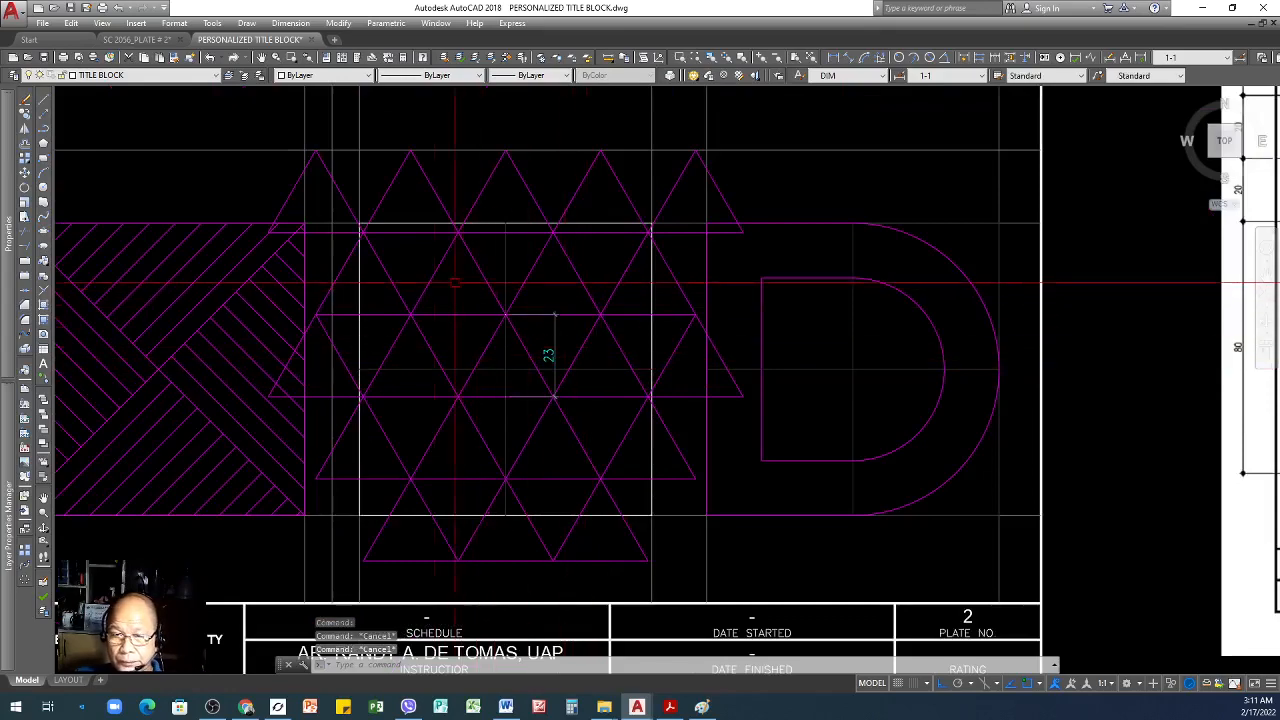
- Move all the triangles together with the height dimension vertically, from the dimension line's midpoint to the square's horizontal centre line
{"action": "left_click", "coordinate": [288, 197]}
{"action": "left_click", "coordinate": [627, 175]}
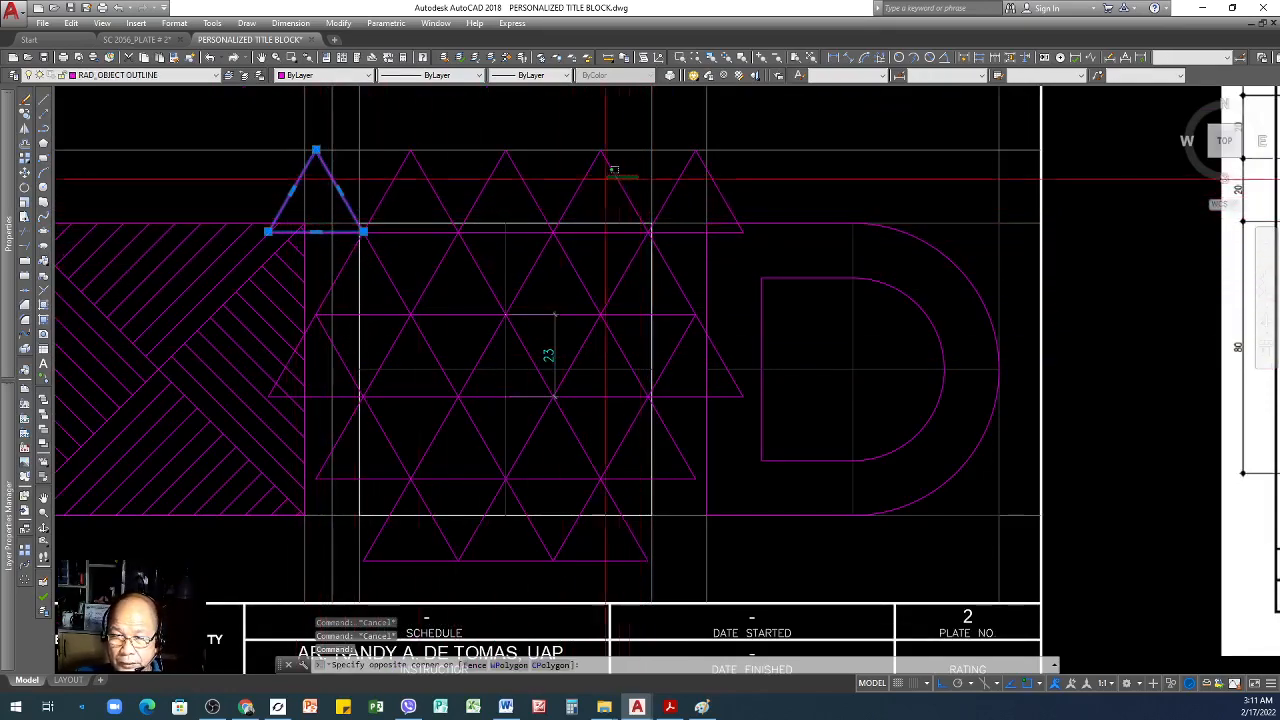
{"action": "left_click", "coordinate": [399, 192]}
{"action": "left_click", "coordinate": [727, 204]}
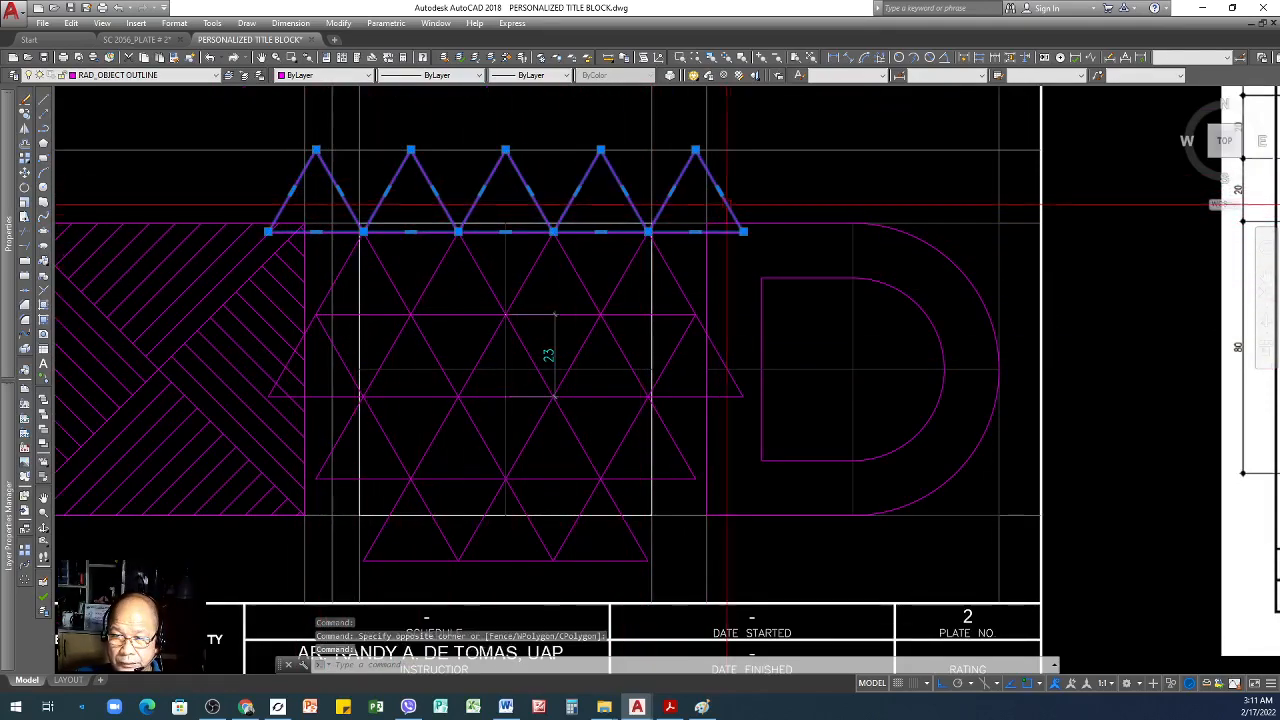
{"action": "left_click", "coordinate": [622, 284]}
{"action": "left_click", "coordinate": [487, 253]}
{"action": "left_click", "coordinate": [487, 253]}
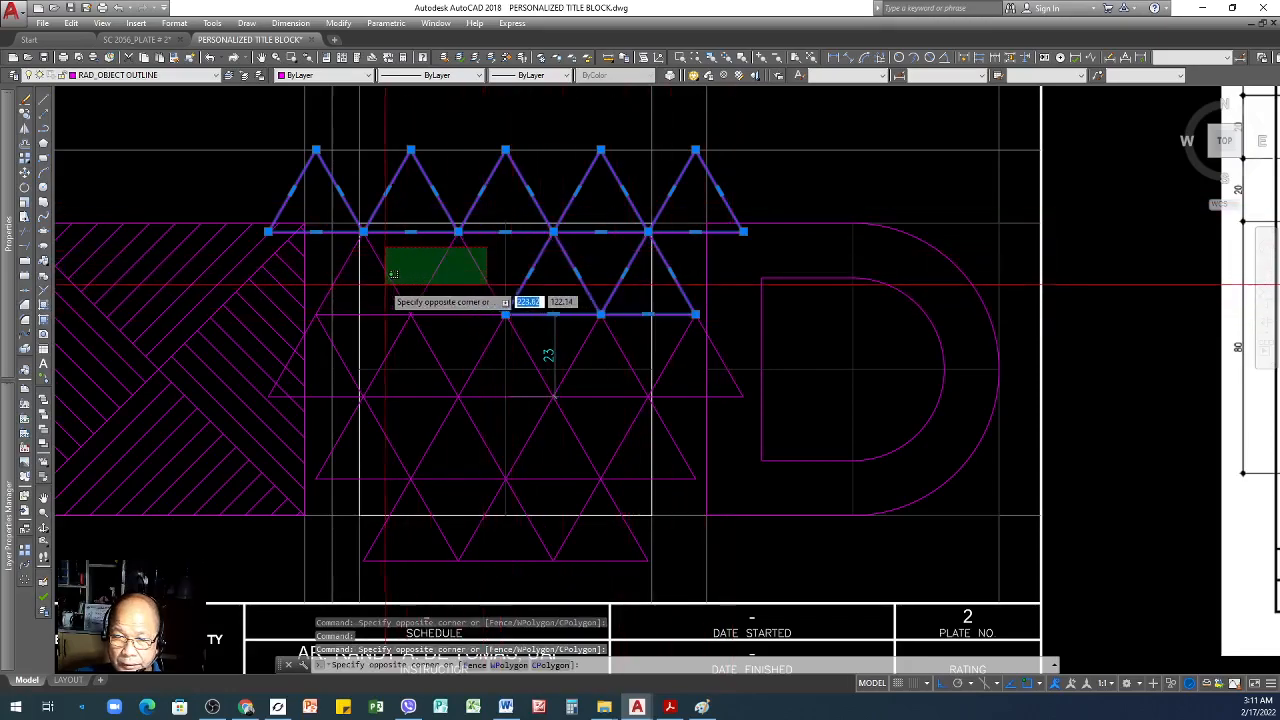
{"action": "left_click", "coordinate": [386, 286]}
{"action": "left_click", "coordinate": [395, 340]}
{"action": "left_click", "coordinate": [346, 342]}
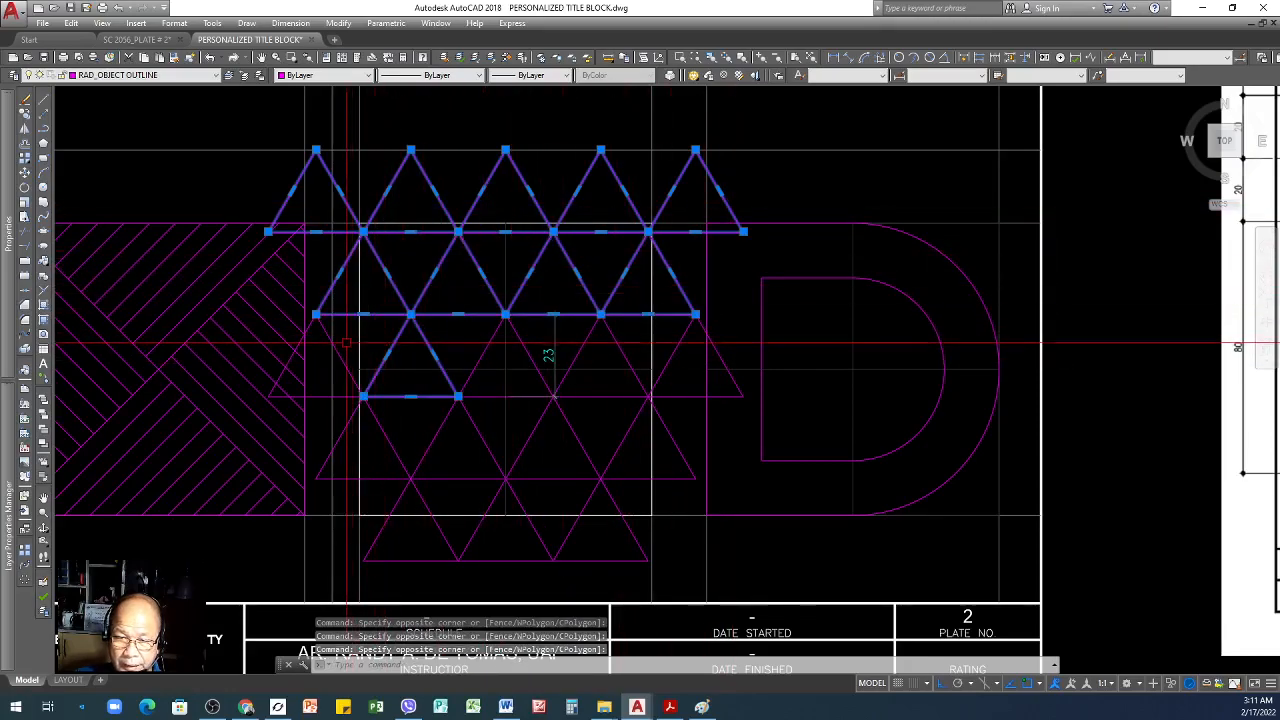
{"action": "left_click", "coordinate": [342, 356]}
{"action": "left_click", "coordinate": [626, 342]}
{"action": "left_click", "coordinate": [576, 330]}
{"action": "left_click", "coordinate": [720, 355]}
{"action": "left_click", "coordinate": [629, 458]}
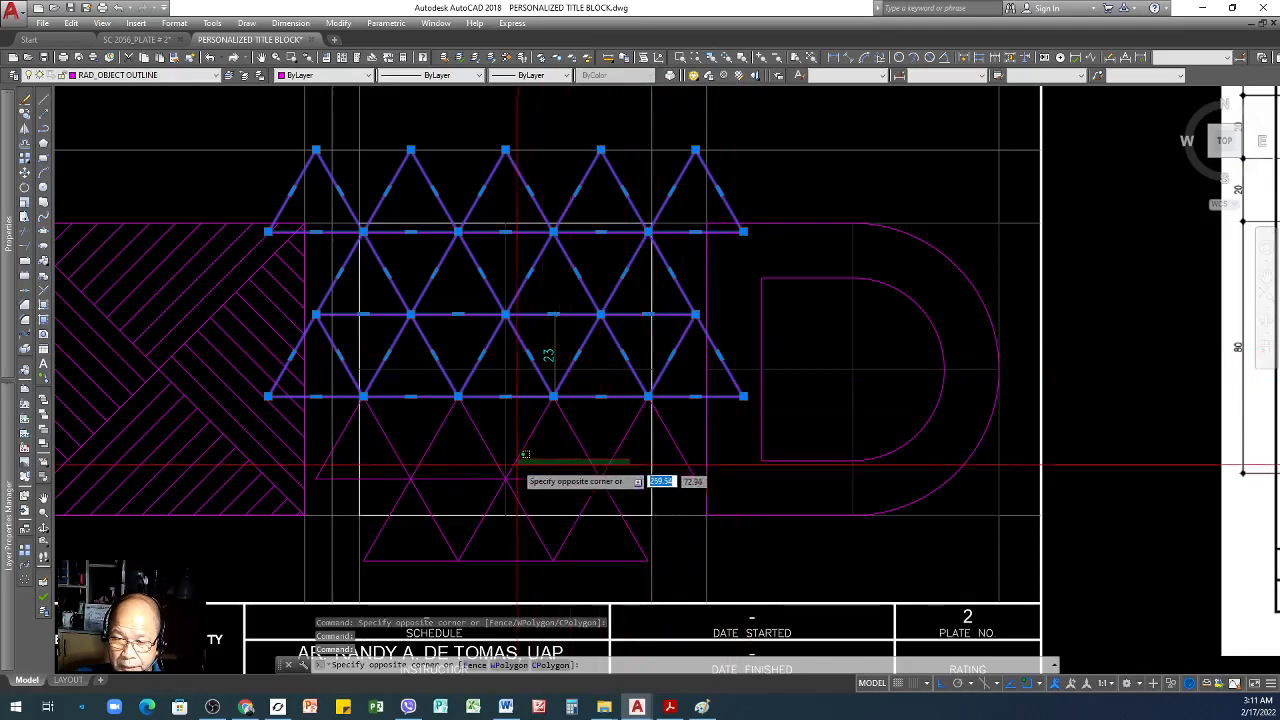
{"action": "left_click", "coordinate": [515, 454]}
{"action": "left_click", "coordinate": [486, 413]}
{"action": "left_click", "coordinate": [389, 452]}
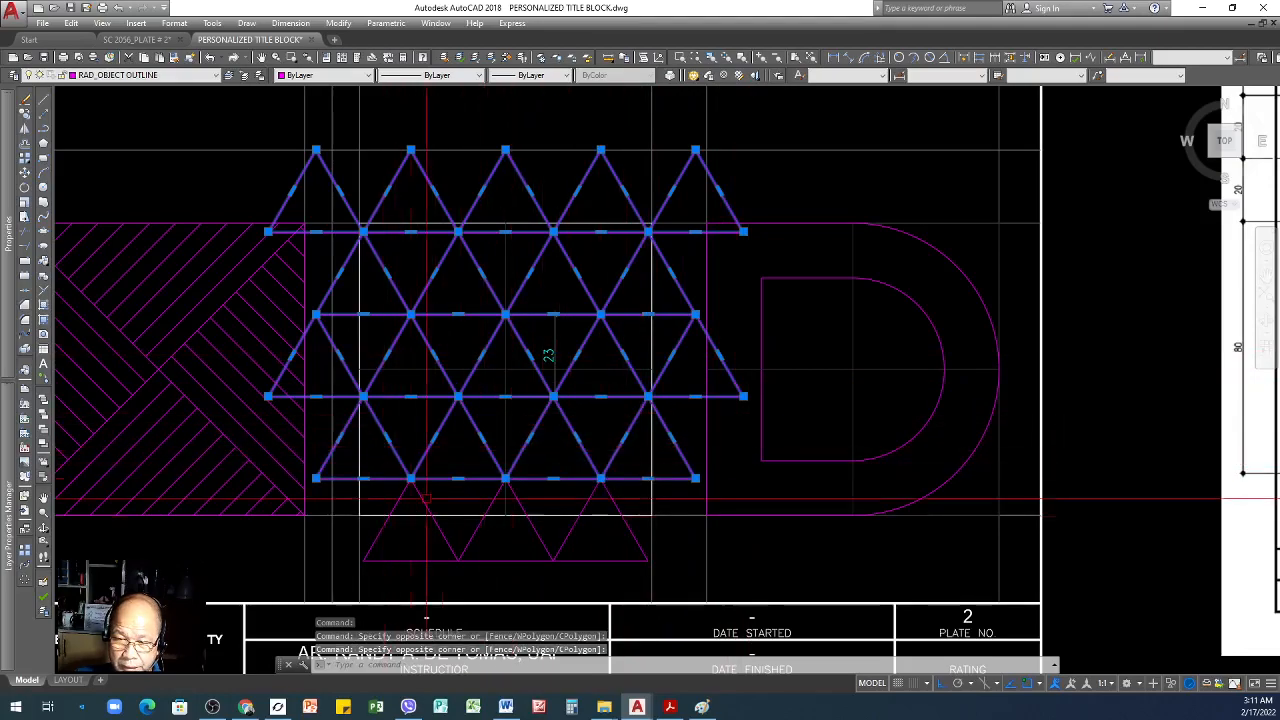
{"action": "left_click", "coordinate": [598, 547]}
{"action": "left_click", "coordinate": [432, 557]}
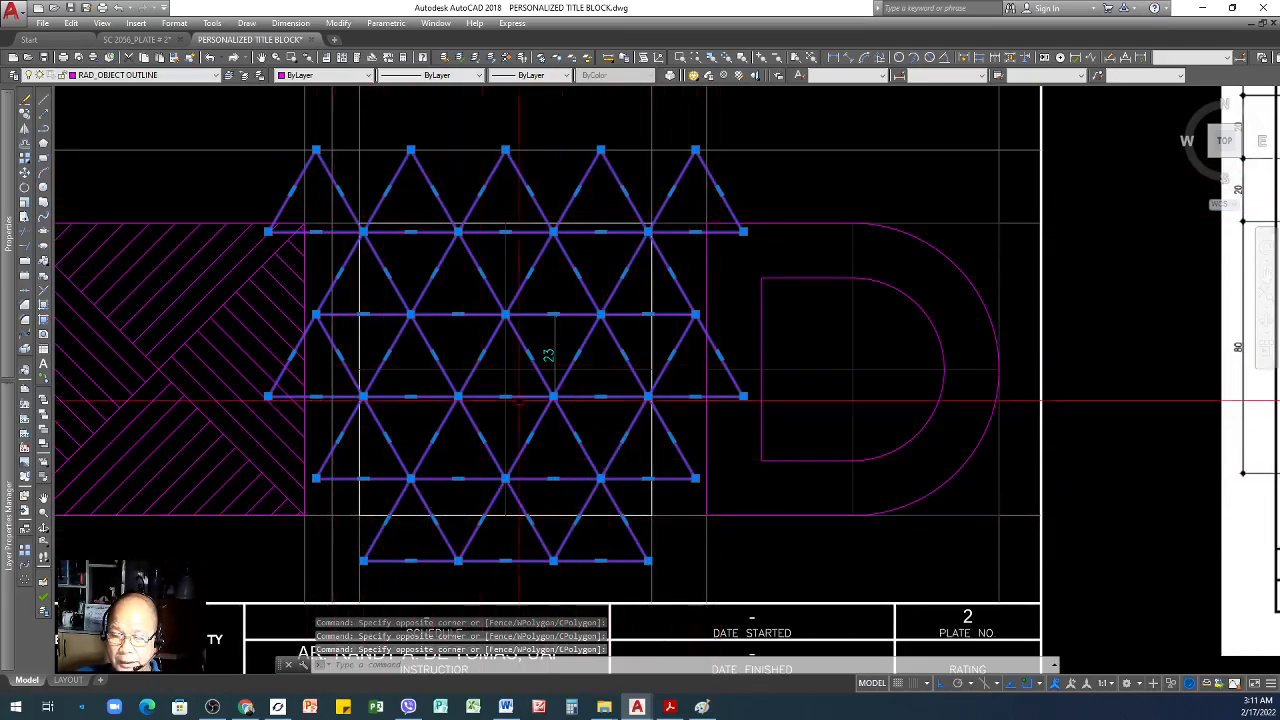
{"action": "scroll", "coordinate": [497, 392], "scroll_direction": "up", "scroll_amount": 8}
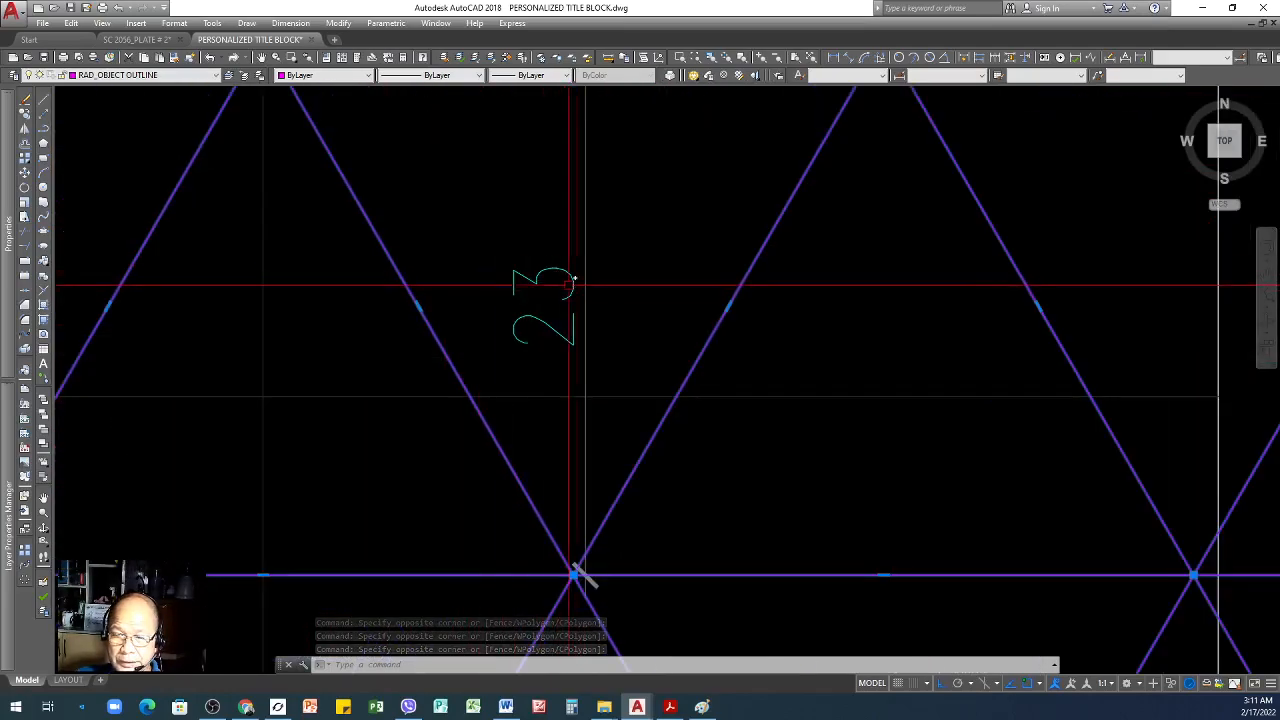
{"action": "scroll", "coordinate": [565, 284], "scroll_direction": "down", "scroll_amount": 3}
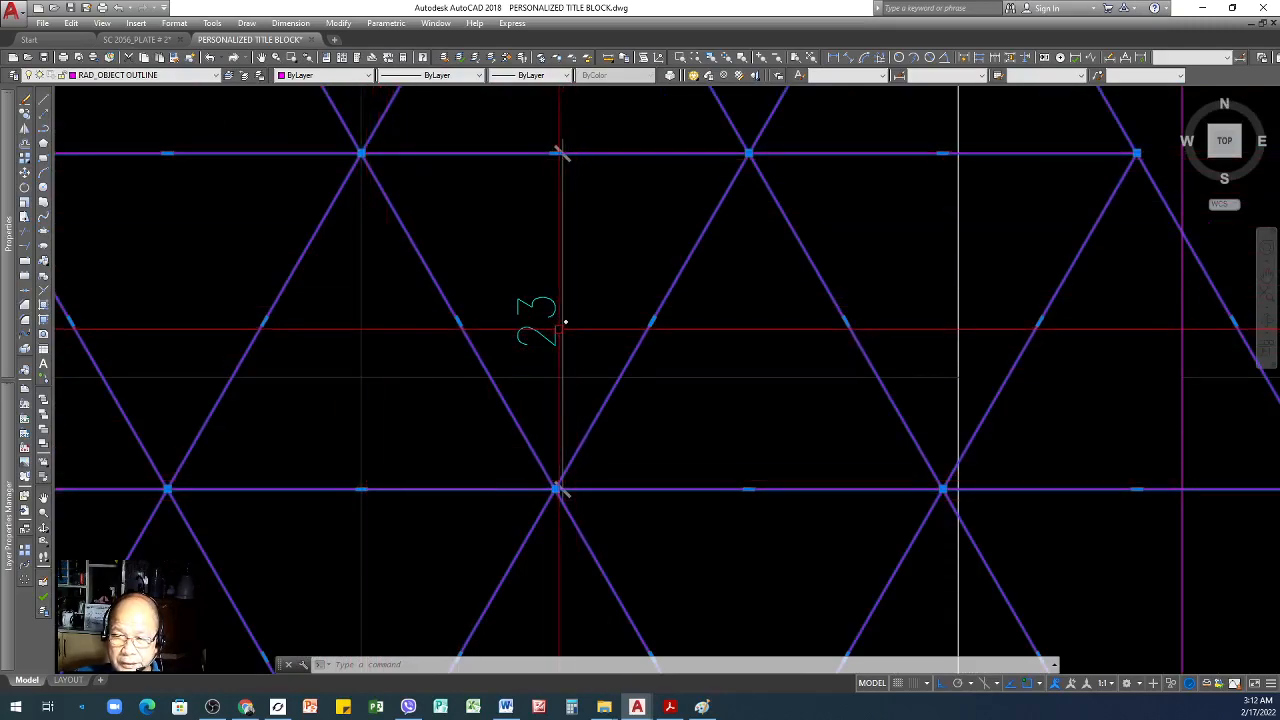
{"action": "left_click", "coordinate": [569, 284]}
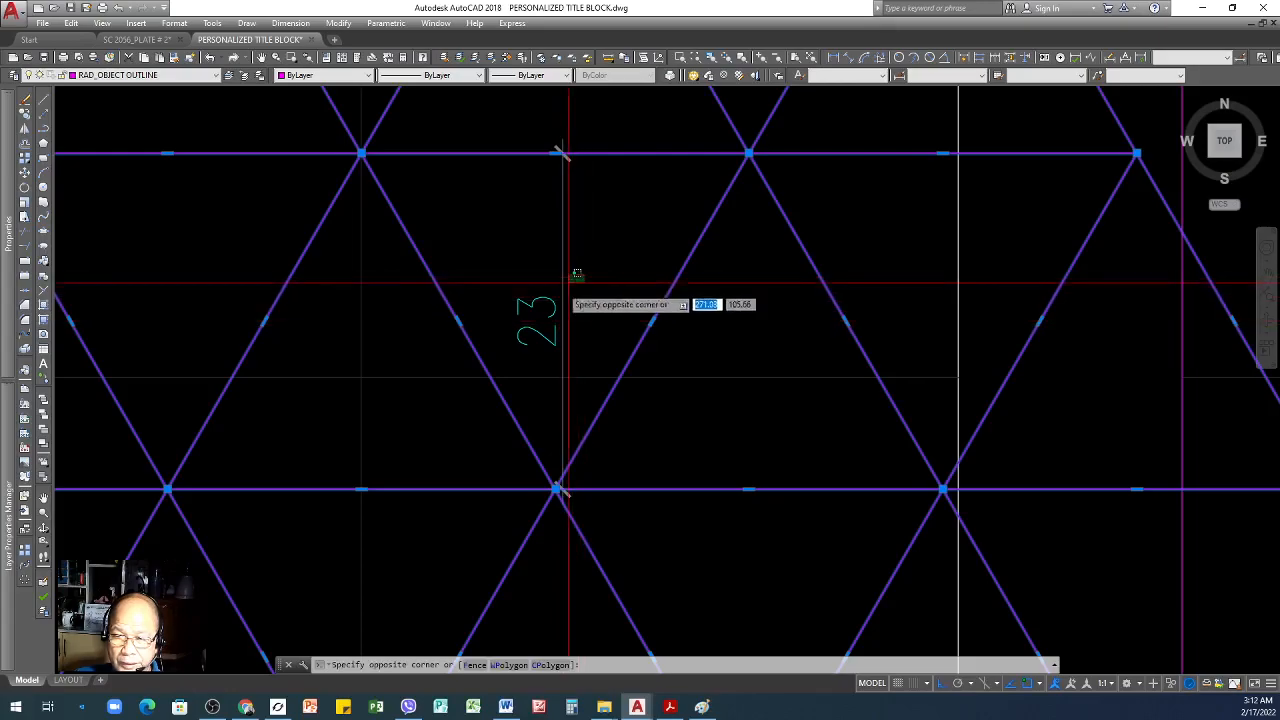
{"action": "left_click", "coordinate": [527, 311]}
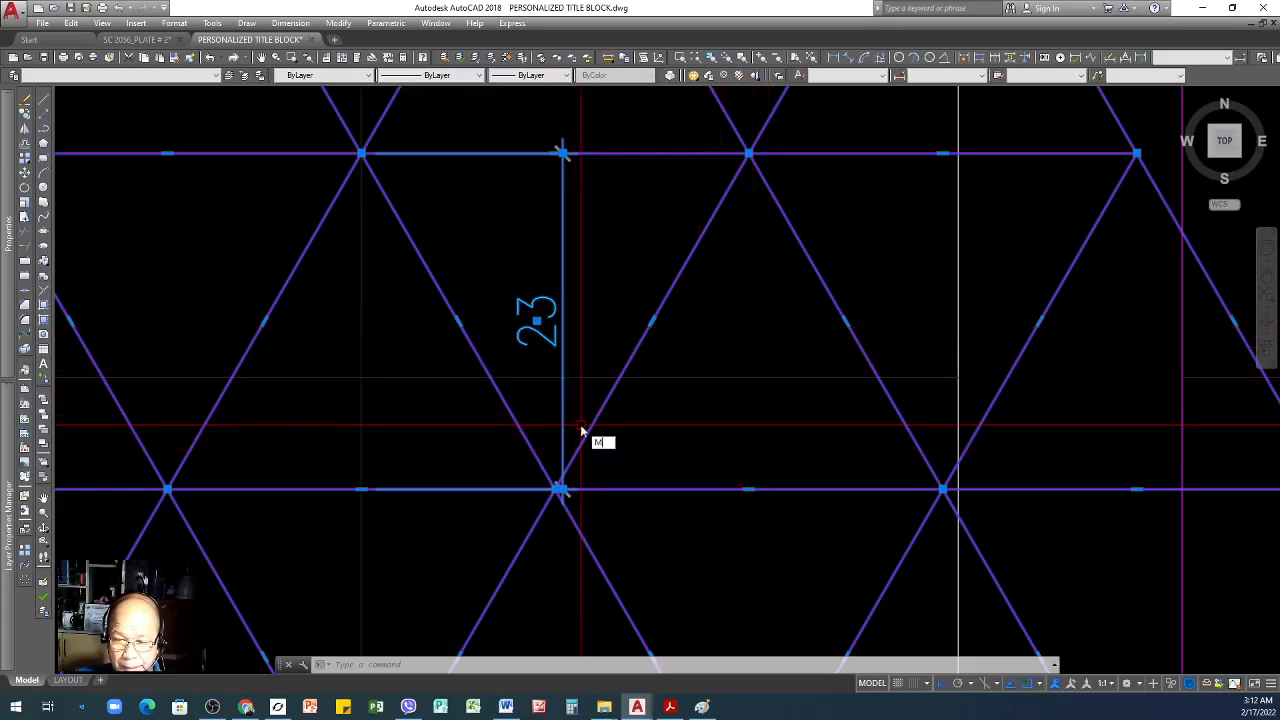
{"action": "key", "text": "Return"}
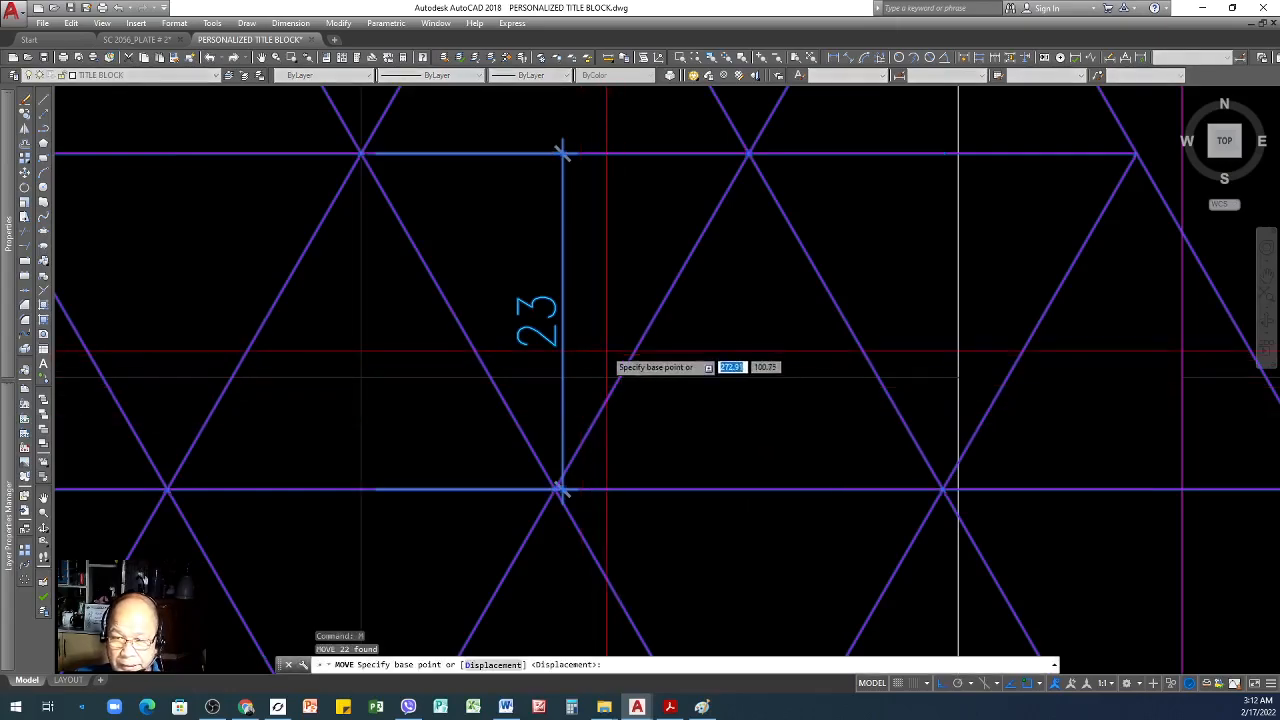
{"action": "left_click", "coordinate": [562, 320]}
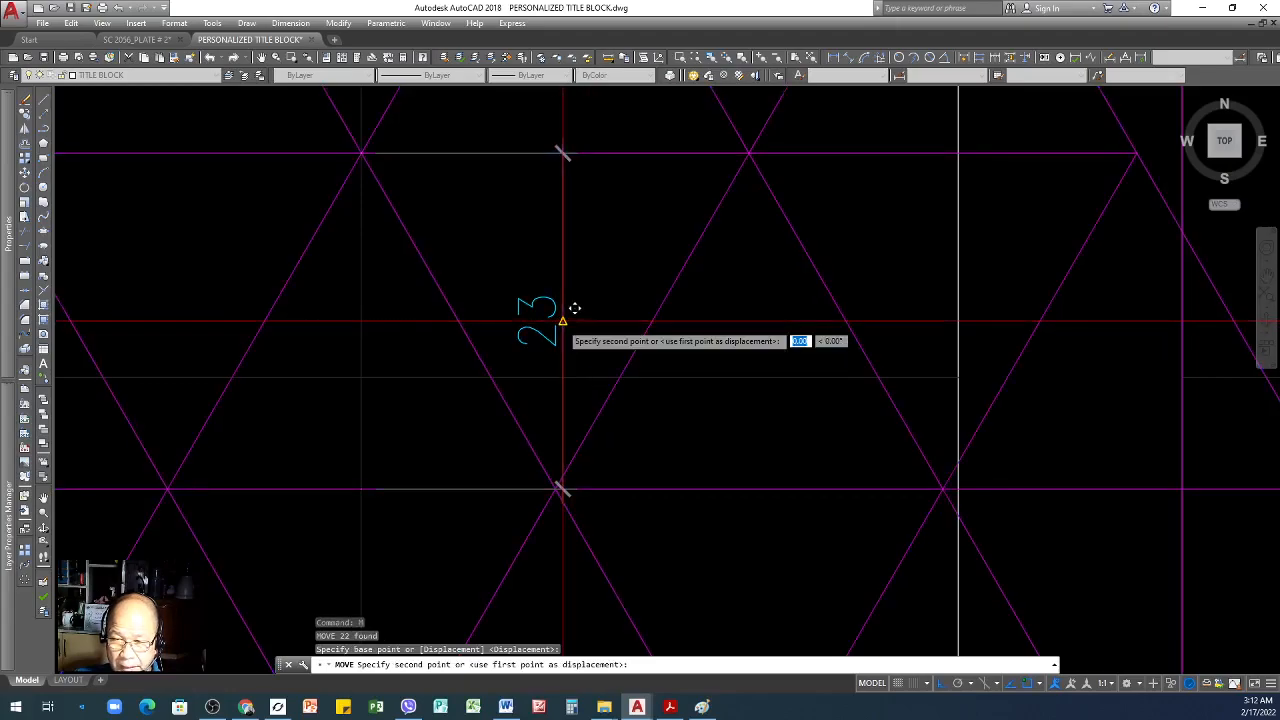
{"action": "left_click", "coordinate": [562, 378]}
{"action": "scroll", "coordinate": [666, 418], "scroll_direction": "down", "scroll_amount": 5}
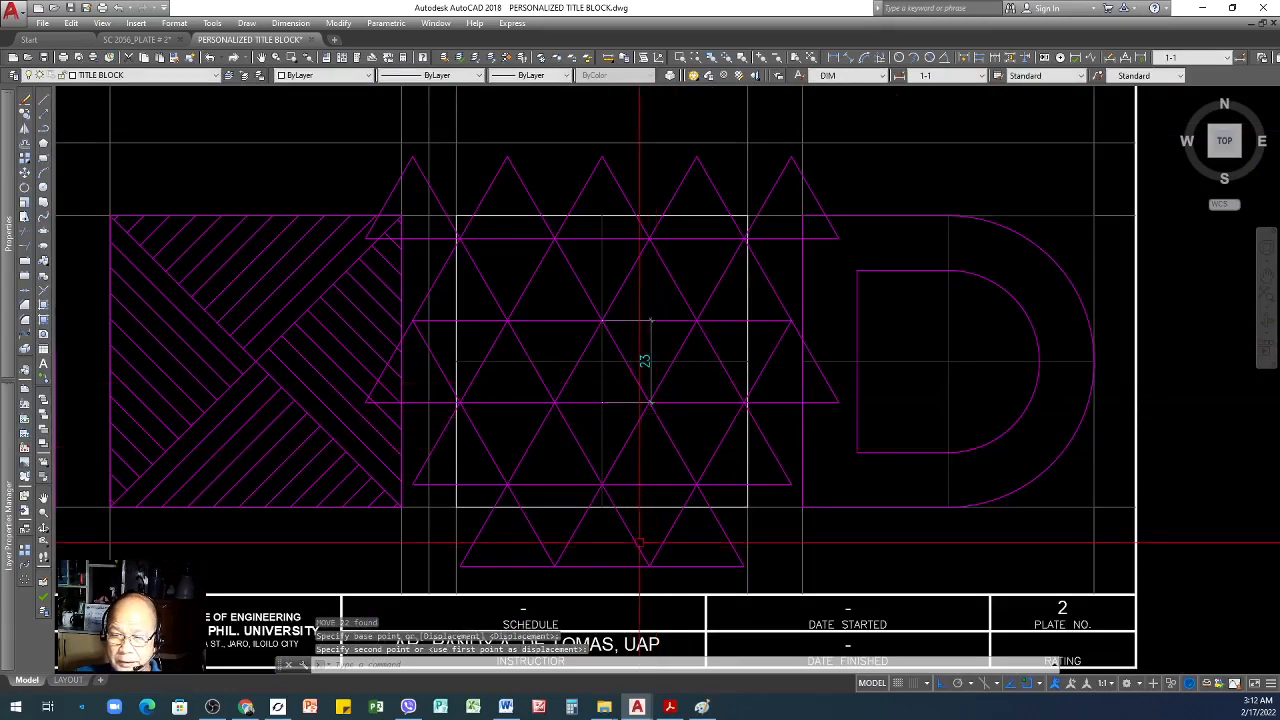
- Delete the height dimension from the central triangle row
{"action": "scroll", "coordinate": [610, 508], "scroll_direction": "up", "scroll_amount": 2}
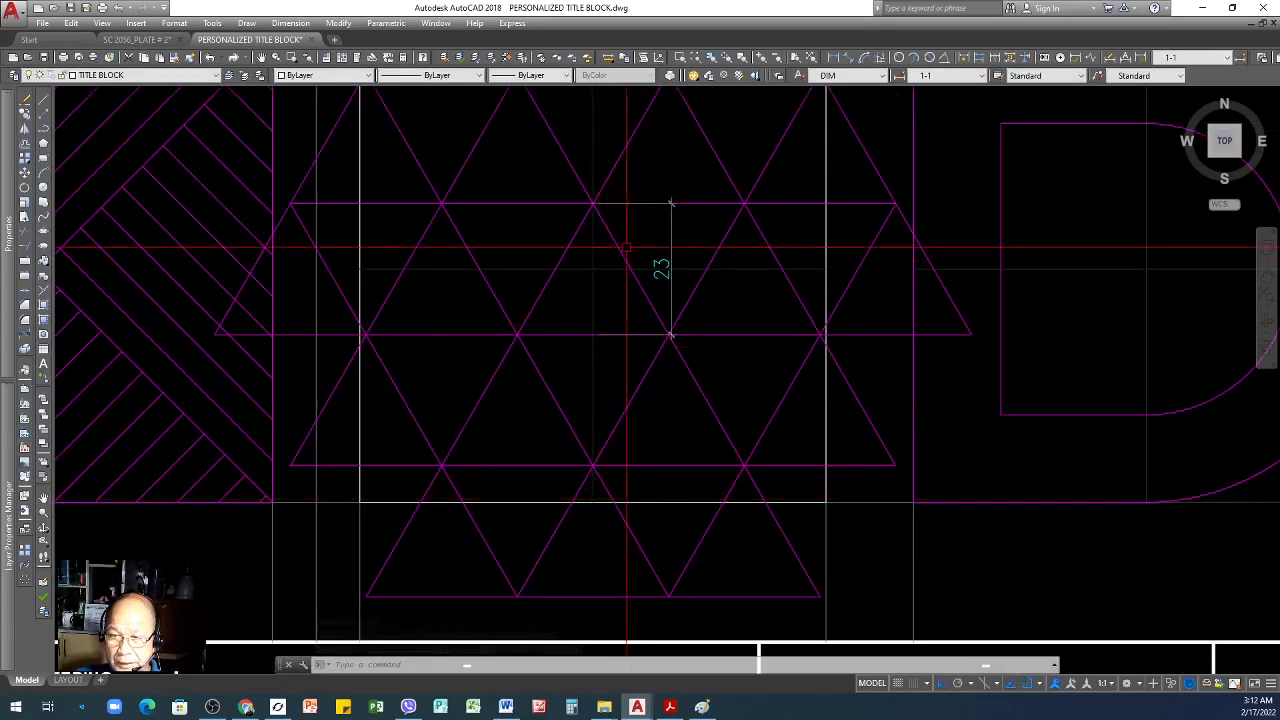
{"action": "scroll", "coordinate": [585, 265], "scroll_direction": "down", "scroll_amount": 2}
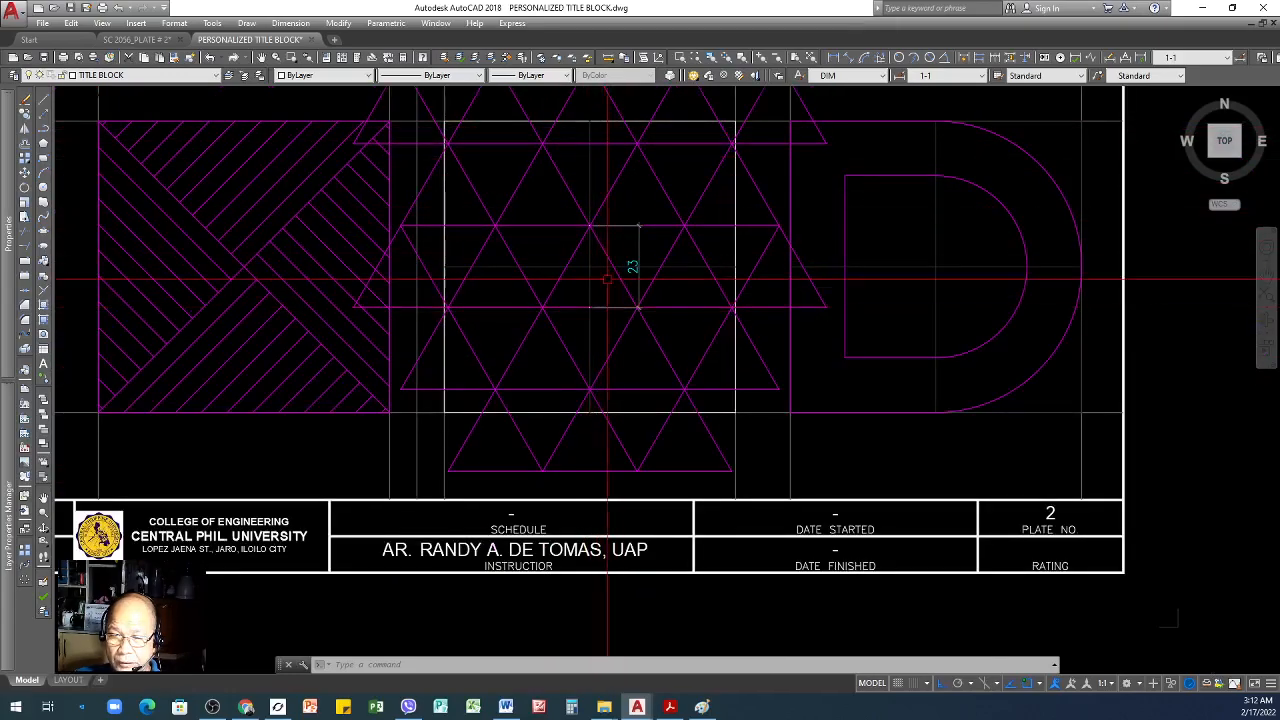
{"action": "scroll", "coordinate": [624, 243], "scroll_direction": "up", "scroll_amount": 4}
{"action": "left_click", "coordinate": [685, 241]}
{"action": "left_click", "coordinate": [630, 320]}
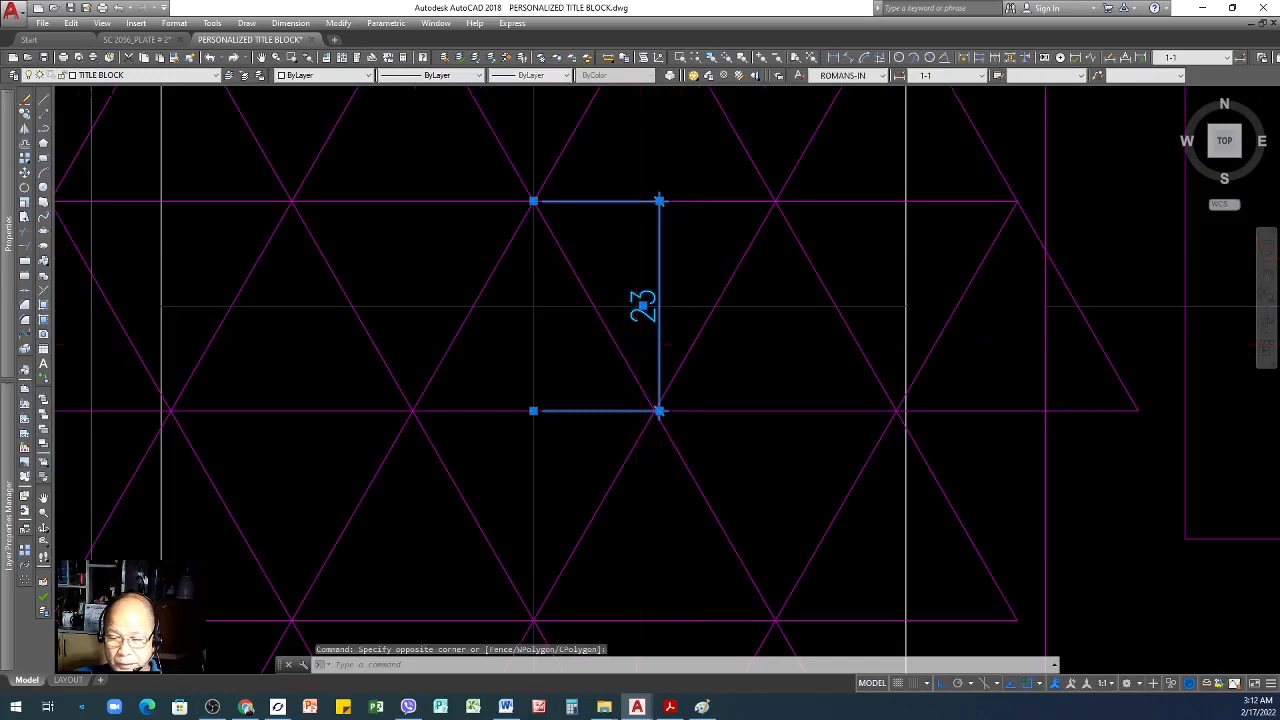
{"action": "key", "text": "Delete"}
{"action": "scroll", "coordinate": [629, 395], "scroll_direction": "down", "scroll_amount": 4}
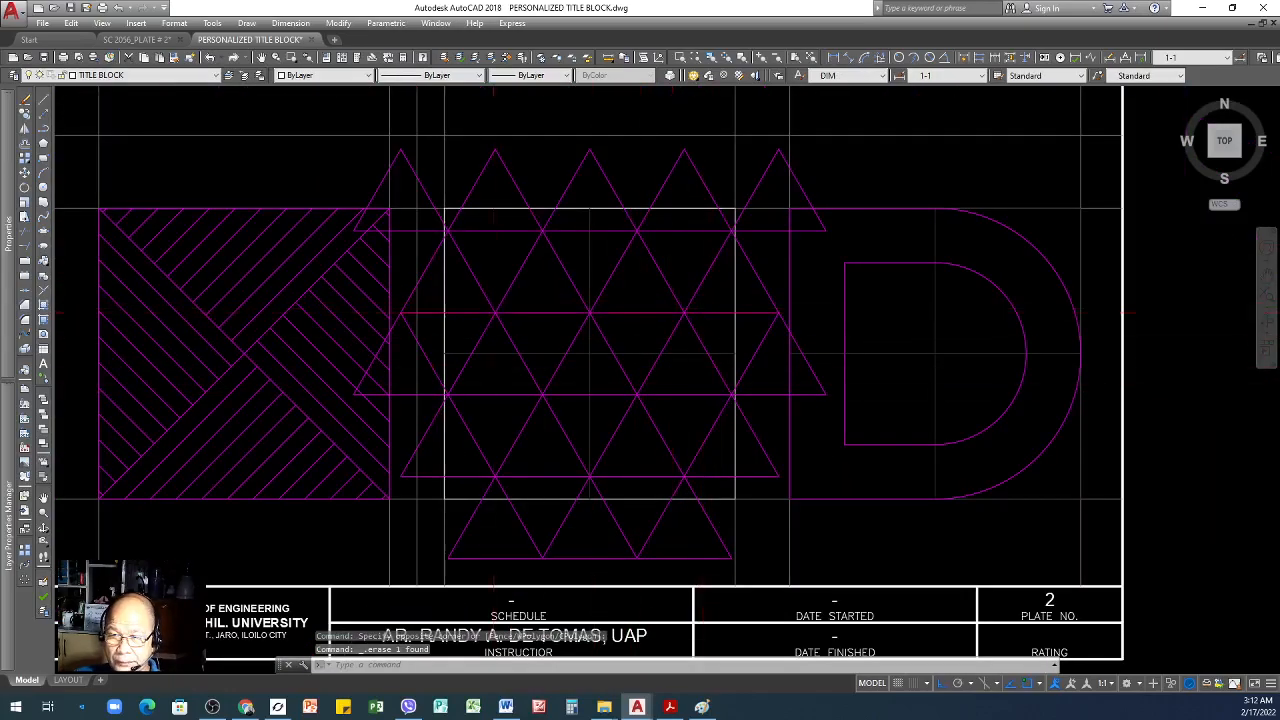
- Match the square's outline to the properties of the top row's triangles
{"action": "scroll", "coordinate": [540, 350], "scroll_direction": "down", "scroll_amount": 2}
{"action": "scroll", "coordinate": [608, 318], "scroll_direction": "up", "scroll_amount": 6}
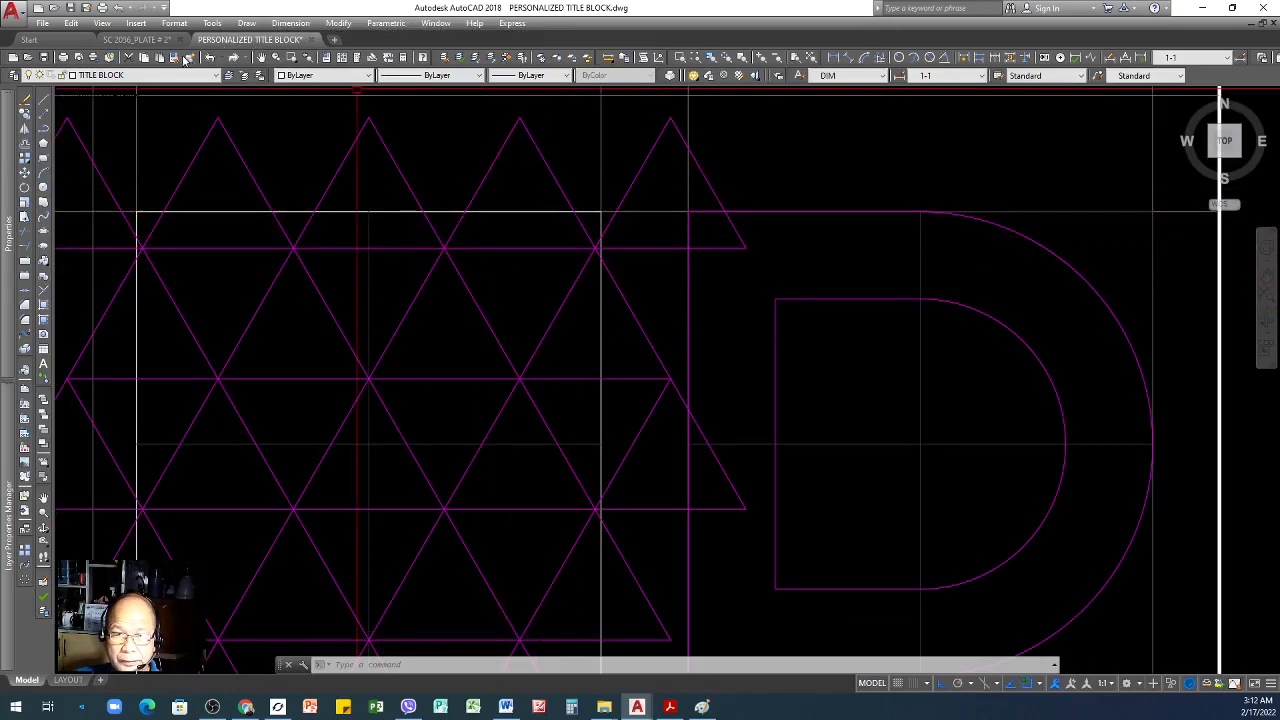
{"action": "left_click", "coordinate": [176, 58]}
{"action": "left_click", "coordinate": [494, 162]}
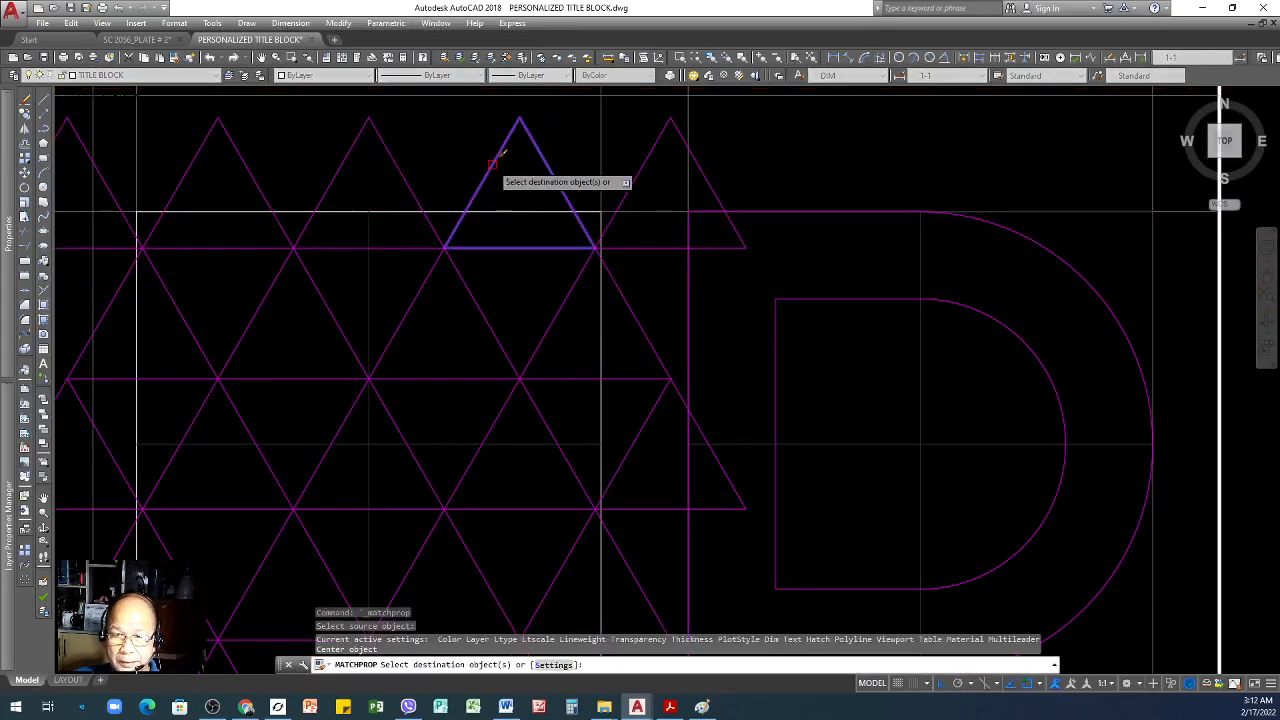
{"action": "left_click", "coordinate": [523, 209]}
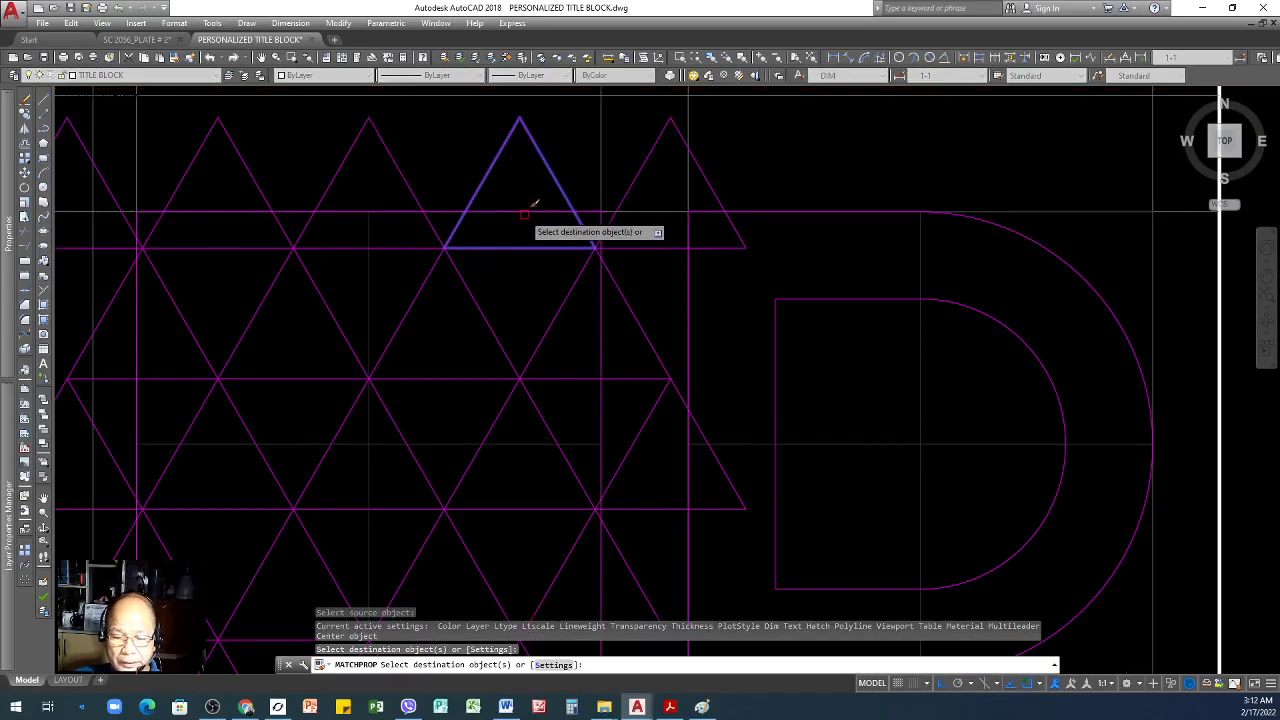
{"action": "key", "text": "Return"}
{"action": "scroll", "coordinate": [647, 405], "scroll_direction": "down", "scroll_amount": 5}
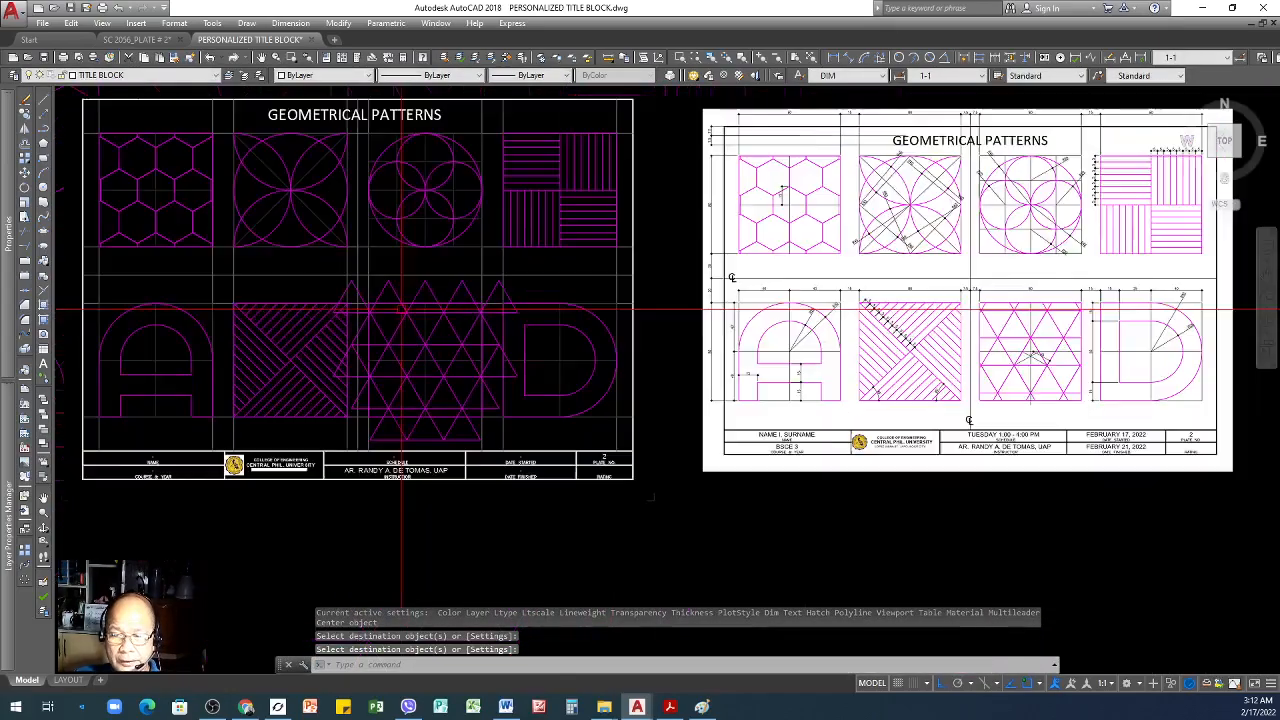
- Trim the triangle lines projecting above the lower row's third square, using the square's outline as the cutting edge
{"action": "scroll", "coordinate": [386, 400], "scroll_direction": "up", "scroll_amount": 2}
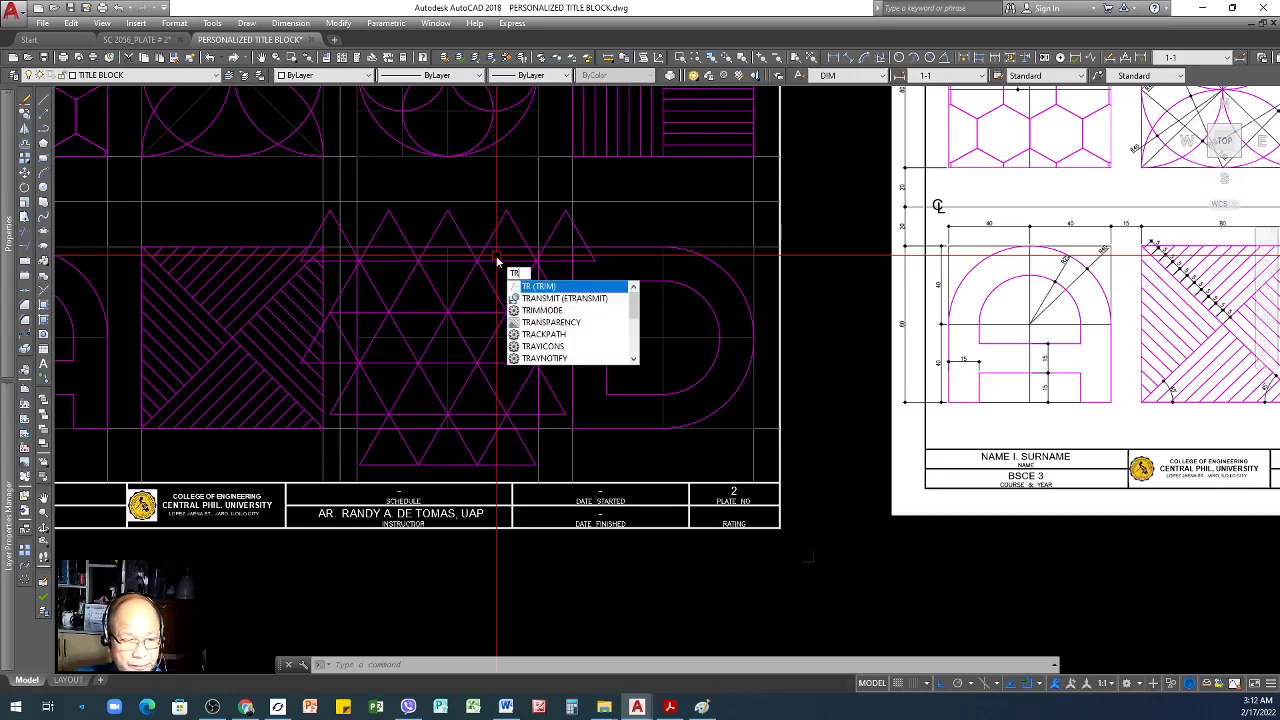
{"action": "key", "text": "Return"}
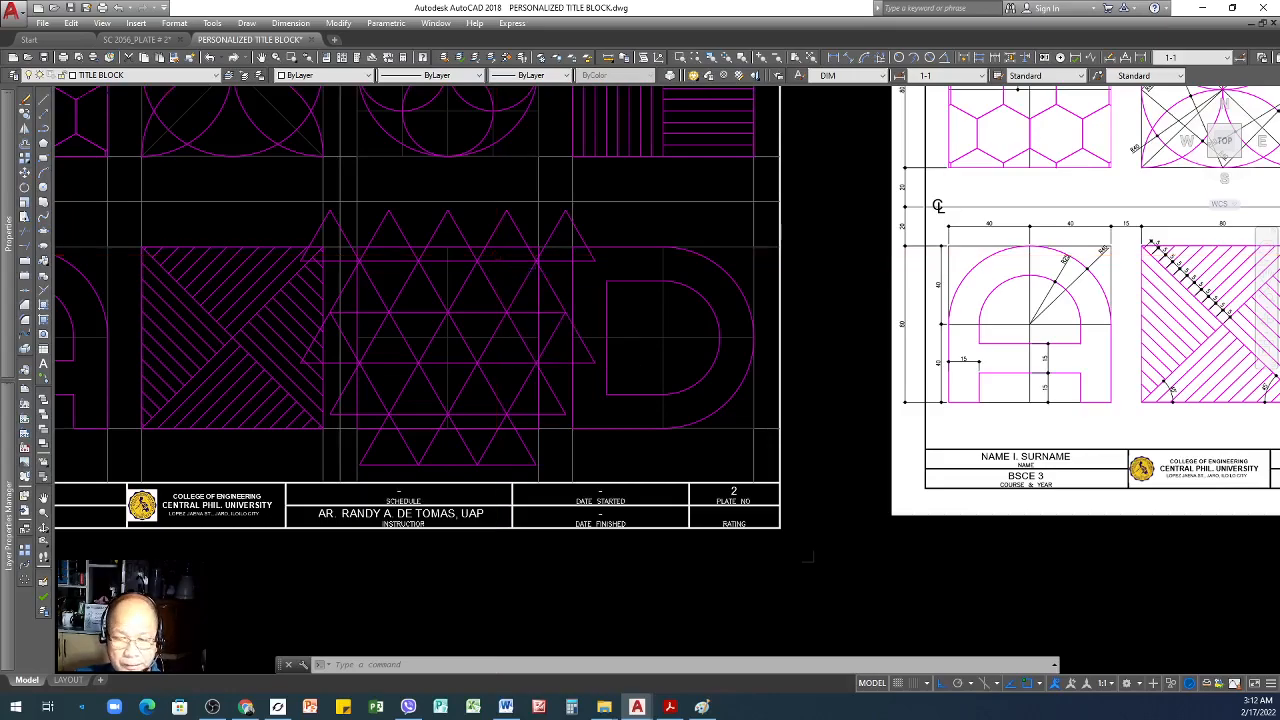
{"action": "scroll", "coordinate": [500, 258], "scroll_direction": "up", "scroll_amount": 5}
{"action": "left_click", "coordinate": [655, 262]}
{"action": "scroll", "coordinate": [655, 264], "scroll_direction": "down", "scroll_amount": 5}
{"action": "key", "text": "Return"}
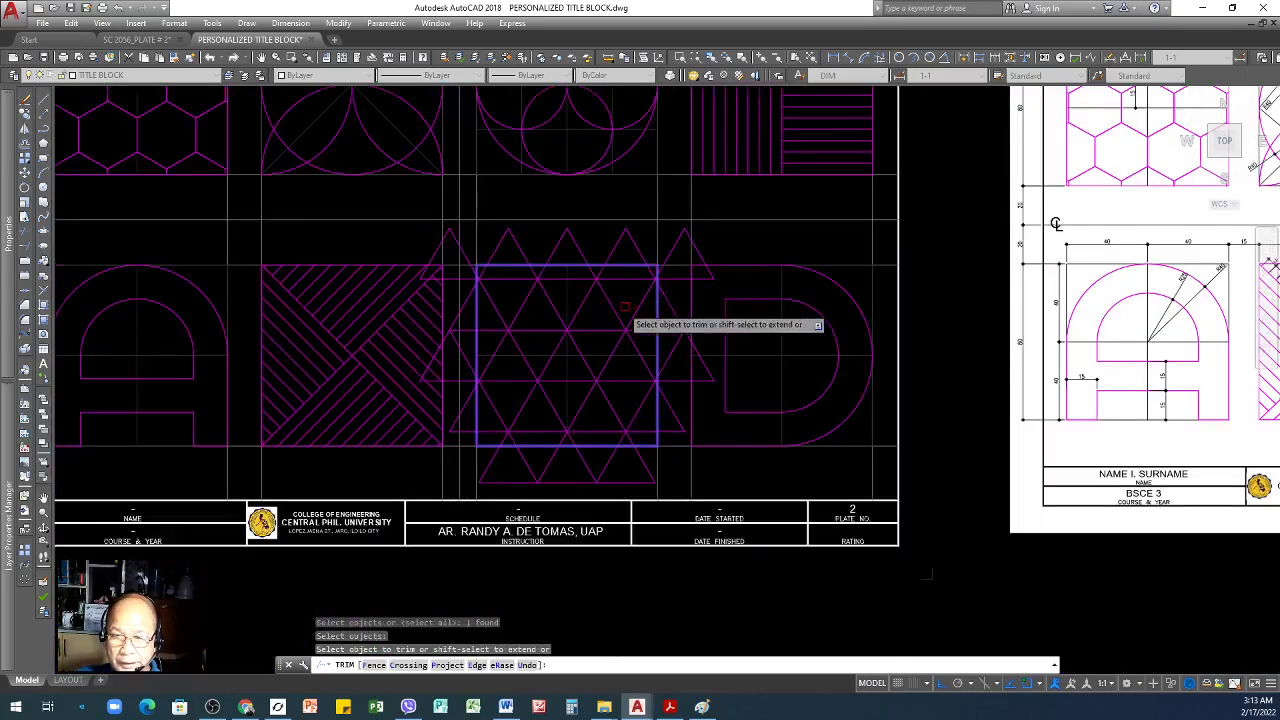
{"action": "left_click", "coordinate": [631, 230]}
{"action": "left_click", "coordinate": [611, 244]}
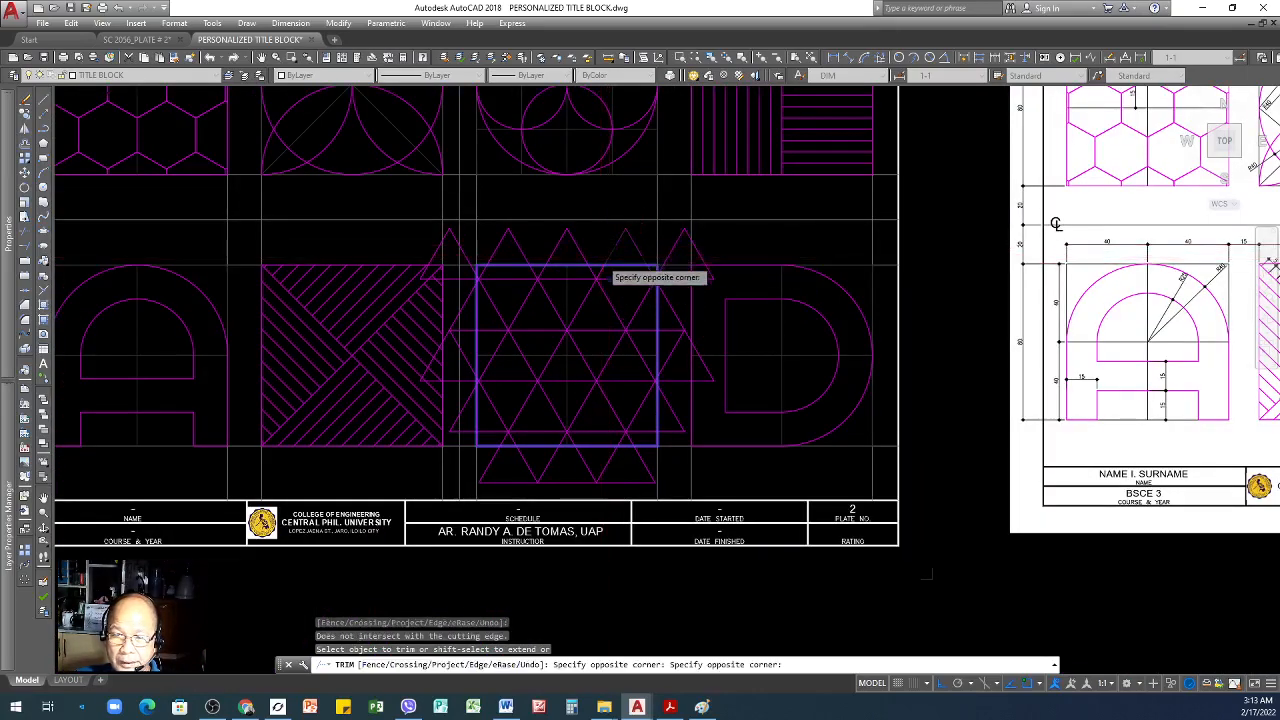
{"action": "left_click", "coordinate": [602, 257]}
{"action": "left_click", "coordinate": [590, 245]}
{"action": "left_click", "coordinate": [543, 247]}
{"action": "left_click", "coordinate": [530, 239]}
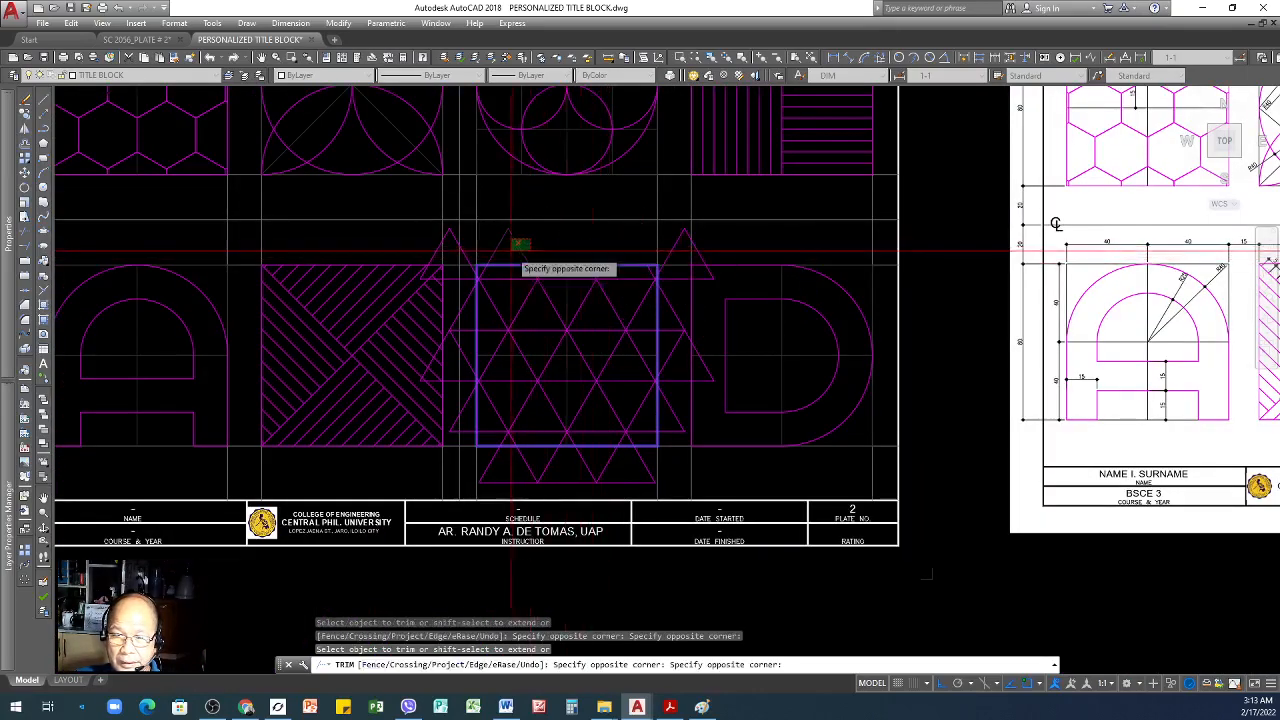
{"action": "left_click", "coordinate": [458, 240]}
{"action": "left_click", "coordinate": [674, 246]}
- Trim the triangle lines projecting past the square's right, lower and left edges and finish the Trim command
{"action": "left_click", "coordinate": [679, 304]}
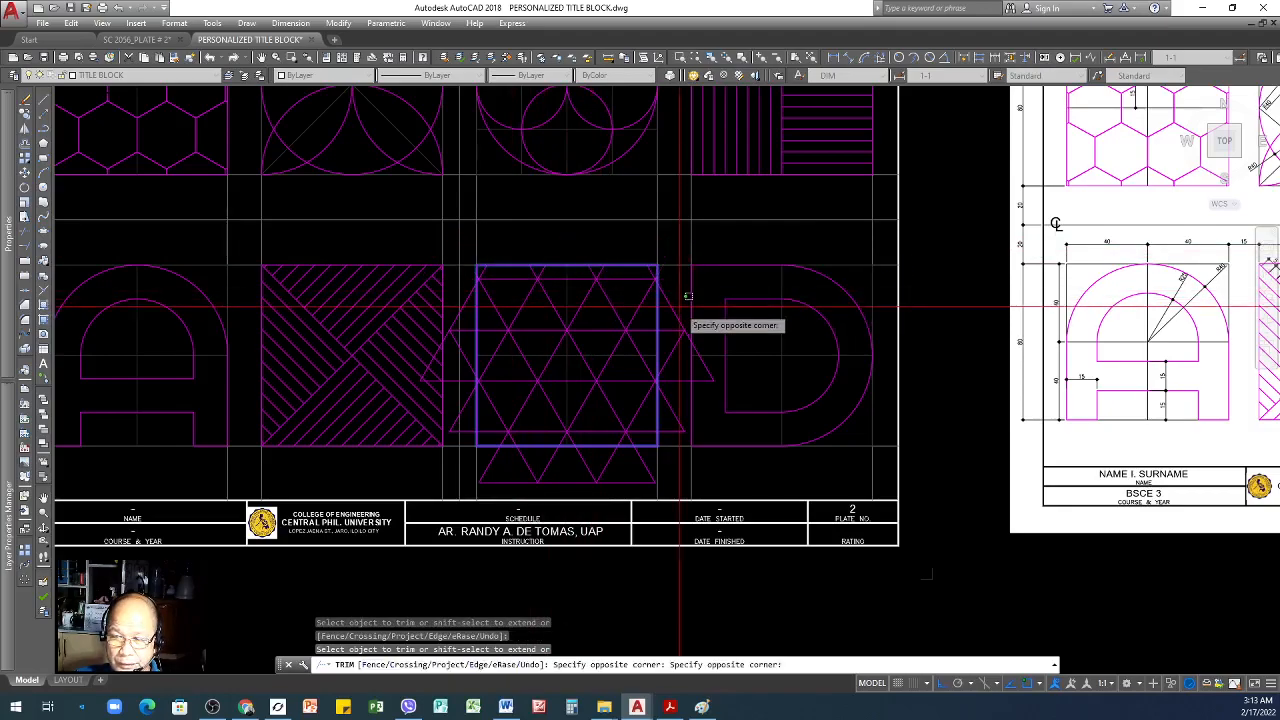
{"action": "left_click", "coordinate": [674, 442]}
{"action": "scroll", "coordinate": [638, 478], "scroll_direction": "up", "scroll_amount": 2}
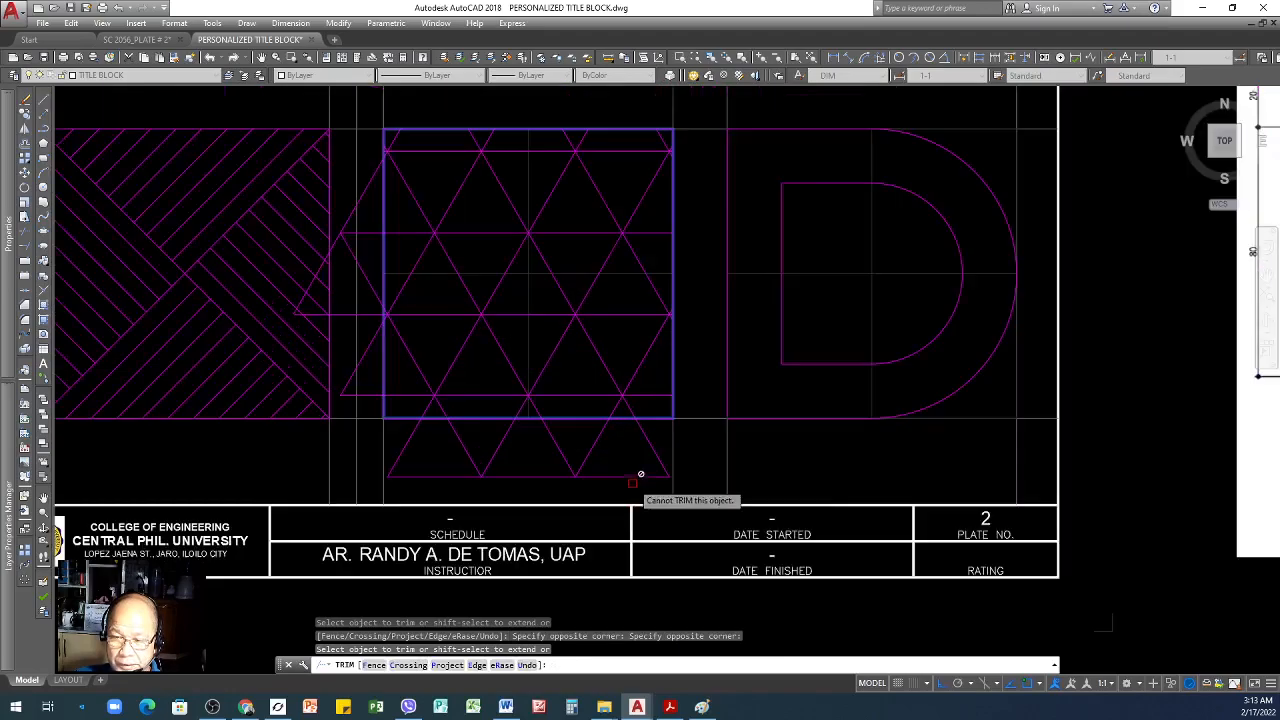
{"action": "left_click", "coordinate": [660, 437]}
{"action": "left_click", "coordinate": [405, 442]}
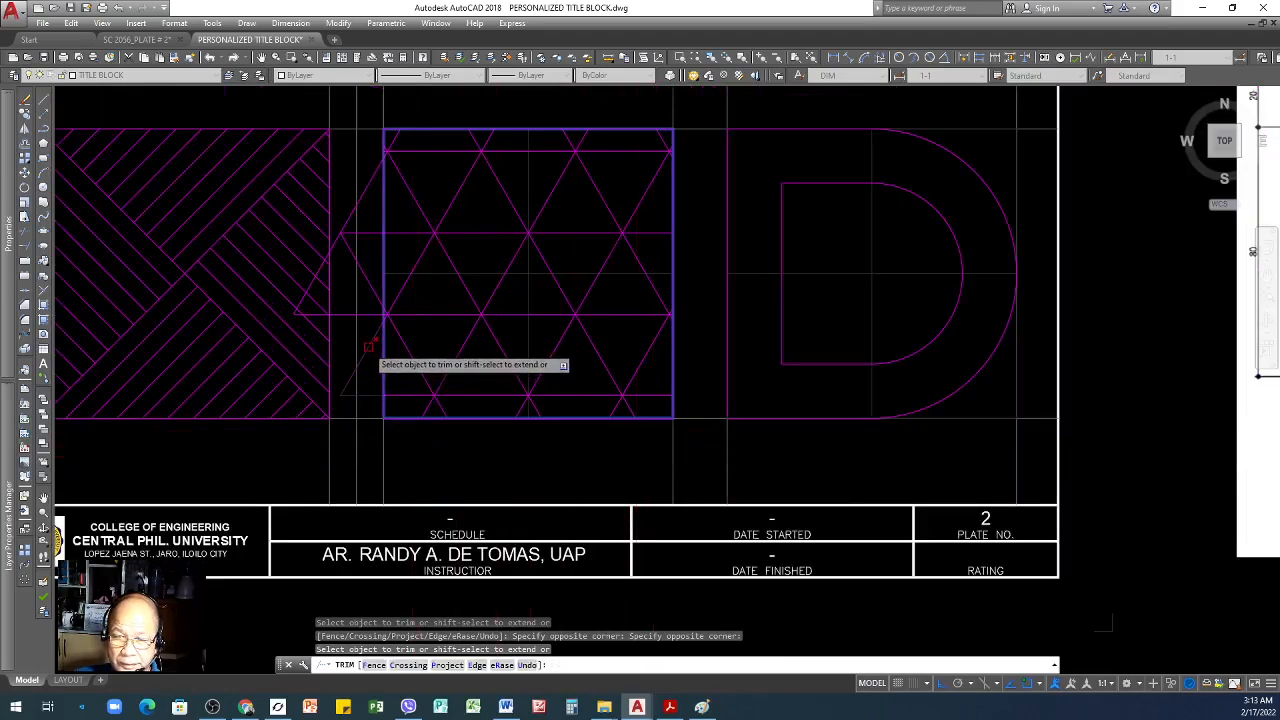
{"action": "left_click", "coordinate": [371, 346]}
{"action": "left_click", "coordinate": [371, 315]}
{"action": "left_click", "coordinate": [371, 230]}
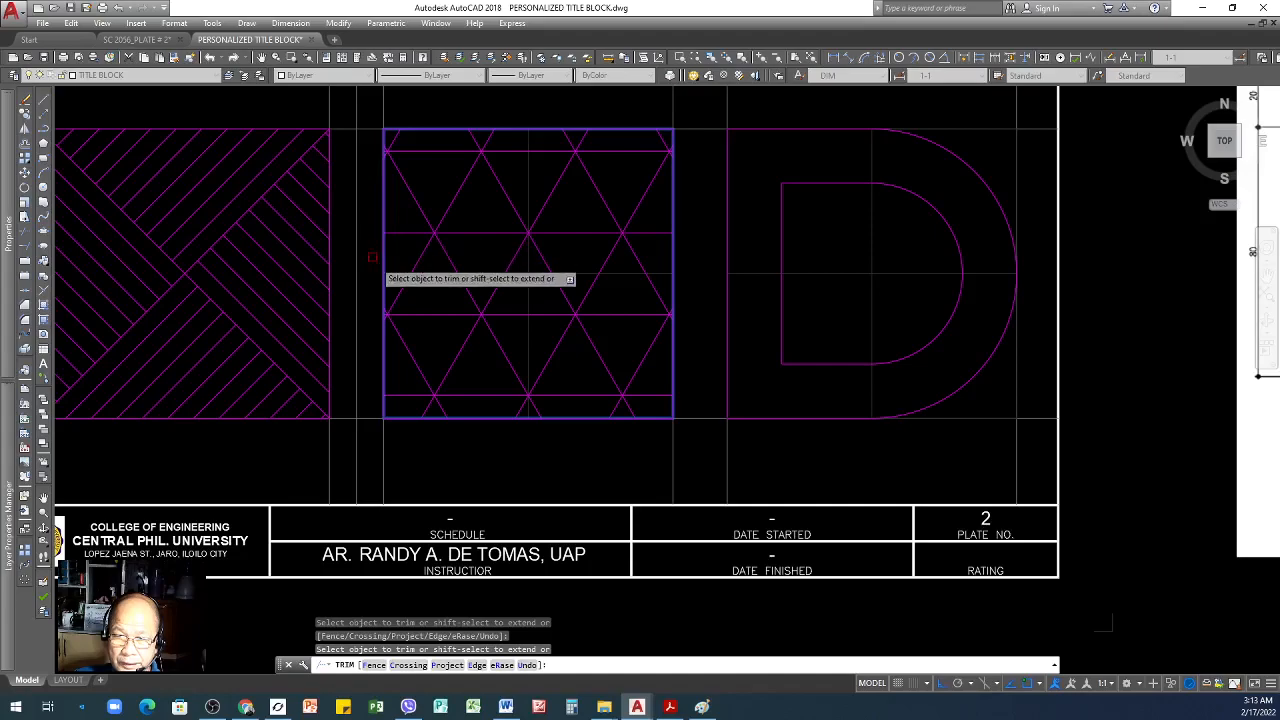
{"action": "scroll", "coordinate": [462, 309], "scroll_direction": "down", "scroll_amount": 2}
{"action": "key", "text": "Return"}
{"action": "scroll", "coordinate": [722, 567], "scroll_direction": "down", "scroll_amount": 2}
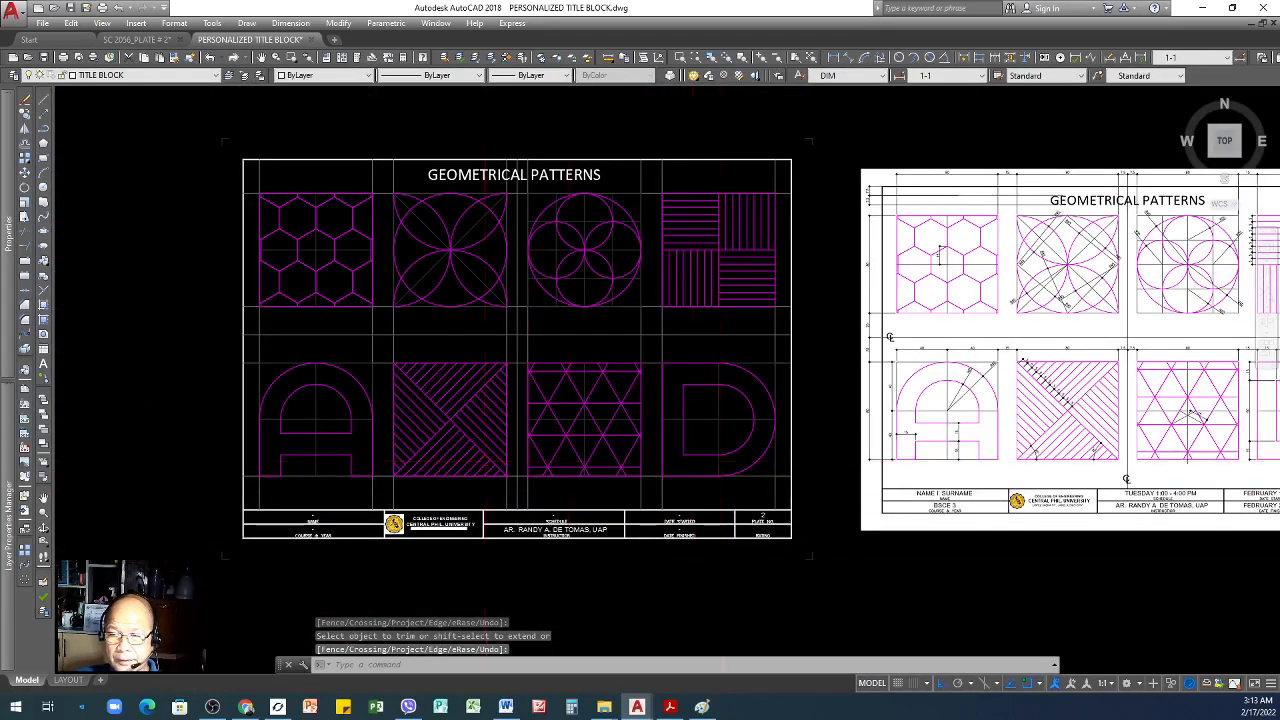
{"action": "scroll", "coordinate": [485, 460], "scroll_direction": "down", "scroll_amount": 1}
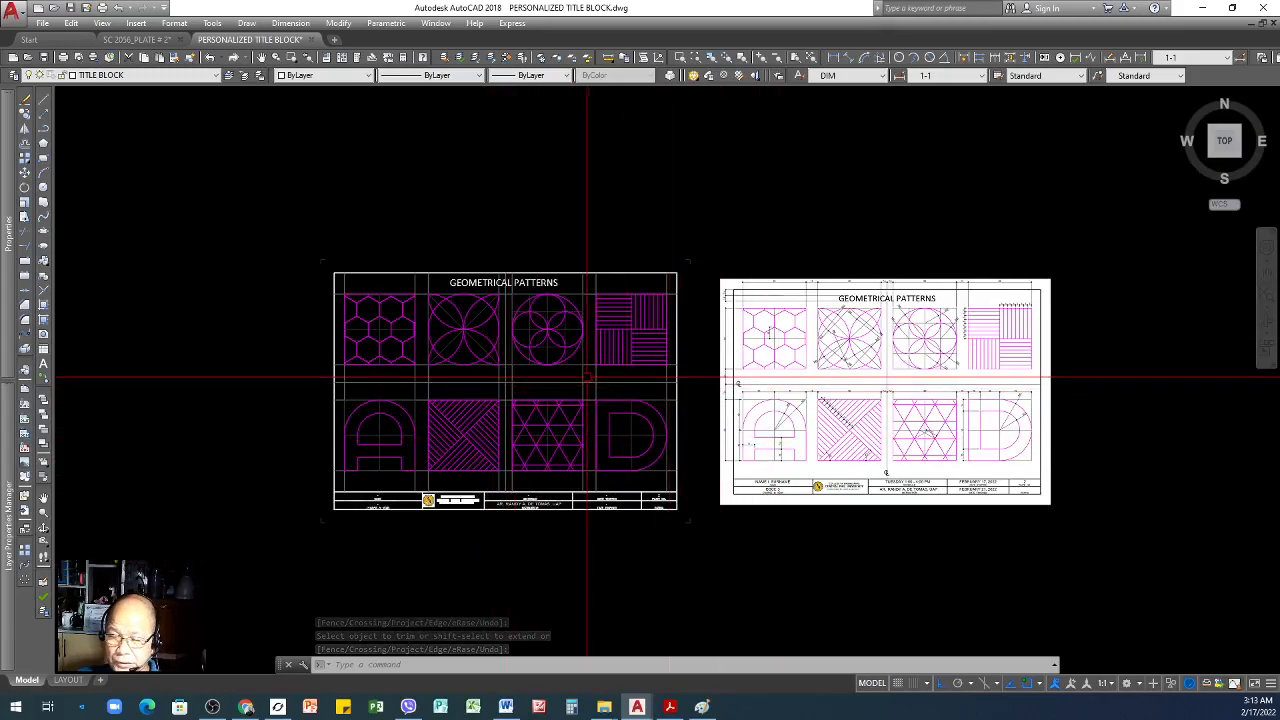
{"action": "scroll", "coordinate": [587, 378], "scroll_direction": "up", "scroll_amount": 1}
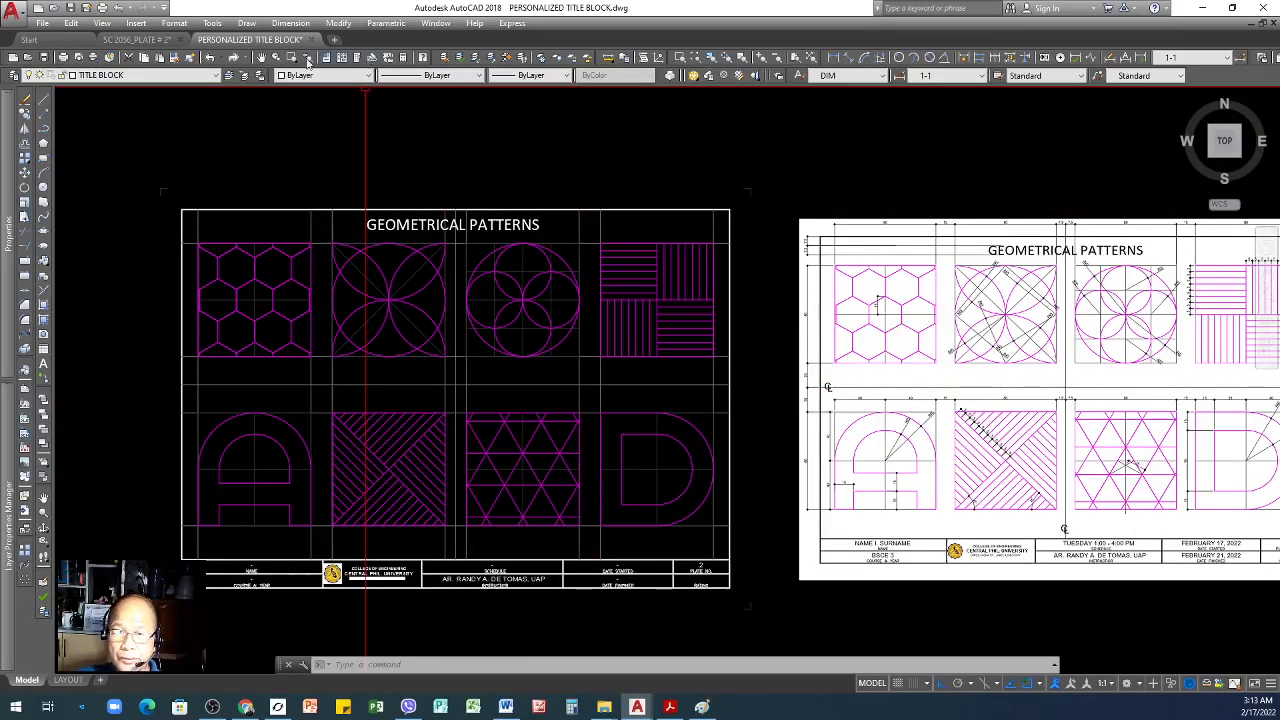
{"action": "scroll", "coordinate": [400, 229], "scroll_direction": "up", "scroll_amount": 3}
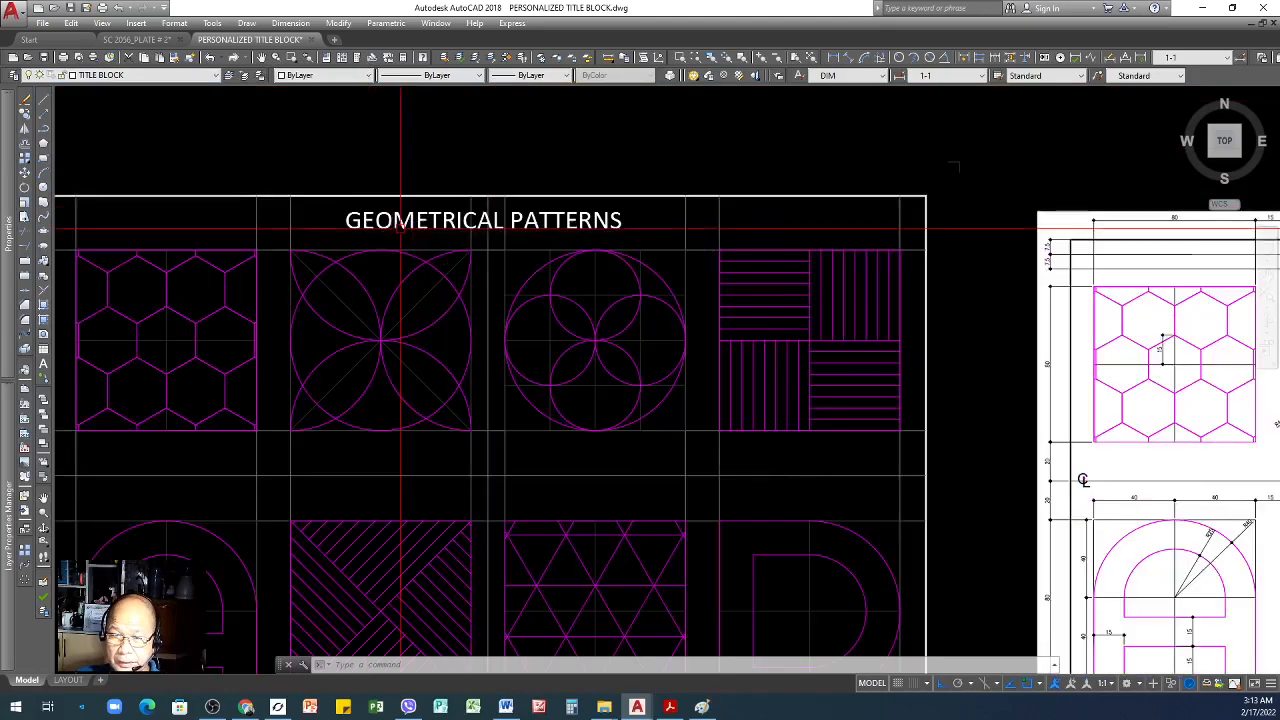
{"action": "left_click", "coordinate": [718, 264]}
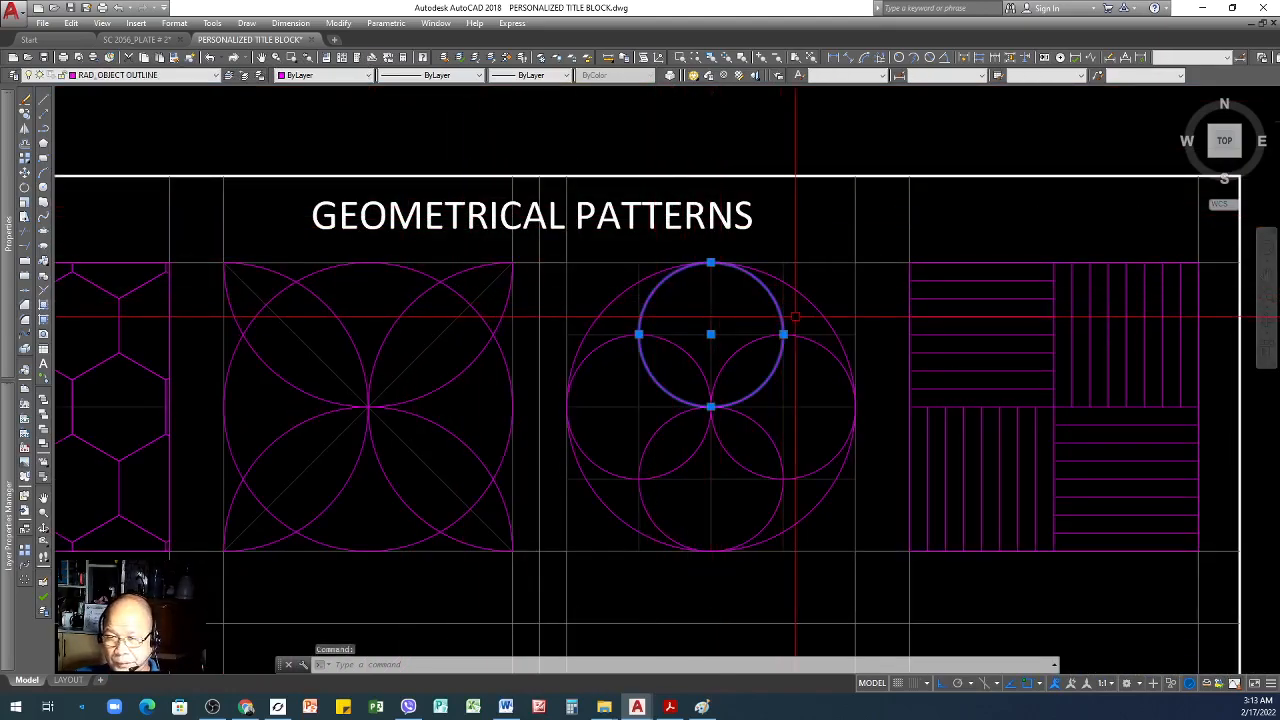
{"action": "key", "text": "Escape"}
{"action": "key", "text": "Escape"}
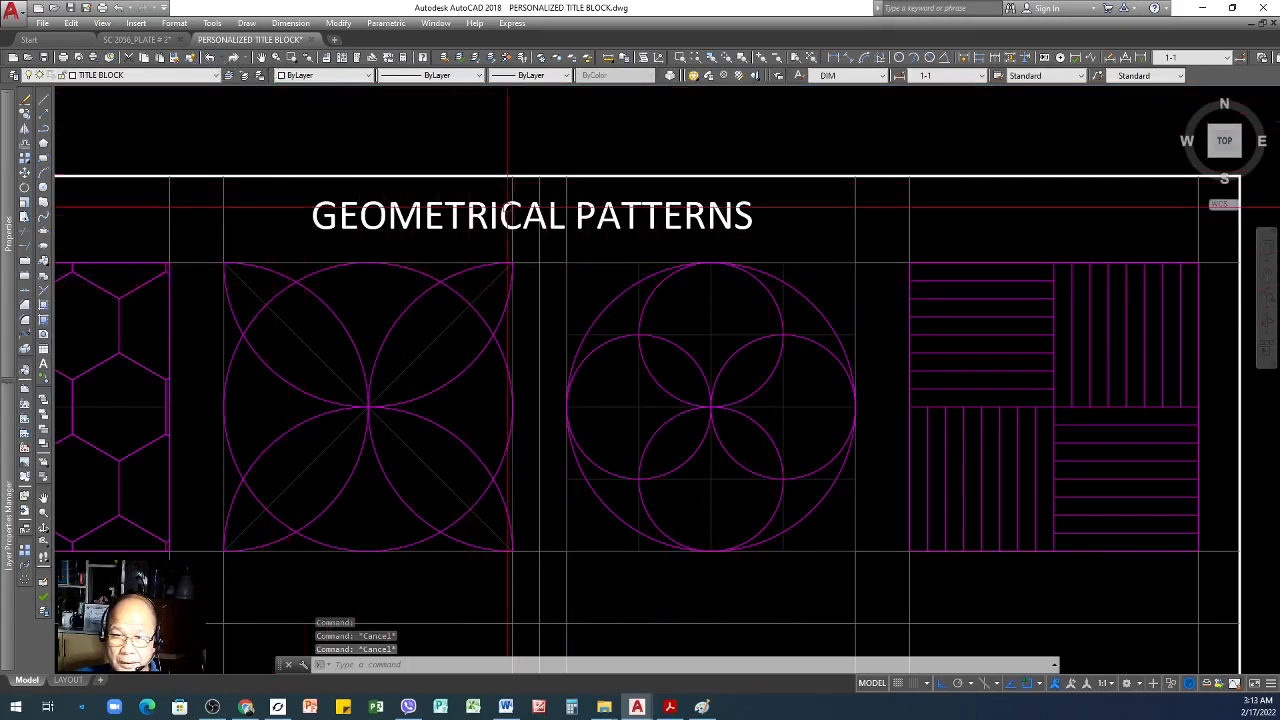
- Set the colour of the GEOMETRICAL PATTERNS title text to magenta
{"action": "double_click", "coordinate": [460, 206]}
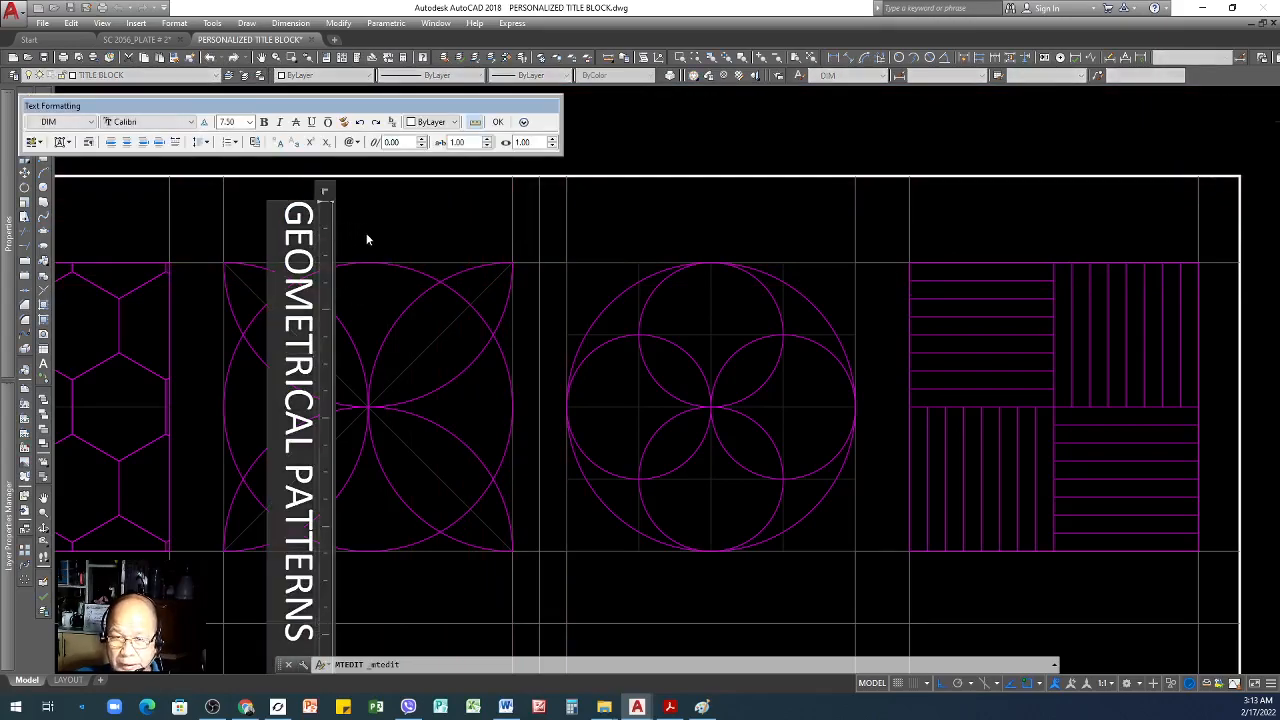
{"action": "key", "text": "Escape"}
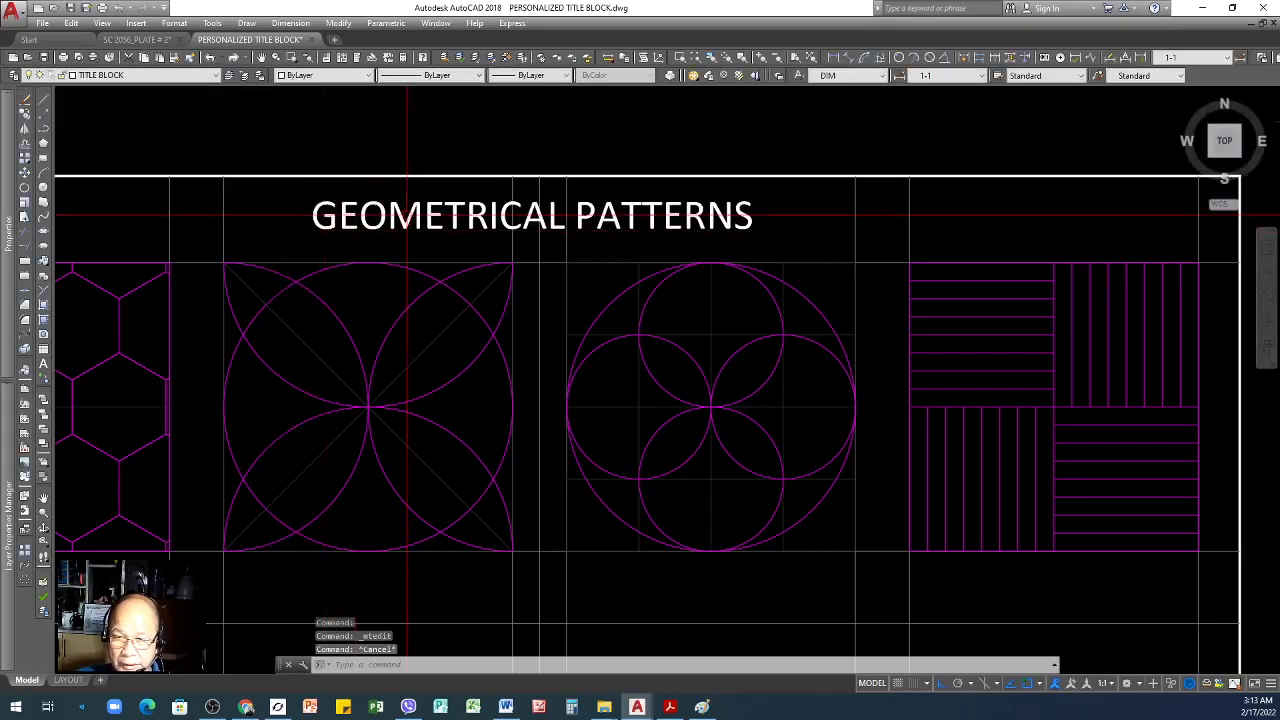
{"action": "left_click", "coordinate": [415, 207]}
{"action": "double_click", "coordinate": [415, 207]}
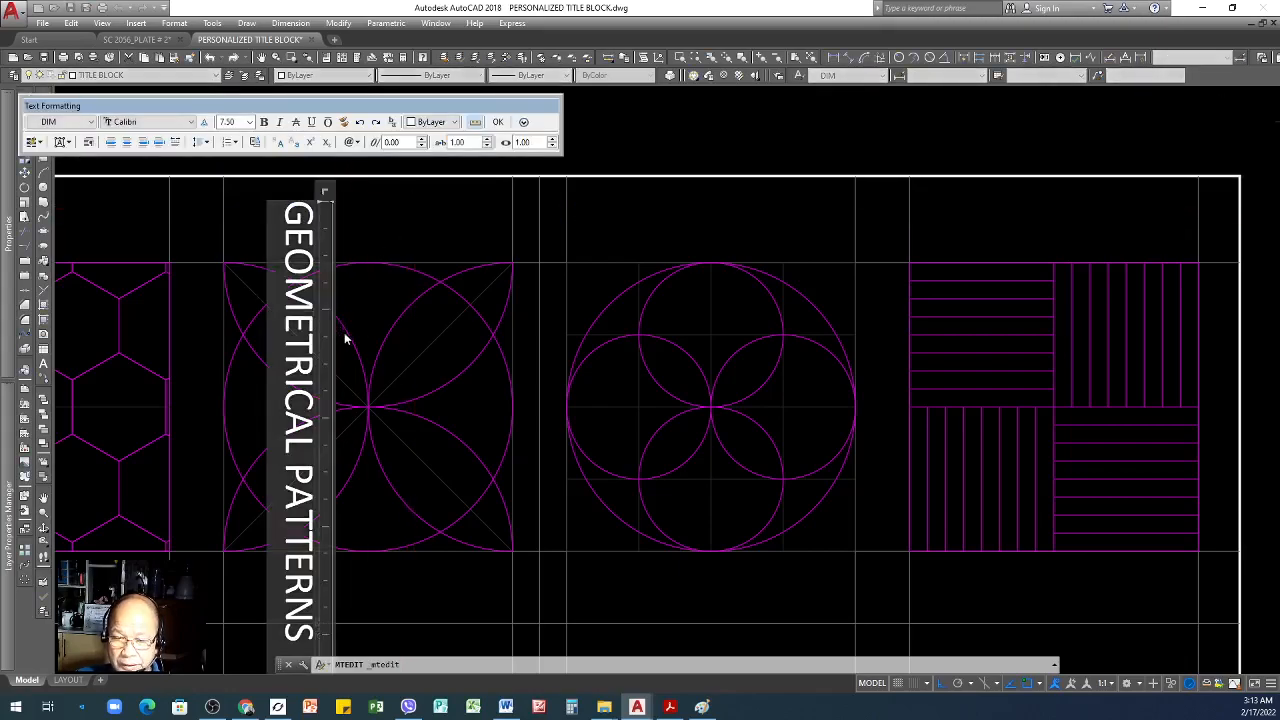
{"action": "scroll", "coordinate": [370, 326], "scroll_direction": "down", "scroll_amount": 5}
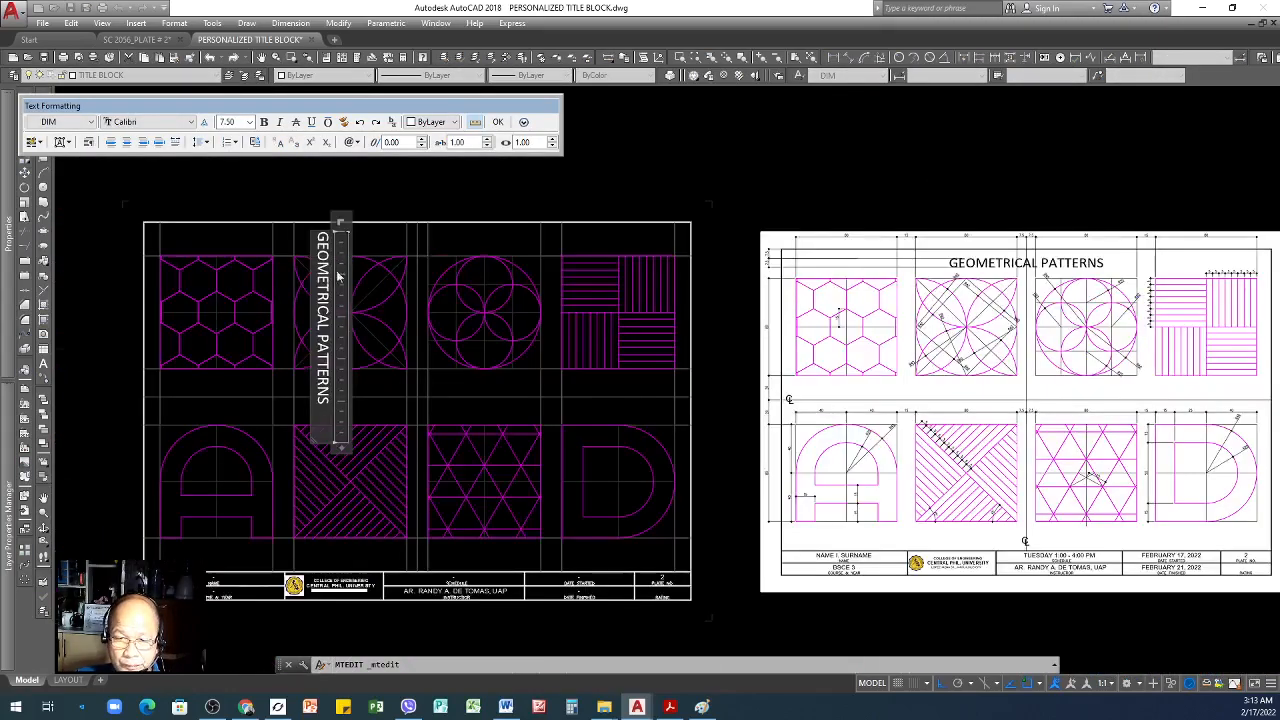
{"action": "scroll", "coordinate": [310, 365], "scroll_direction": "up", "scroll_amount": 4}
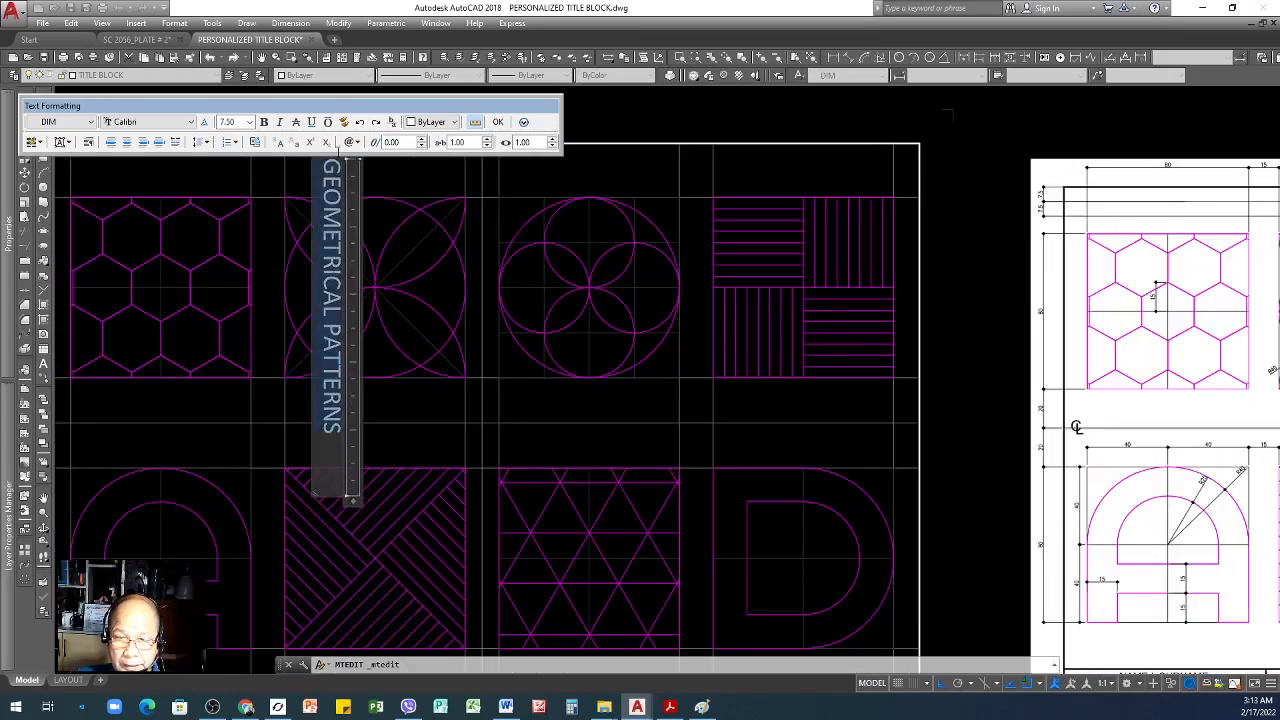
{"action": "left_click", "coordinate": [454, 122]}
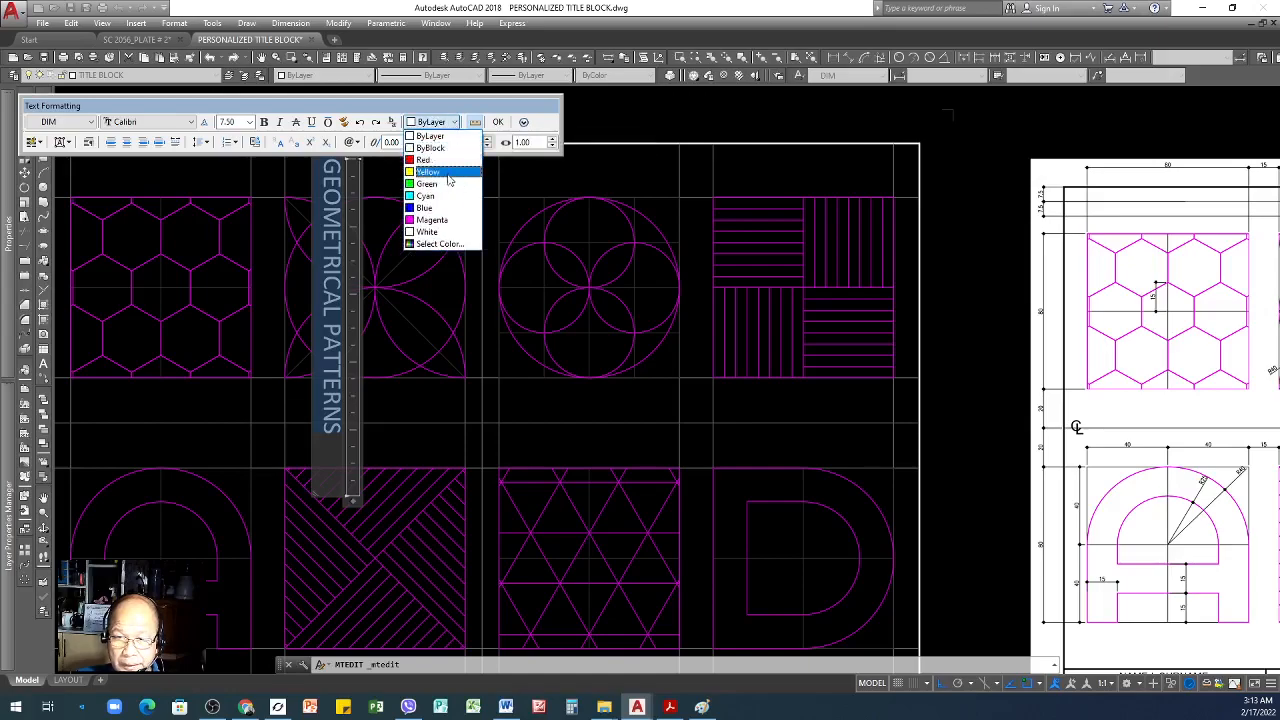
{"action": "left_click", "coordinate": [443, 220]}
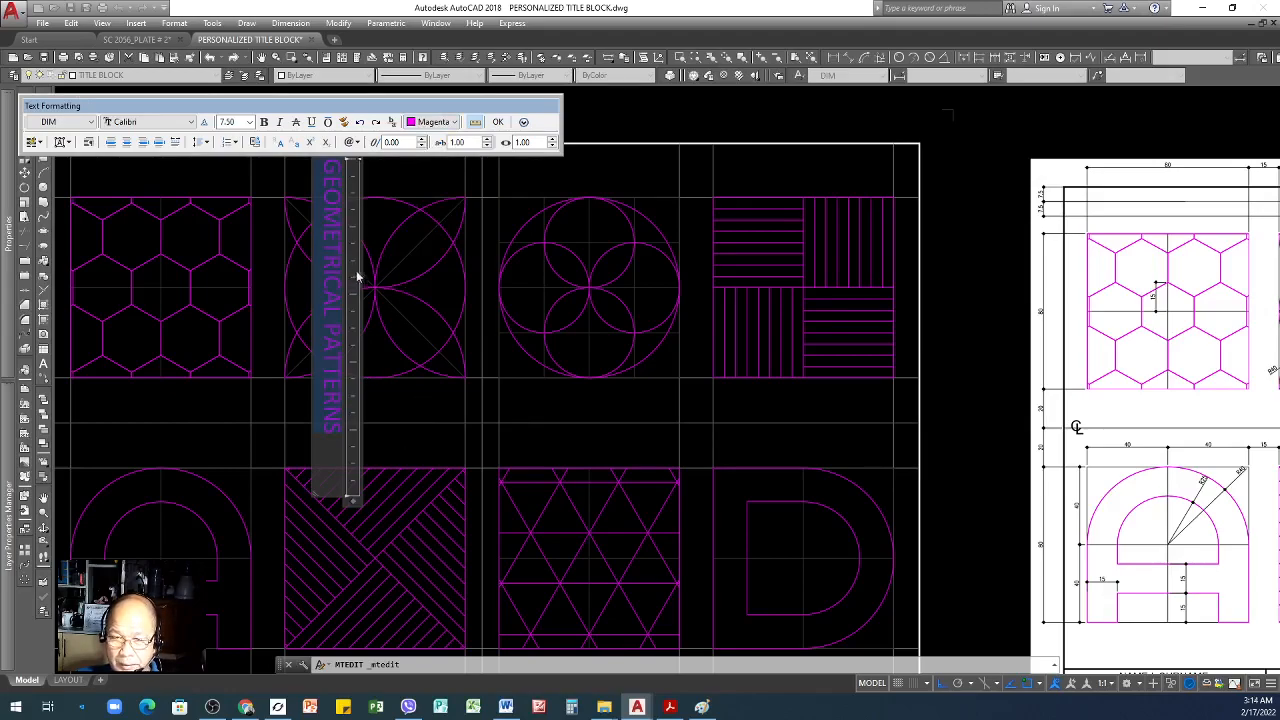
{"action": "left_click", "coordinate": [404, 412]}
- Rotate the GEOMETRICAL PATTERNS title by 90 degrees about its start point so it reads horizontally
{"action": "scroll", "coordinate": [403, 409], "scroll_direction": "down", "scroll_amount": 2}
{"action": "scroll", "coordinate": [413, 270], "scroll_direction": "up", "scroll_amount": 4}
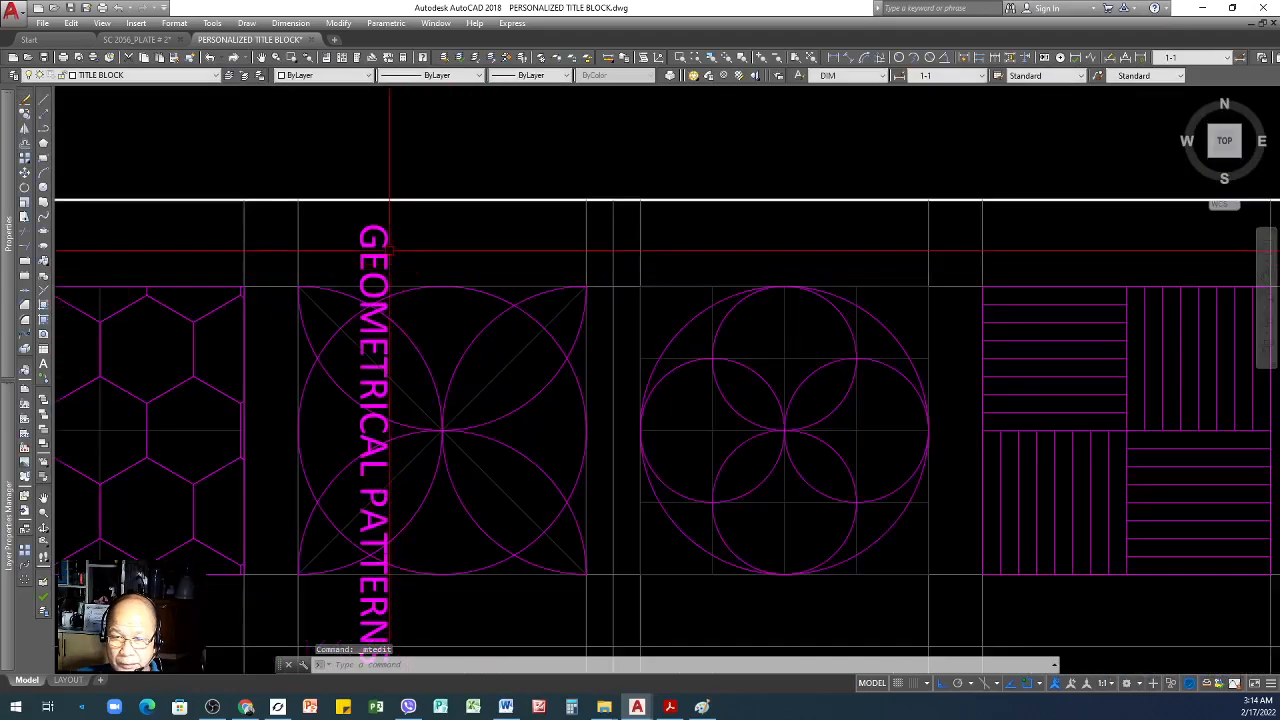
{"action": "type", "text": "ro"}
{"action": "key", "text": "Return"}
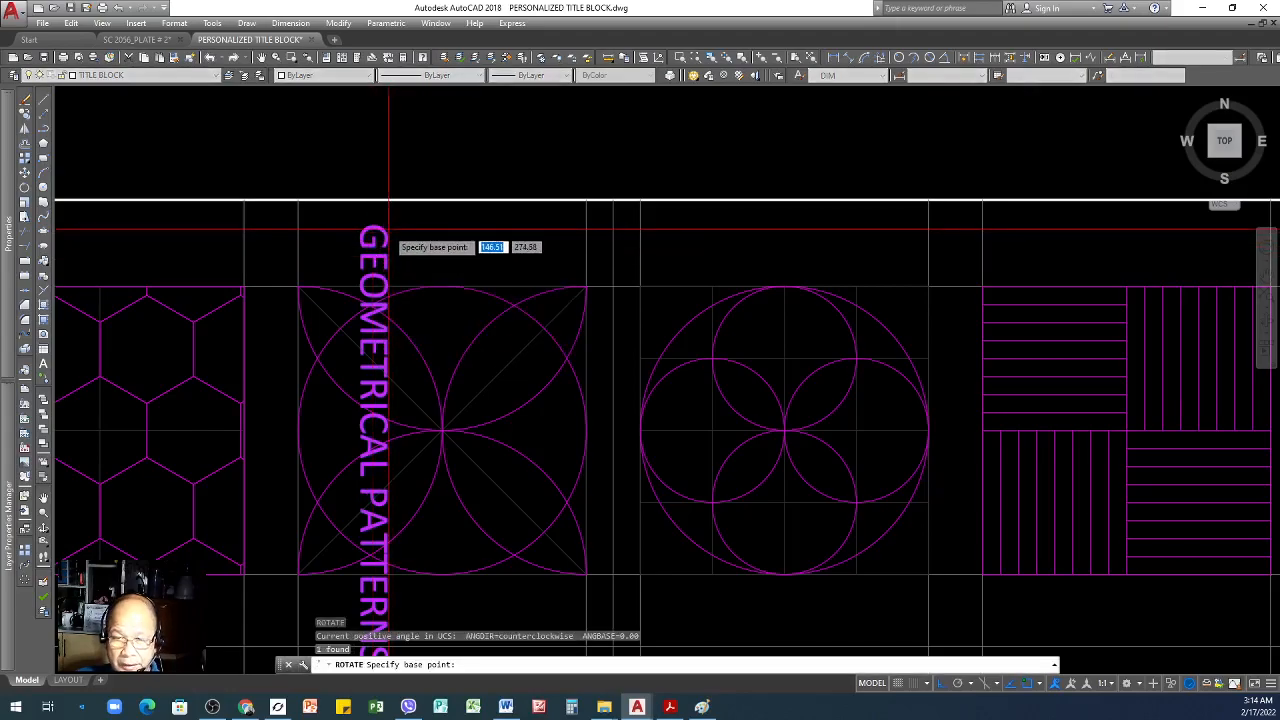
{"action": "left_click", "coordinate": [389, 232]}
{"action": "type", "text": "90"}
{"action": "key", "text": "Return"}
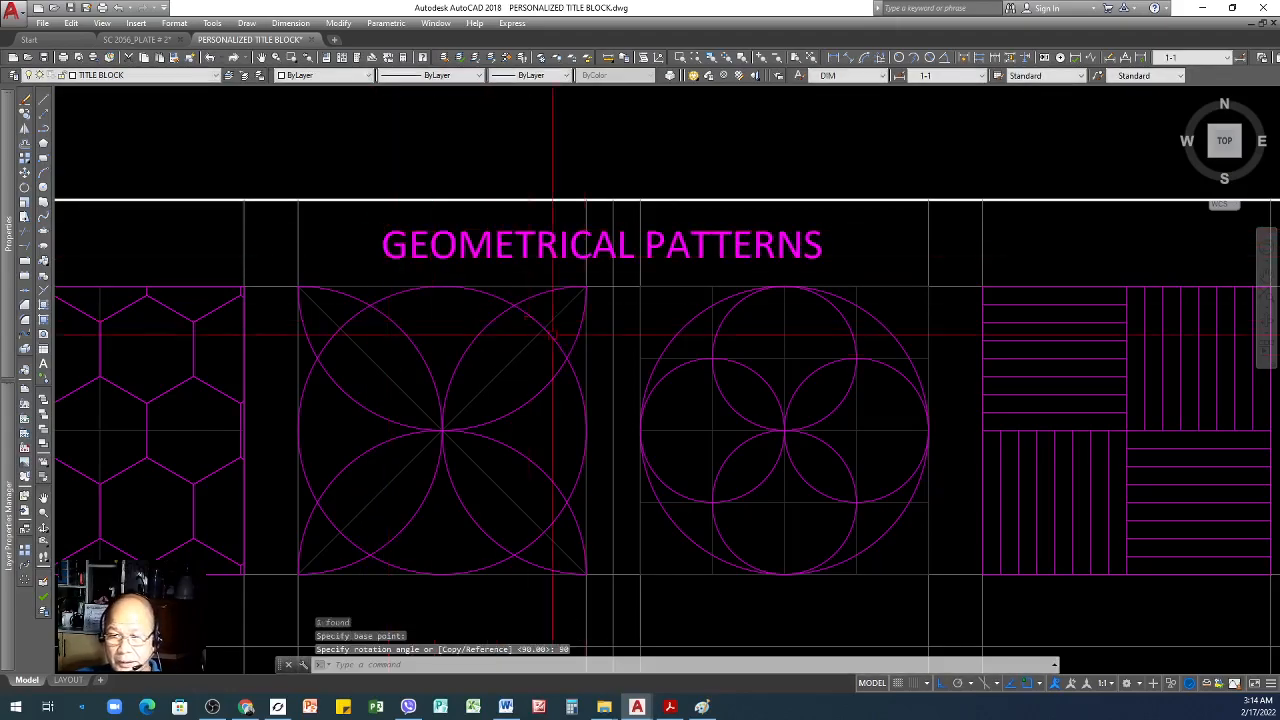
{"action": "scroll", "coordinate": [700, 420], "scroll_direction": "down", "scroll_amount": 3}
{"action": "scroll", "coordinate": [736, 356], "scroll_direction": "up", "scroll_amount": 4}
{"action": "left_click", "coordinate": [634, 325]}
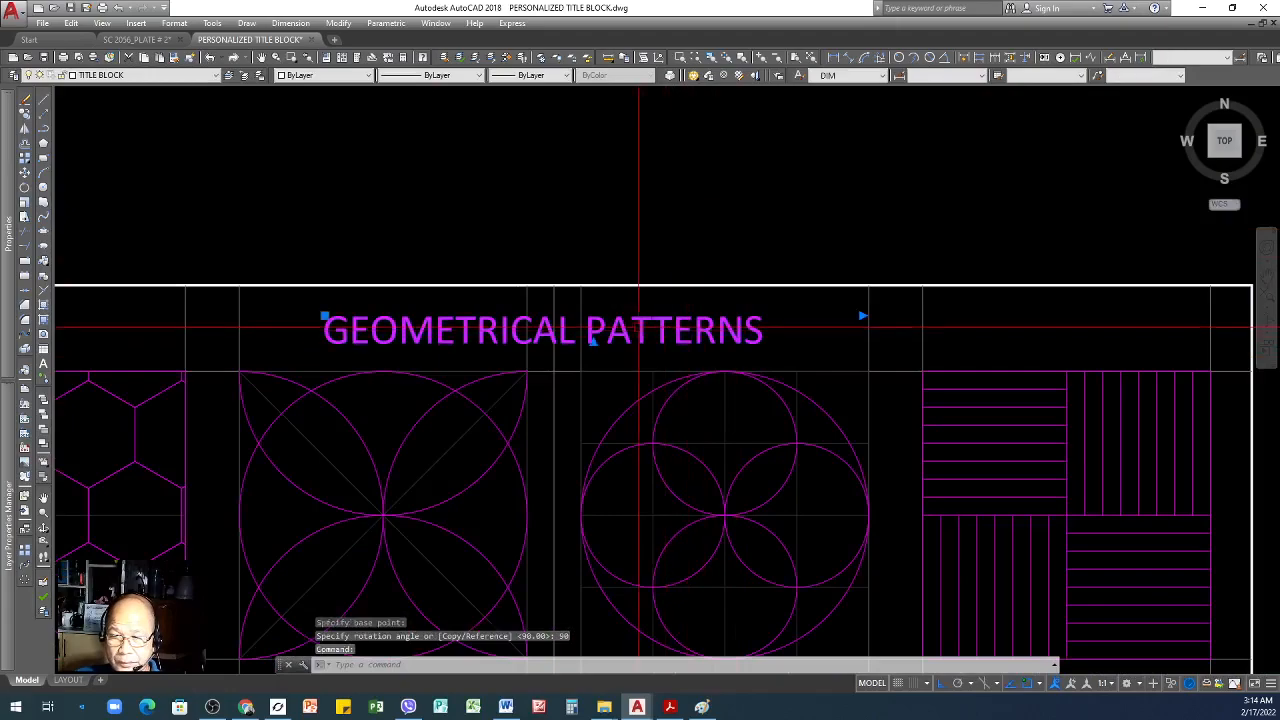
{"action": "scroll", "coordinate": [743, 340], "scroll_direction": "down", "scroll_amount": 3}
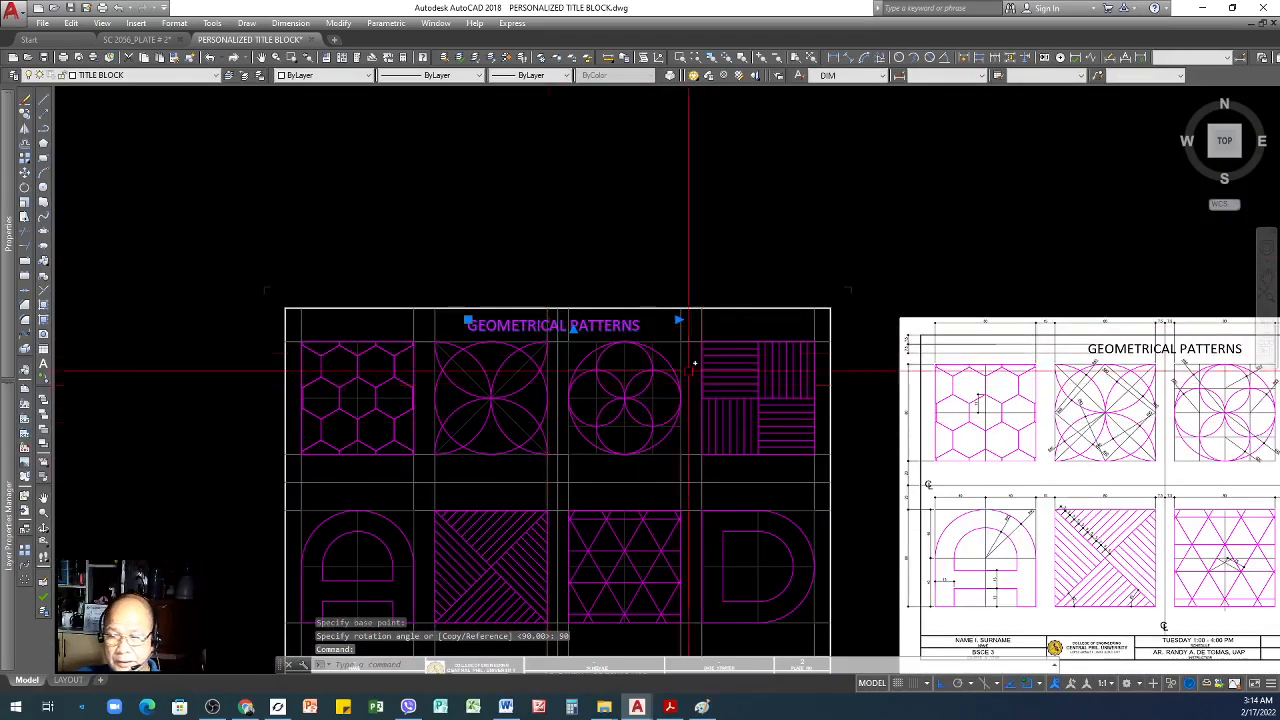
{"action": "scroll", "coordinate": [615, 338], "scroll_direction": "down", "scroll_amount": 2}
{"action": "key", "text": "Escape"}
{"action": "key", "text": "Escape"}
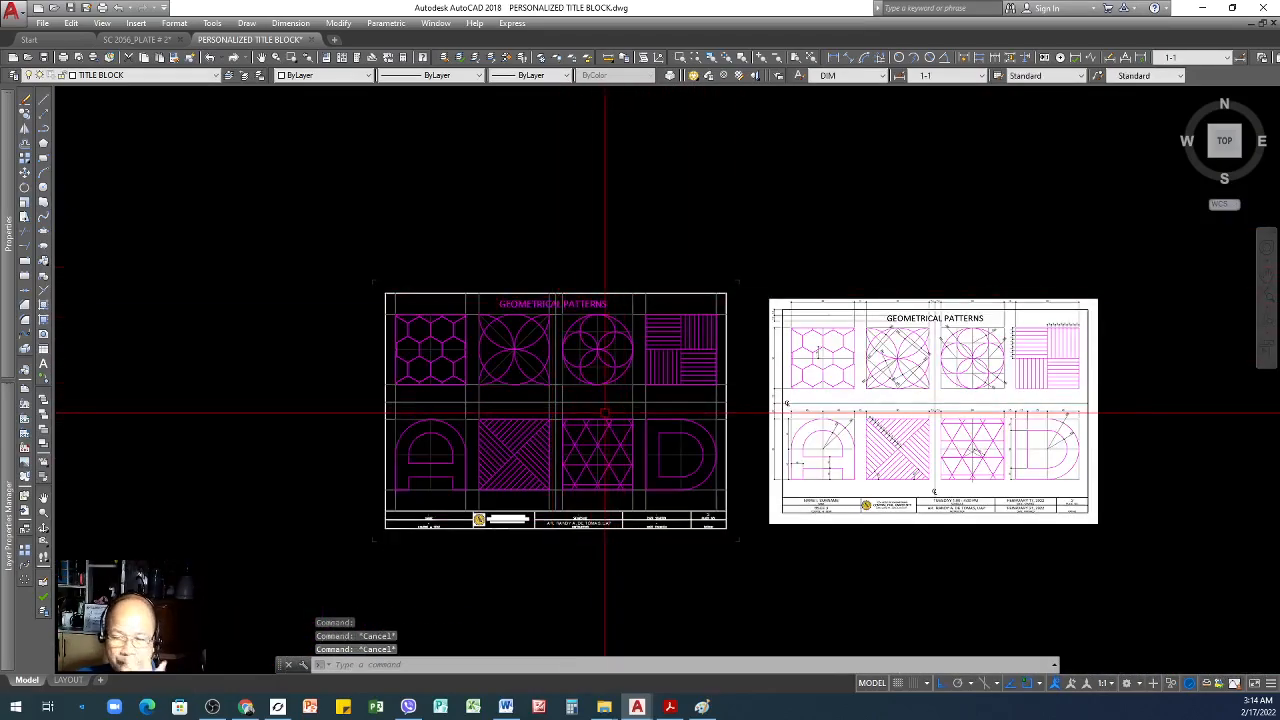
{"action": "scroll", "coordinate": [558, 540], "scroll_direction": "up", "scroll_amount": 2}
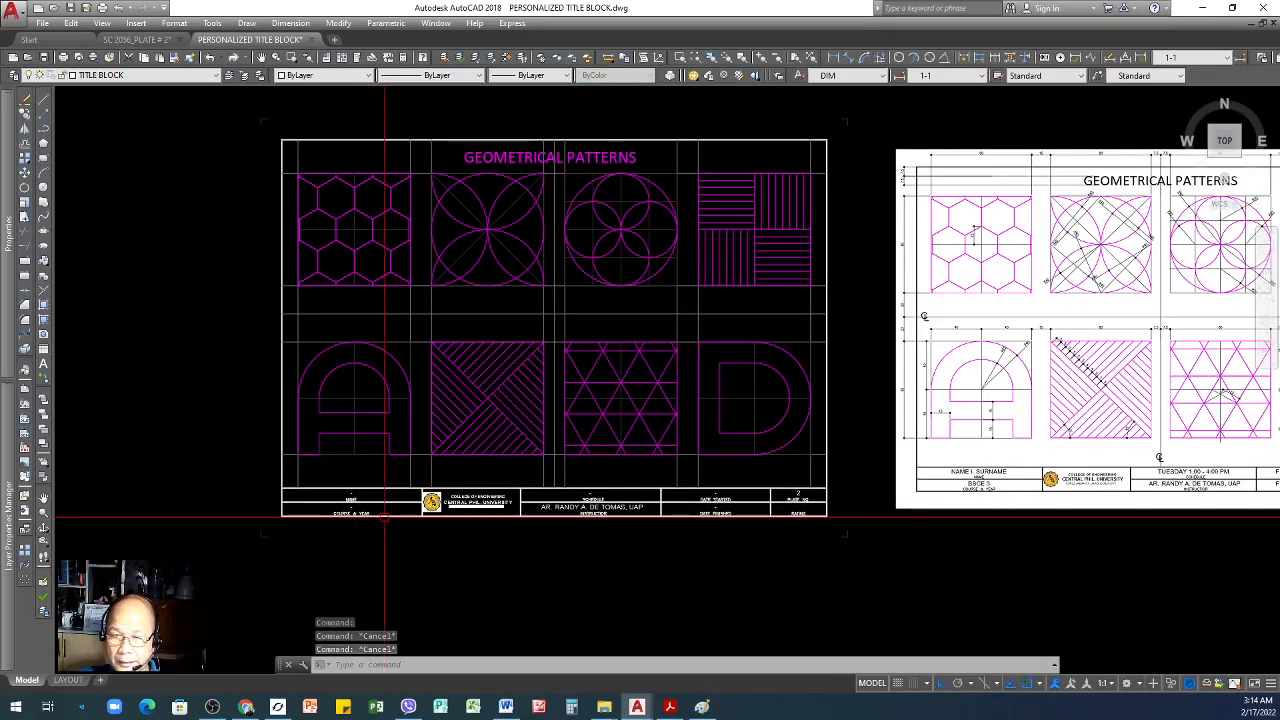
{"action": "scroll", "coordinate": [386, 512], "scroll_direction": "up", "scroll_amount": 4}
{"action": "scroll", "coordinate": [303, 479], "scroll_direction": "up", "scroll_amount": 2}
{"action": "left_click", "coordinate": [292, 464]}
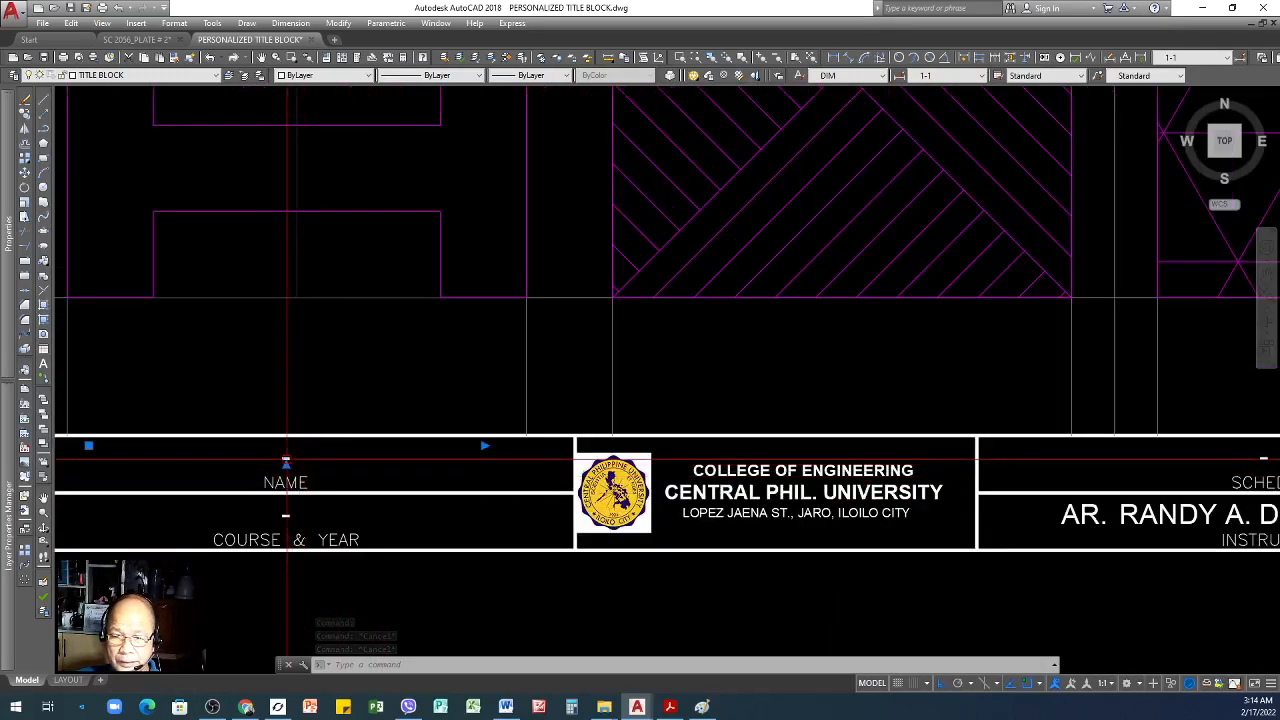
{"action": "scroll", "coordinate": [313, 500], "scroll_direction": "down", "scroll_amount": 2}
{"action": "key", "text": "Escape"}
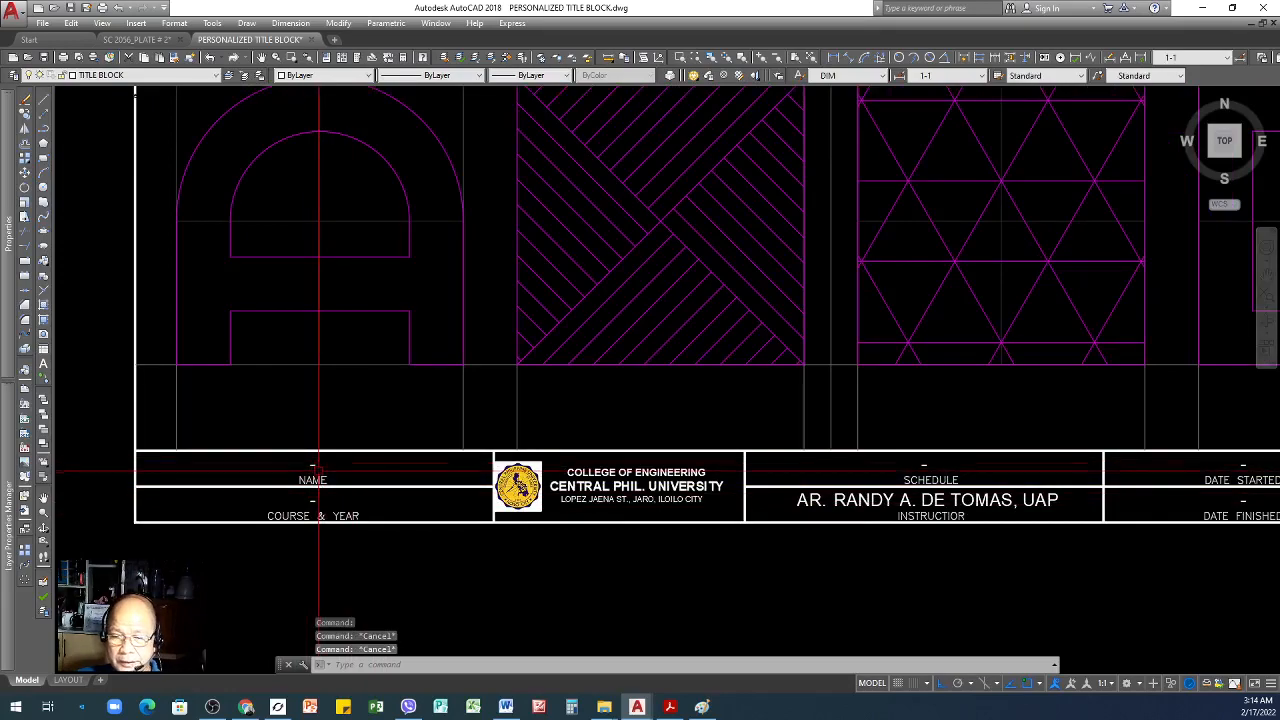
{"action": "scroll", "coordinate": [313, 500], "scroll_direction": "up", "scroll_amount": 3}
{"action": "scroll", "coordinate": [330, 500], "scroll_direction": "down", "scroll_amount": 2}
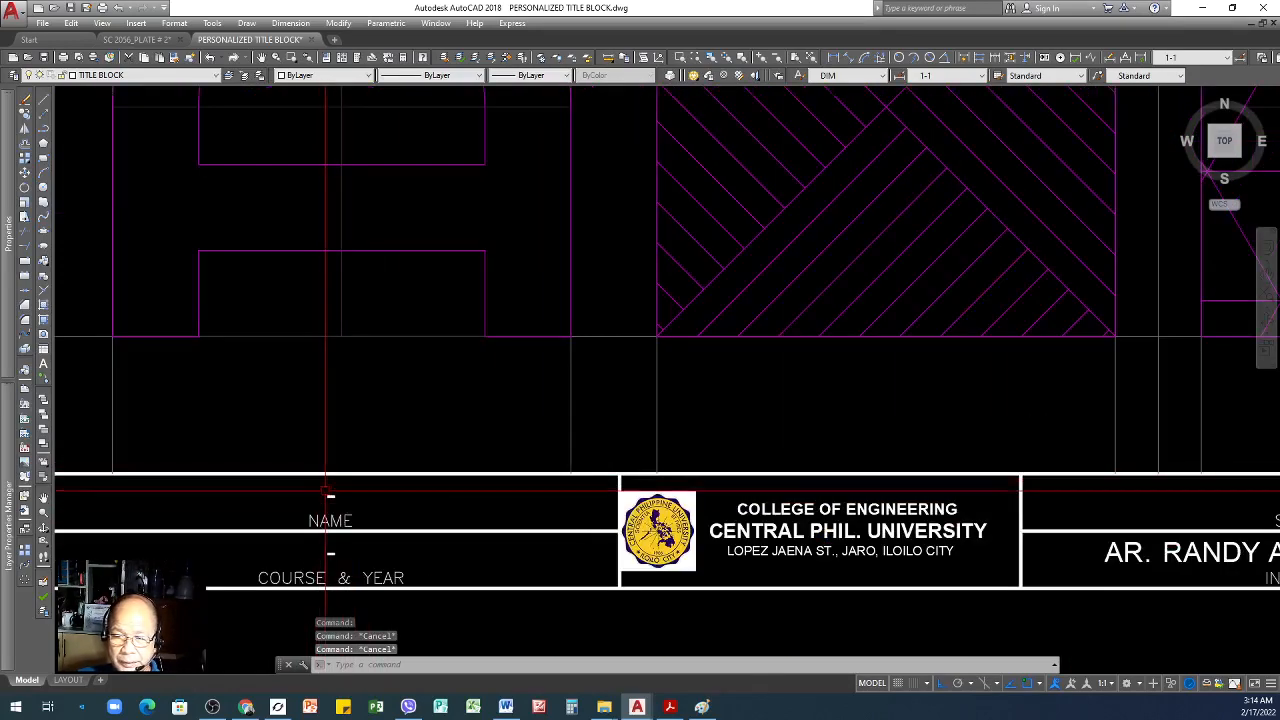
{"action": "double_click", "coordinate": [329, 493]}
{"action": "key", "text": "Escape"}
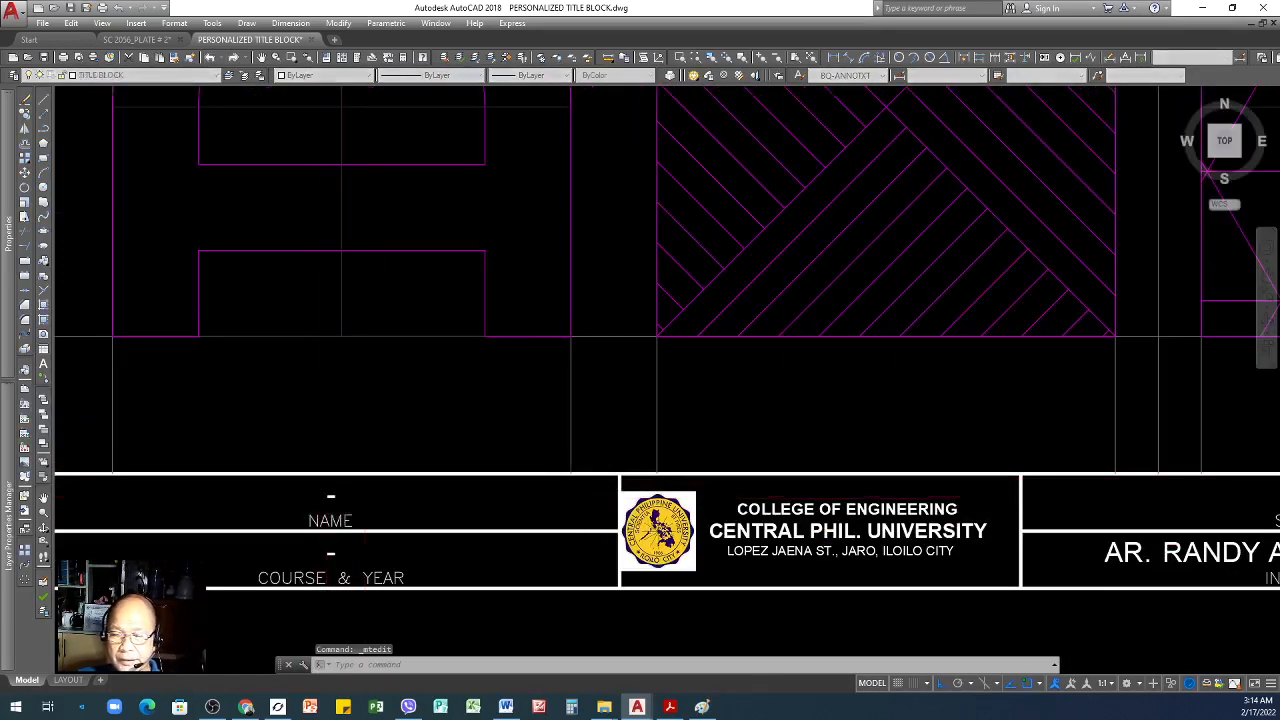
{"action": "scroll", "coordinate": [478, 445], "scroll_direction": "down", "scroll_amount": 5}
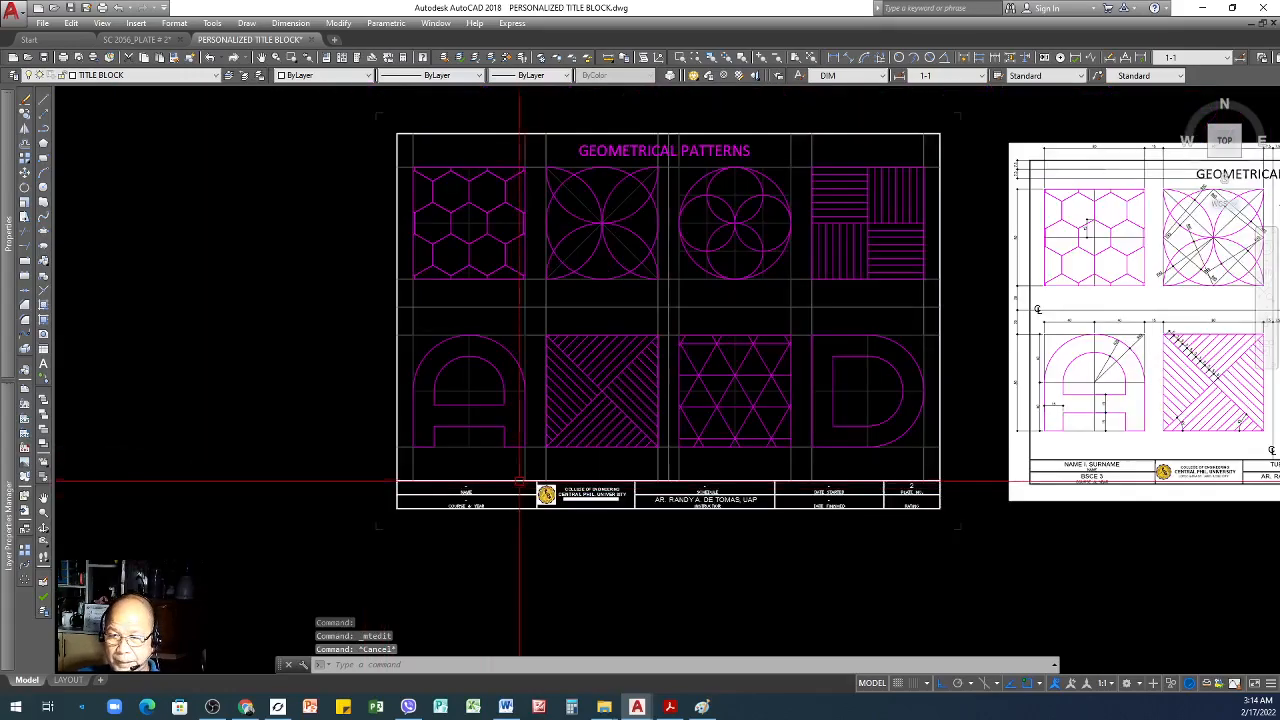
{"action": "left_click", "coordinate": [810, 58]}
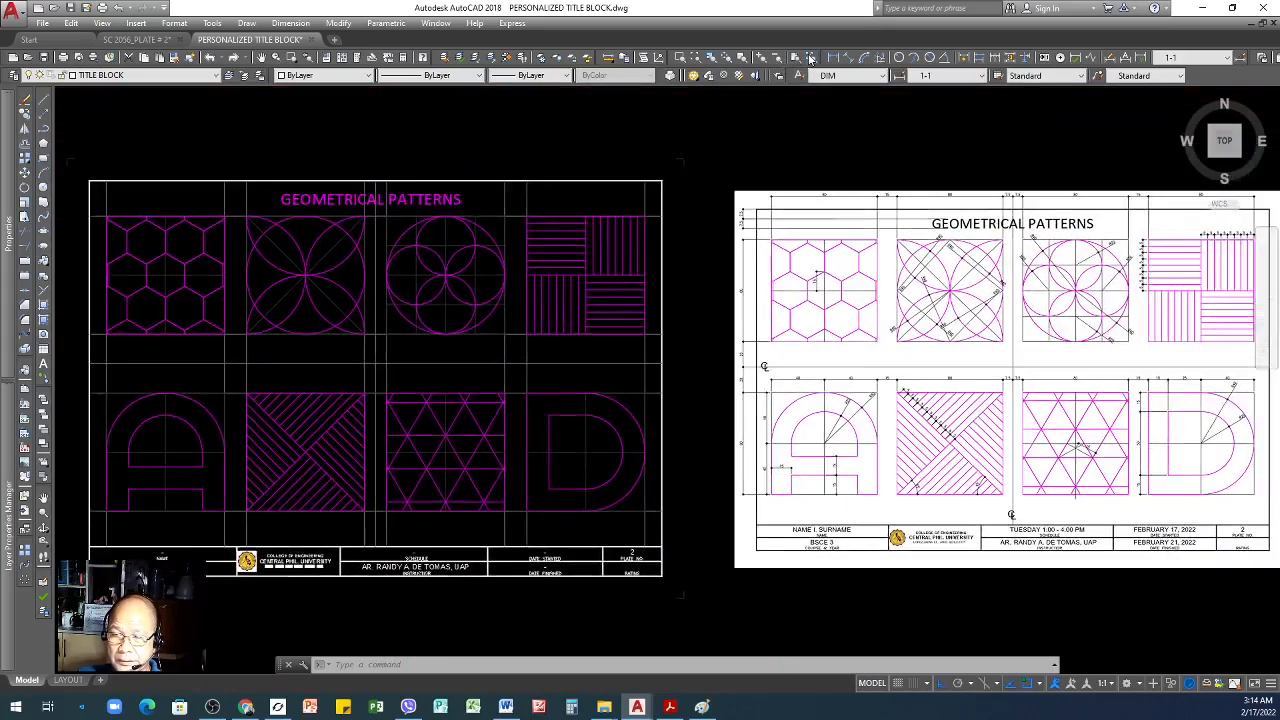